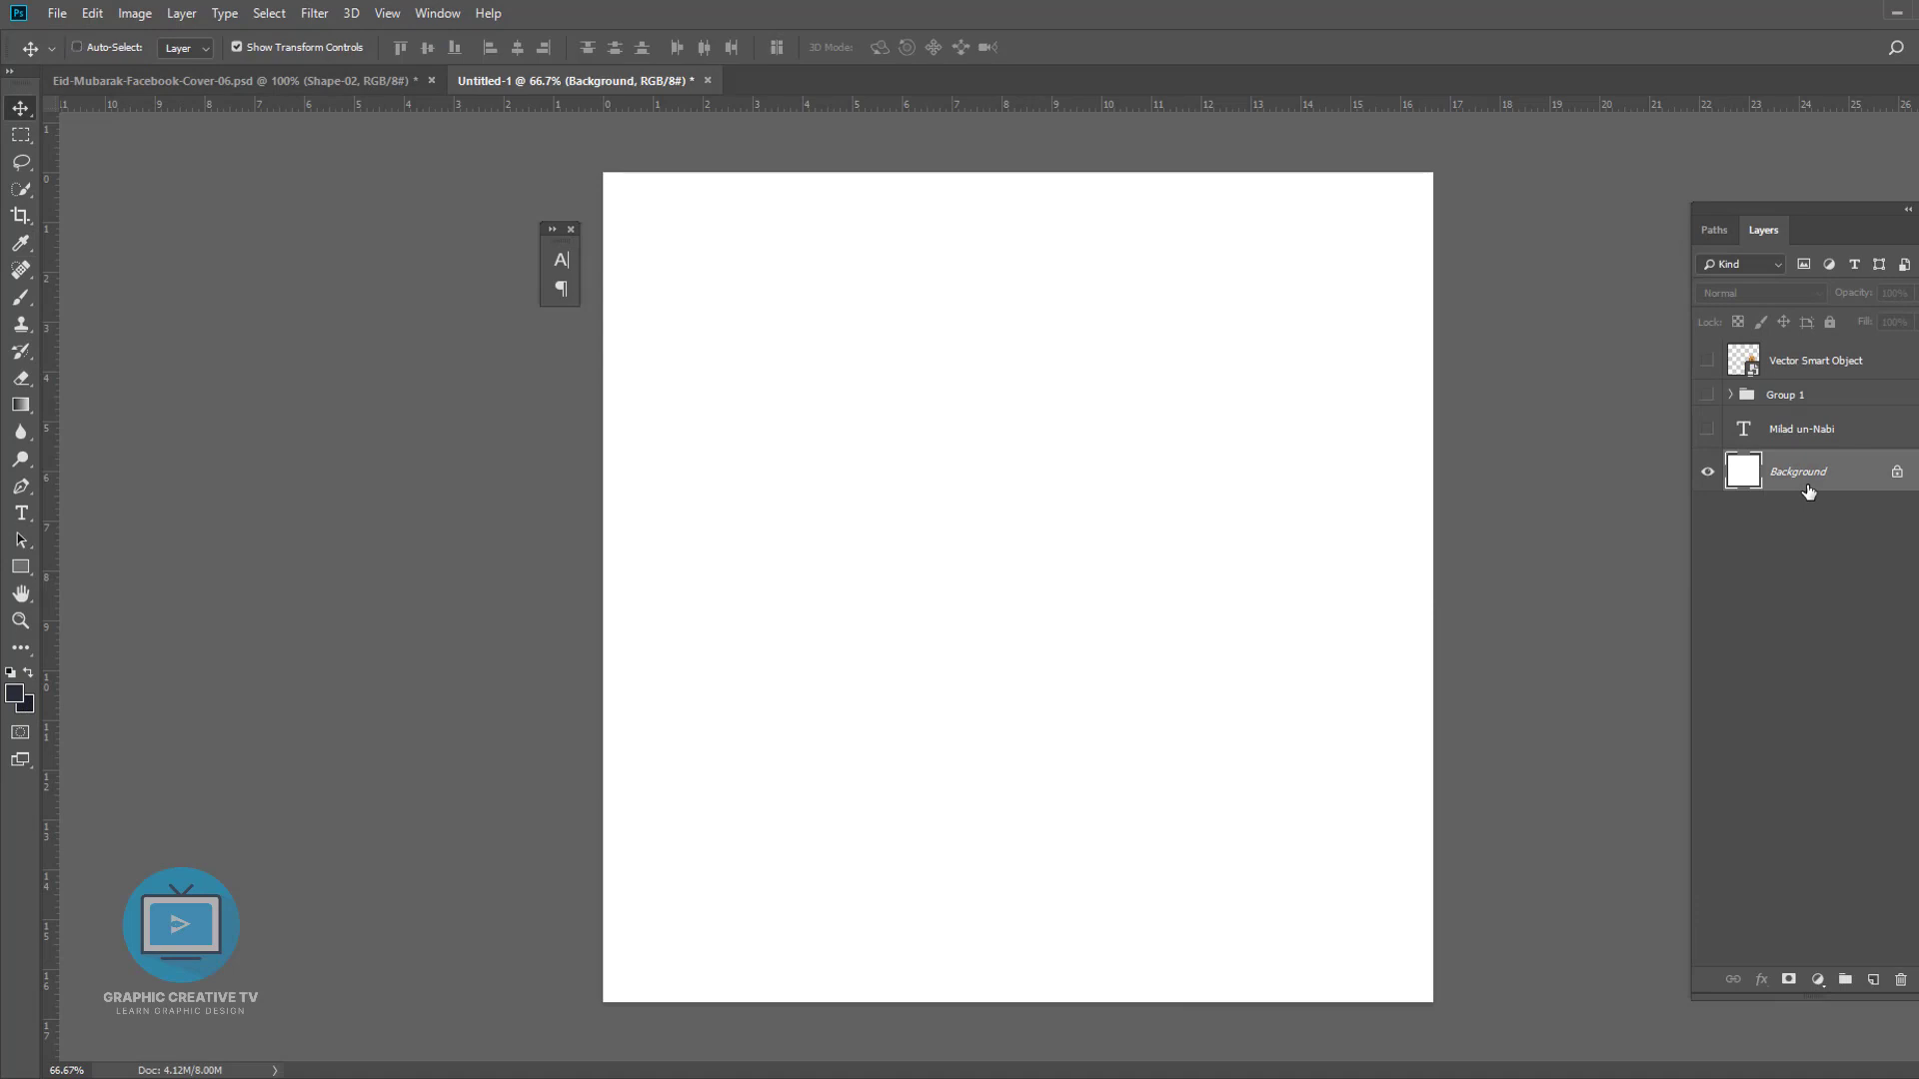
- Fill the background with the dark foreground colour and add a new empty layer above it
key(alt+BackSpace)
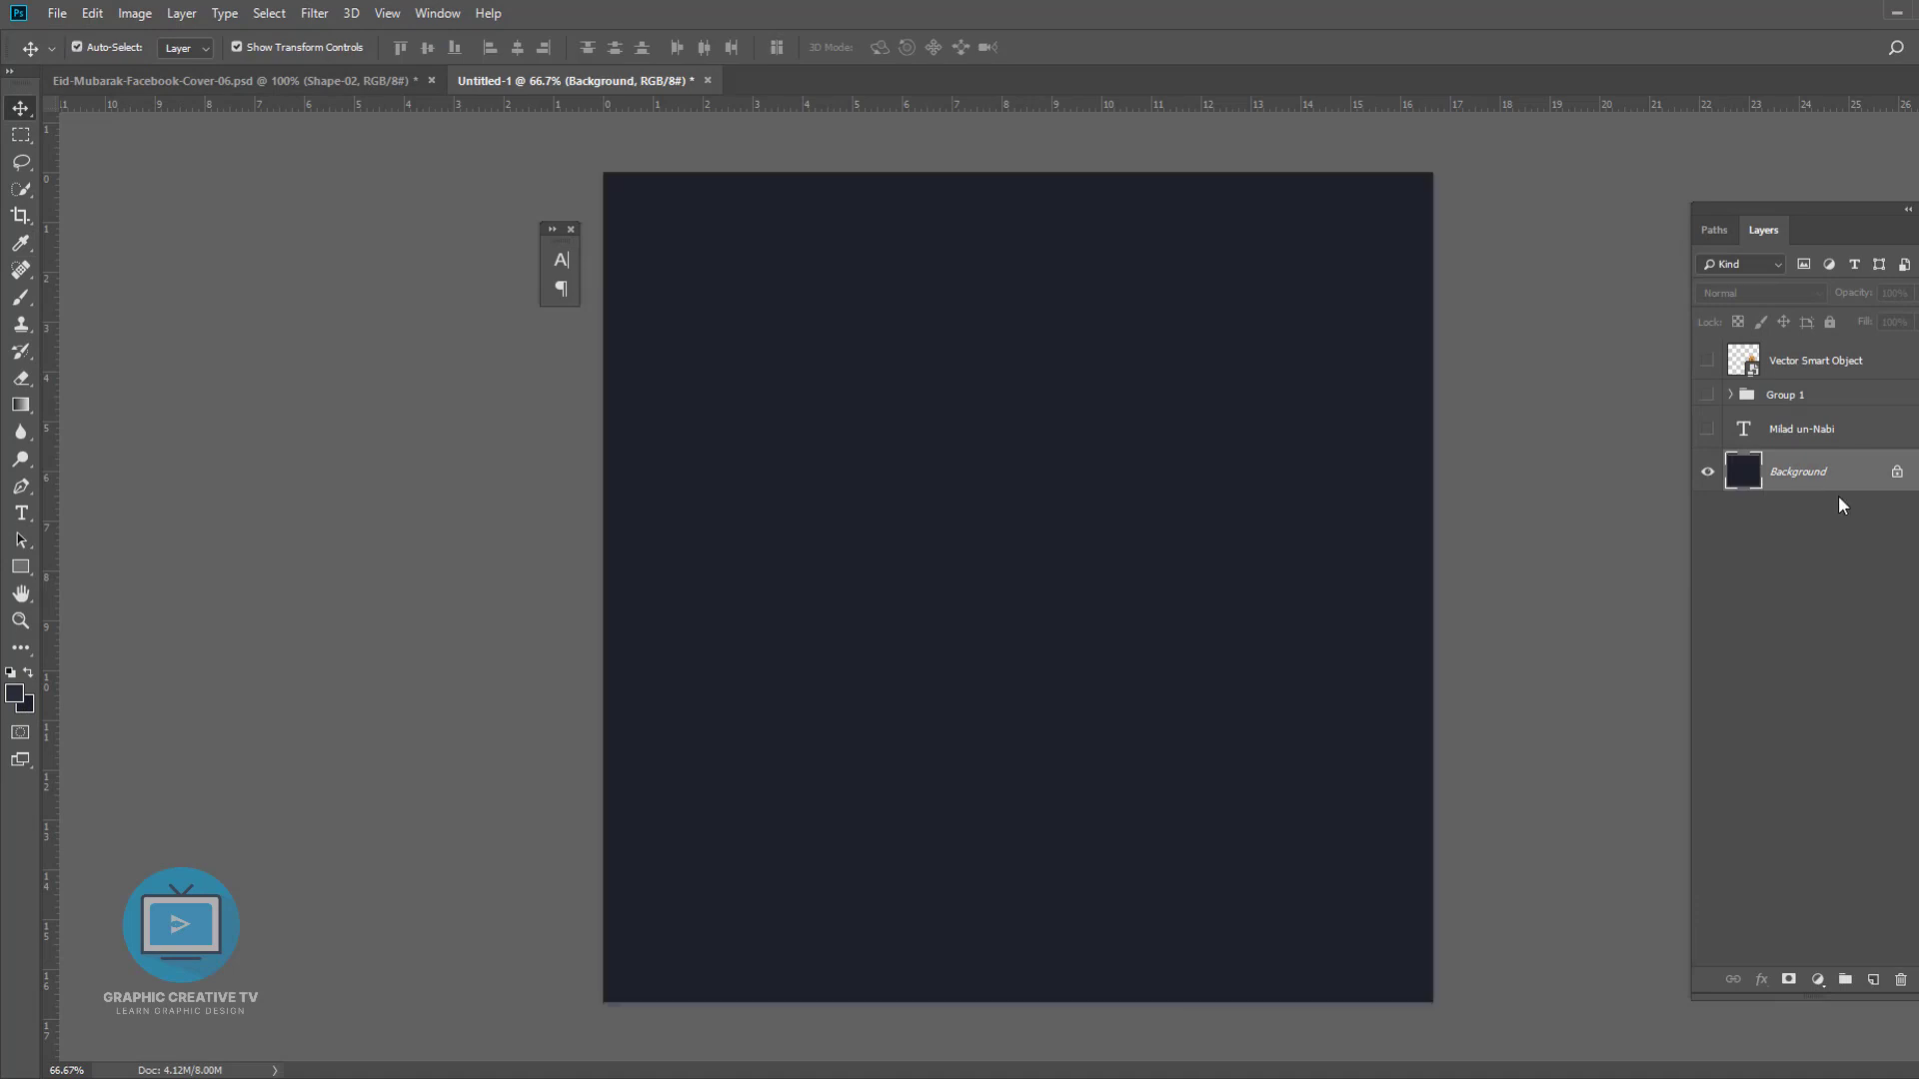
click(20, 297)
key(ctrl+shift+n)
key(Return)
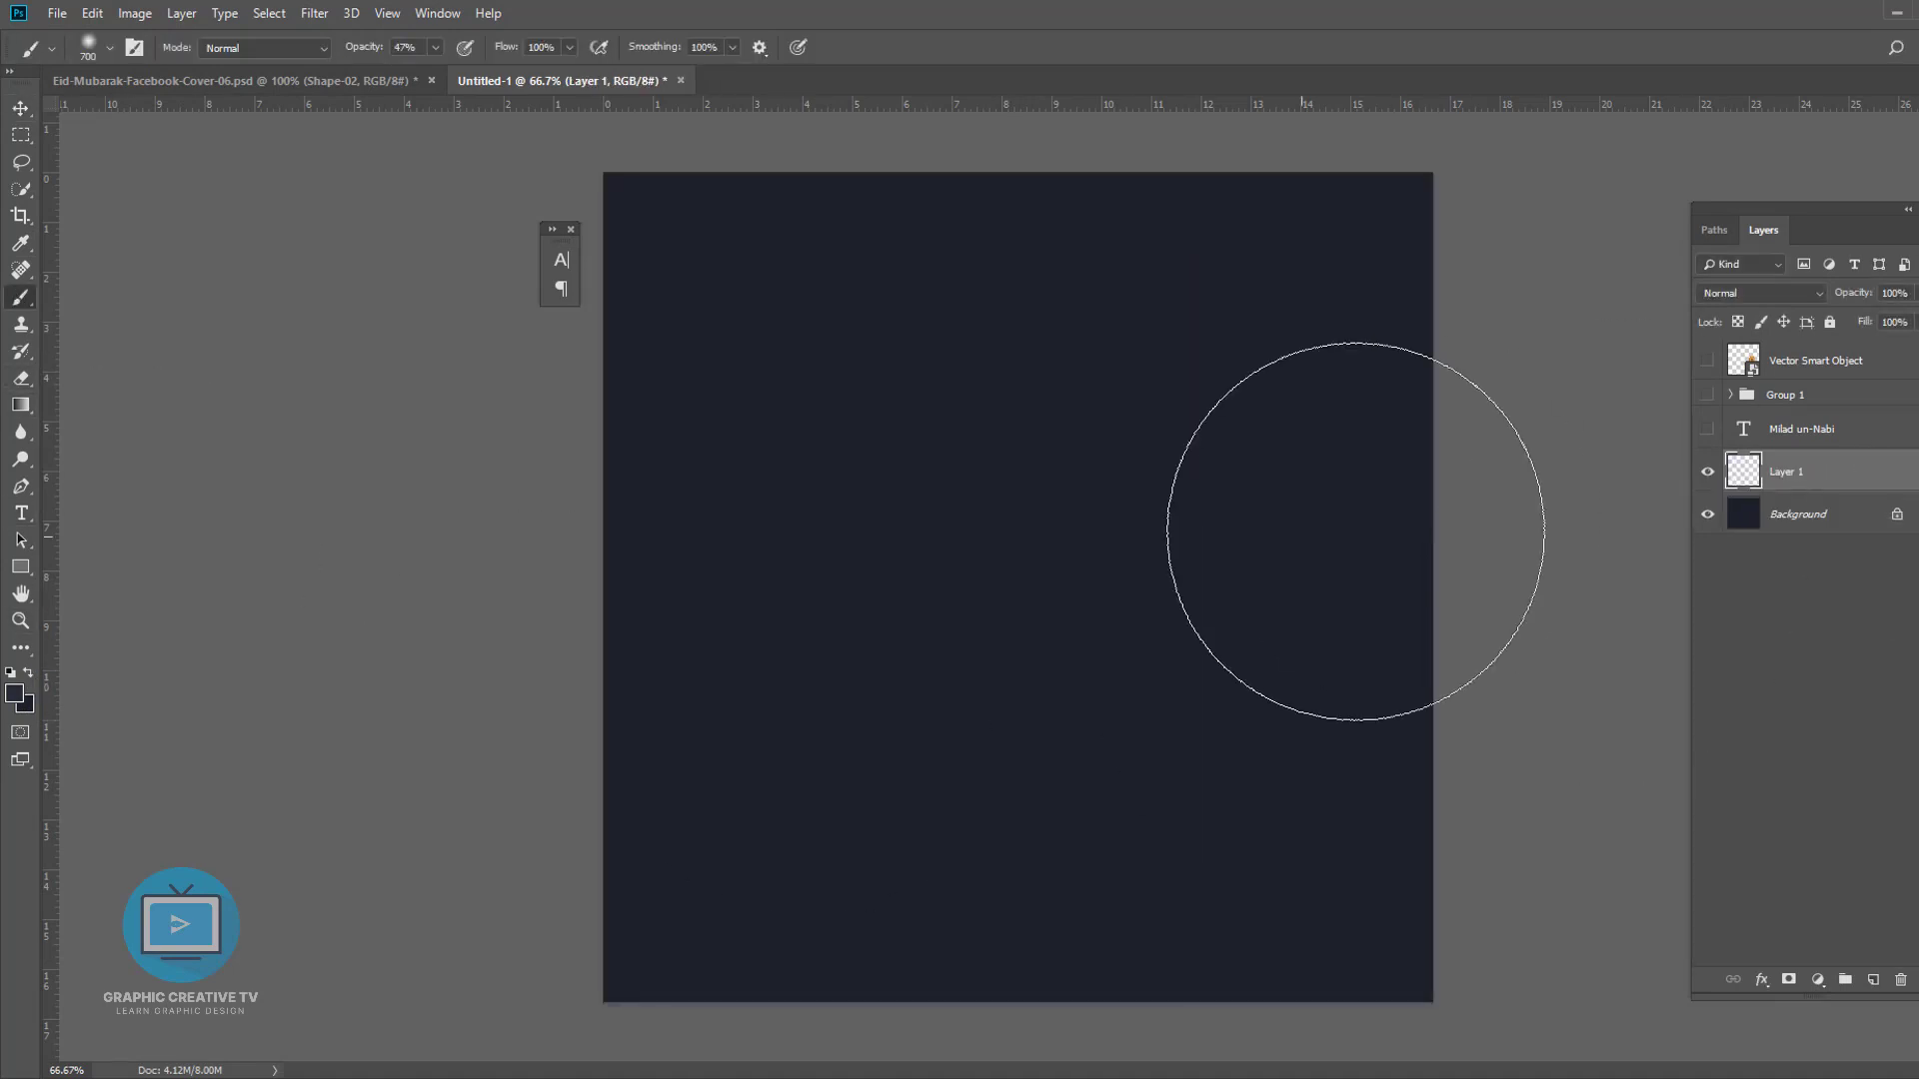
- Paint a soft lighter spot in the canvas centre with a large soft brush, then undo it
key(])
key(])
key(])
key(])
click(14, 694)
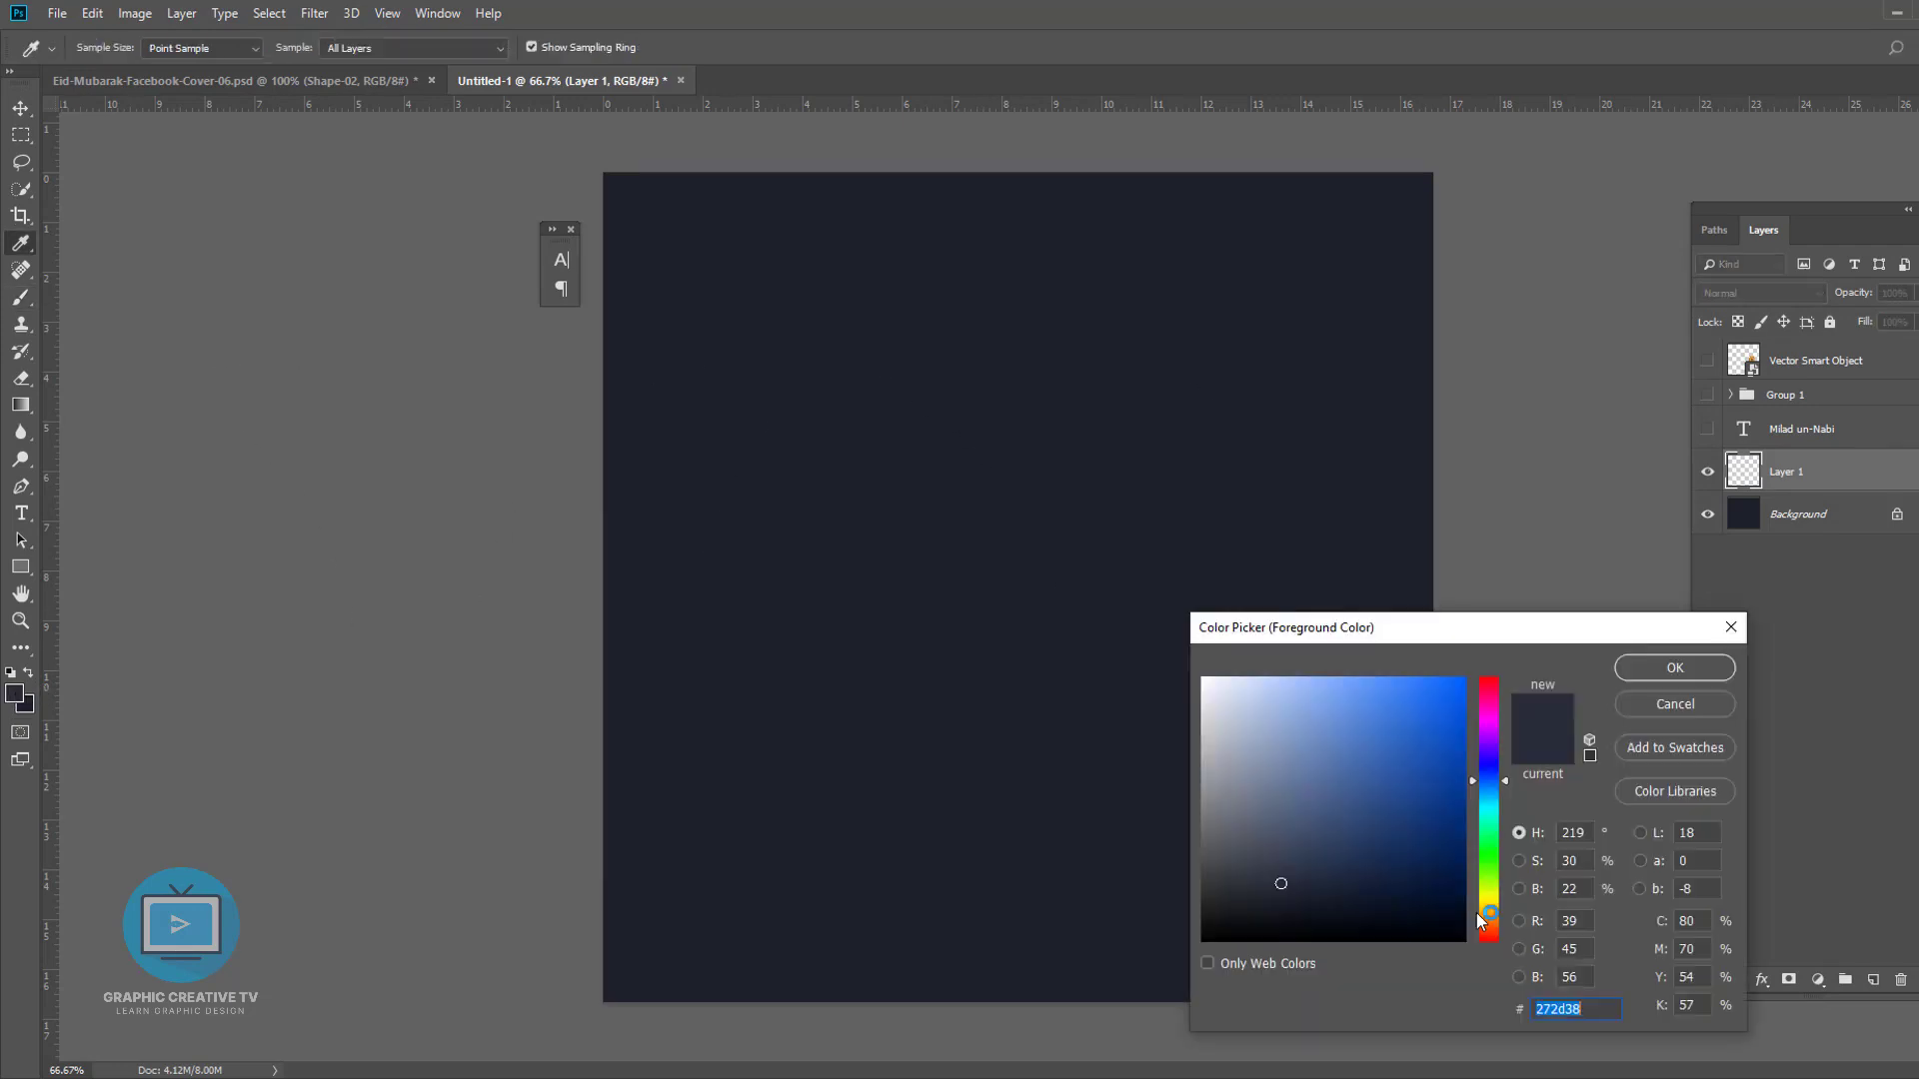
click(1675, 668)
click(1027, 591)
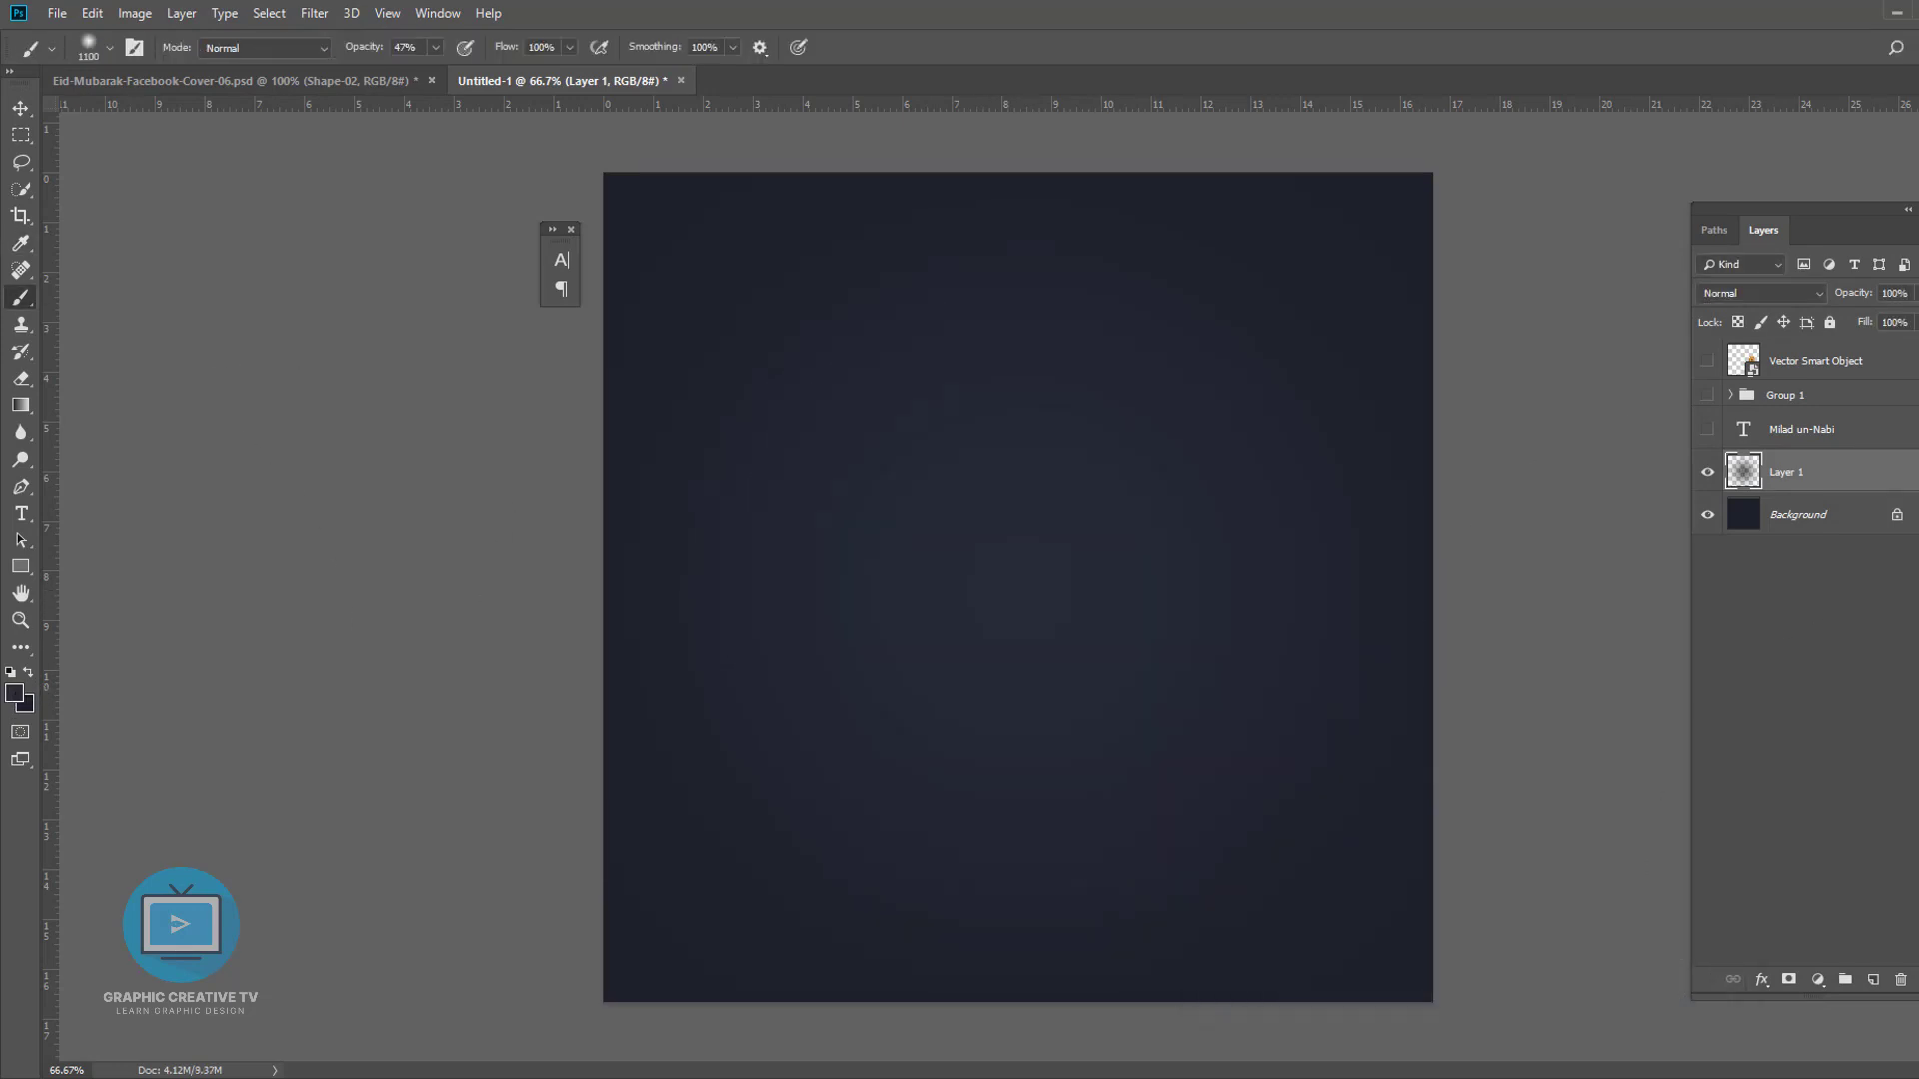
key(ctrl+alt+z)
key(ctrl+alt+z)
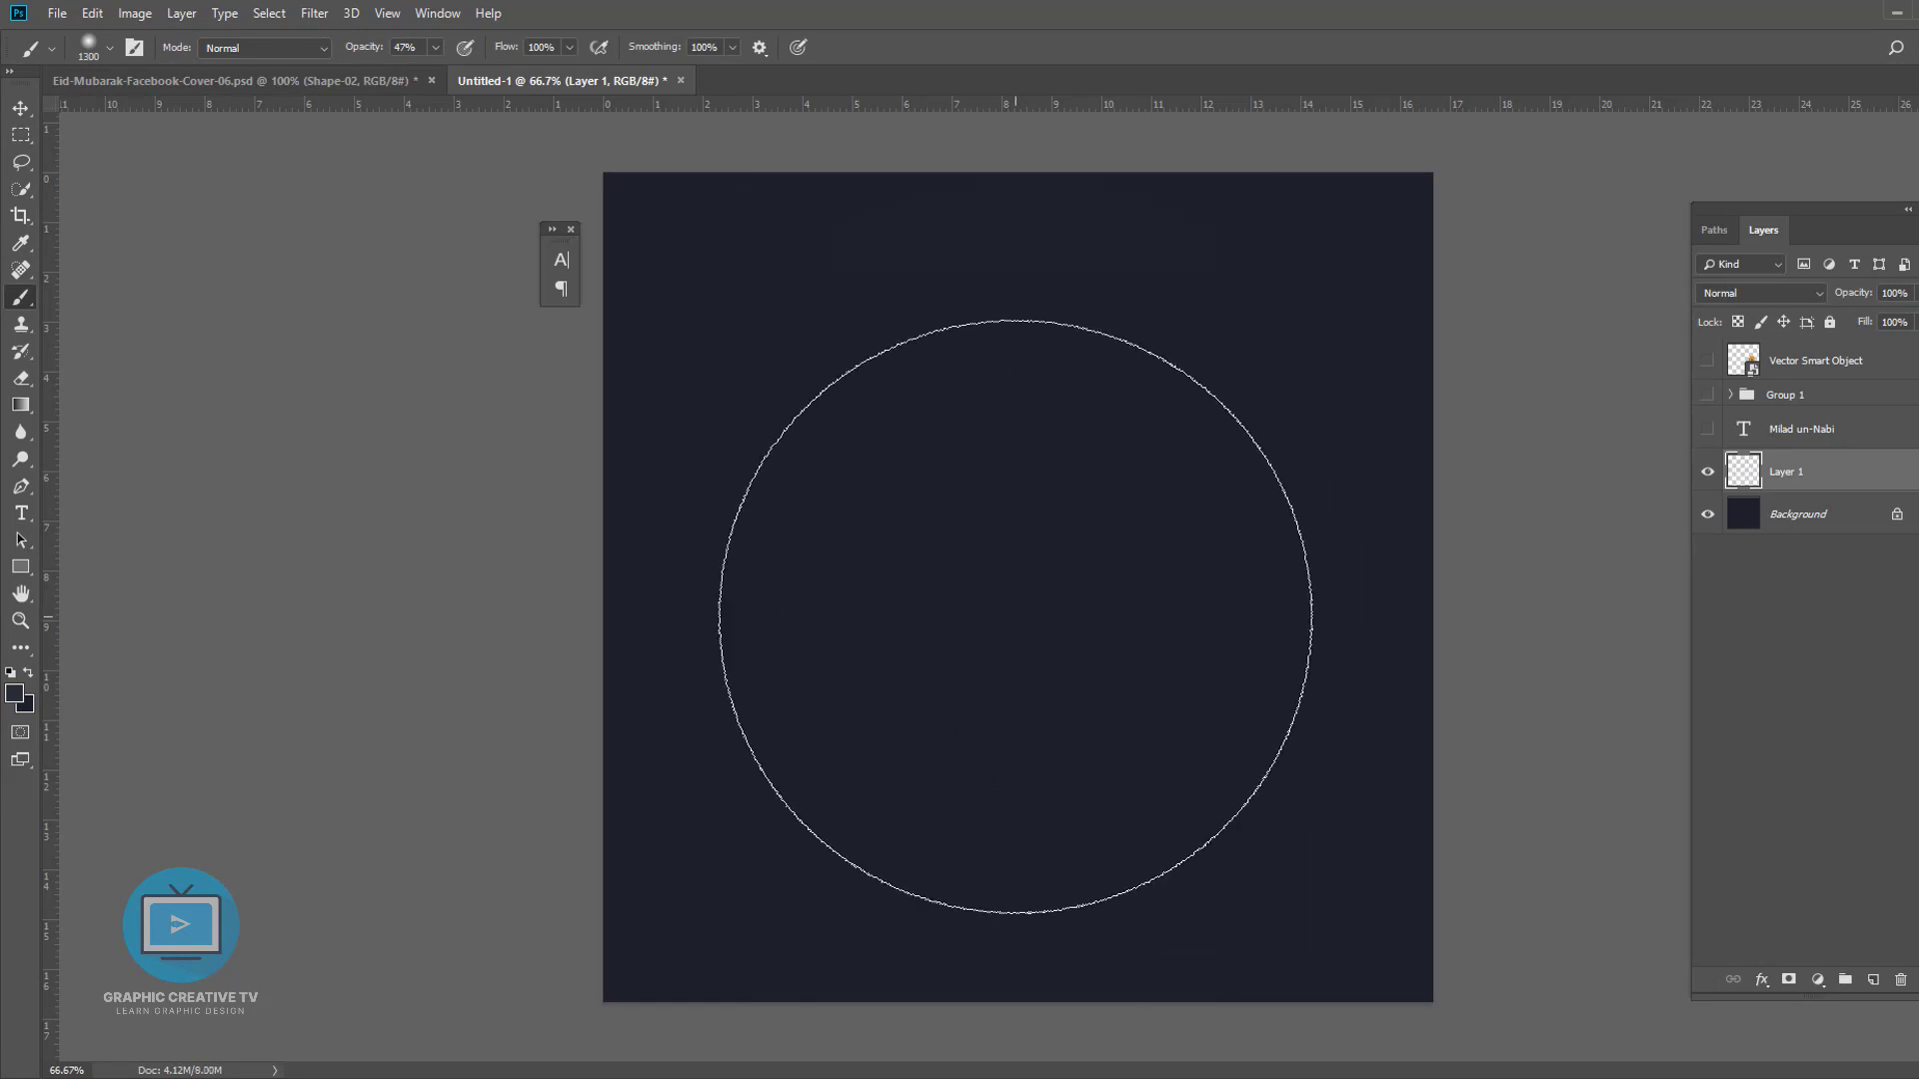
- Paint a larger soft glow in the centre of the canvas on the new layer
key(bracketright)
key(bracketright)
key(bracketleft)
click(1020, 616)
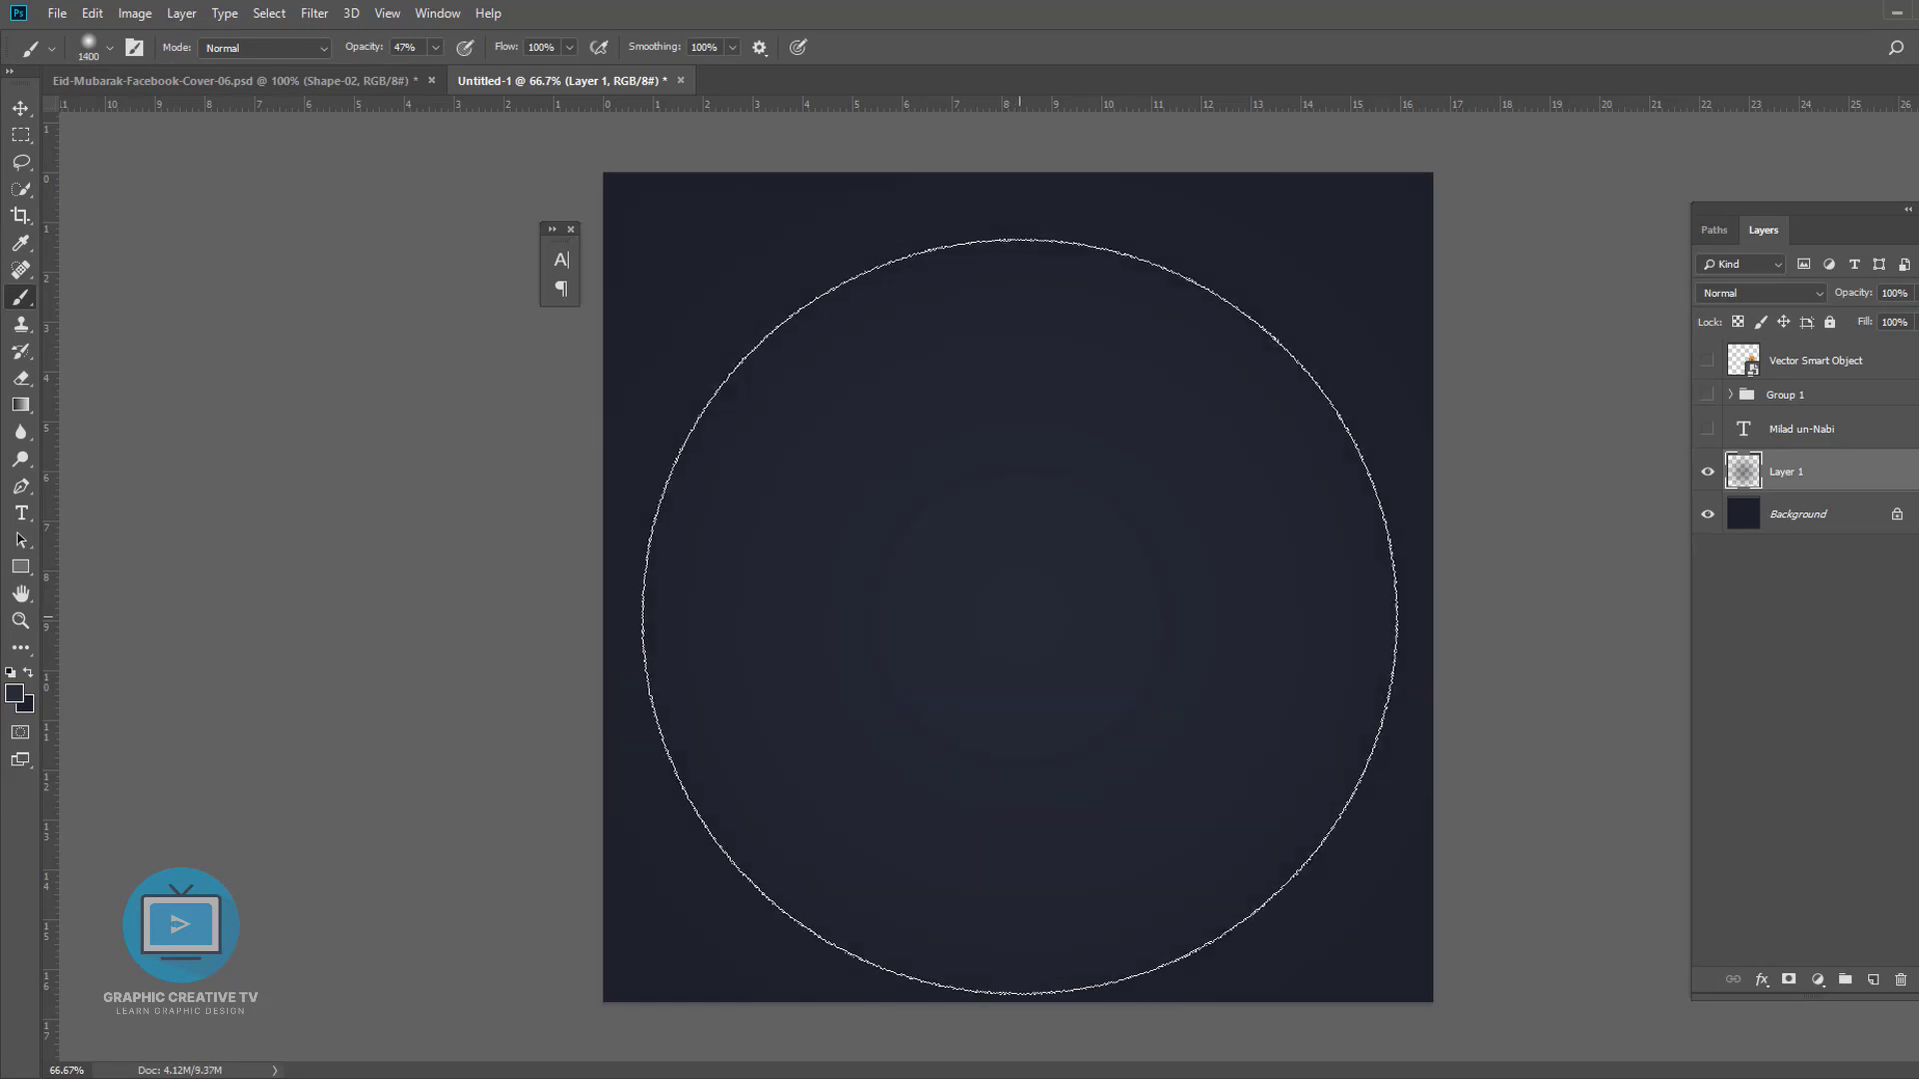
- Fill the Background layer with the darker background colour 111419
key(v)
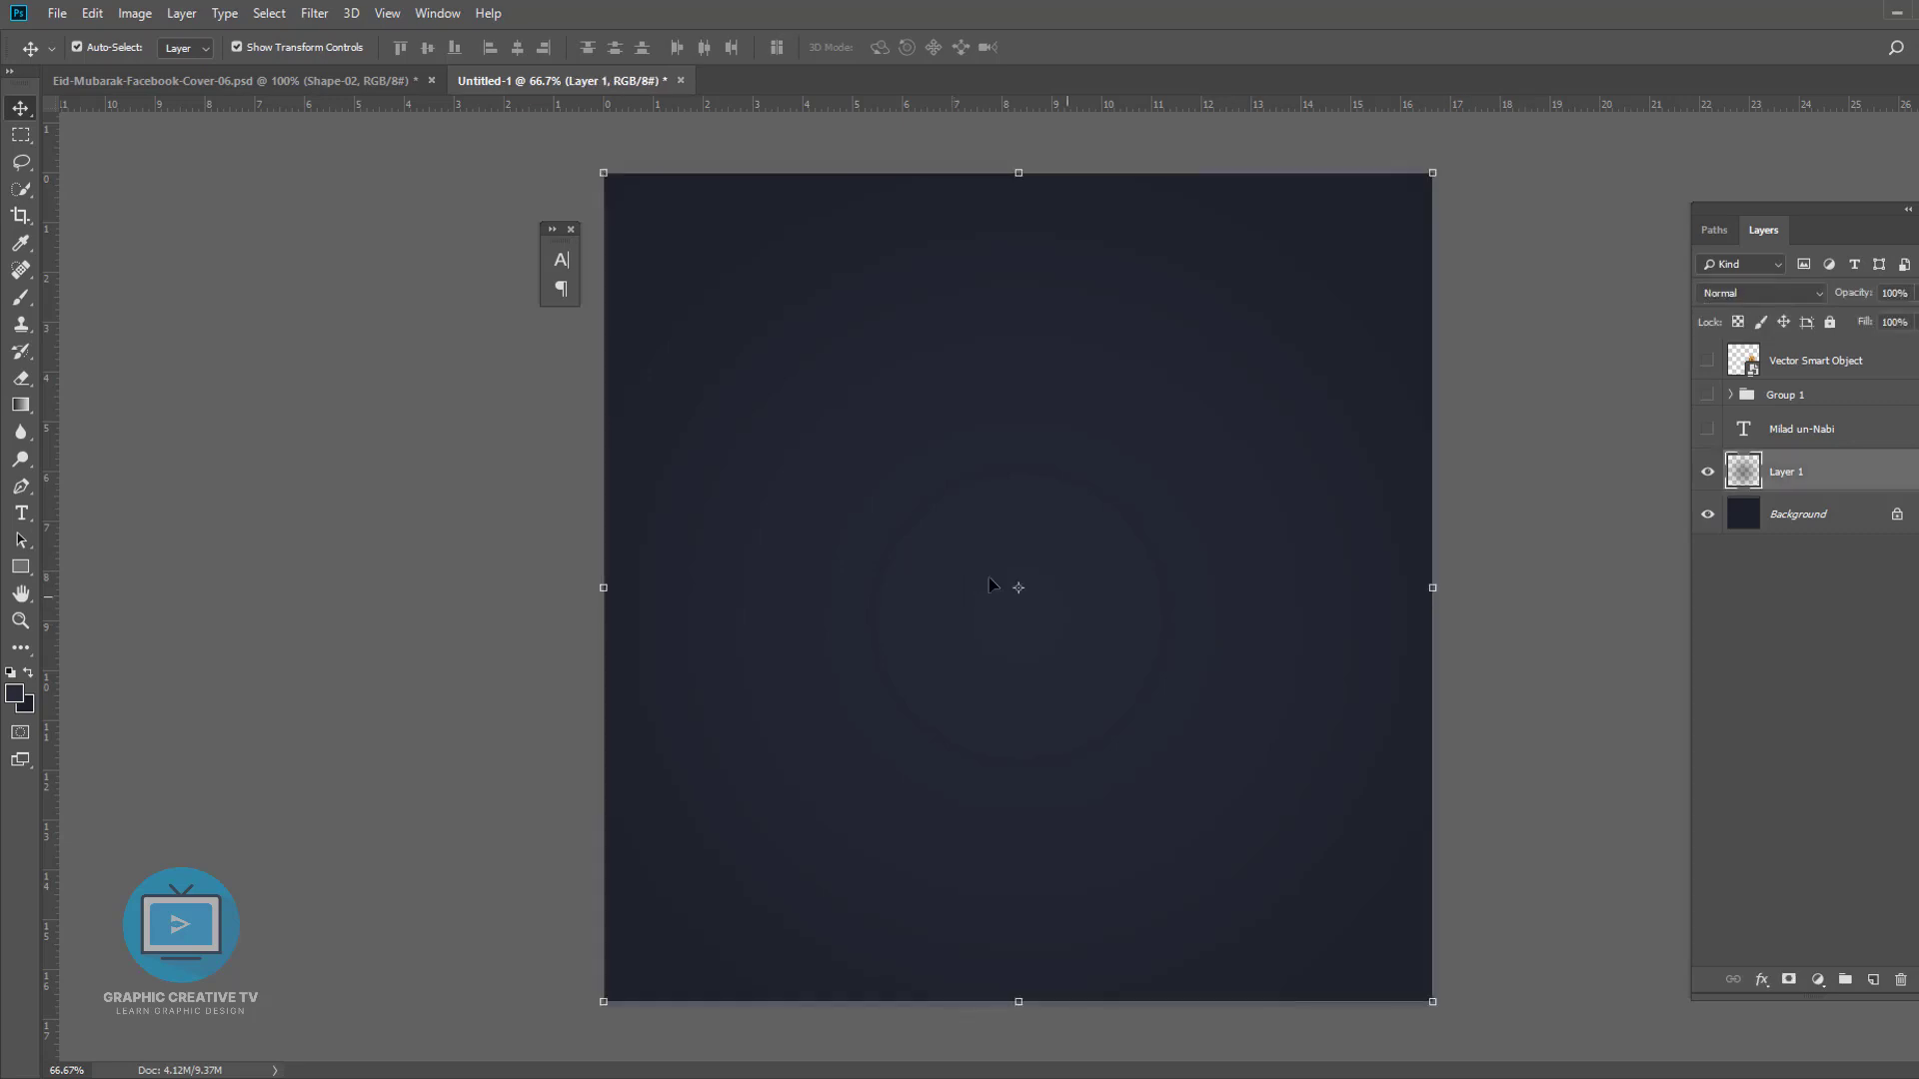
click(1428, 314)
click(32, 705)
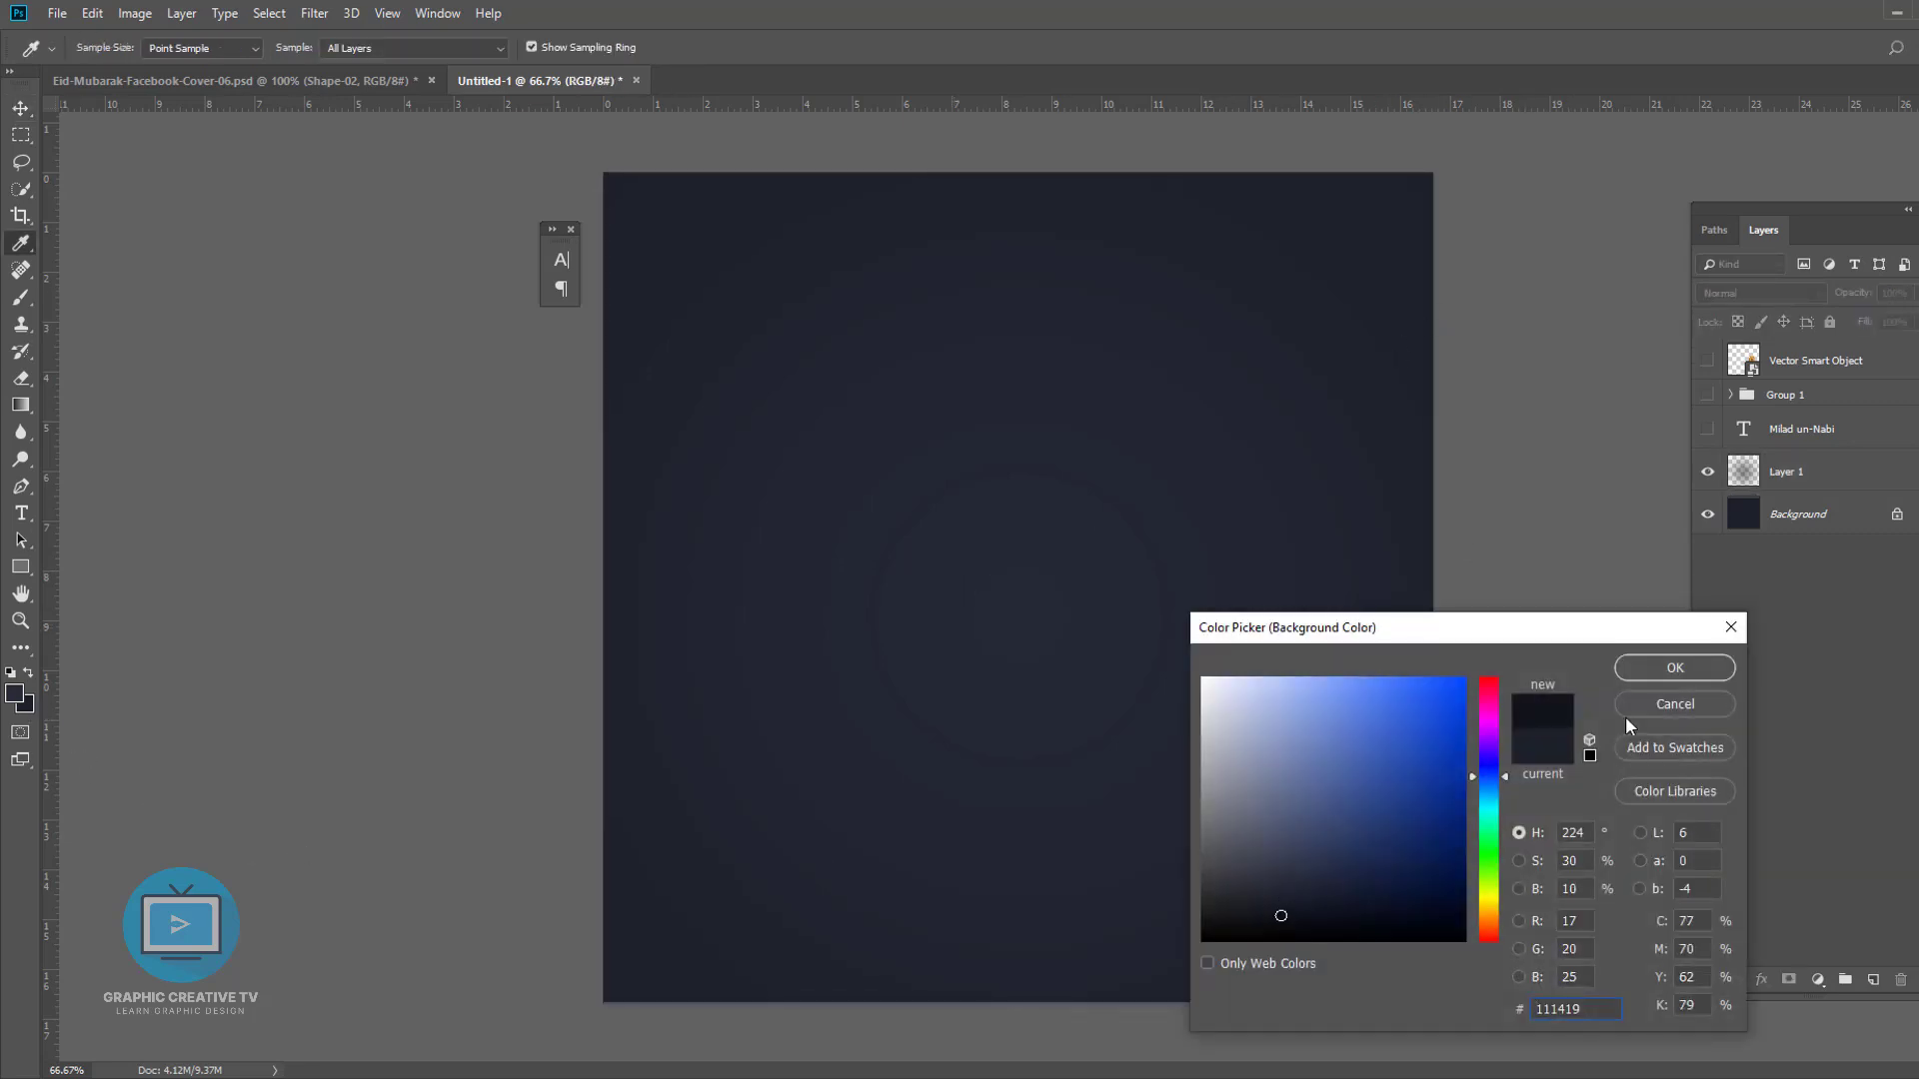
click(1675, 667)
click(1854, 513)
key(ctrl+BackSpace)
click(1455, 685)
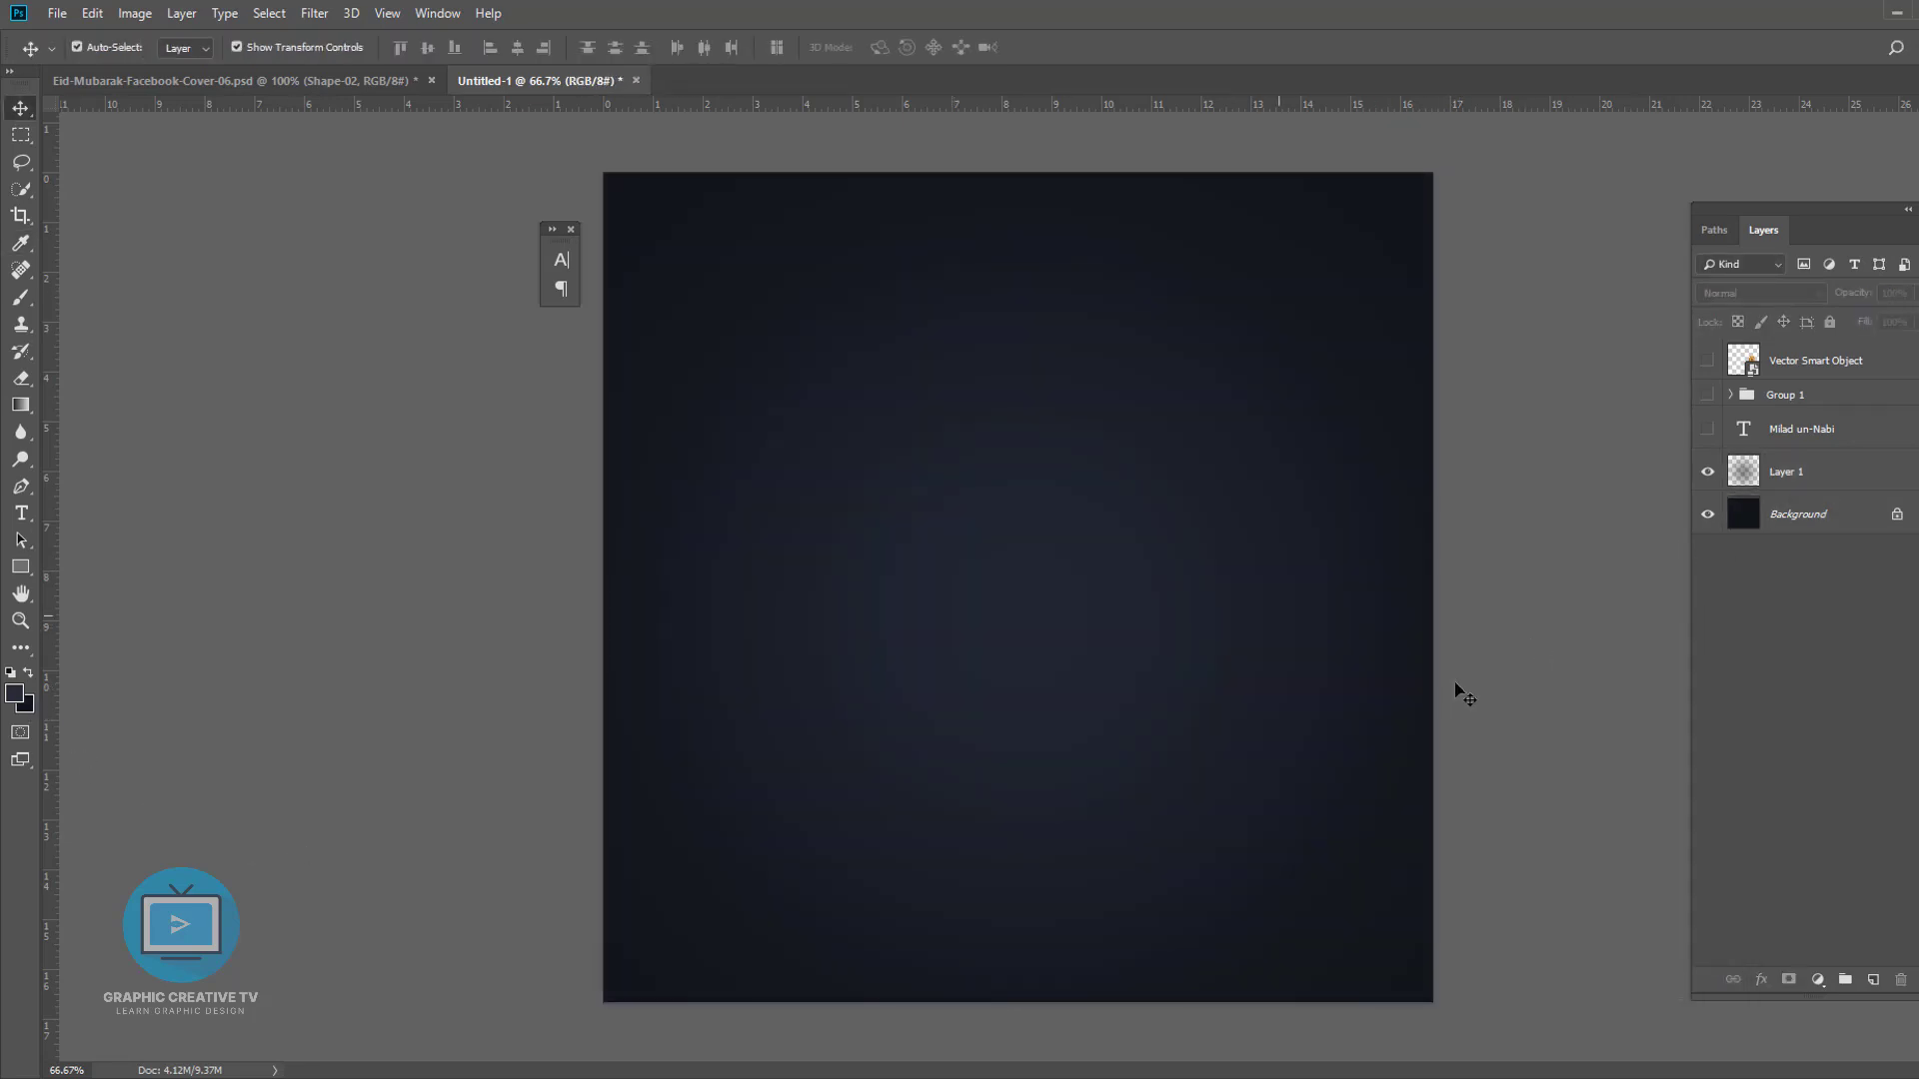
- Show Group 1 and move and enlarge the crescent moon to the middle of the canvas
click(1707, 395)
drag(1043, 645, 1043, 691)
drag(1183, 454, 1199, 433)
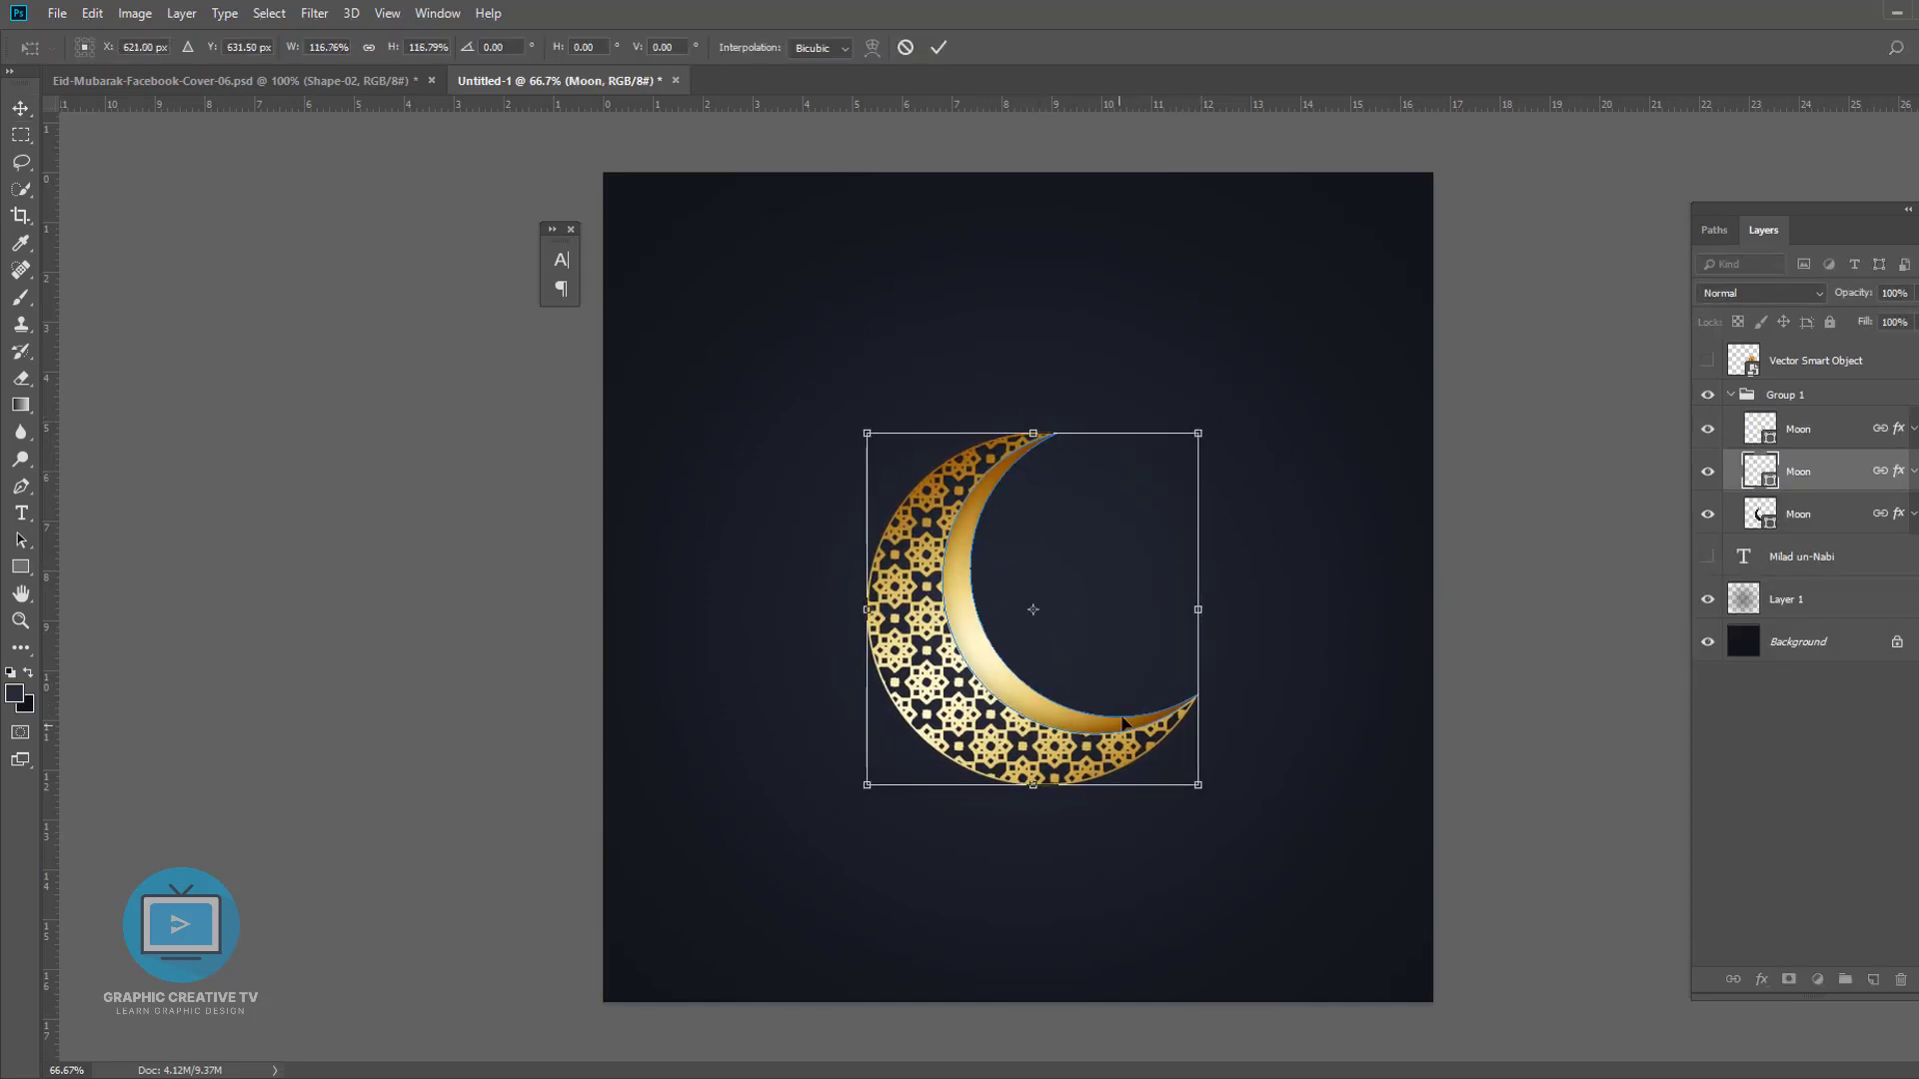
drag(1123, 717, 1116, 725)
key(Return)
click(1470, 746)
- Show the lantern smart object, place it on the moon's lower tip and scale it up
click(1708, 359)
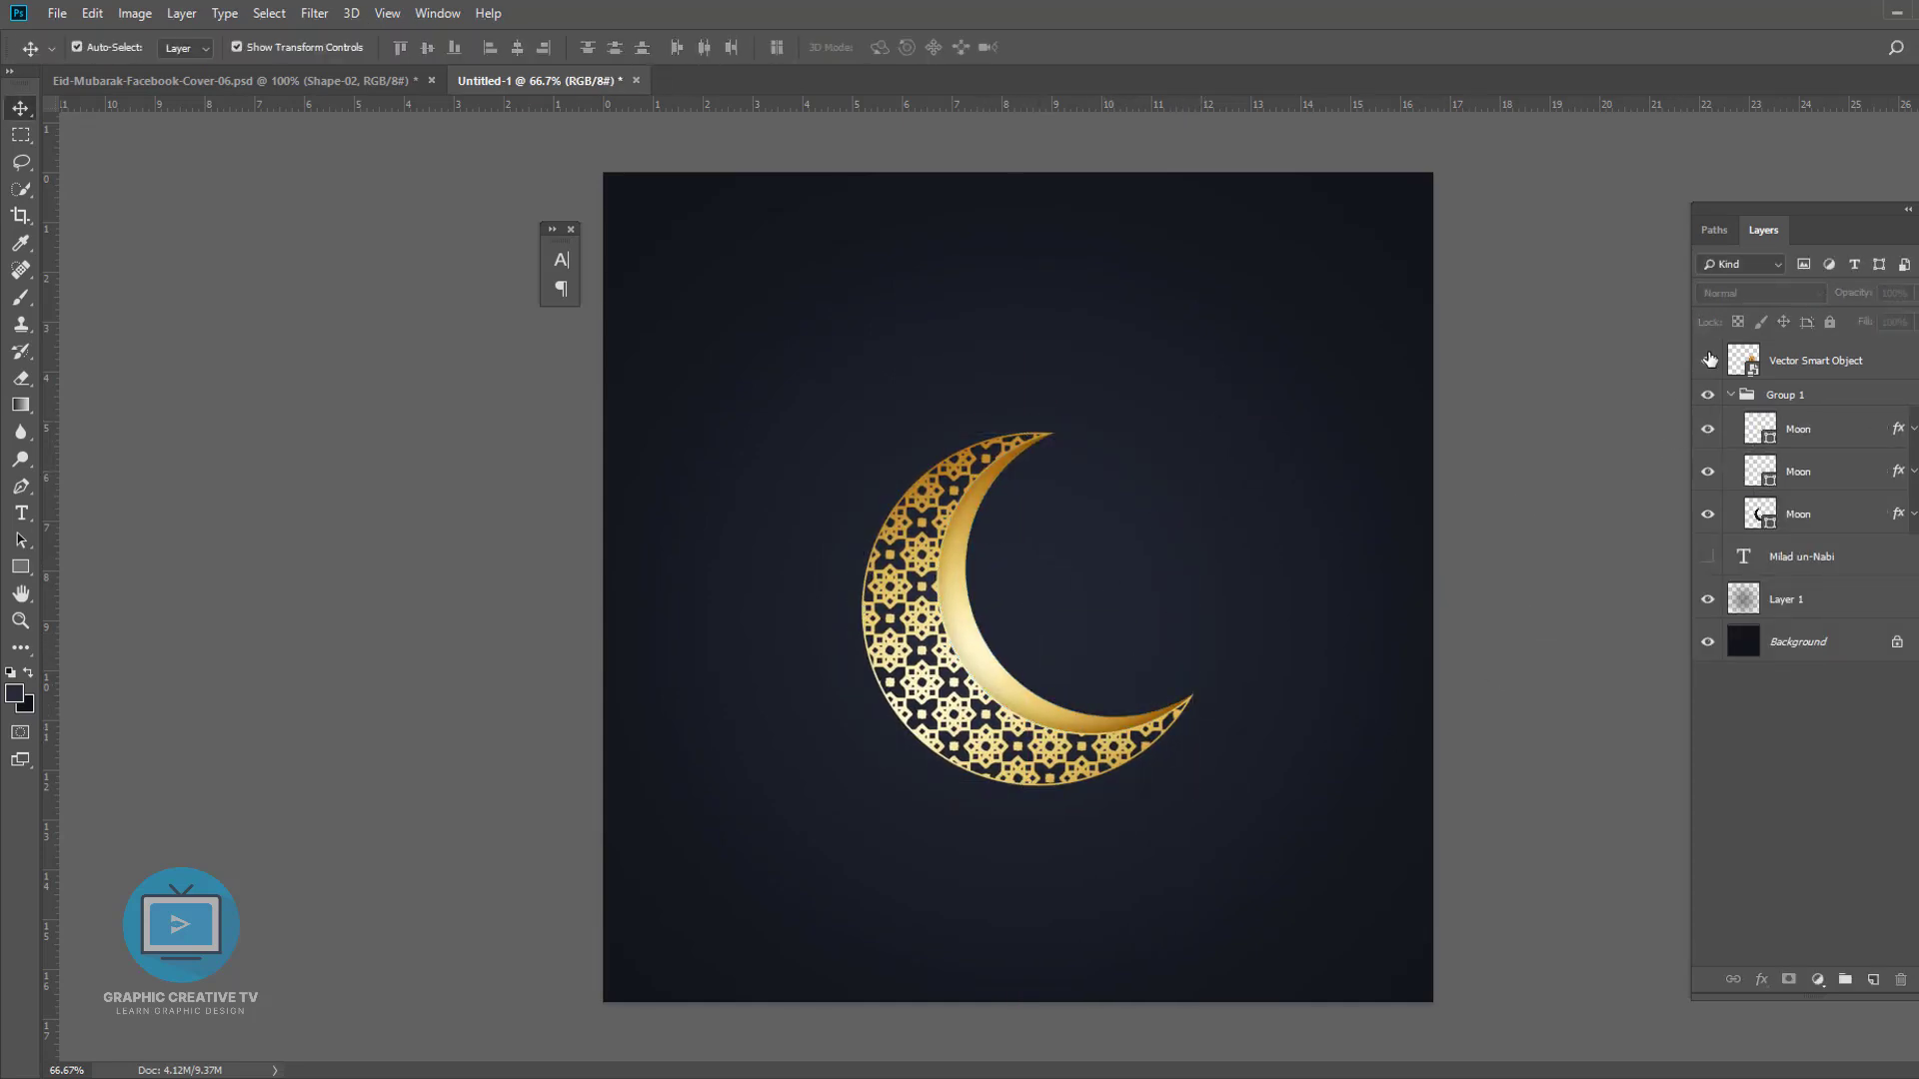
drag(1245, 570, 1117, 661)
drag(1170, 518, 1125, 609)
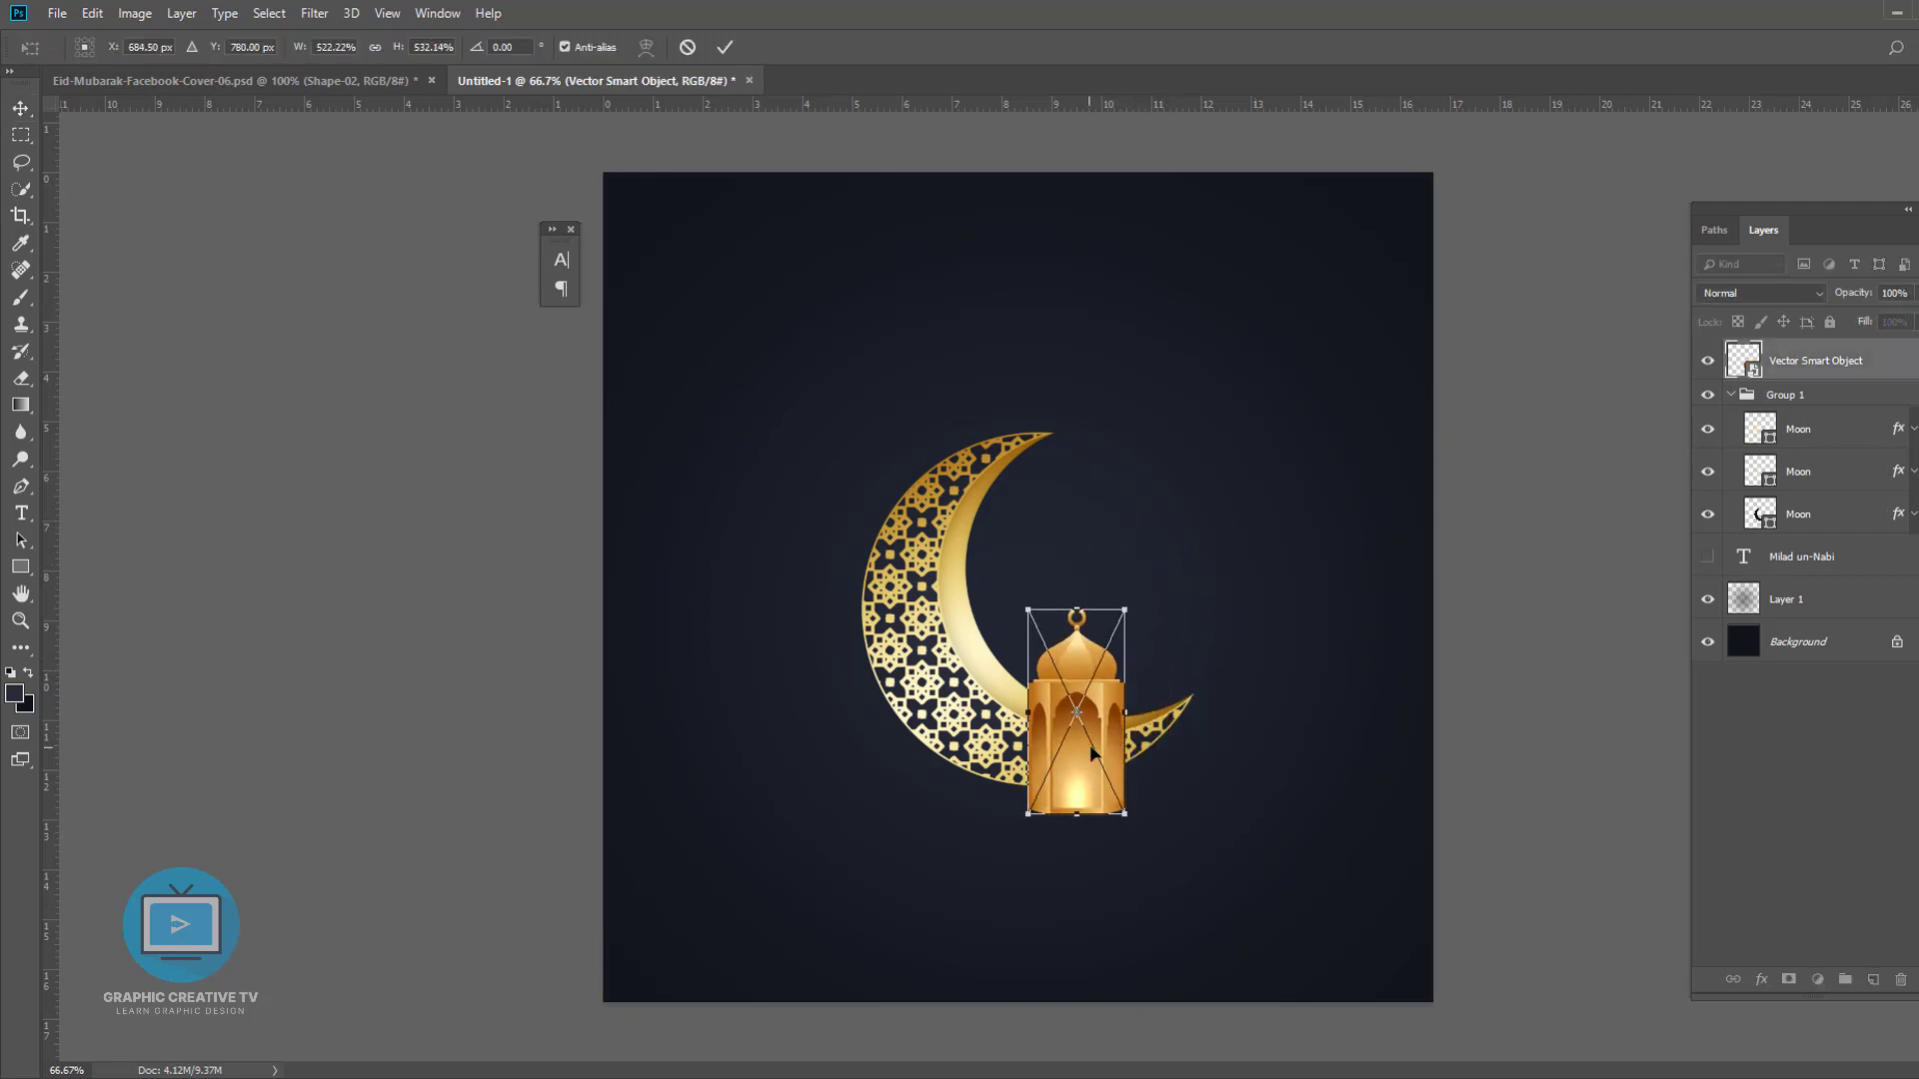
drag(1092, 752, 1121, 749)
key(Return)
click(1267, 776)
- Show the Milad un-Nabi text below the moon and scale it up to about 238%
click(974, 709)
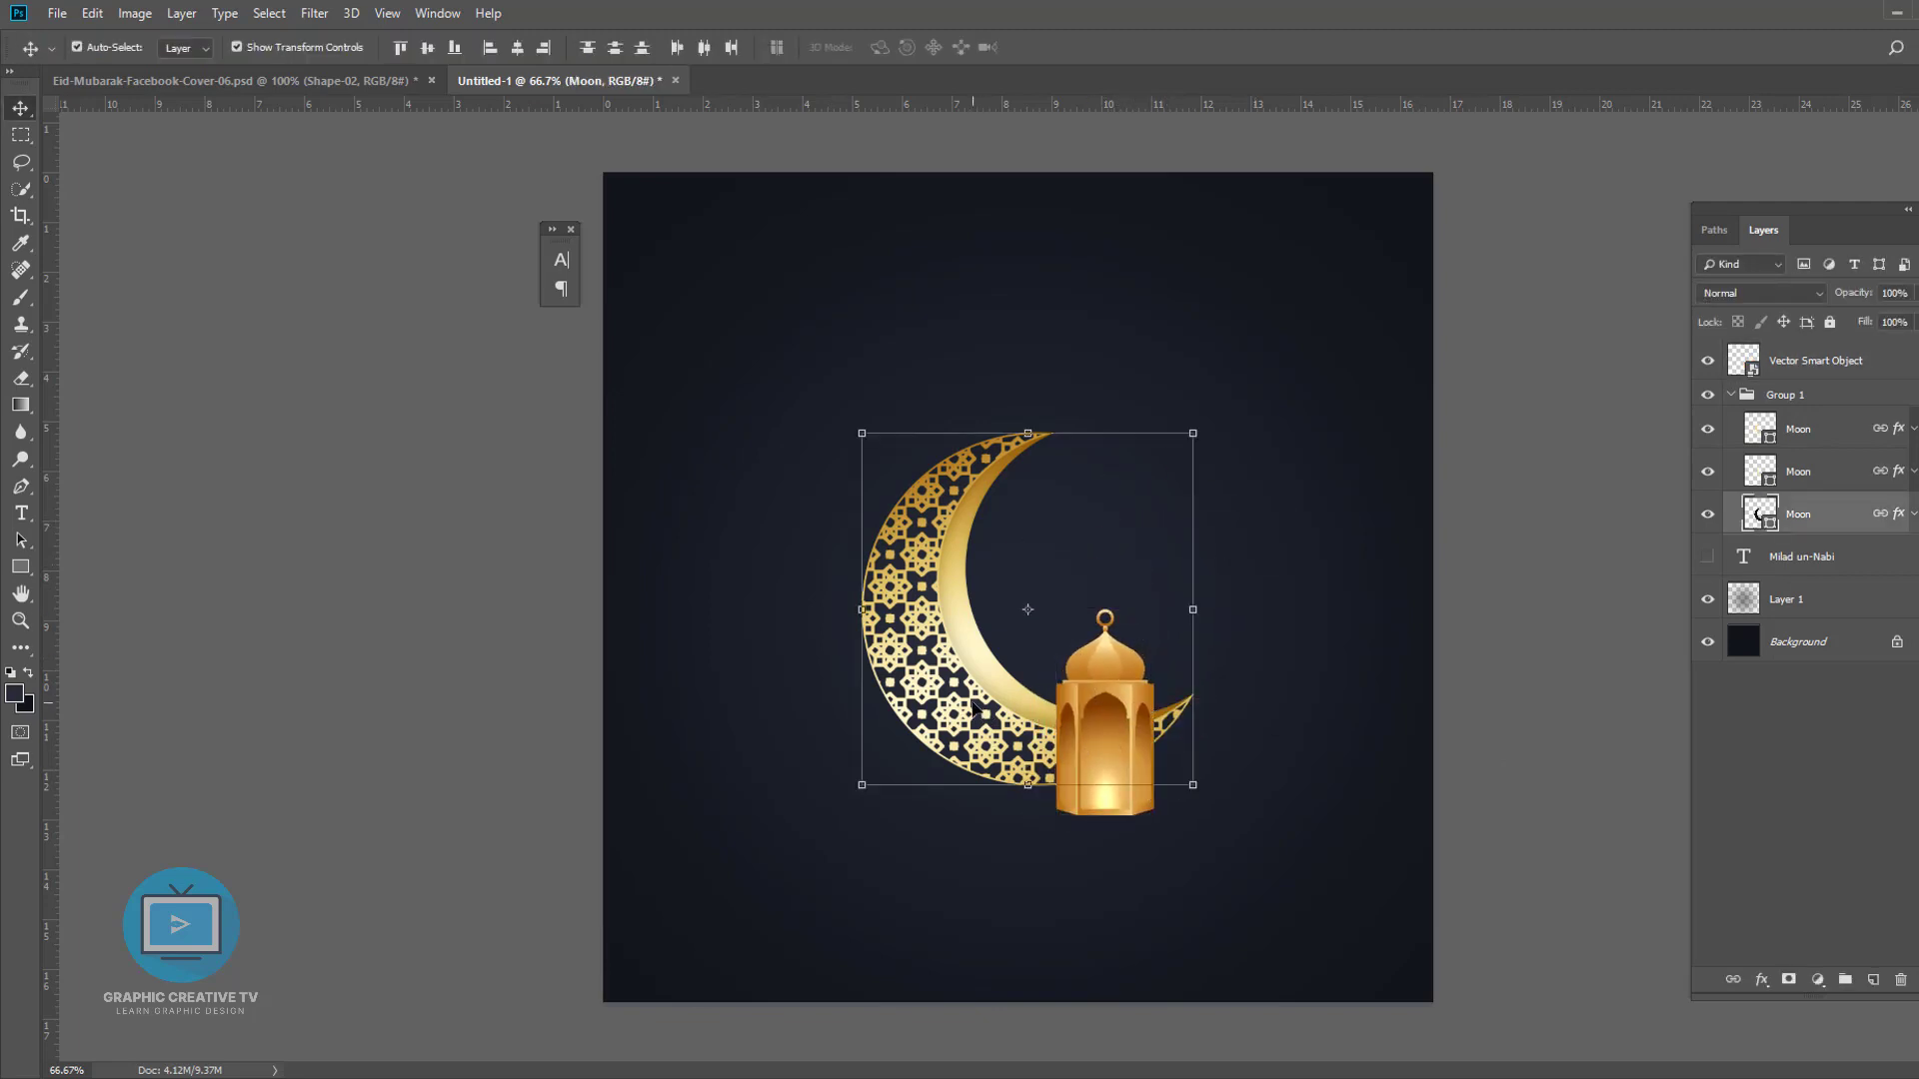
drag(974, 709, 975, 711)
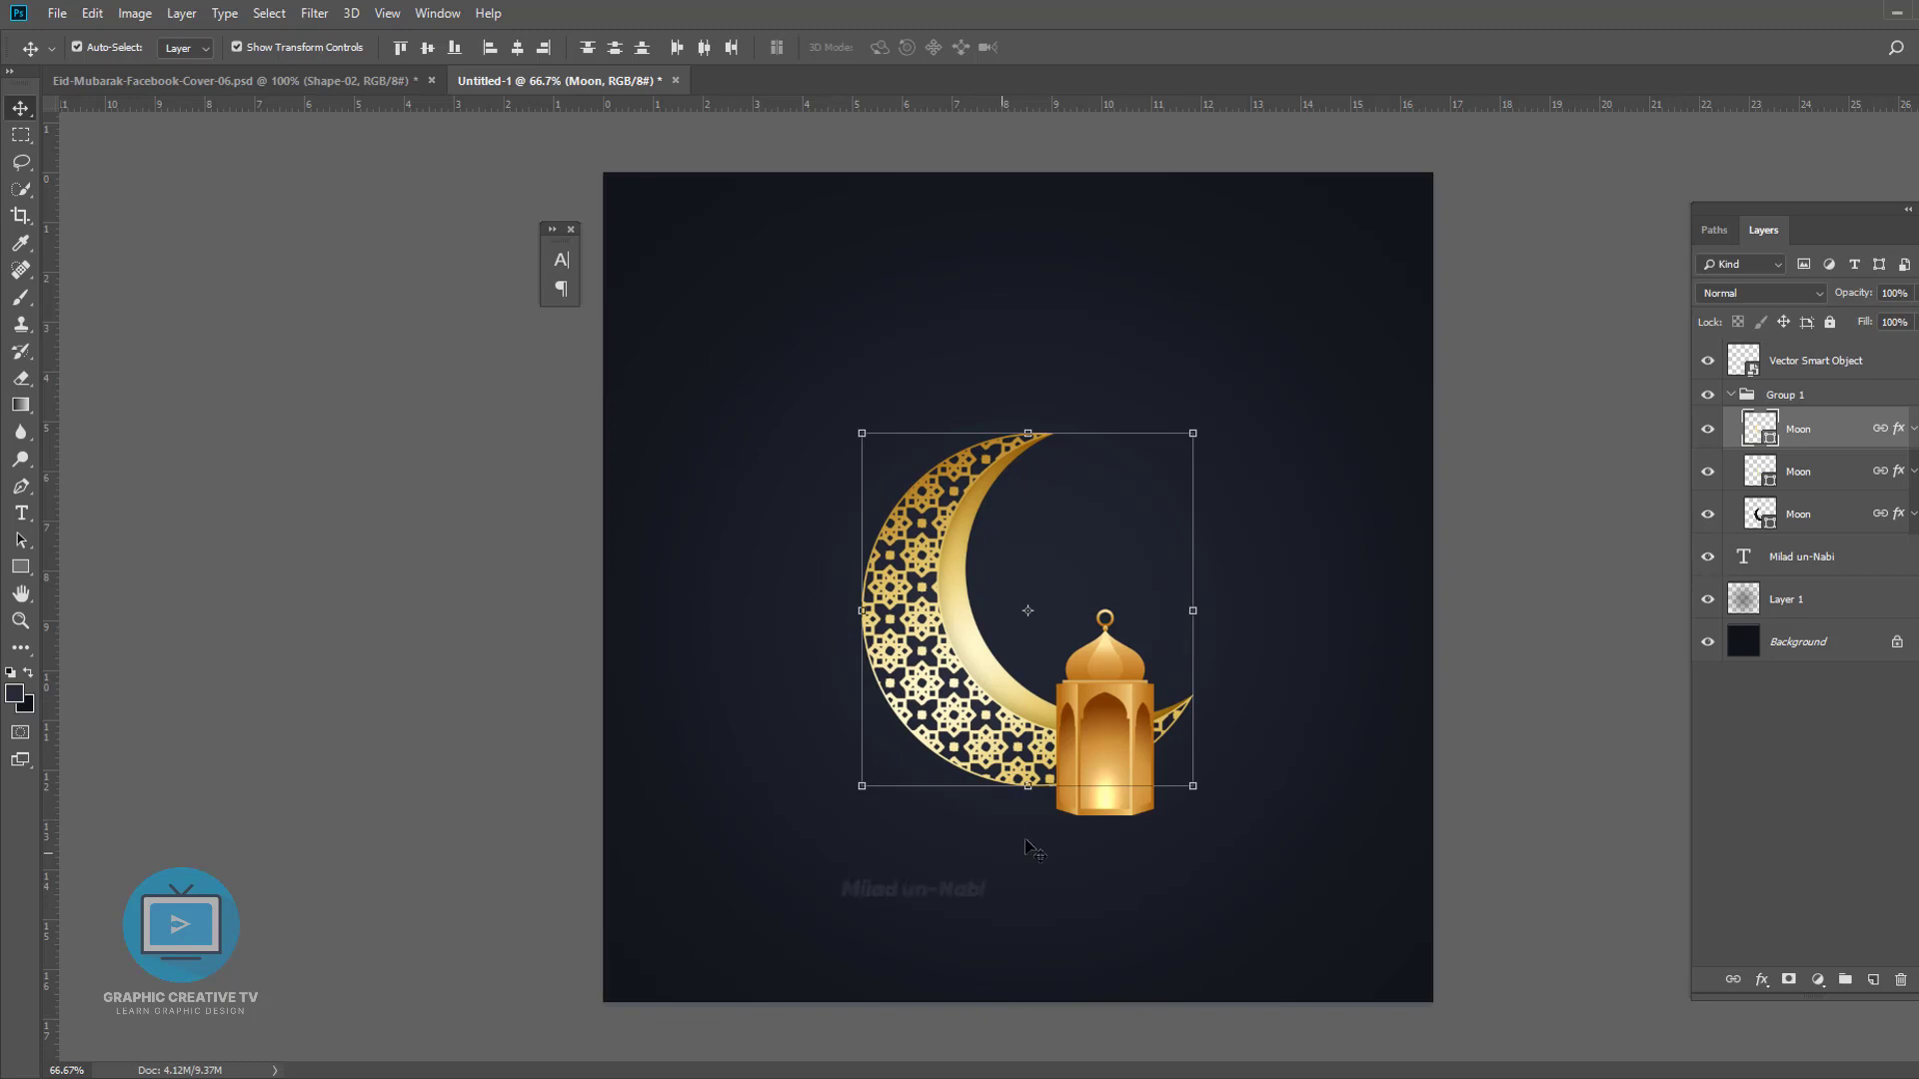
click(965, 888)
drag(995, 877, 1204, 851)
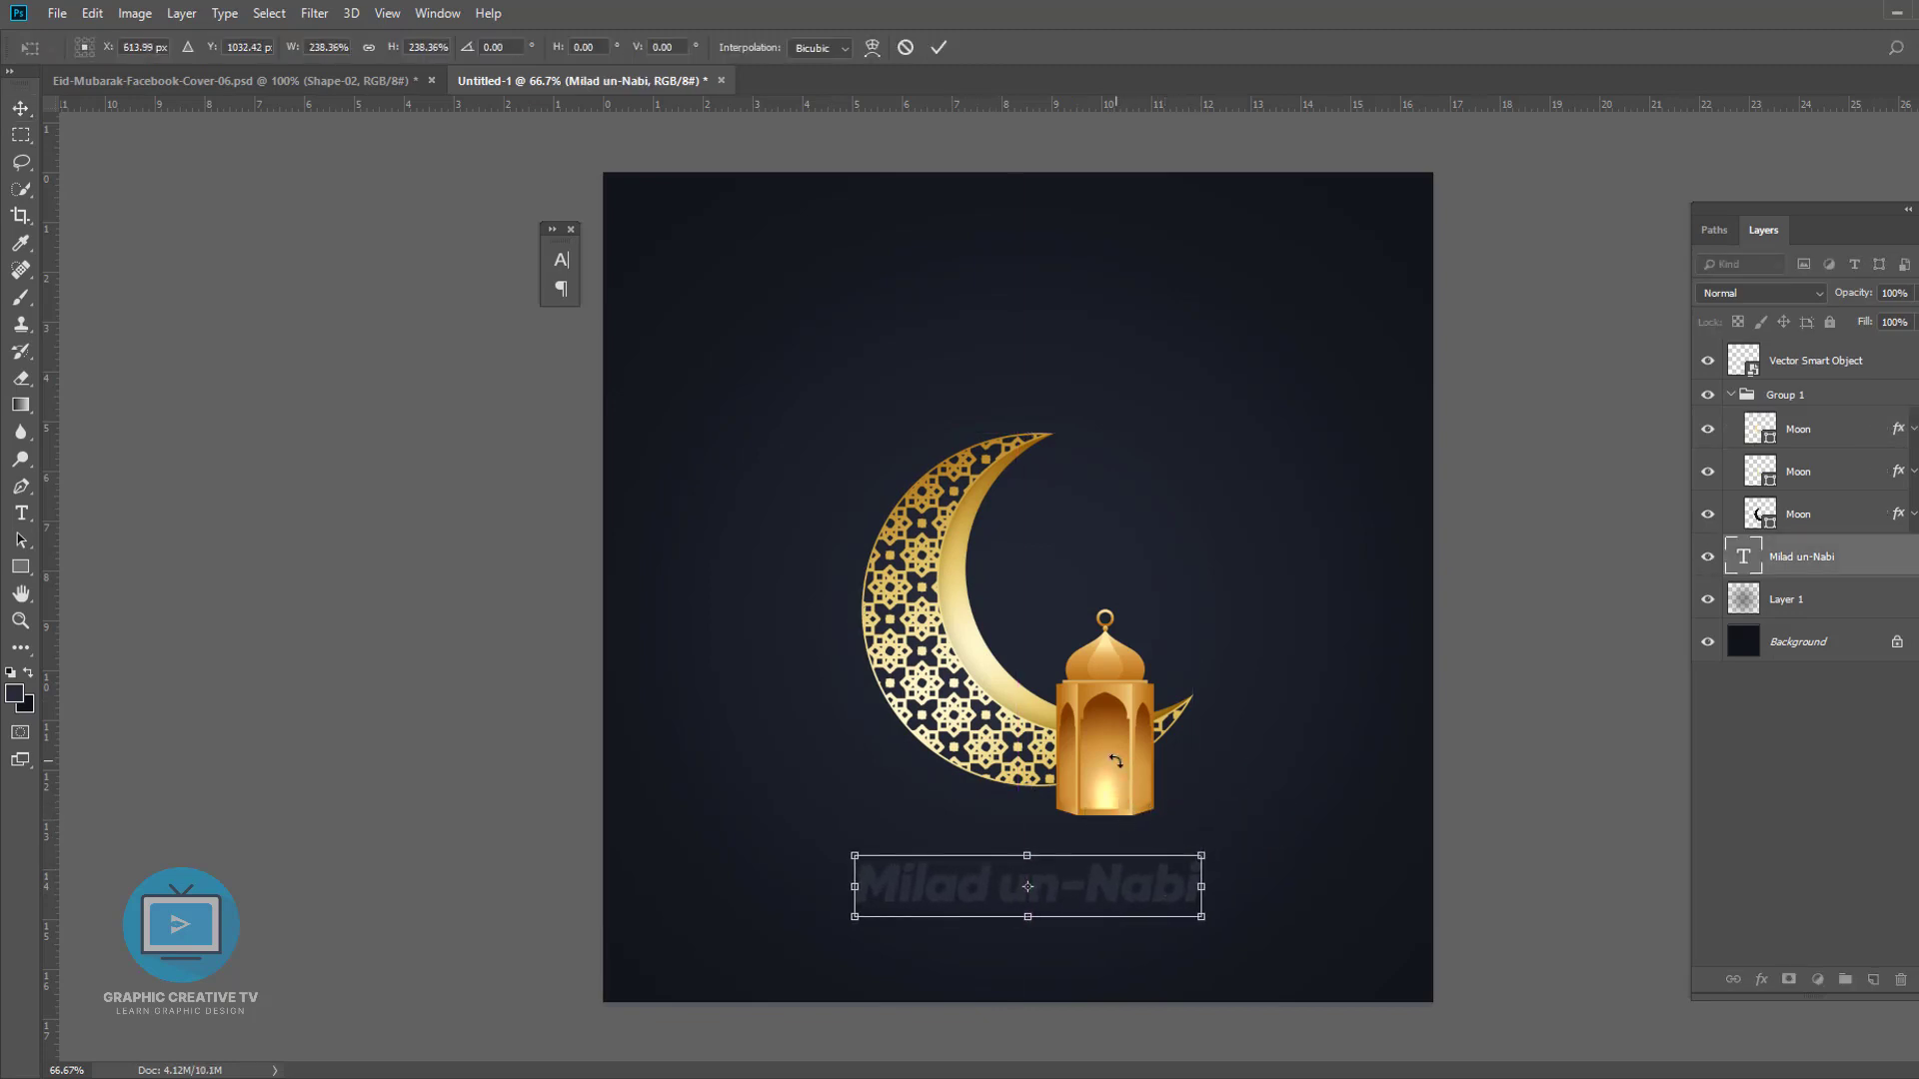
key(Return)
- Reposition the moon and the lantern higher on the canvas above the text
click(1081, 766)
shift+click(963, 636)
drag(967, 622, 958, 563)
click(1080, 788)
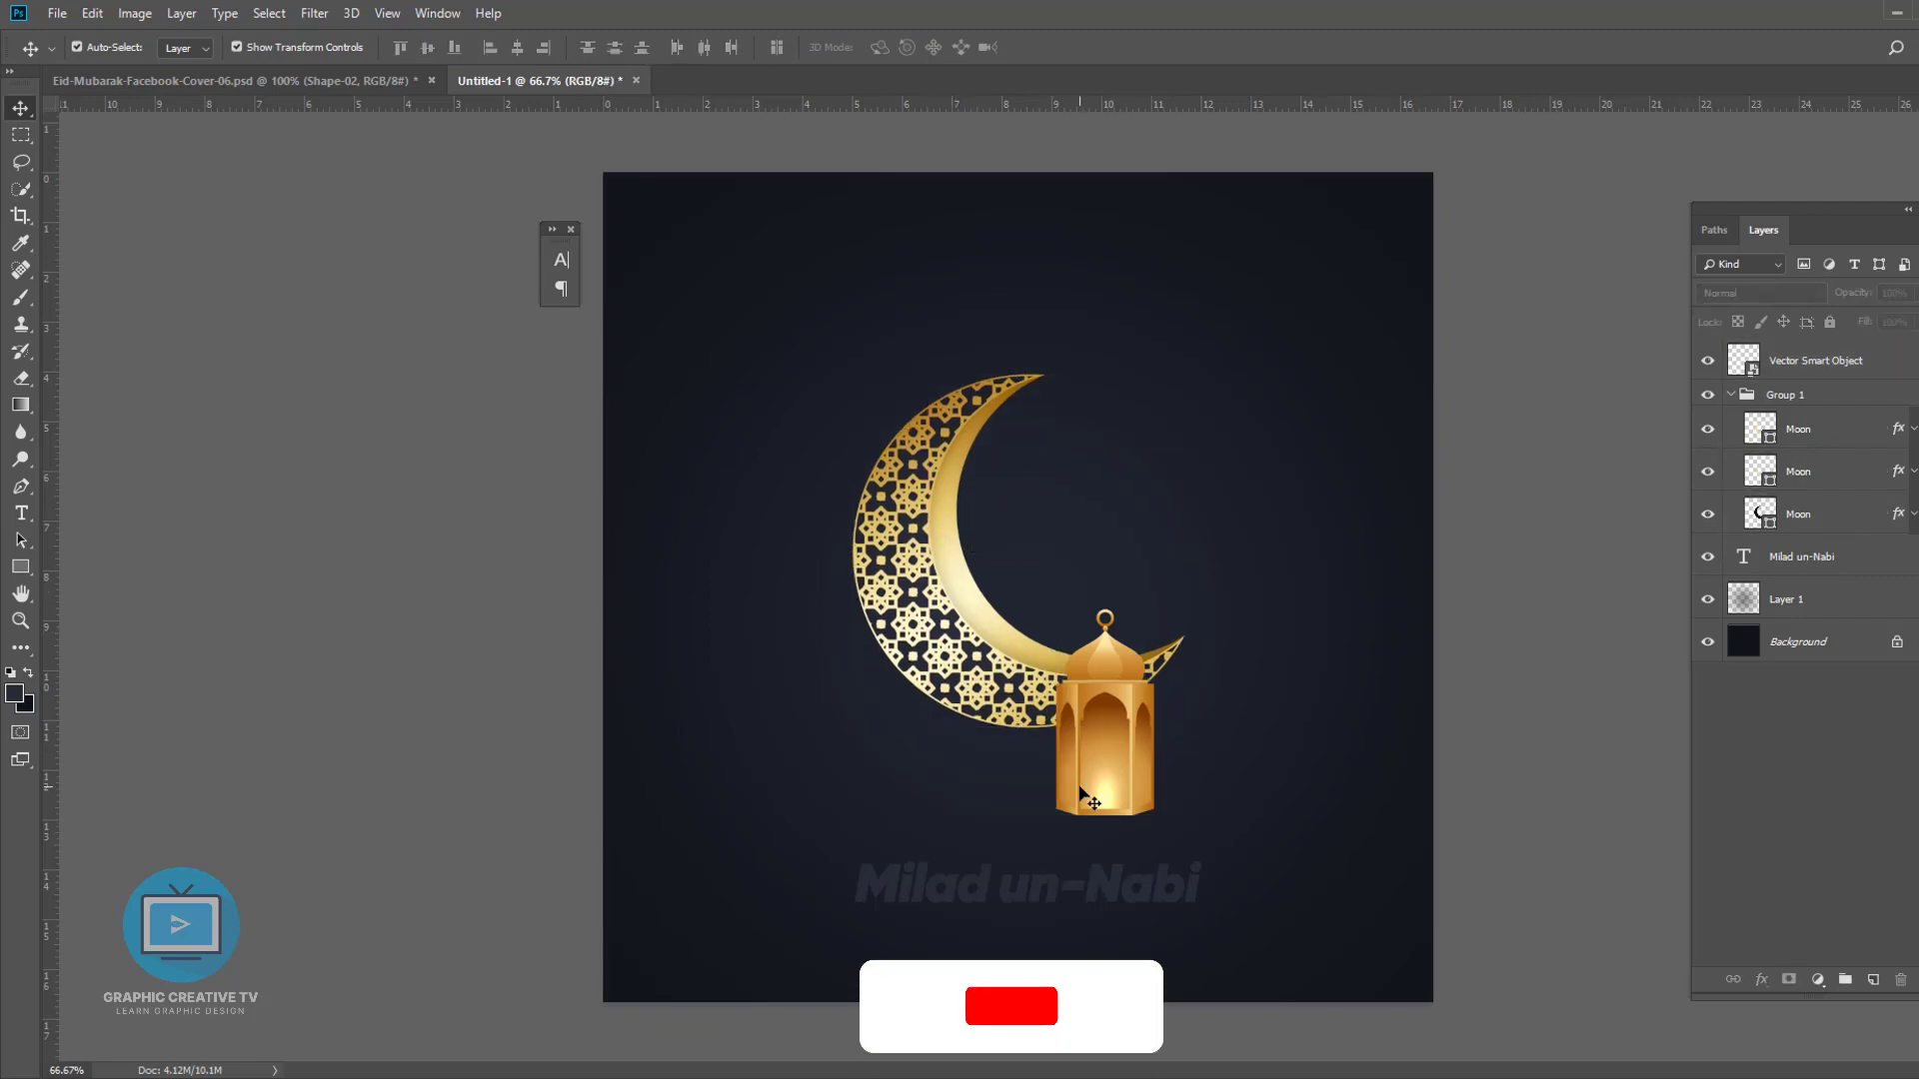
drag(1079, 788, 1079, 730)
drag(937, 600, 934, 630)
drag(1129, 667, 1128, 689)
- Draw a large ellipse across the lower canvas and widen it into a hill shape about 1363 by 680 px
right_click(20, 567)
click(89, 608)
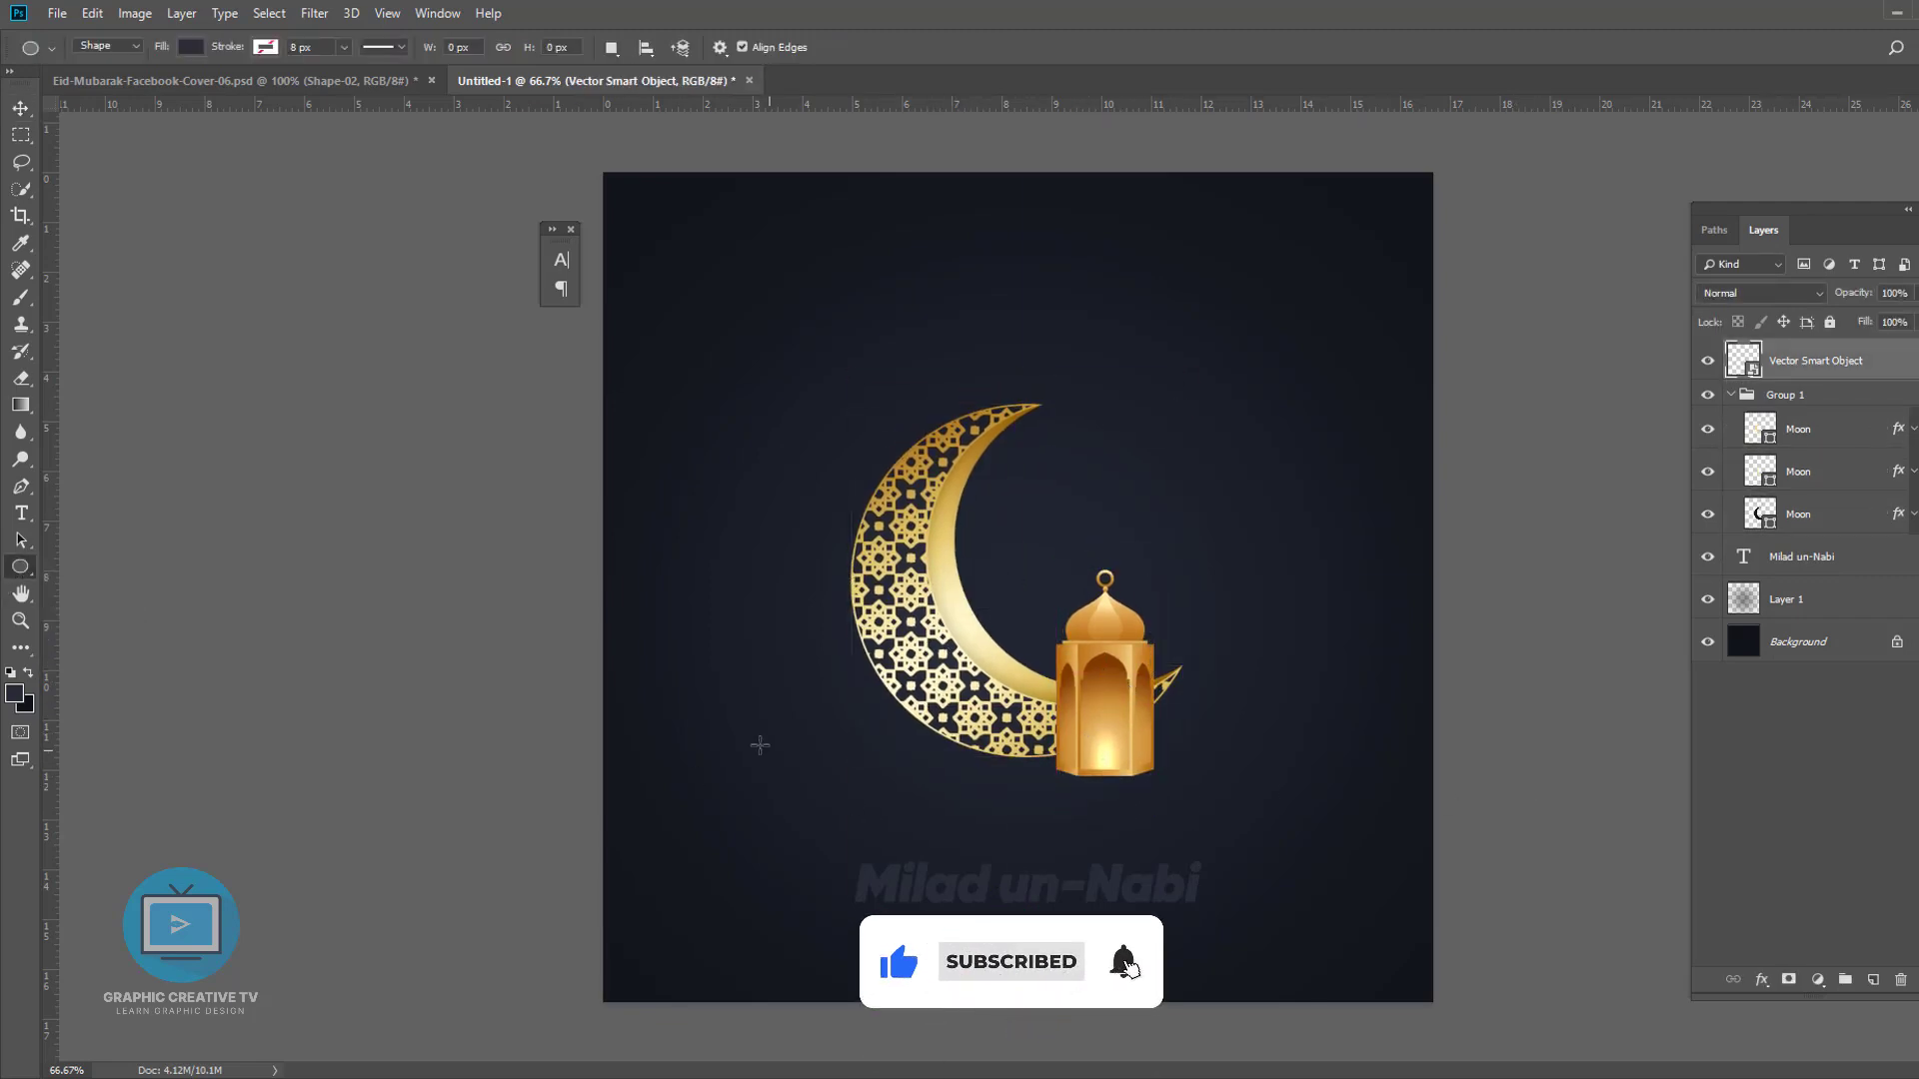
drag(594, 651, 1366, 938)
key(ctrl+z)
mouse_move(590, 688)
mouse_down()
mouse_move(1548, 990)
mouse_move(1480, 1078)
mouse_up()
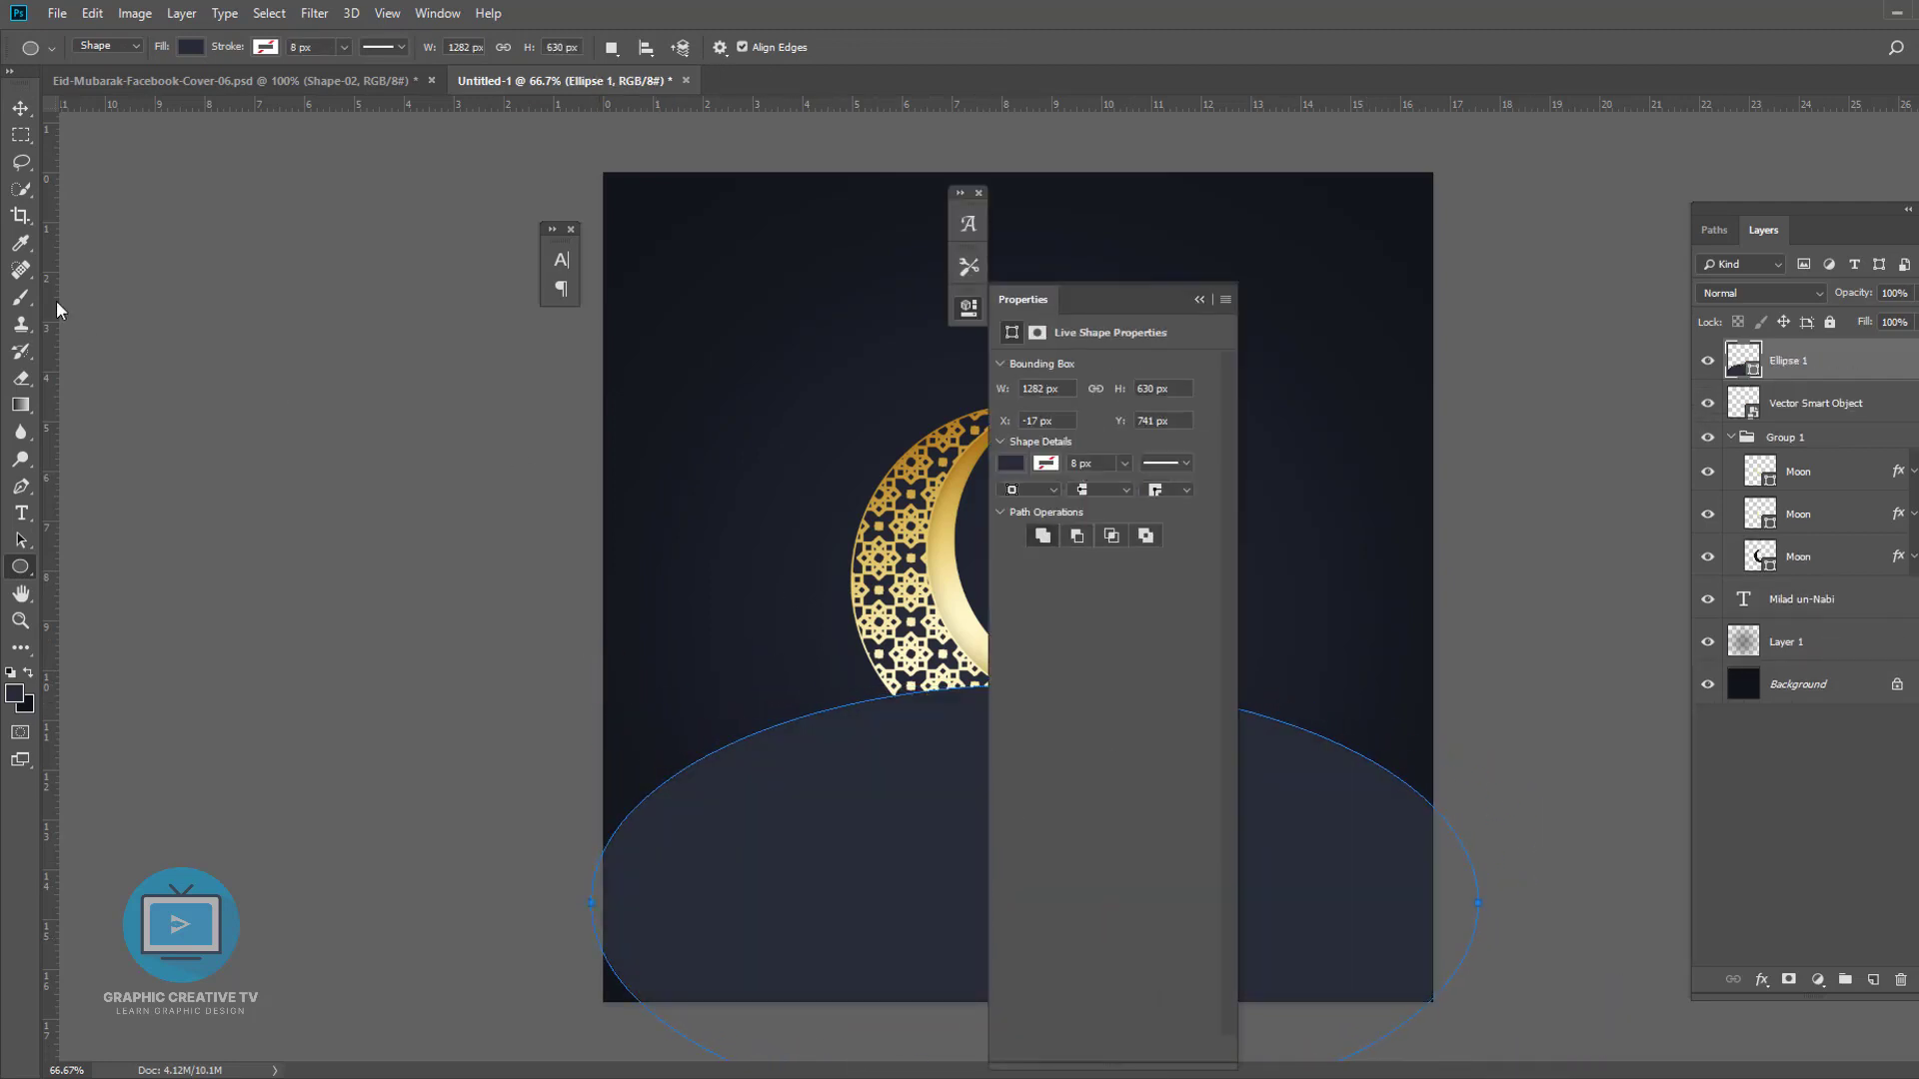
click(20, 108)
click(160, 463)
drag(1355, 880, 1337, 887)
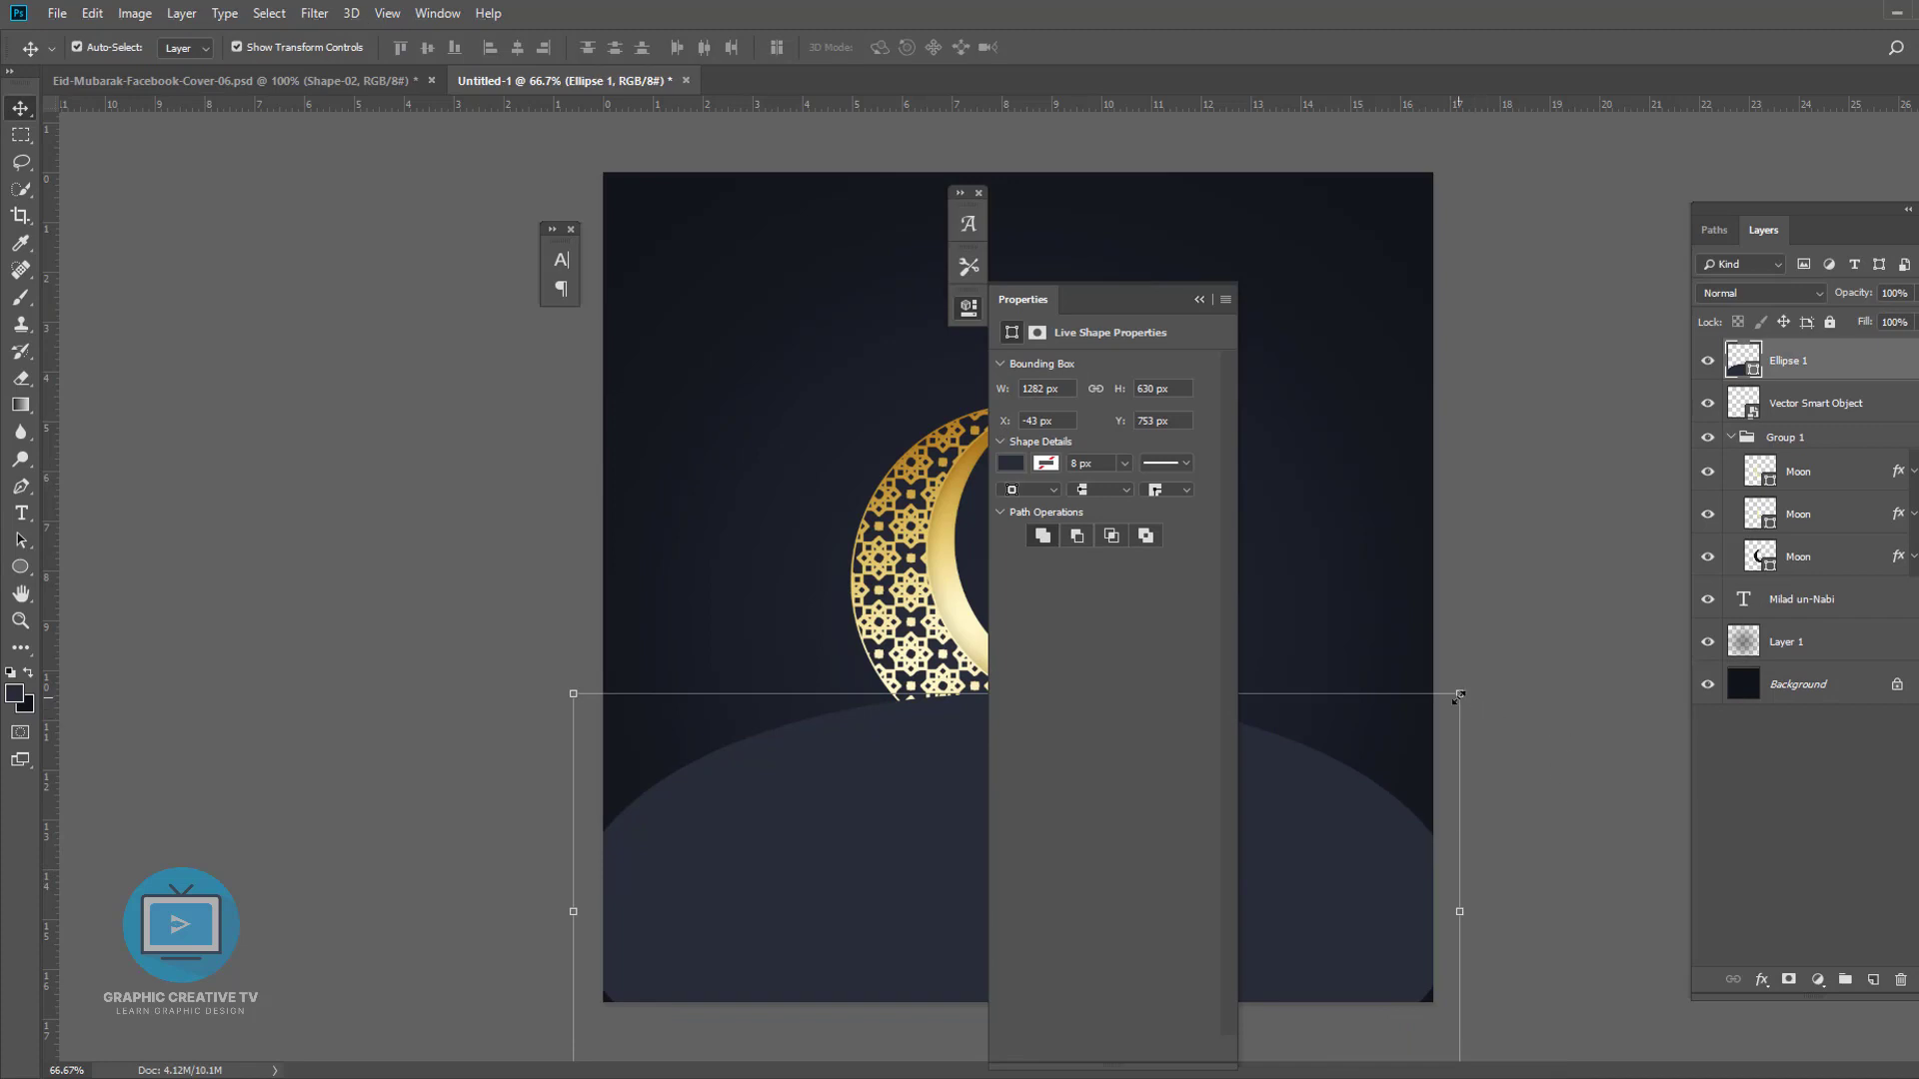
drag(1460, 693, 1493, 687)
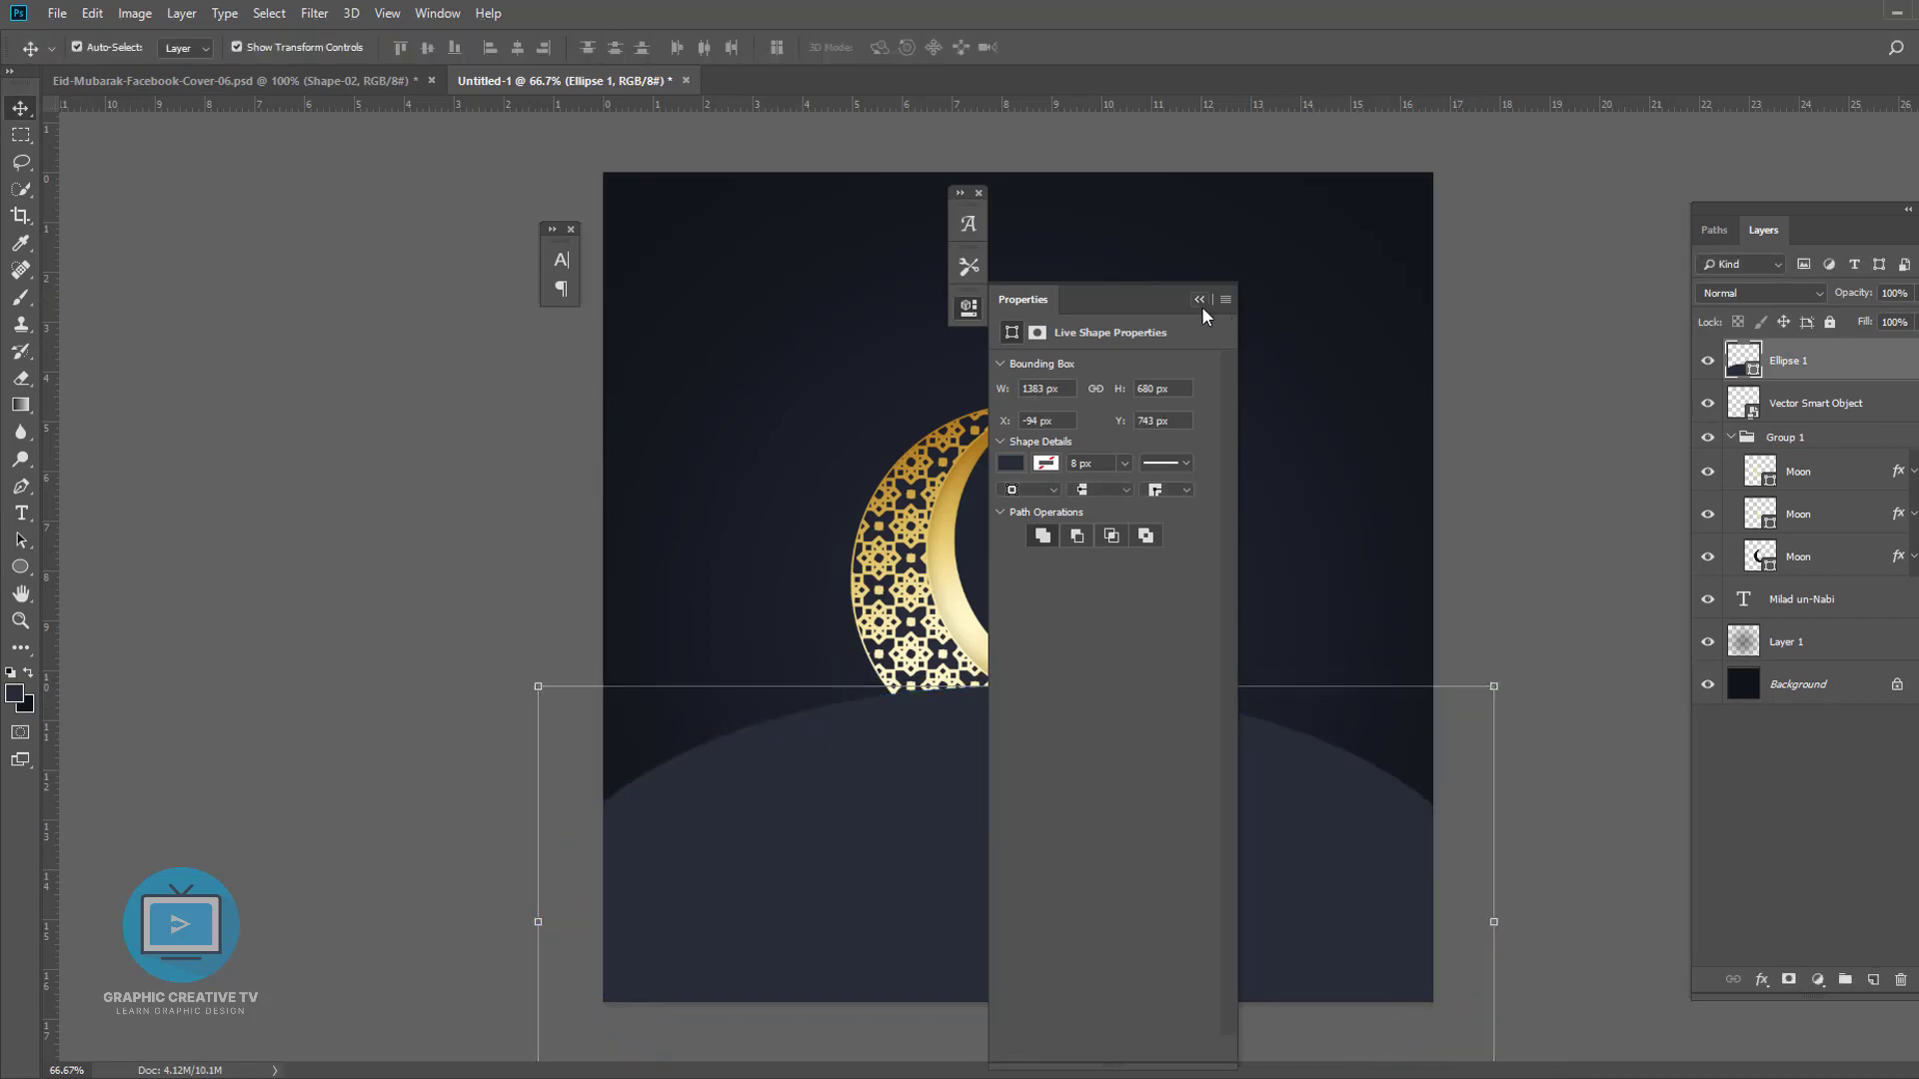
click(1200, 300)
- Move the ellipse layer down below the text layer, just above Layer 1
drag(1830, 370, 1802, 649)
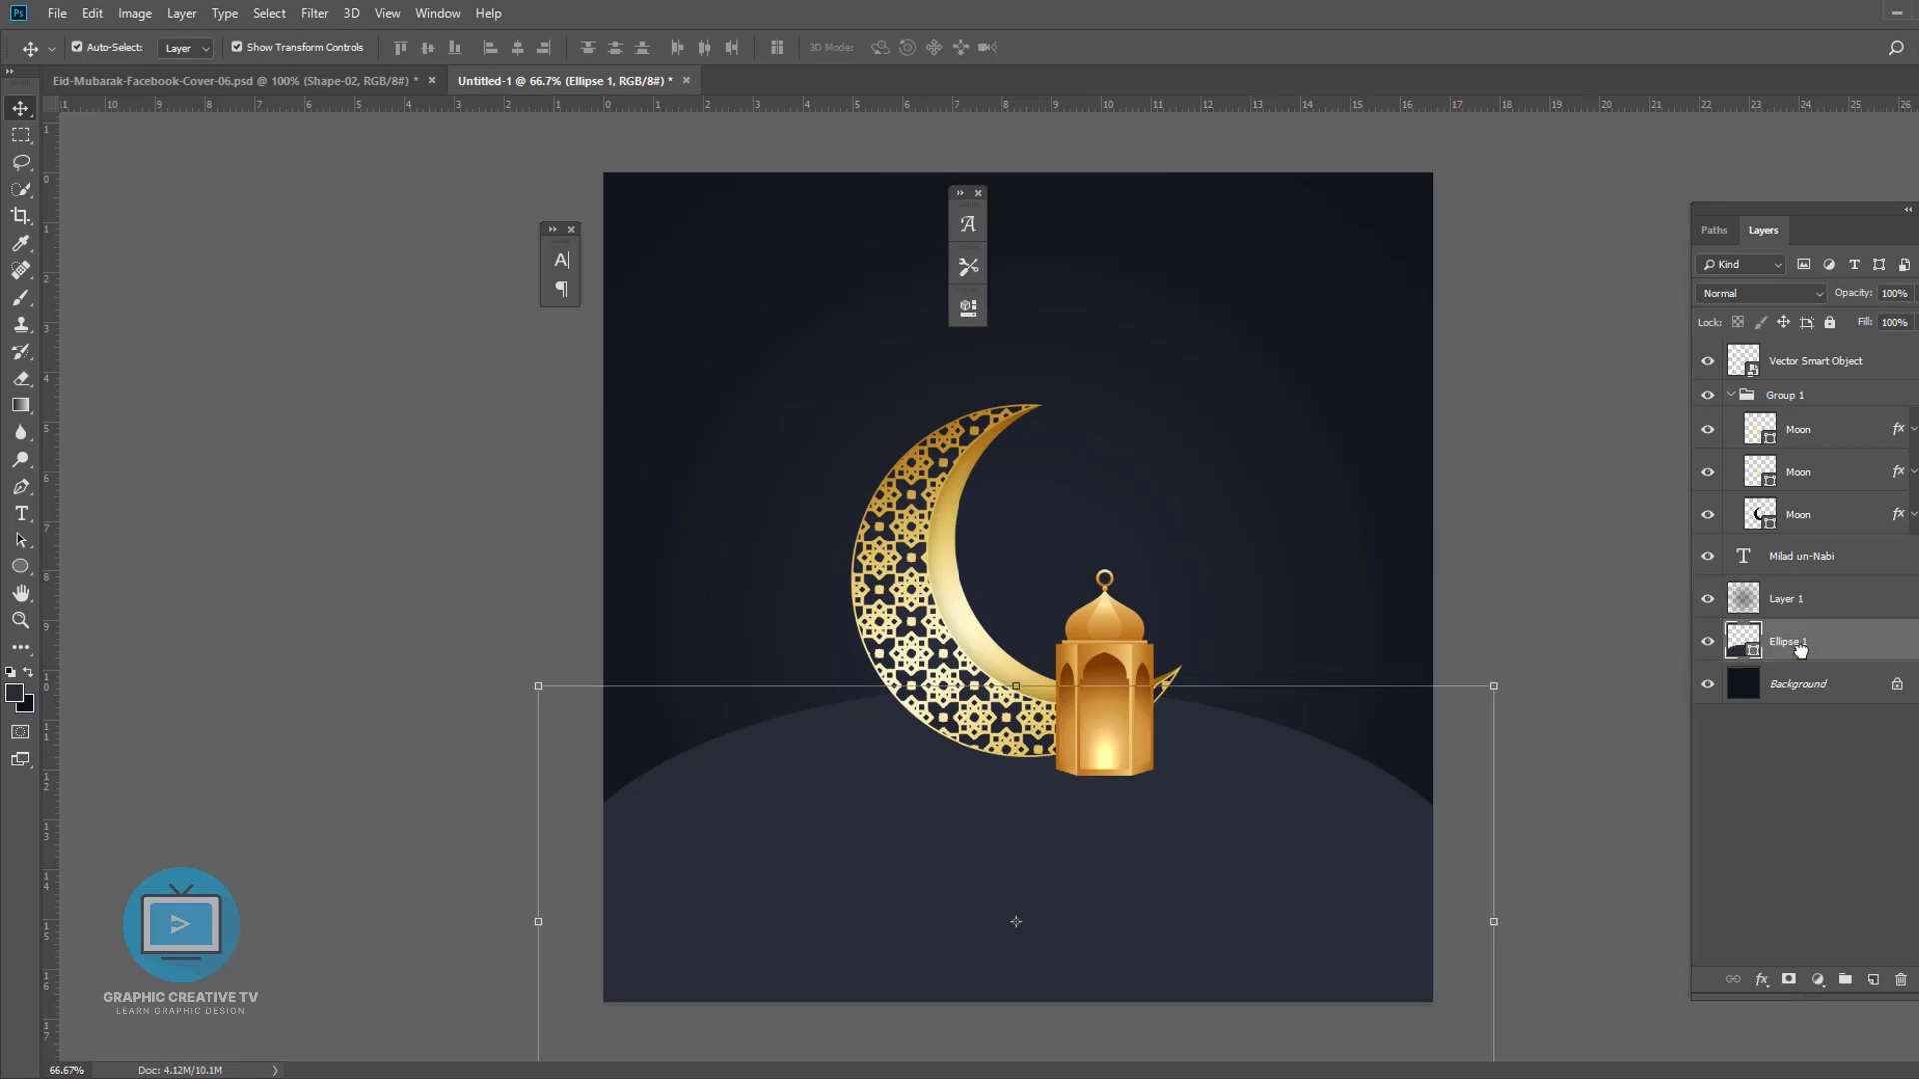
double_click(1757, 651)
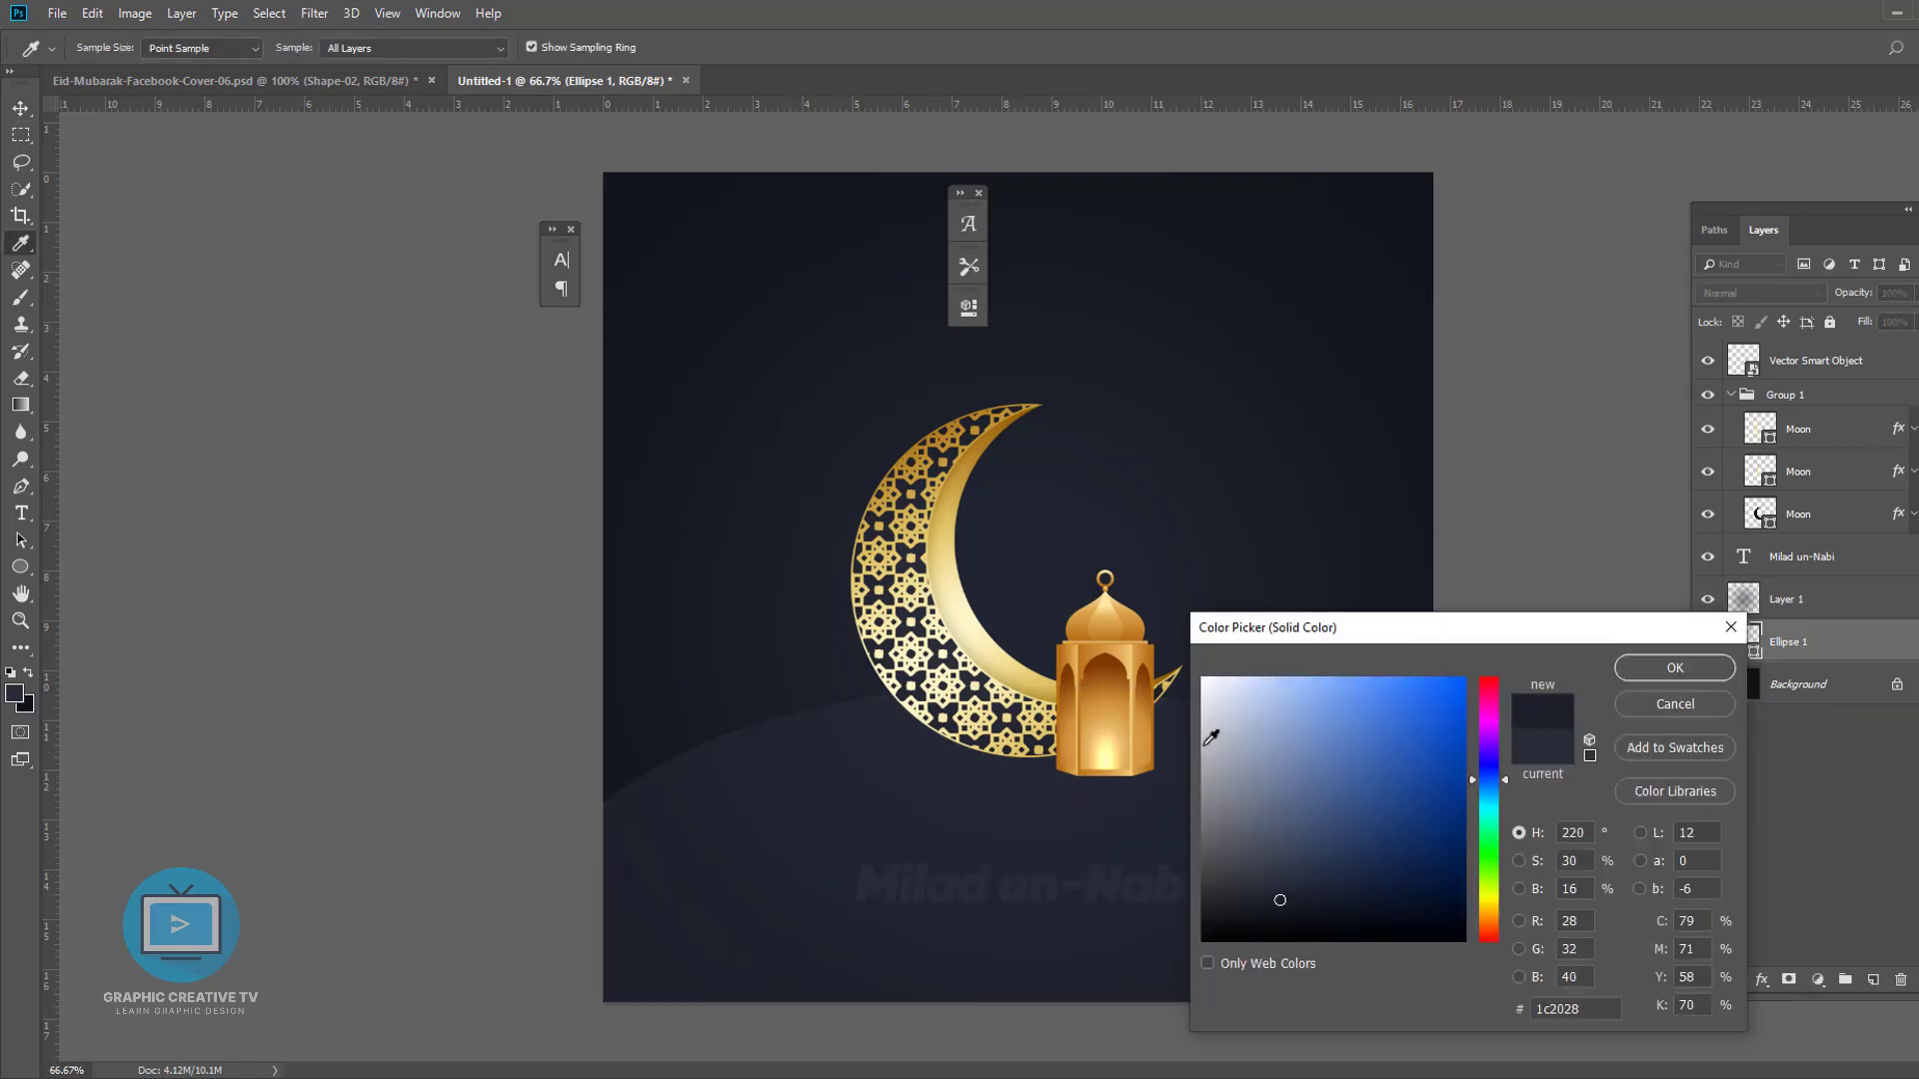
click(1689, 707)
drag(1856, 632, 1705, 607)
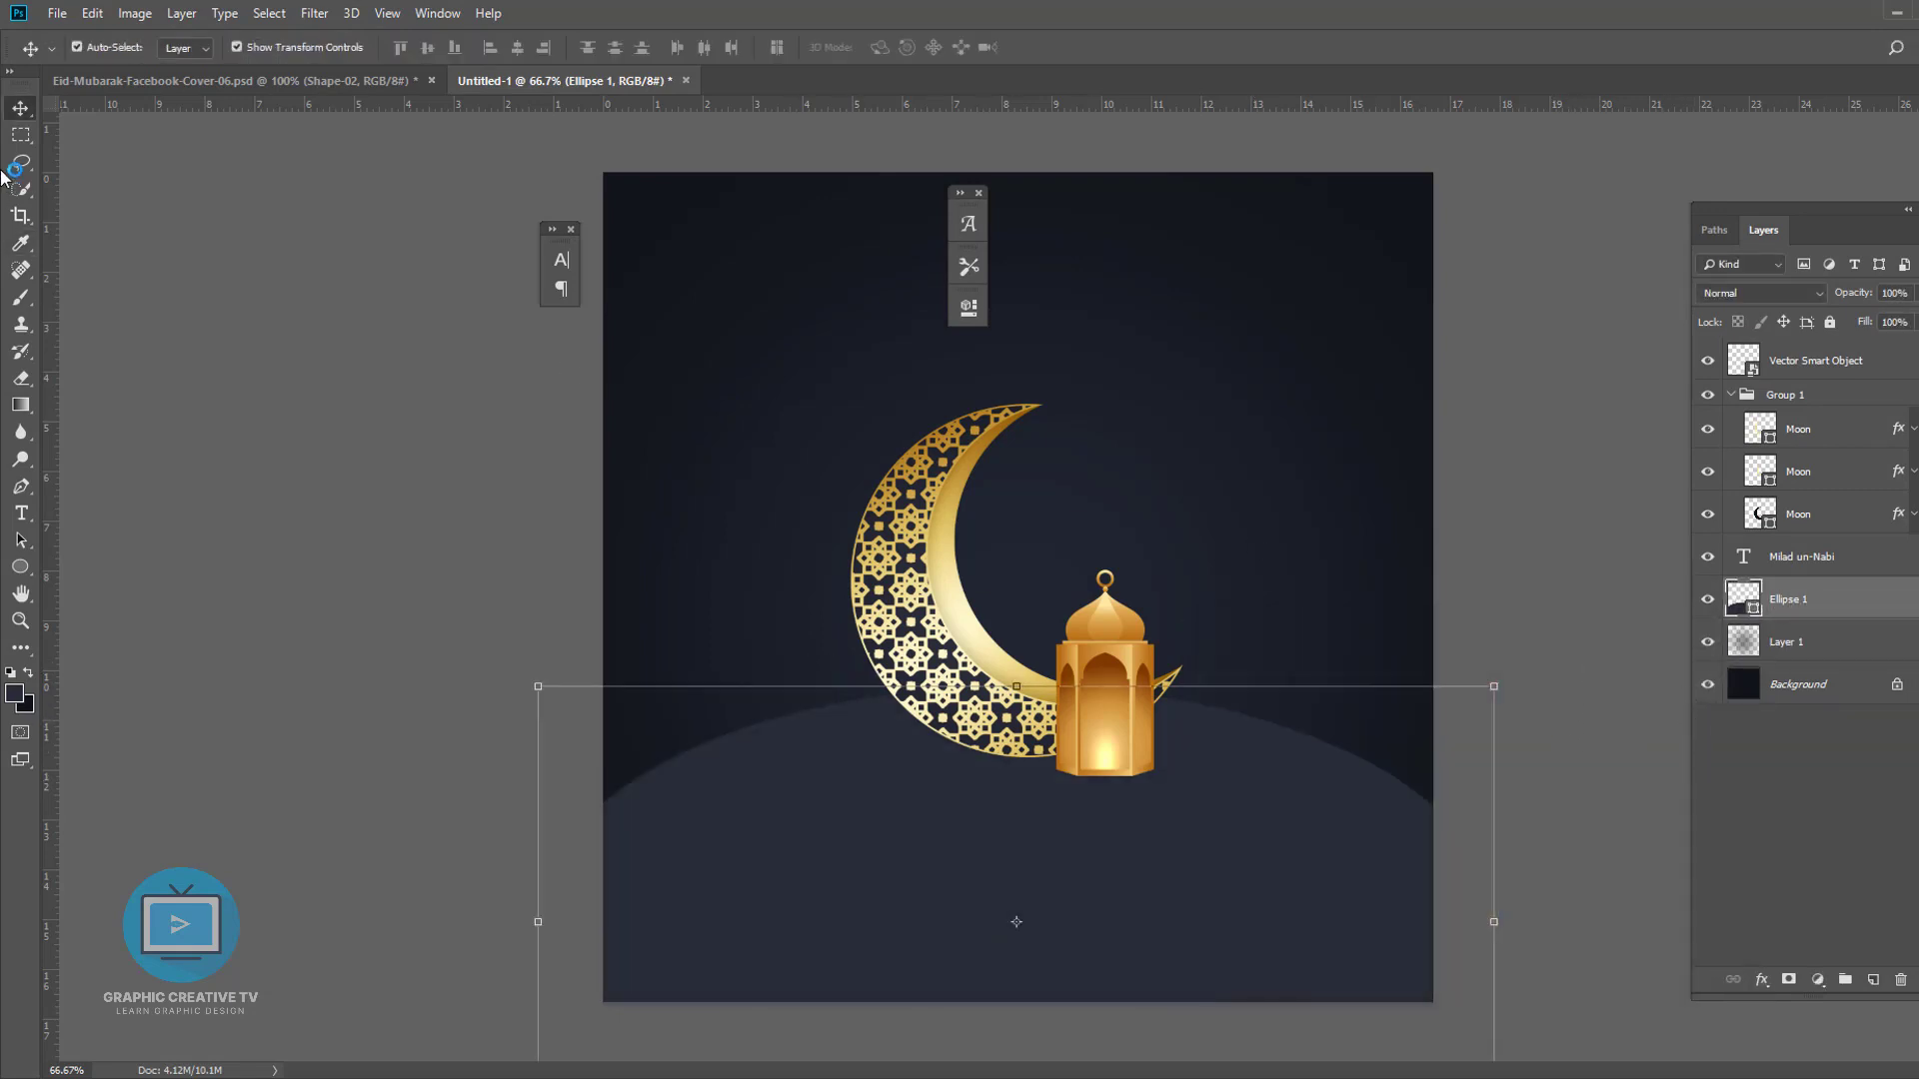
- Set the ellipse's fill colour by sampling a dark tone from the canvas
double_click(1752, 615)
click(1377, 419)
click(1694, 660)
click(1549, 803)
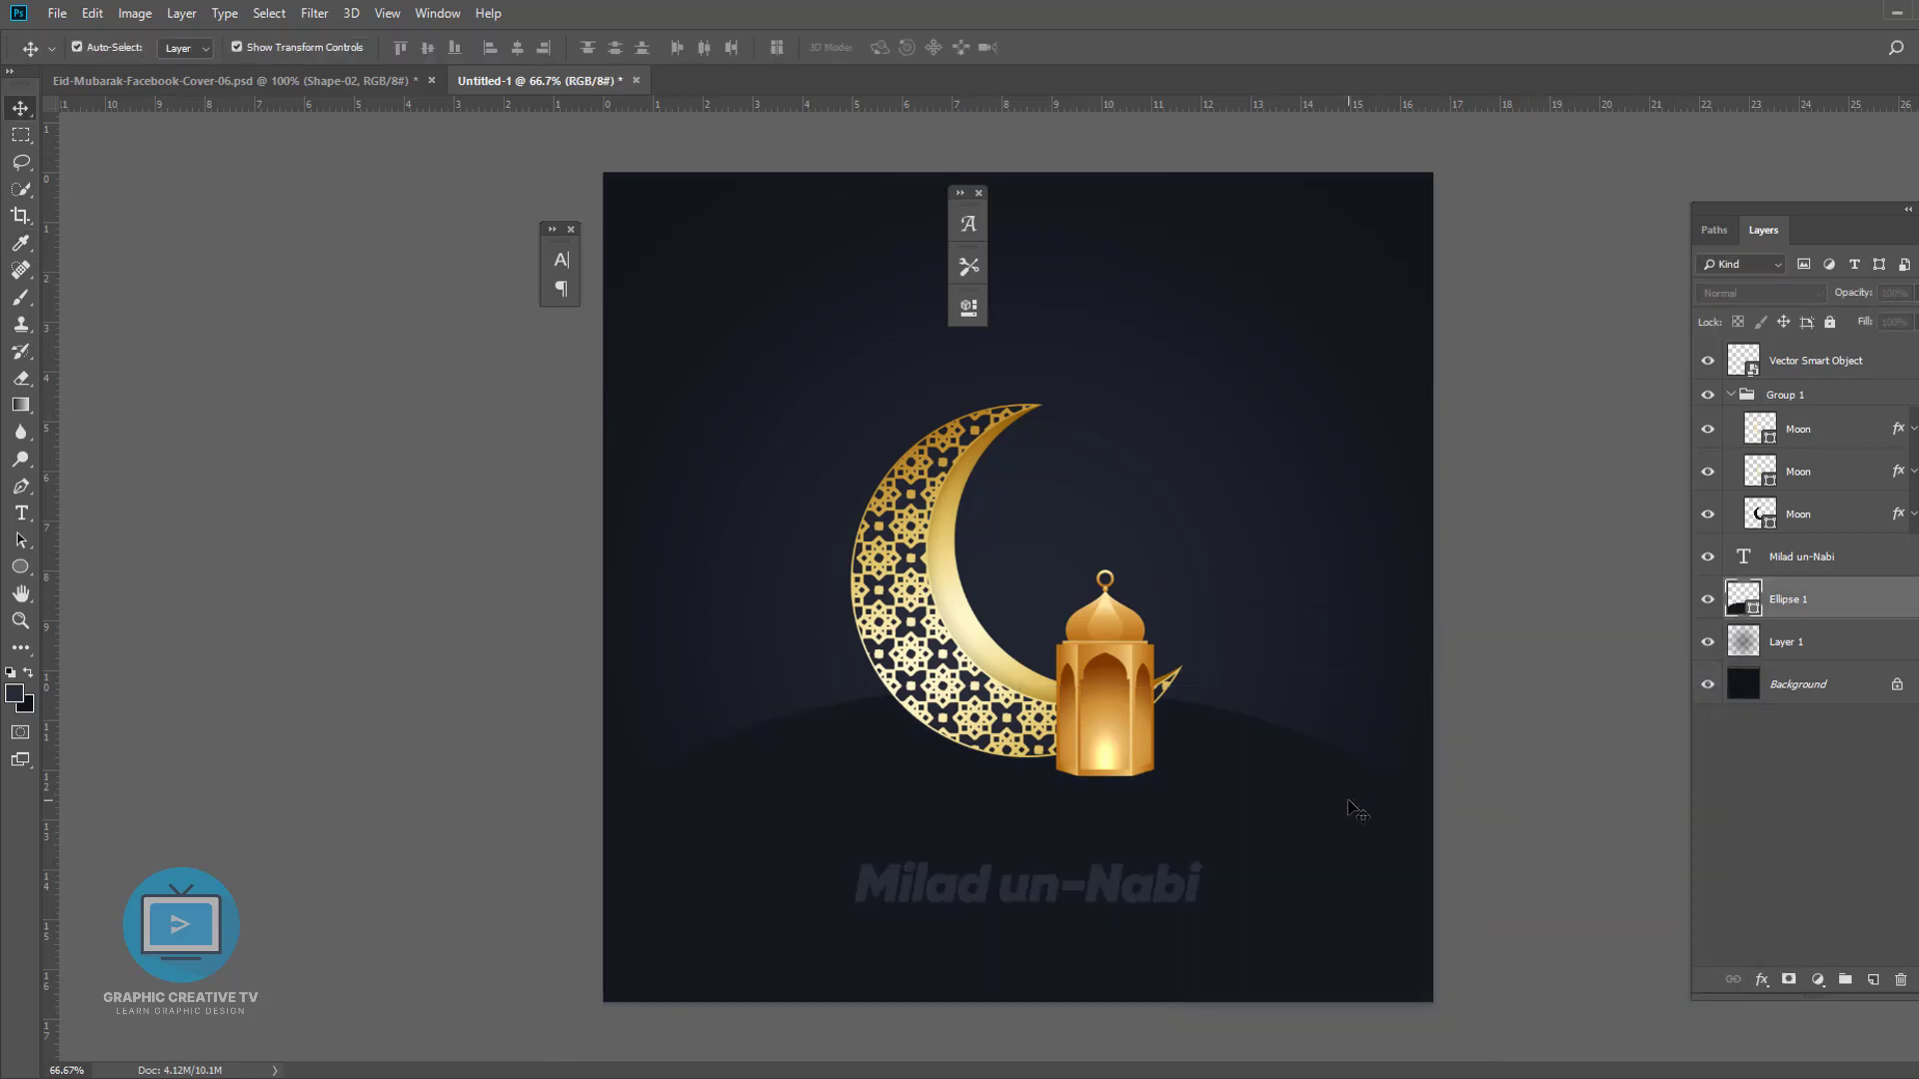
click(1352, 805)
click(1762, 979)
click(1783, 907)
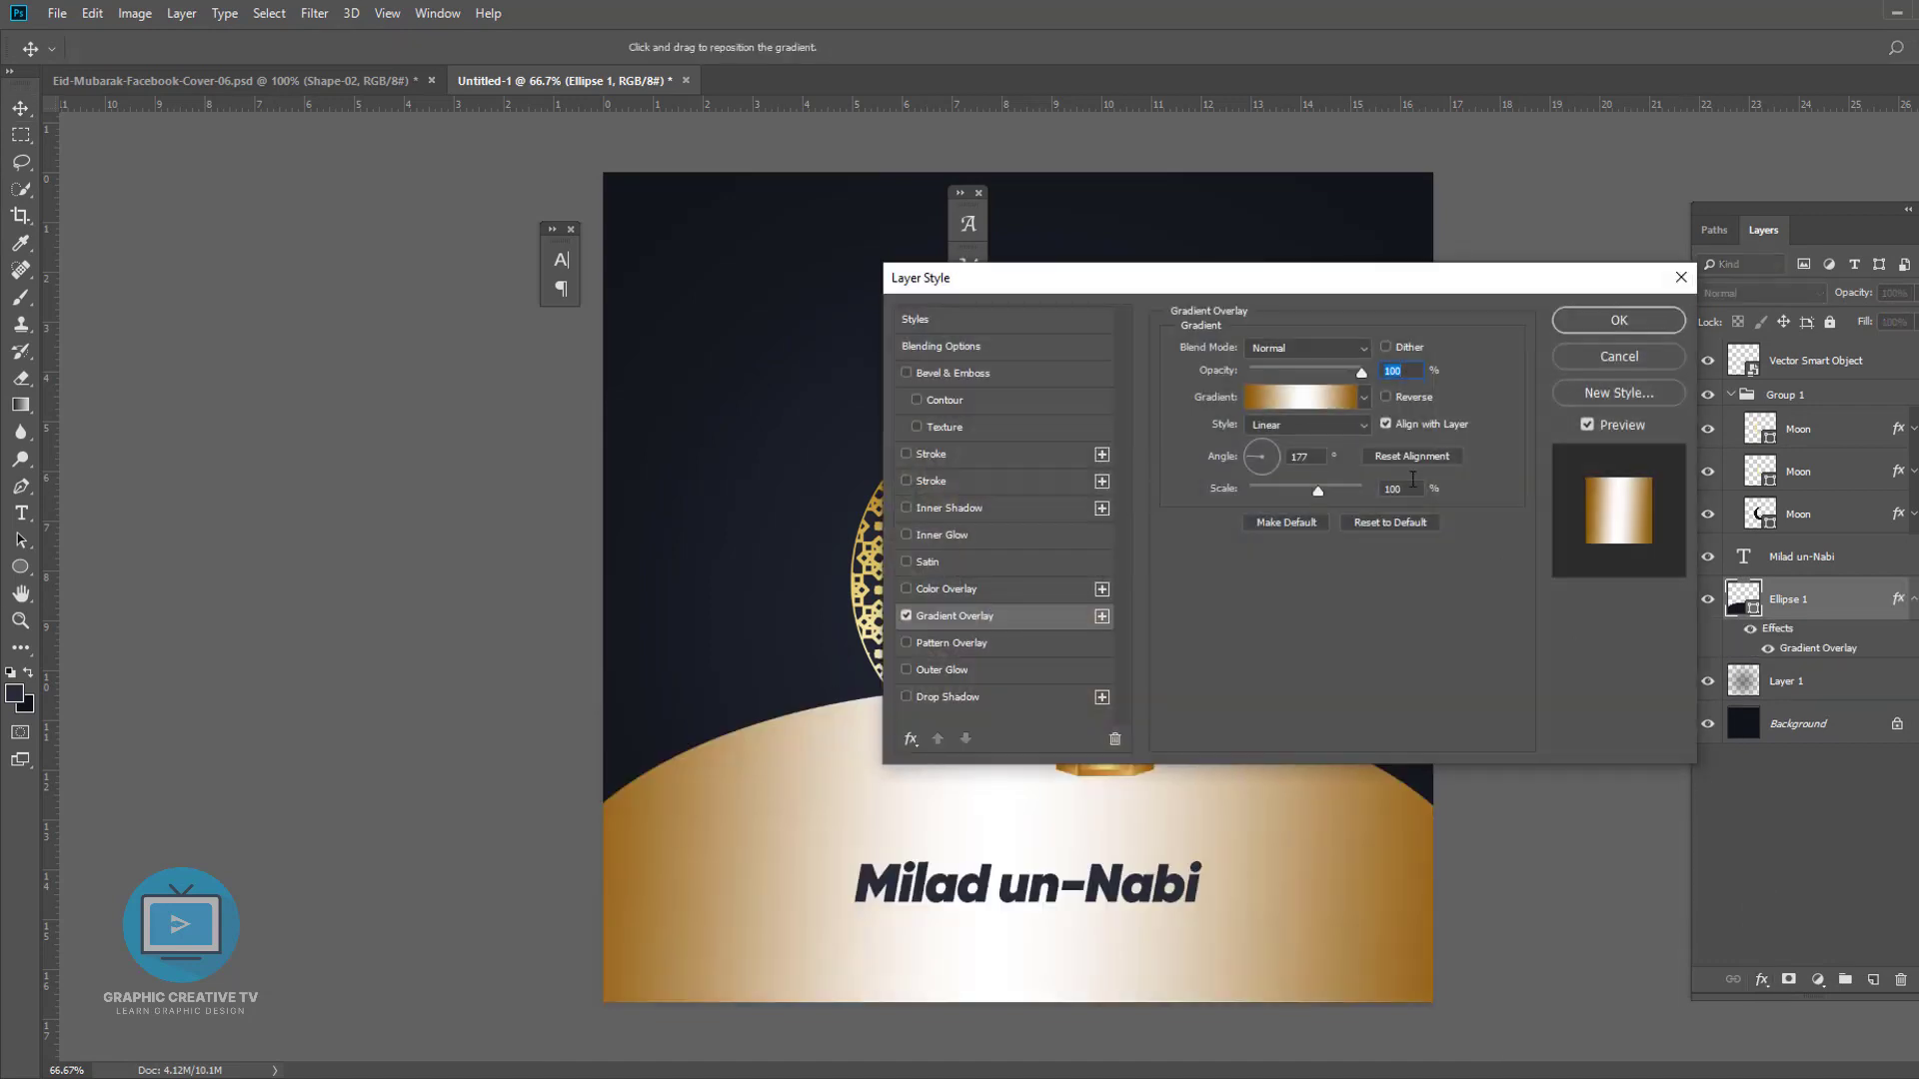
drag(1189, 285, 1728, 285)
click(1831, 404)
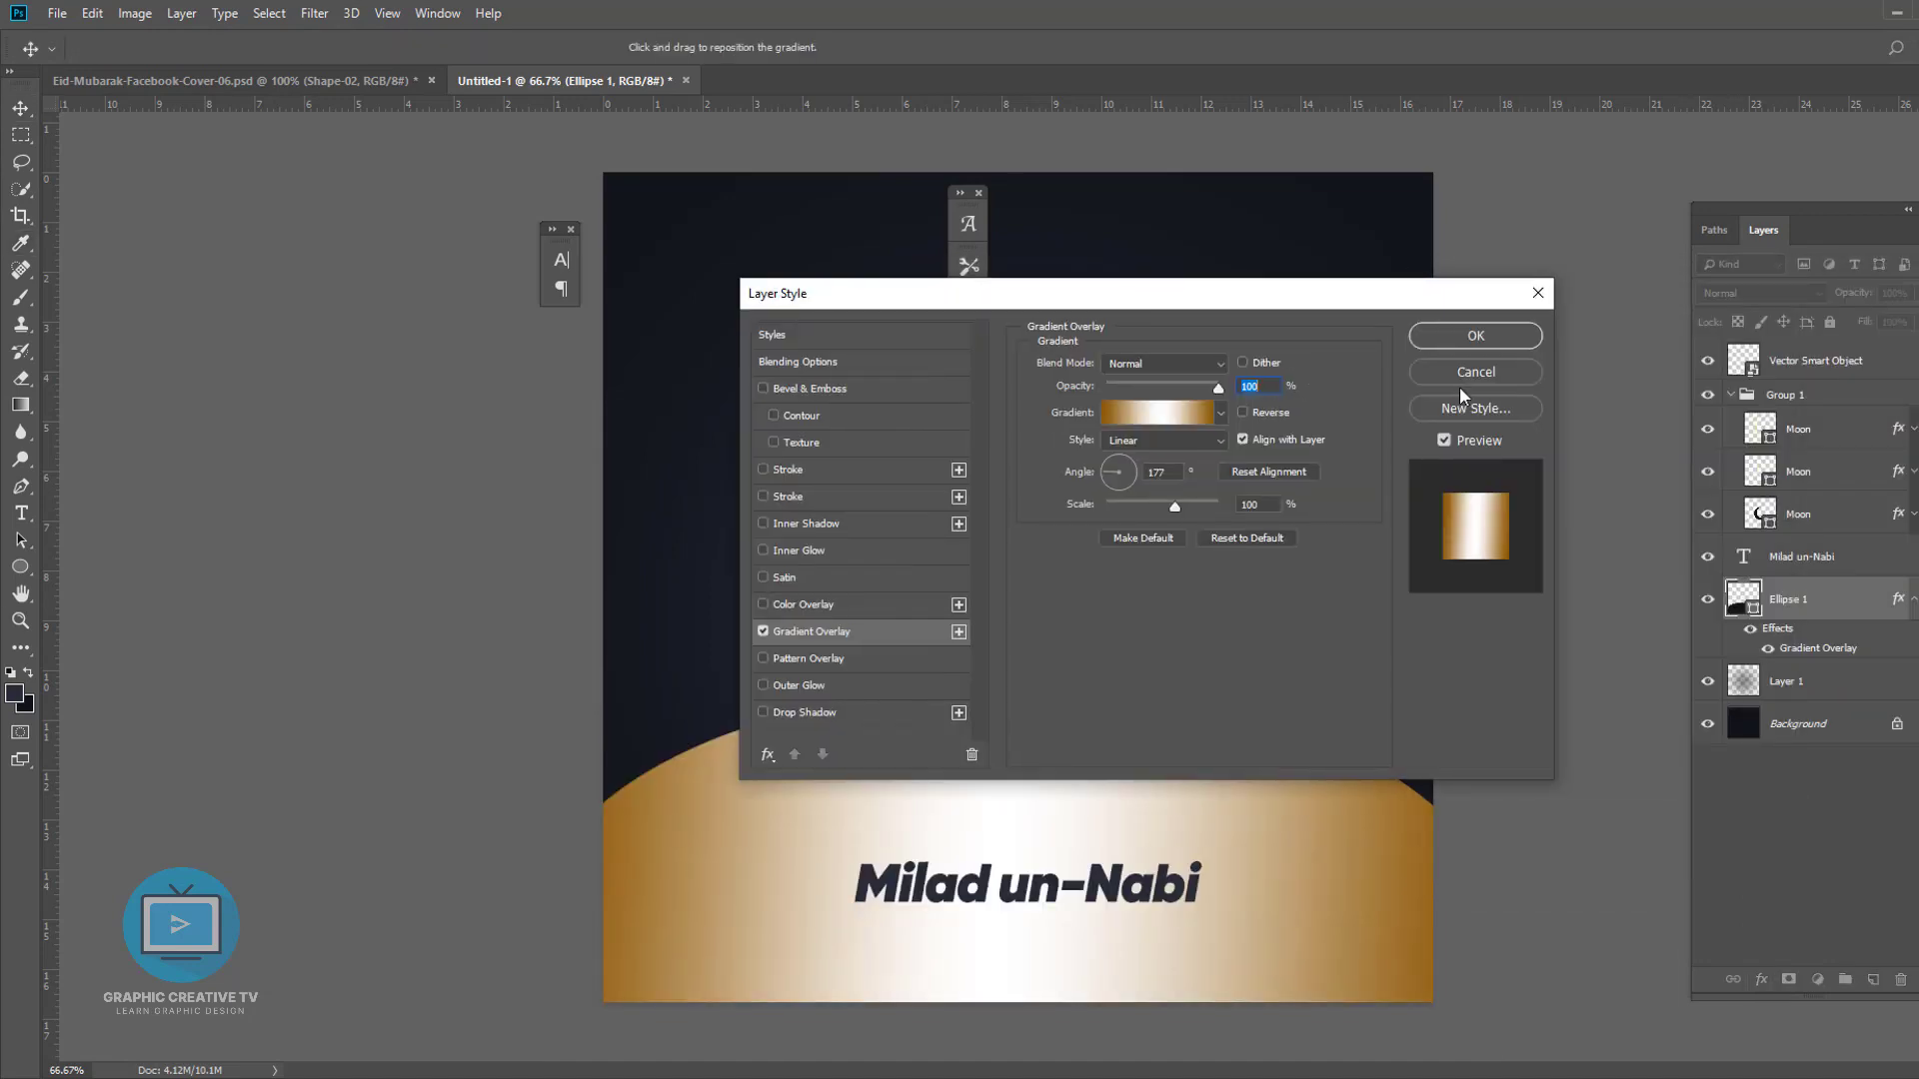
click(1461, 376)
click(1799, 557)
- Apply a Gradient Overlay layer style to the Milad un-Nabi text
click(1763, 980)
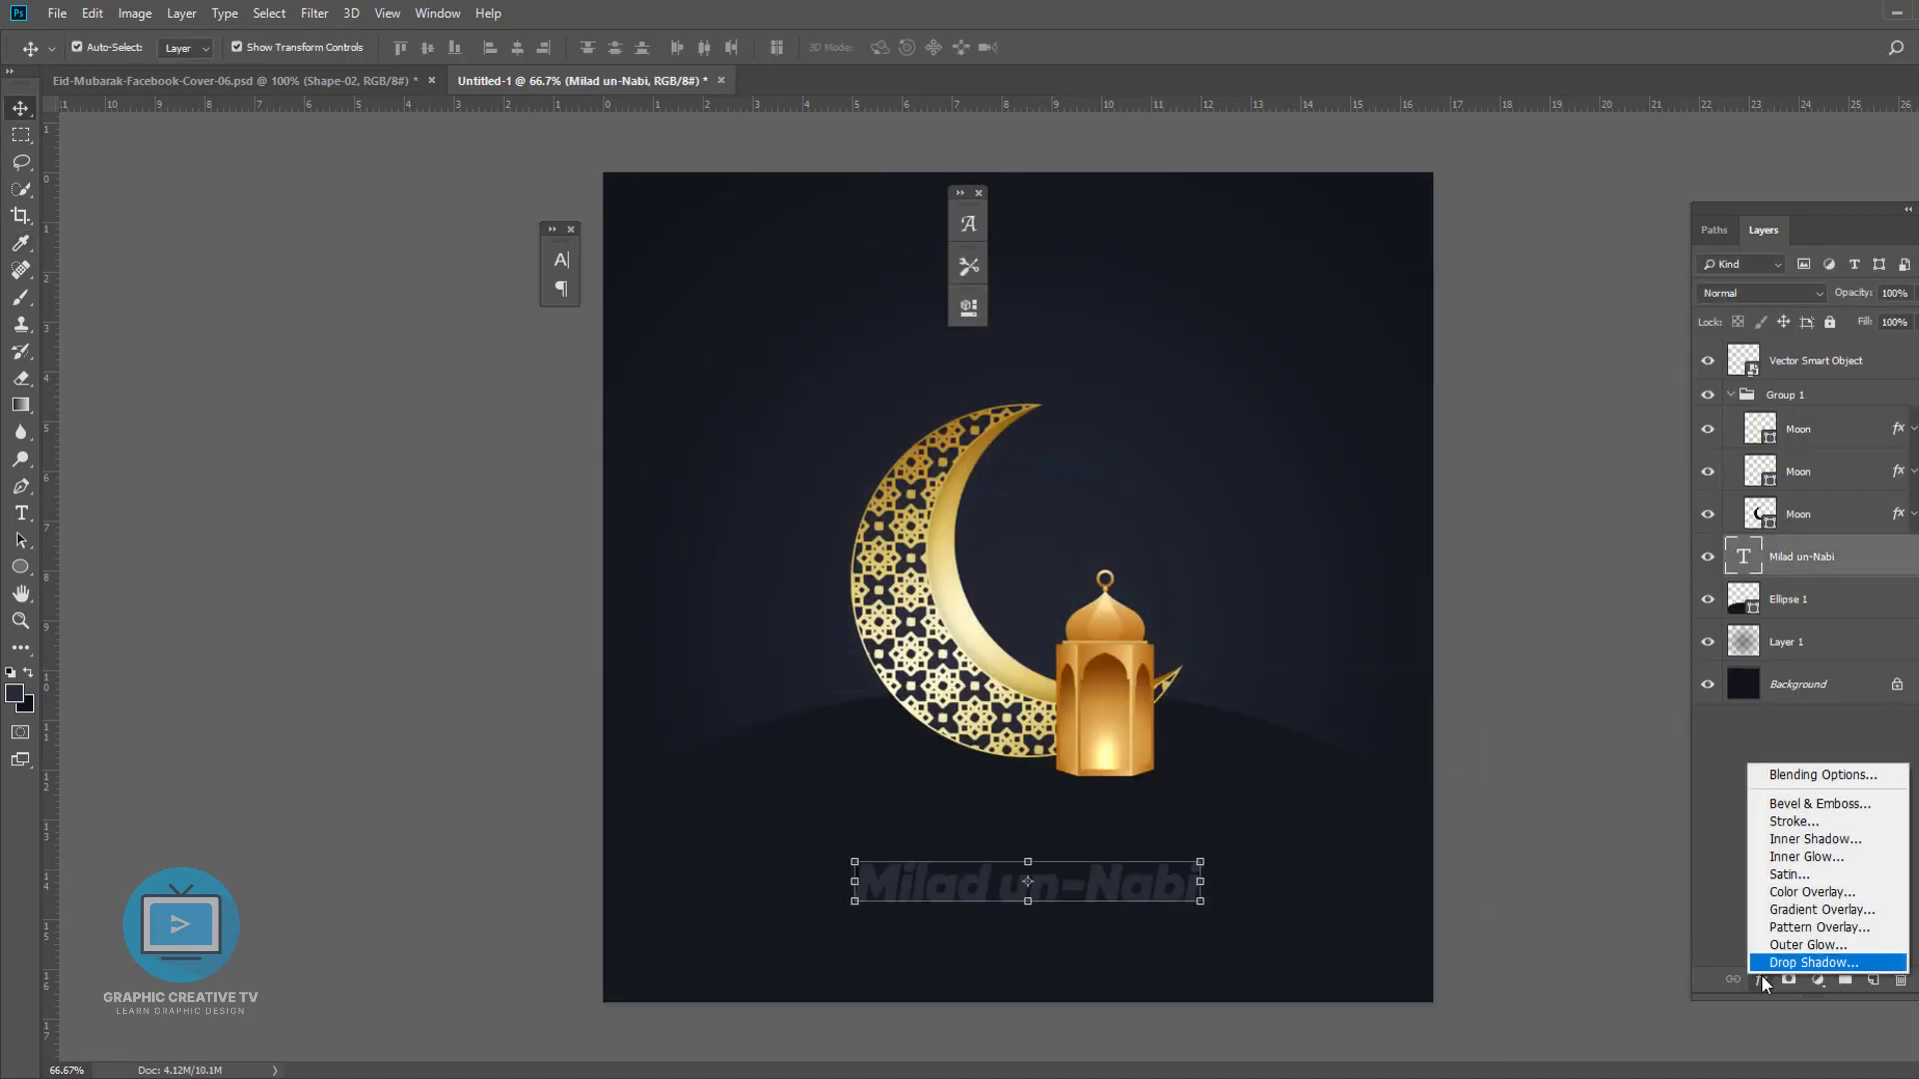
click(1785, 914)
click(1476, 337)
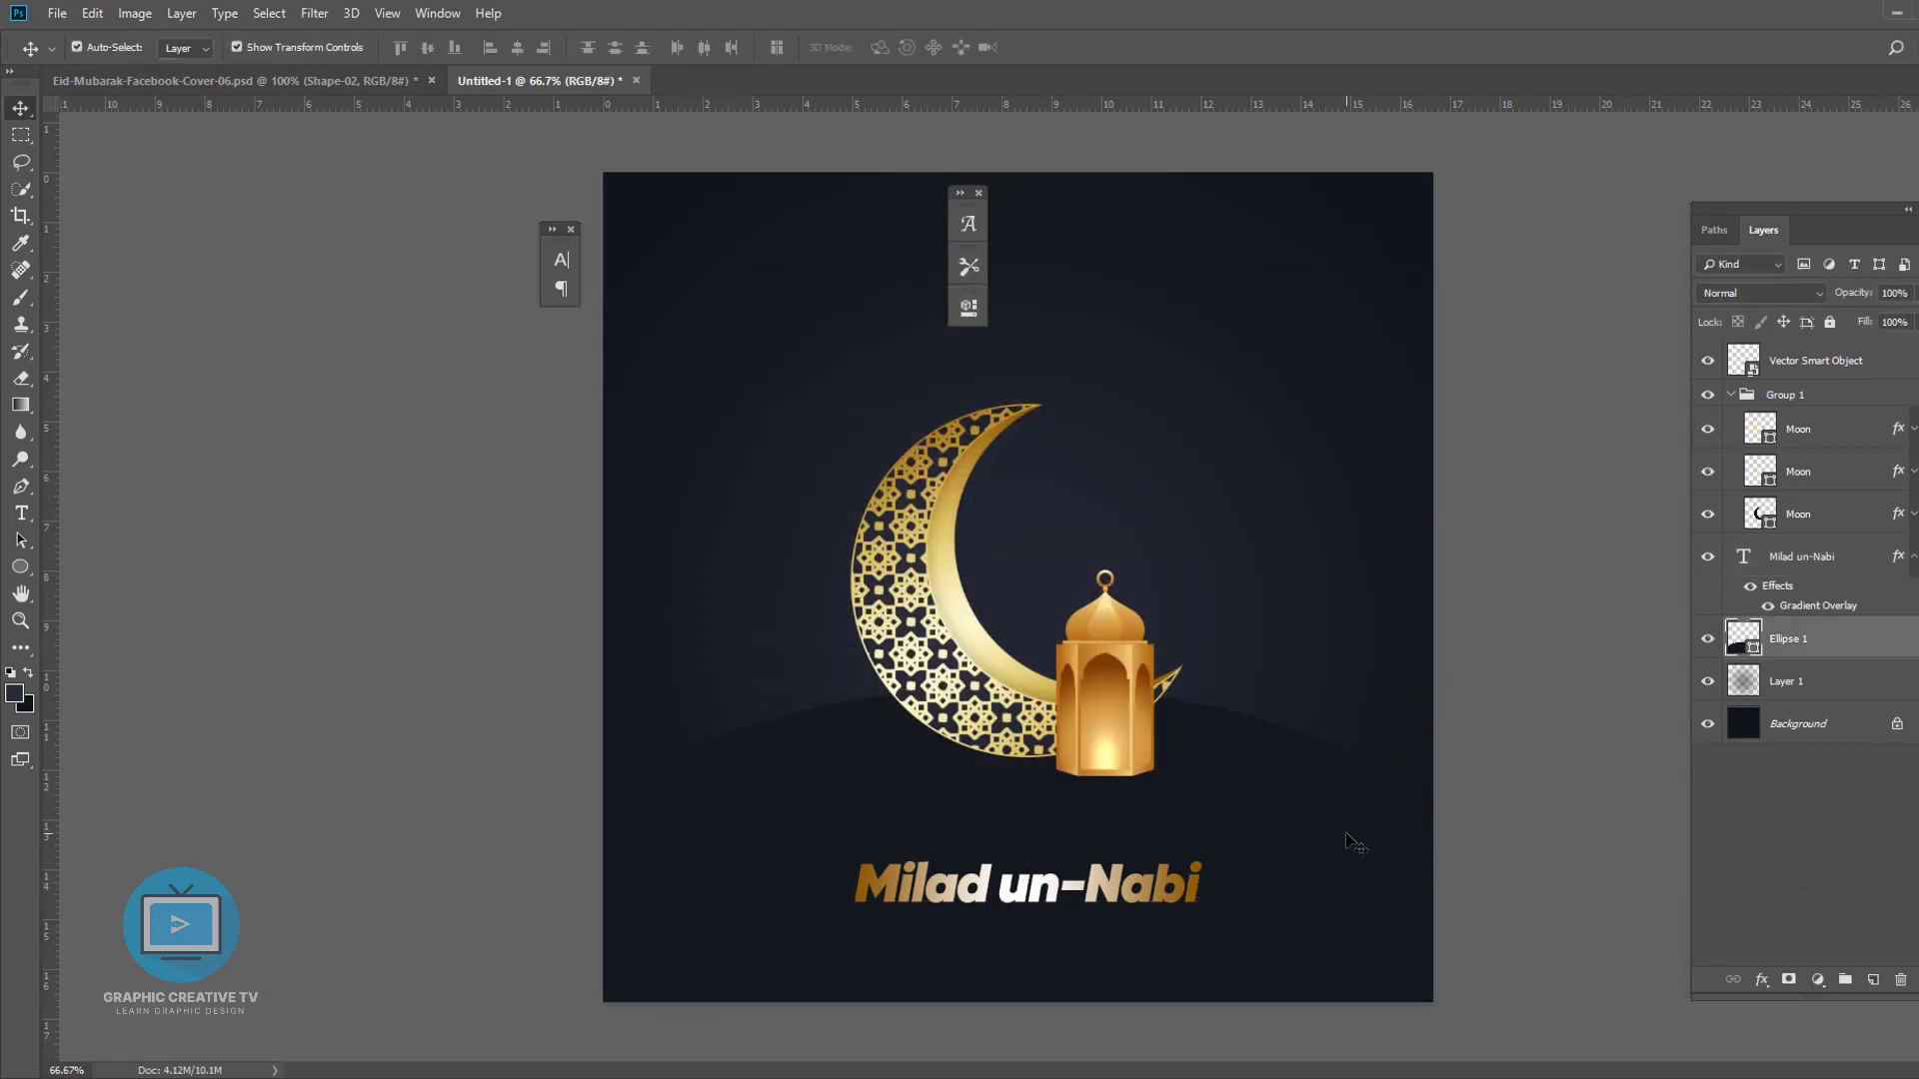
- Move the ellipse hill slightly downward on the canvas
click(1769, 642)
double_click(1756, 645)
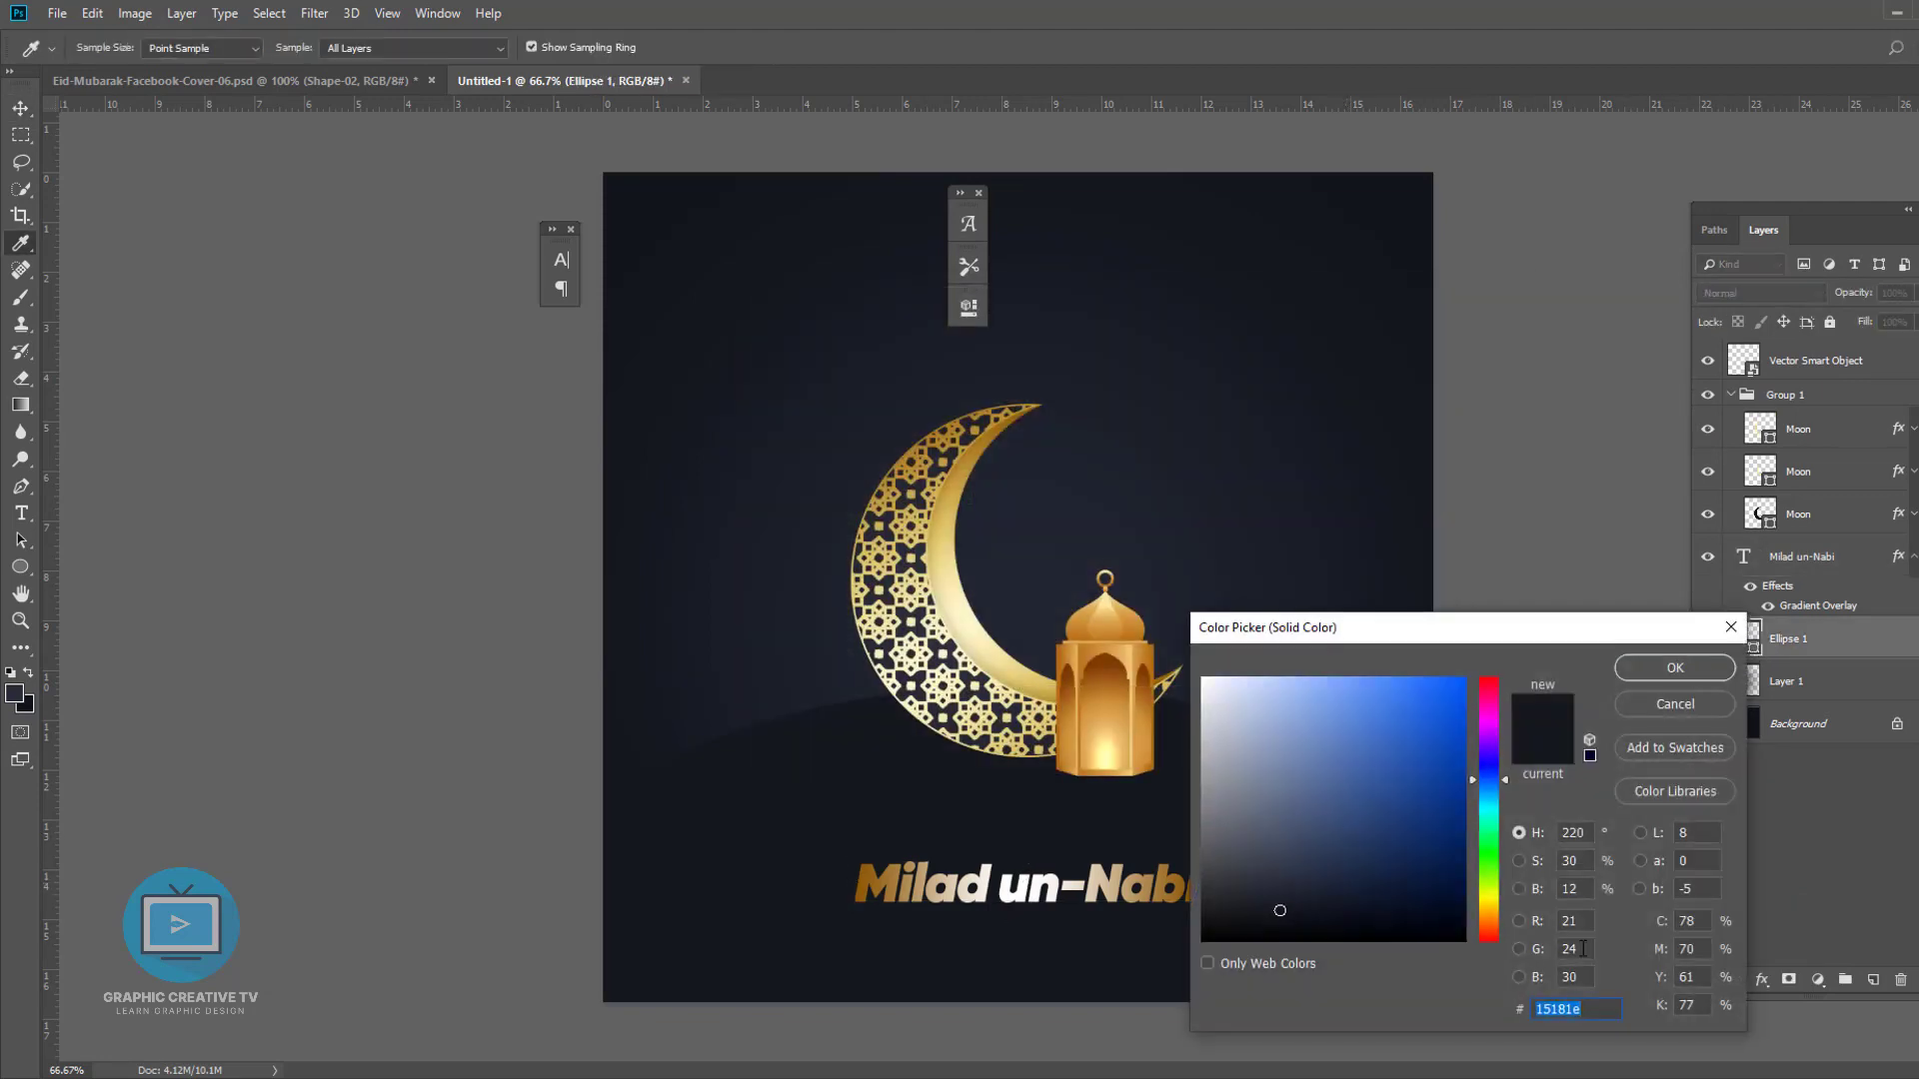
click(1689, 704)
drag(1308, 808, 1327, 835)
click(1521, 573)
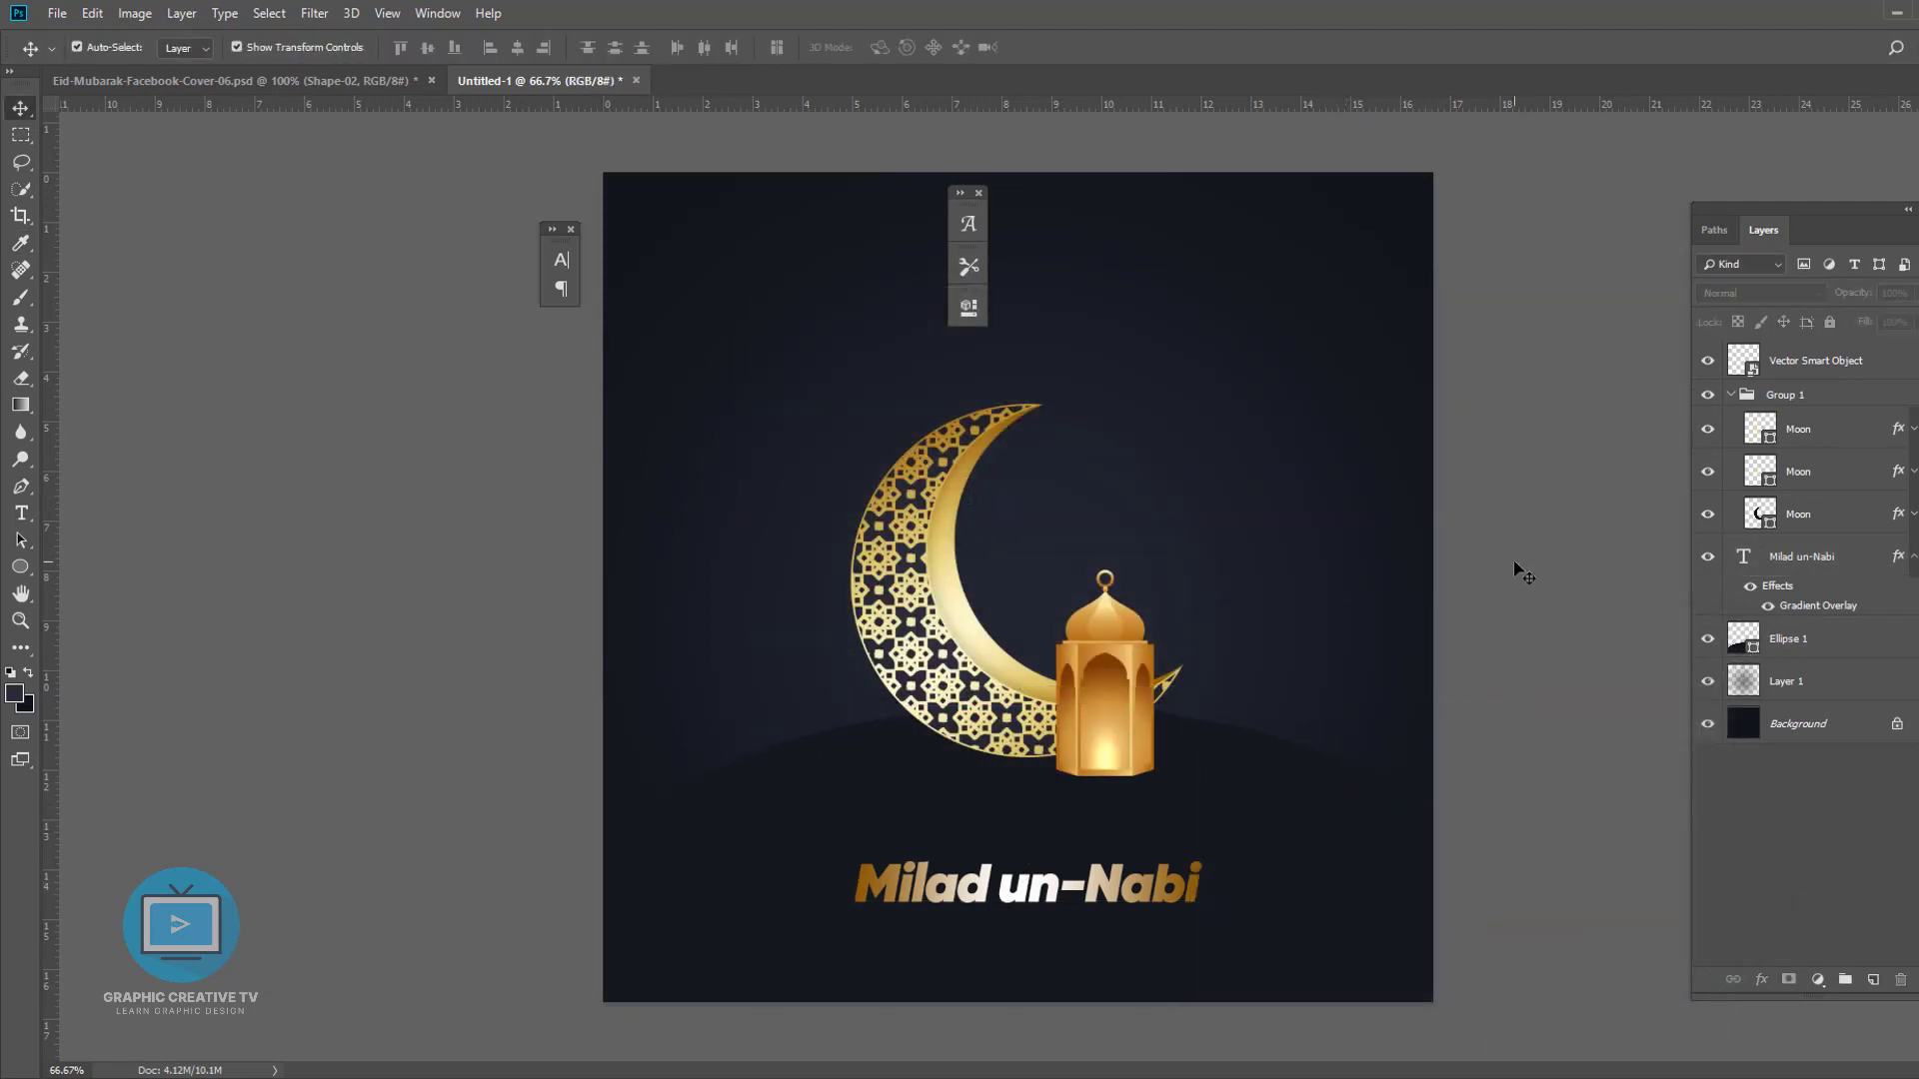
- Move the Milad un-Nabi text up slightly
key(b)
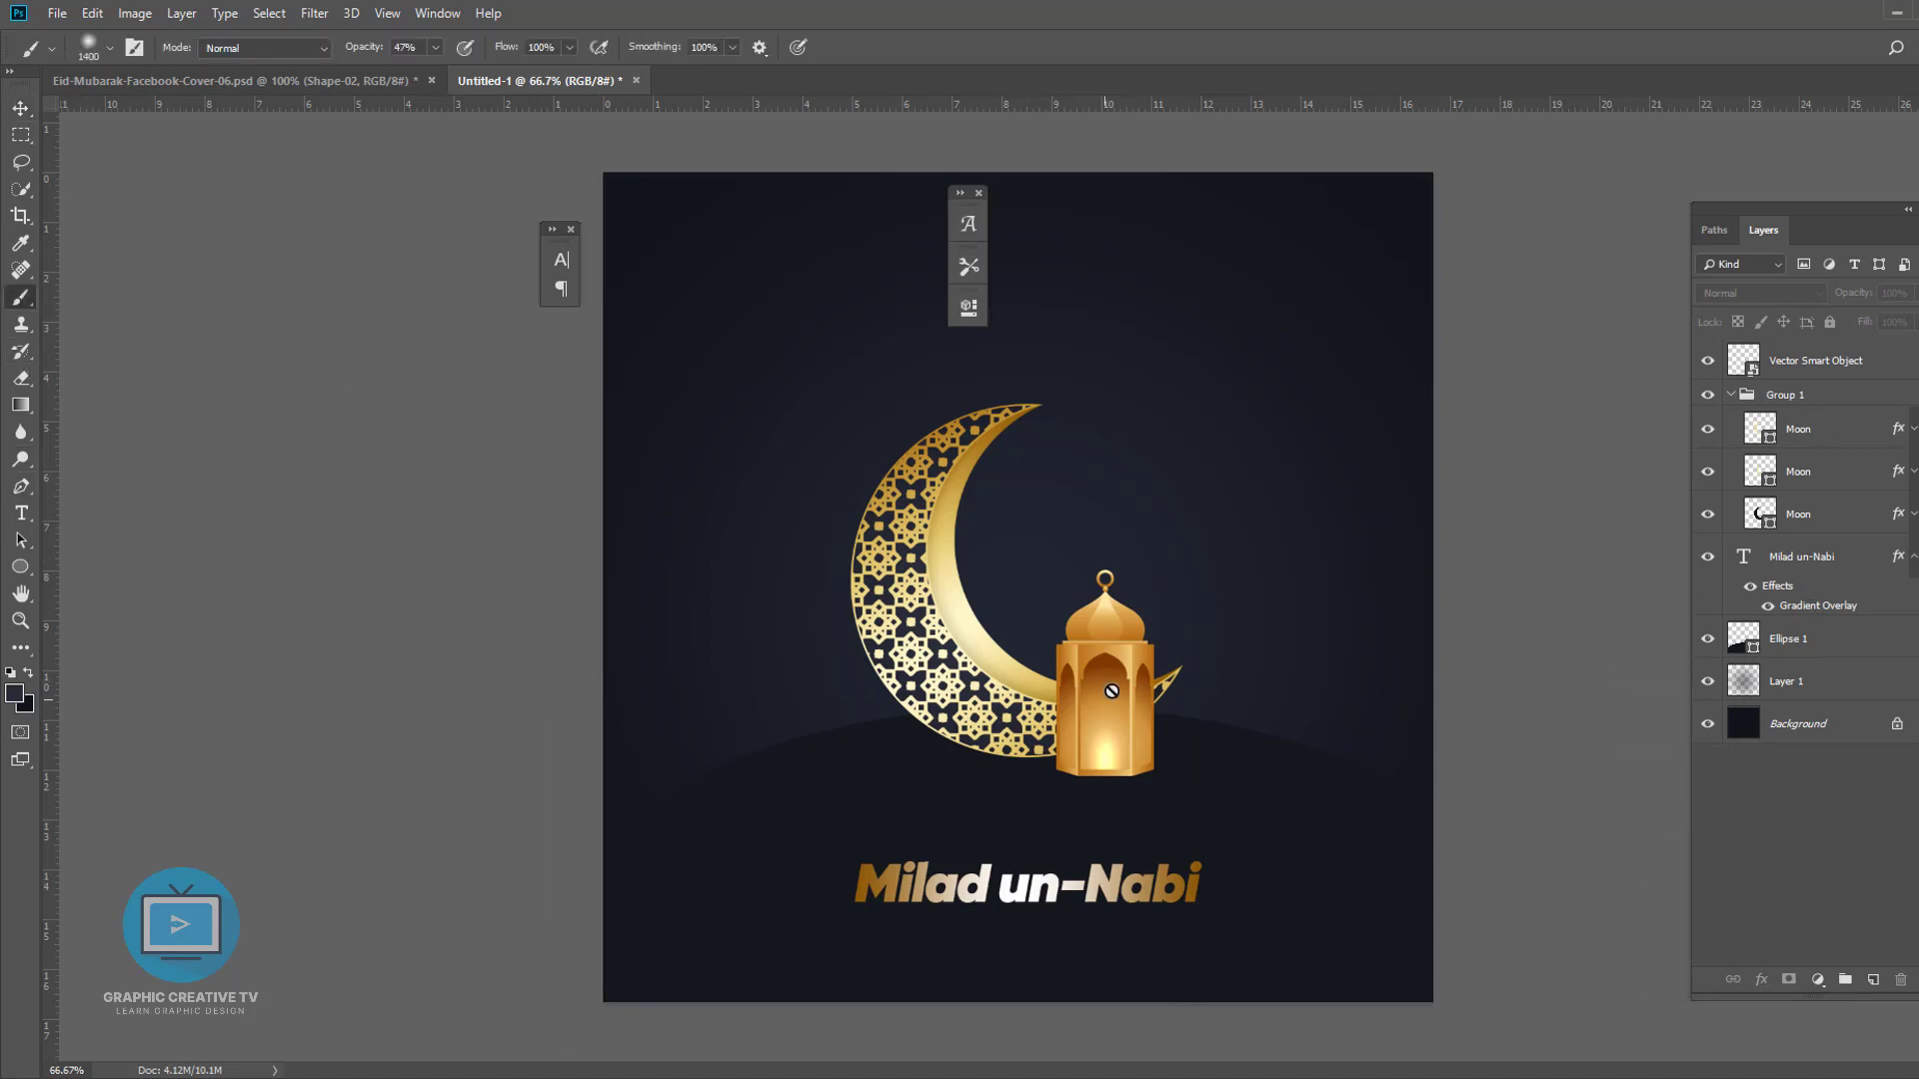
click(21, 109)
drag(1183, 882, 1178, 855)
- Scale the moon and lantern together up to about 107%
click(1127, 725)
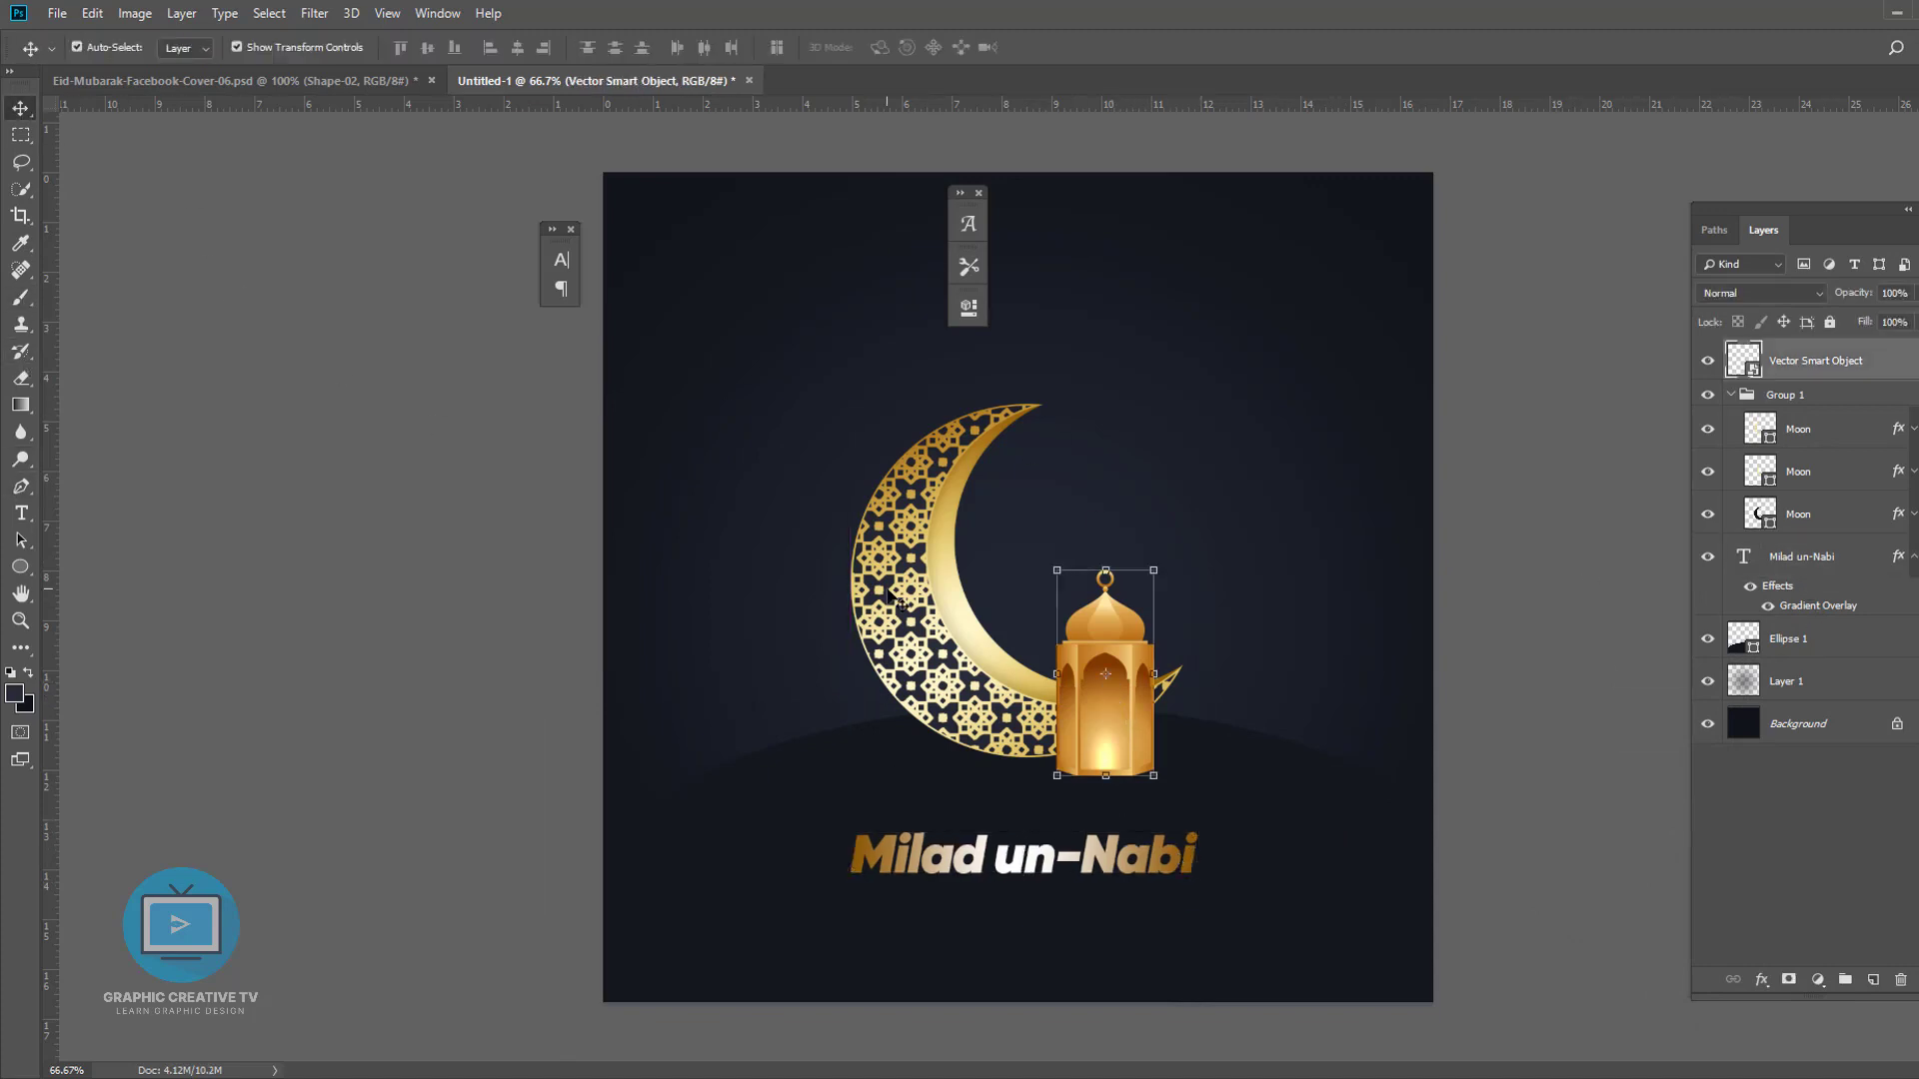
shift+click(1166, 689)
drag(1190, 782, 1202, 797)
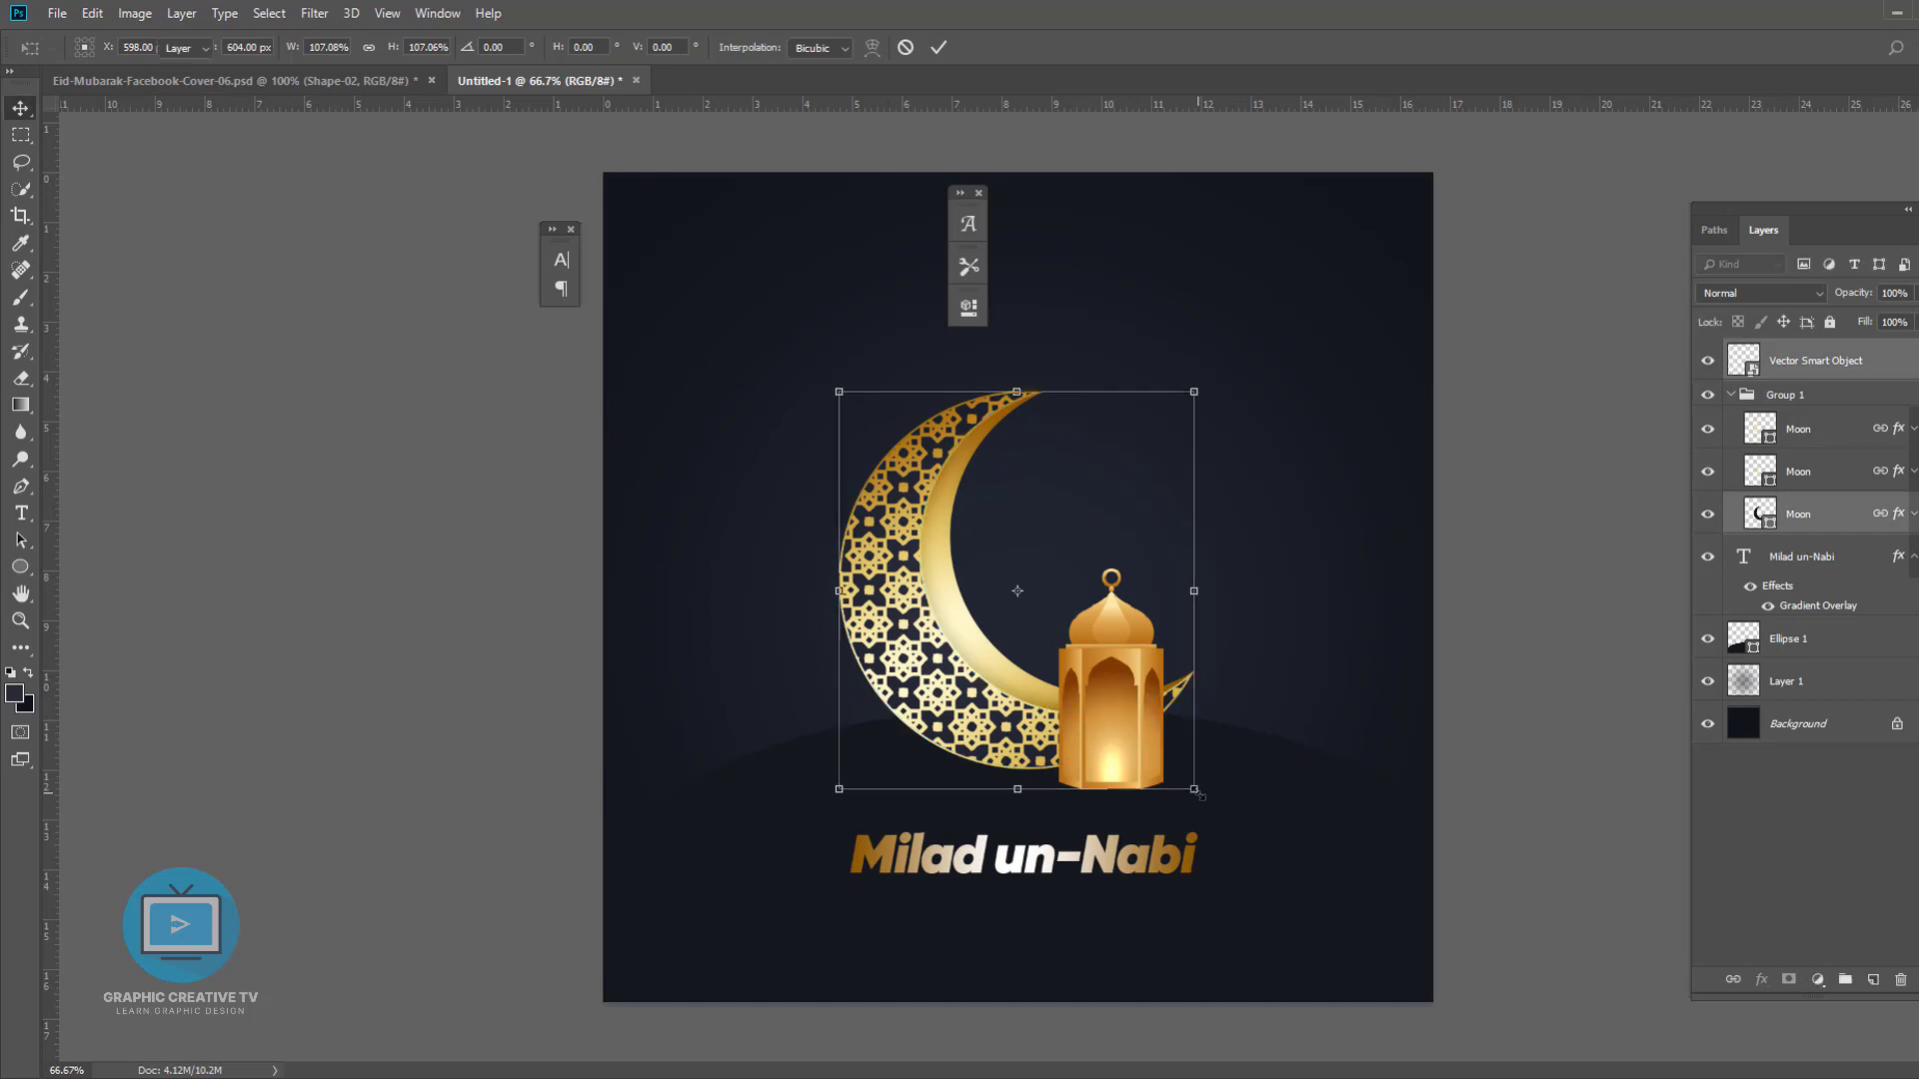
key(Return)
- Change the Milad un-Nabi text's font to Aladin
click(1796, 557)
click(1763, 294)
click(1685, 468)
click(21, 513)
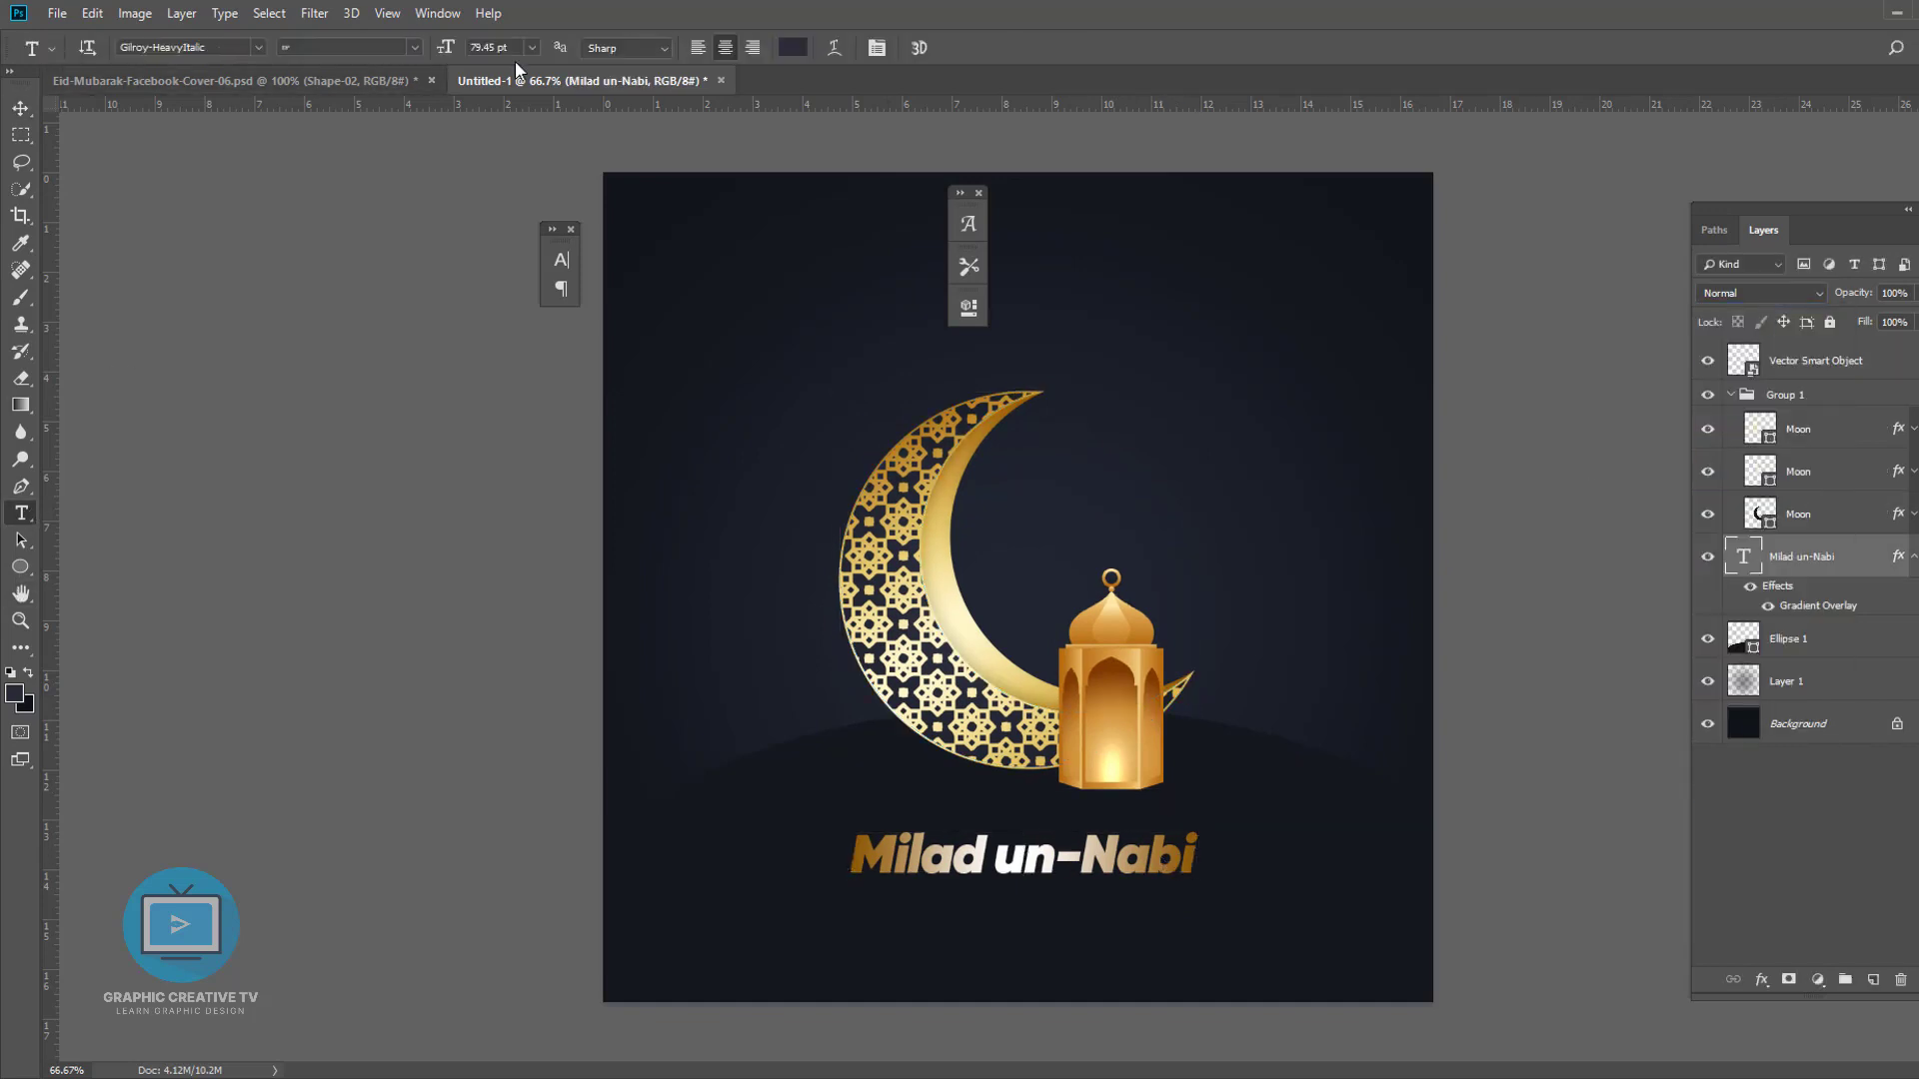
key(Return)
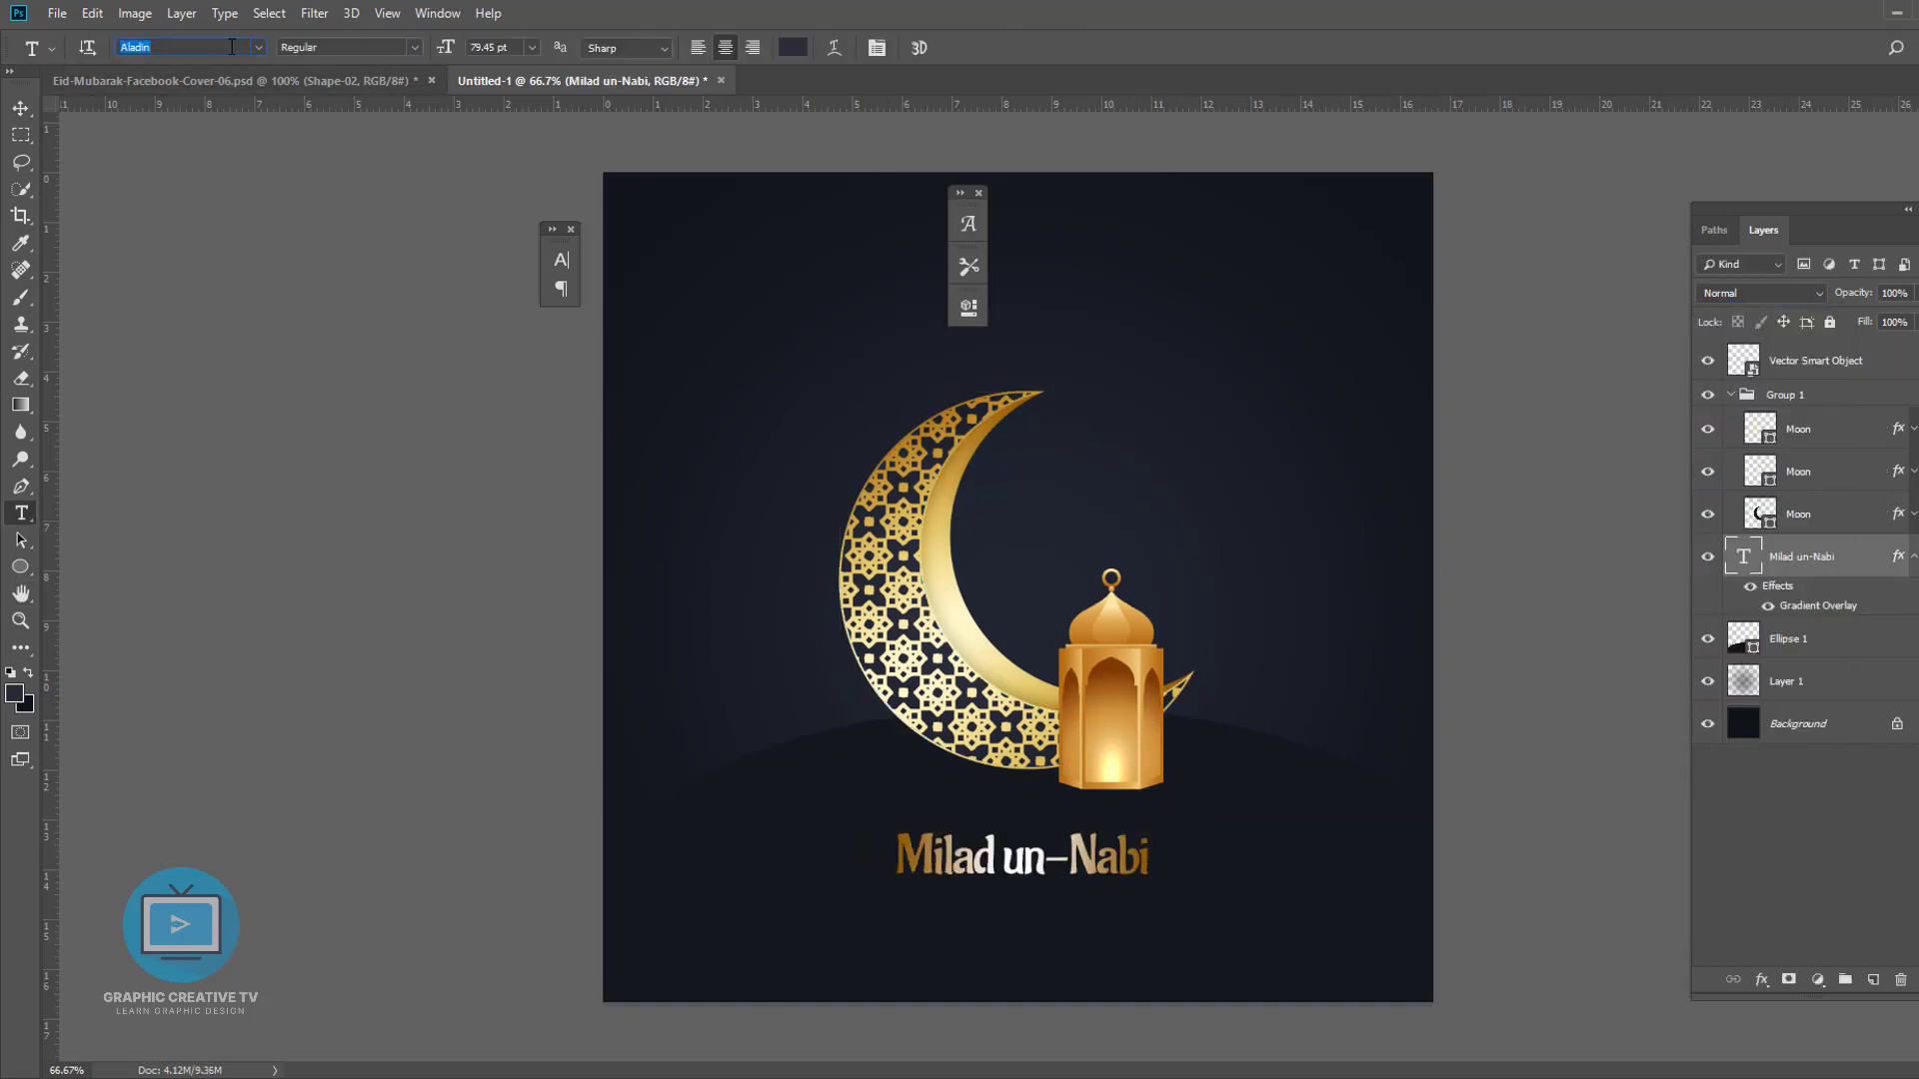
- Enlarge the Milad un-Nabi title slightly with Free Transform
key(Down)
key(Up)
click(21, 110)
key(ctrl+t)
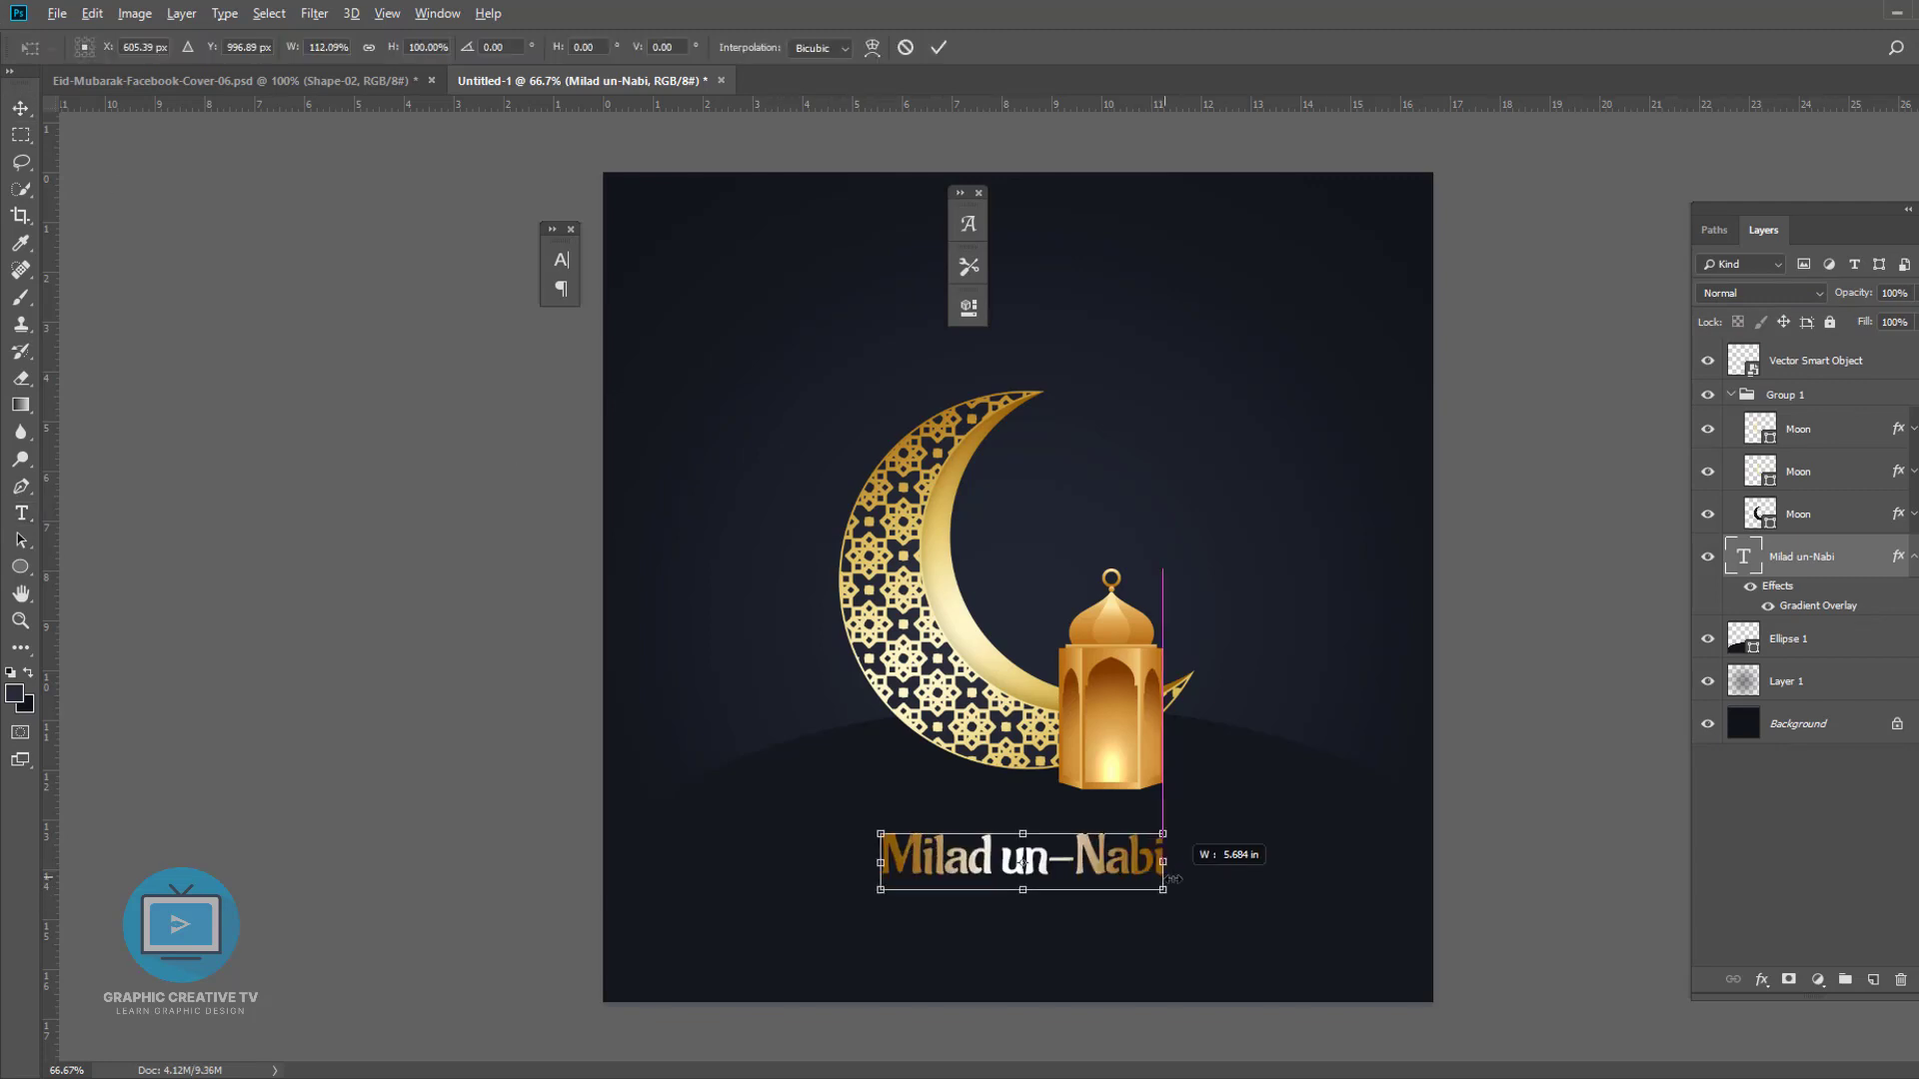
drag(1150, 889, 1099, 867)
key(Return)
- Add a Gradient Overlay to the ellipse hill and remove the gradient's middle stop
drag(1127, 721, 1124, 731)
click(1243, 776)
click(1761, 979)
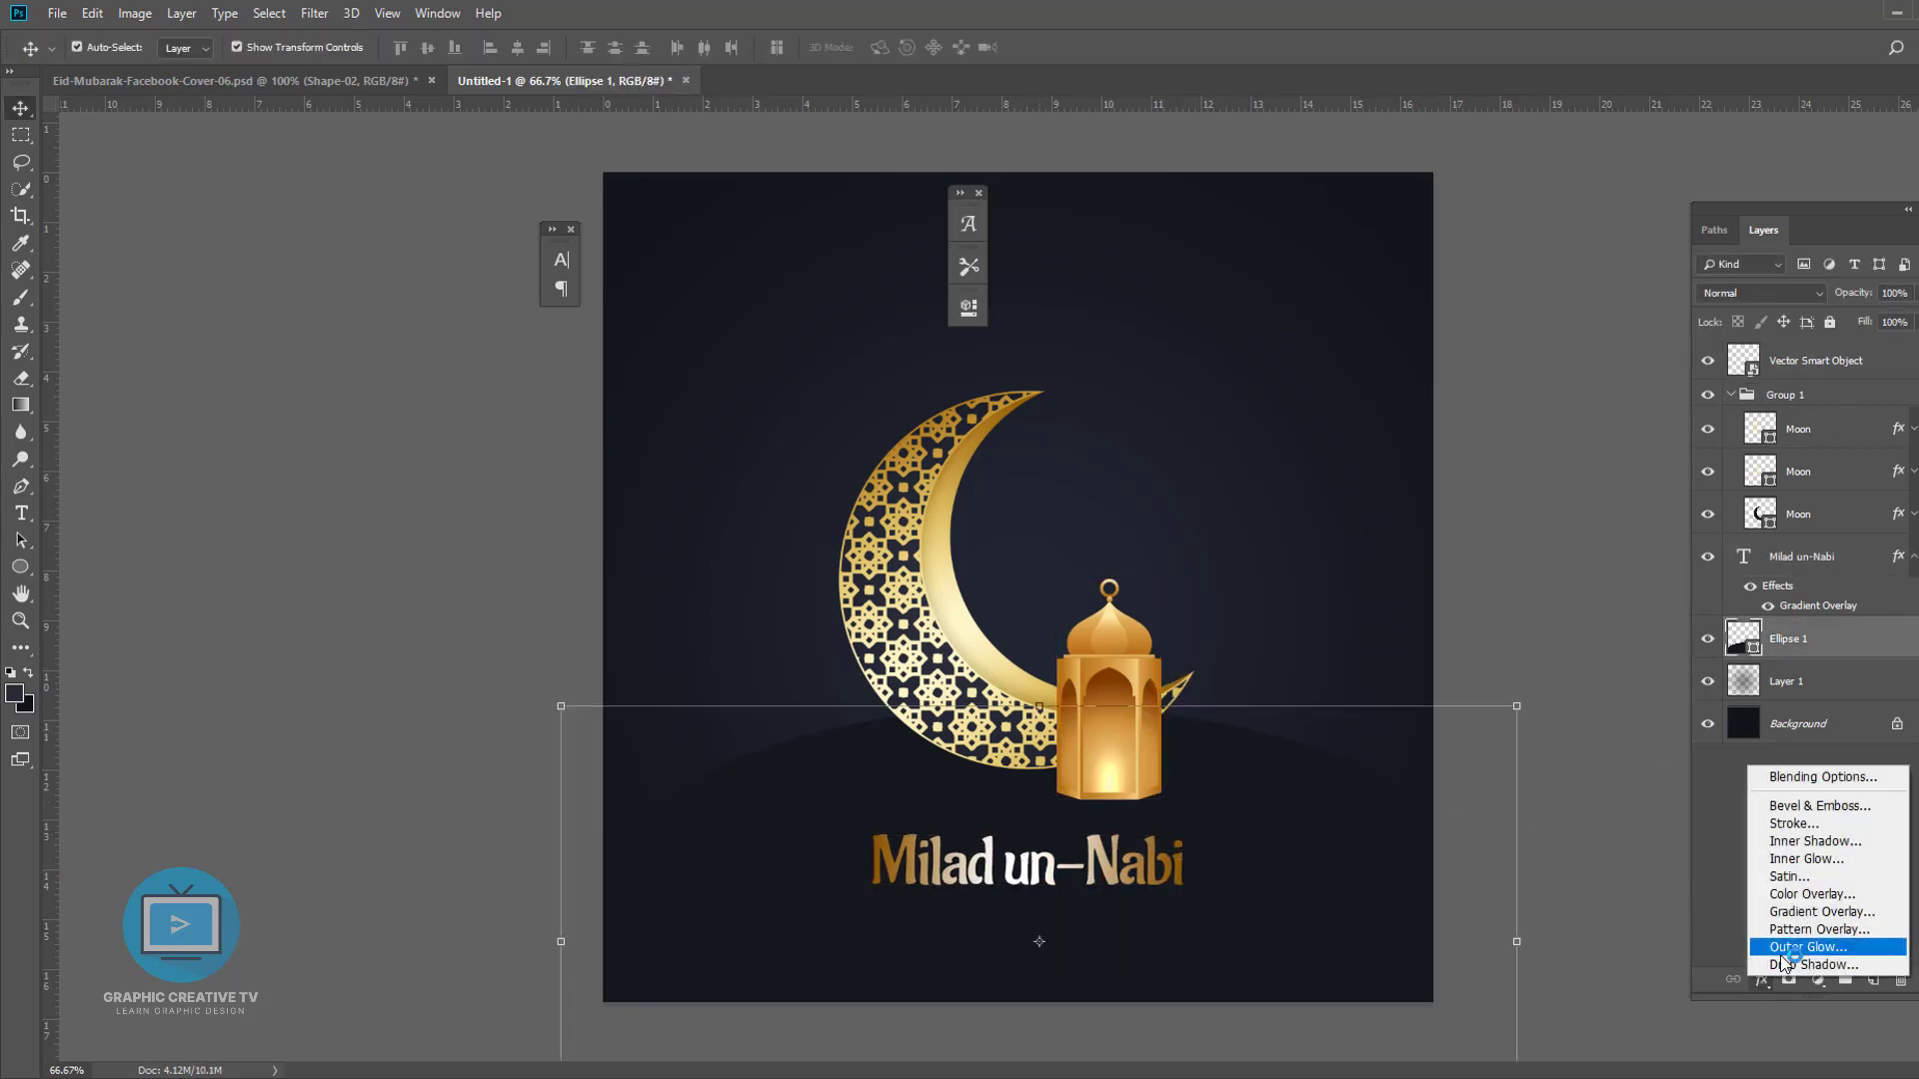
click(1769, 918)
drag(1125, 291, 1576, 276)
click(1607, 400)
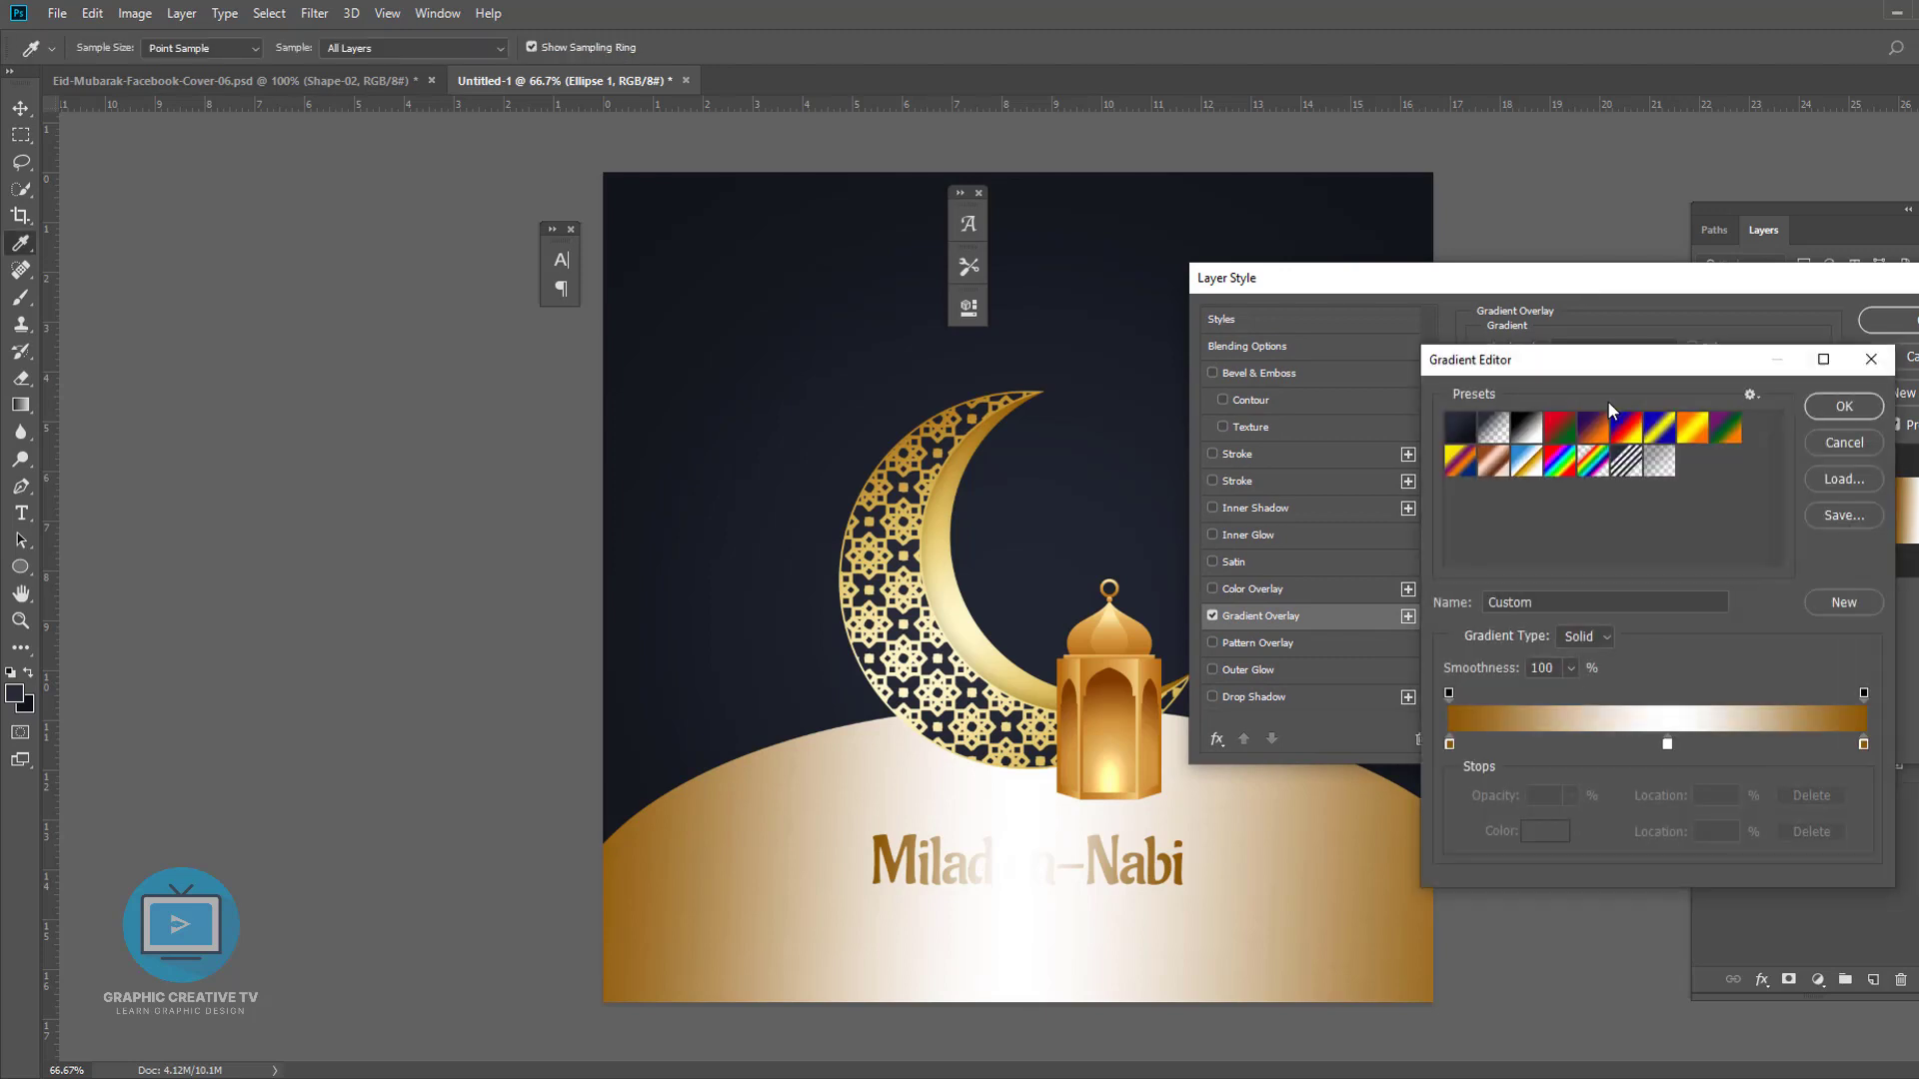
drag(1668, 745, 1654, 799)
- Recolour the hill gradient's stops with dark navy tones sampled from the background, ending with #21262f
double_click(1450, 744)
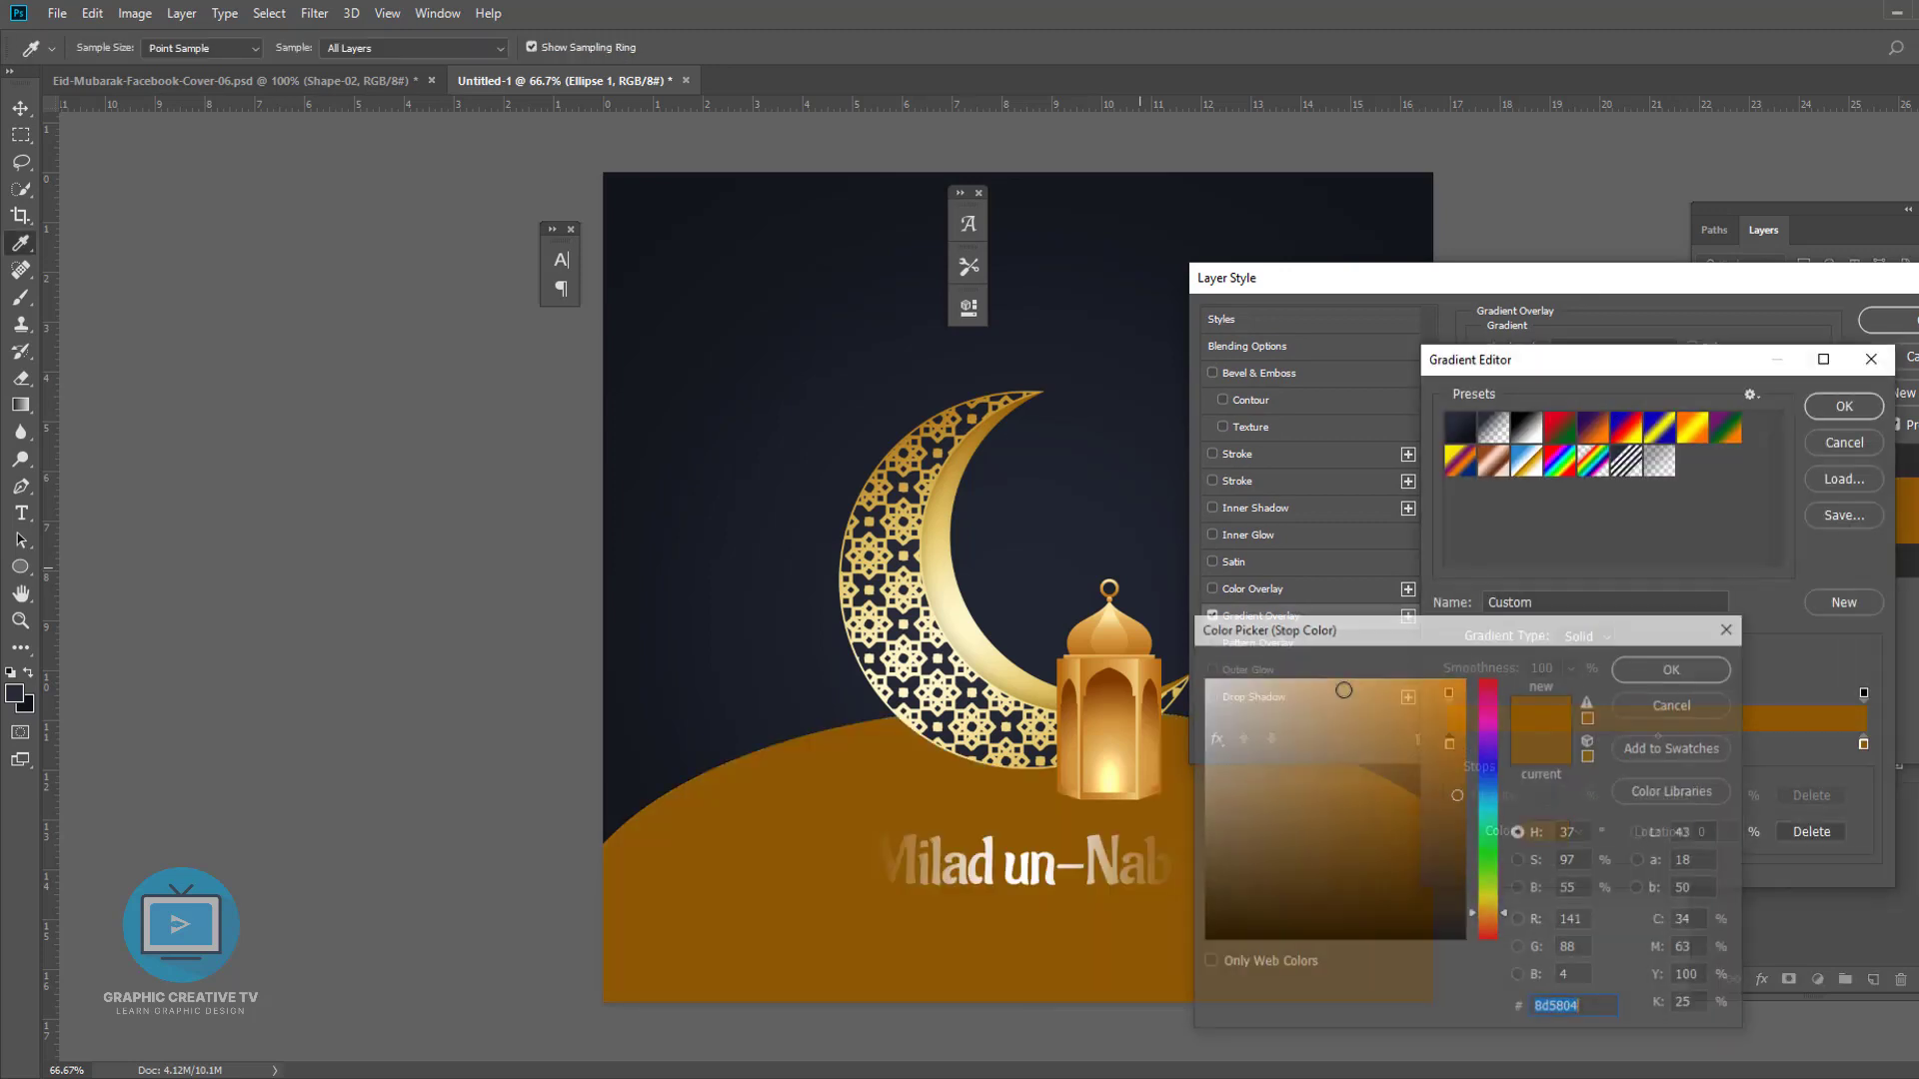
click(775, 190)
click(1679, 669)
click(1544, 832)
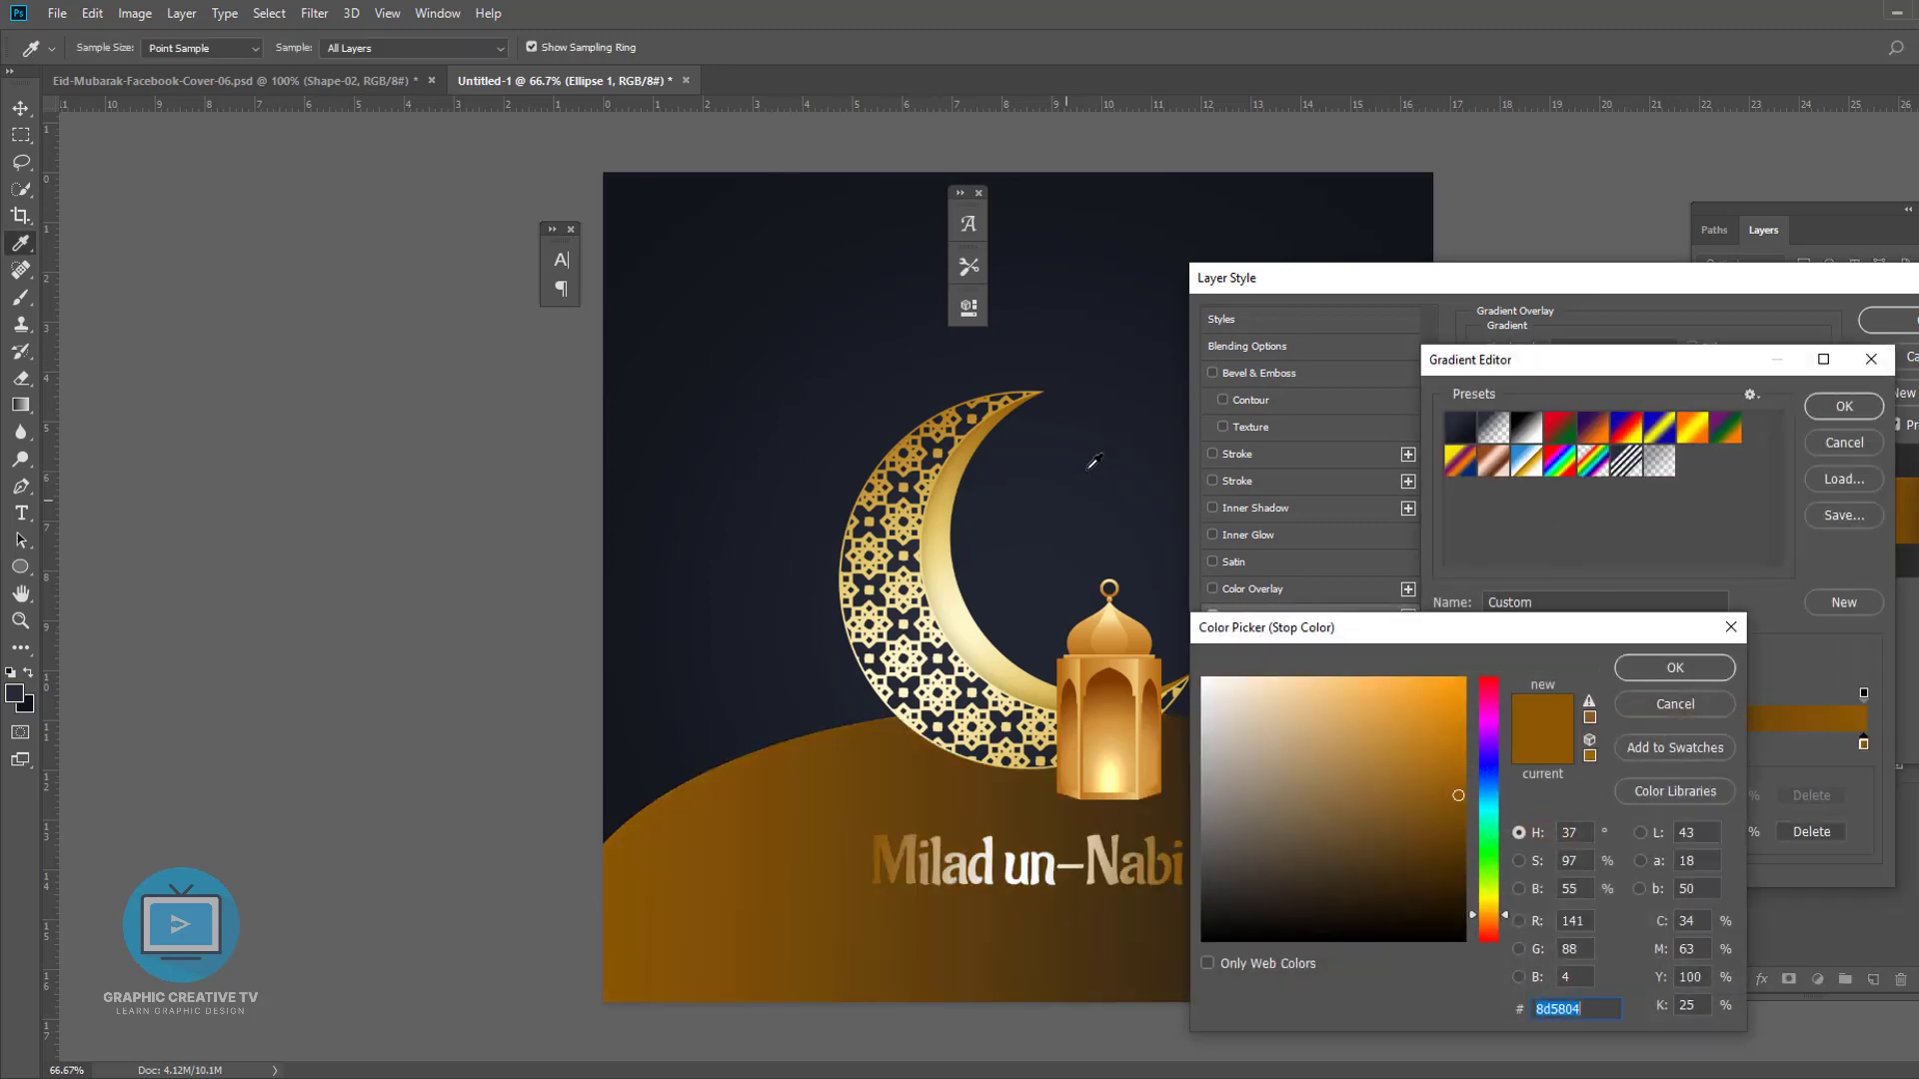
click(1051, 603)
click(634, 770)
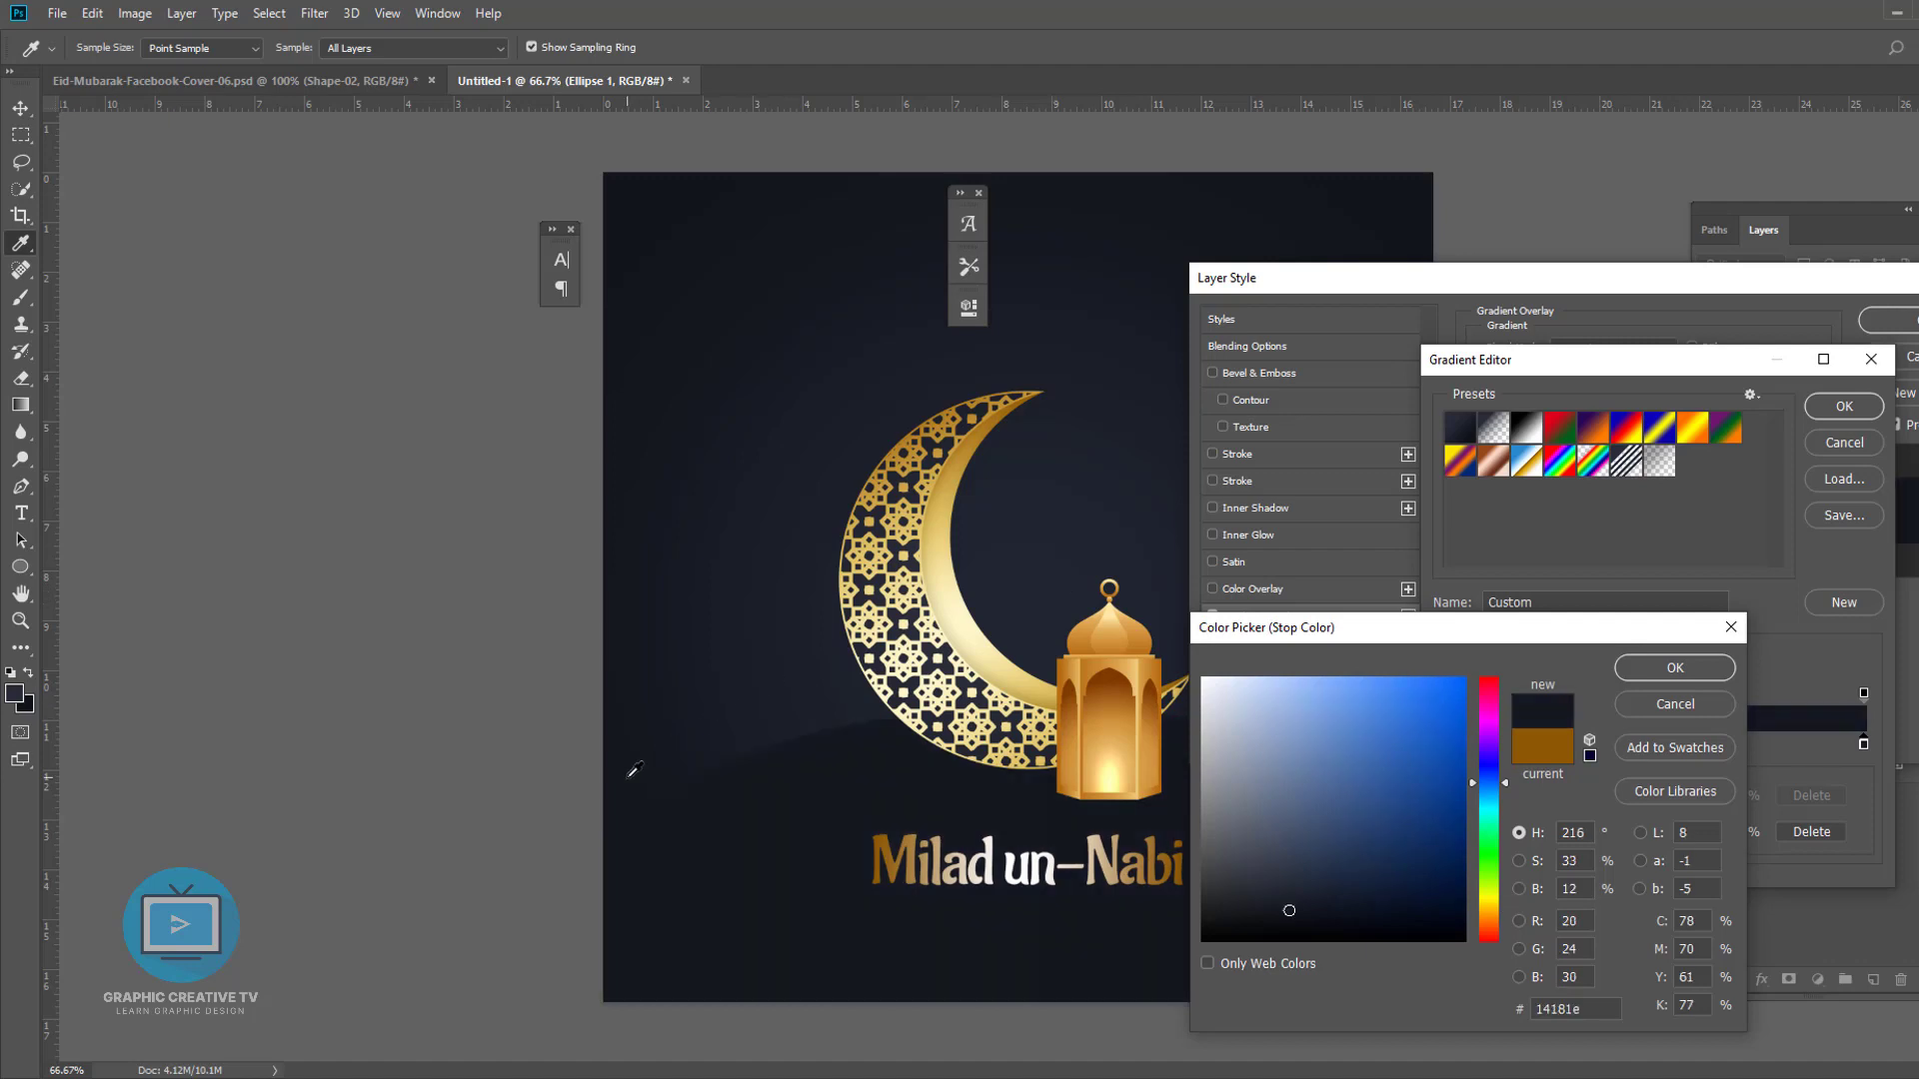
click(1018, 594)
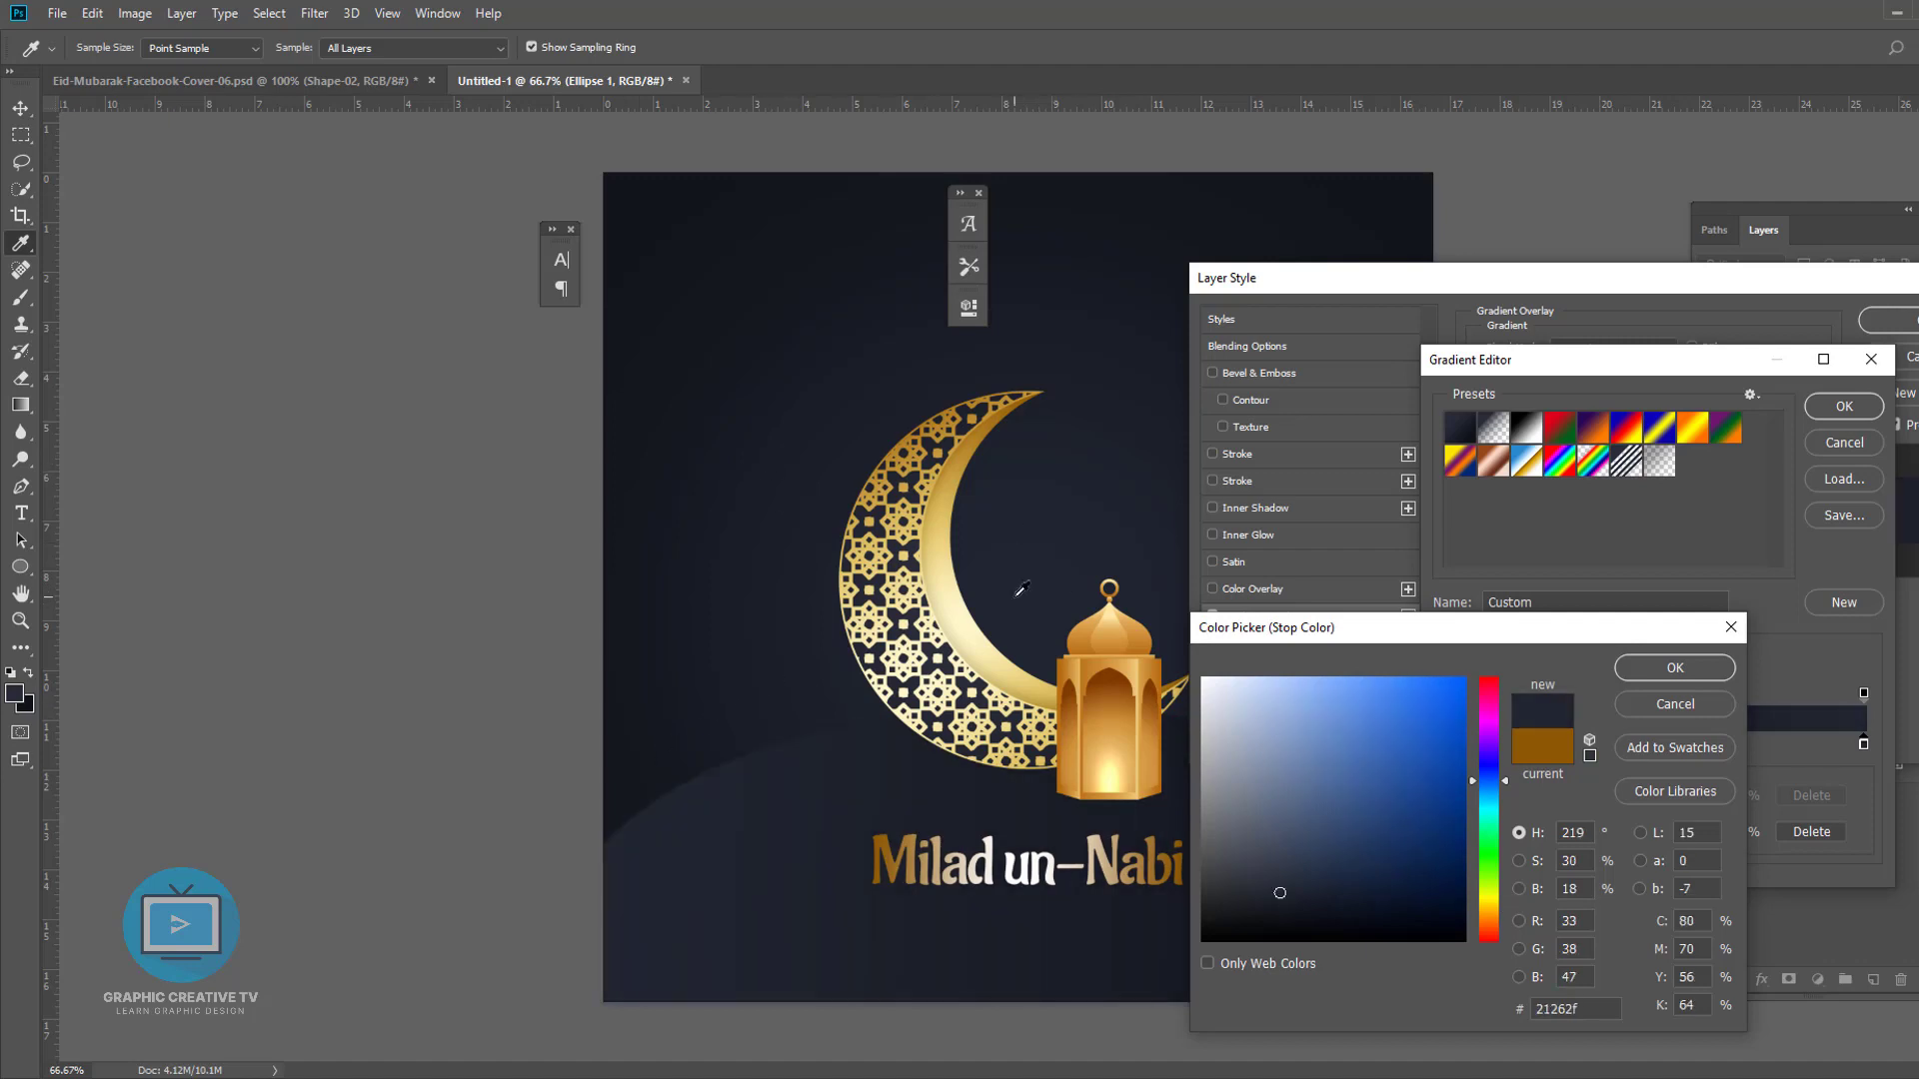
click(1675, 670)
click(1820, 406)
- Set the hill's gradient overlay angle to 92° and apply the layer style
click(1691, 397)
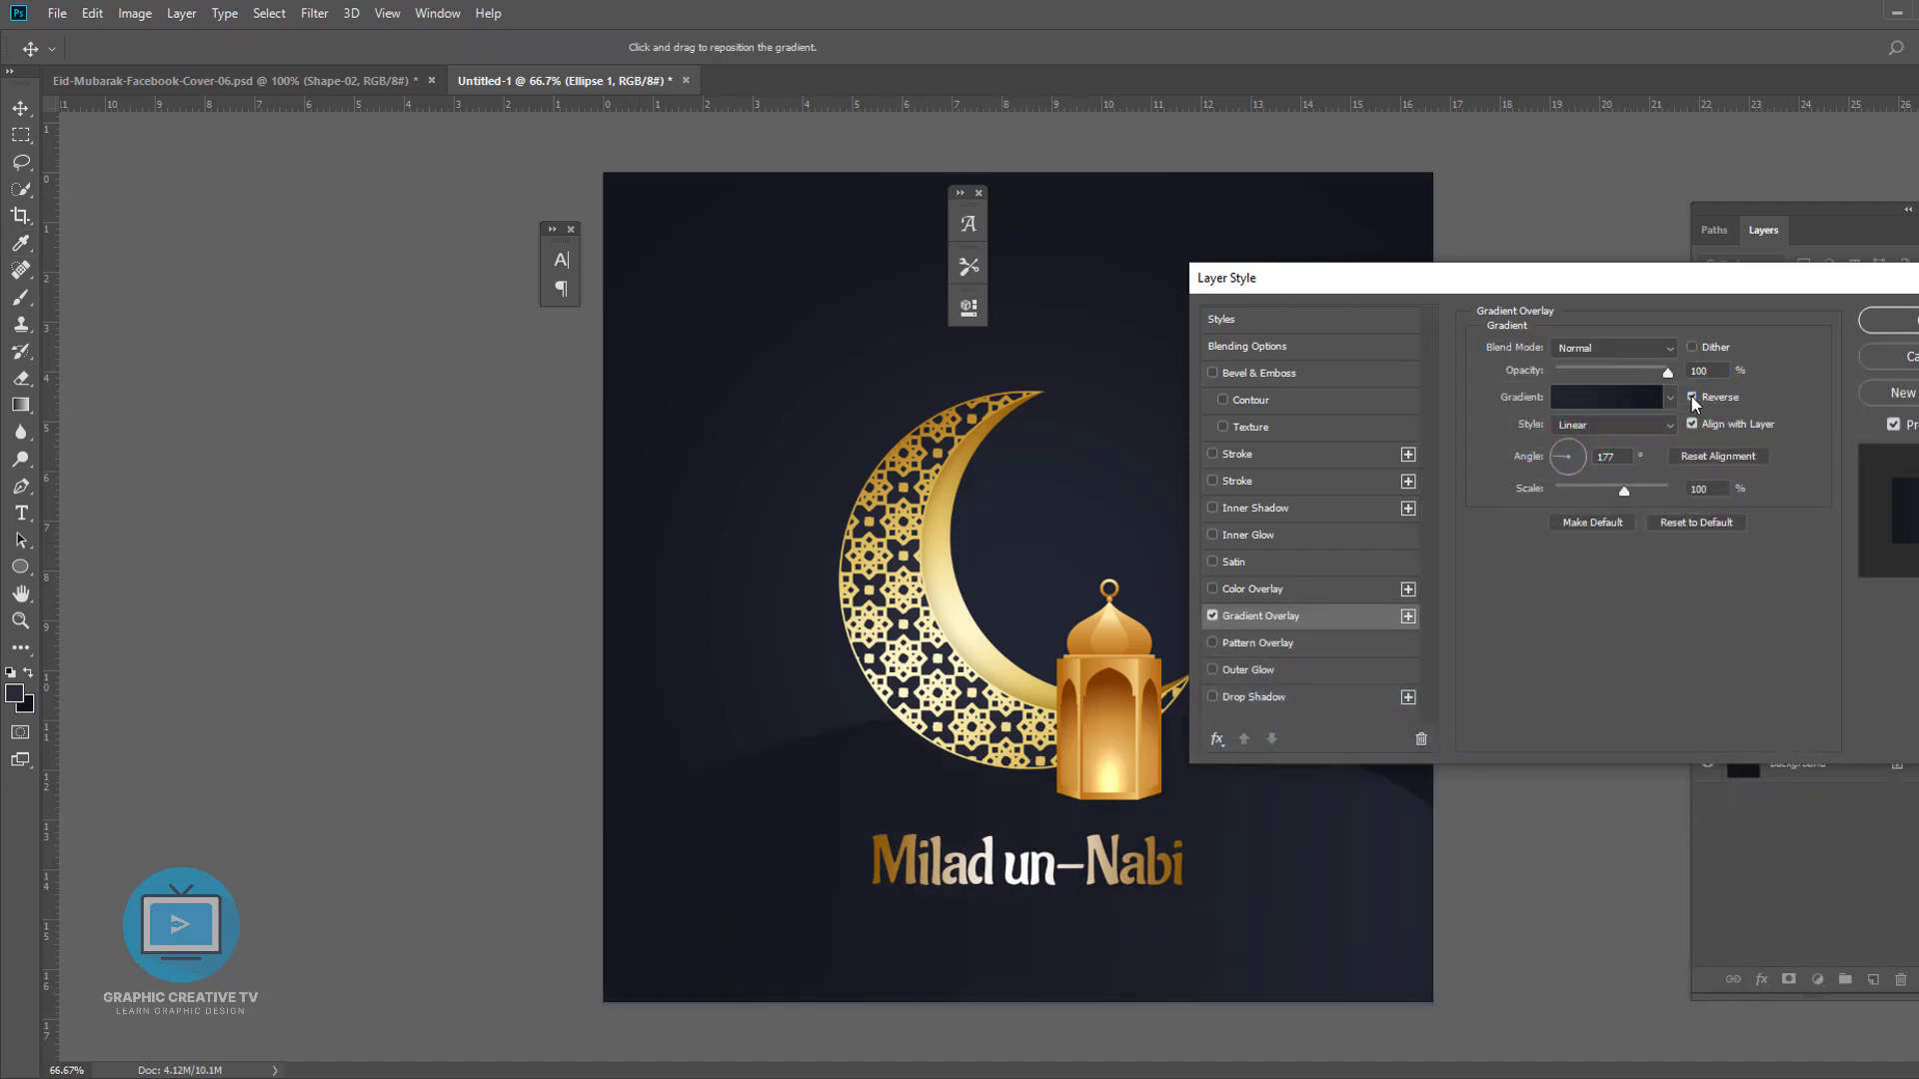
click(1568, 478)
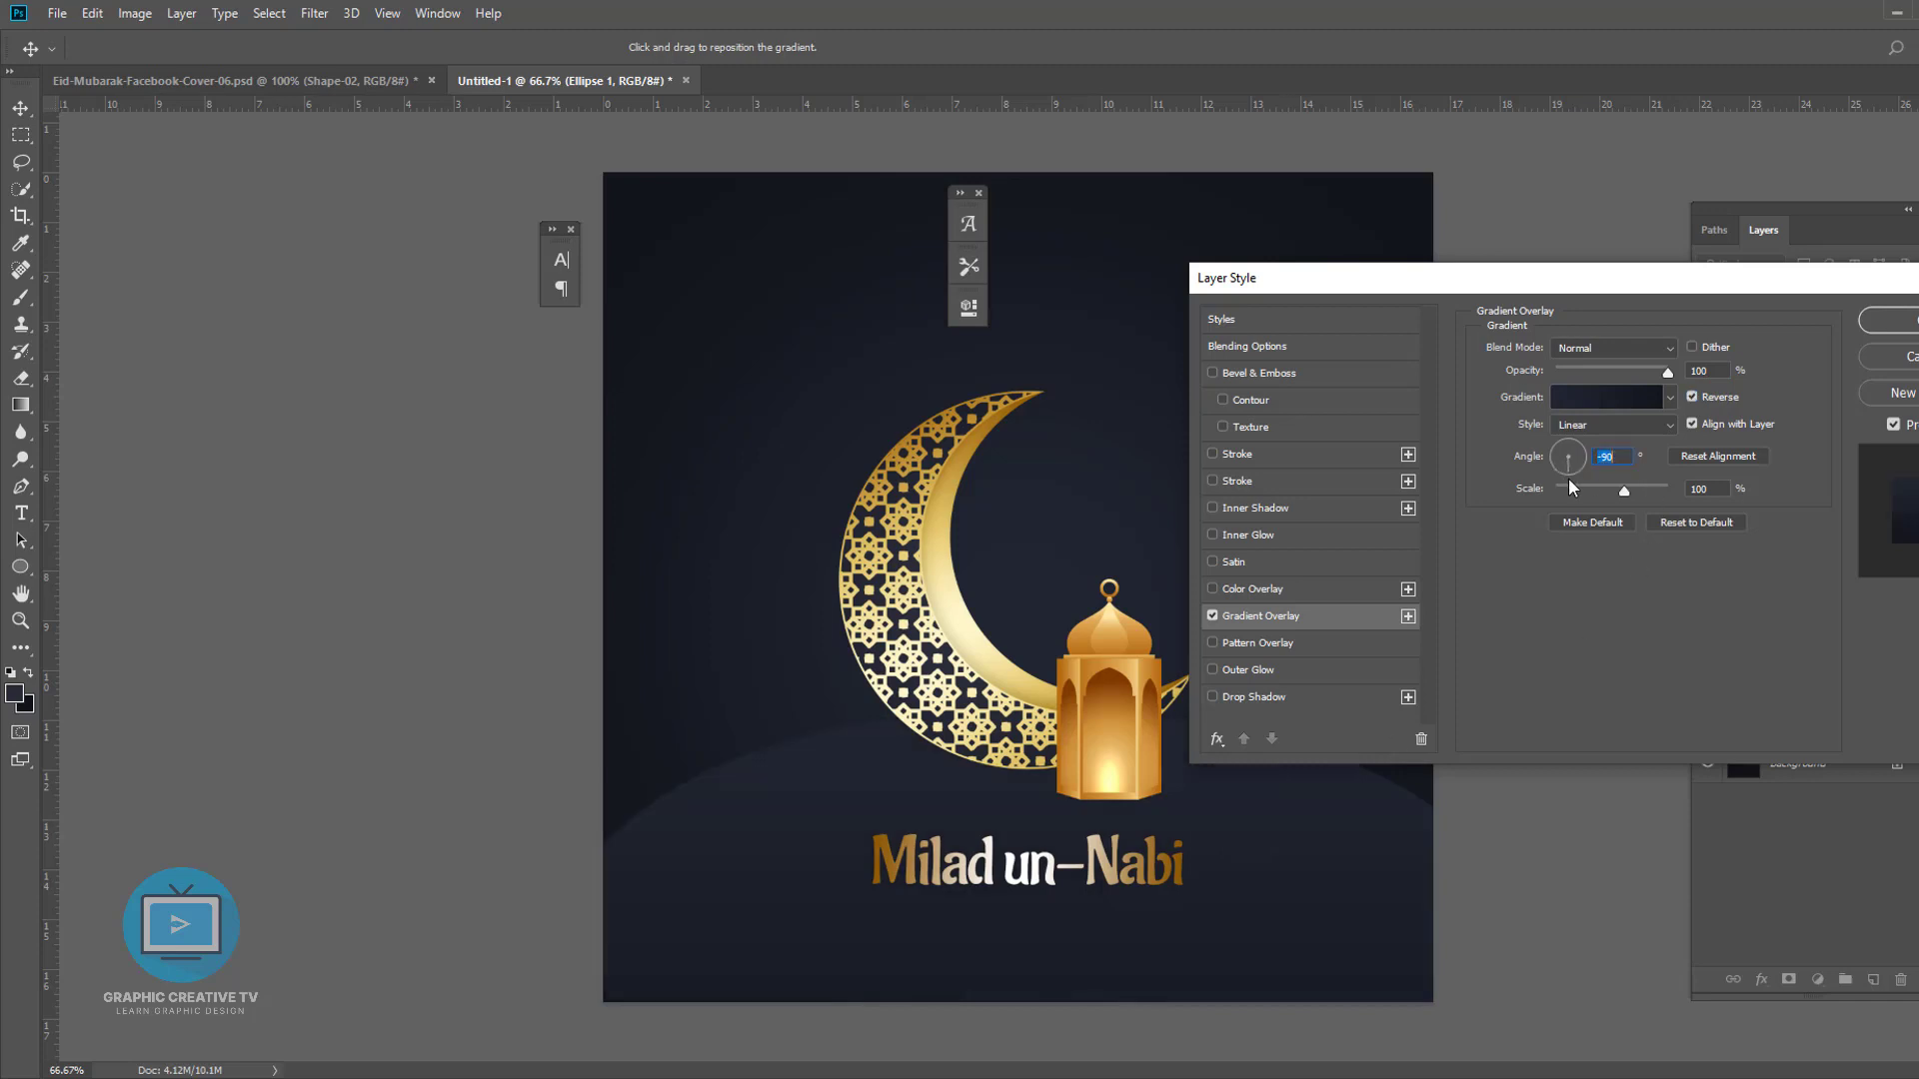
drag(1563, 435, 1566, 433)
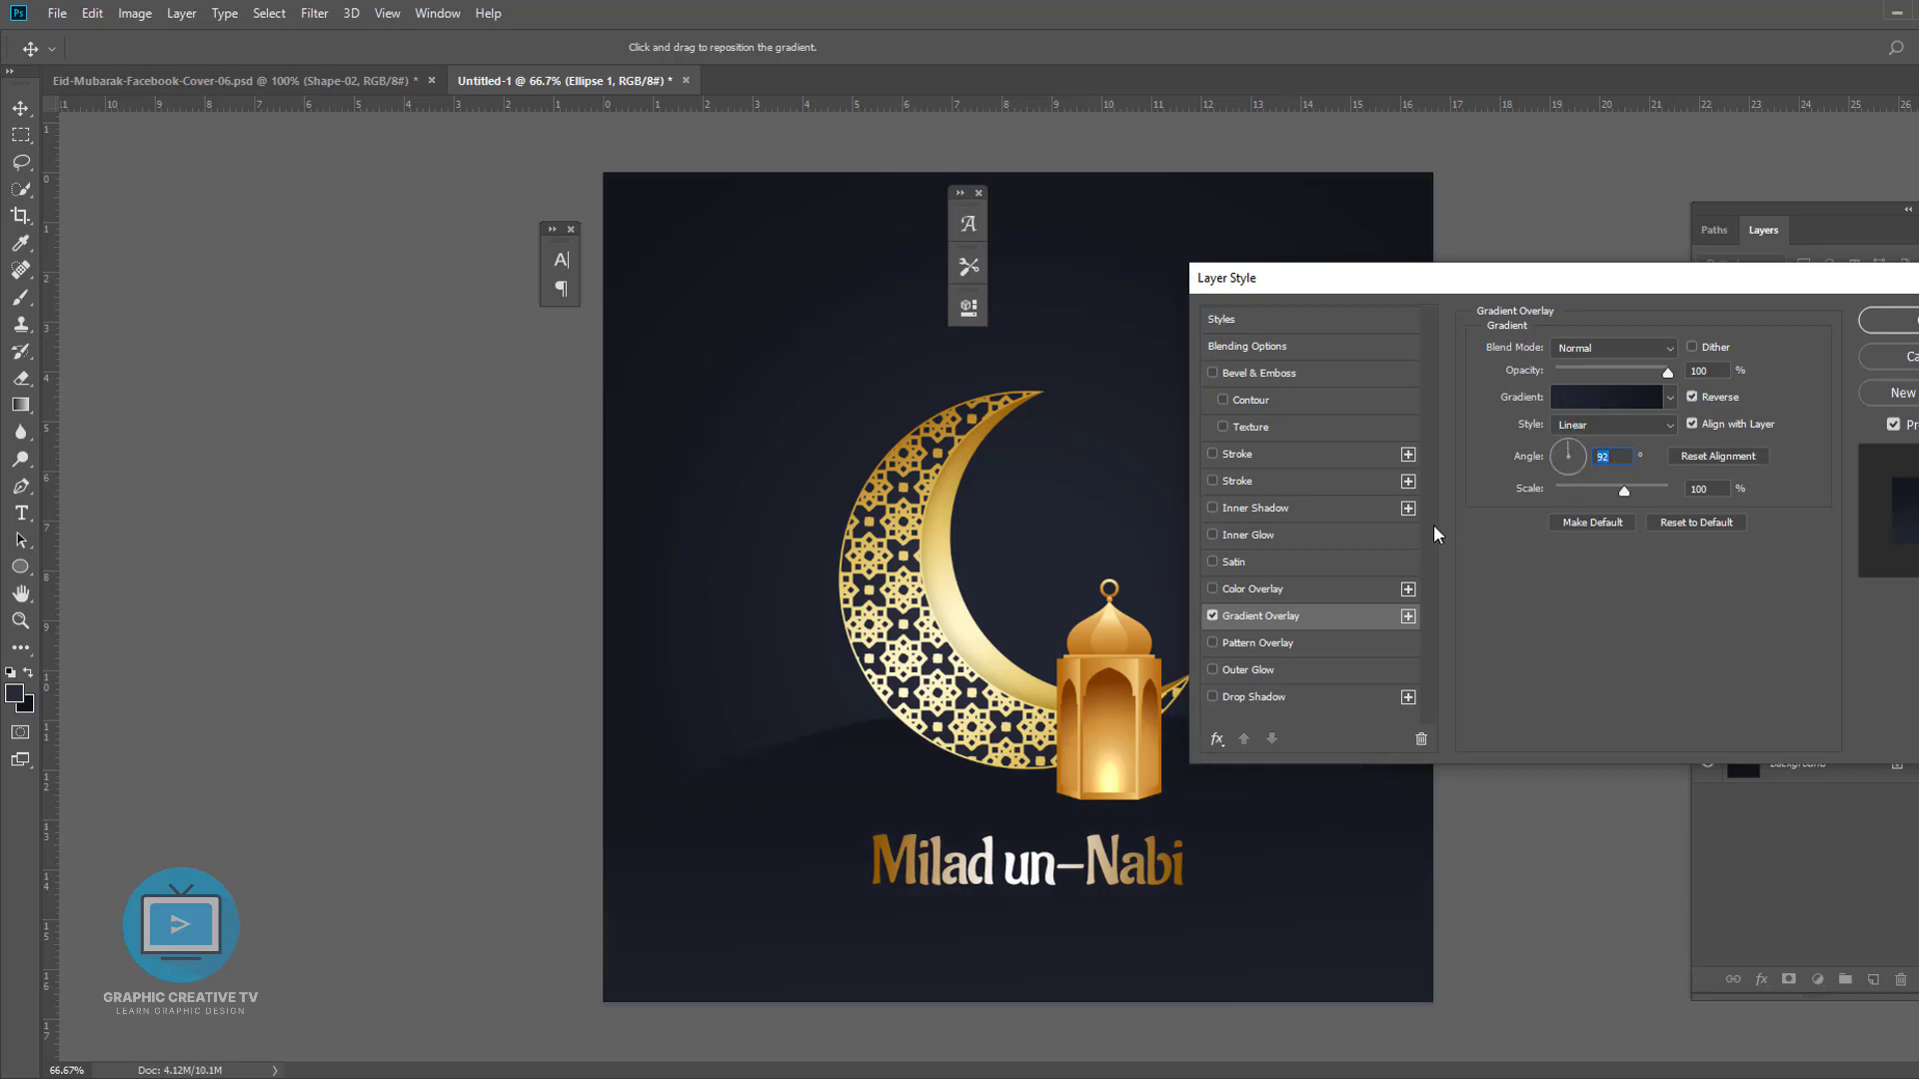
click(1692, 396)
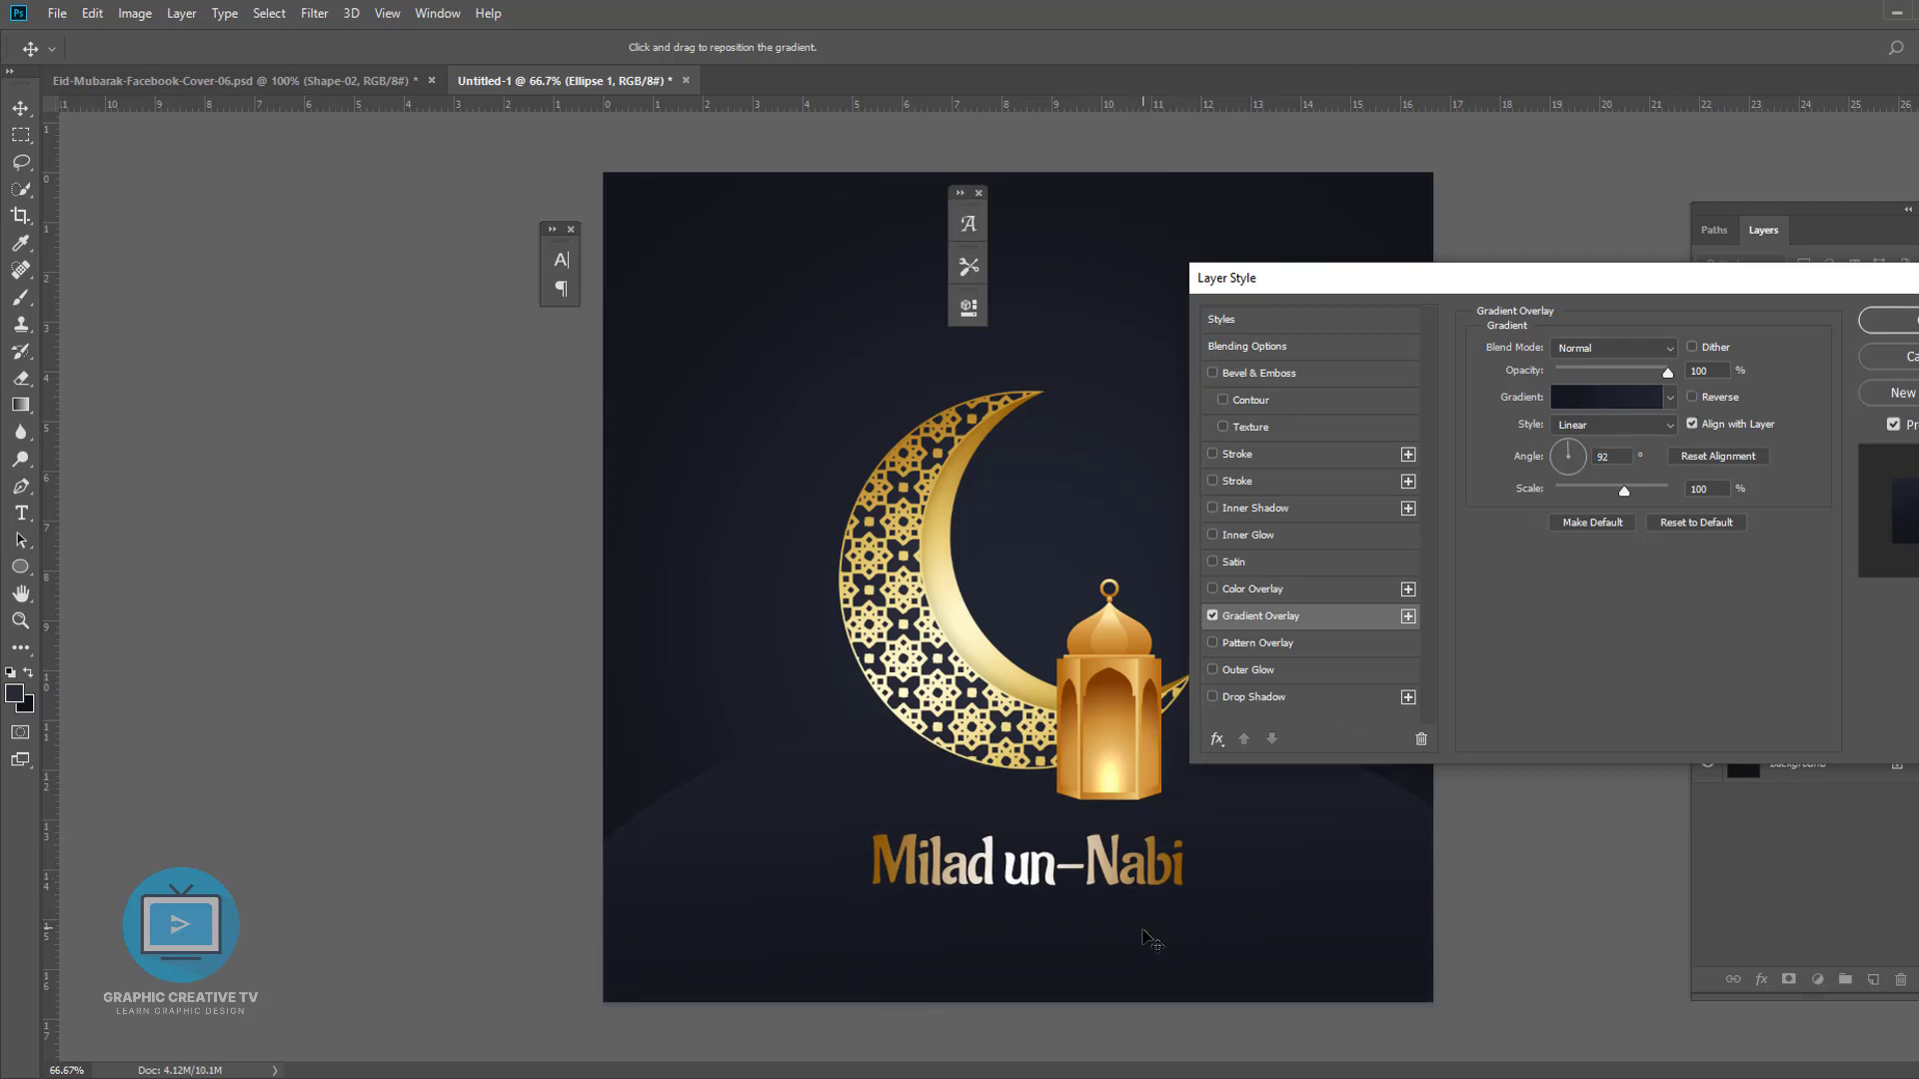
click(1901, 322)
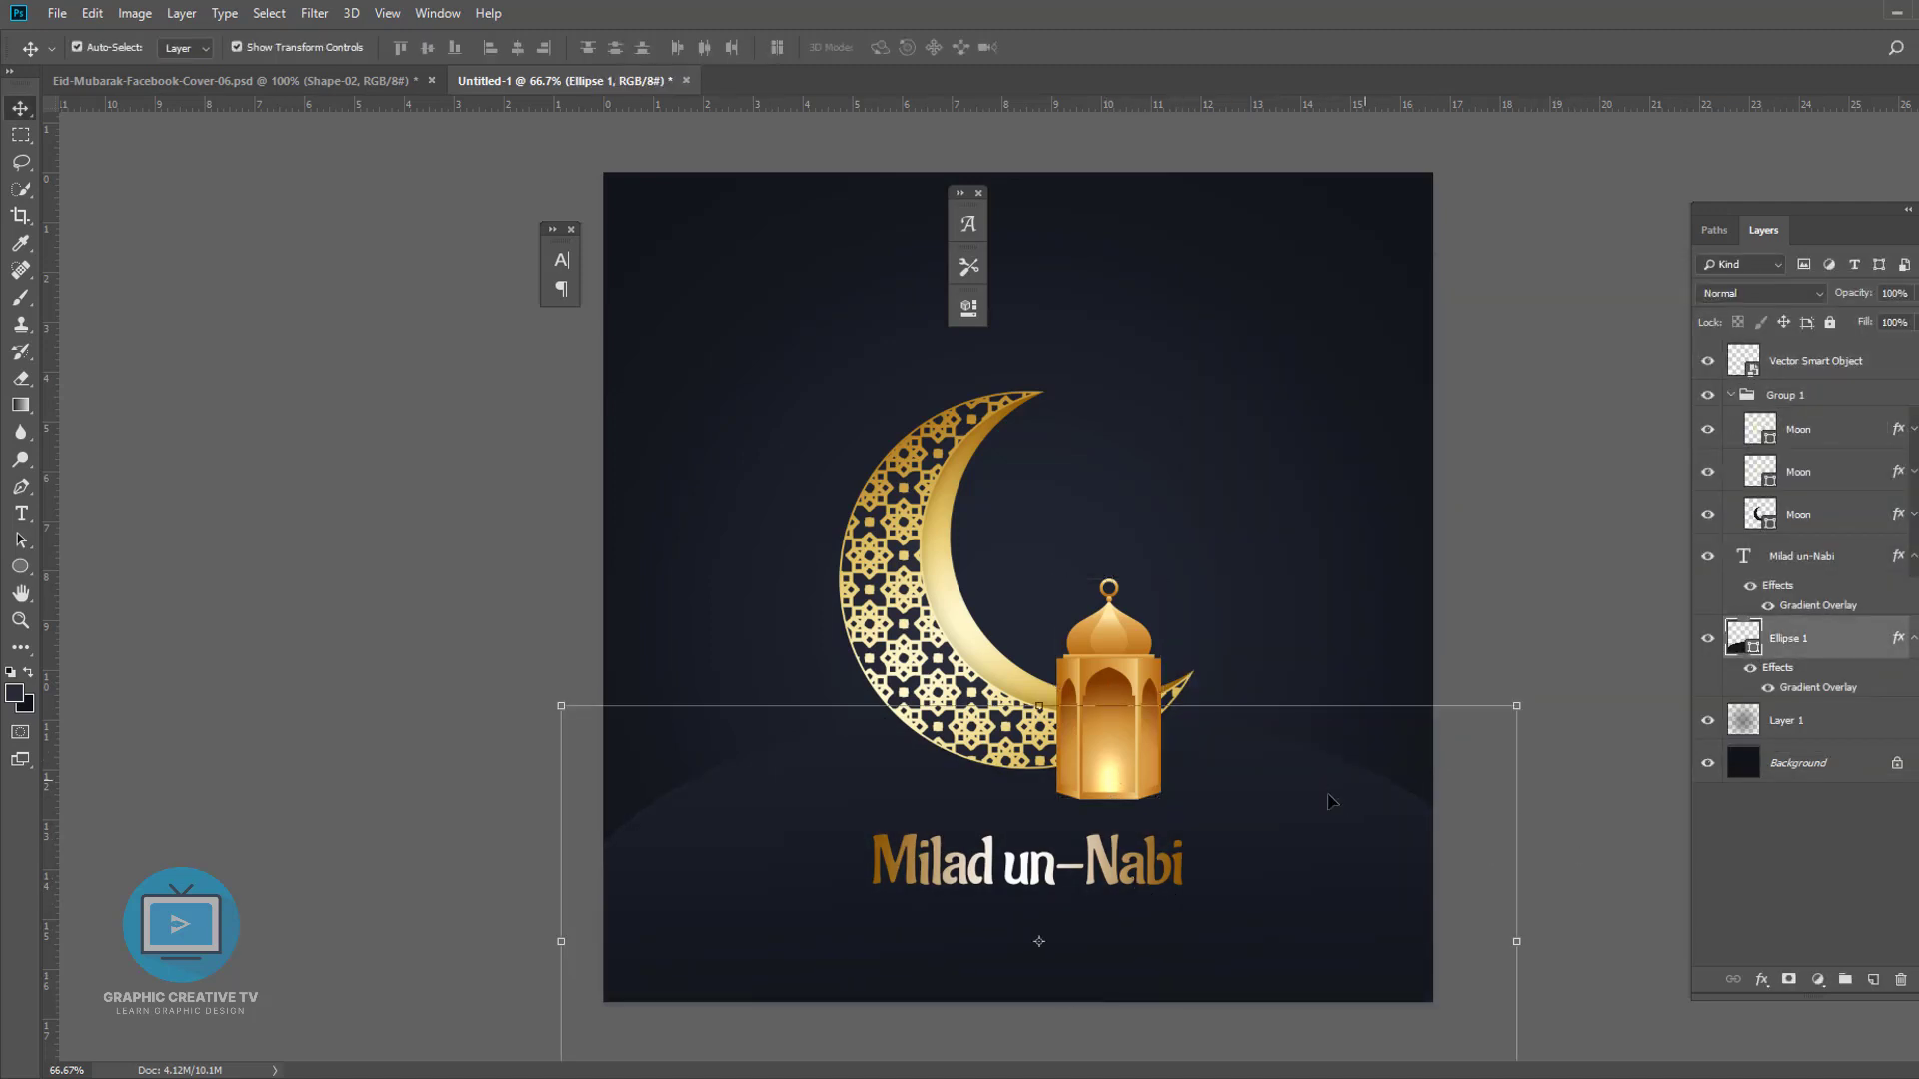
- Hide Layer 1 and reopen the hill's gradient overlay to review its gradient
click(1707, 720)
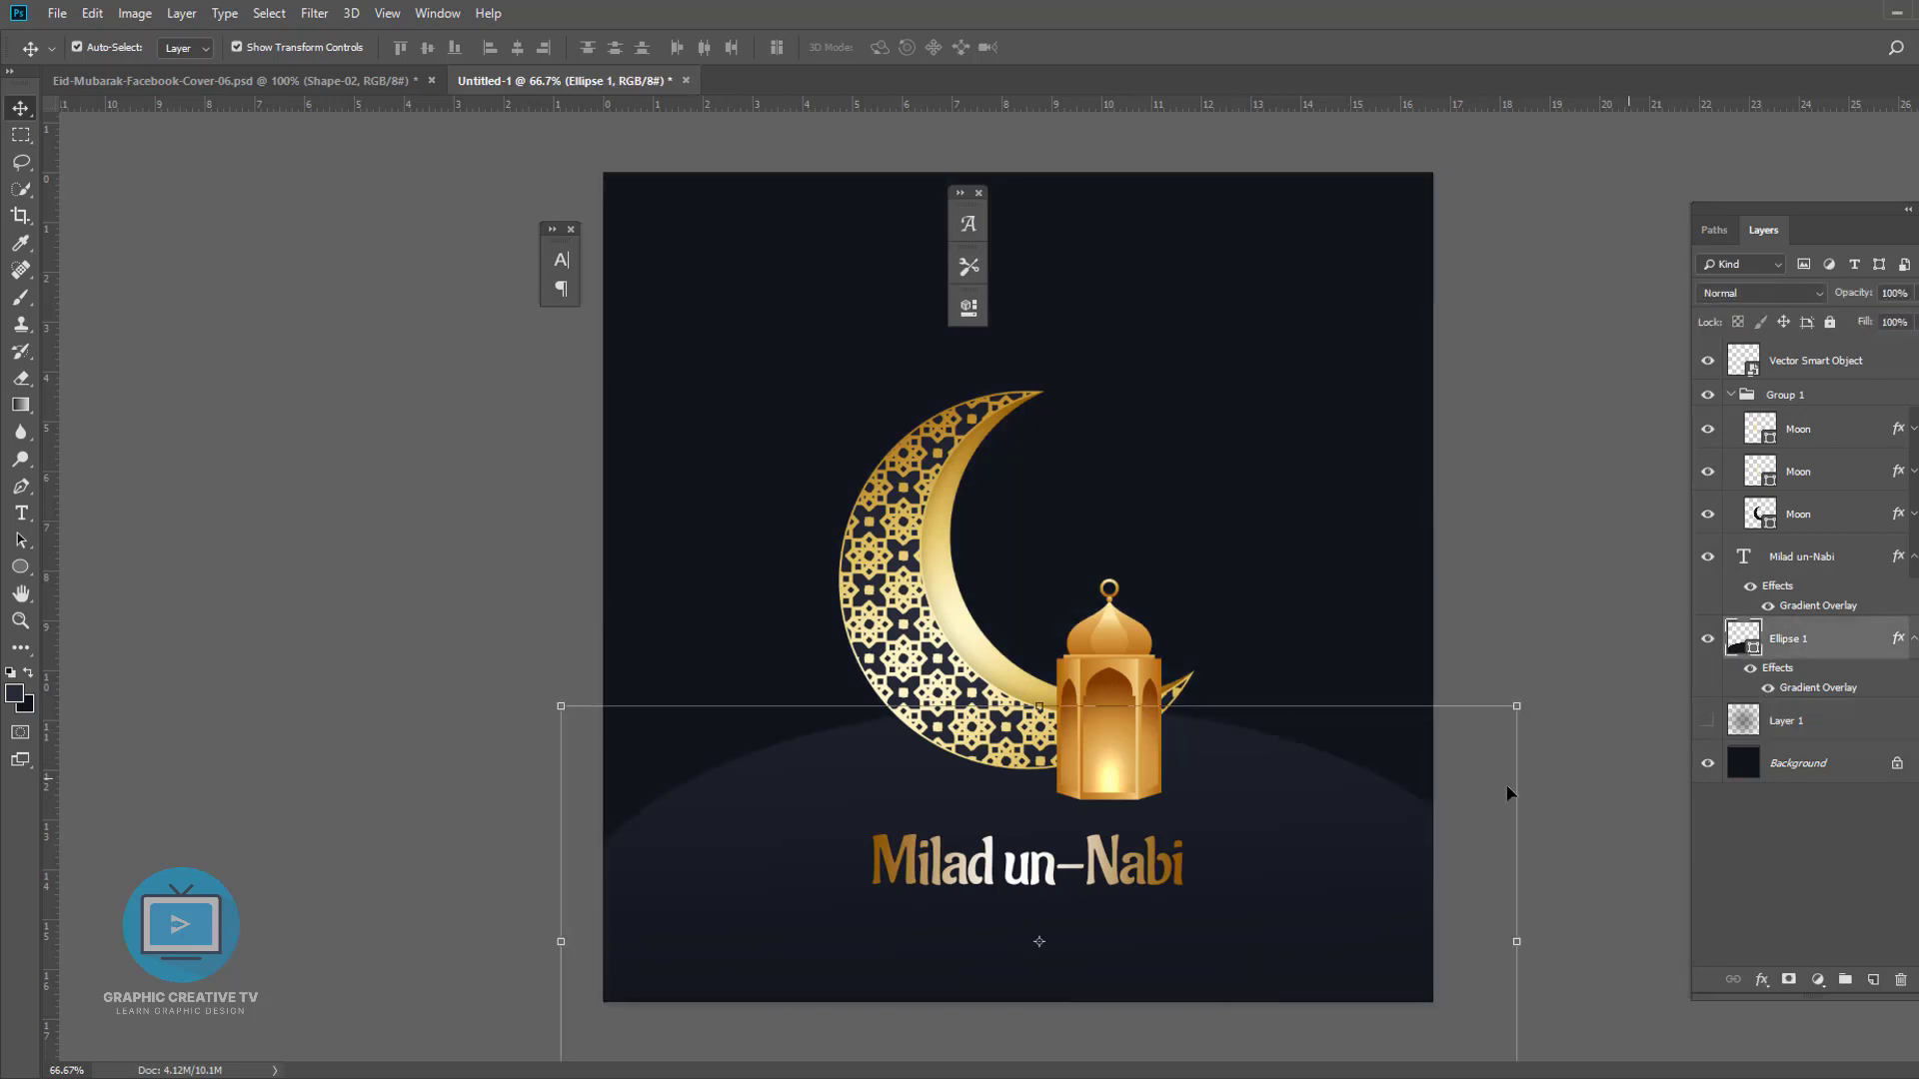
double_click(1792, 690)
click(1589, 400)
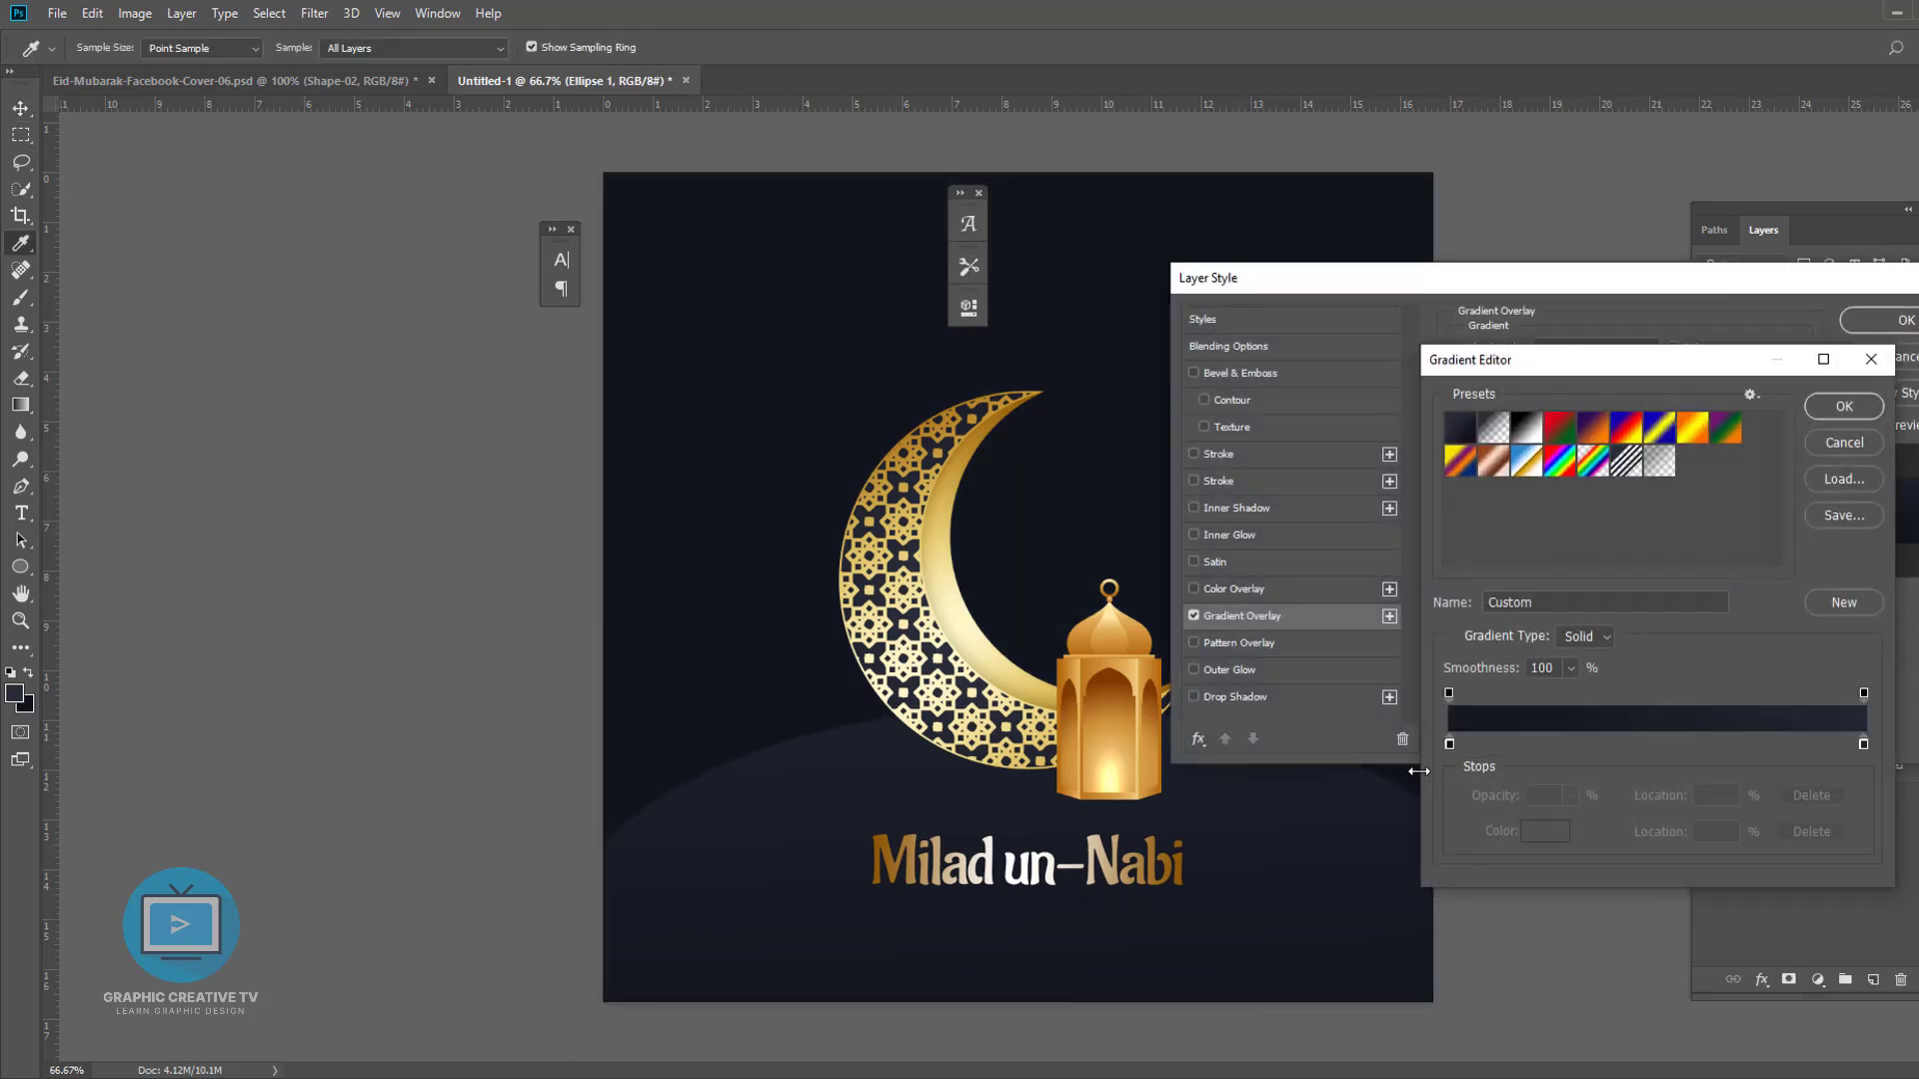
click(1844, 406)
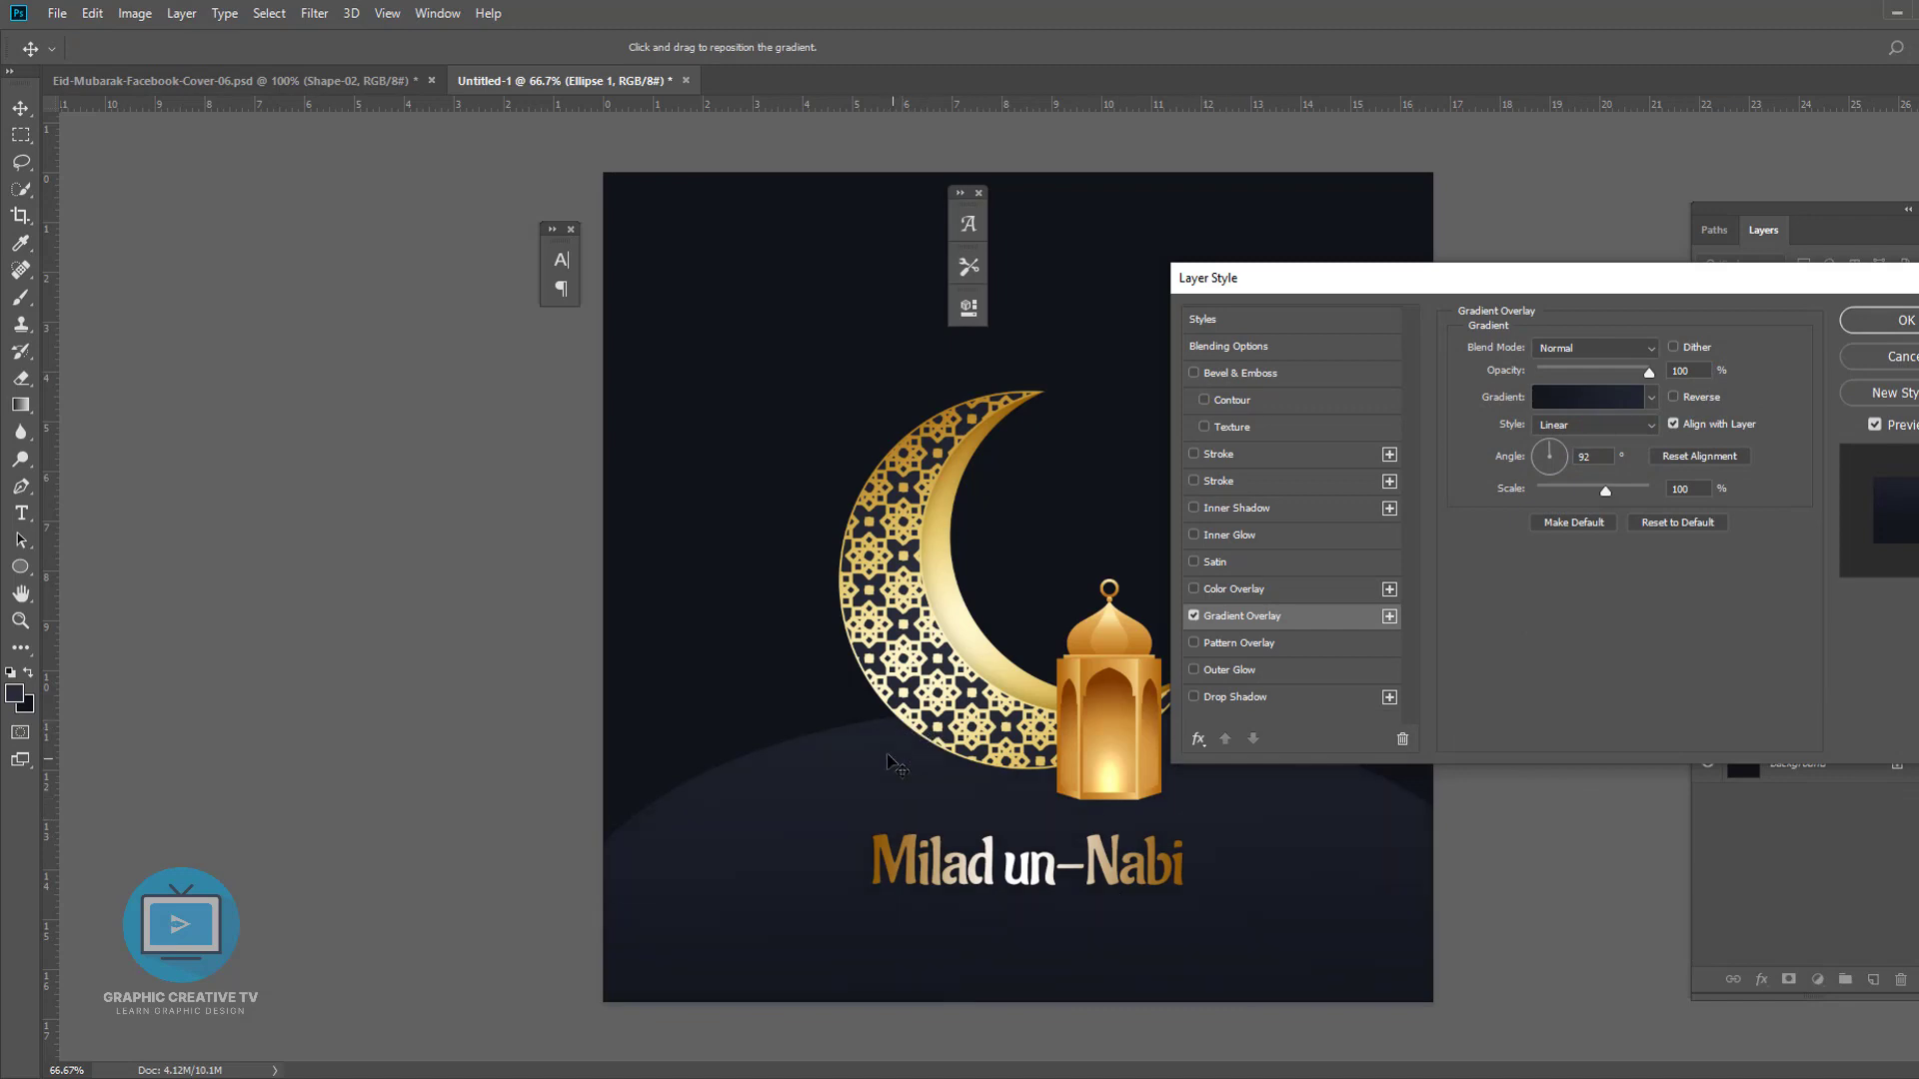
click(1880, 320)
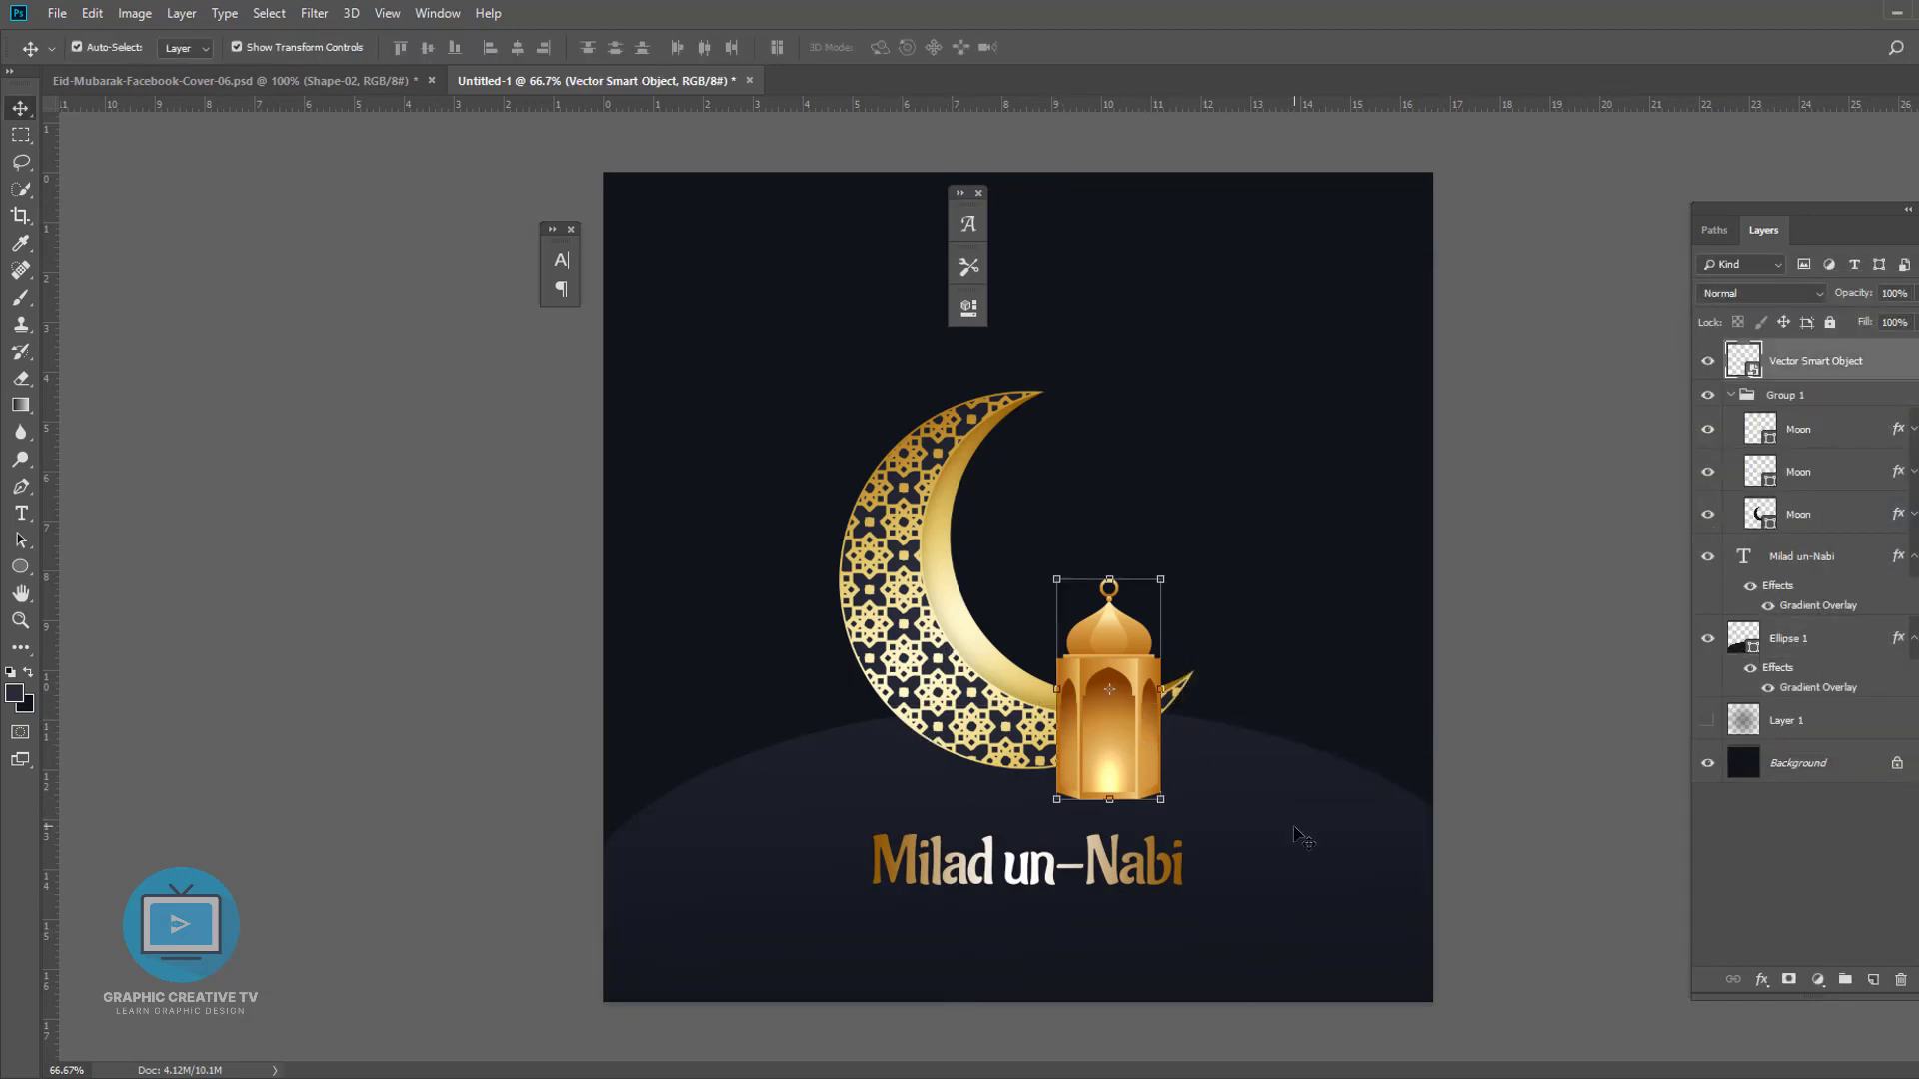
- Move the moon, lantern and hill downward on the canvas
click(1294, 828)
shift+click(1126, 752)
shift+click(986, 681)
drag(988, 641, 988, 668)
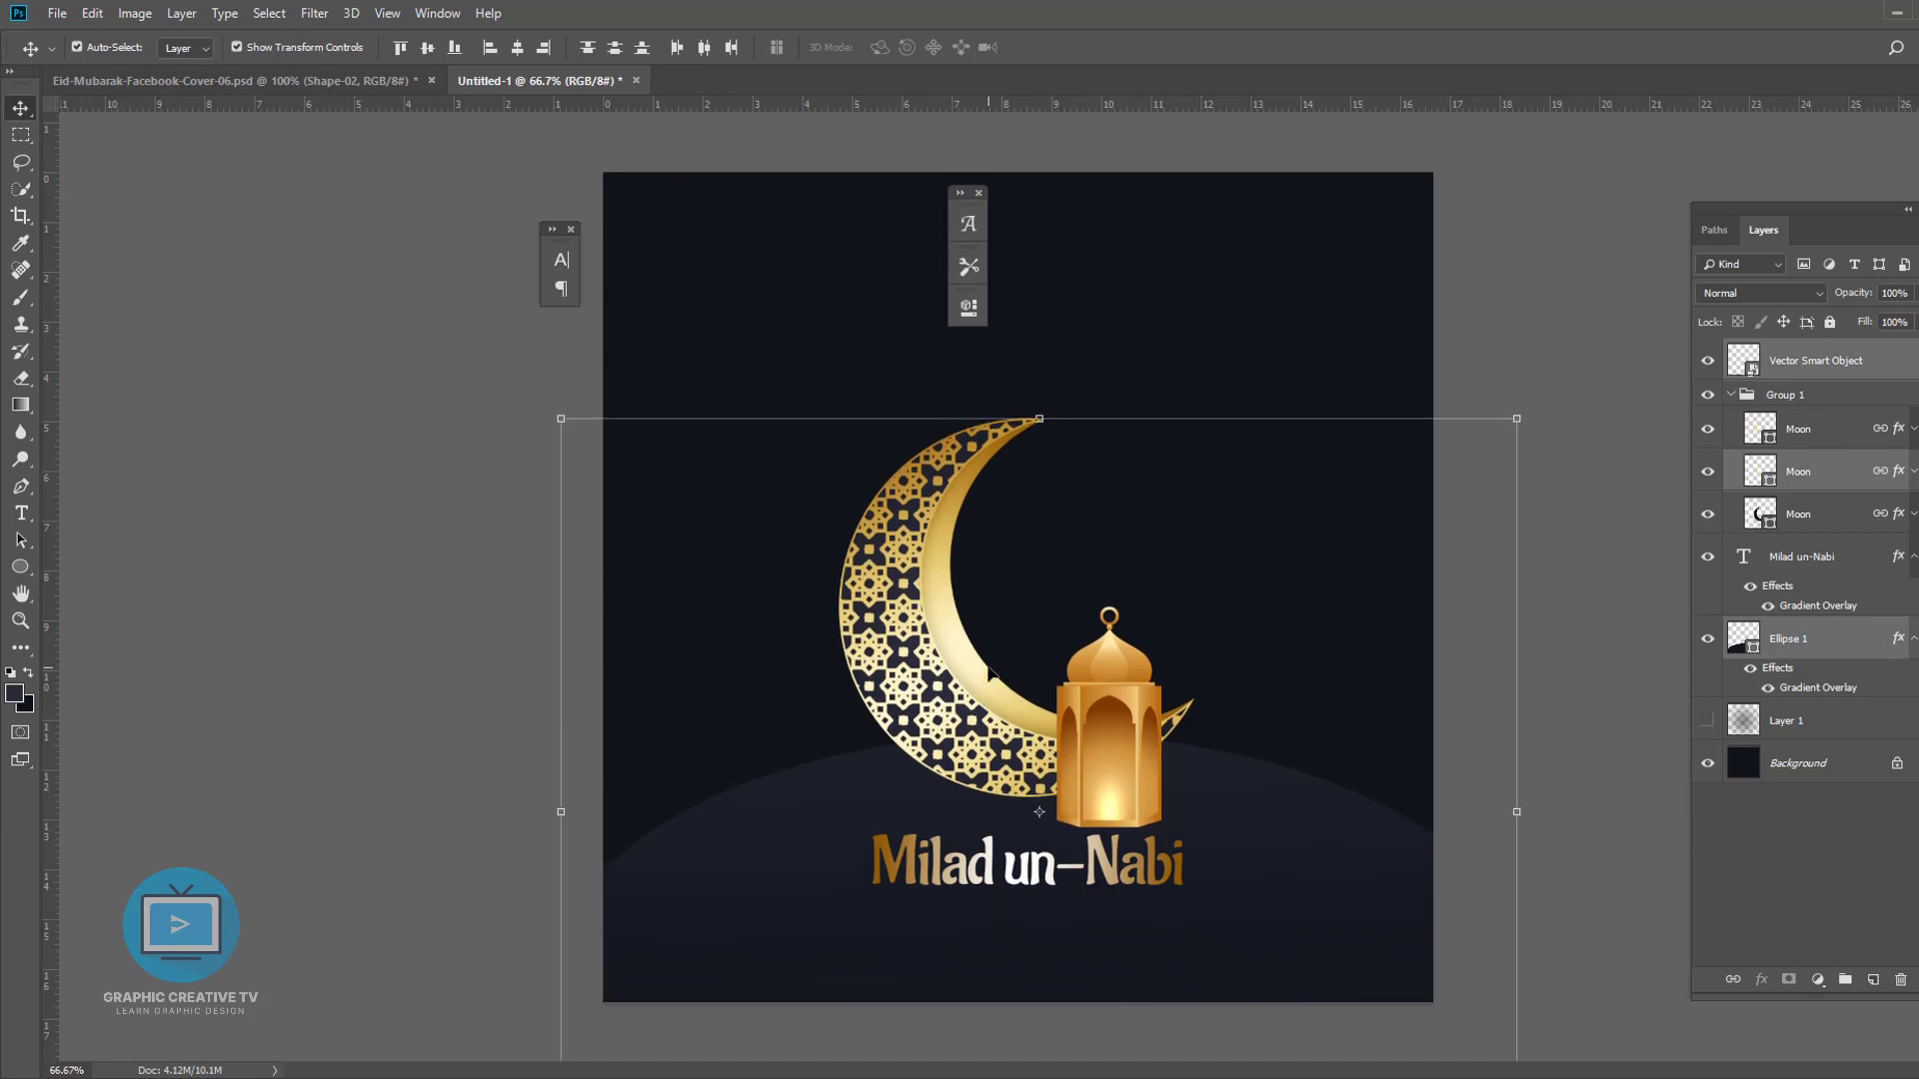
key(shift+Down)
key(shift+Down)
key(shift+Down)
key(shift+Down)
- Move the Milad un-Nabi title lower toward the bottom of the canvas
click(1397, 902)
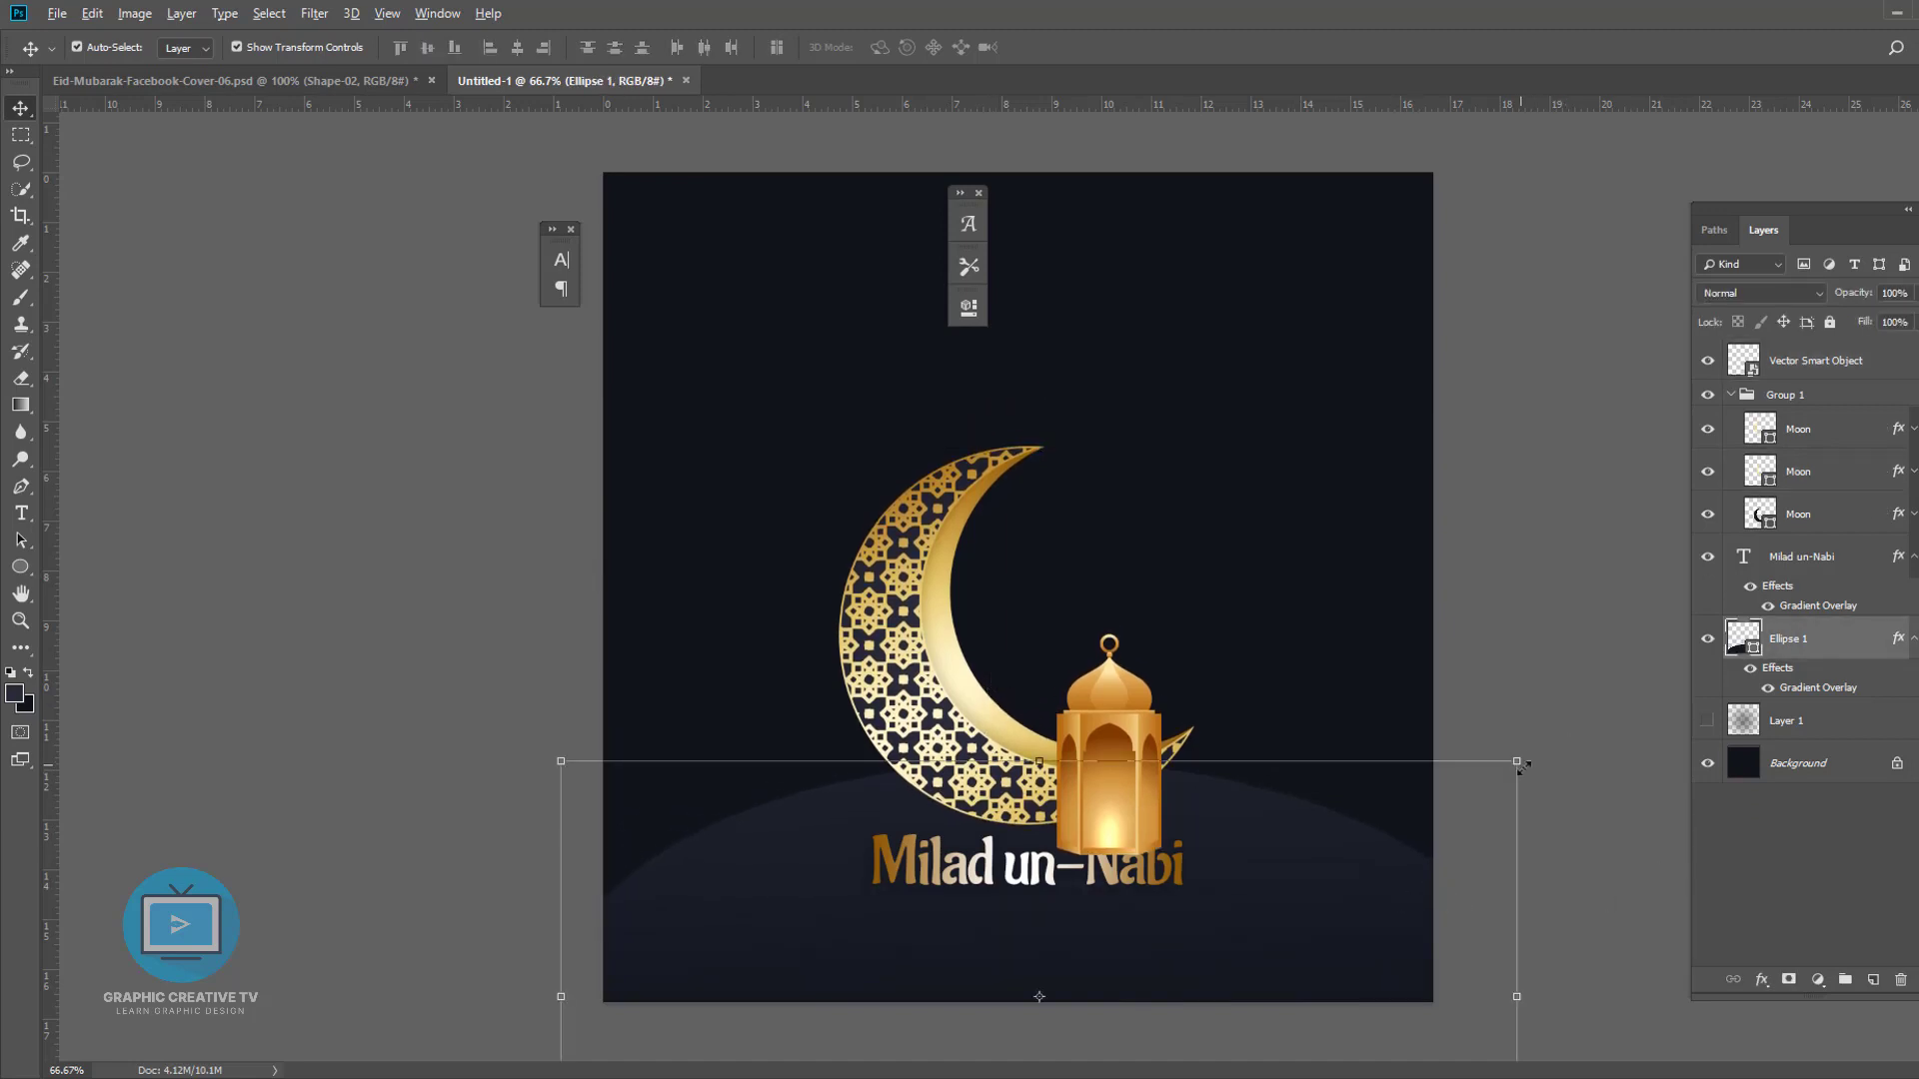
key(ctrl+a)
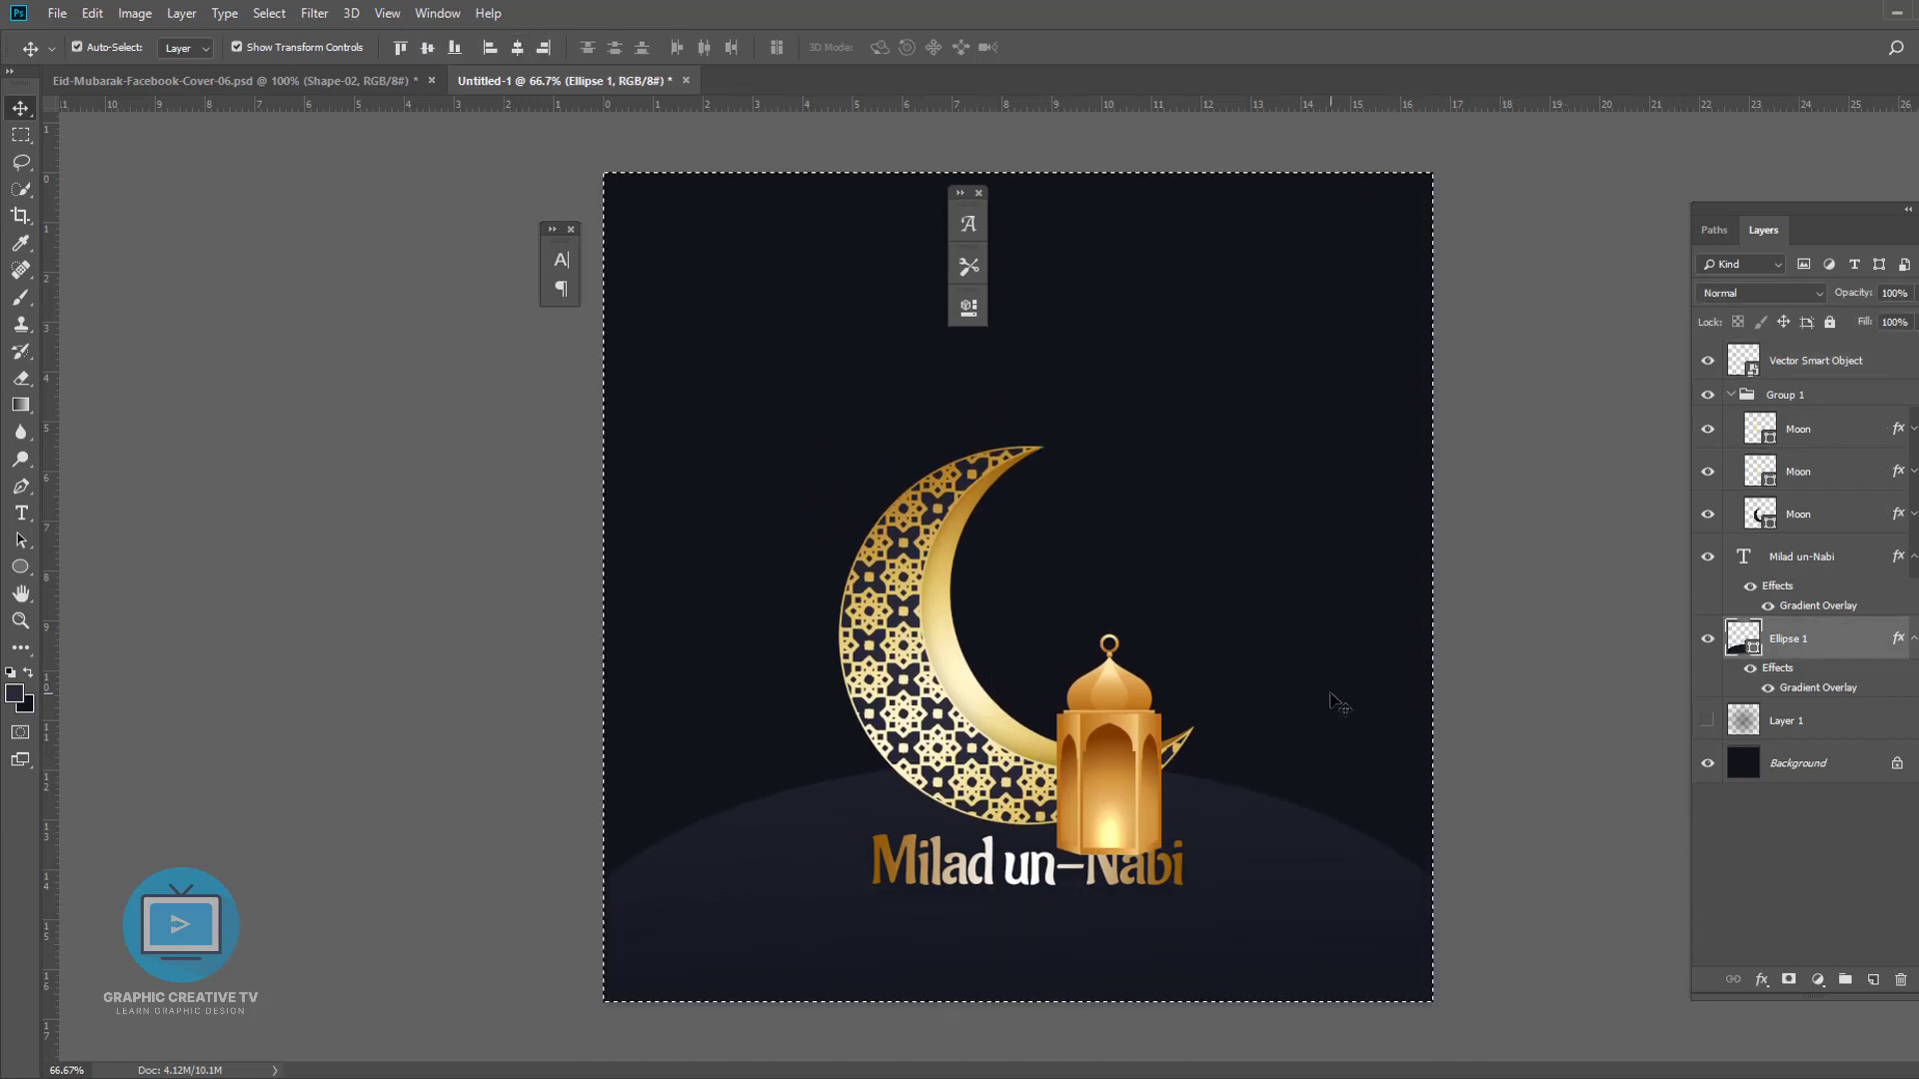
key(ctrl+d)
click(1556, 647)
click(1125, 778)
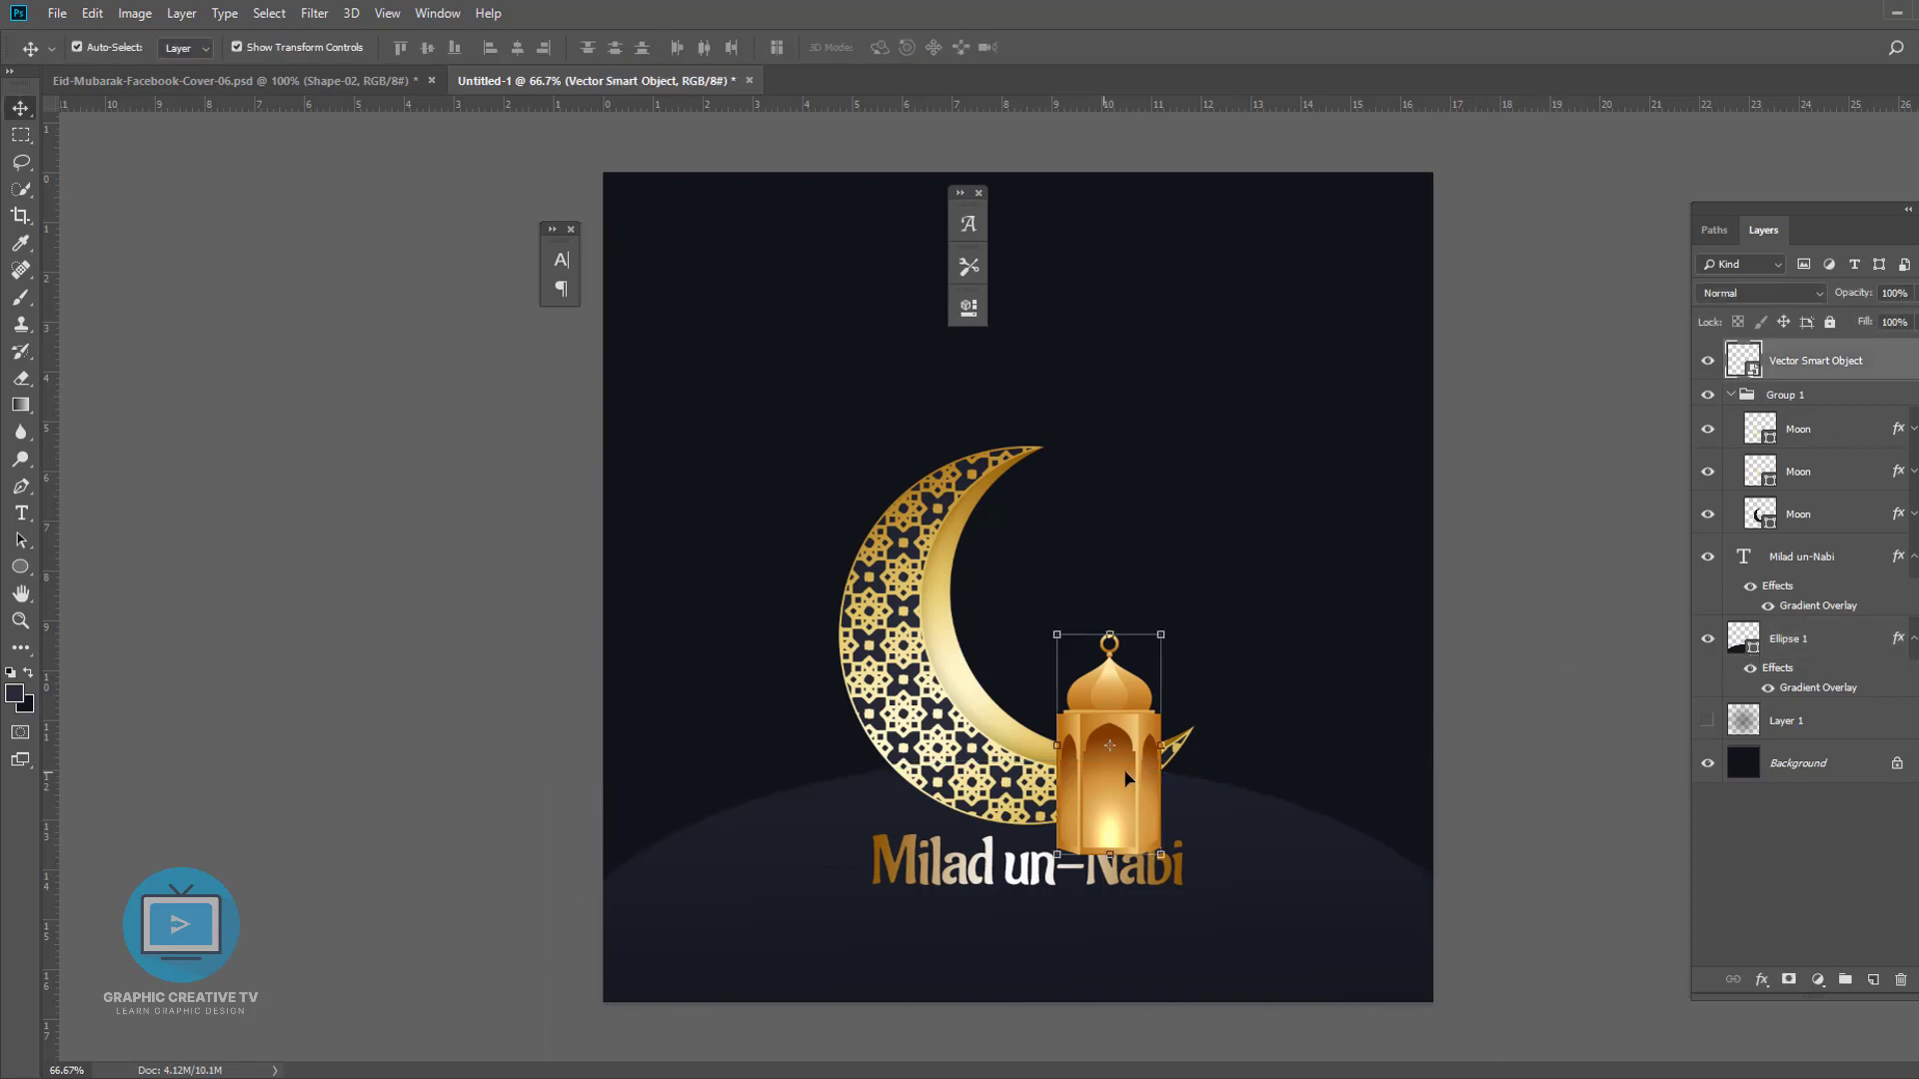
drag(1009, 870, 1008, 932)
- Reposition the moon and lantern lower so they sit on the hill
click(1103, 806)
shift+click(987, 783)
drag(987, 784, 987, 752)
click(1530, 797)
click(1124, 780)
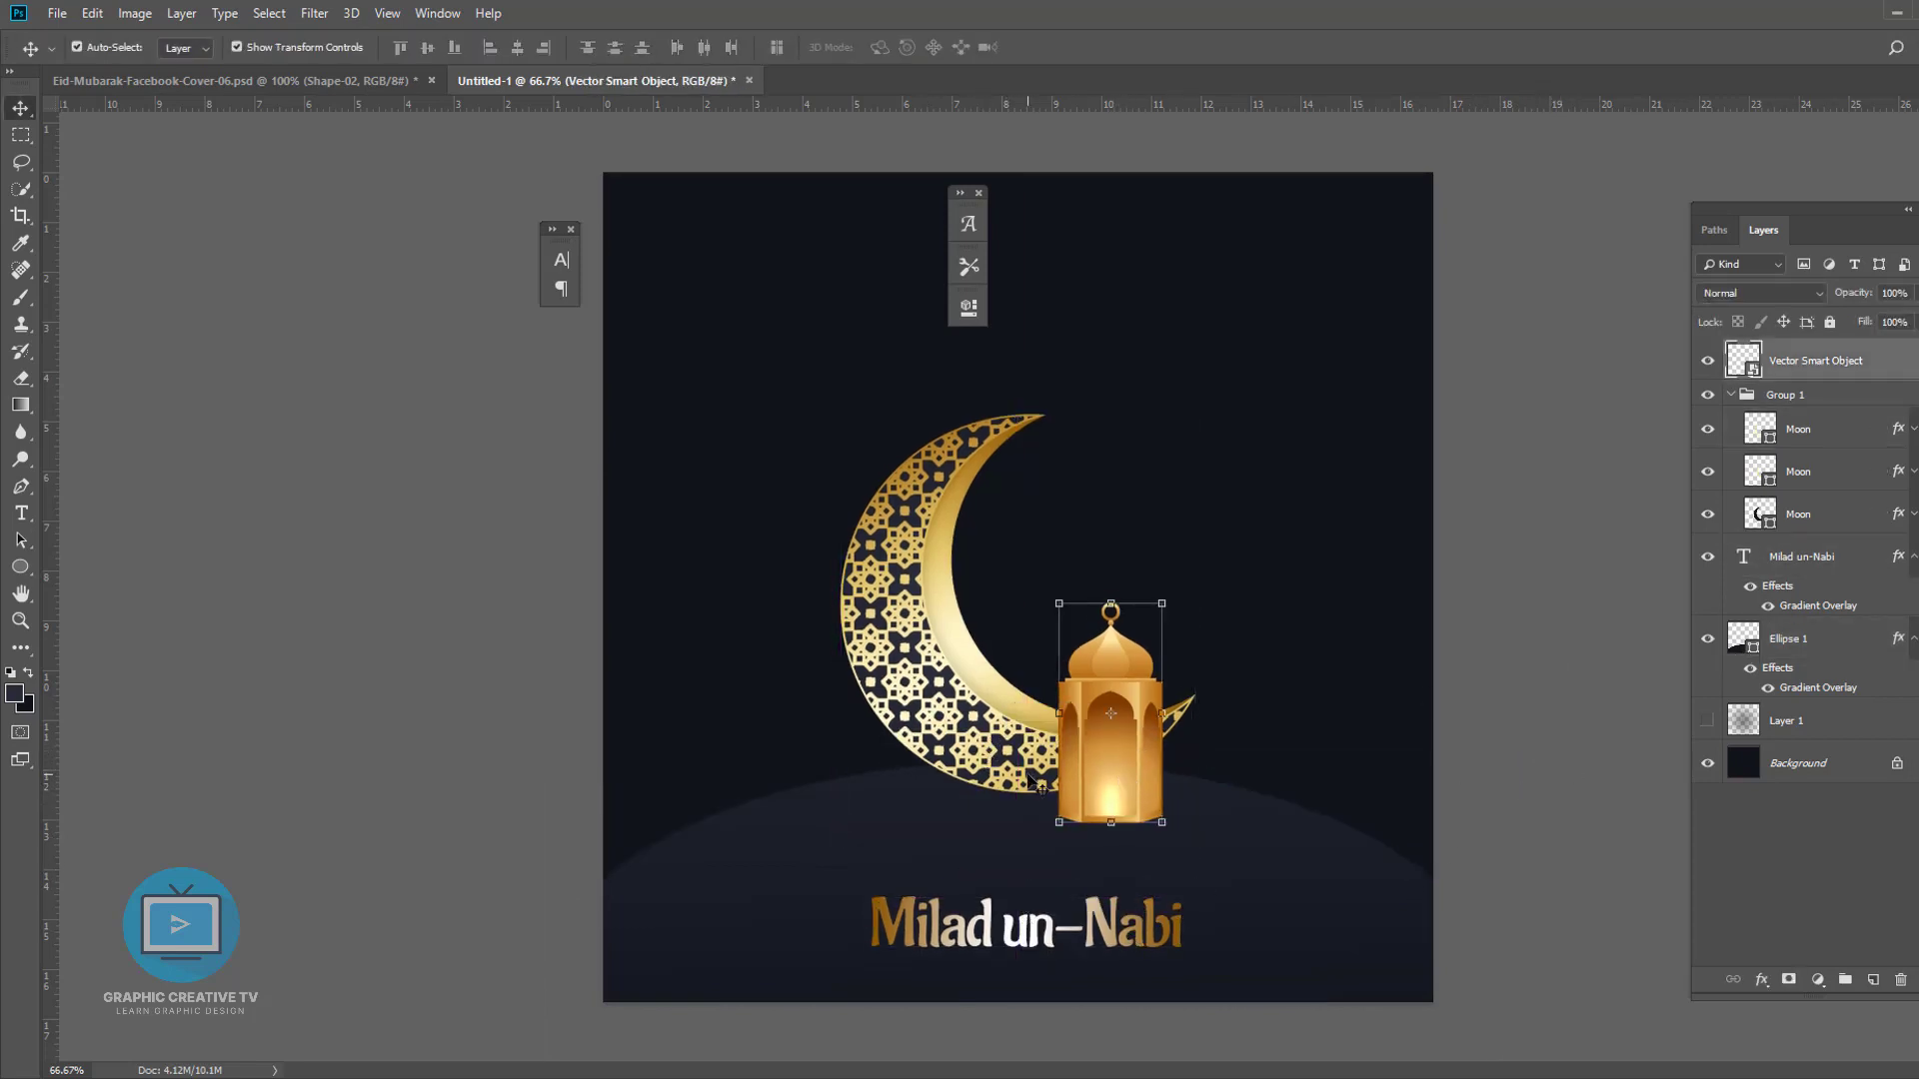
shift+click(1034, 775)
drag(1123, 689, 1119, 765)
- Move the Milad un-Nabi title to the top of the canvas above the moon
click(1157, 941)
drag(1156, 942, 1147, 368)
click(1108, 868)
click(1032, 842)
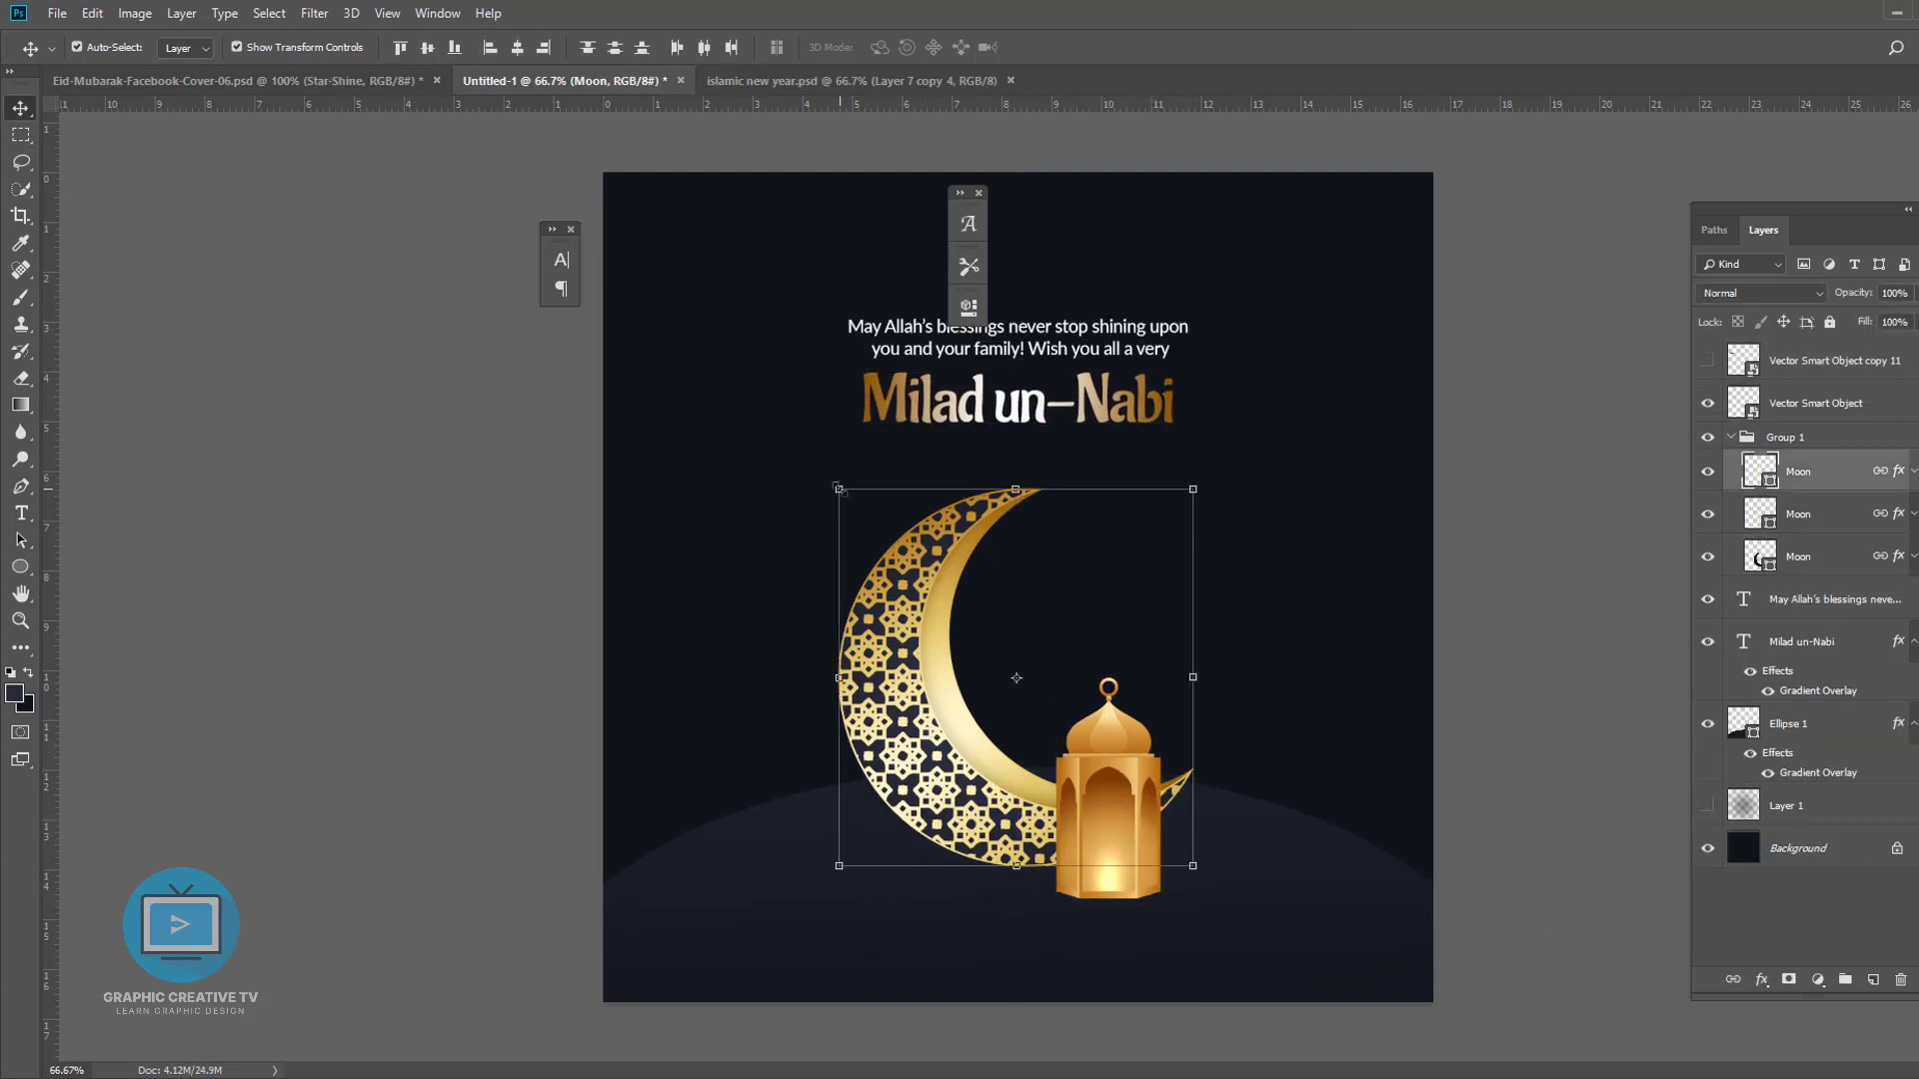
- Nudge the moon and lantern group slightly up and to the left
click(1563, 821)
click(1105, 829)
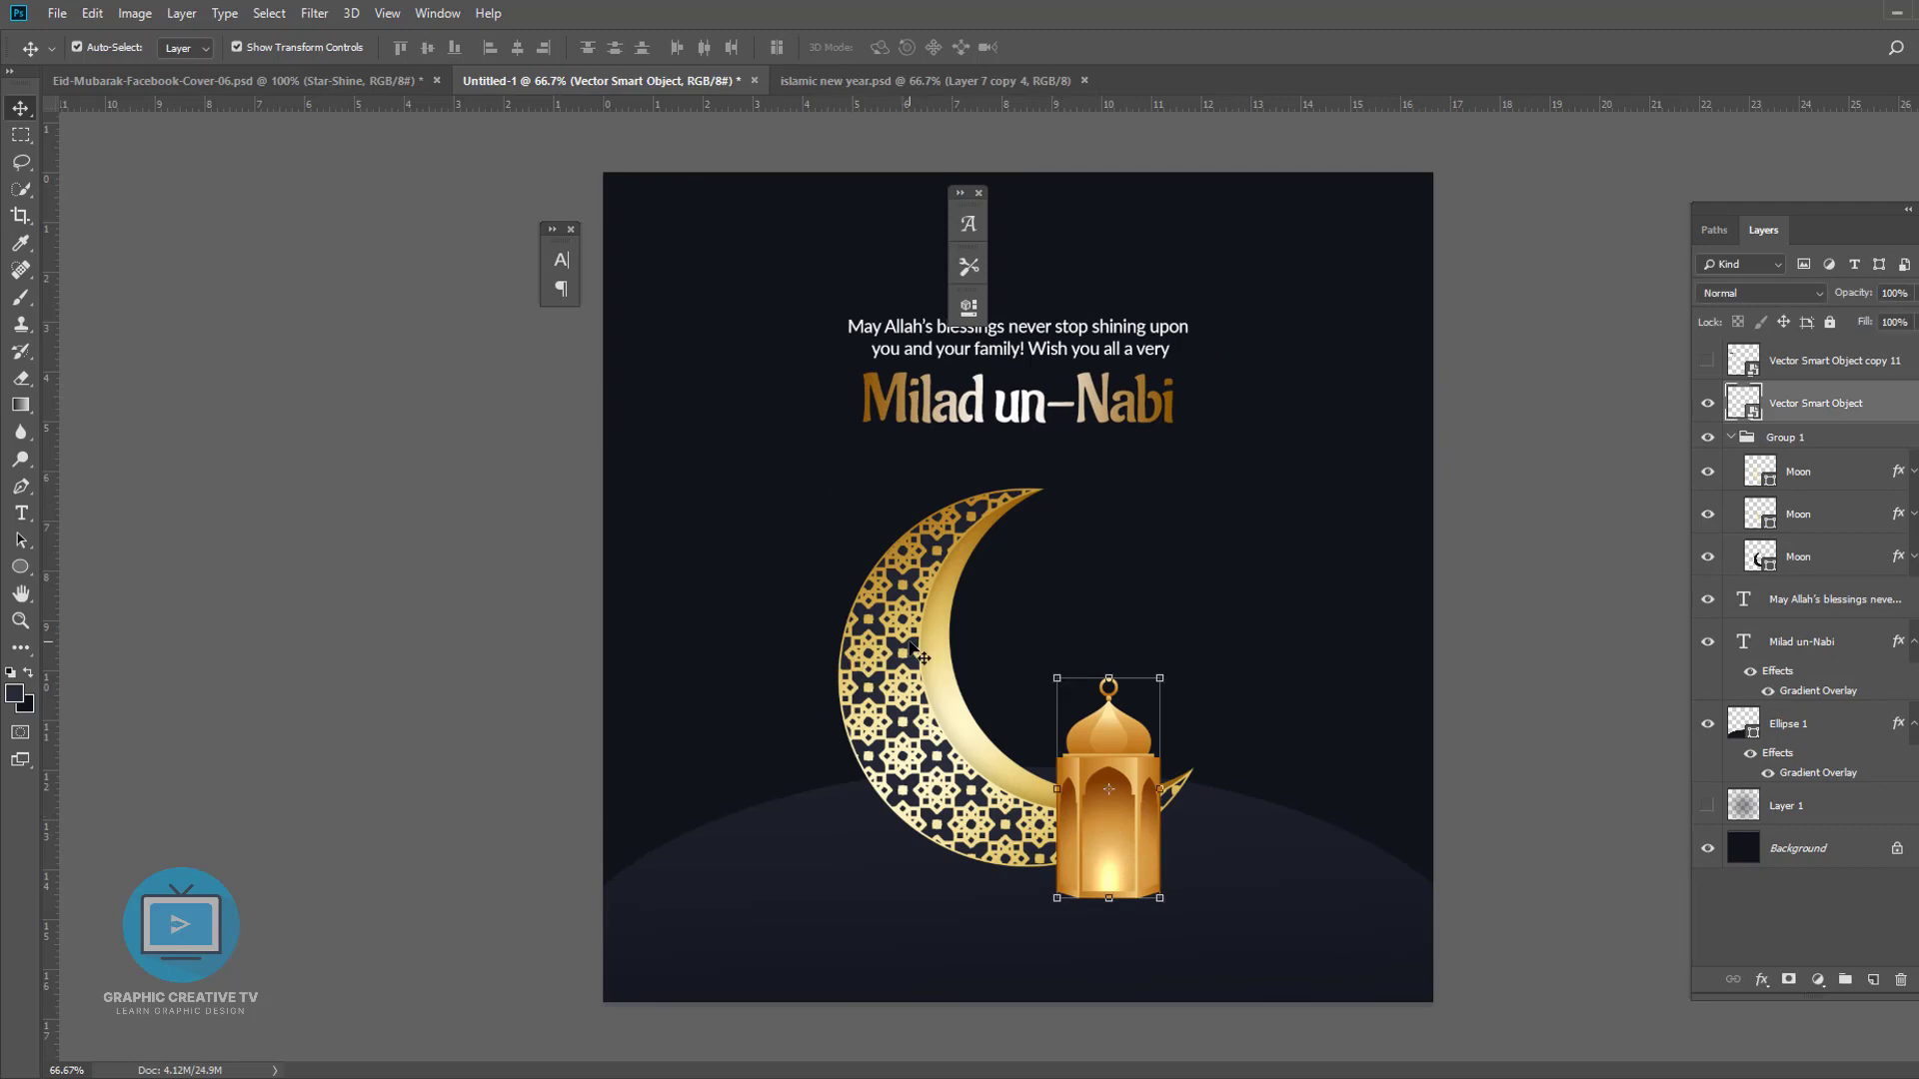
shift+click(892, 625)
drag(838, 488, 829, 480)
key(Return)
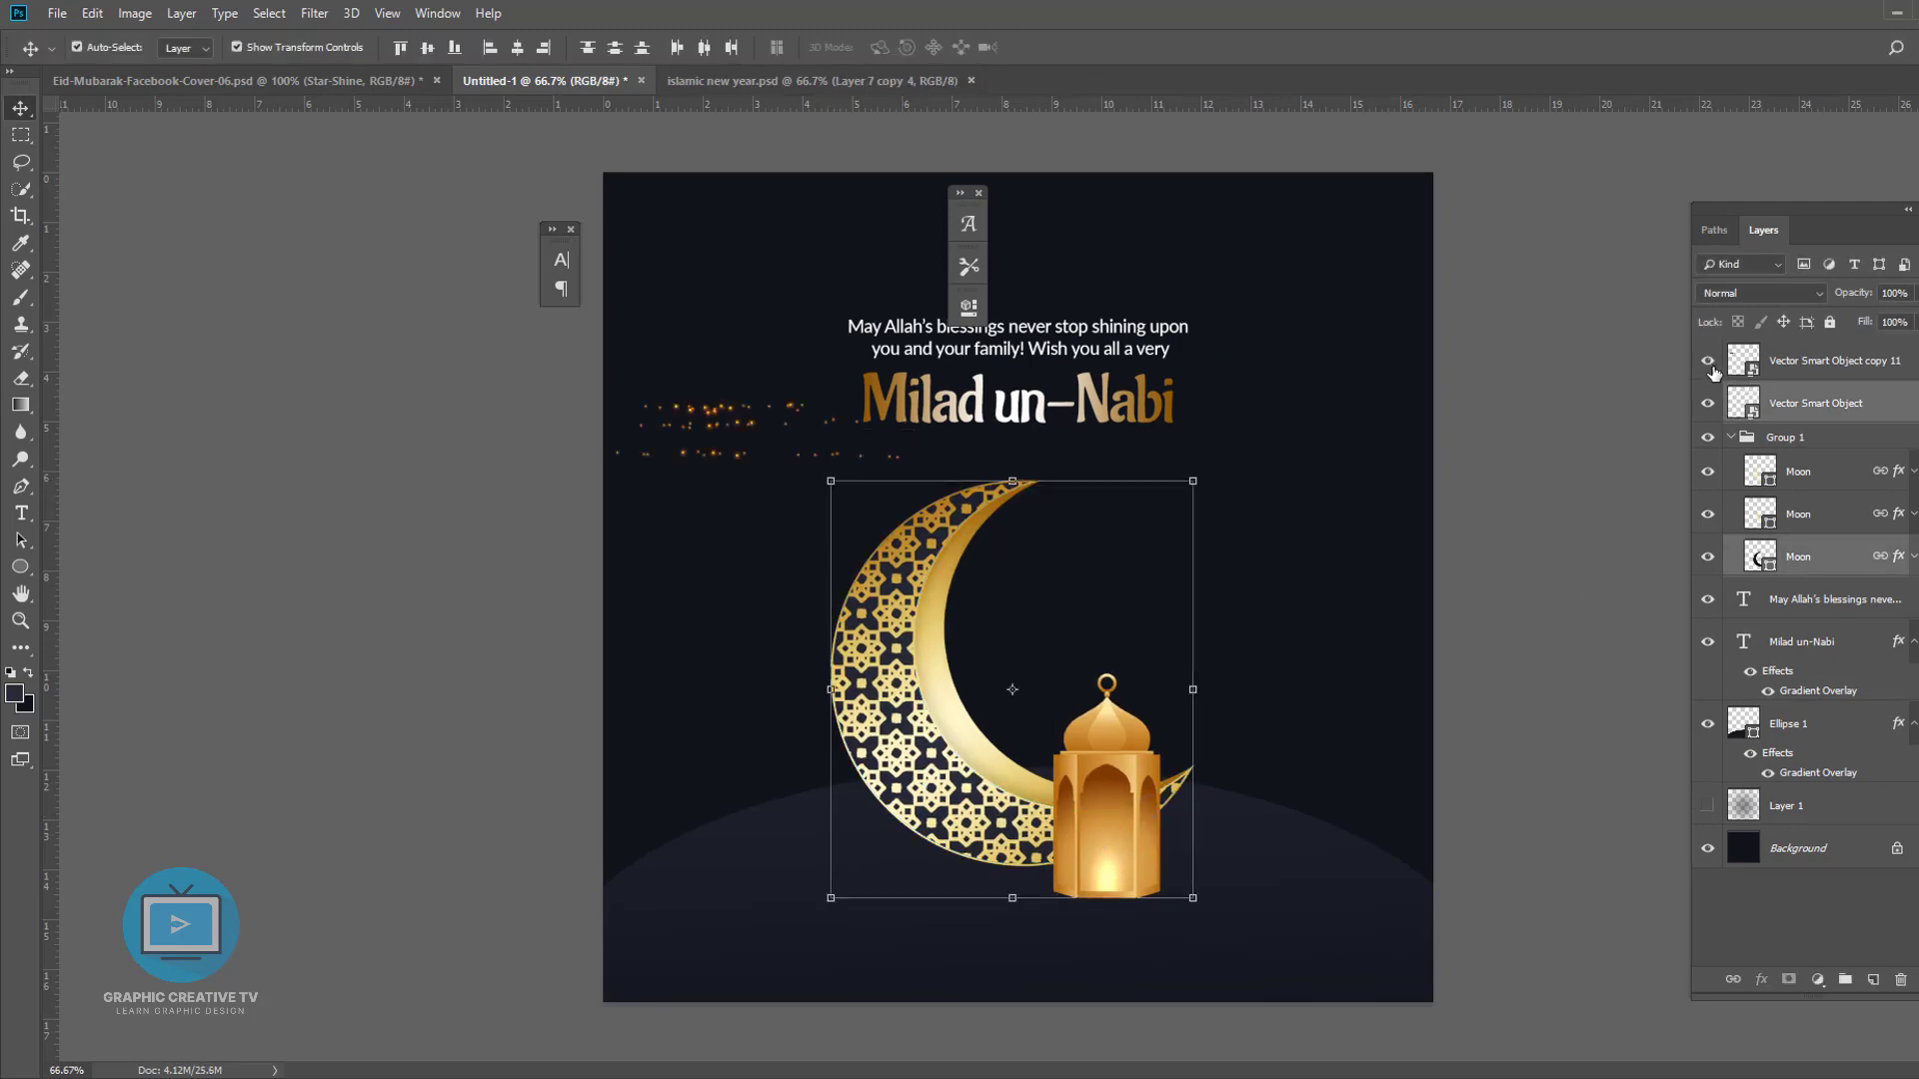
- Duplicate the sparkle particles to the top and bottom edges of the canvas and shift the original sparkles left
click(711, 408)
drag(711, 408, 1426, 193)
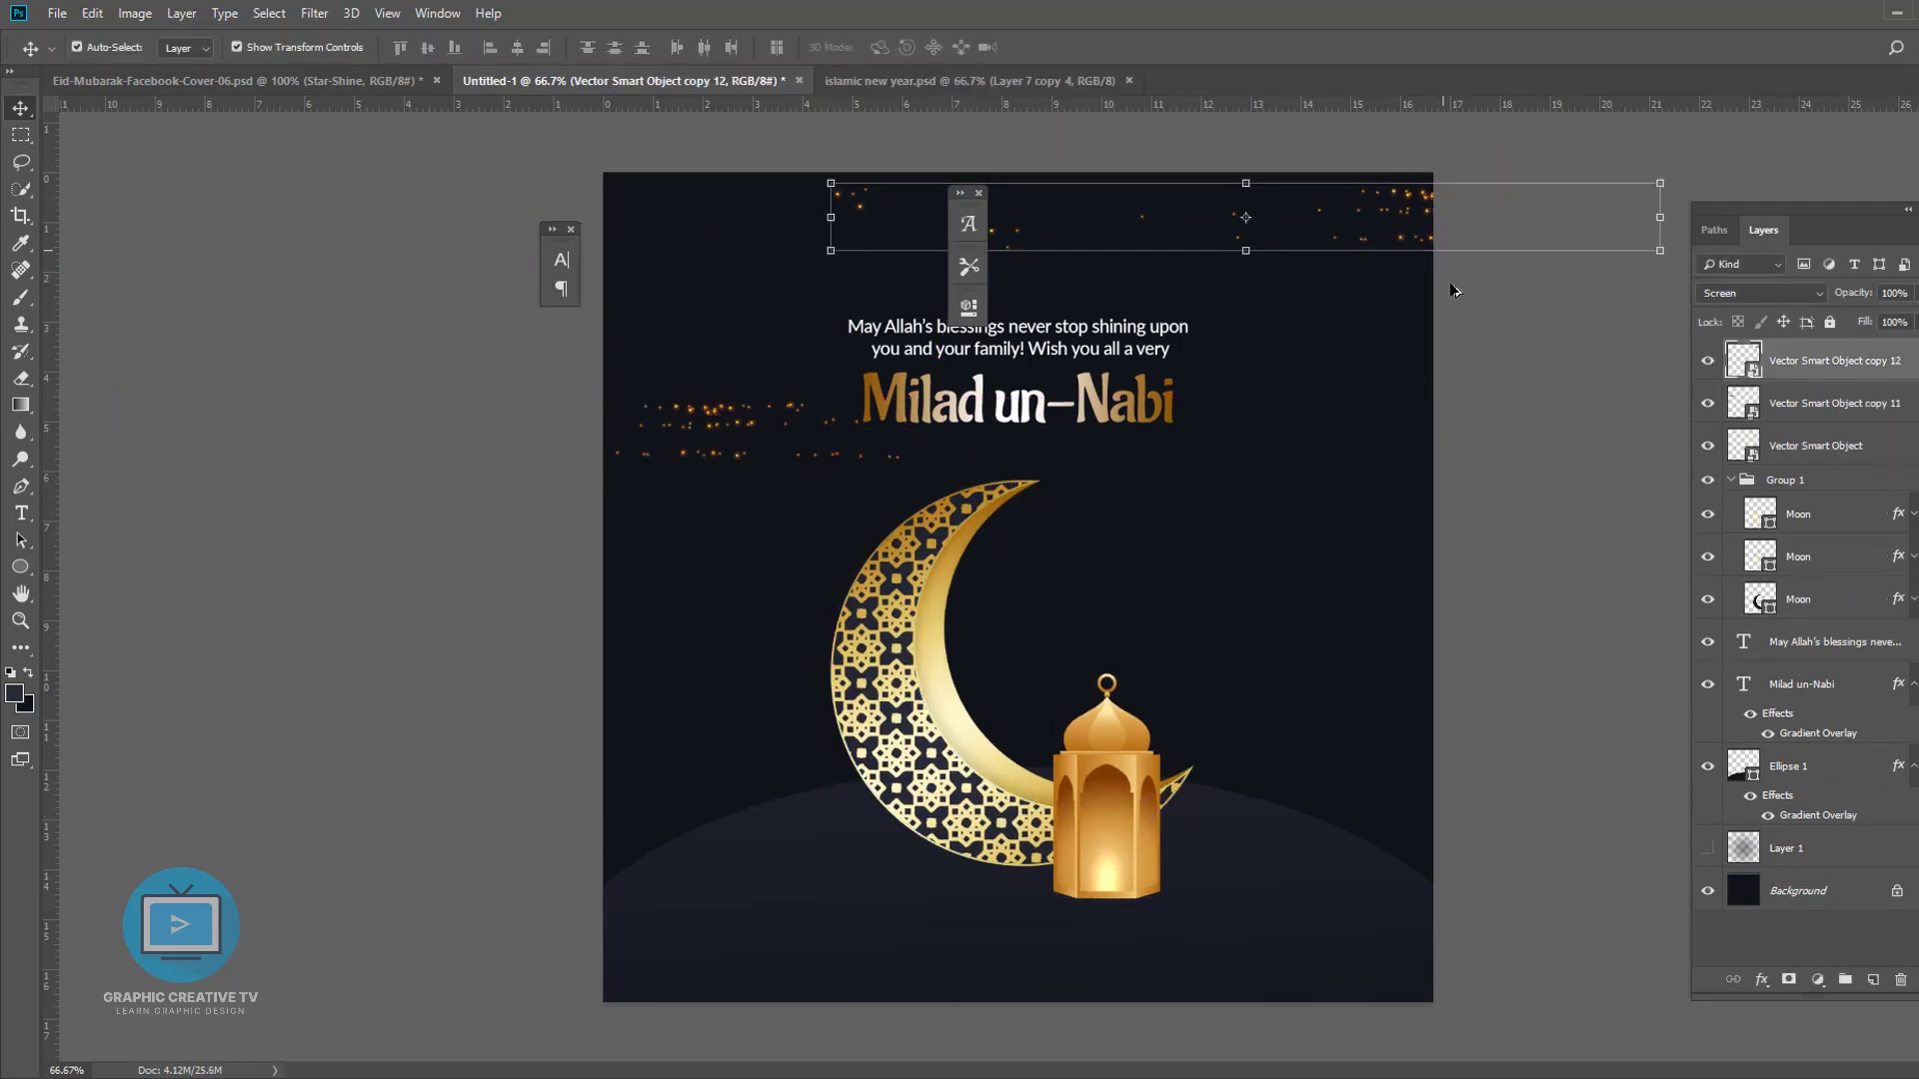
click(1454, 290)
drag(702, 422, 1187, 992)
click(664, 510)
drag(710, 425, 649, 424)
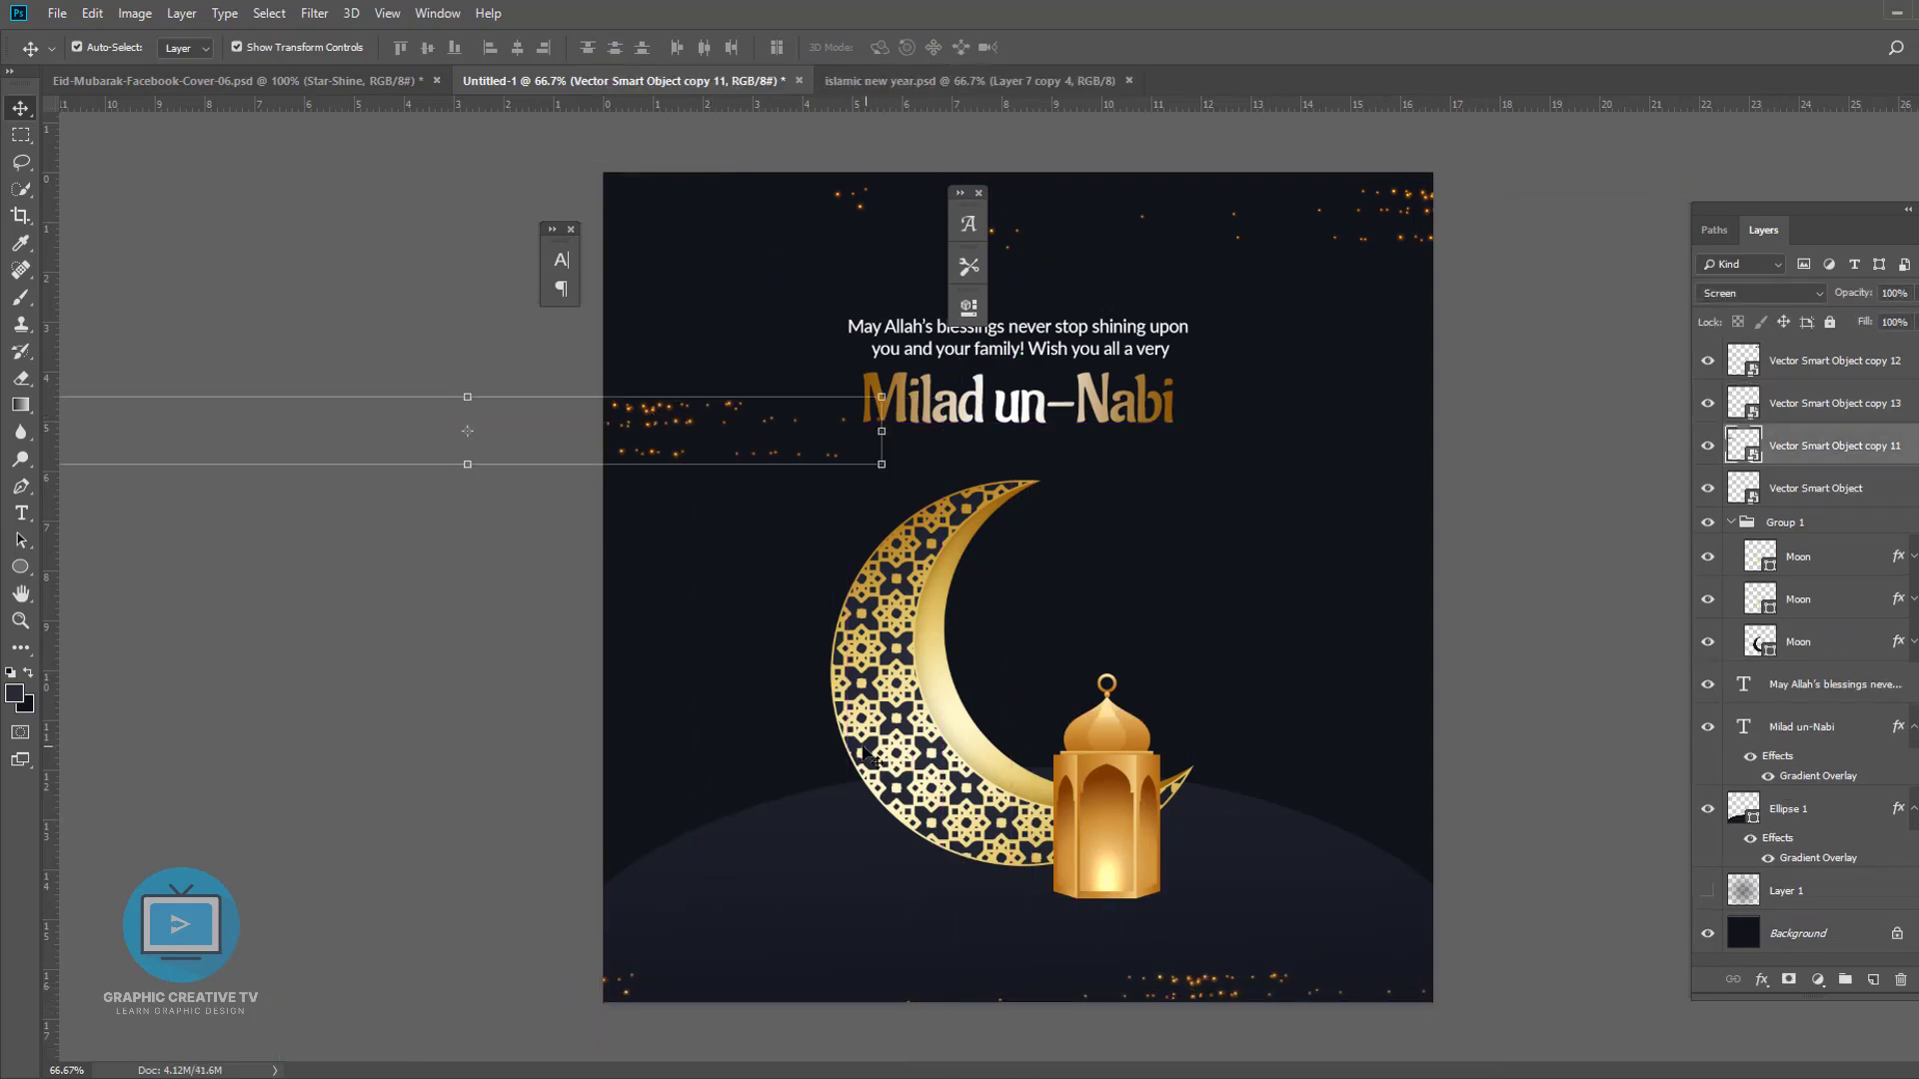
- Duplicate the moon group and merge the copy into a single layer
click(901, 733)
click(1482, 834)
click(1119, 848)
click(1540, 926)
click(1025, 851)
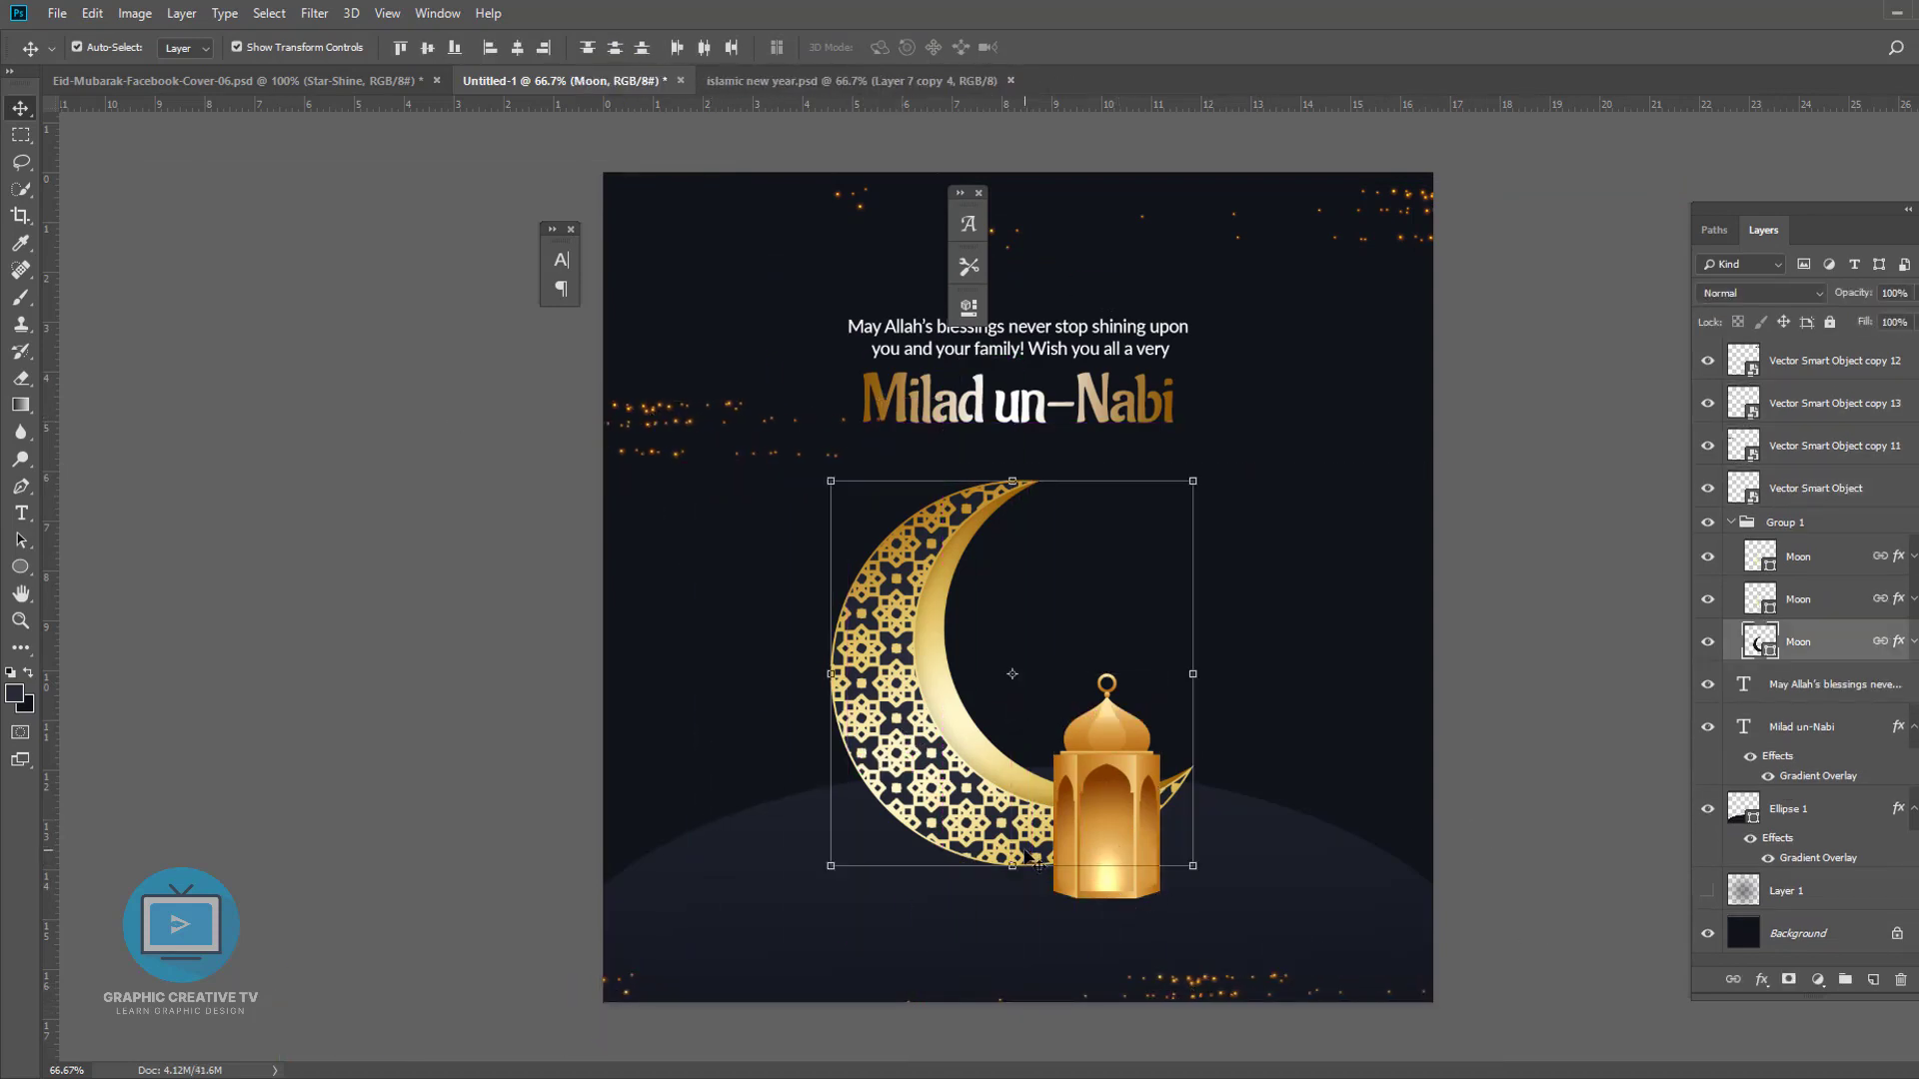
click(1047, 708)
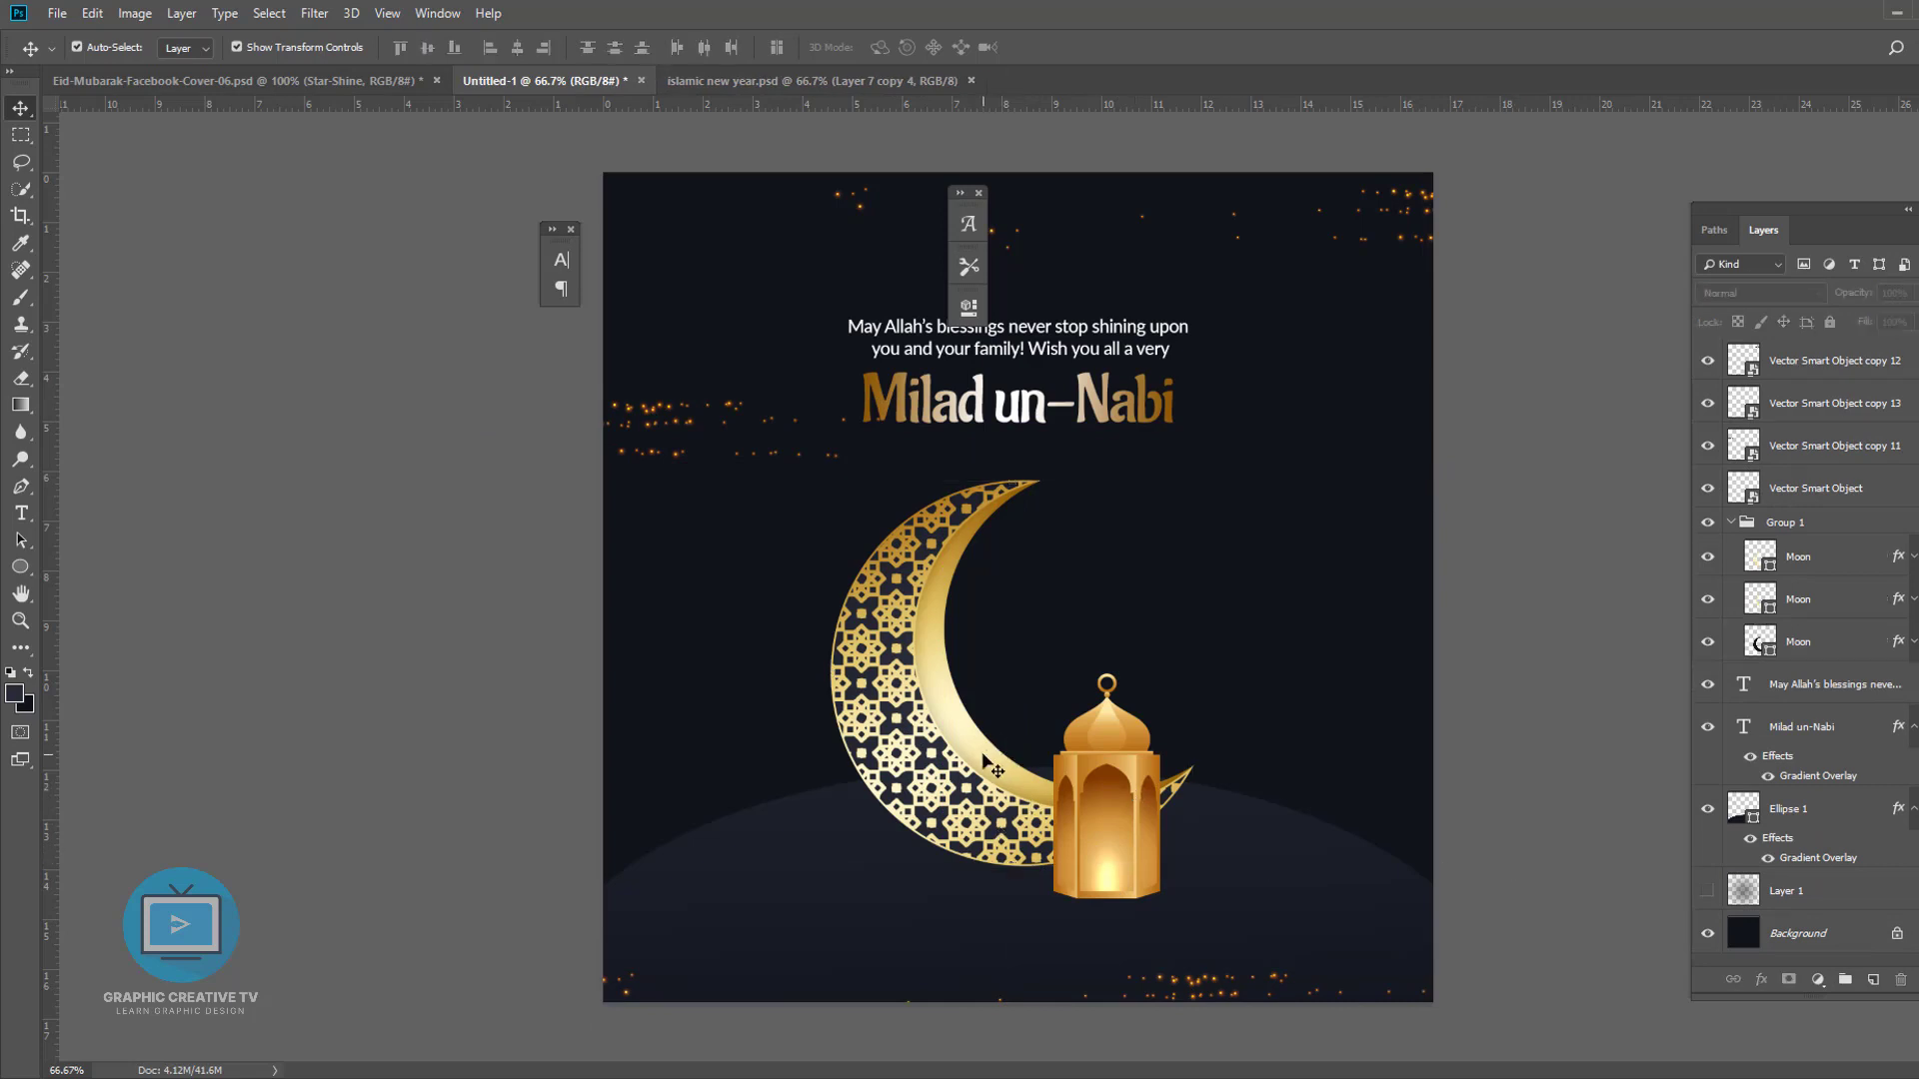
click(985, 758)
click(1732, 525)
click(1789, 529)
key(ctrl+j)
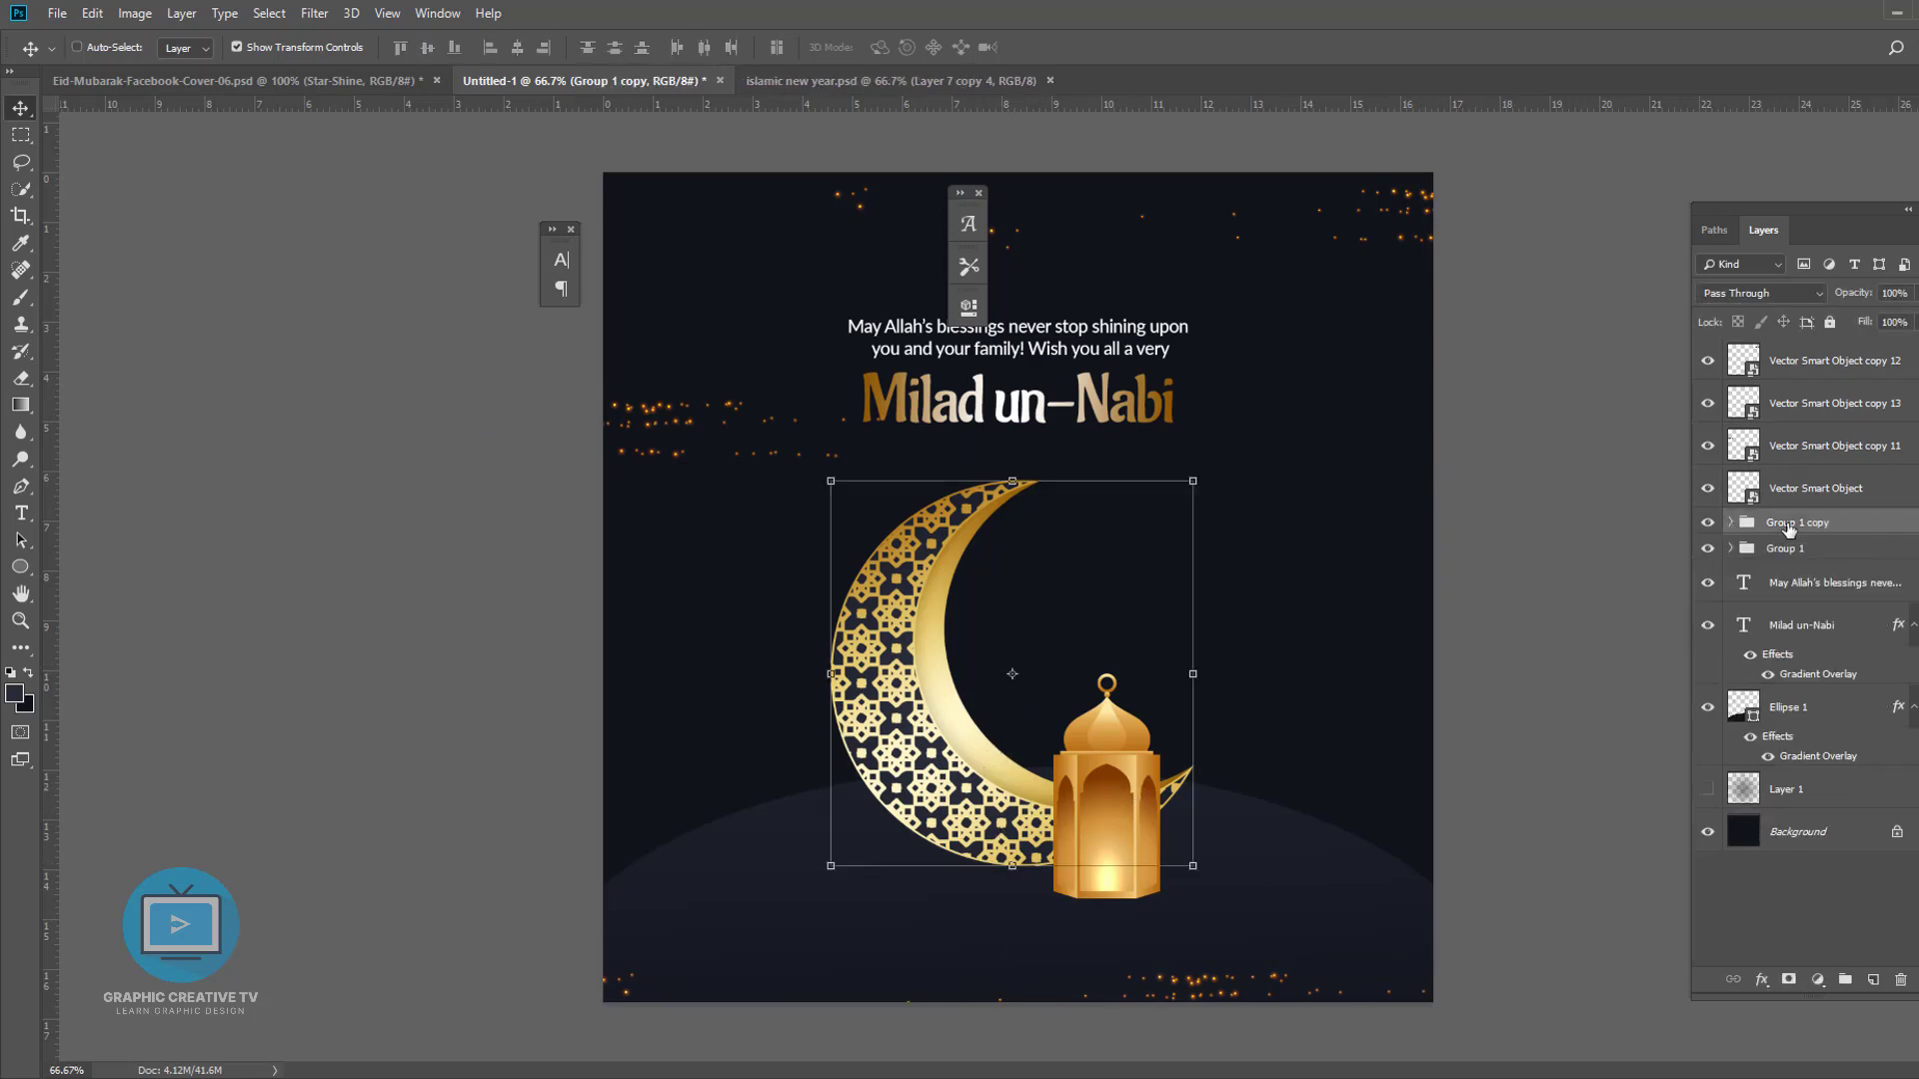
key(ctrl+e)
right_click(1789, 530)
click(1814, 533)
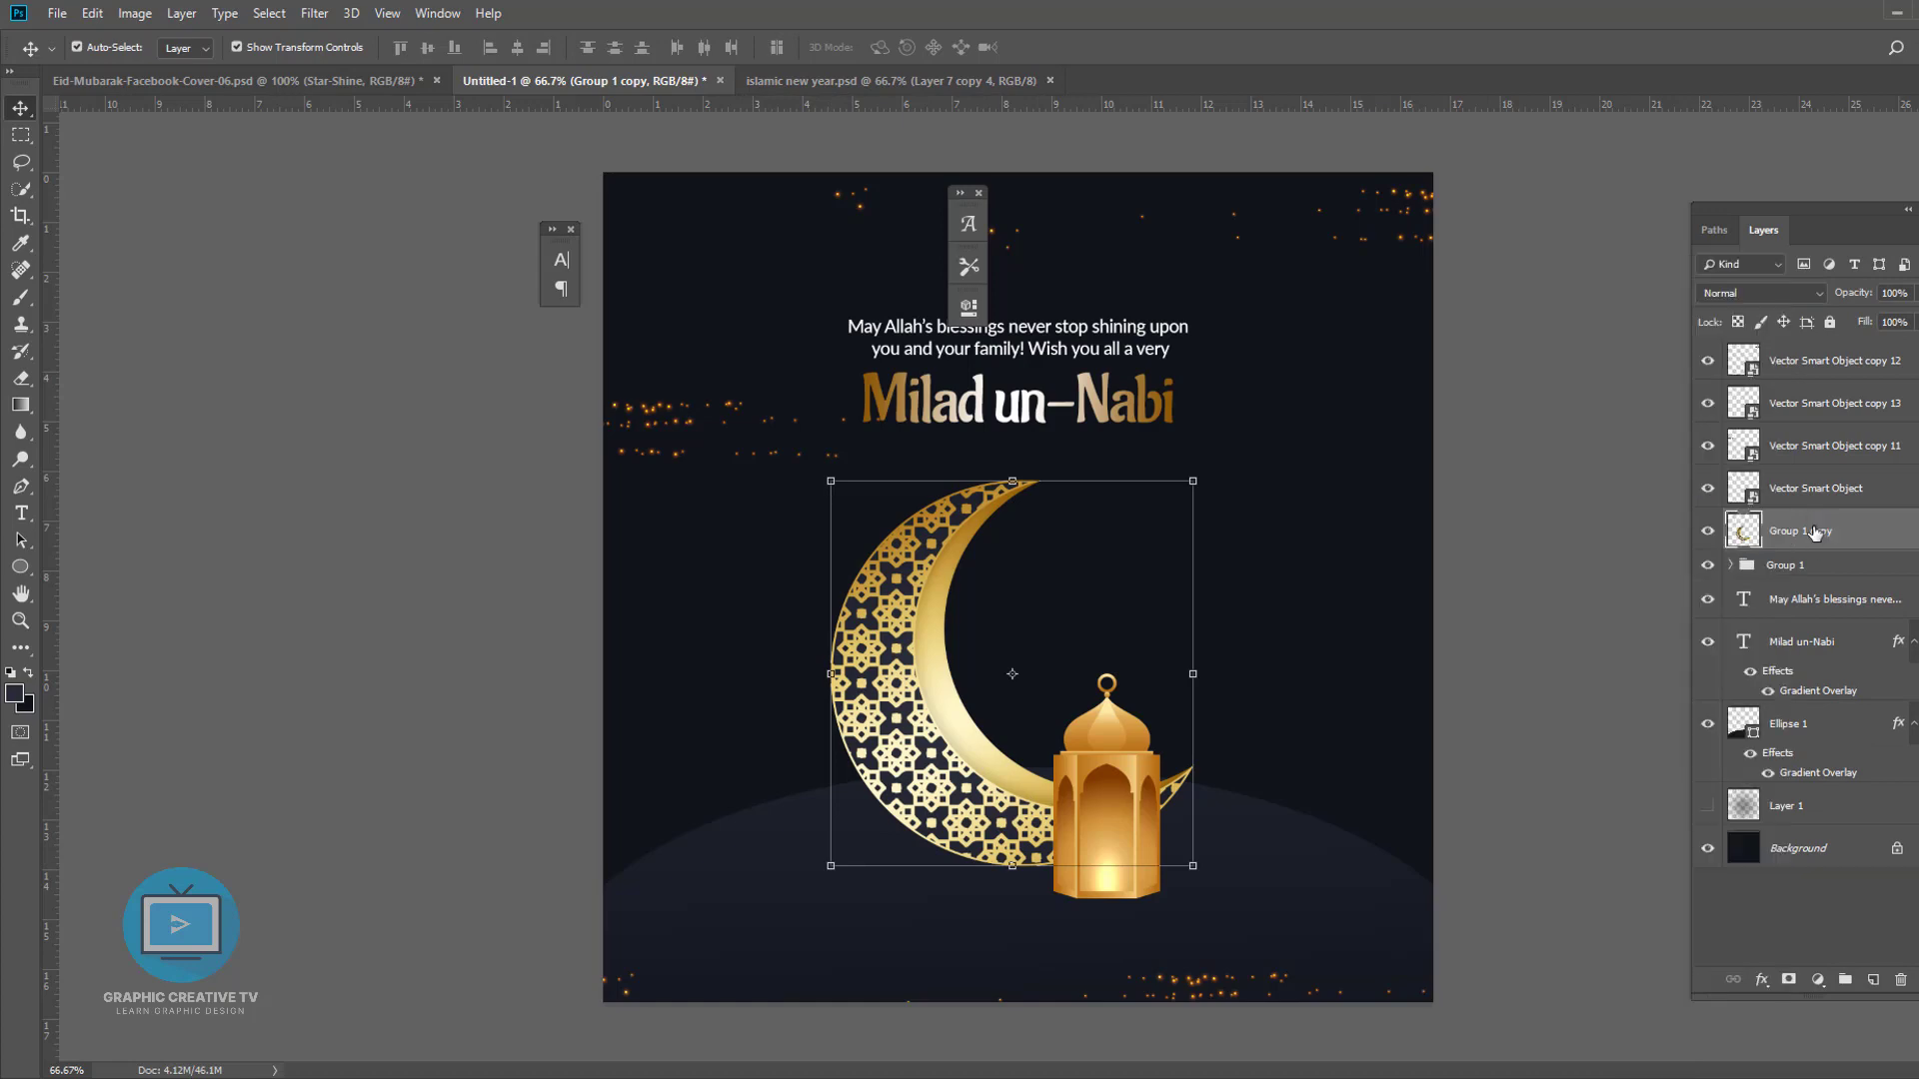
right_click(1852, 539)
click(1680, 608)
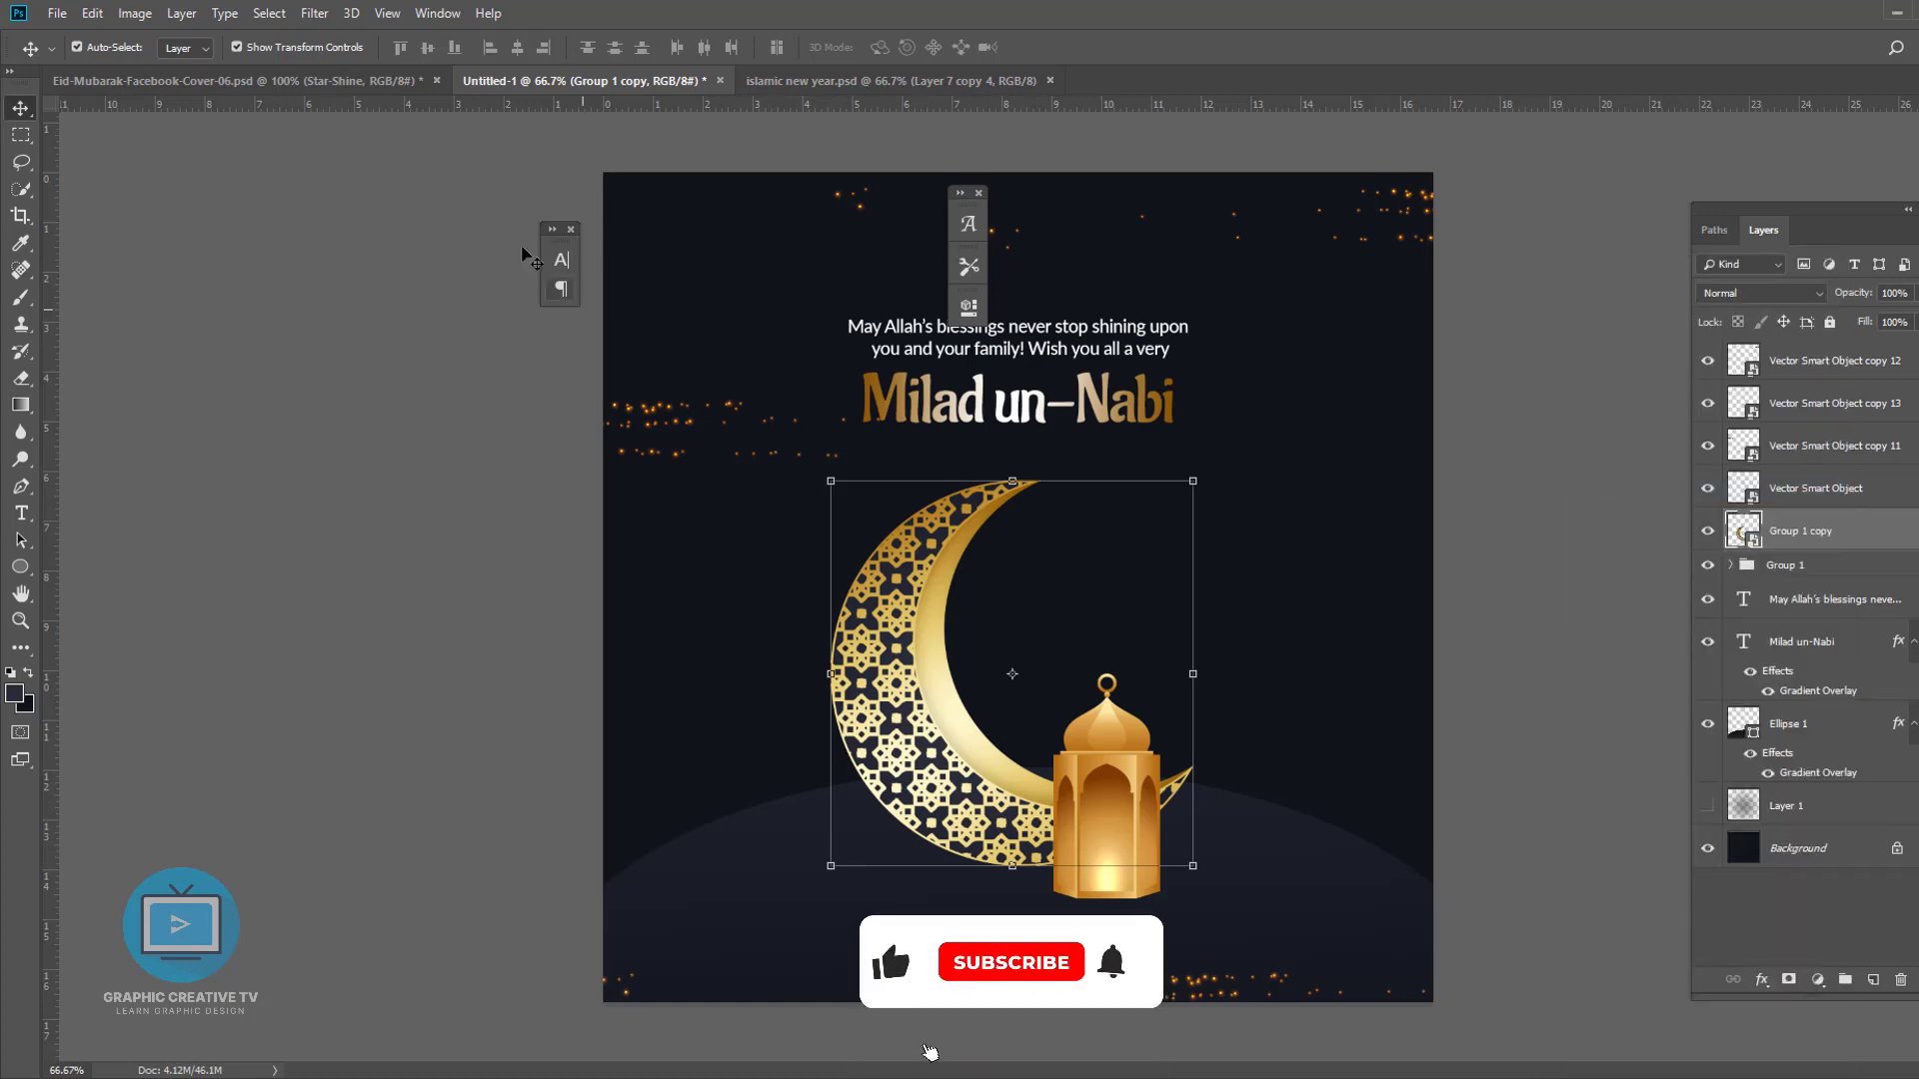
- Try flipping the merged moon copy vertically below the original as a reflection, then undo the transform
key(ctrl+t)
right_click(915, 637)
click(999, 893)
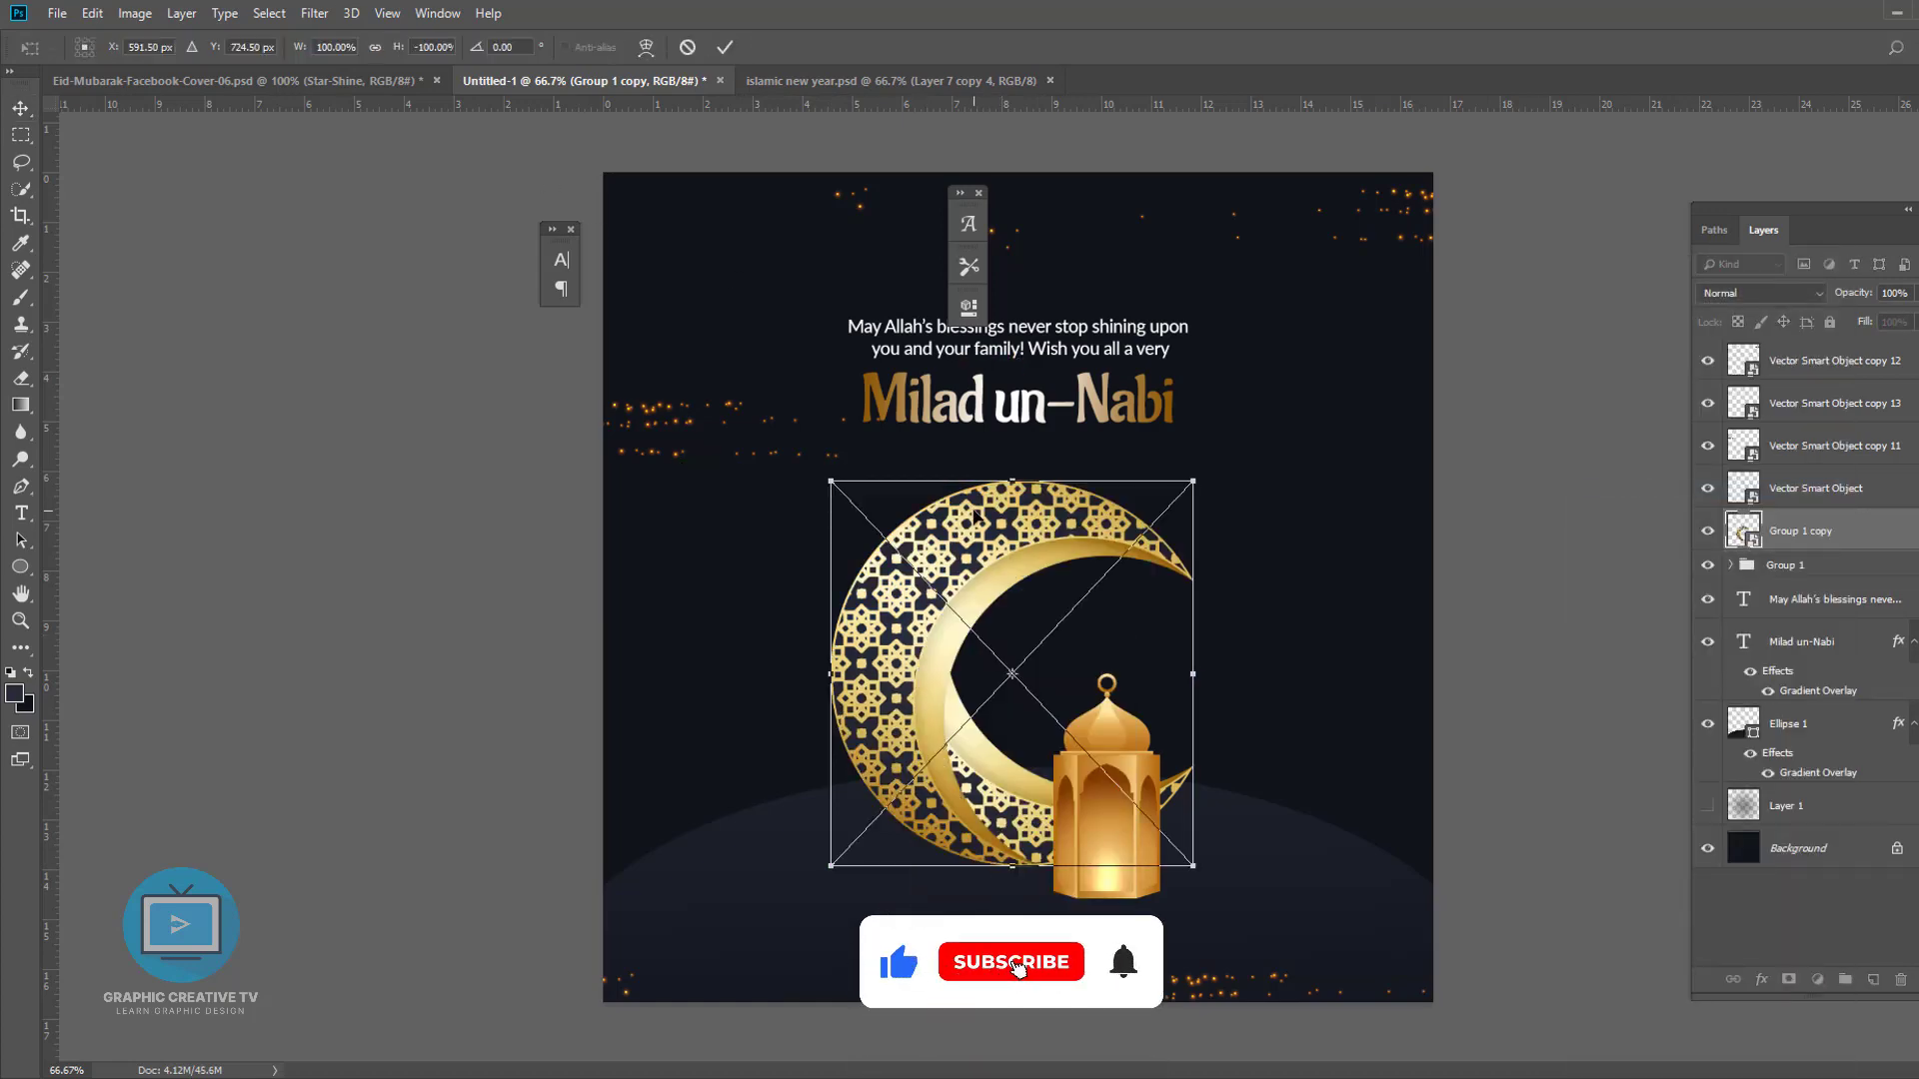
drag(973, 512, 1015, 908)
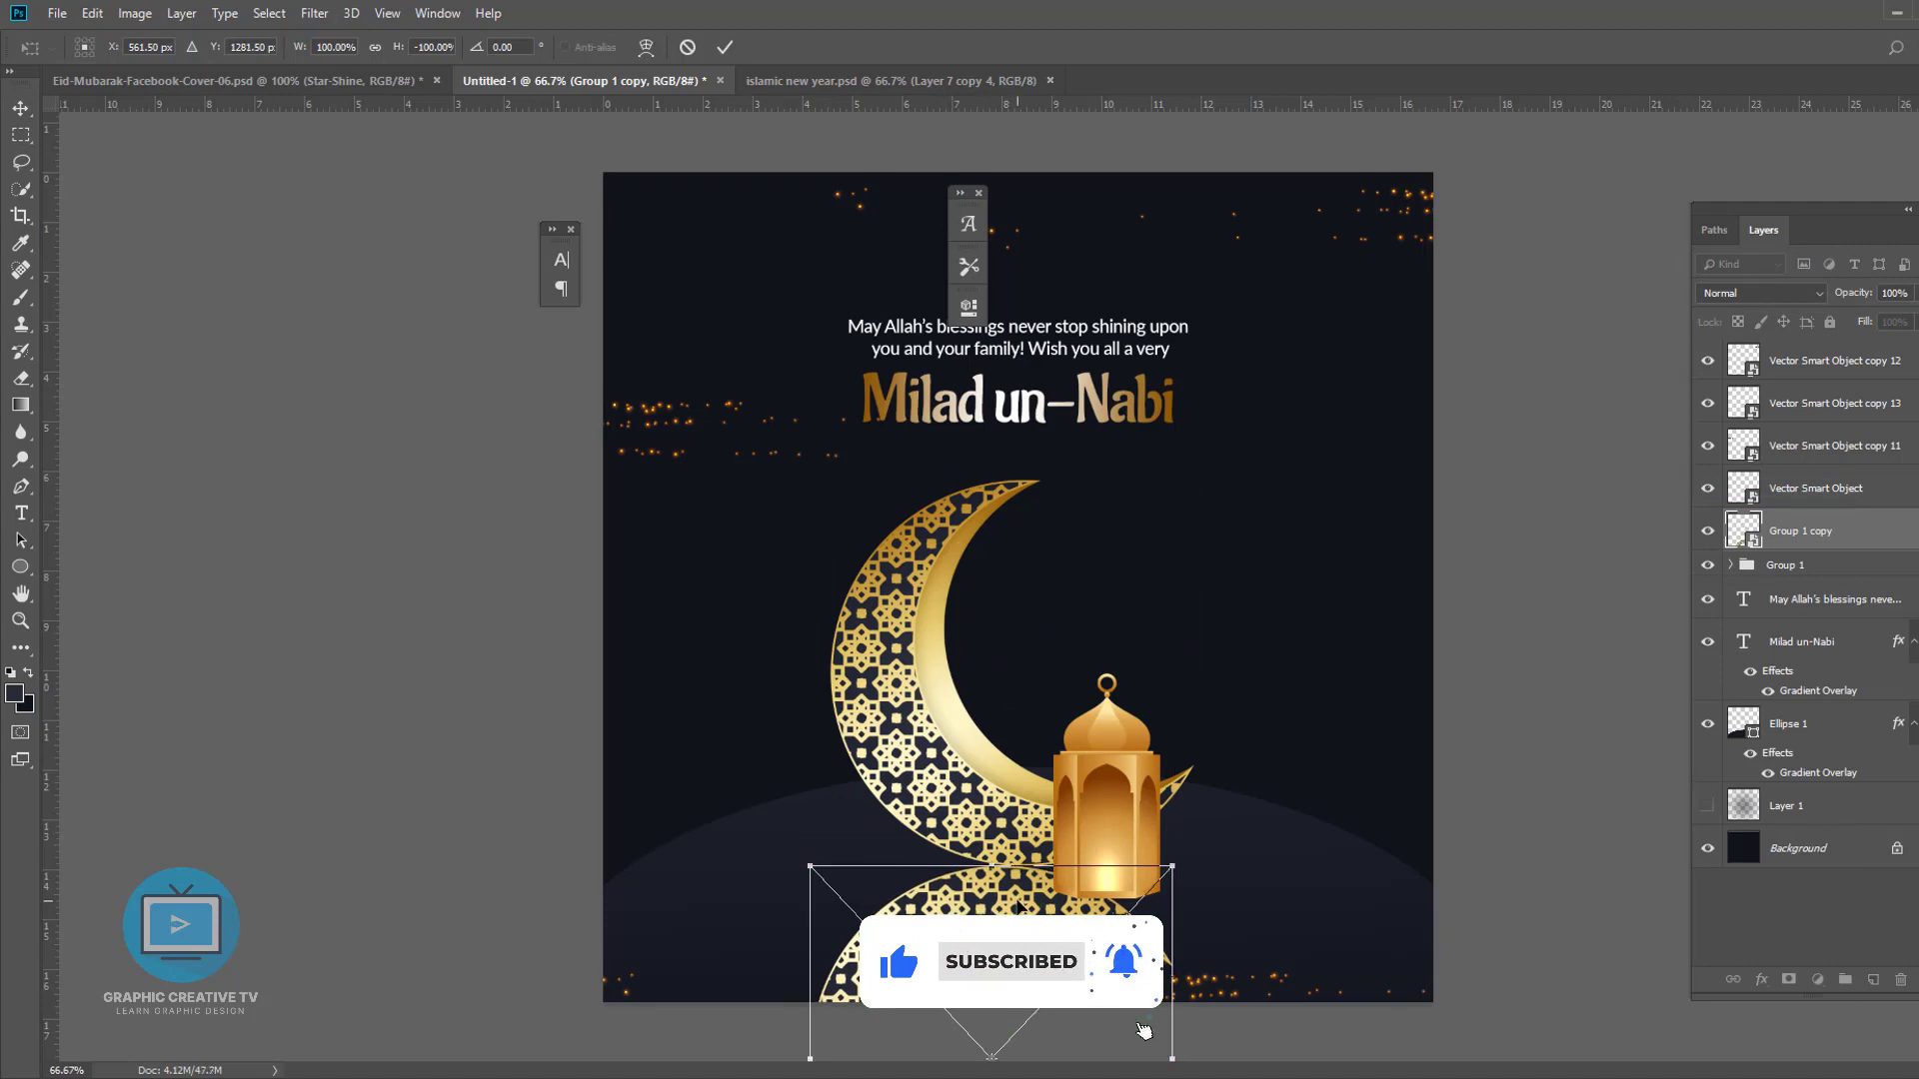
key(Return)
click(1099, 855)
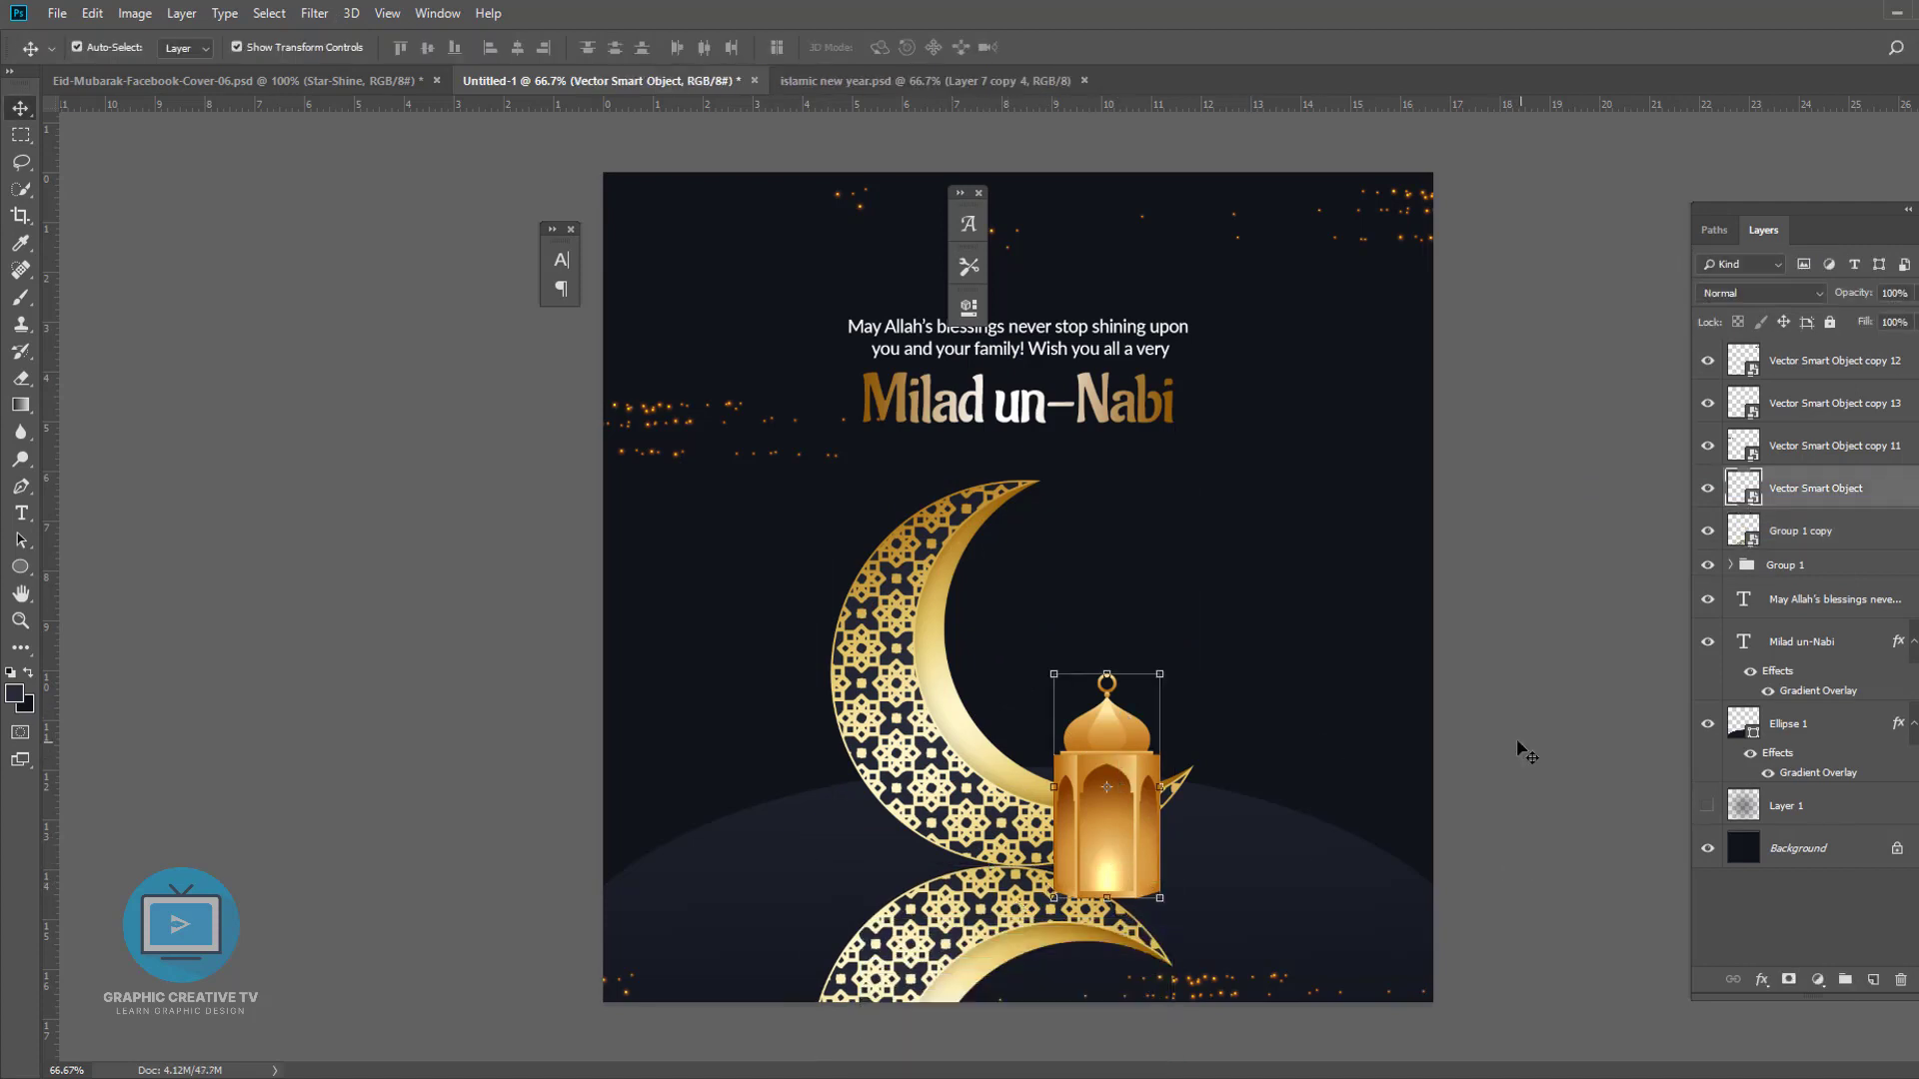
key(ctrl+z)
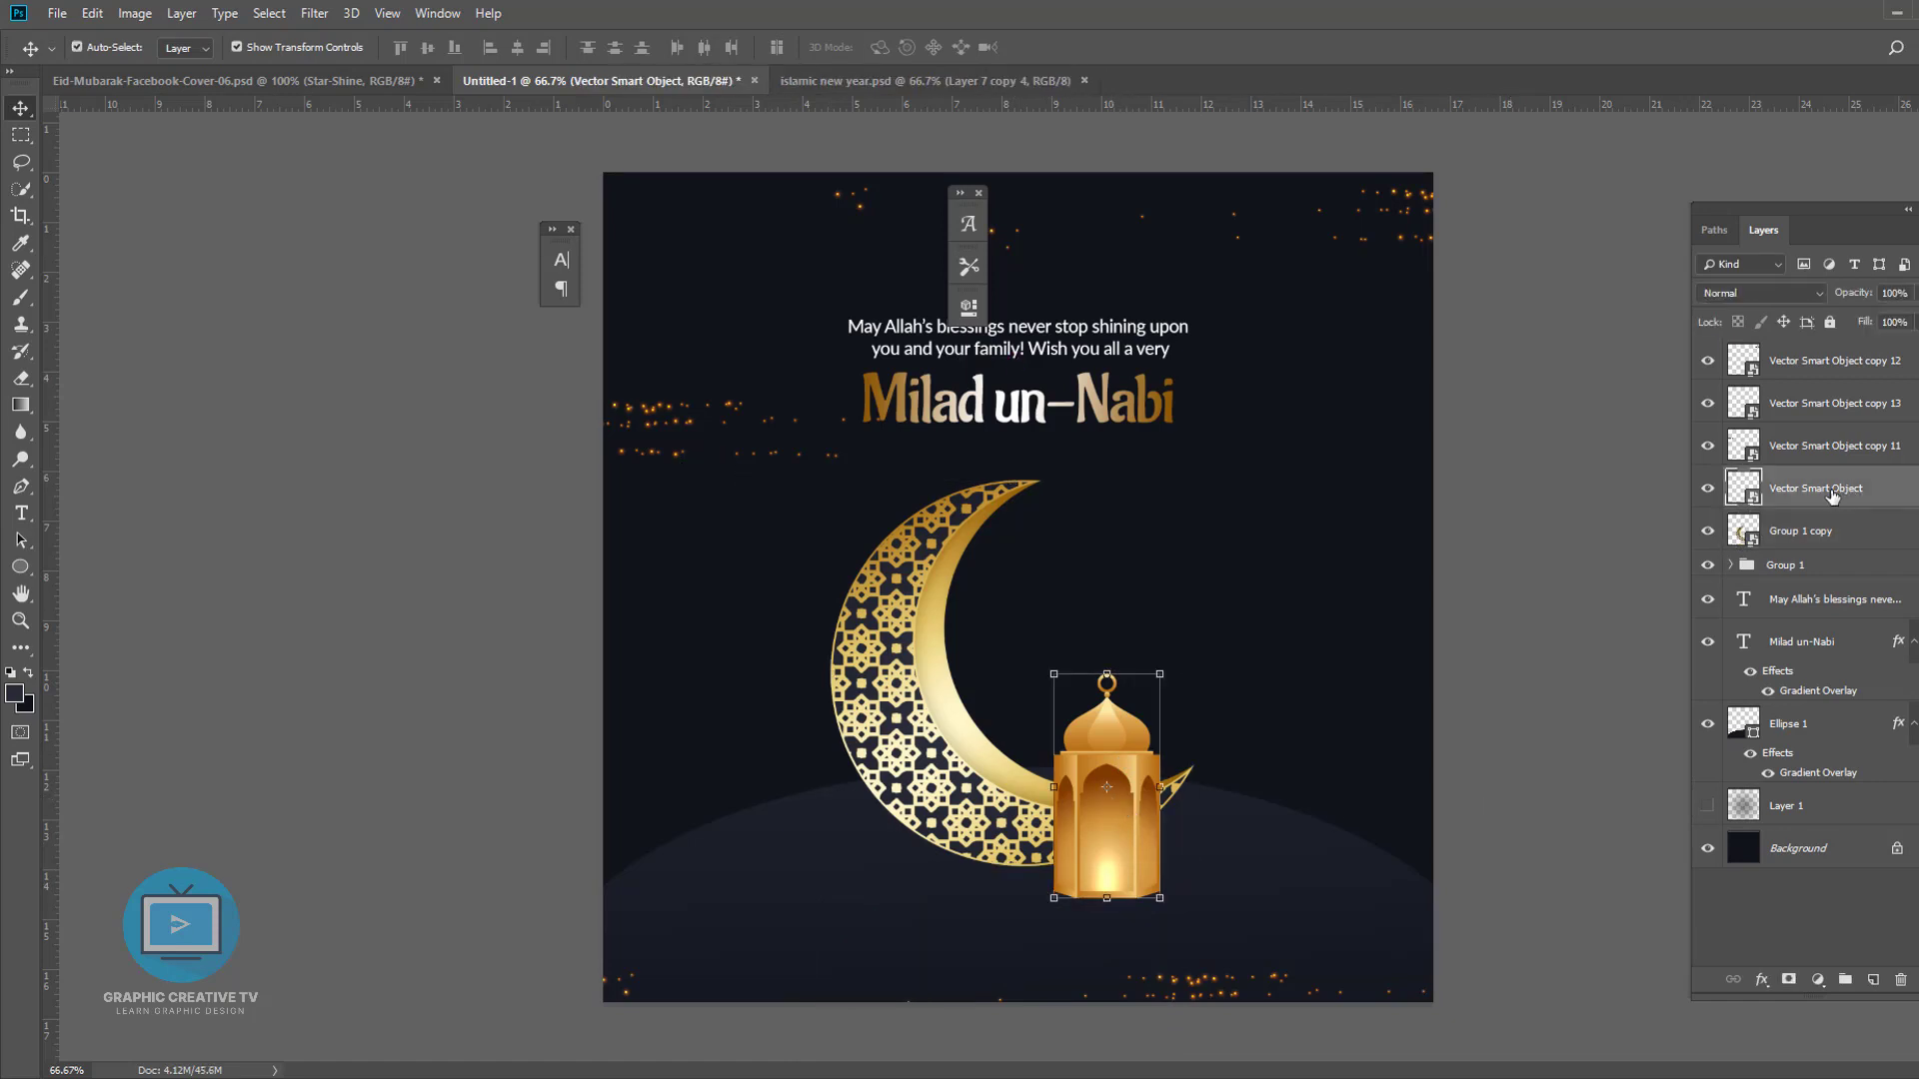
- Delete the merged moon copy, move the lantern into the moon group, then duplicate the group and merge the copy
click(1794, 528)
key(Delete)
drag(1797, 490, 1795, 524)
key(ctrl+j)
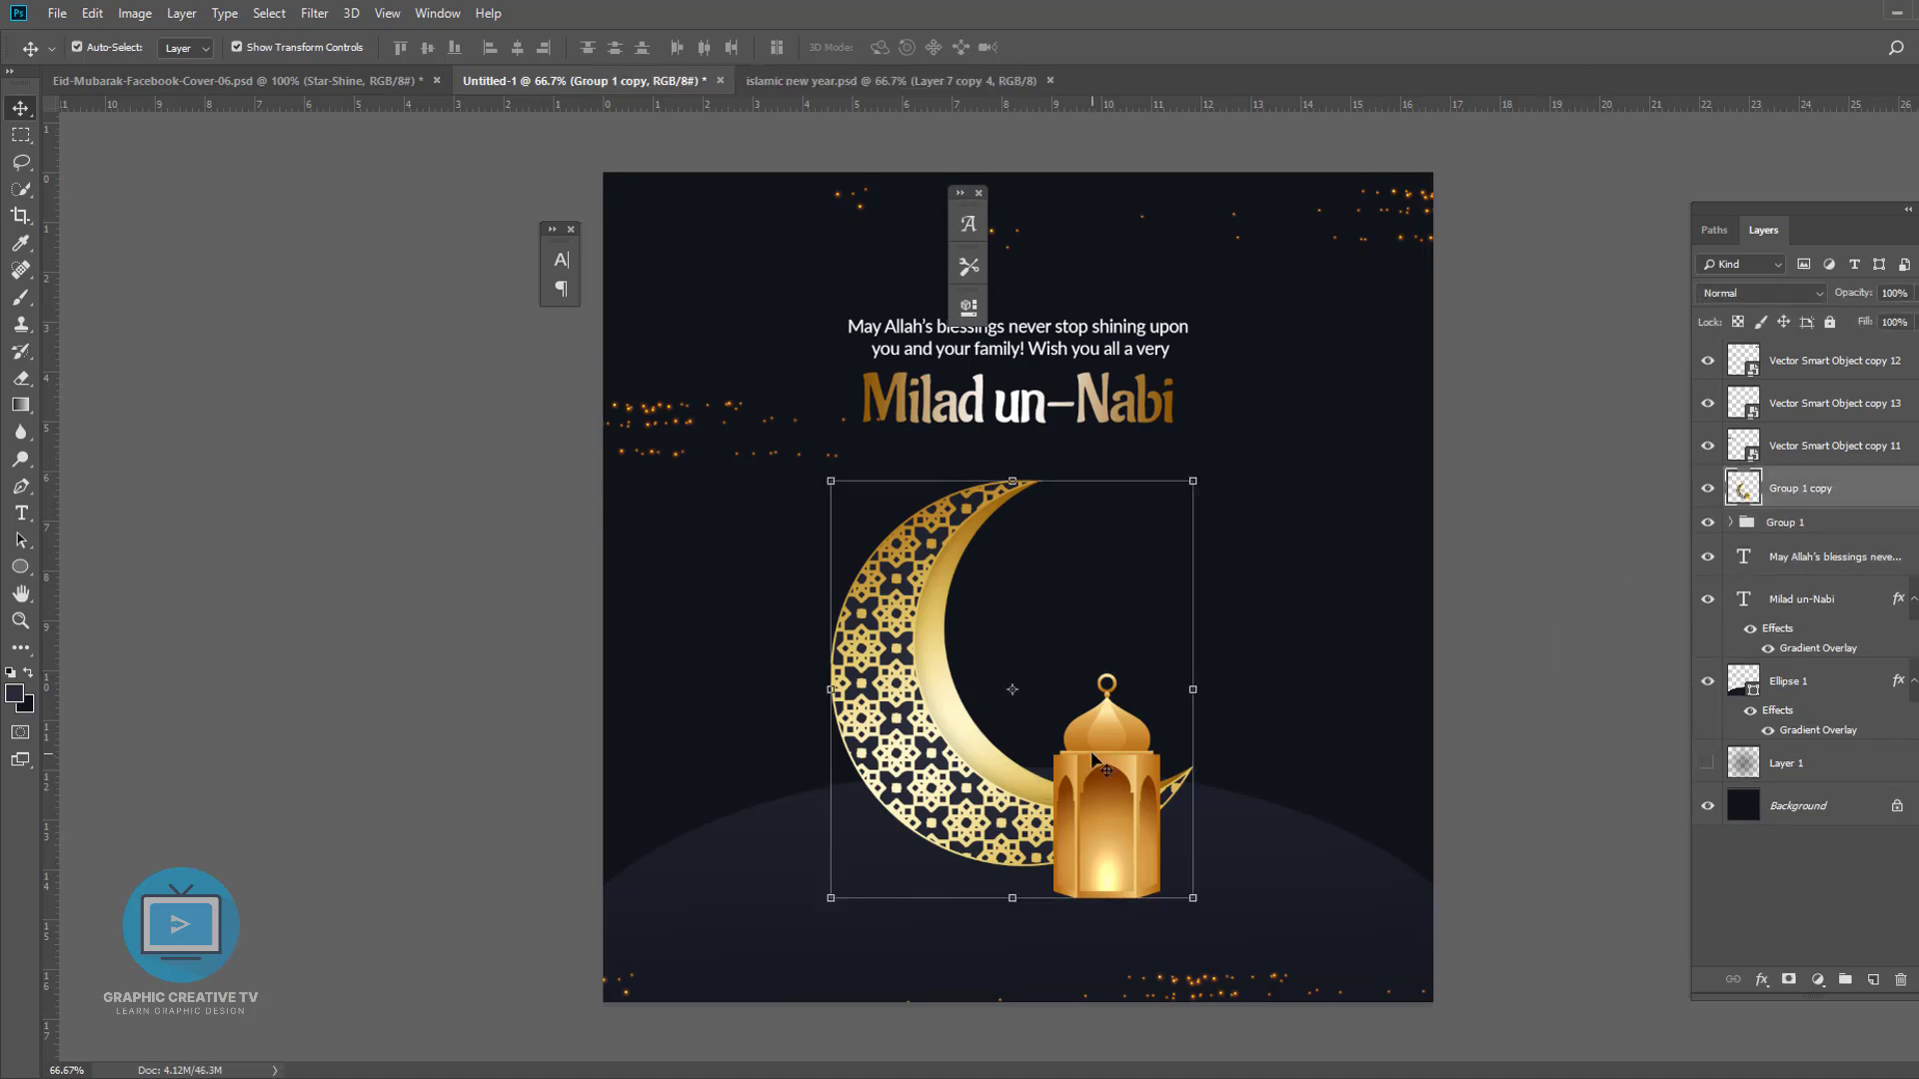
right_click(1828, 514)
click(1649, 495)
- Flip the merged group copy vertically, shift it down below the original, then delete it
key(ctrl+t)
right_click(1130, 729)
click(1172, 975)
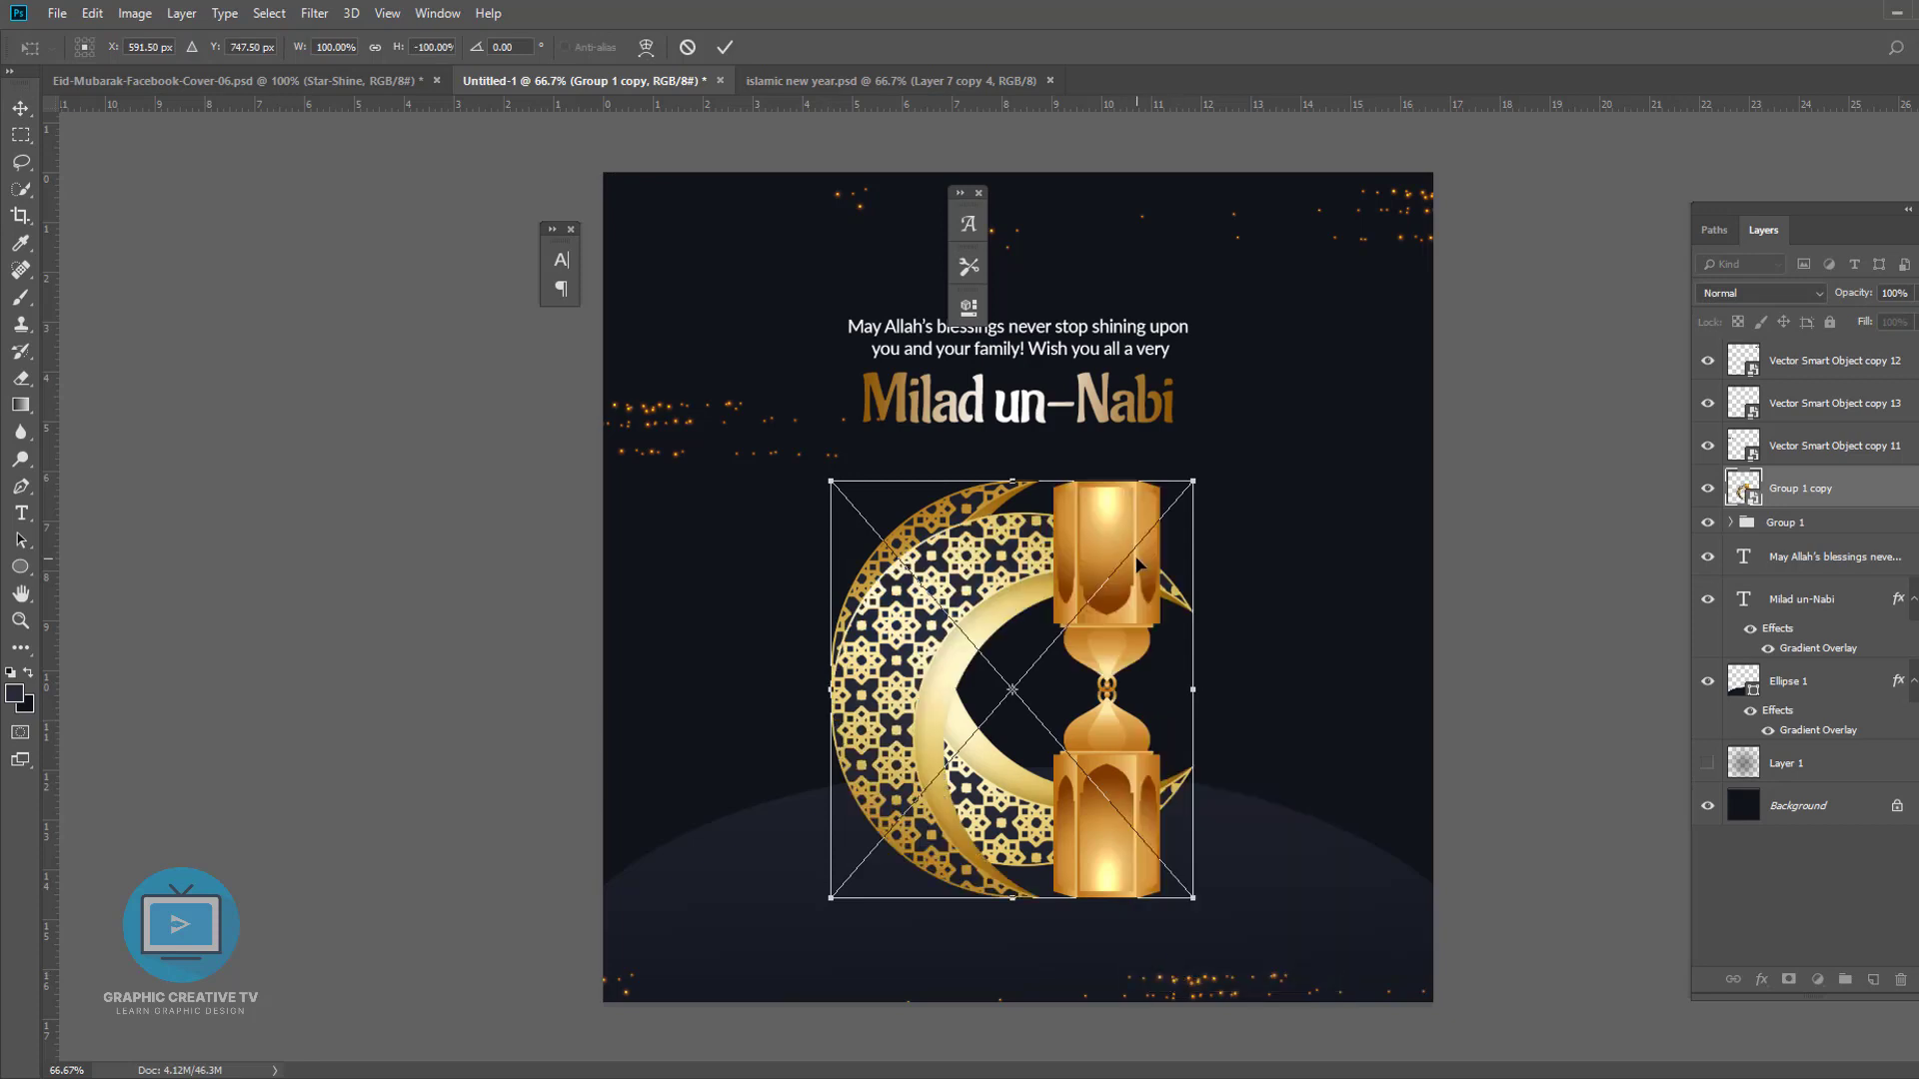
key(shift+Down)
key(shift+Down)
key(shift+Down)
key(shift+Down)
key(shift+Down)
key(shift+Down)
key(shift+Down)
key(shift+Down)
key(shift+Down)
key(shift+Down)
key(shift+Down)
key(shift+Down)
key(shift+Down)
key(shift+Down)
key(shift+Down)
key(shift+Down)
key(shift+Down)
key(shift+Down)
key(shift+Down)
key(shift+Down)
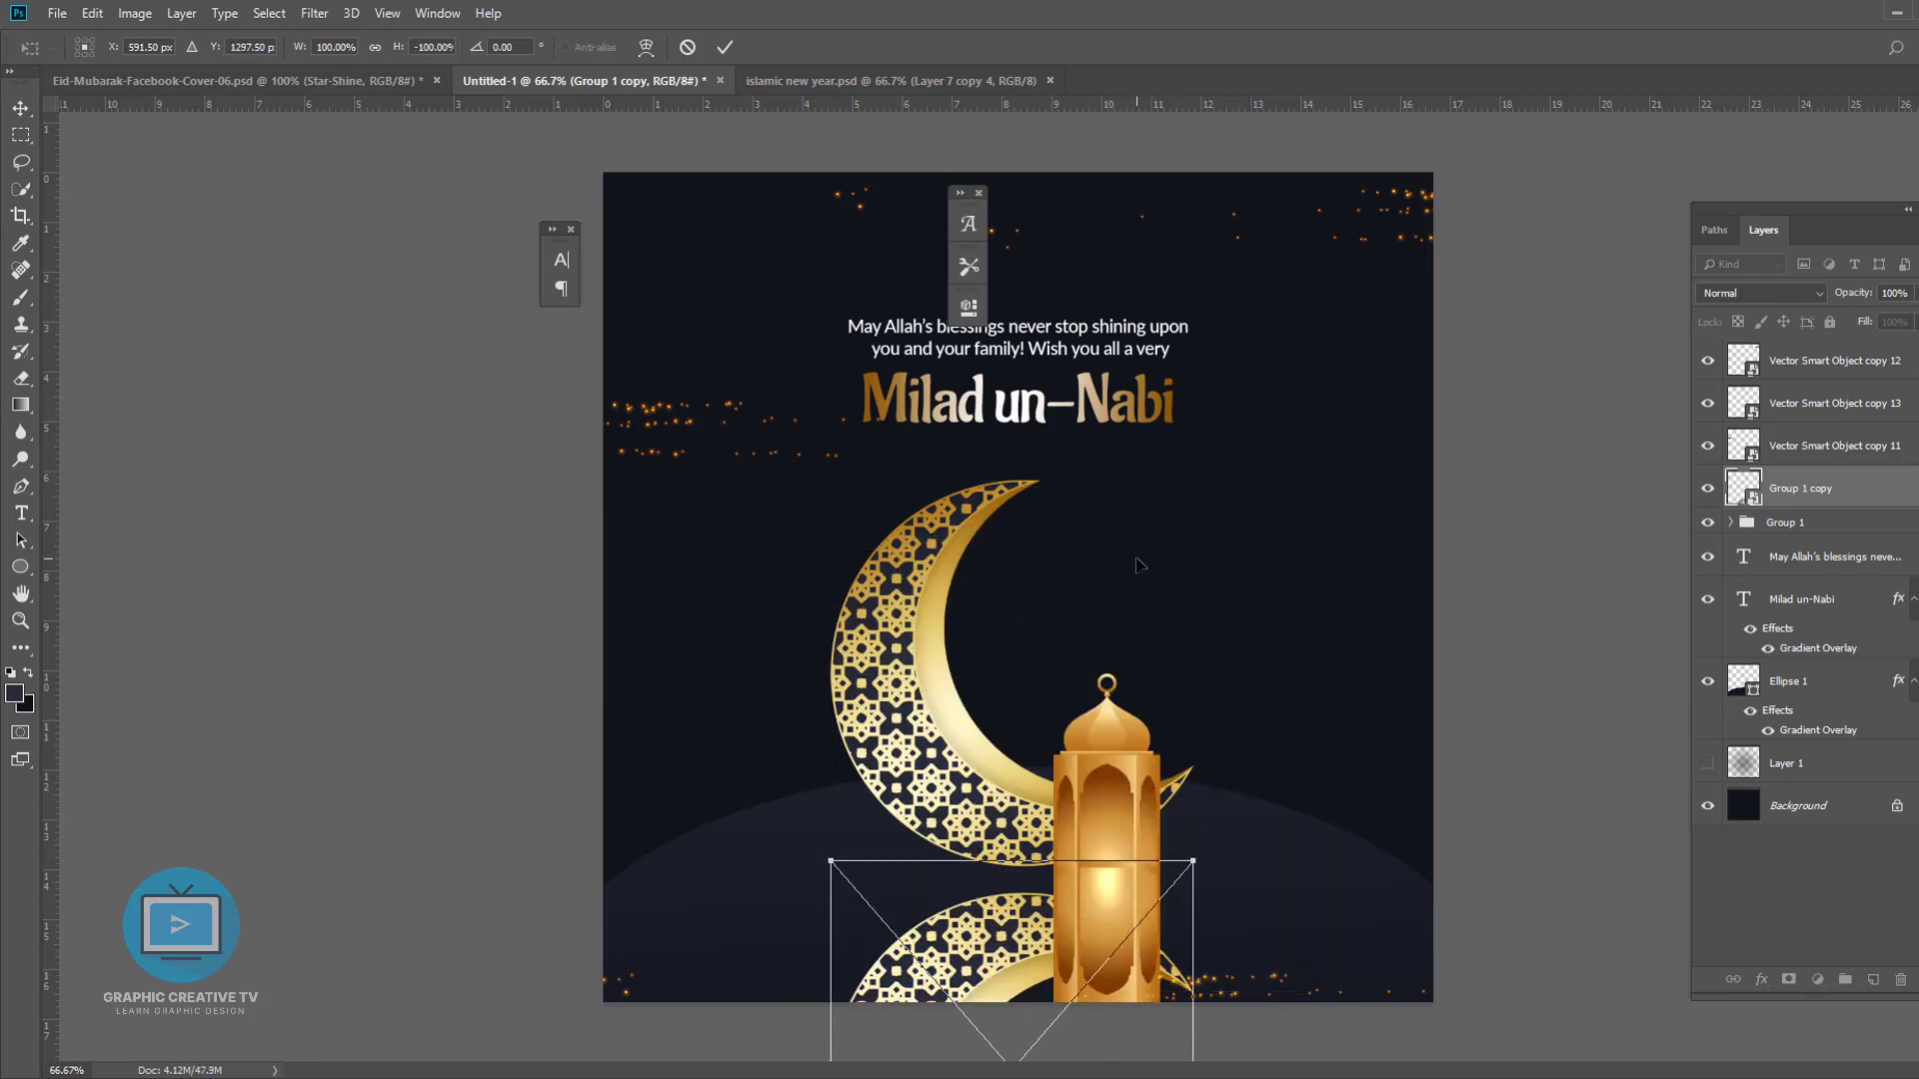
key(shift+Down)
key(shift+Down)
key(shift+Down)
key(shift+Down)
key(shift+Down)
key(shift+Down)
key(shift+Up)
key(shift+Up)
key(shift+Up)
key(shift+Up)
key(shift+Up)
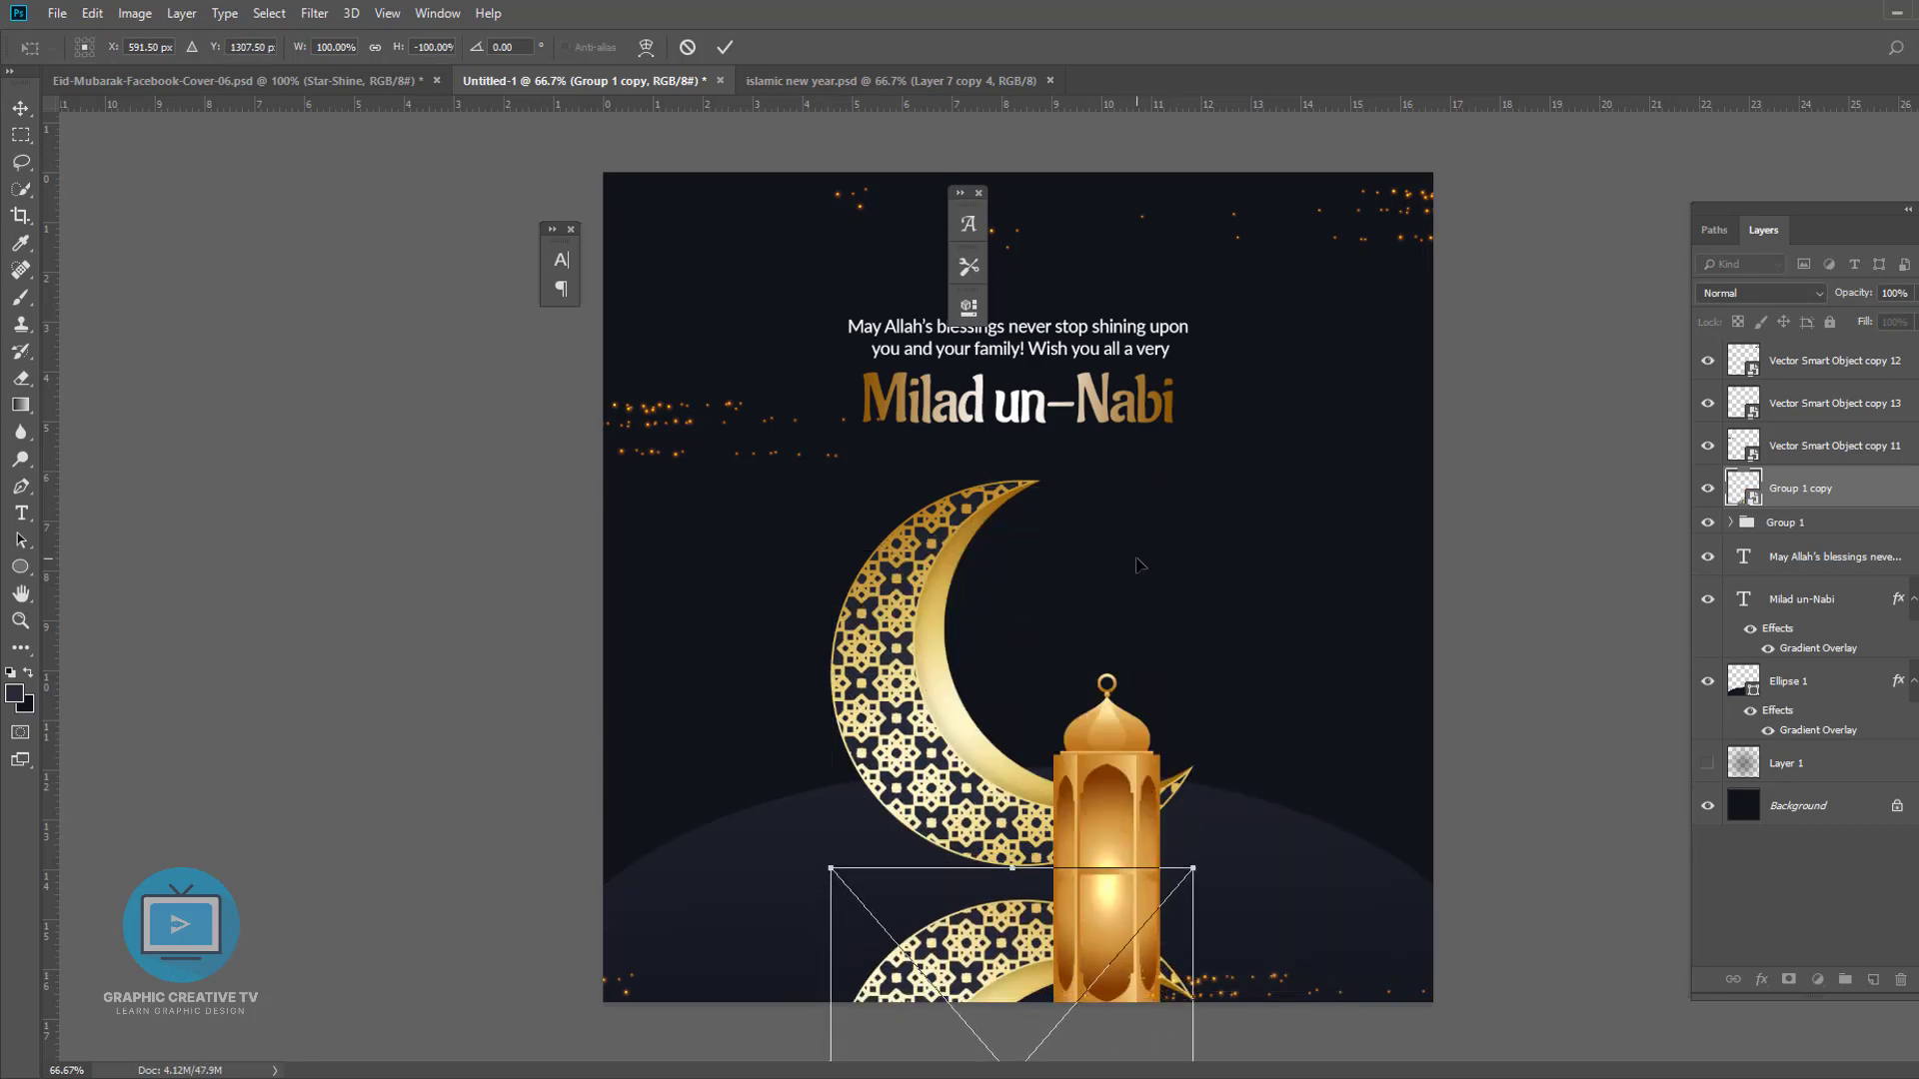
key(Return)
key(Delete)
- Move the lantern copy out of the moon group and flip it vertically beneath the lantern as a reflection
click(1537, 828)
click(1011, 834)
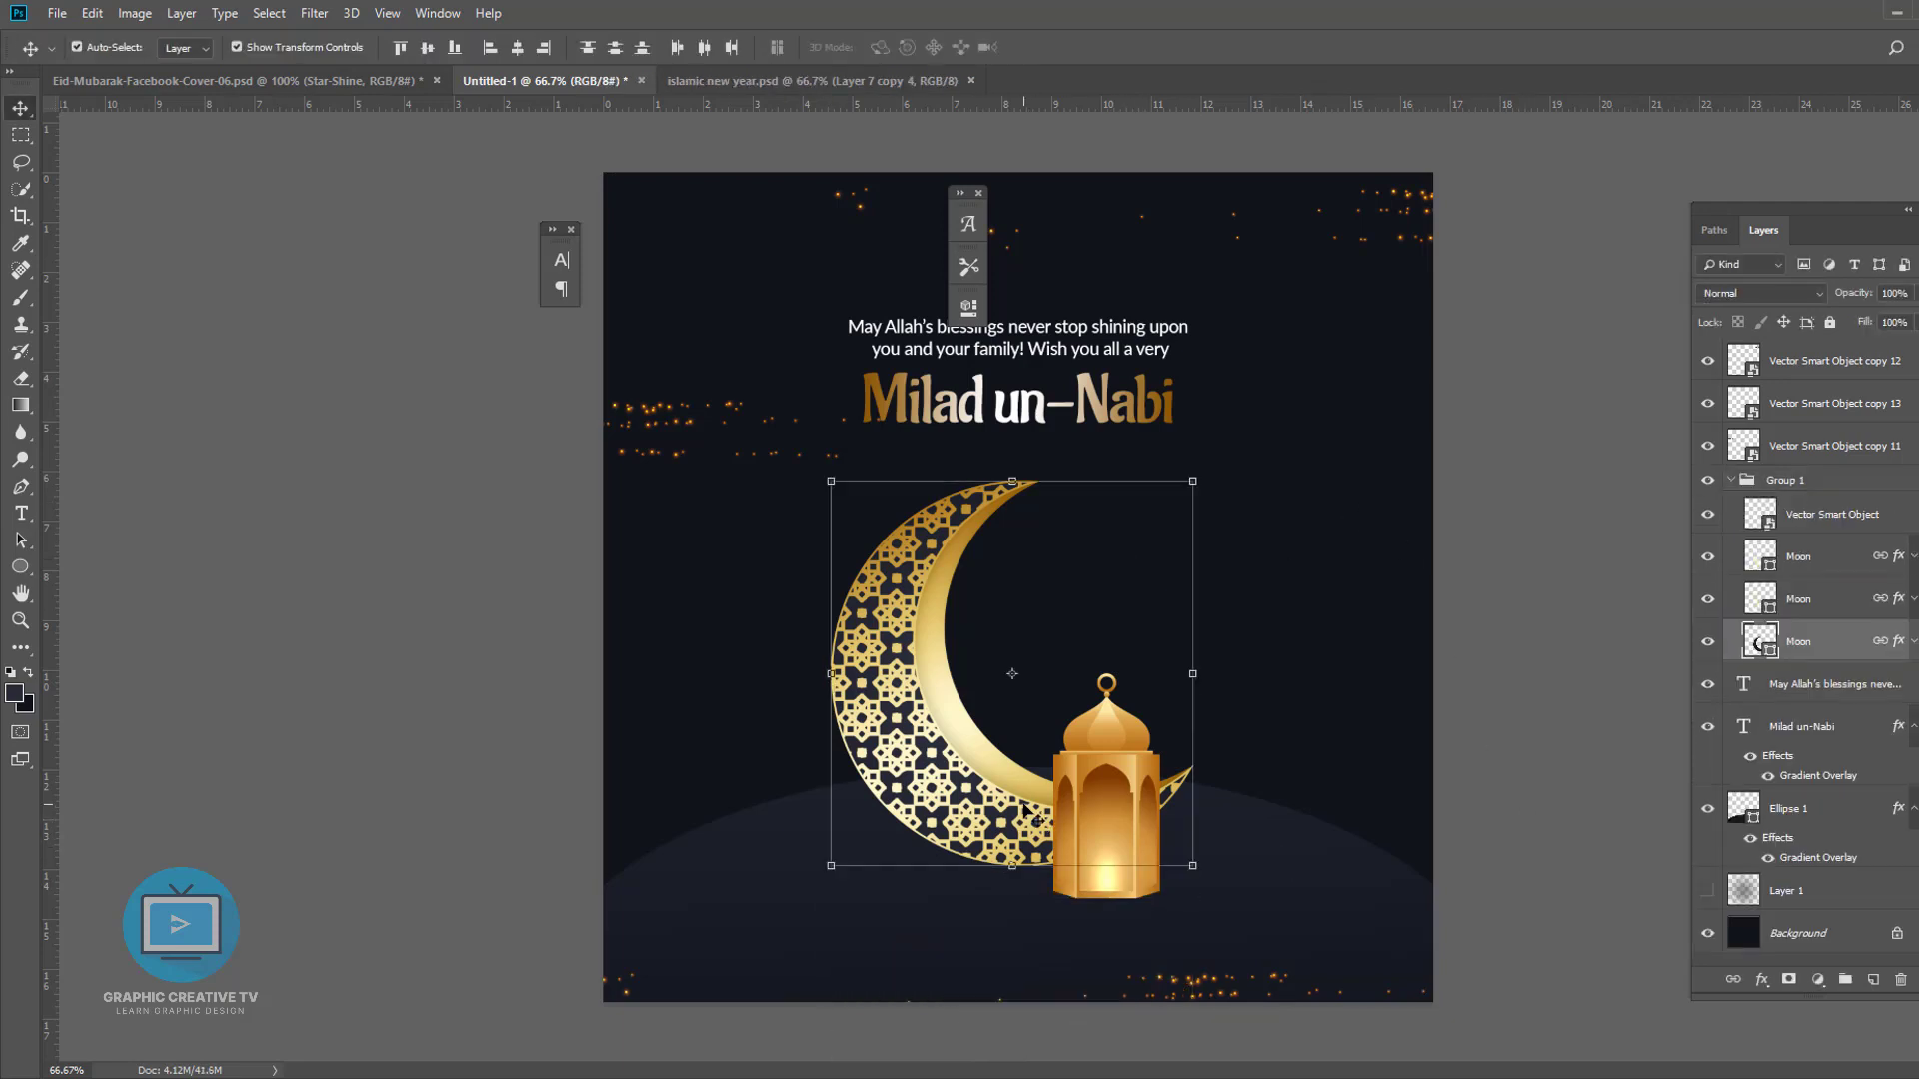
click(1731, 480)
click(1767, 486)
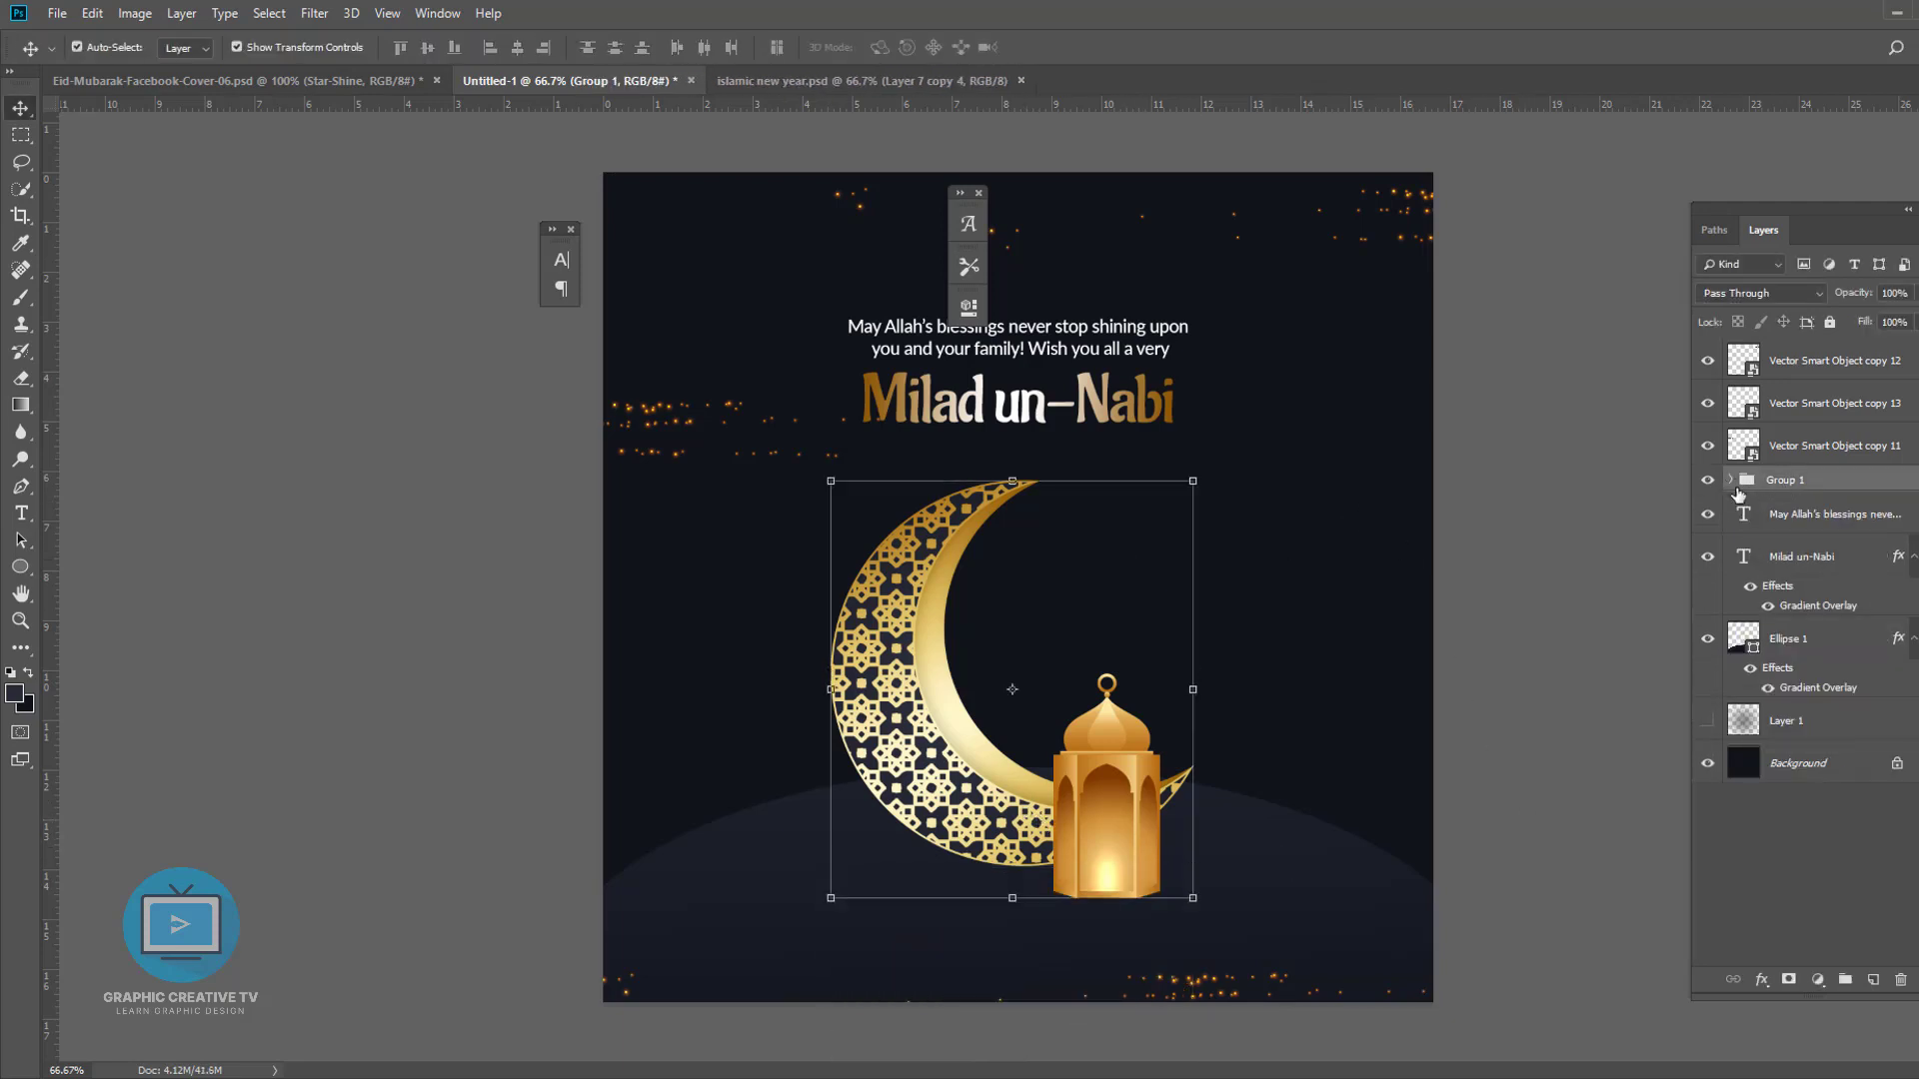
click(1732, 480)
click(1819, 514)
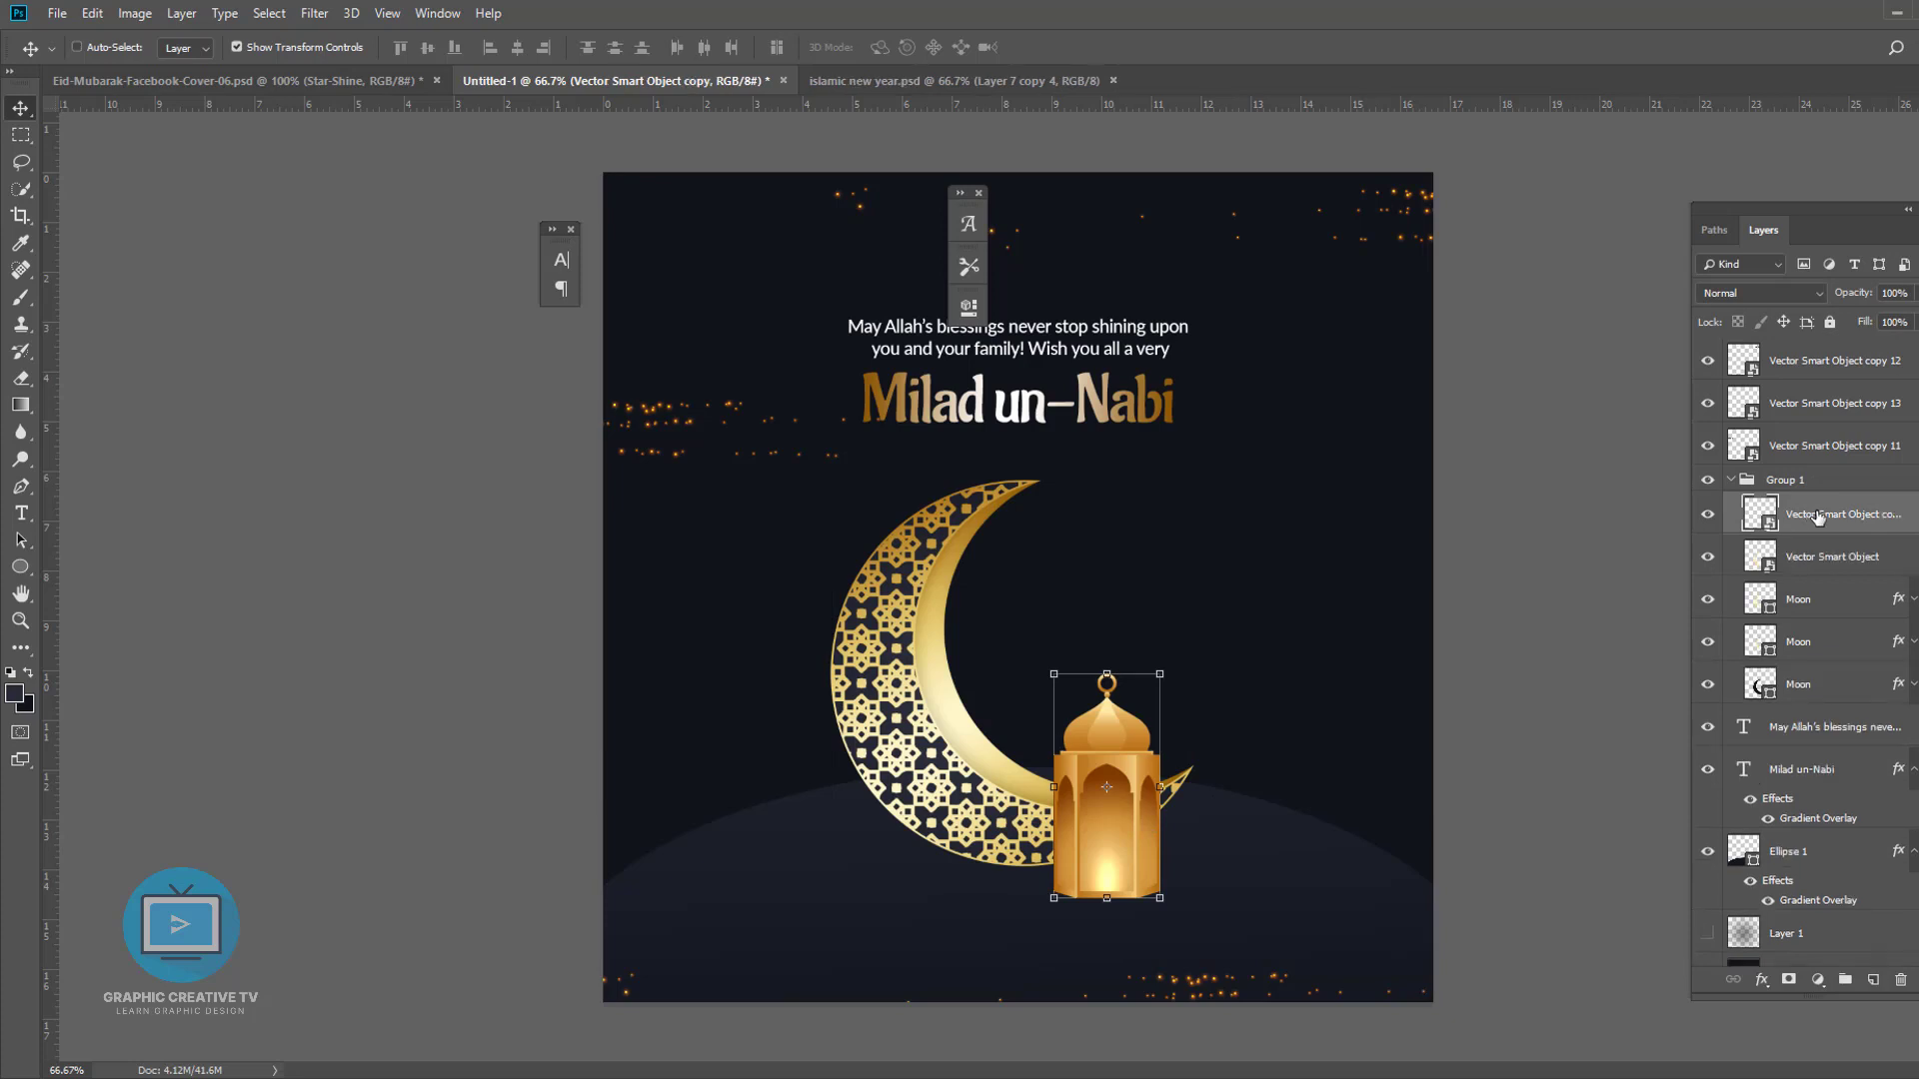
key(ctrl+])
click(1731, 522)
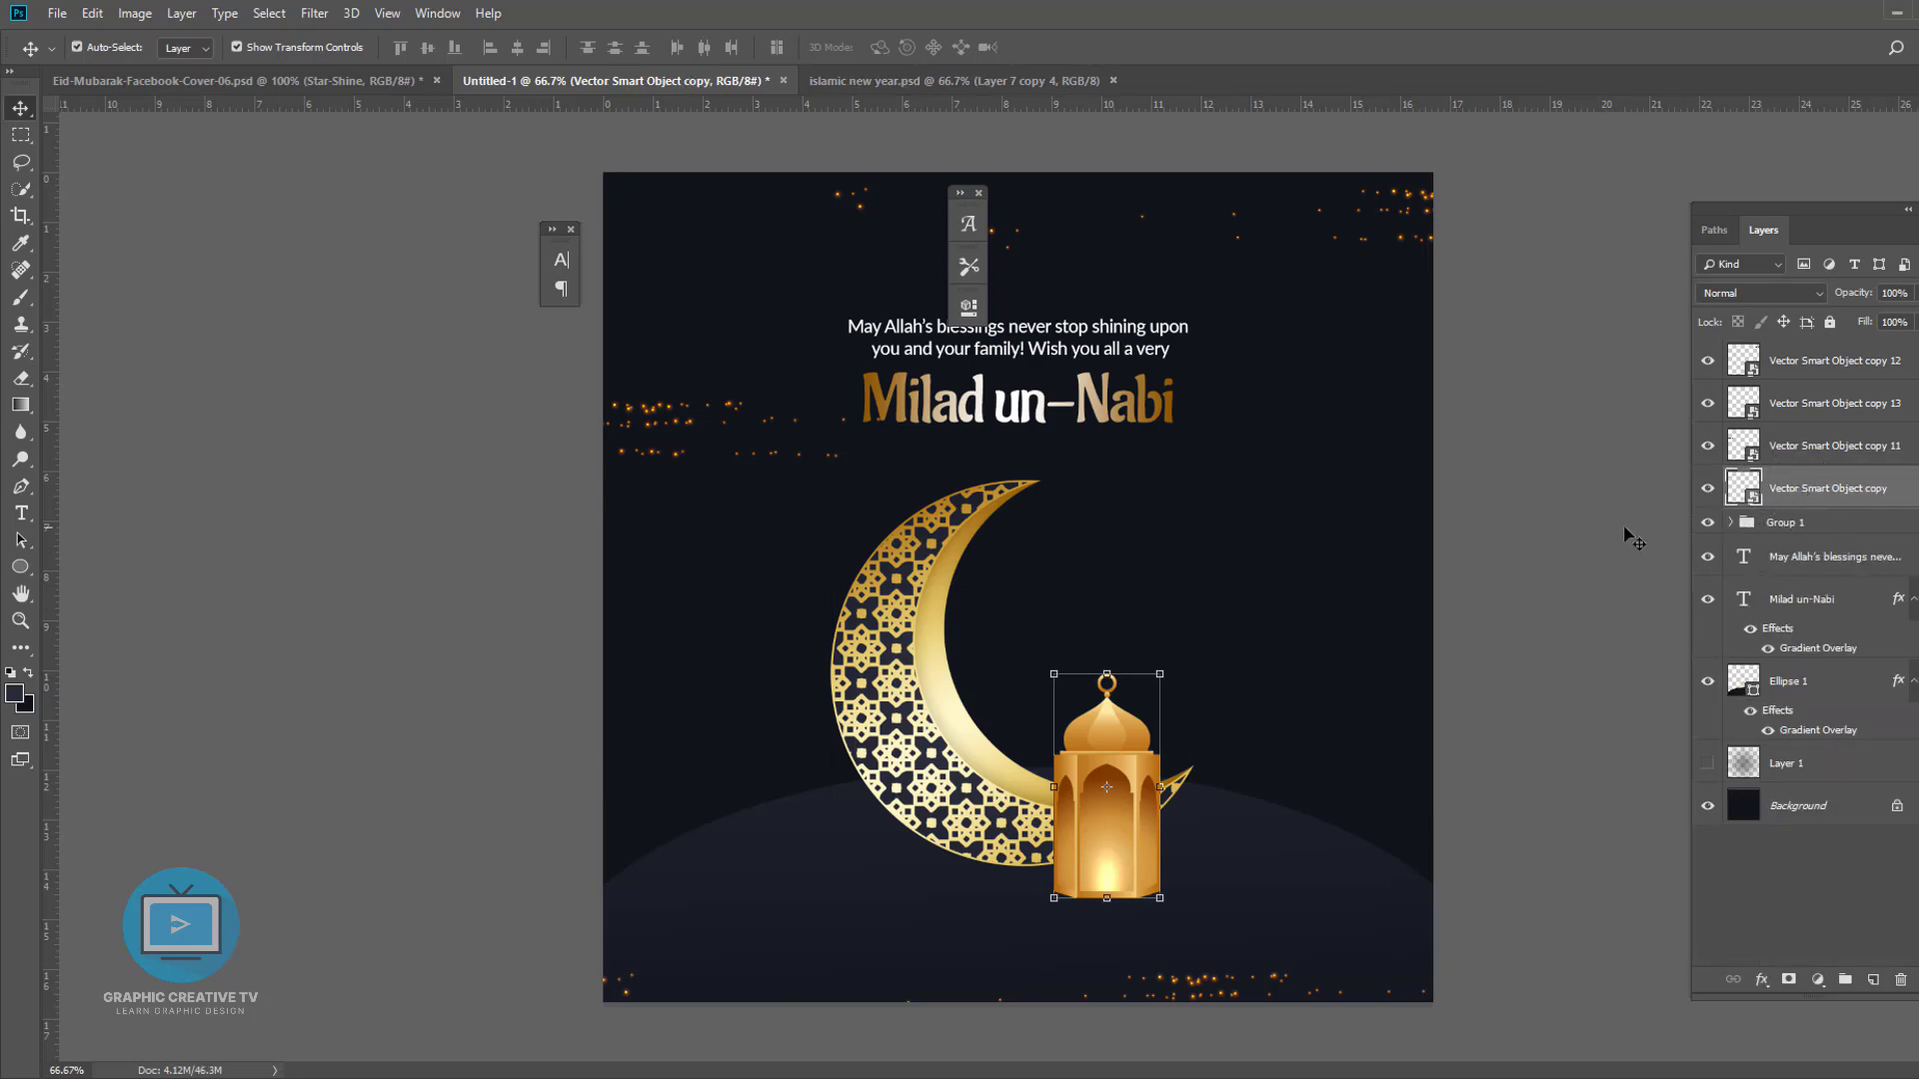
key(ctrl+t)
right_click(1101, 716)
click(1165, 978)
key(Return)
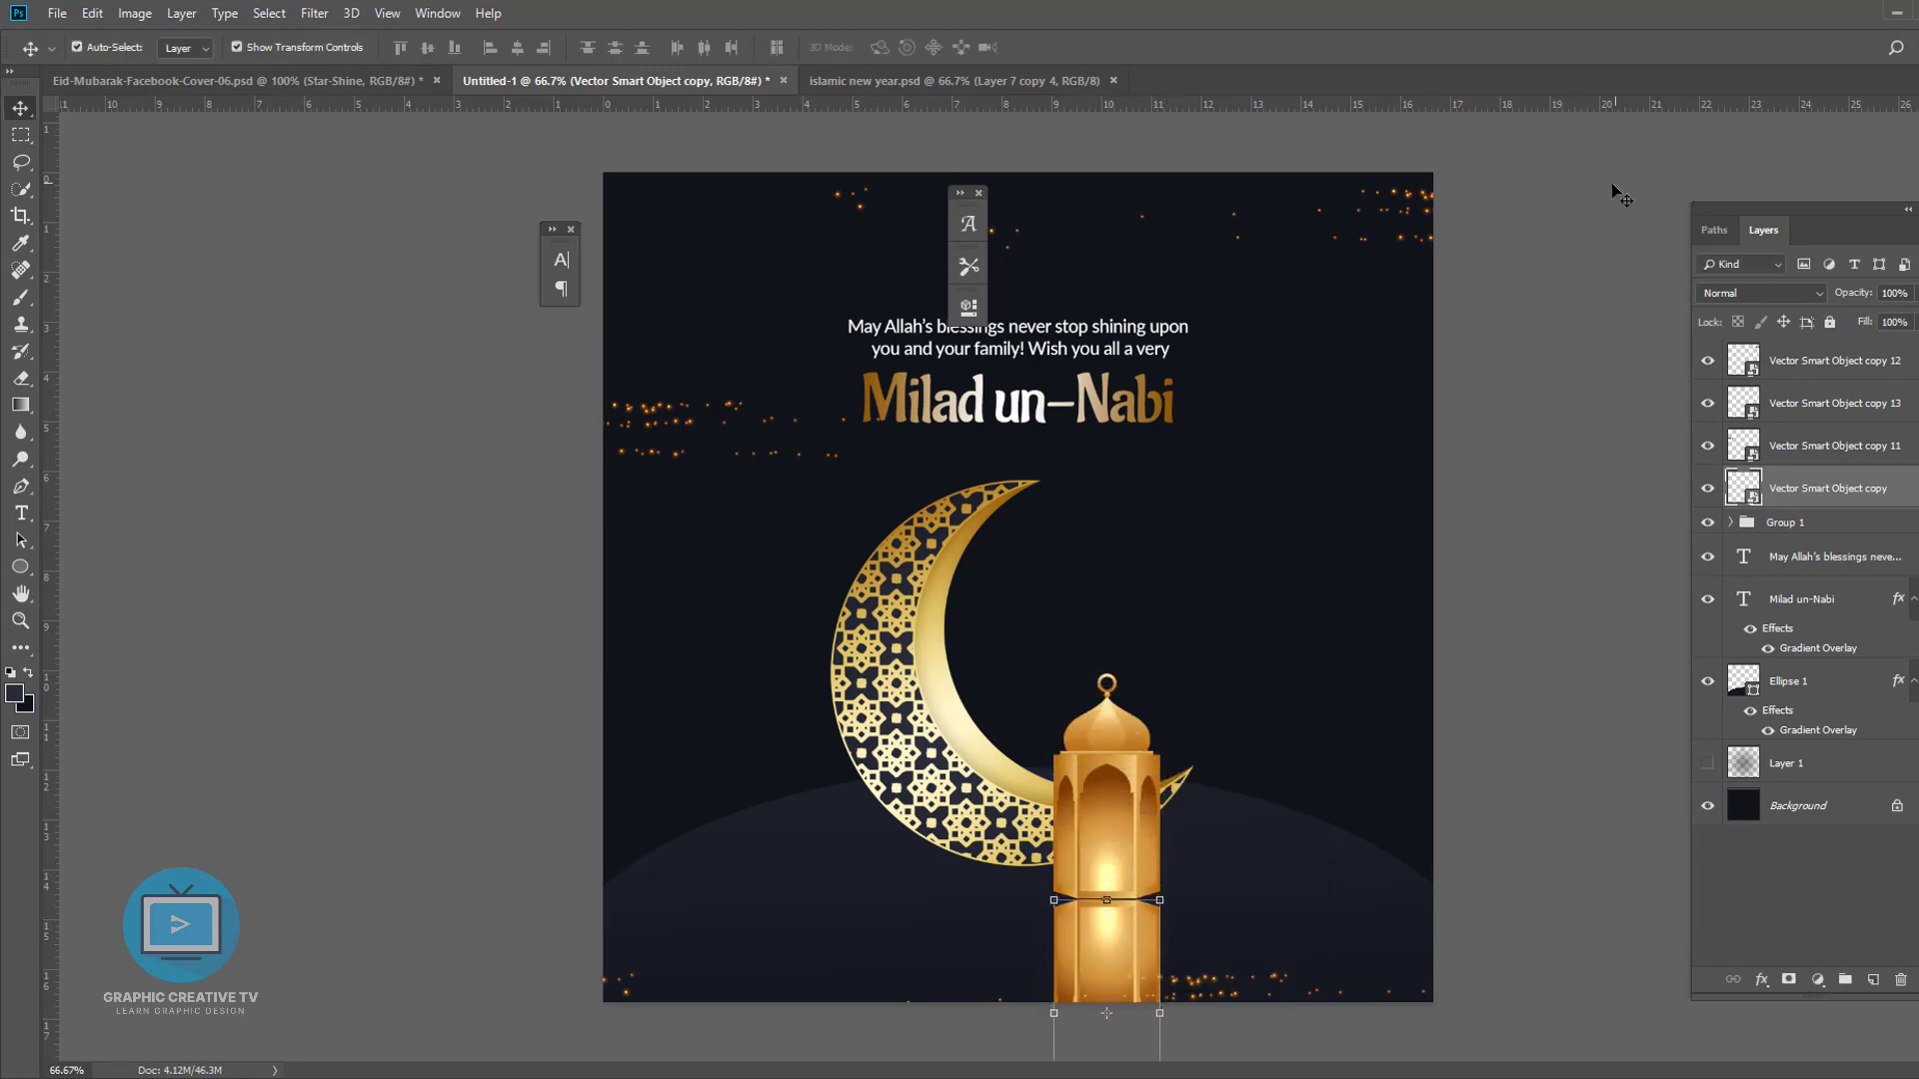
- Lower the lantern reflection's opacity to 13% and add a layer mask to it
drag(1807, 307, 1838, 304)
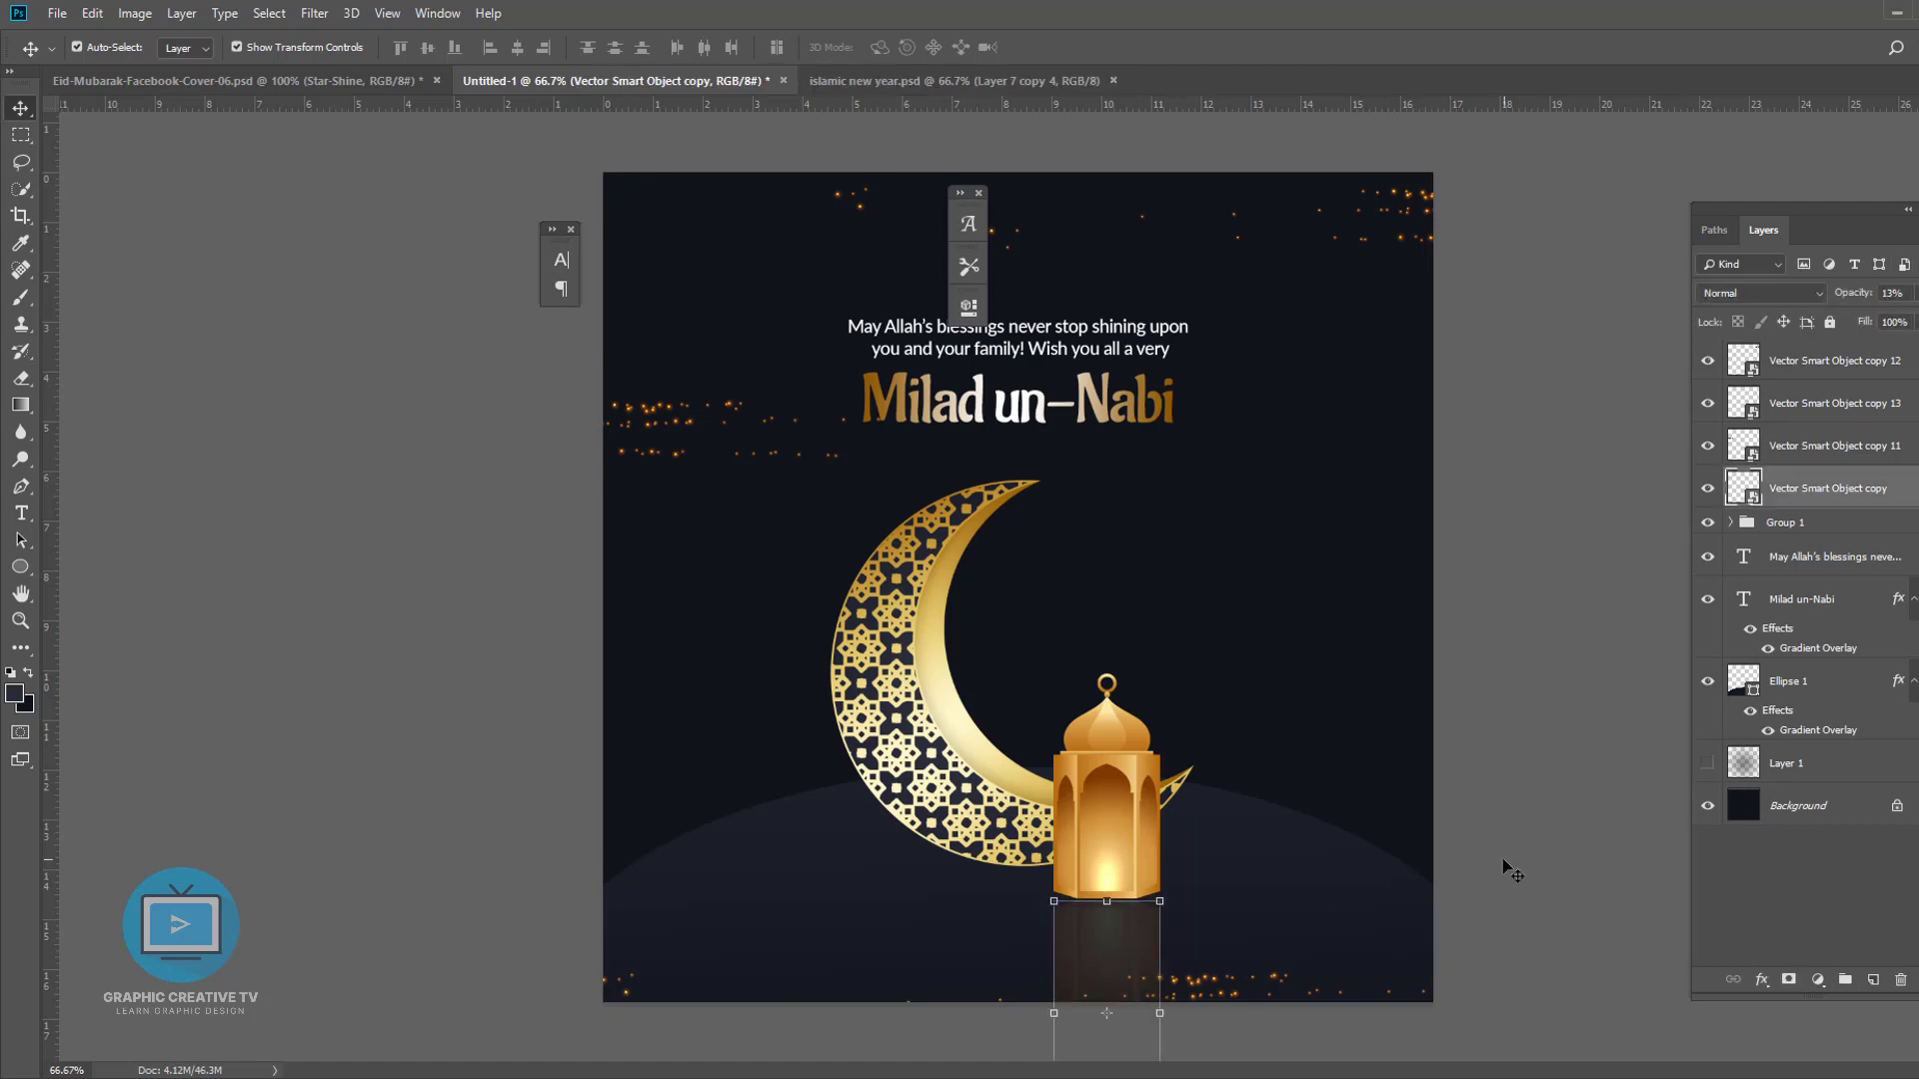
click(1789, 981)
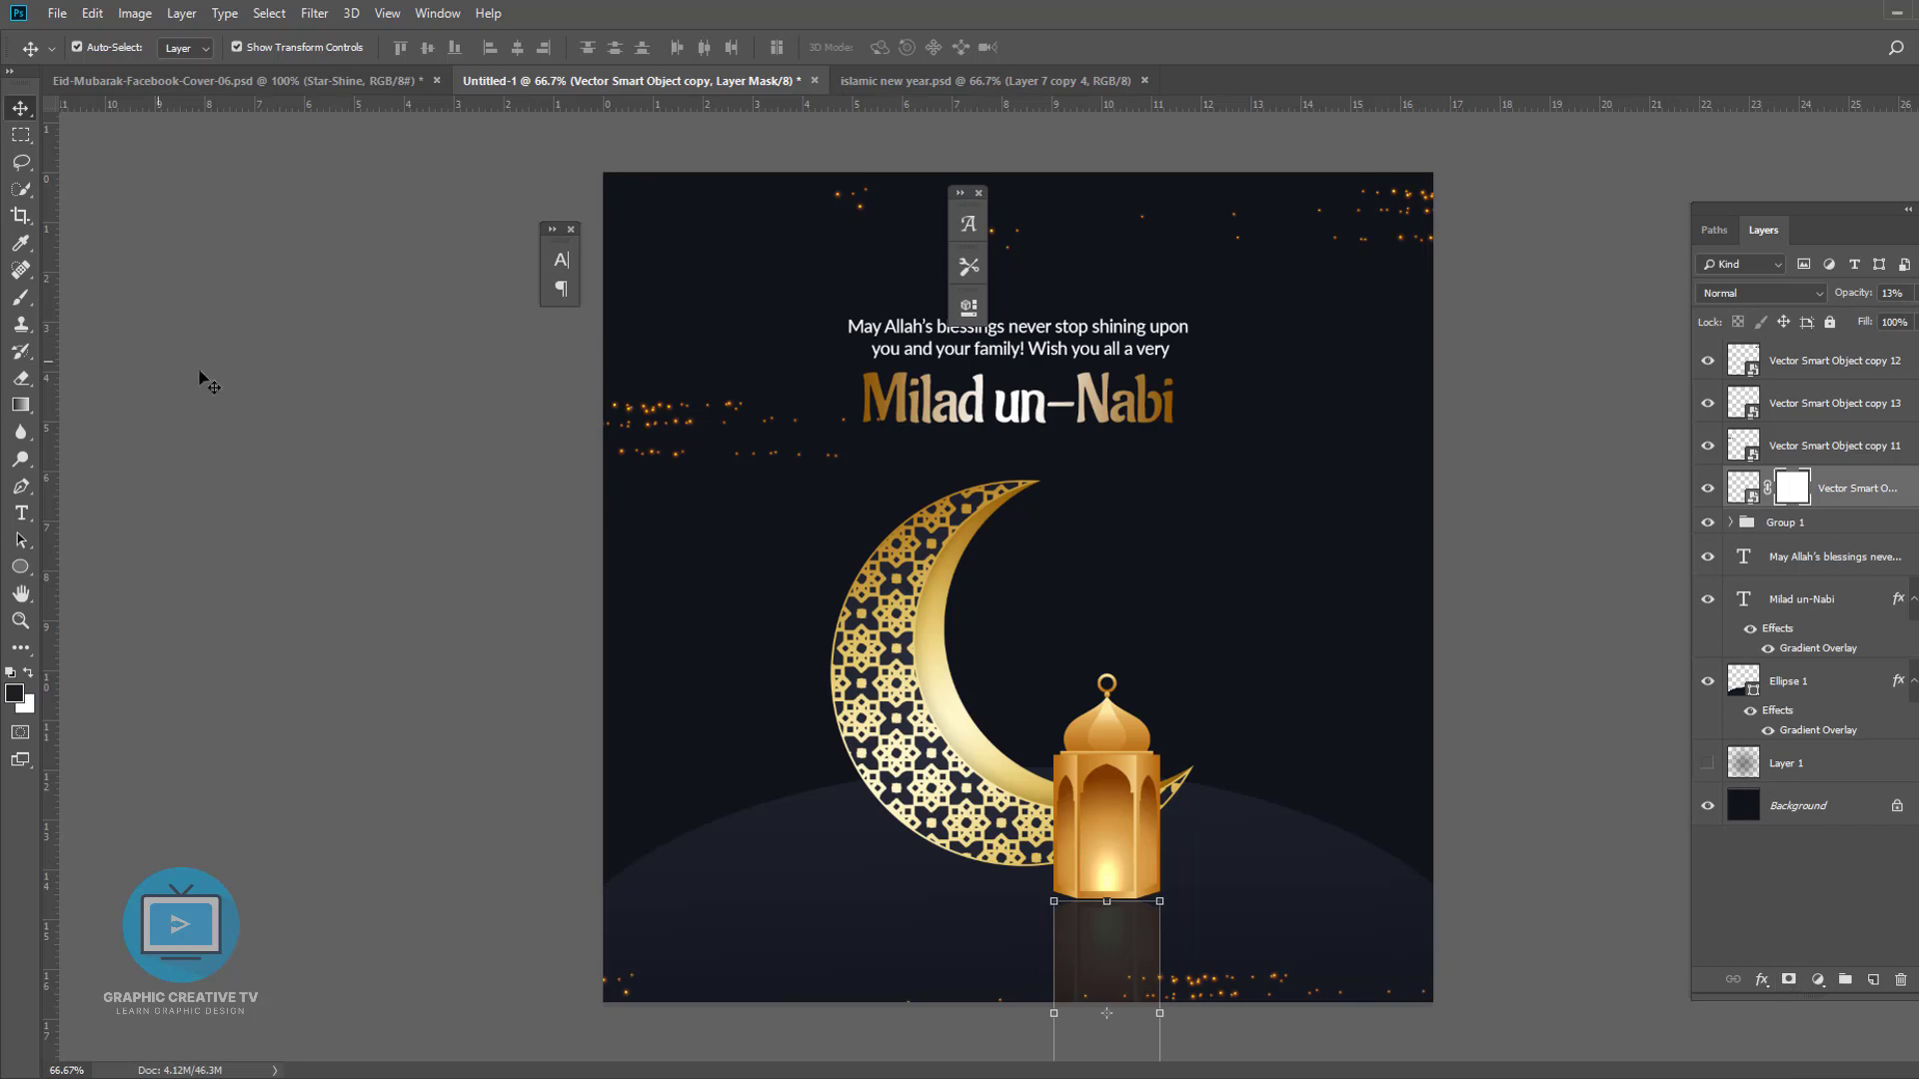
- Fade the lantern reflection by painting its layer mask with a smaller soft brush
key(b)
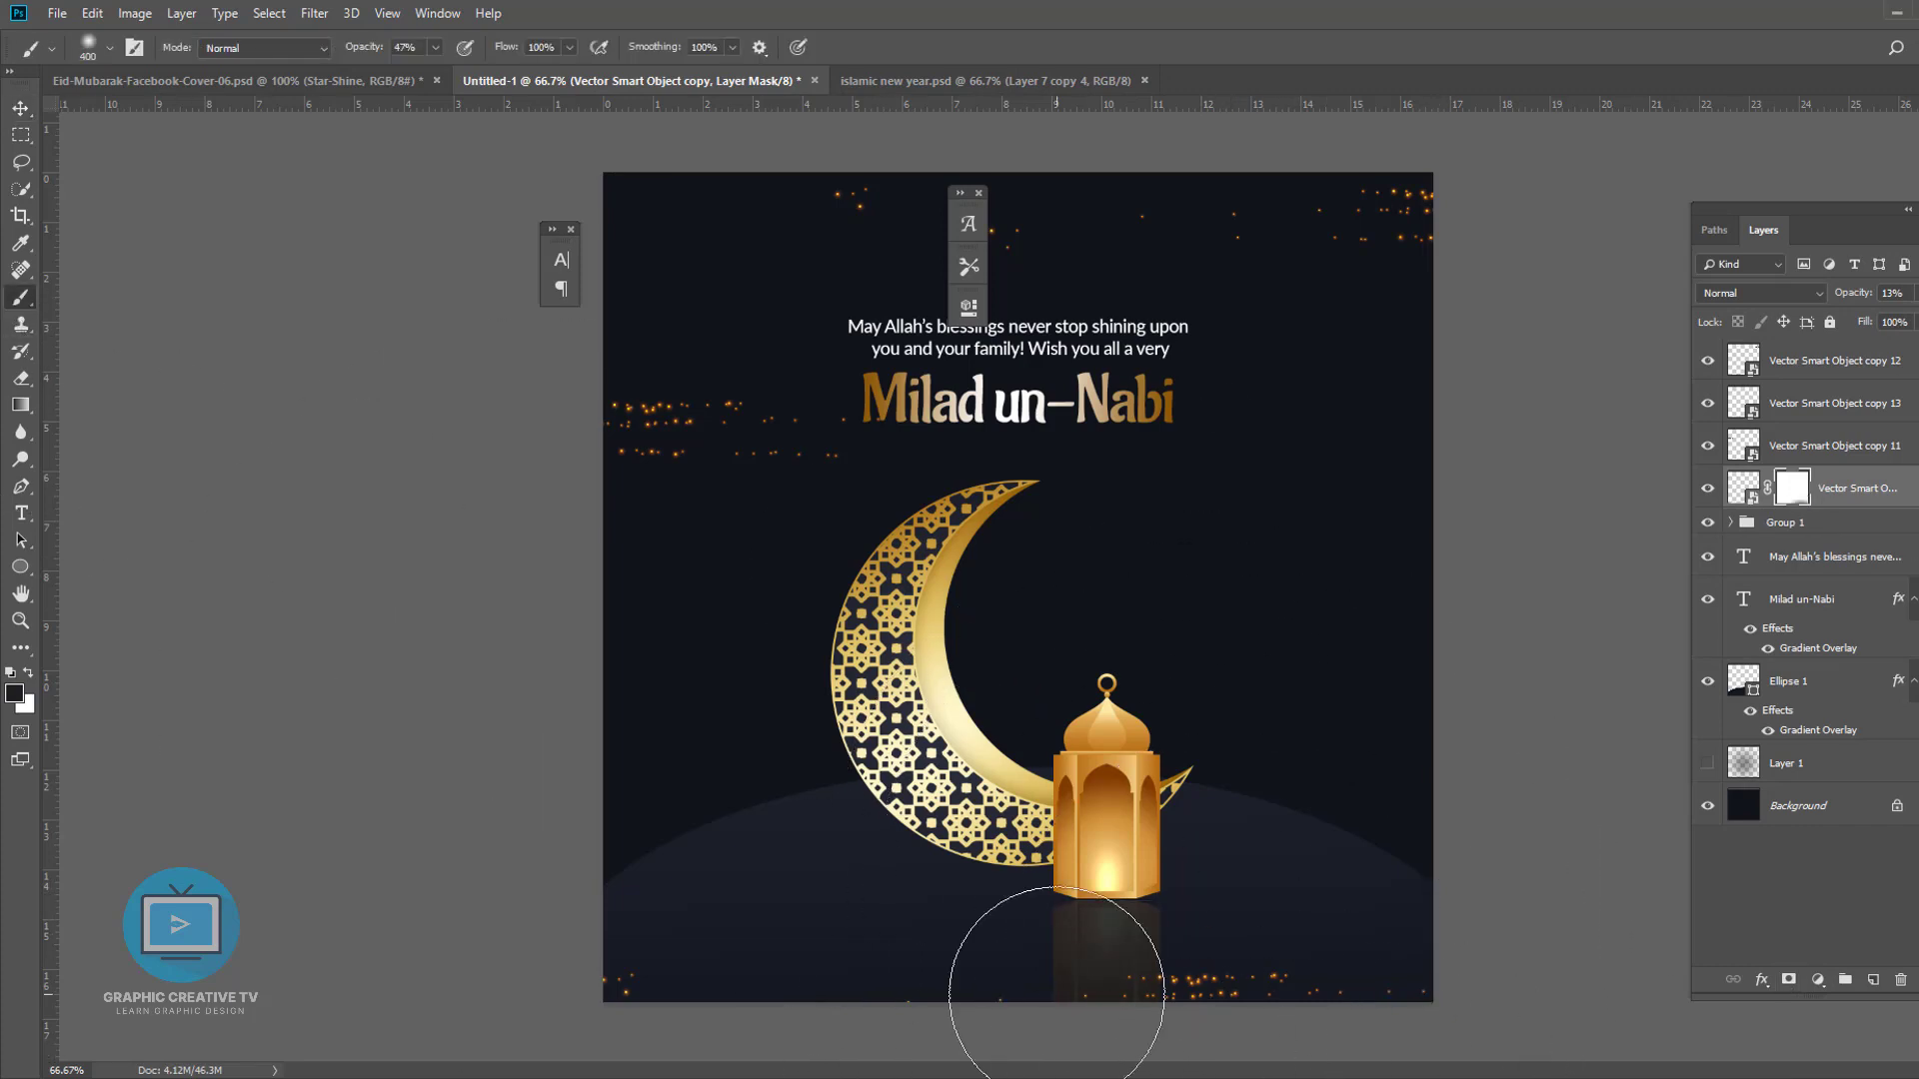
key(bracketleft)
key(bracketleft)
key(bracketleft)
key(bracketleft)
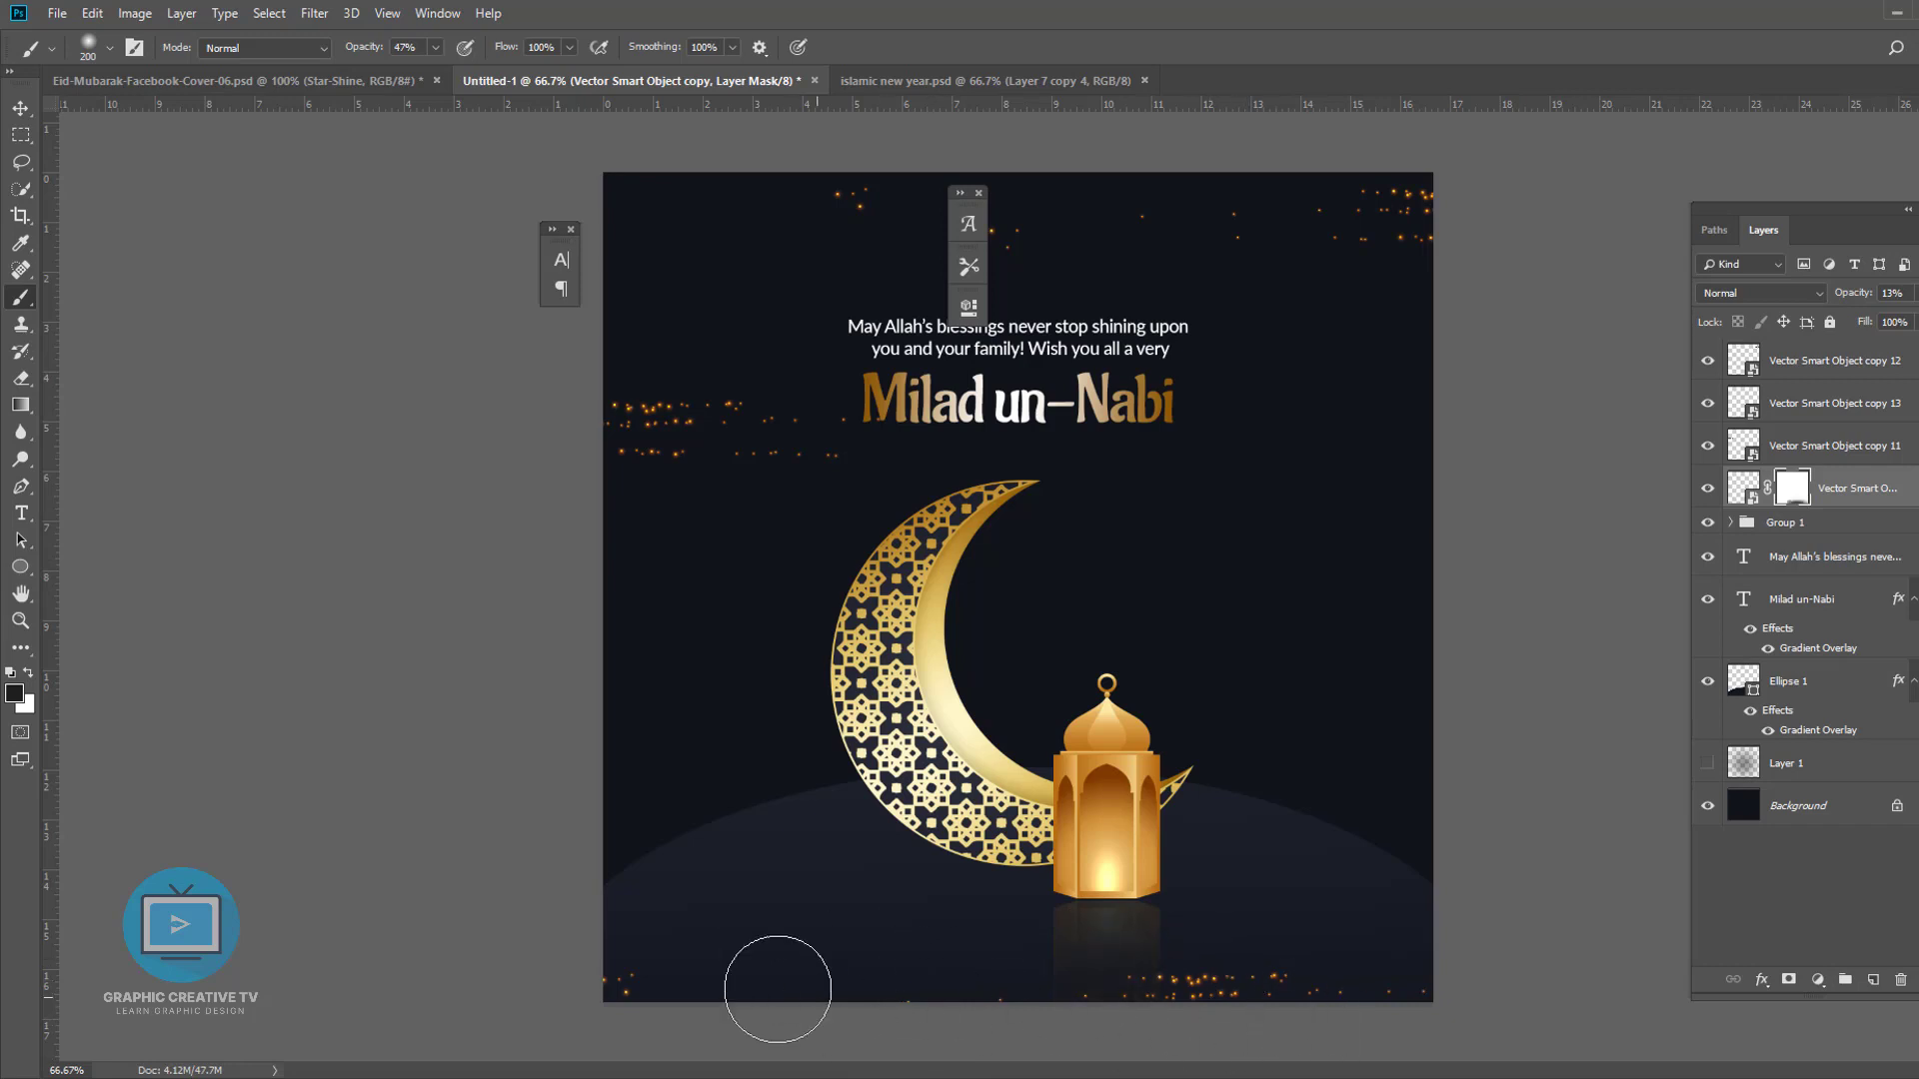
key(x)
drag(1867, 316, 1839, 318)
click(1756, 522)
key(v)
key(ctrl+j)
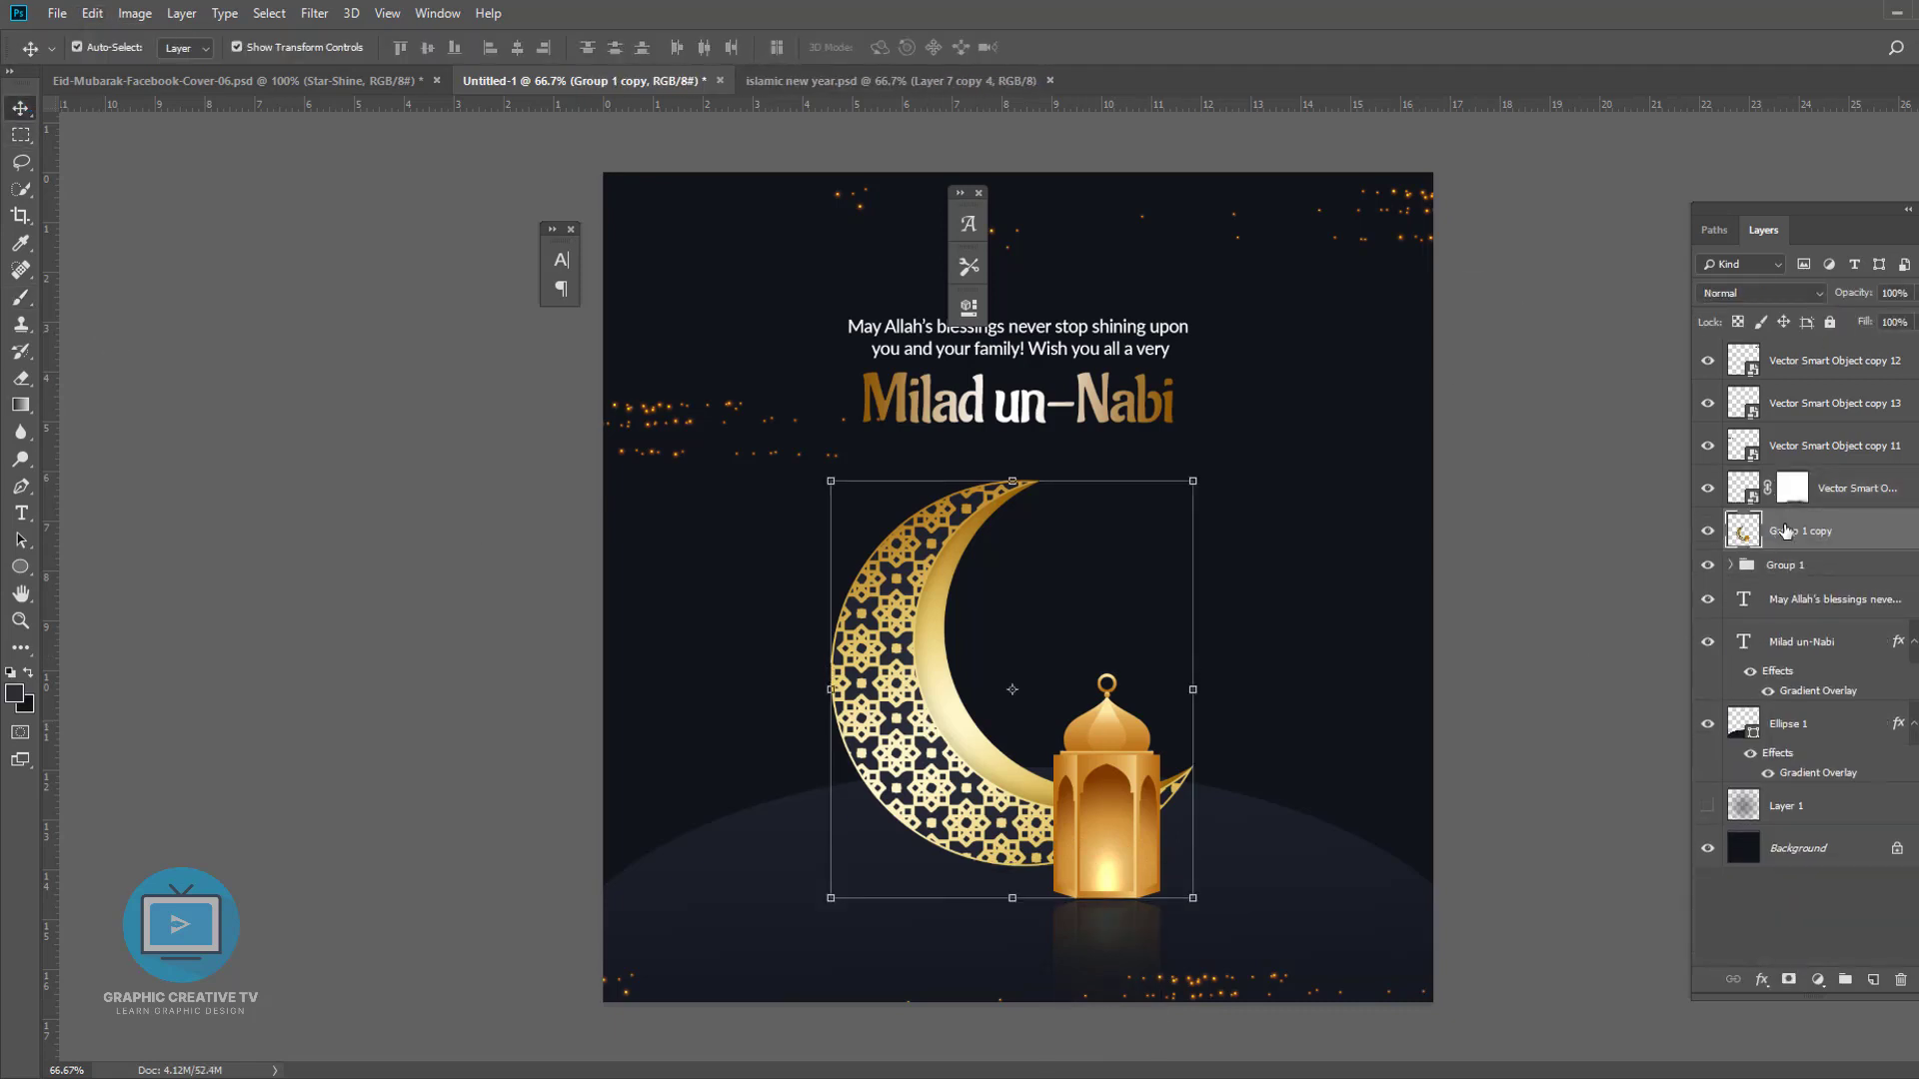
right_click(1785, 526)
click(1813, 532)
click(1711, 533)
- Move the lantern layer out of the moon group and delete the merged group copy
click(1730, 565)
click(1765, 600)
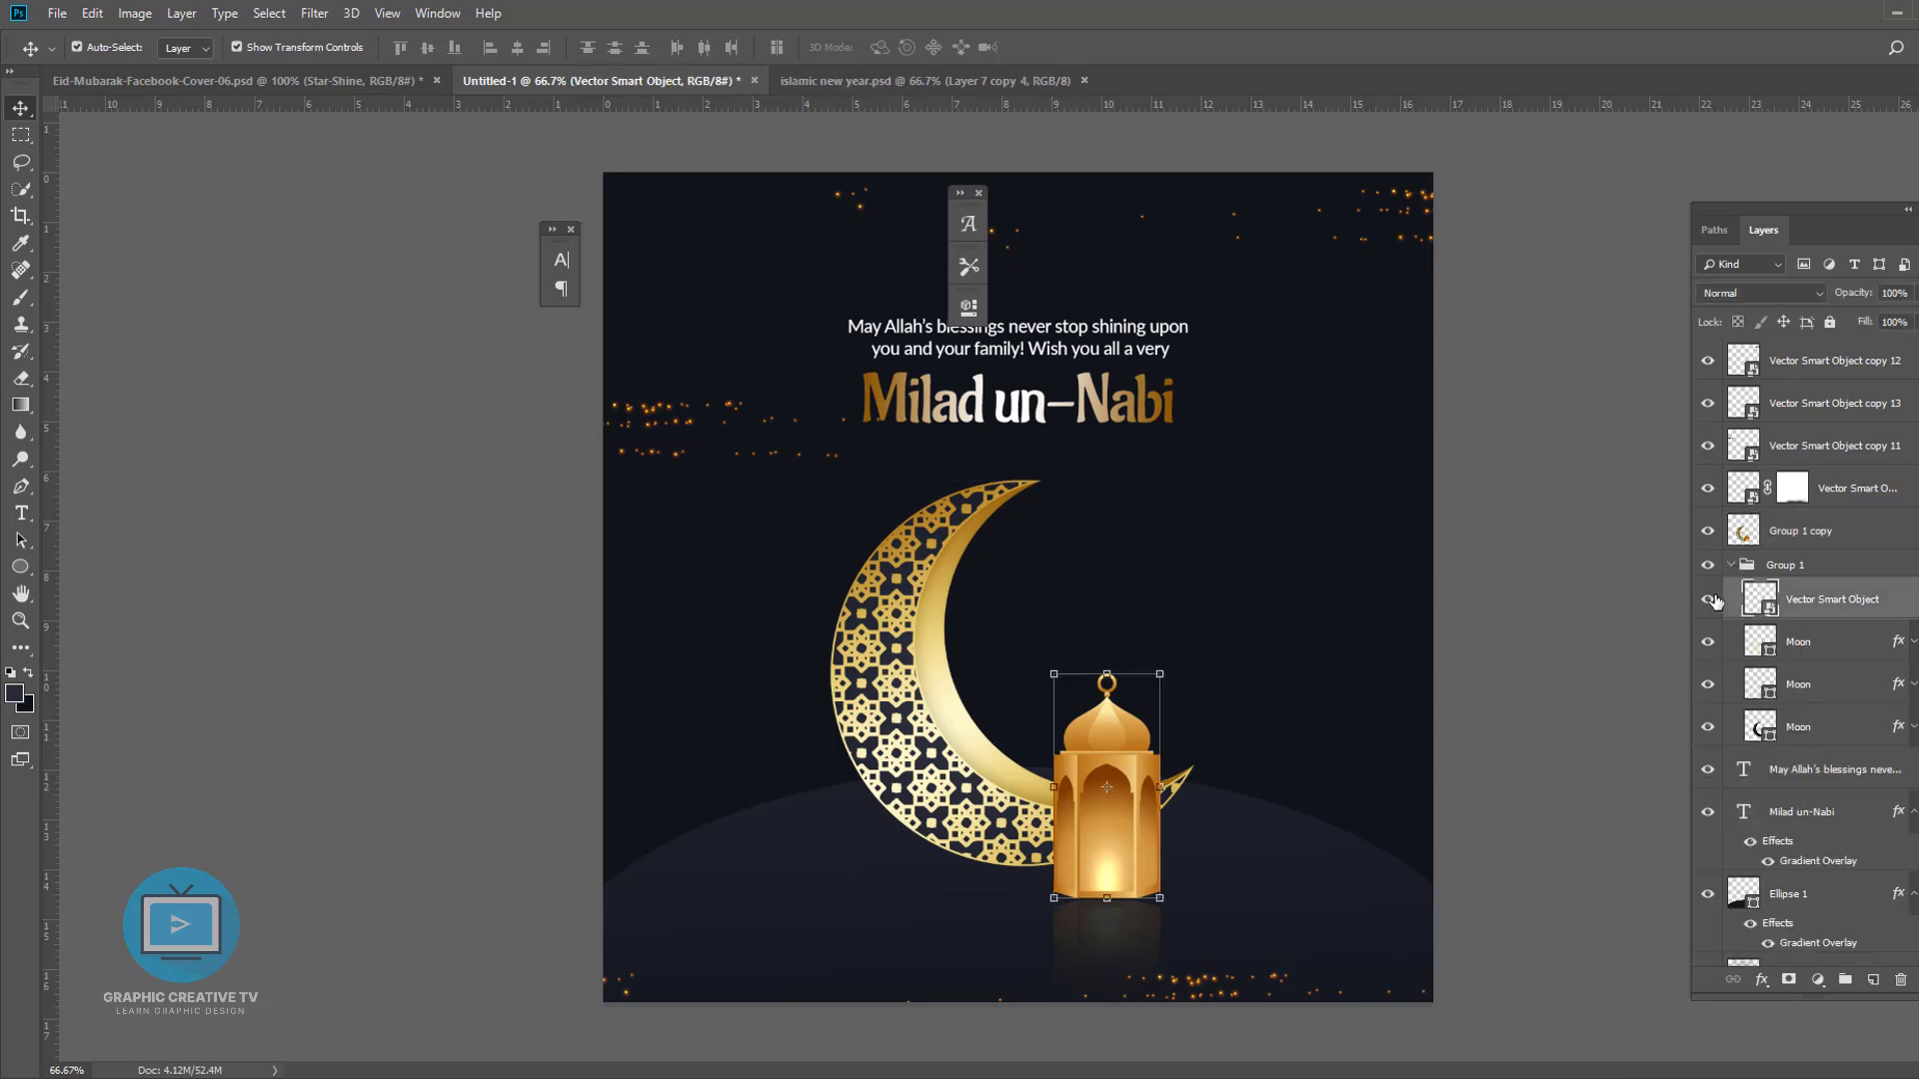
drag(1802, 607, 1799, 556)
click(1776, 545)
key(Delete)
- Duplicate and merge the moon group, then flip the copy vertically and shift it below the moon as a reflection
click(1784, 572)
click(1731, 566)
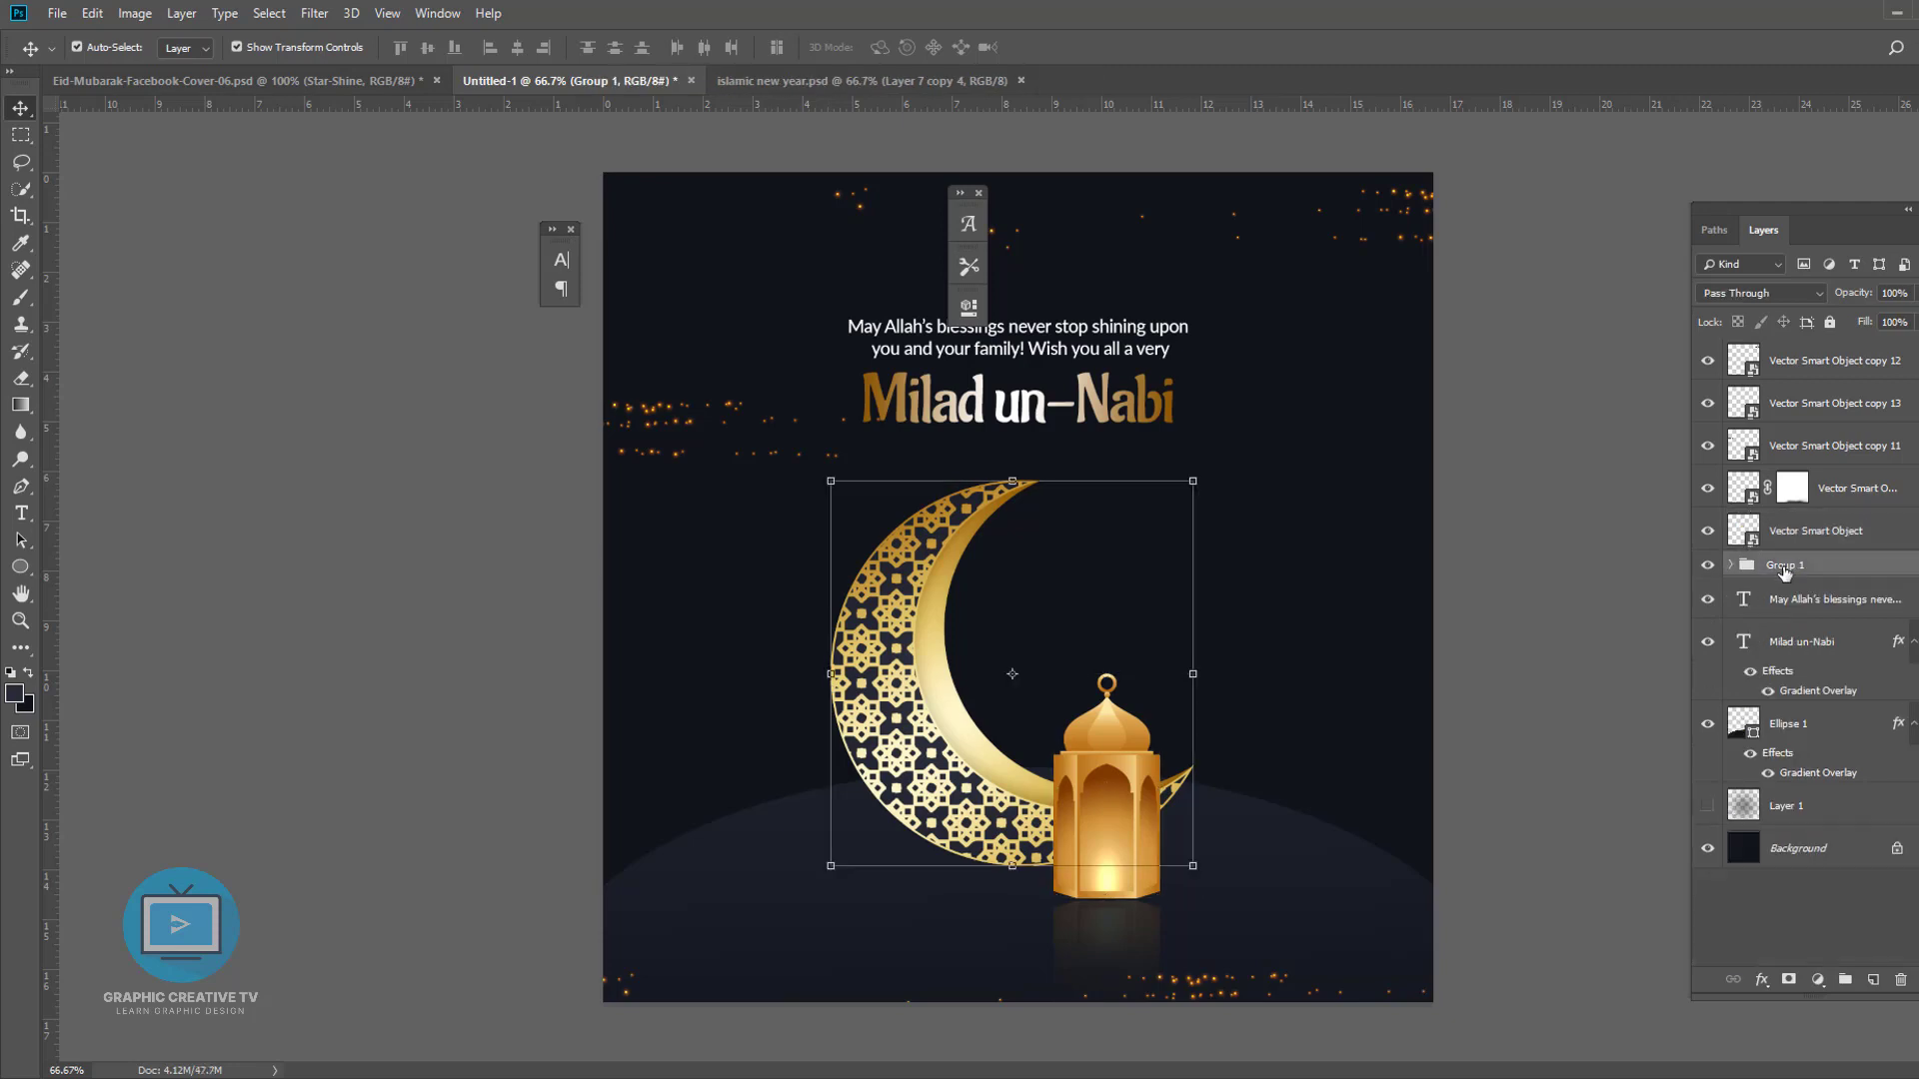
key(ctrl+j)
key(ctrl+e)
right_click(1785, 573)
click(1639, 488)
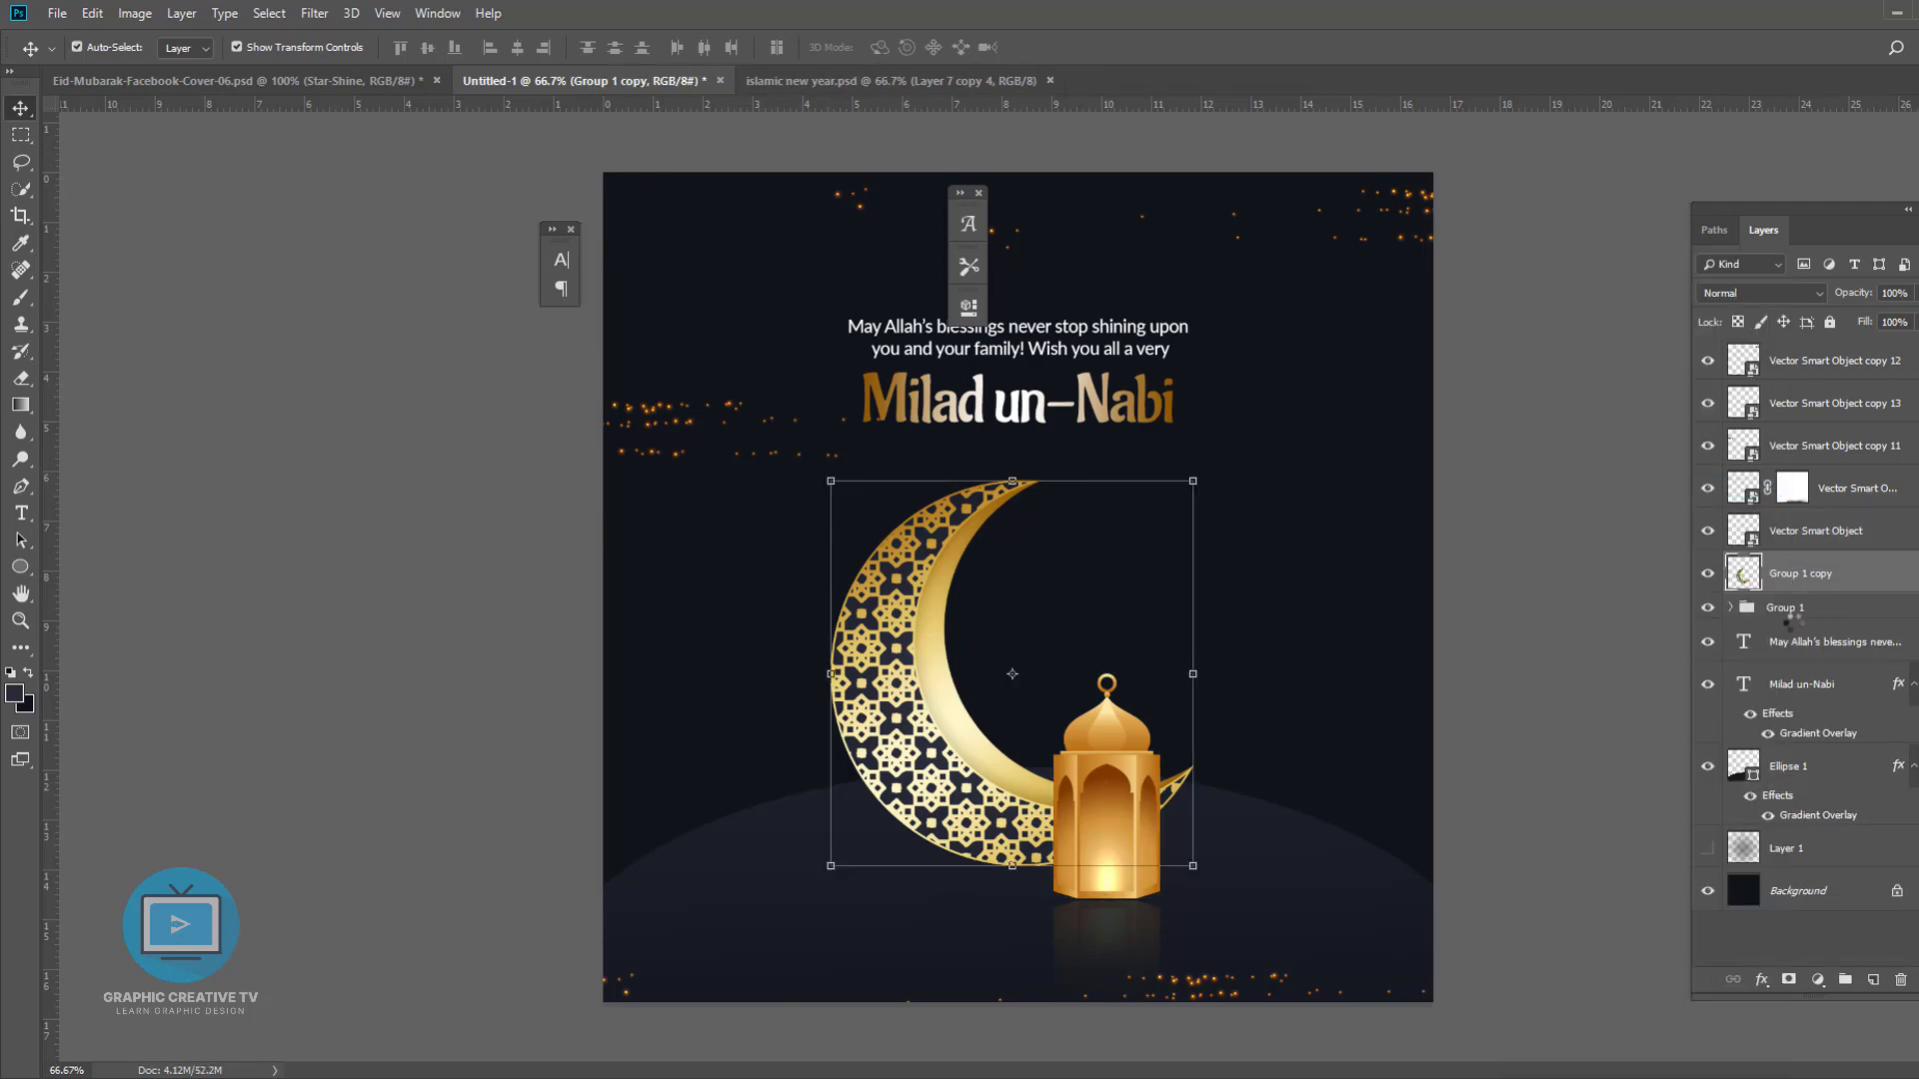
key(ctrl+t)
right_click(939, 625)
click(989, 885)
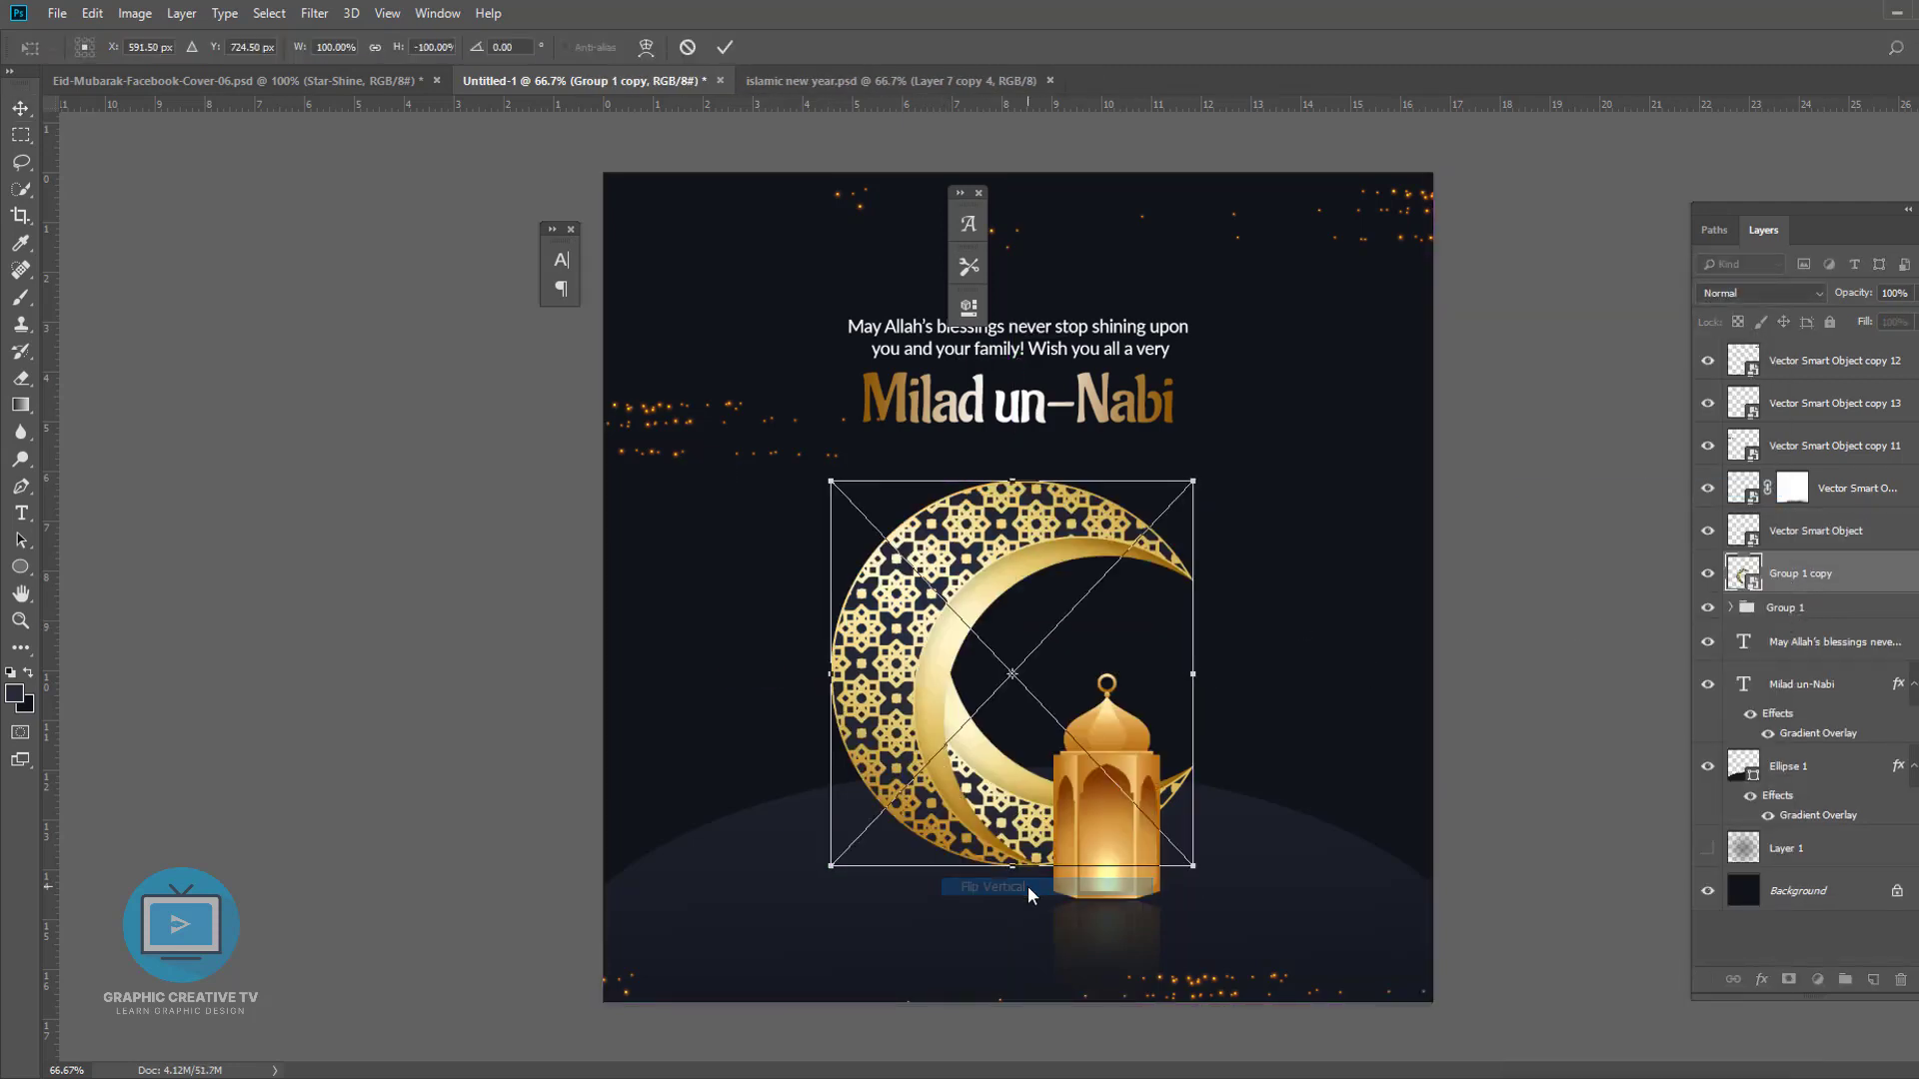
key(Return)
key(shift+Down)
key(shift+Down)
key(shift+Down)
key(shift+Down)
key(shift+Down)
key(shift+Down)
key(shift+Down)
key(shift+Down)
key(shift+Down)
key(shift+Down)
key(shift+Down)
key(shift+Down)
key(shift+Down)
key(shift+Down)
key(shift+Down)
key(shift+Down)
key(shift+Down)
key(shift+Down)
key(shift+Down)
key(shift+Down)
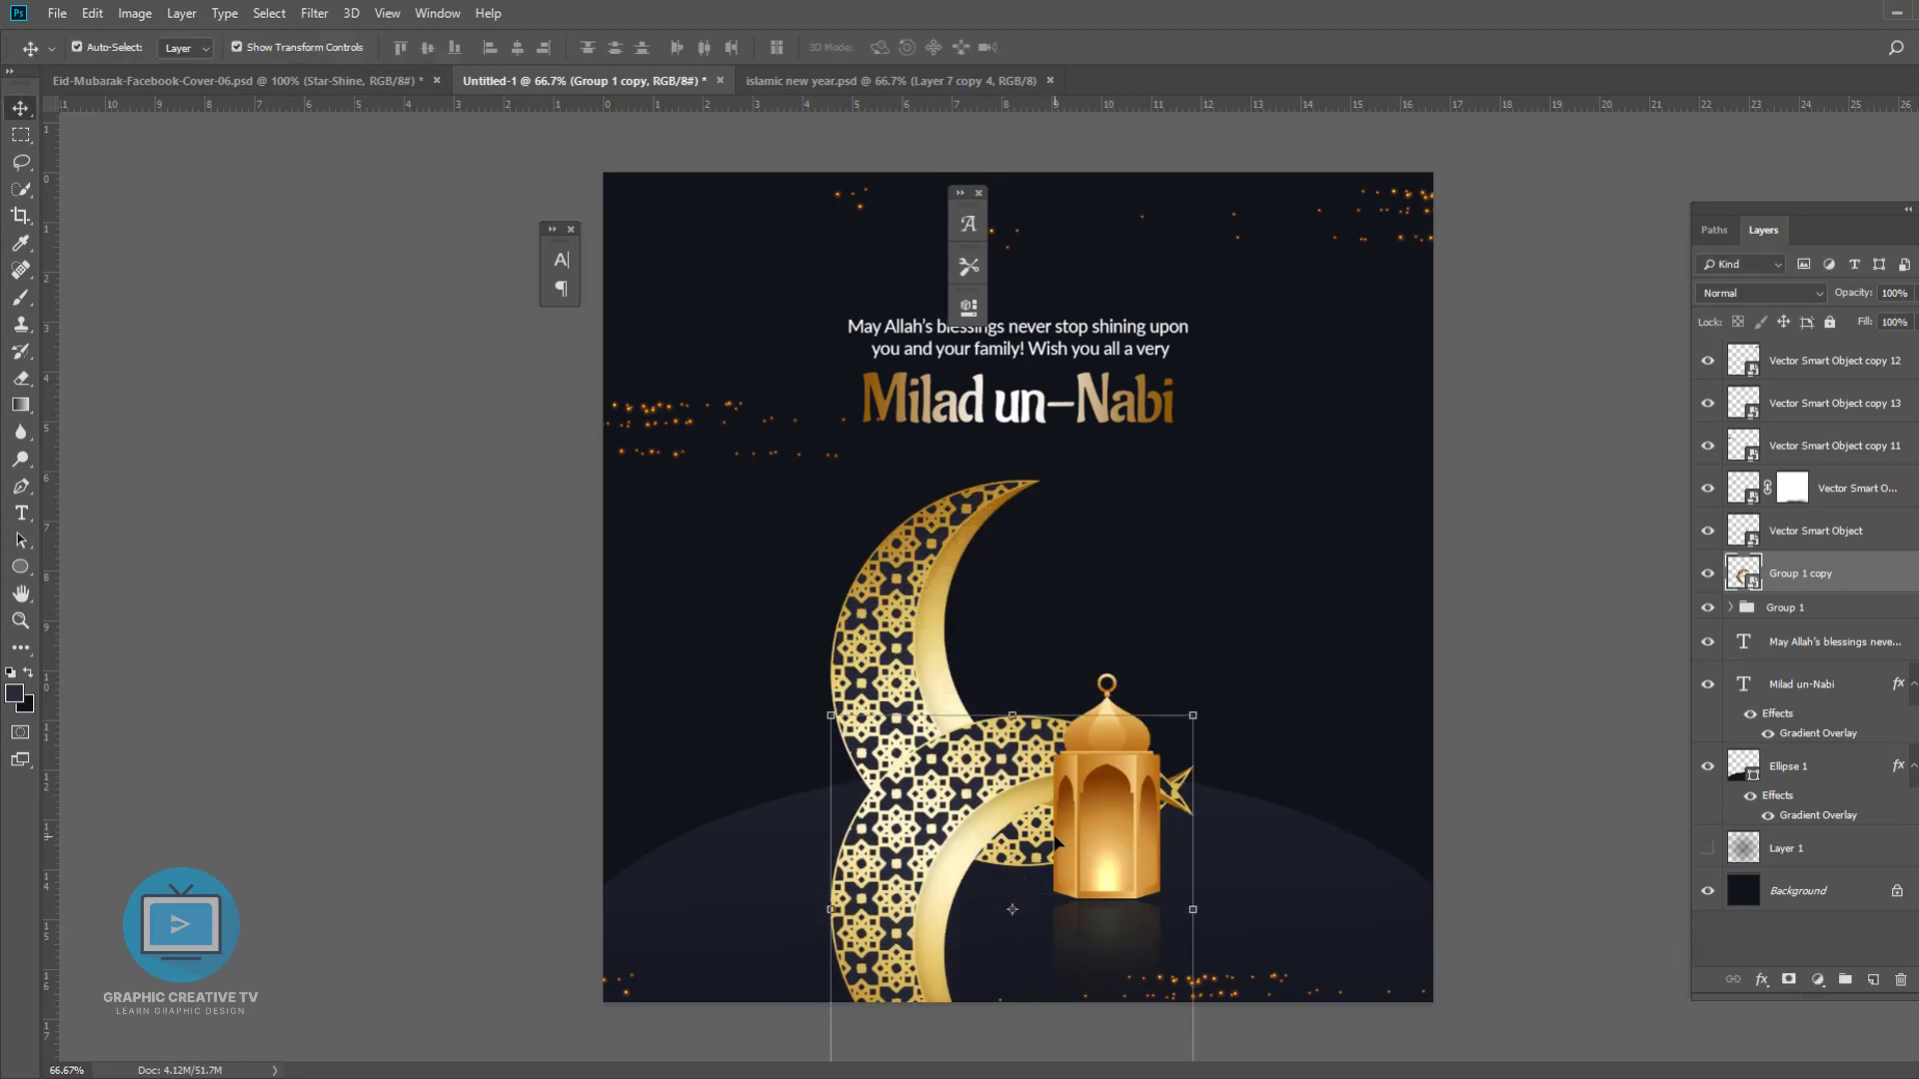
key(shift+Down)
key(shift+Down)
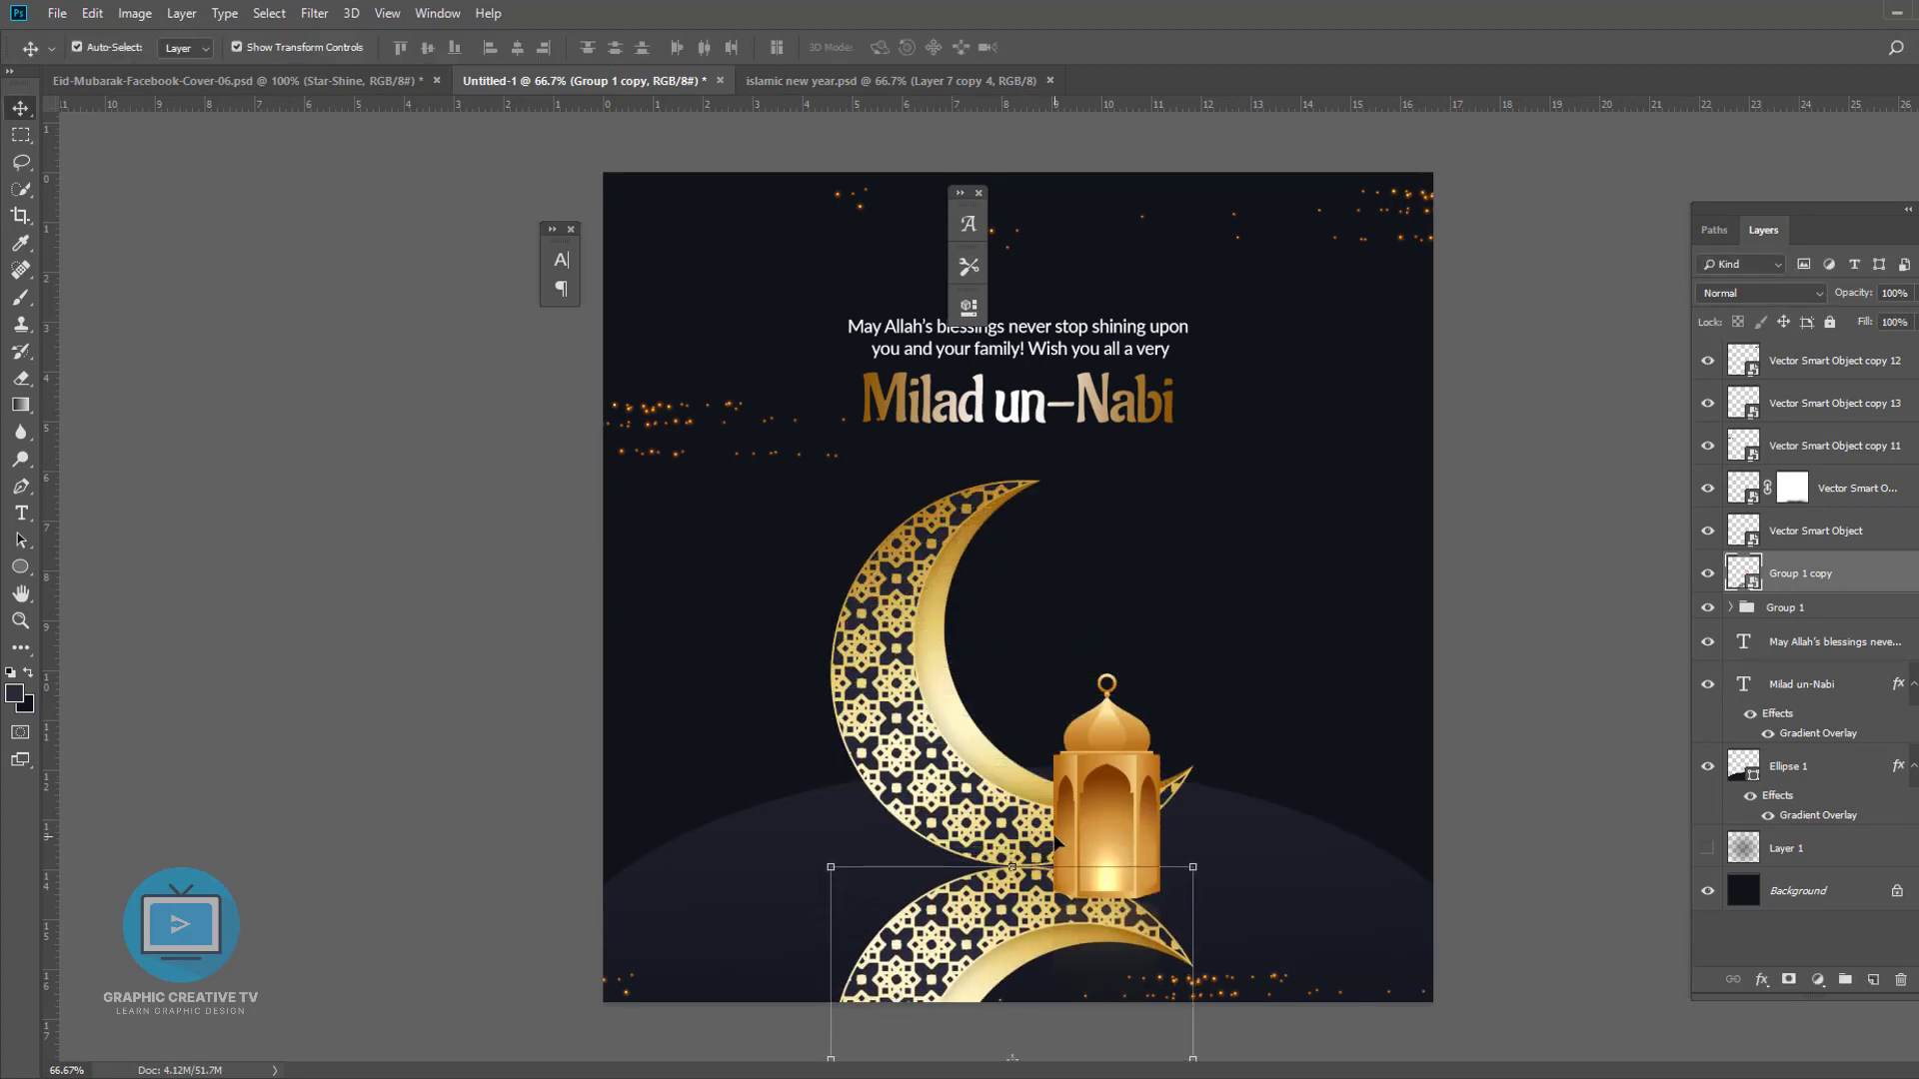
- Lower the moon reflection's opacity to 5% and fade it by painting a layer mask
drag(1916, 294, 1831, 321)
click(1789, 980)
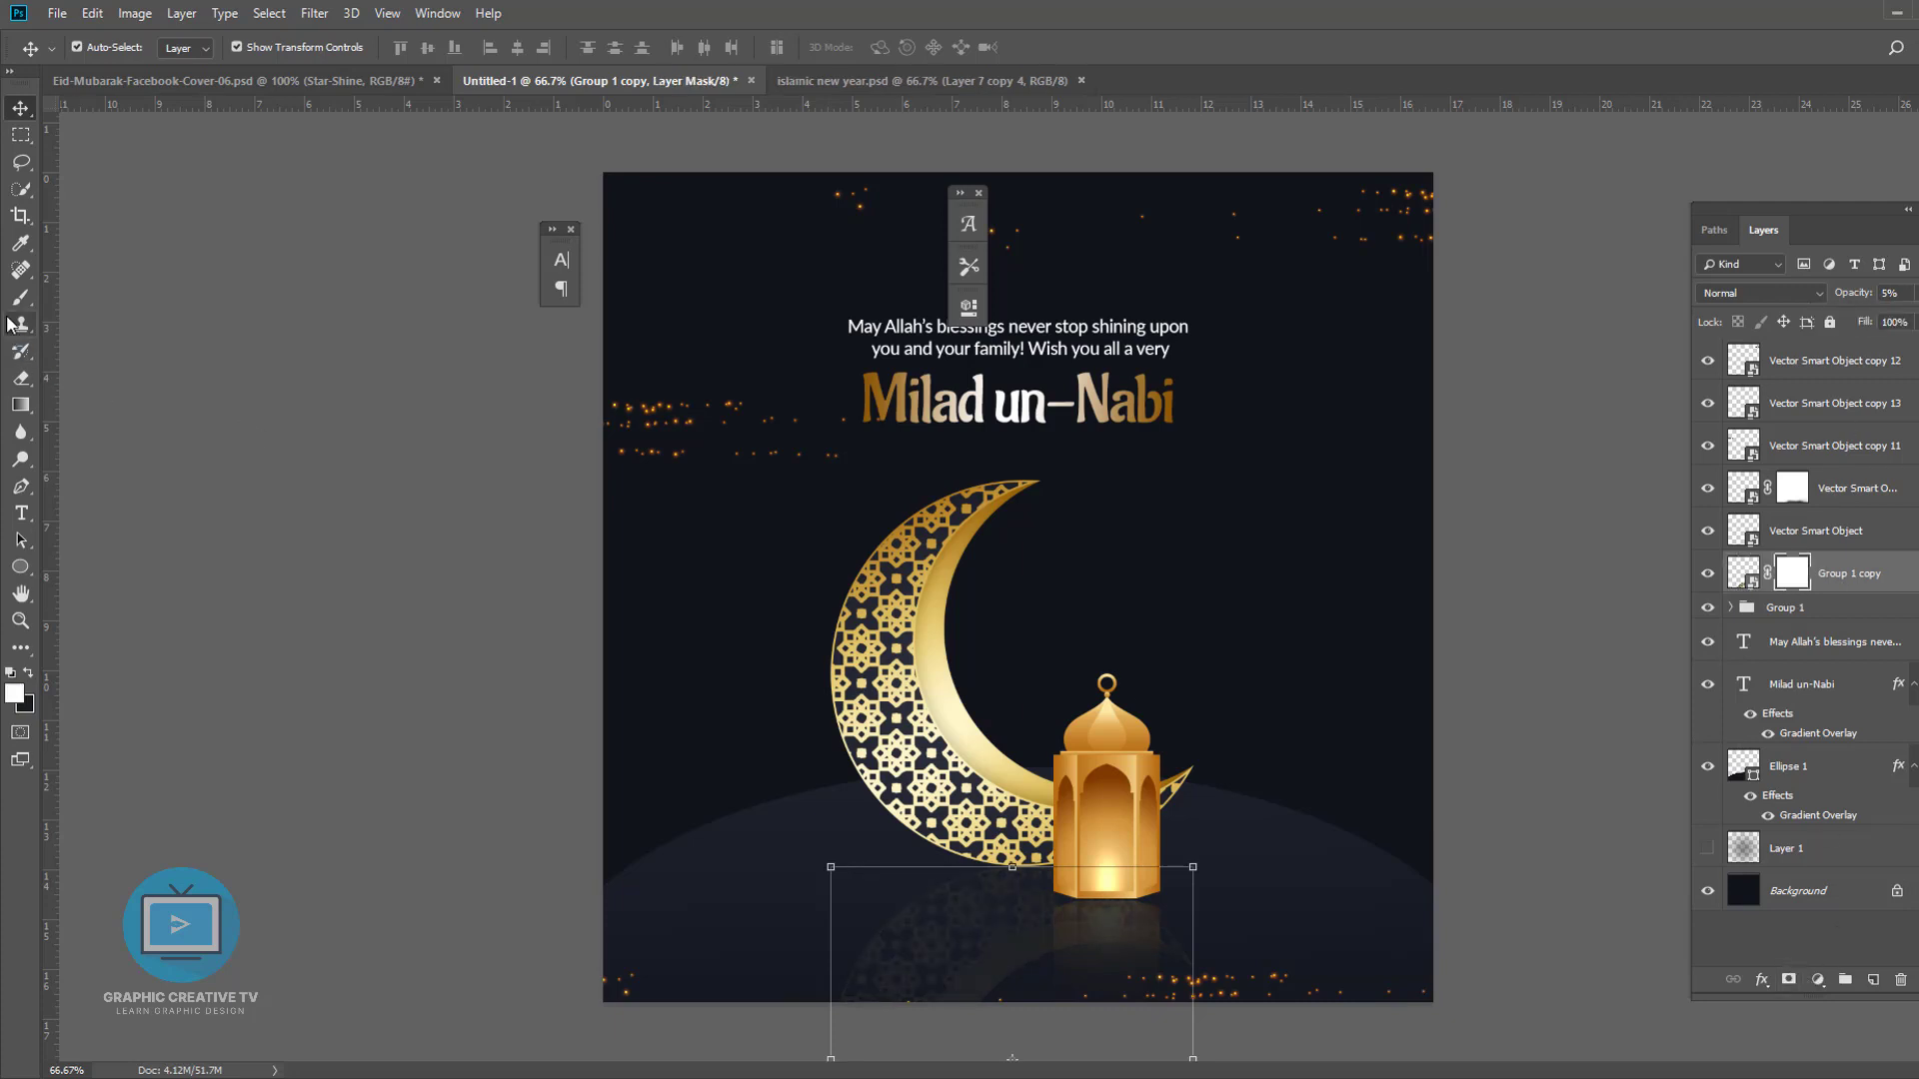
key(b)
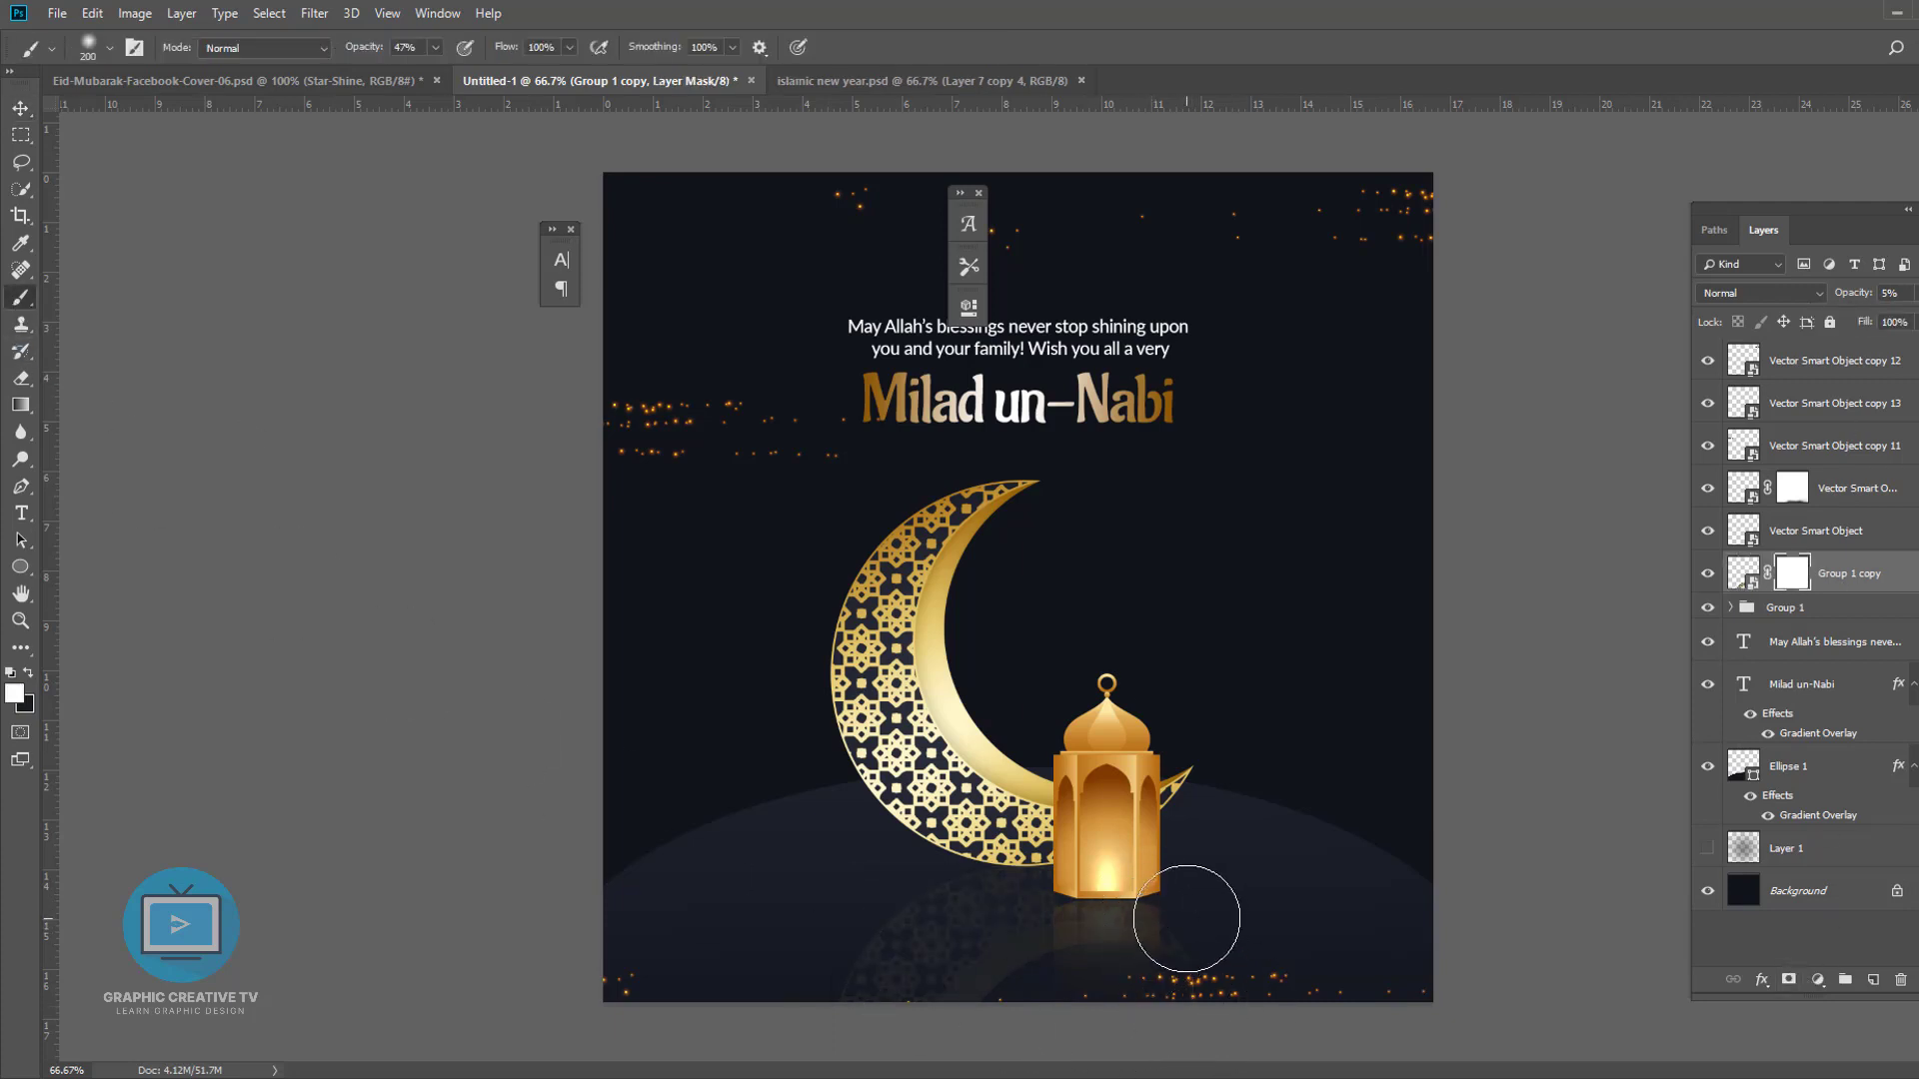
key(x)
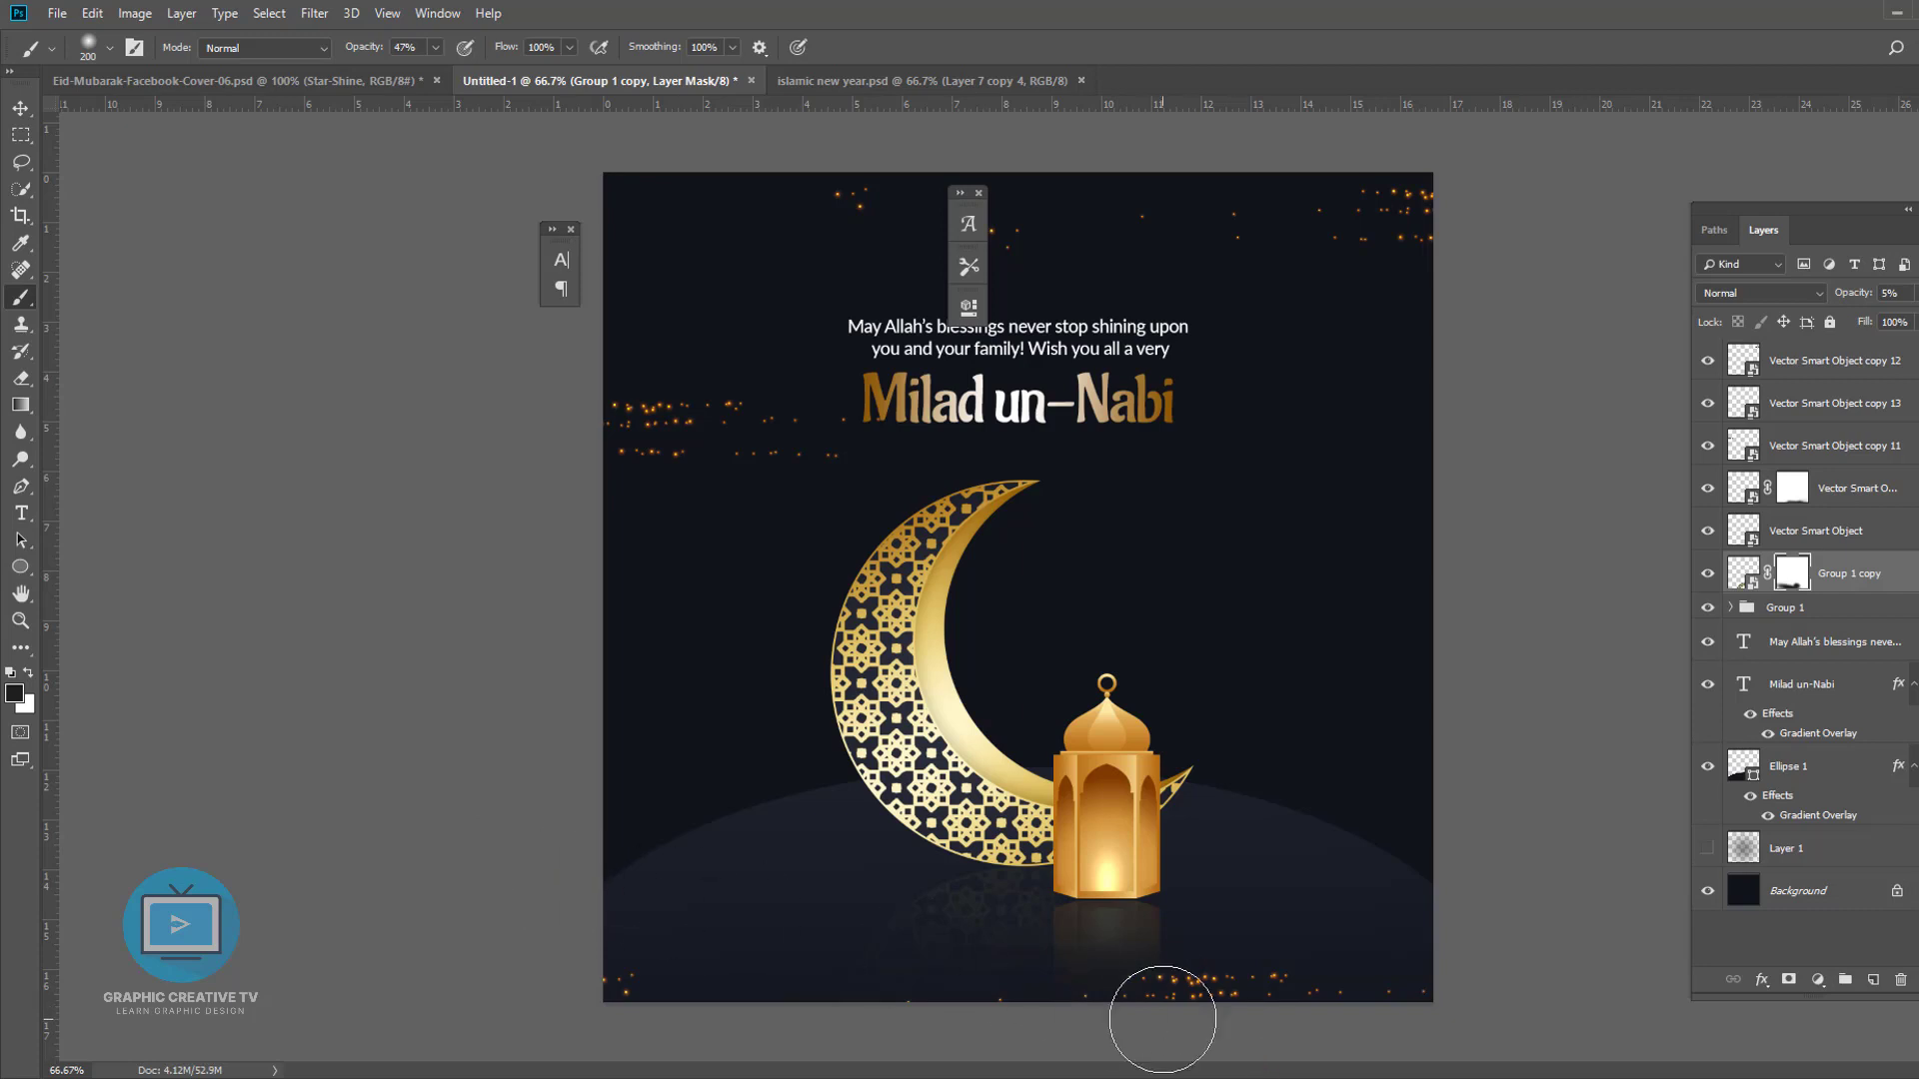
click(21, 108)
click(275, 549)
click(21, 299)
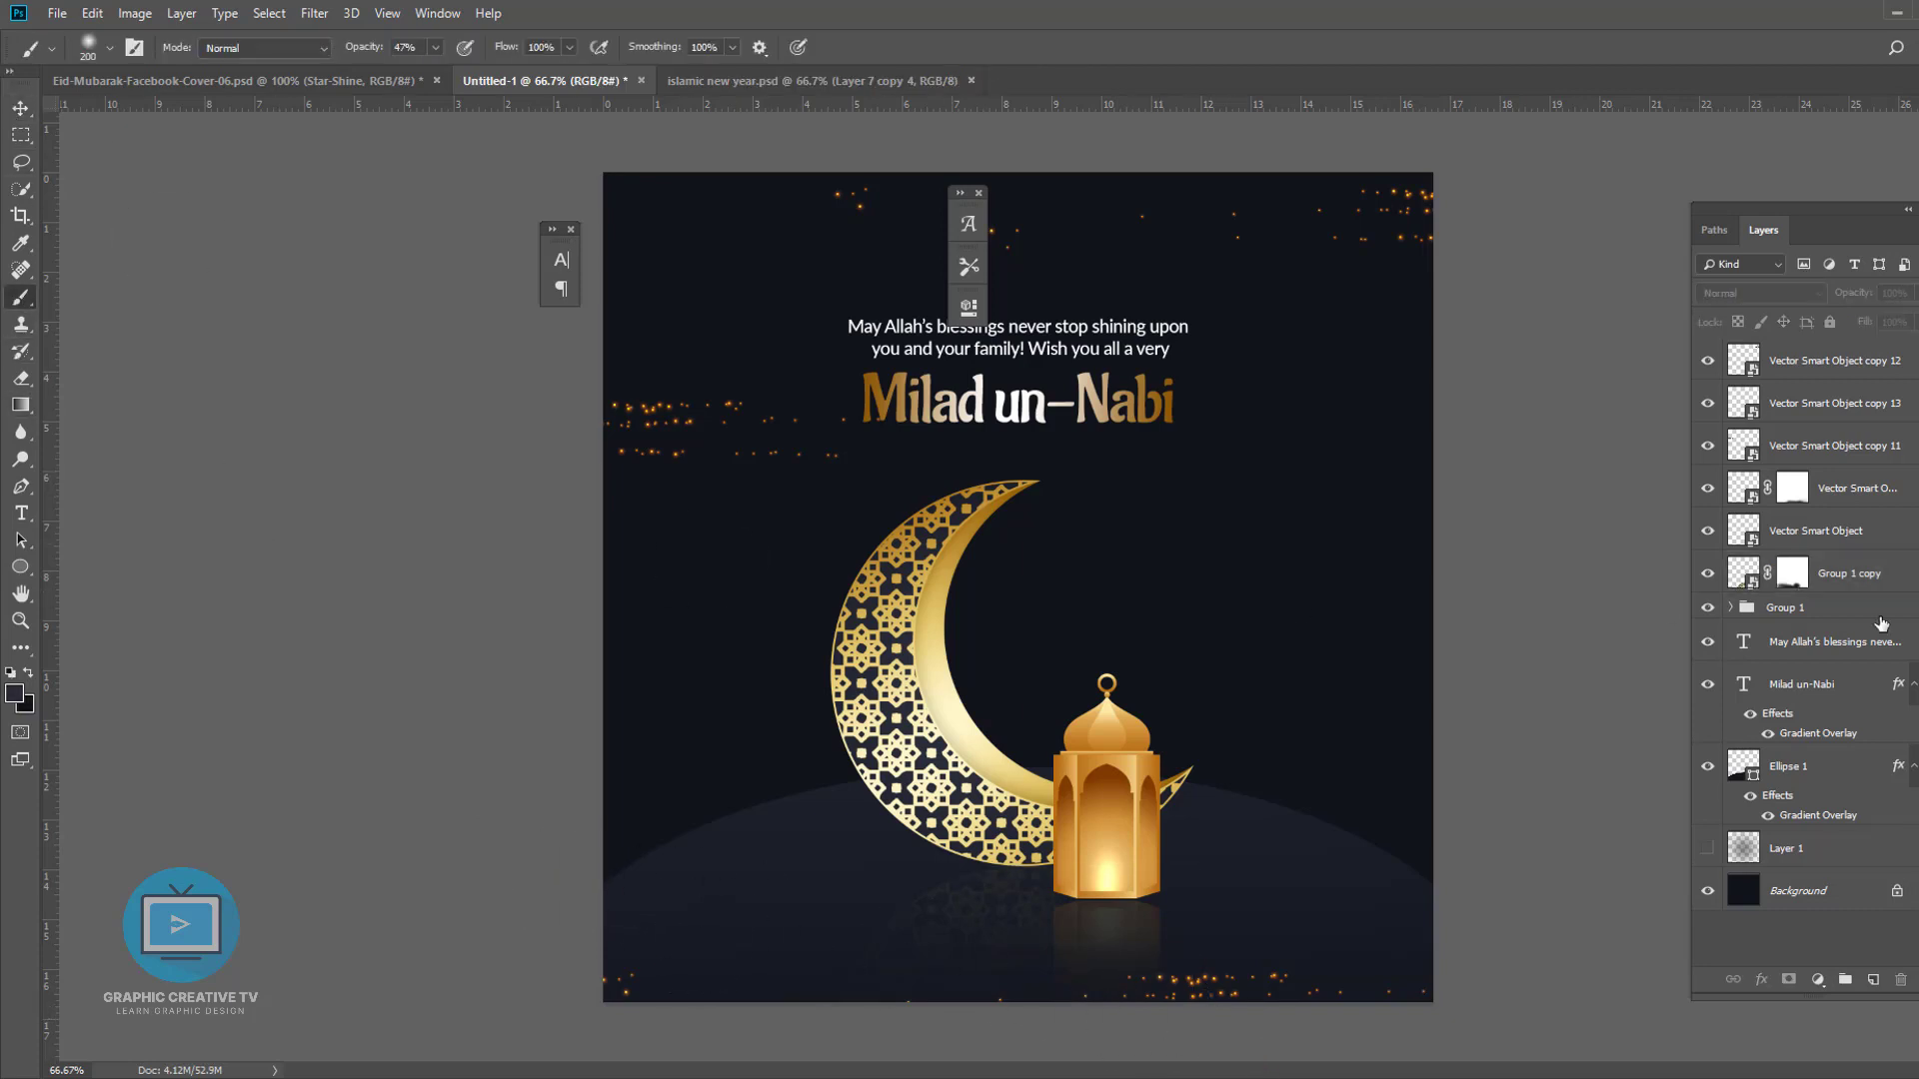
- Create a new layer at the top and paint a large soft brush spot about 1100 px wide
click(1827, 379)
key(ctrl+shift+n)
key(Return)
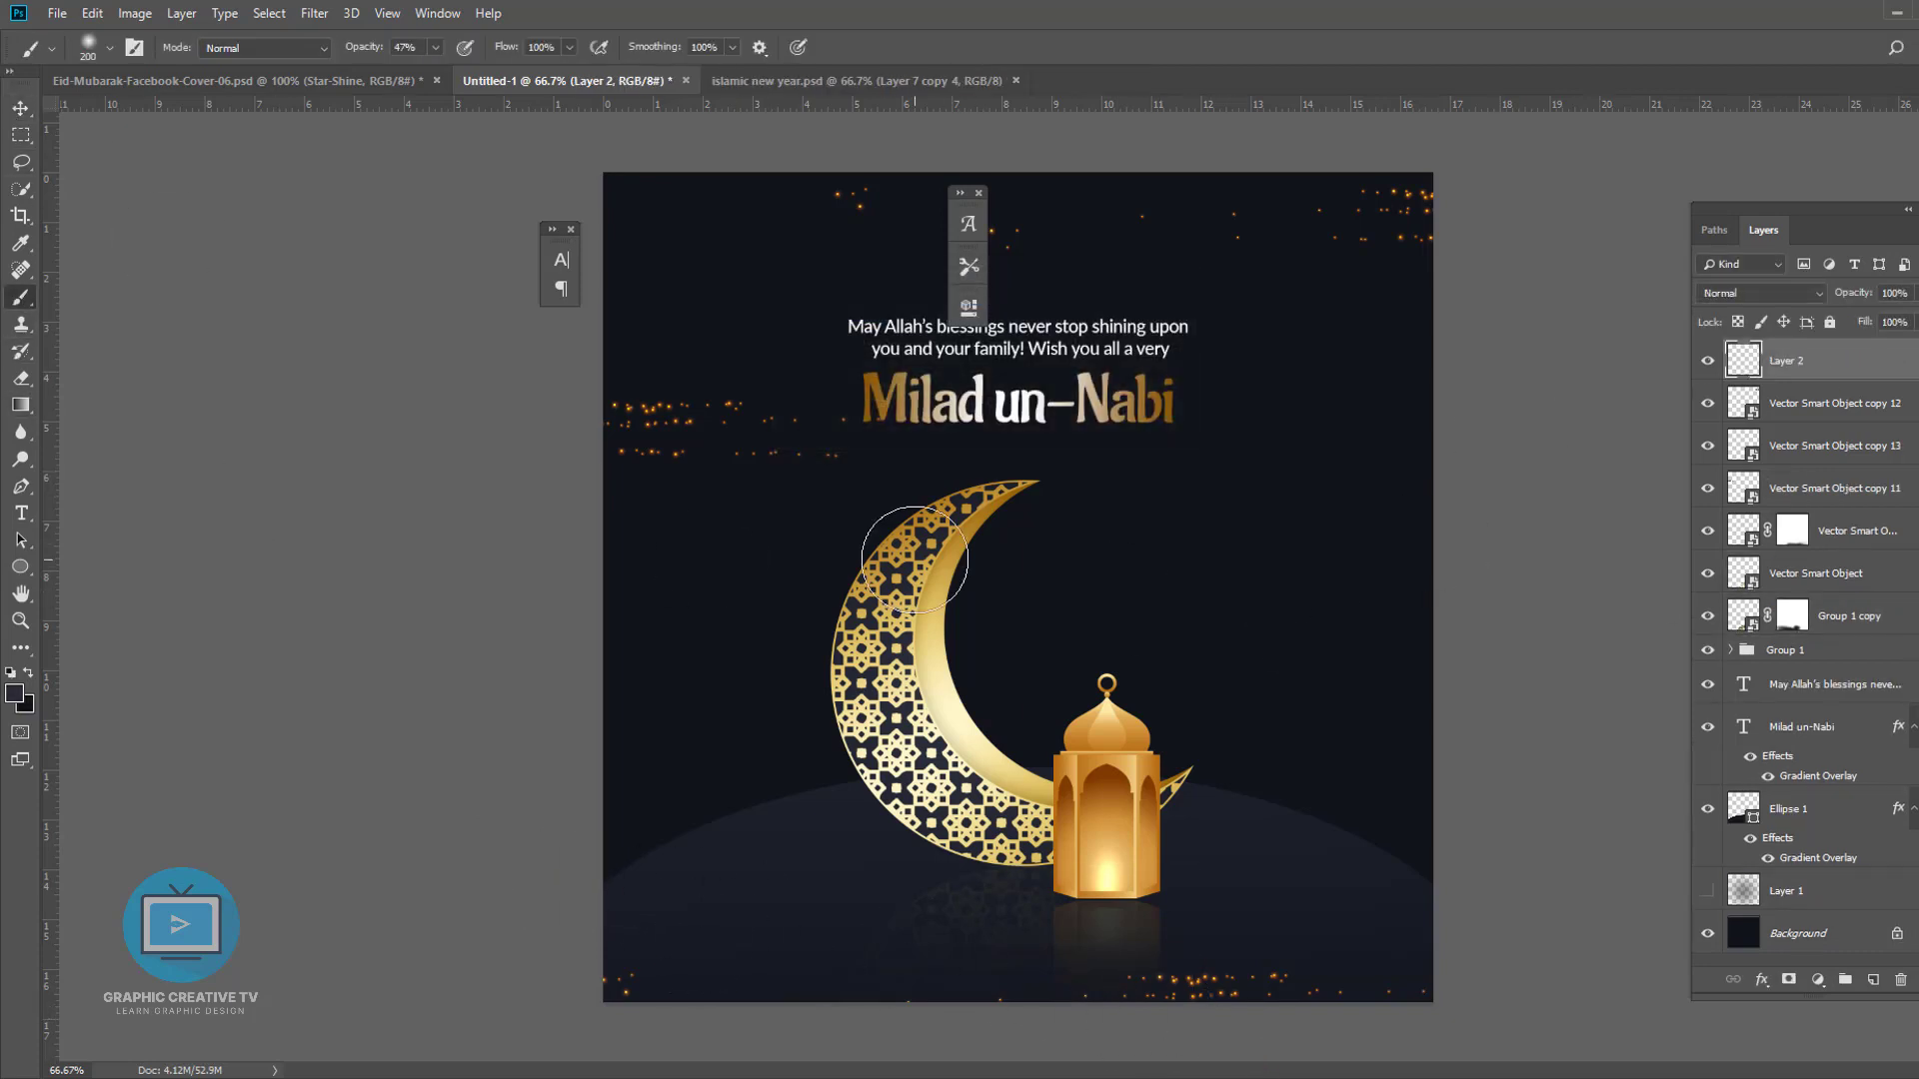
key(bracketright)
key(bracketright)
key(bracketright)
key(bracketright)
key(bracketright)
key(bracketright)
key(bracketright)
key(bracketright)
key(bracketright)
key(bracketright)
click(1033, 596)
click(1036, 569)
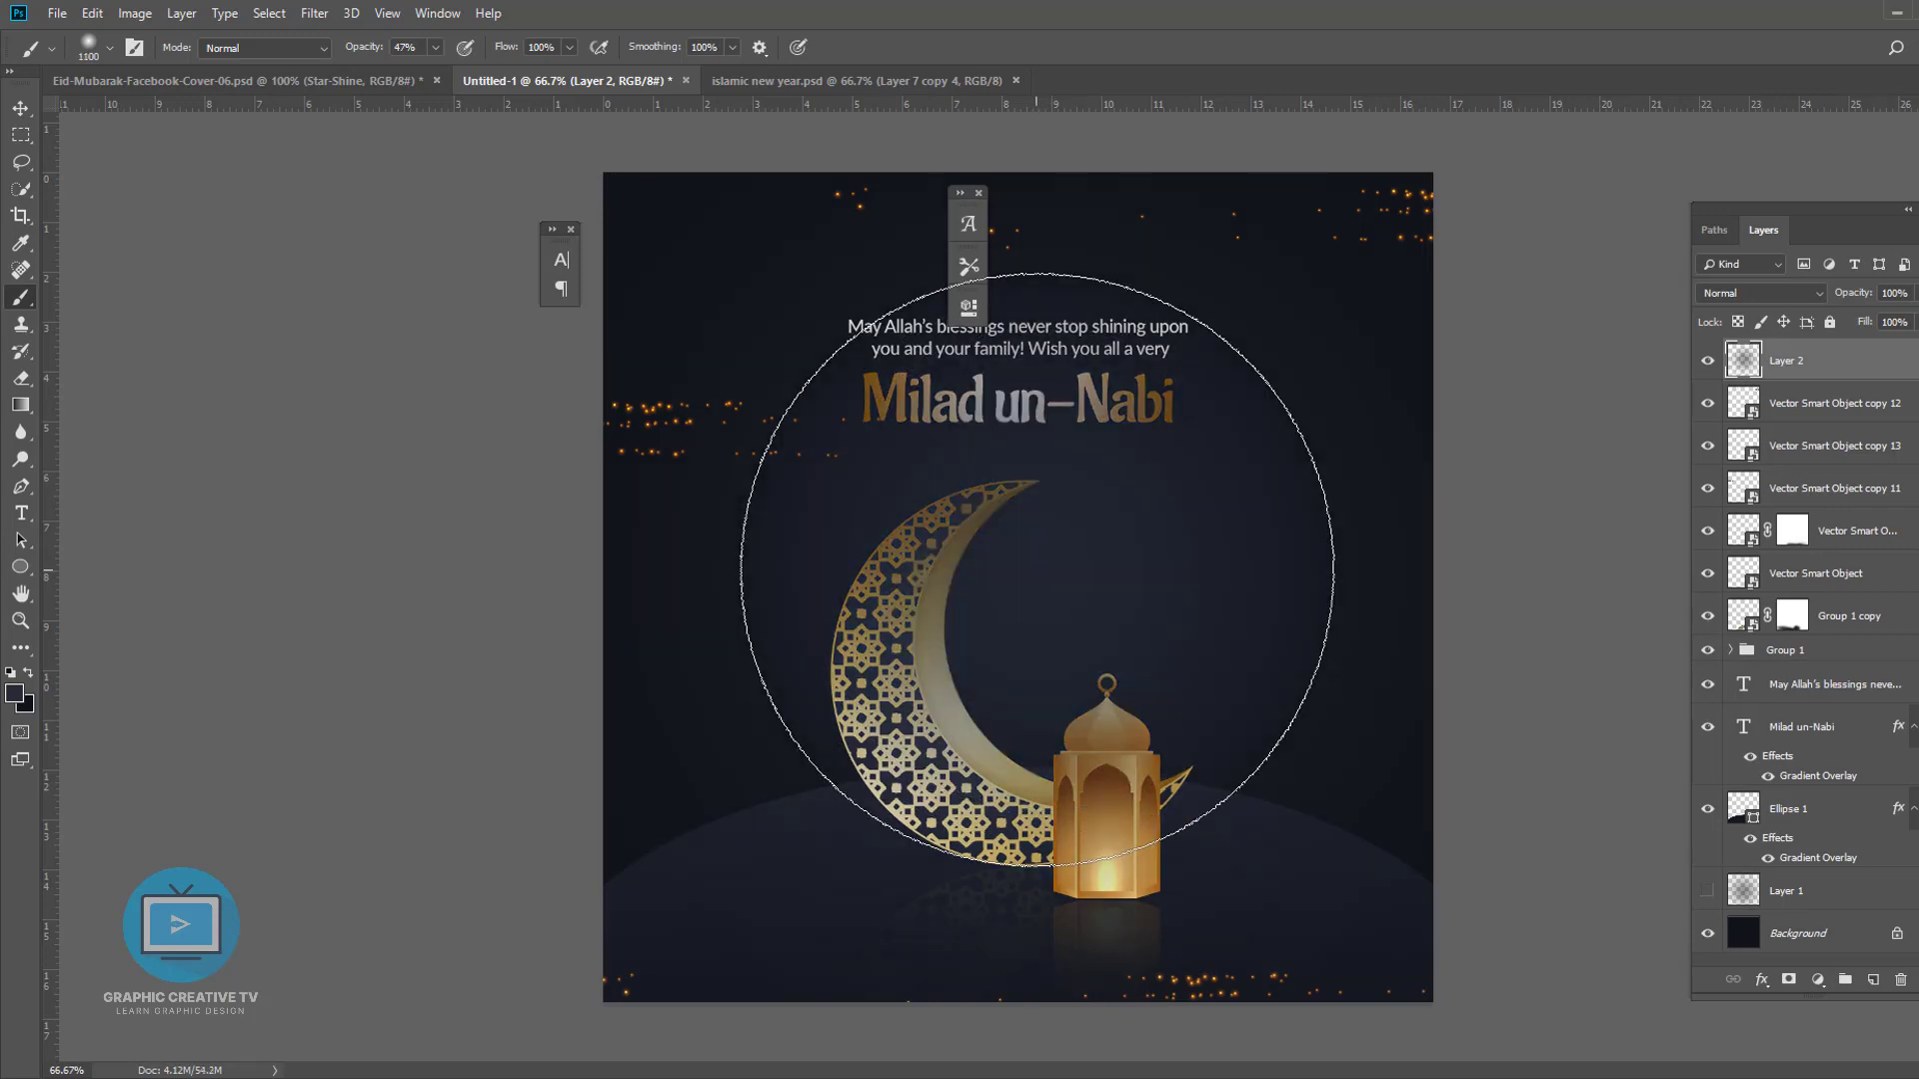
- Squash the painted spot into a thin horizontal band and move it to the lantern's base
key(v)
drag(1012, 167, 1013, 937)
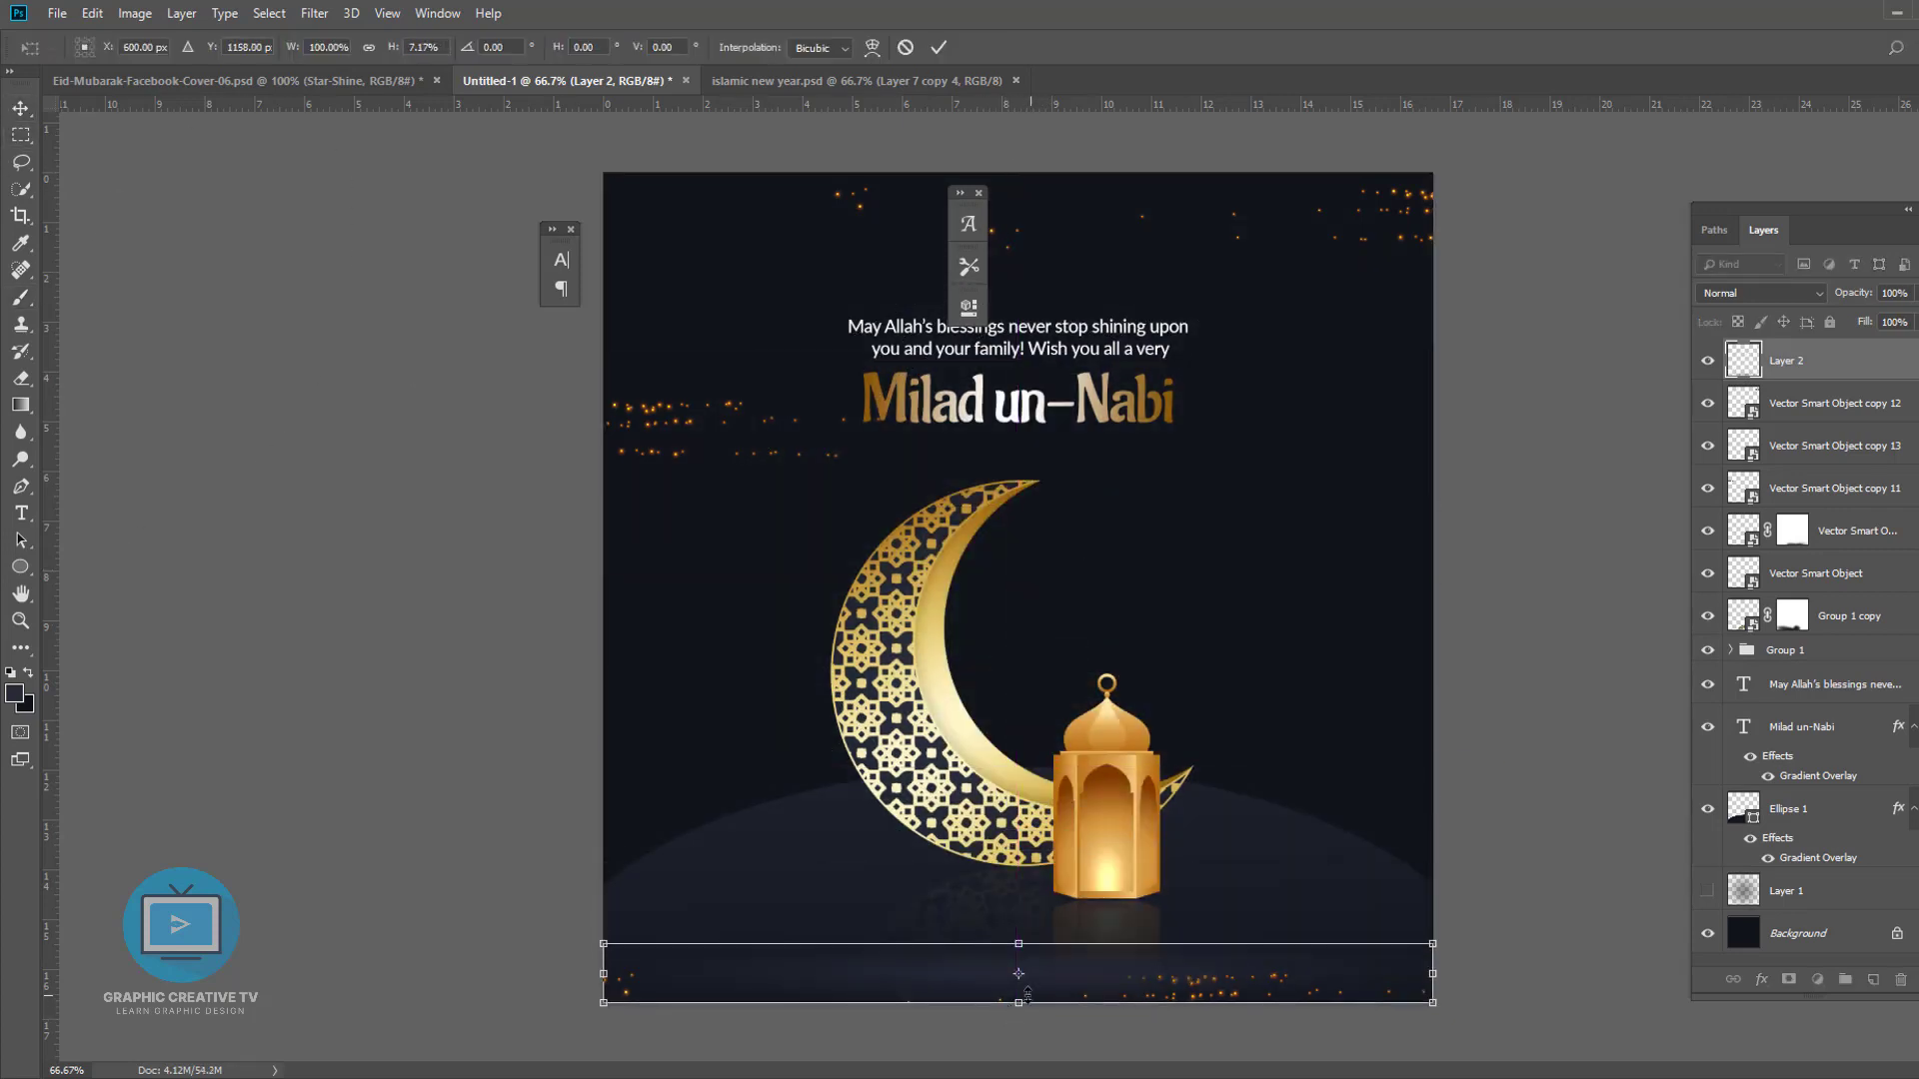
drag(1102, 986, 1012, 882)
key(Return)
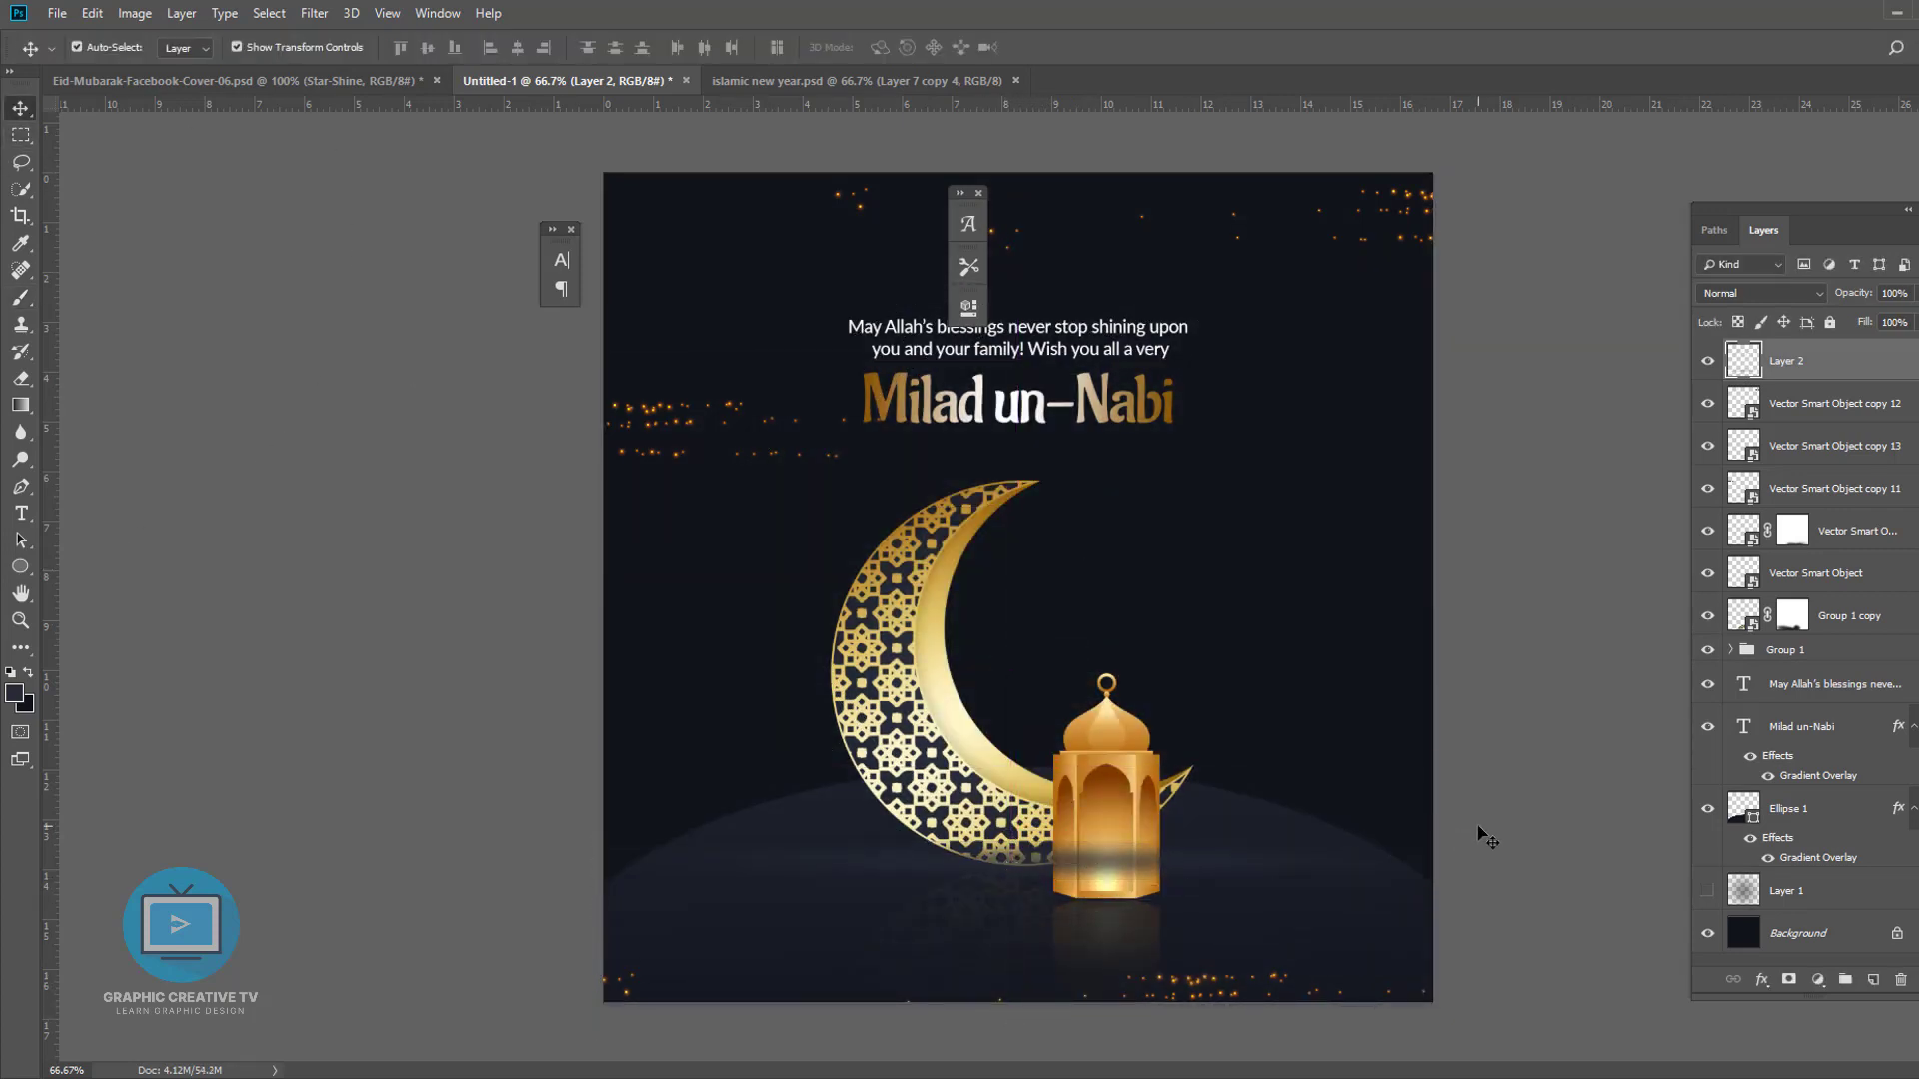
- Set the band layer's blend mode to Multiply and scale it narrower
click(1761, 292)
click(1762, 378)
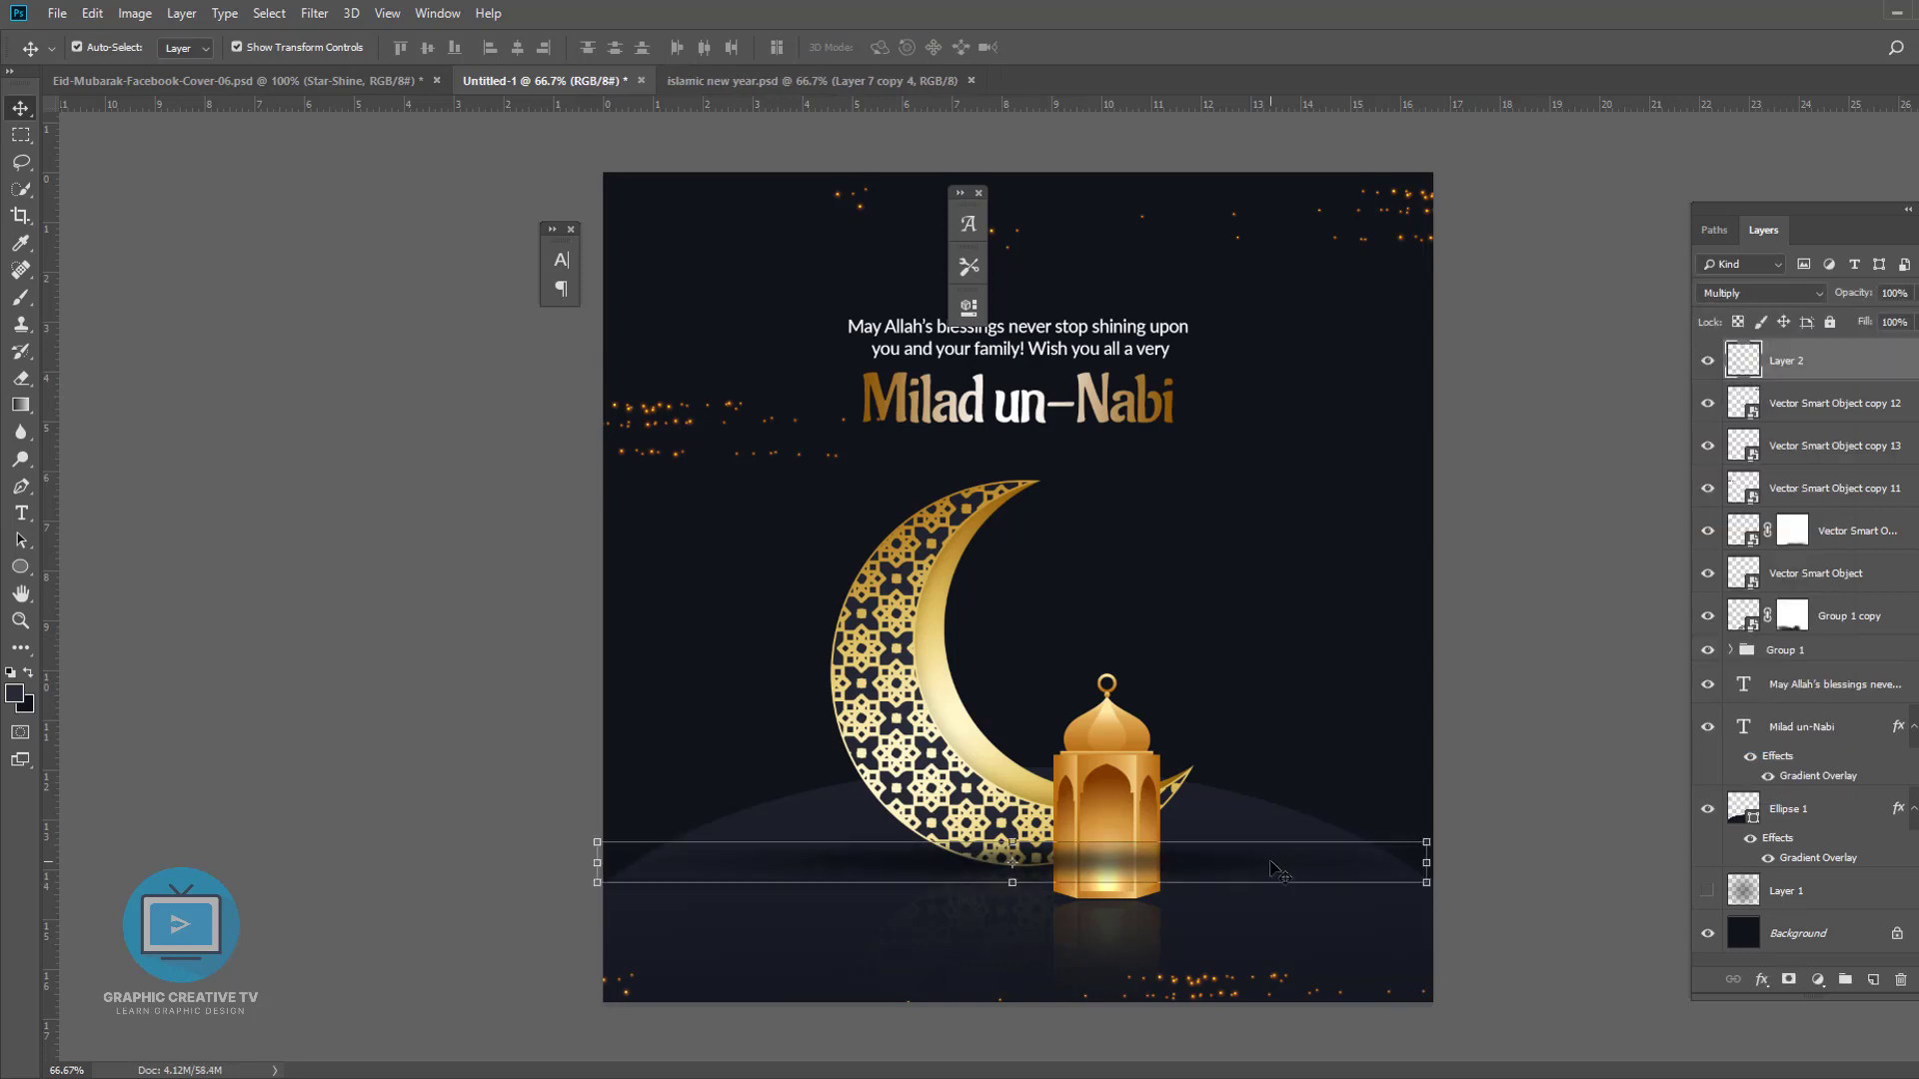
key(ctrl+t)
drag(1426, 882, 1246, 854)
key(Return)
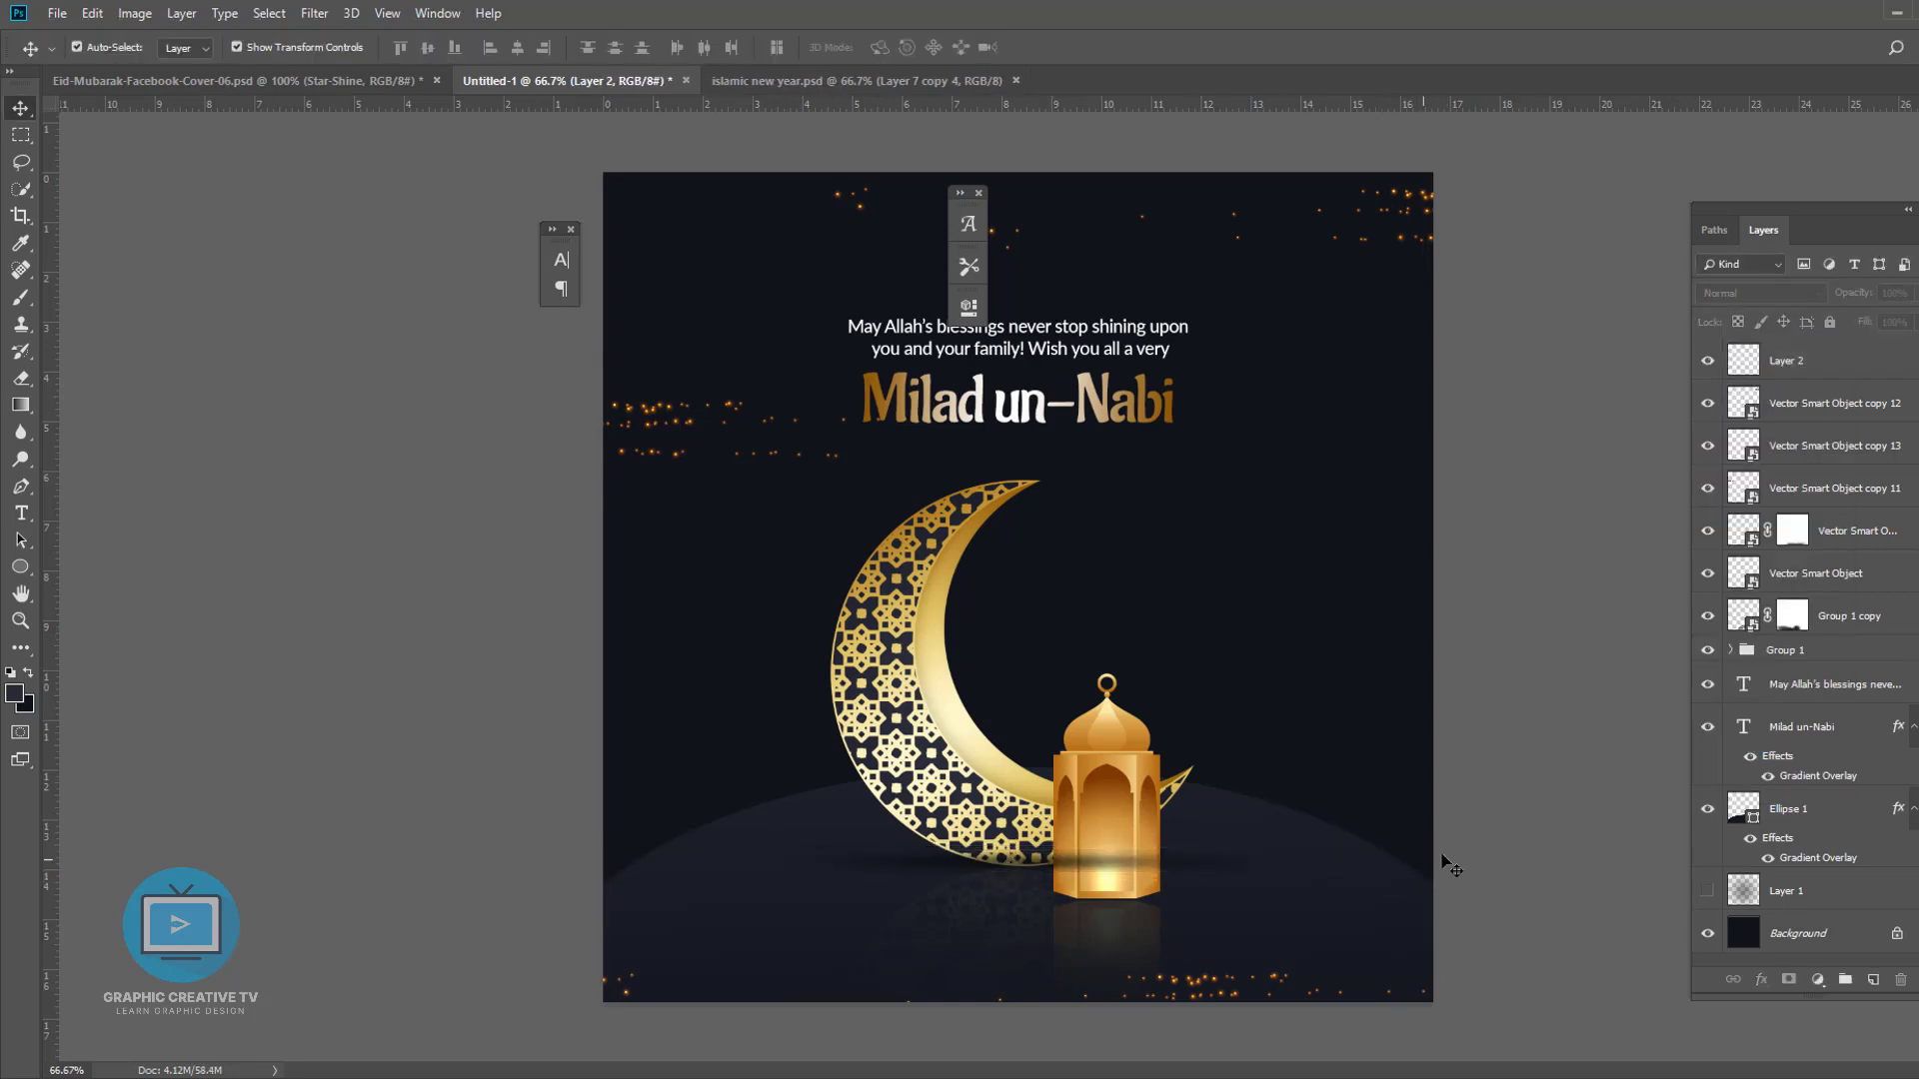
- Move the band layer below the lantern and narrow it to fit under the lantern's base
drag(1805, 366, 1799, 590)
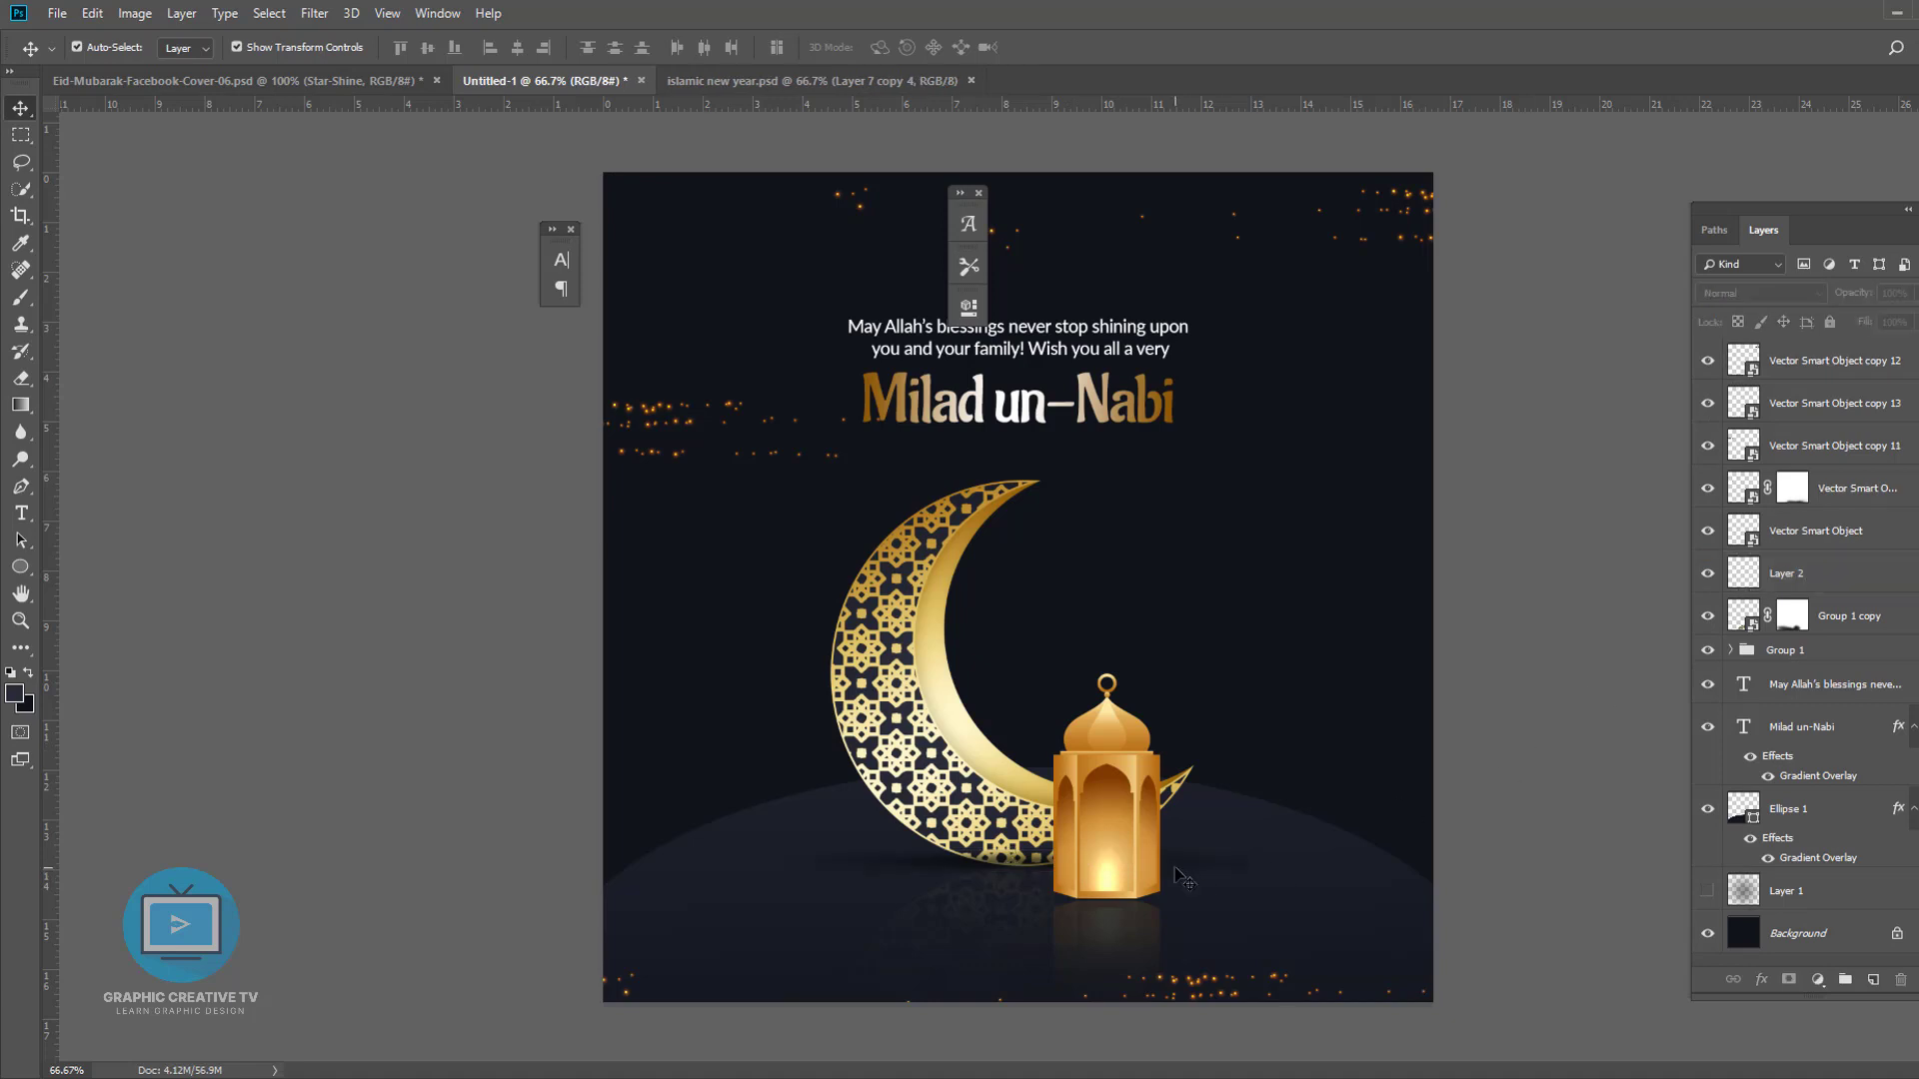
drag(1248, 862, 1228, 866)
drag(777, 865, 960, 865)
key(Return)
click(1226, 834)
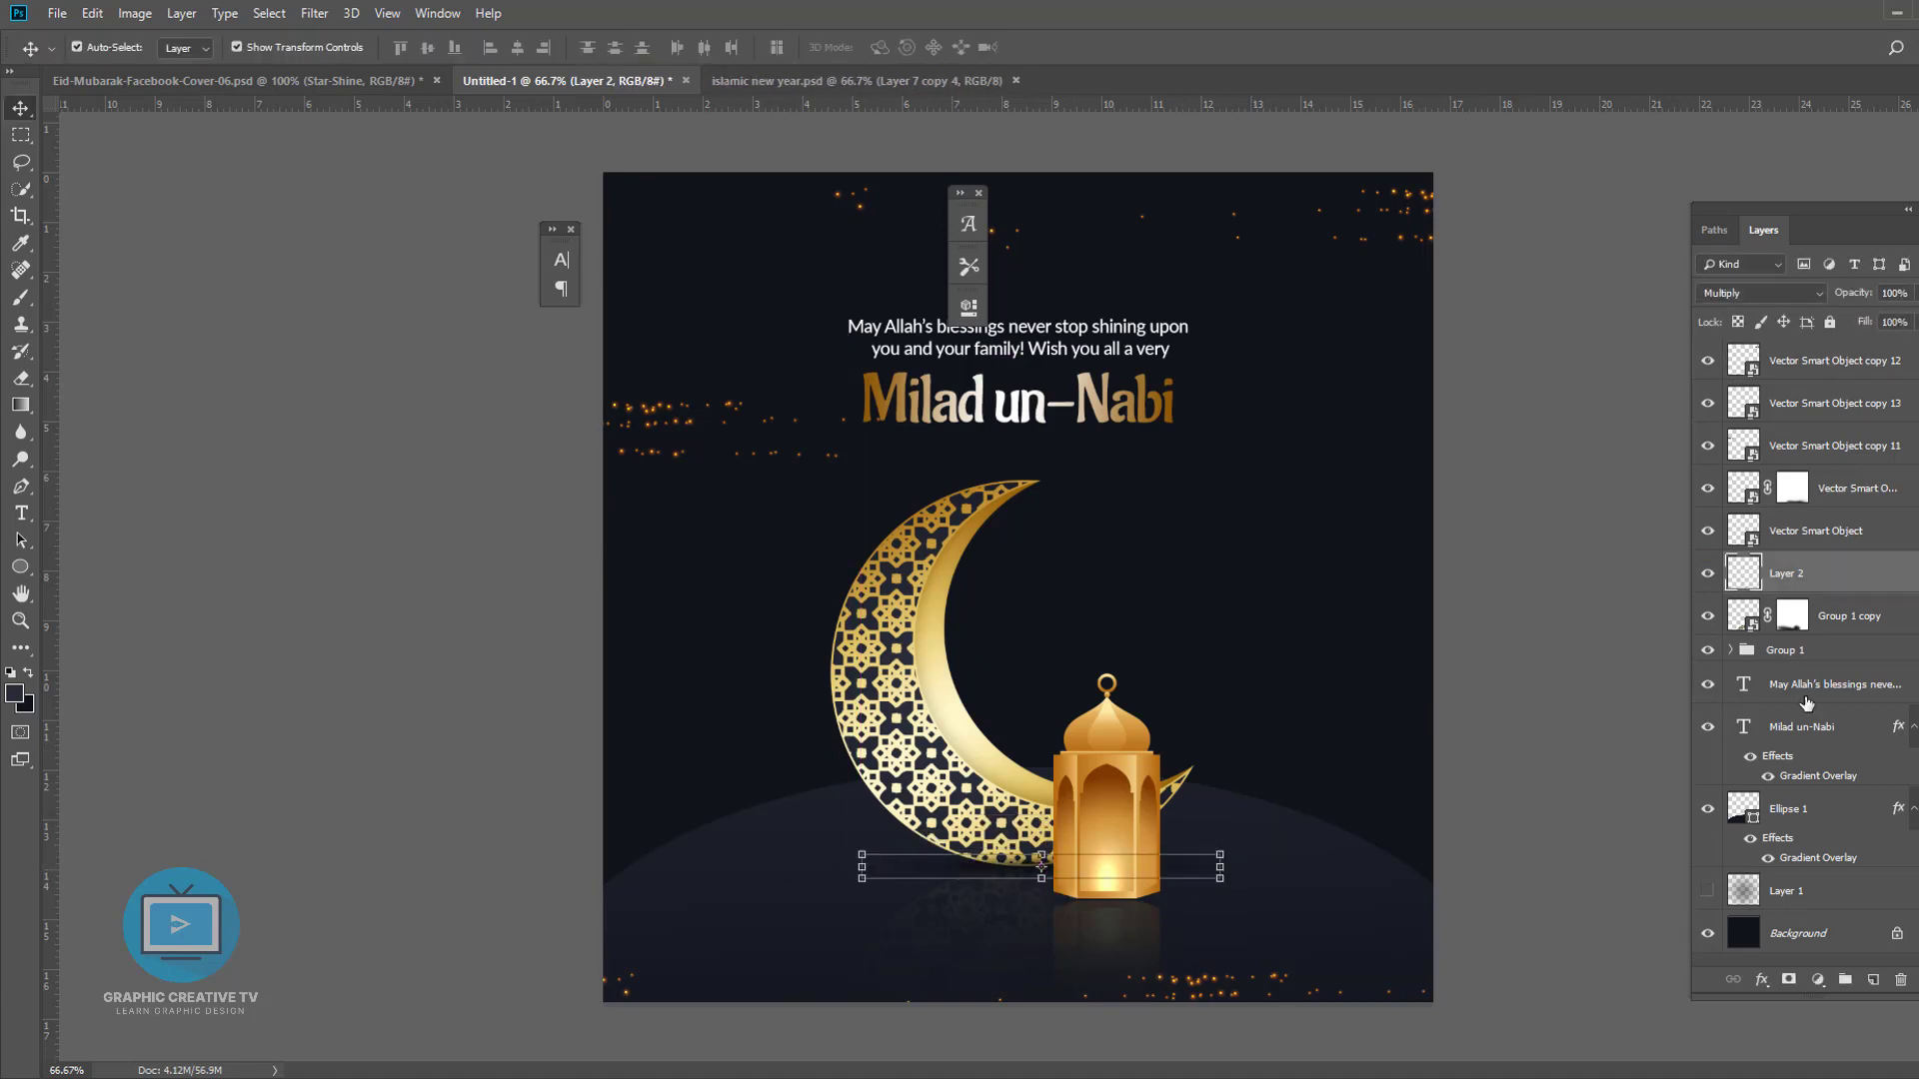
- Move the shadow layer below the moon group and nudge it slightly up
drag(1823, 576, 1825, 663)
click(1488, 782)
drag(946, 862, 946, 869)
key(Up)
key(Up)
key(Up)
key(Up)
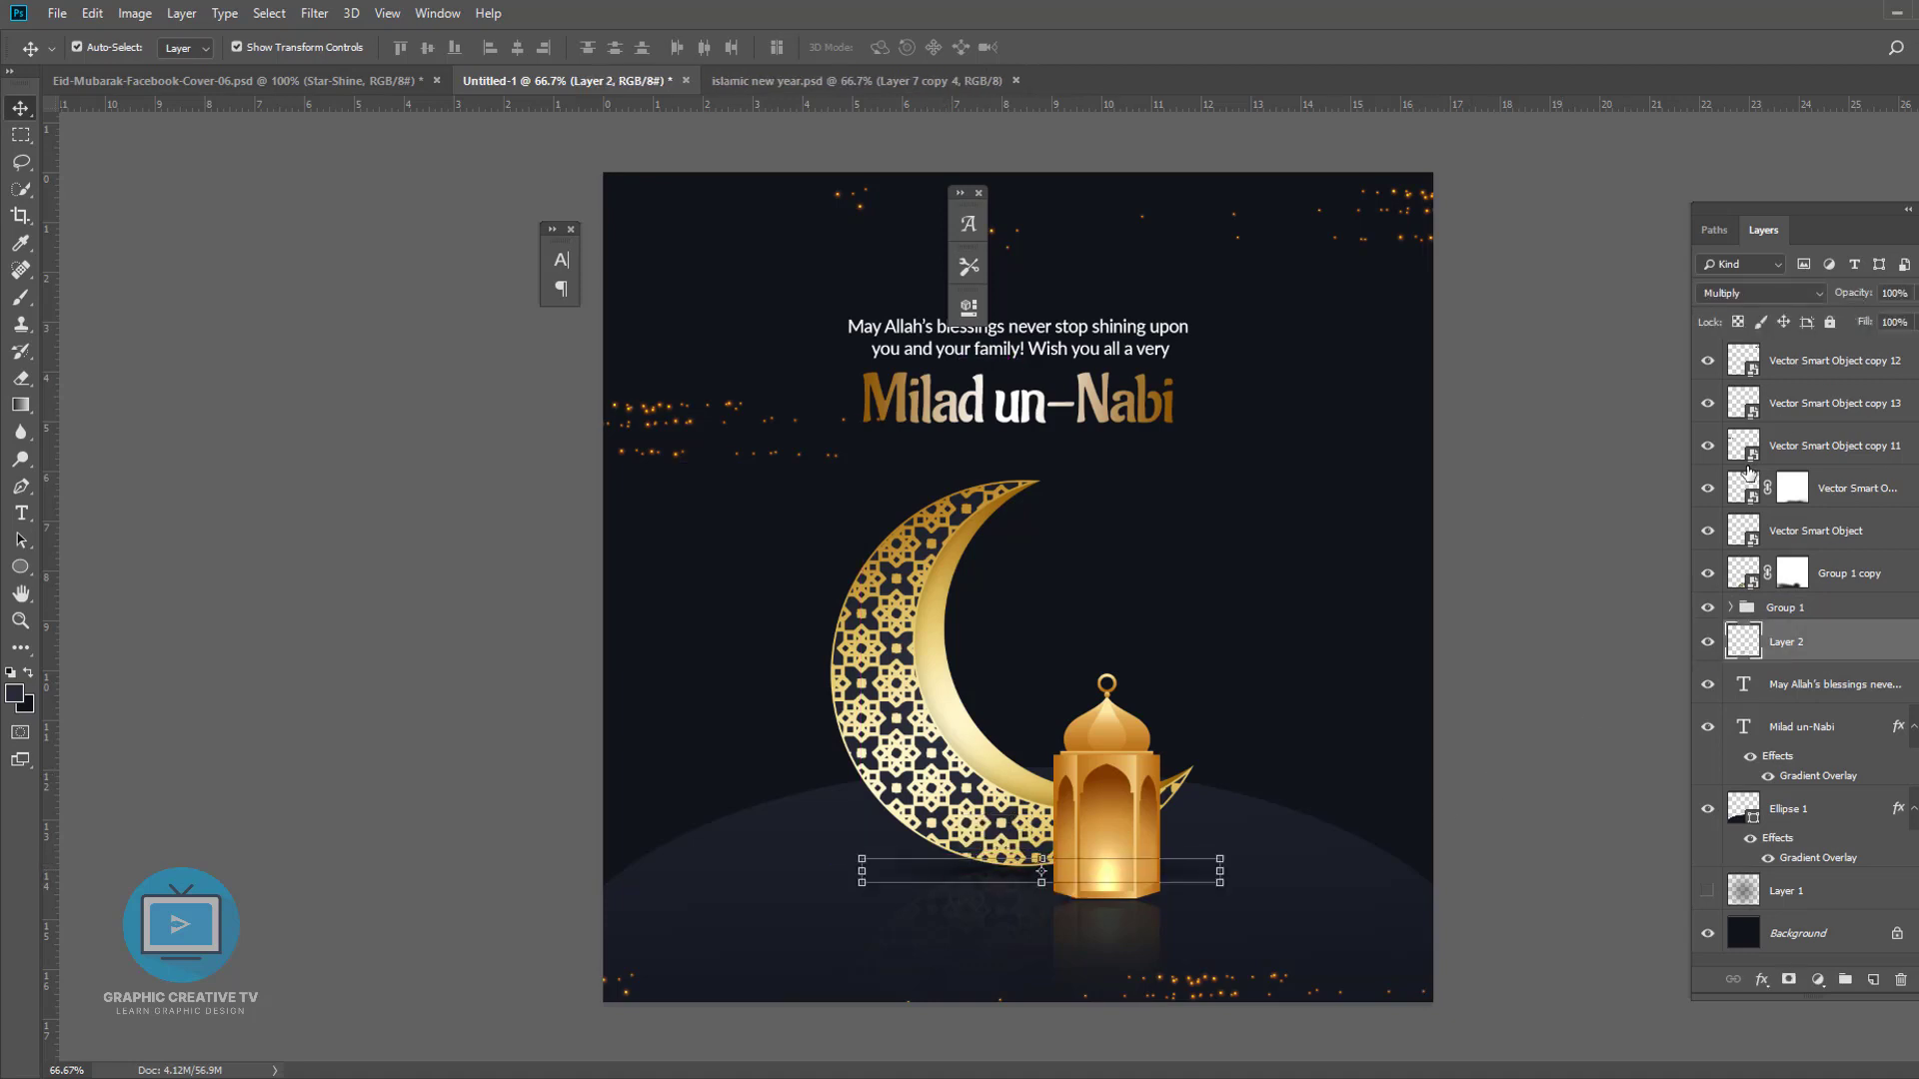
- Duplicate the shadow layer and stretch the copies under the lantern and moon base
key(ctrl+j)
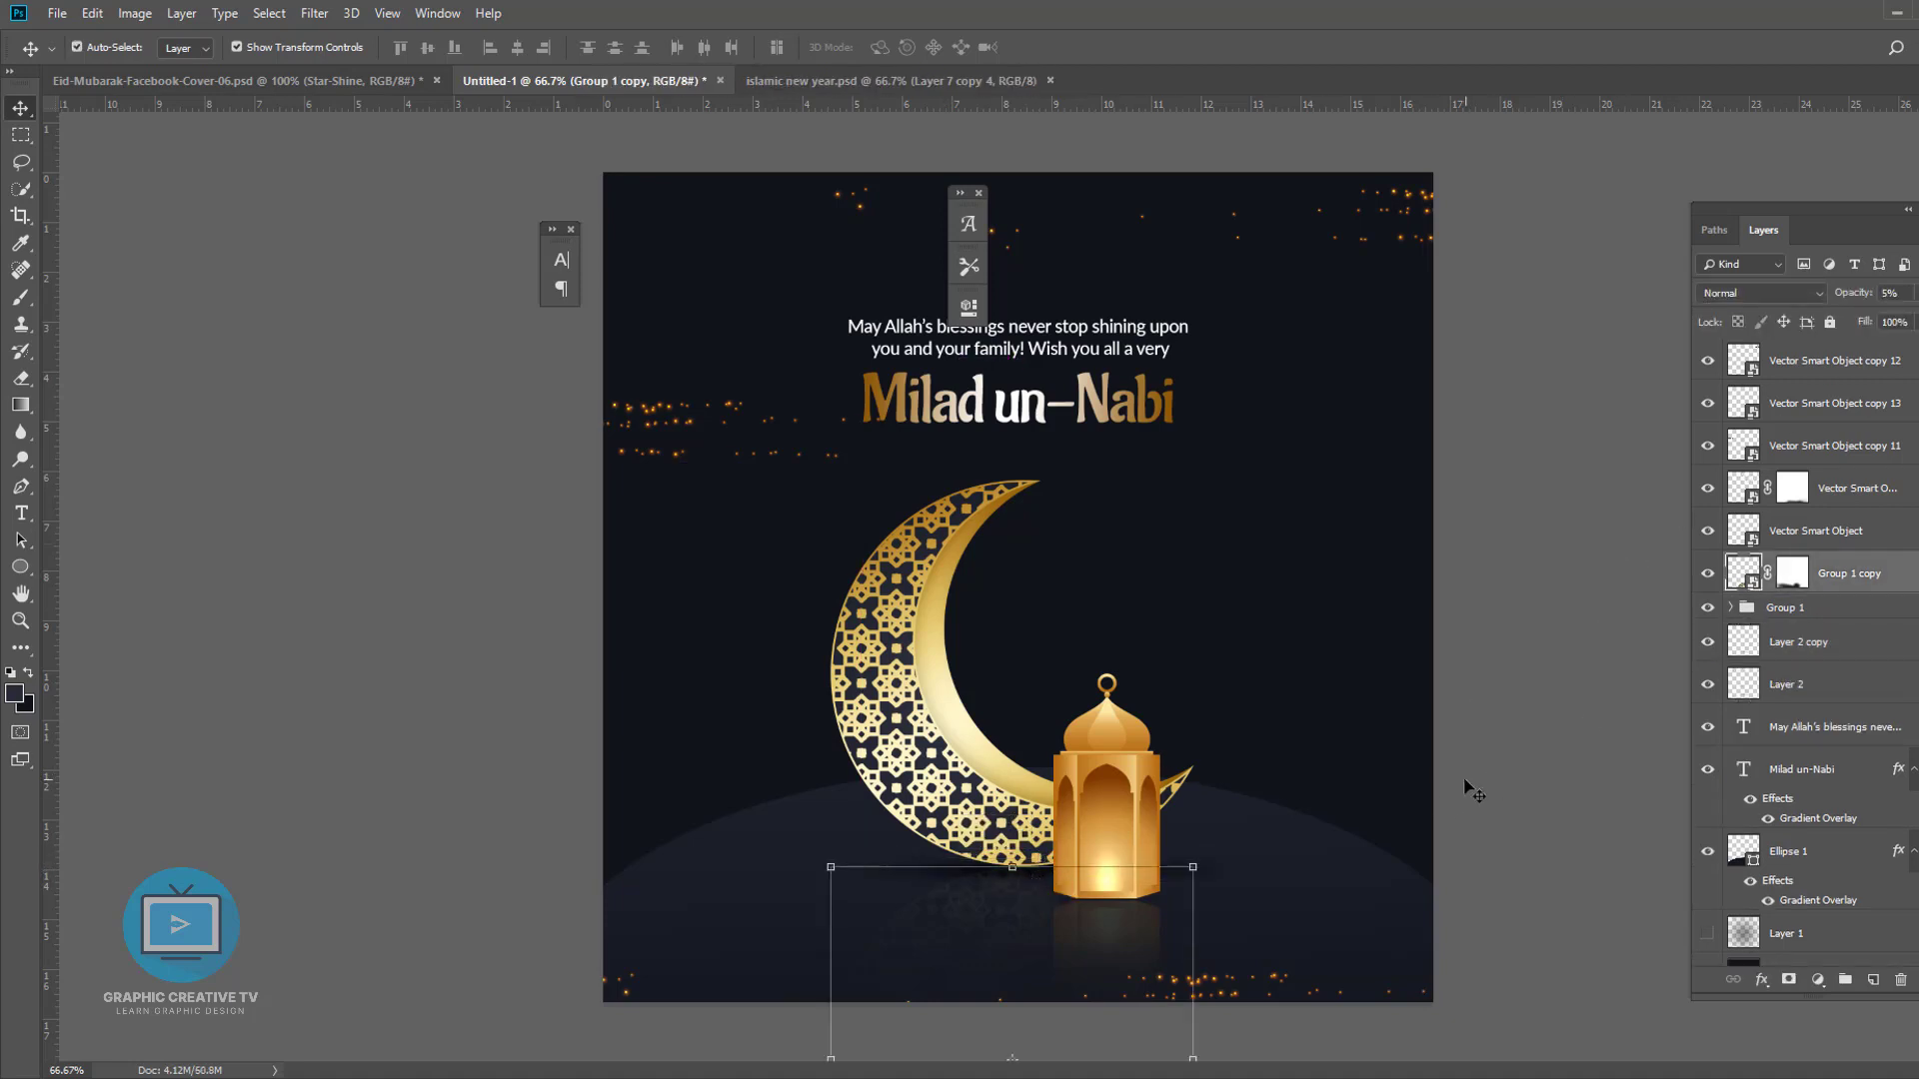
click(1469, 784)
drag(968, 867, 1113, 939)
drag(1110, 889, 1196, 897)
key(Return)
click(1487, 872)
- Select the greeting and title text and move them up together
click(1084, 350)
shift+click(1089, 395)
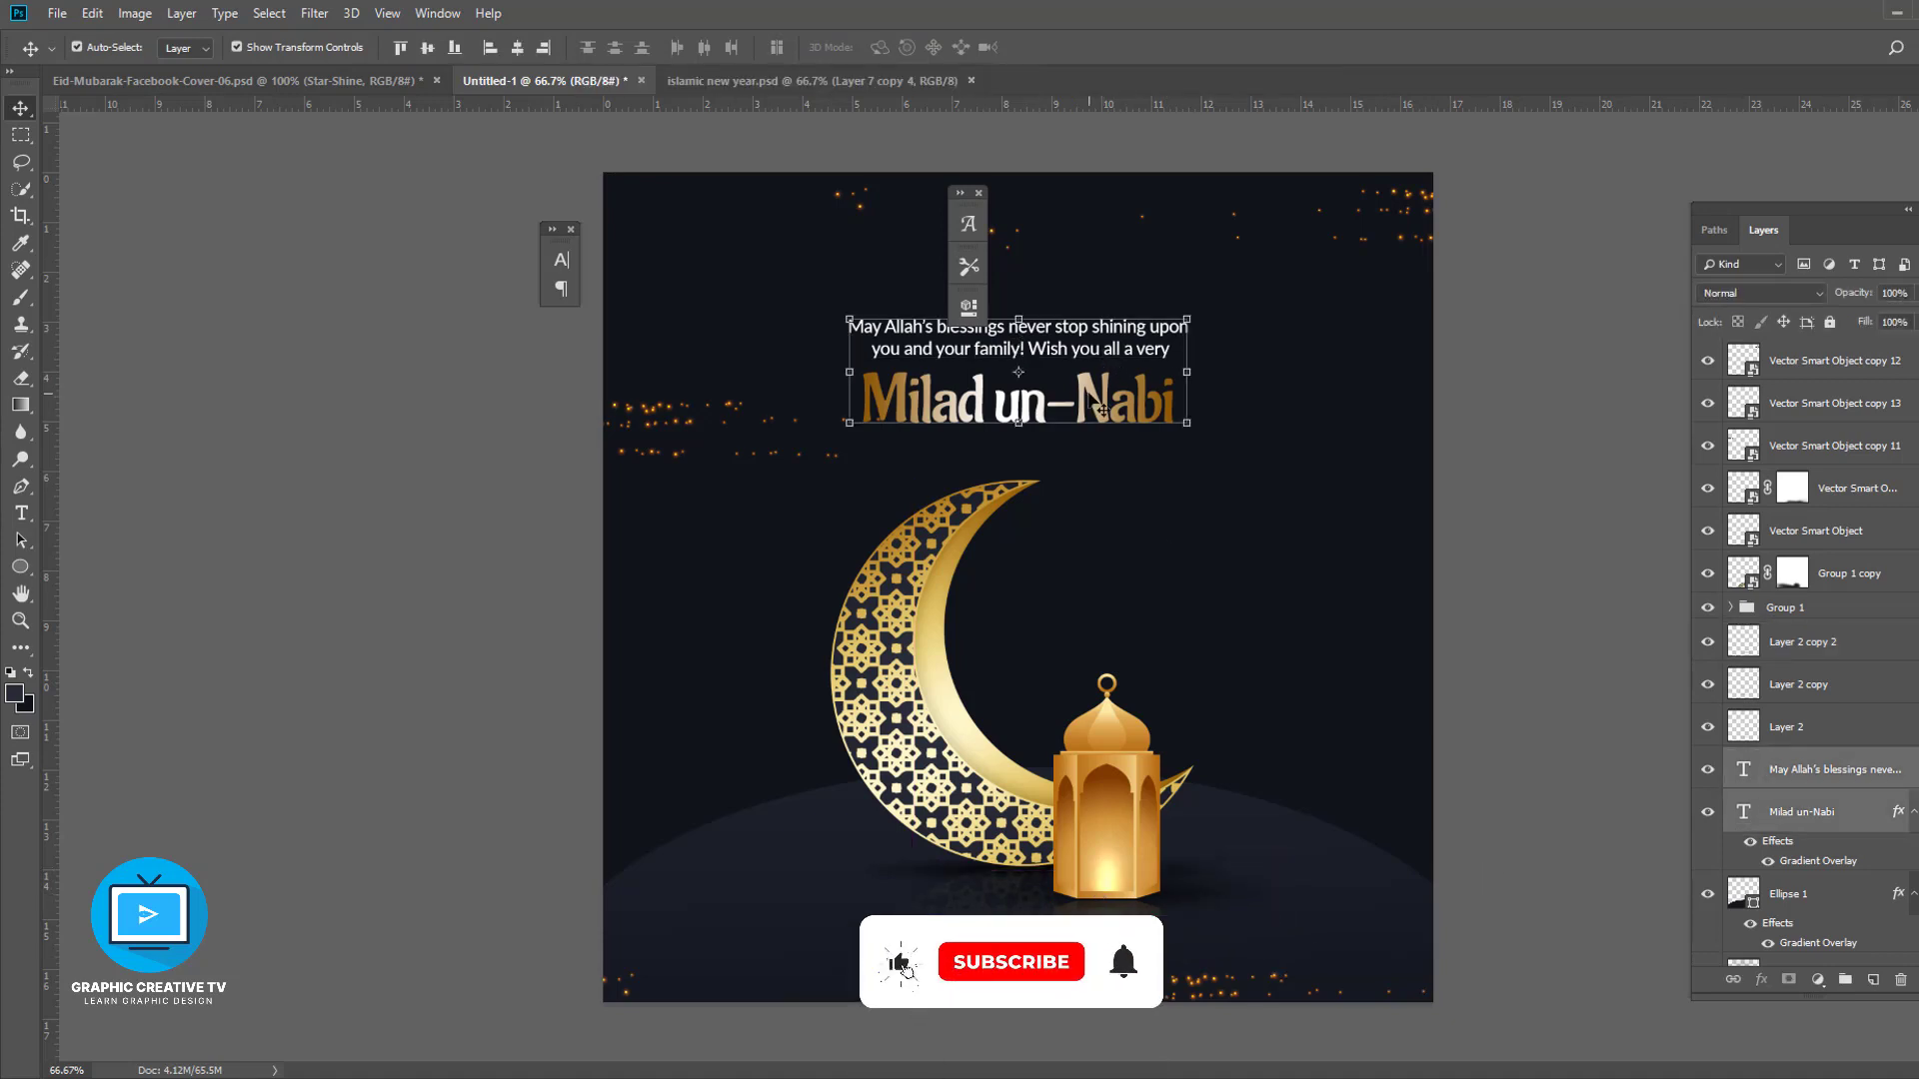
drag(1099, 408, 1099, 367)
click(1239, 632)
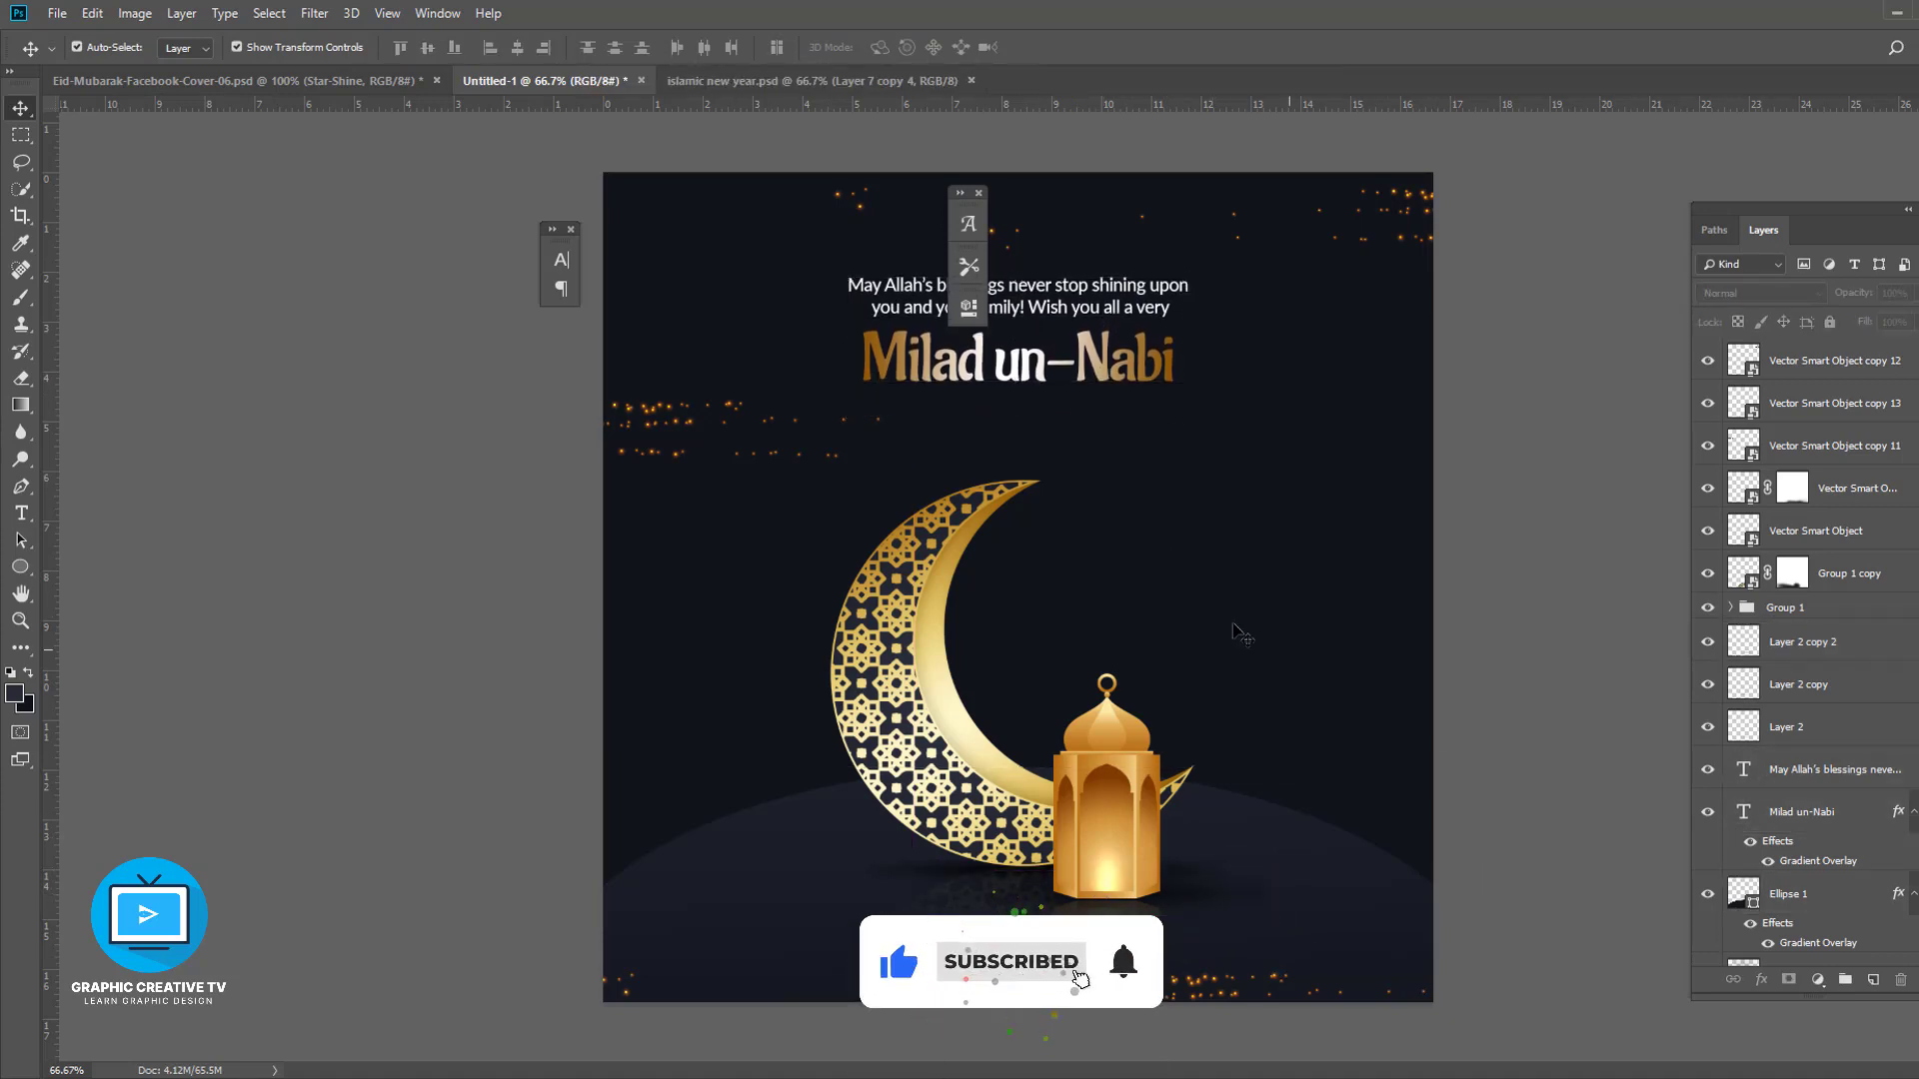
- Add a new layer below the hill and paint a large soft glow behind the moon with a 1100 px brush at 47% opacity
click(1782, 895)
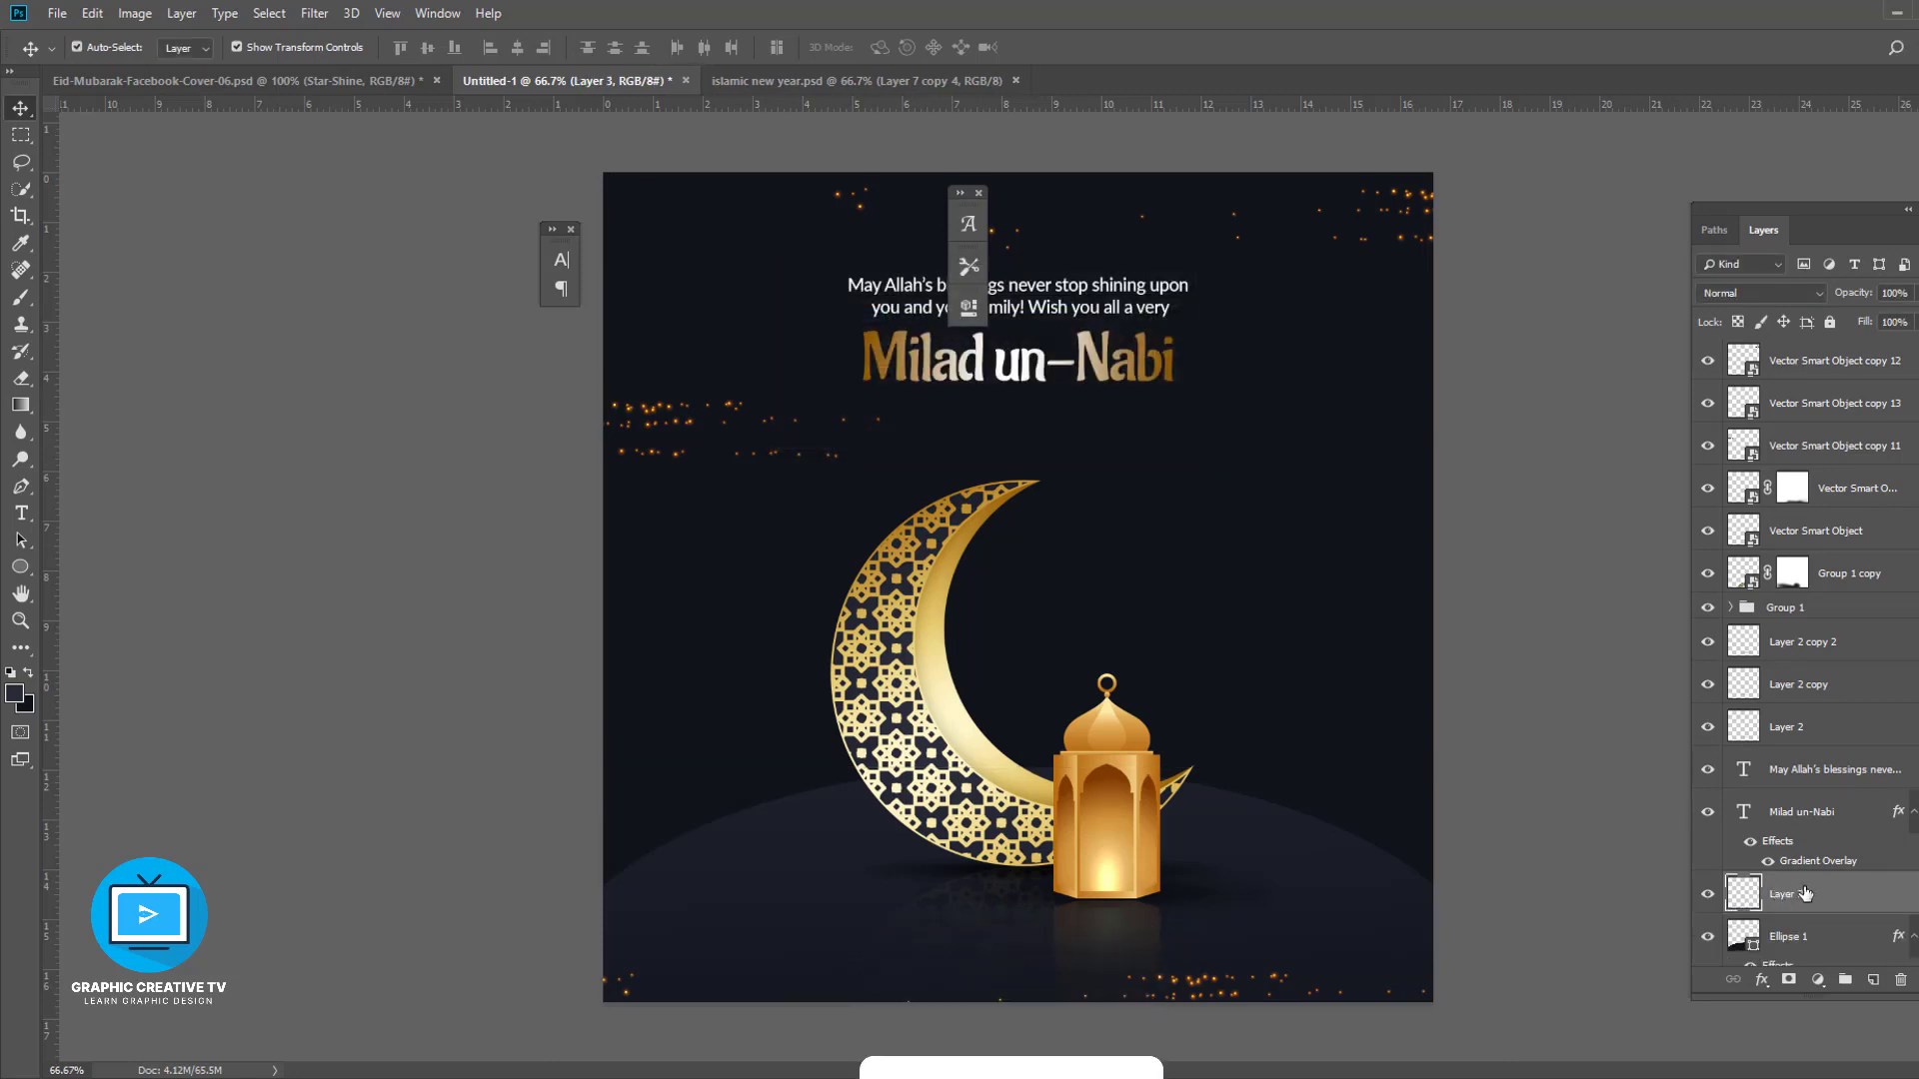
ctrl+click(949, 690)
click(21, 297)
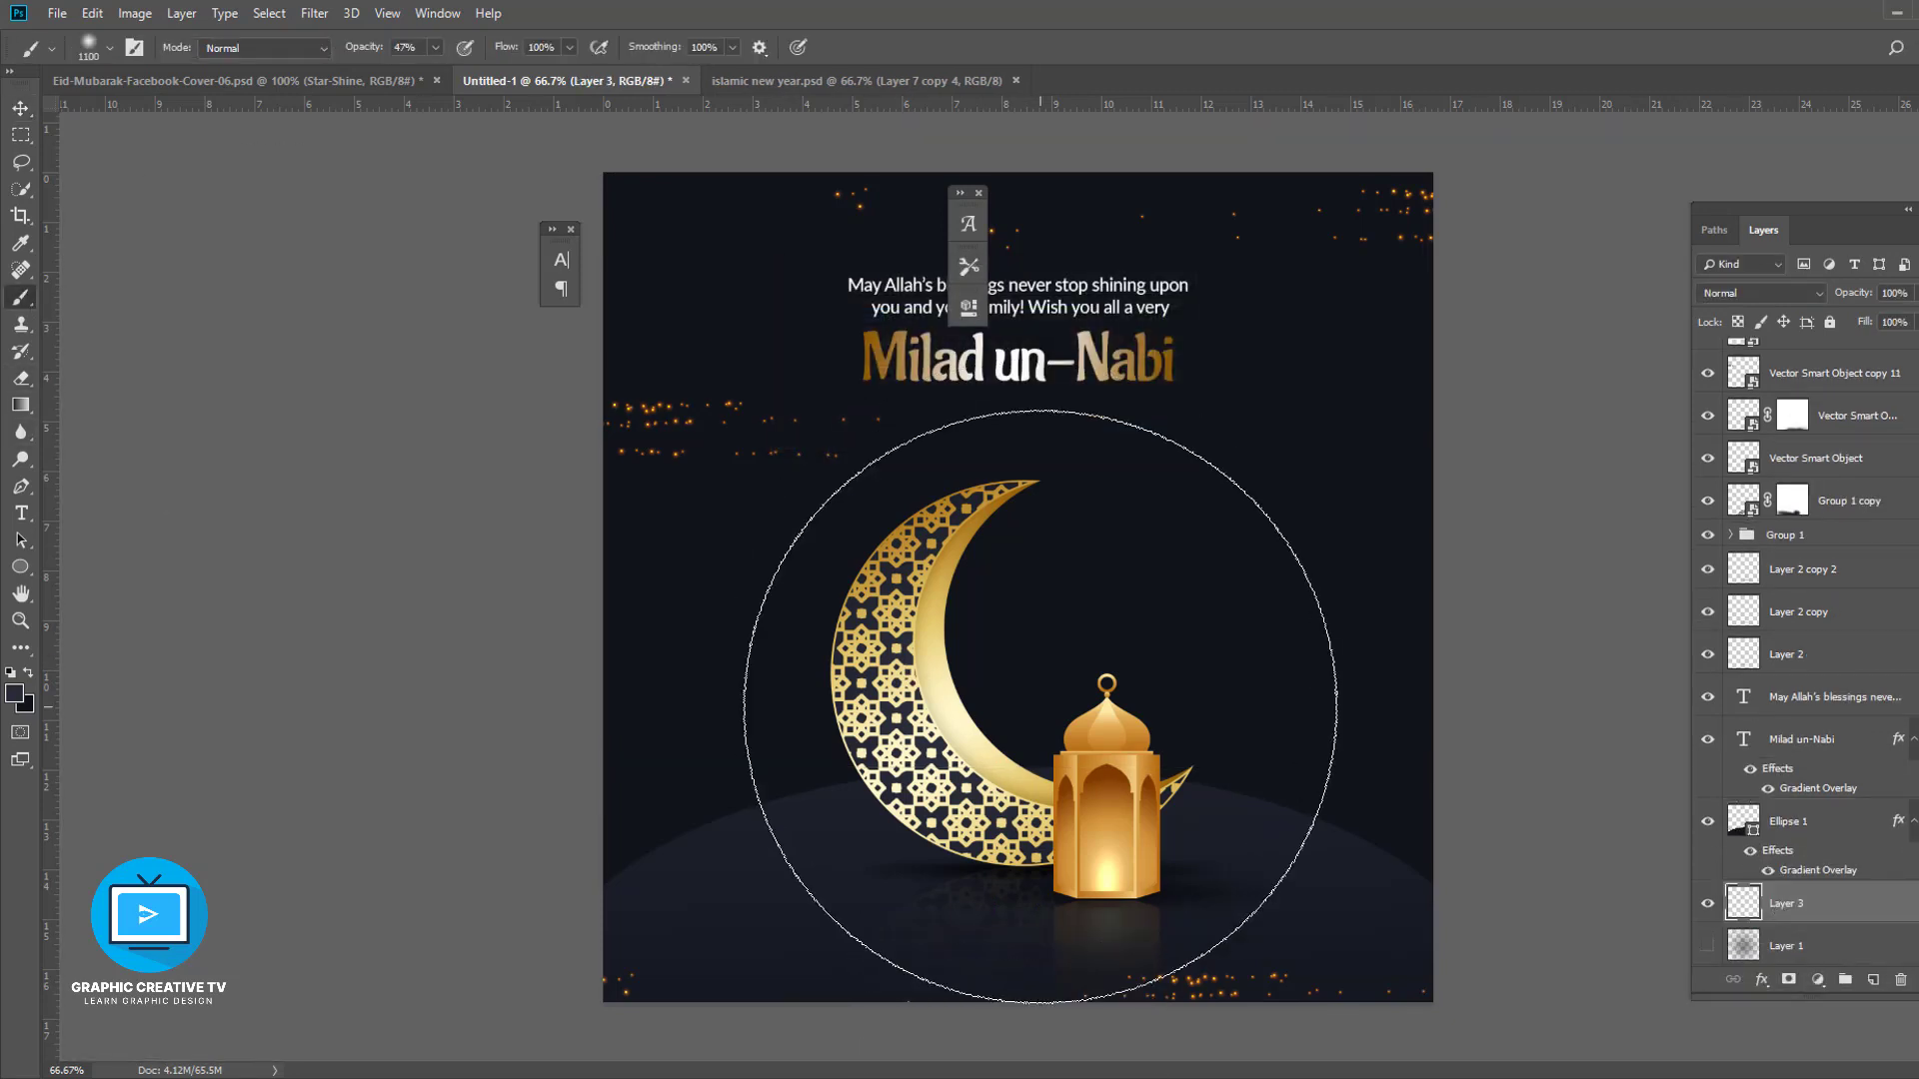
click(976, 719)
click(976, 720)
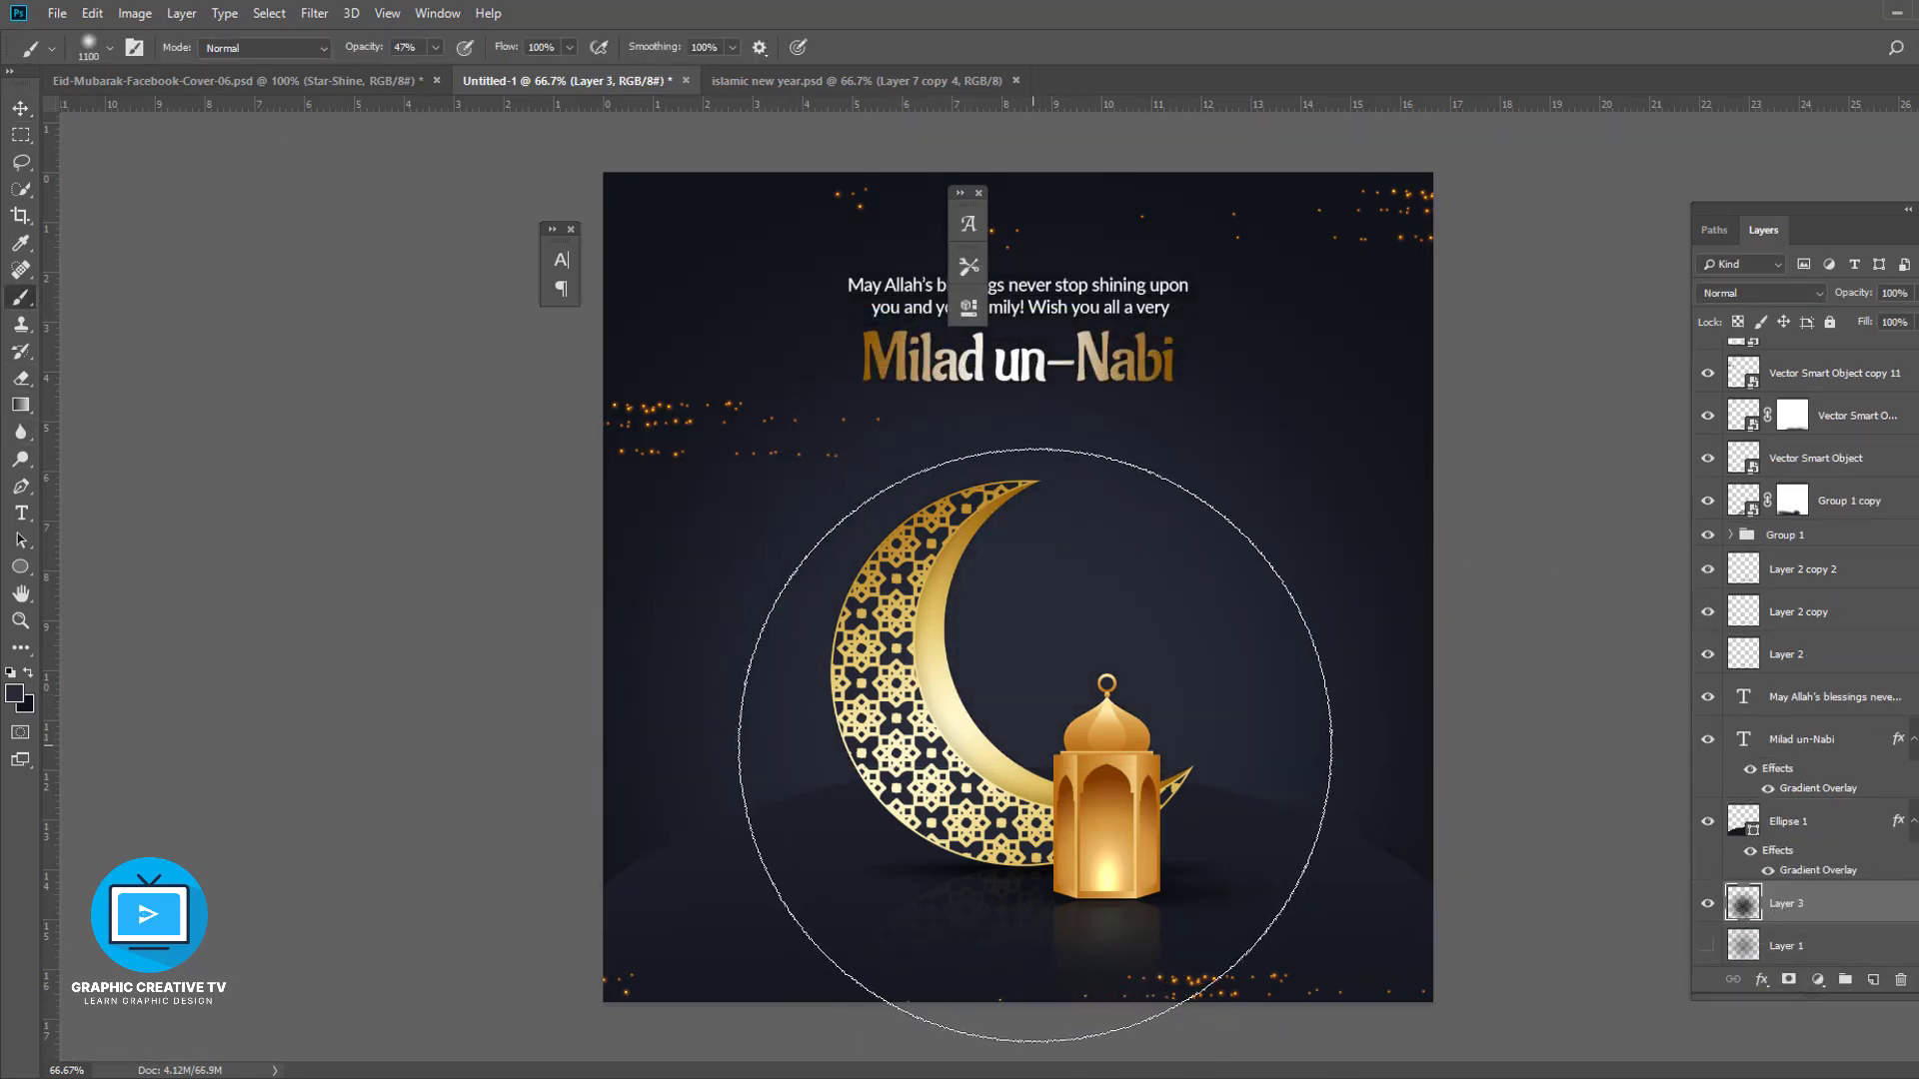
click(1076, 720)
click(1040, 682)
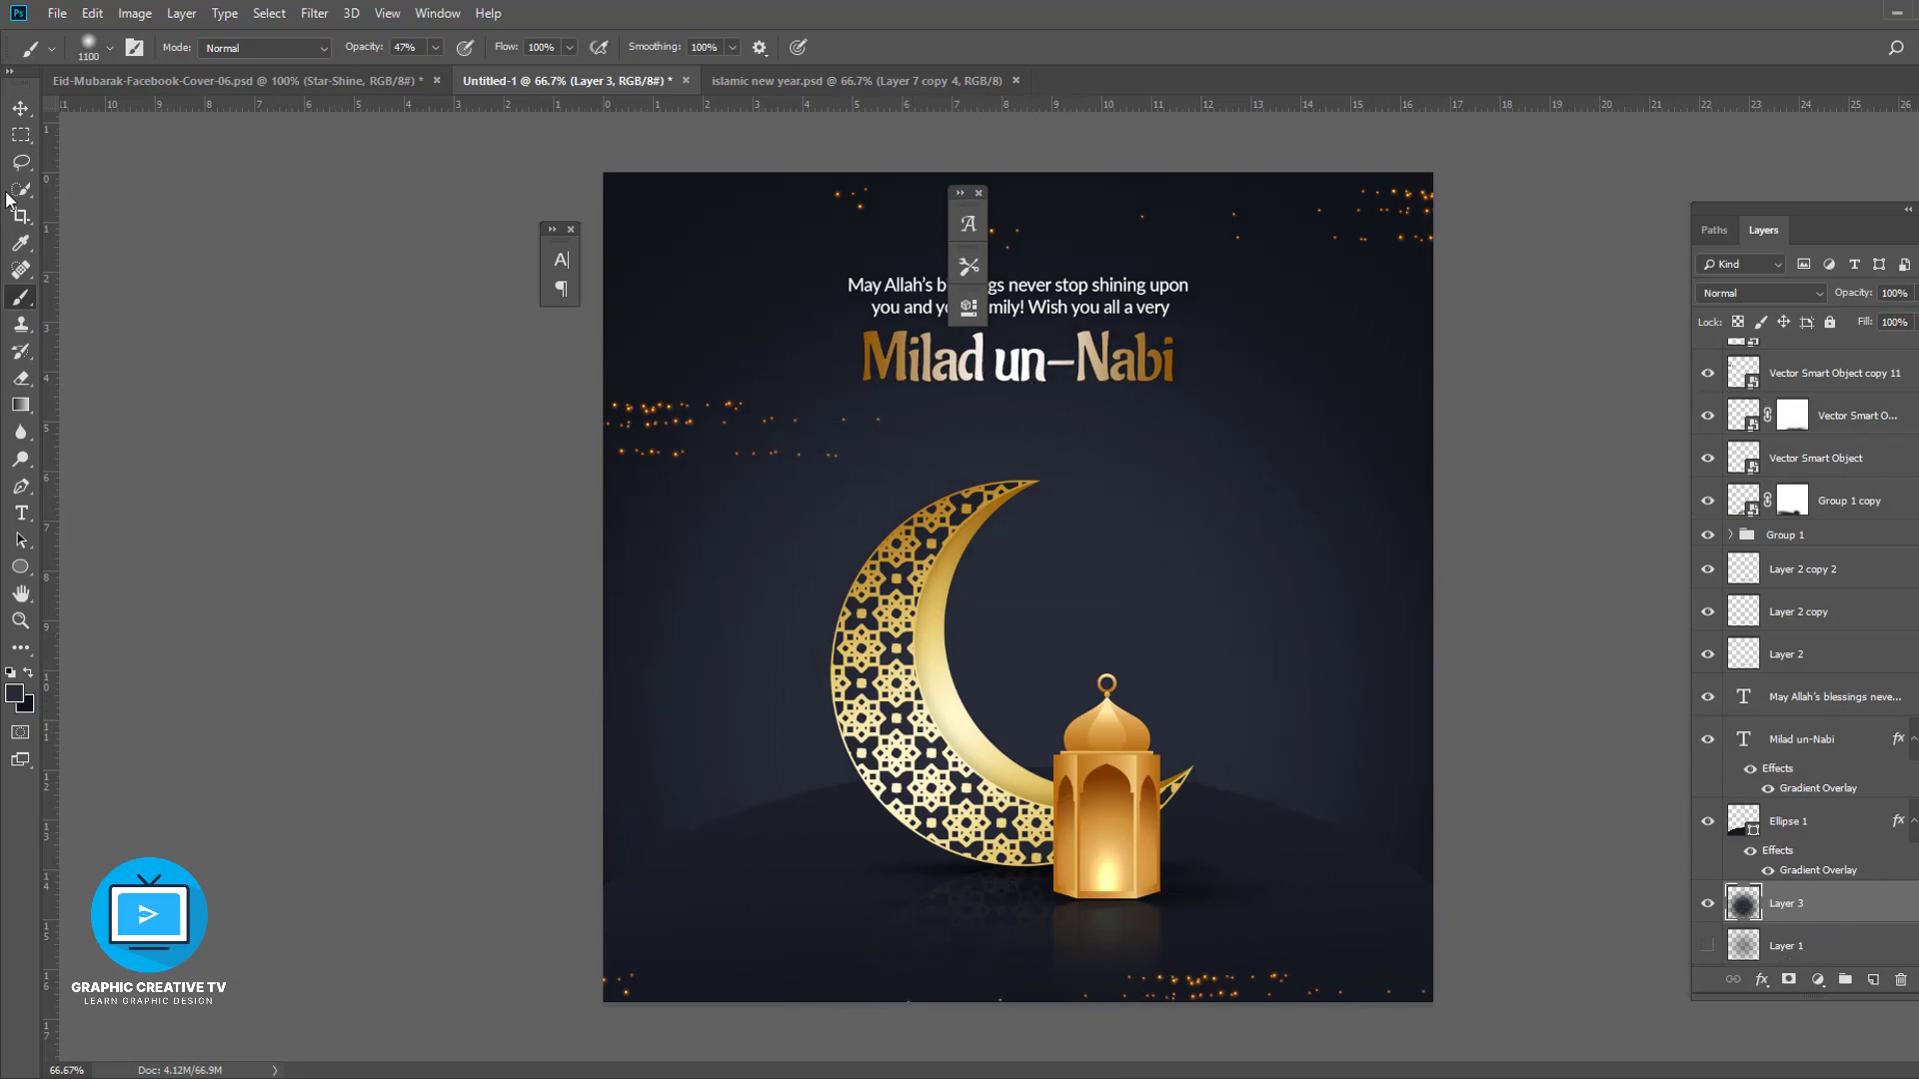
- Nudge the greeting and title text slightly higher
click(21, 108)
click(699, 493)
click(926, 541)
click(1098, 562)
click(1029, 288)
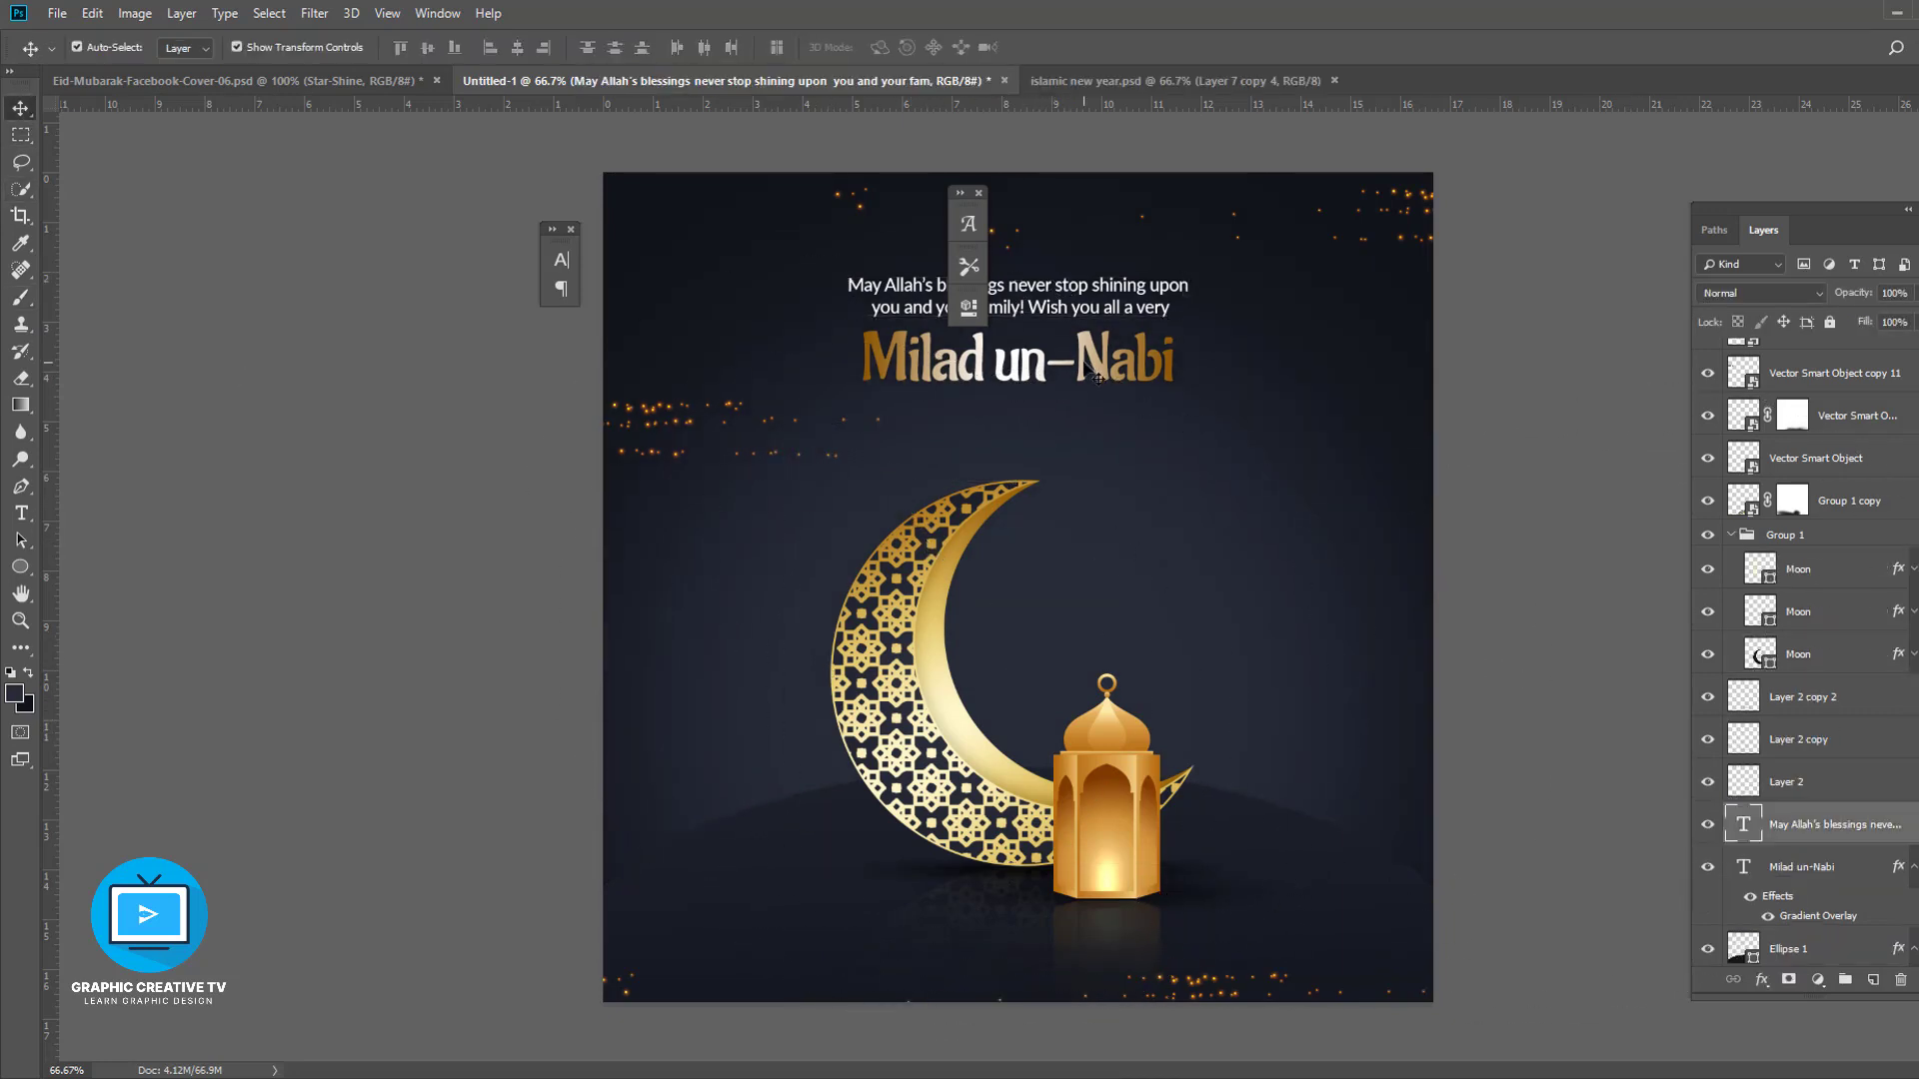
shift+click(1097, 362)
key(shift+Up)
click(1520, 796)
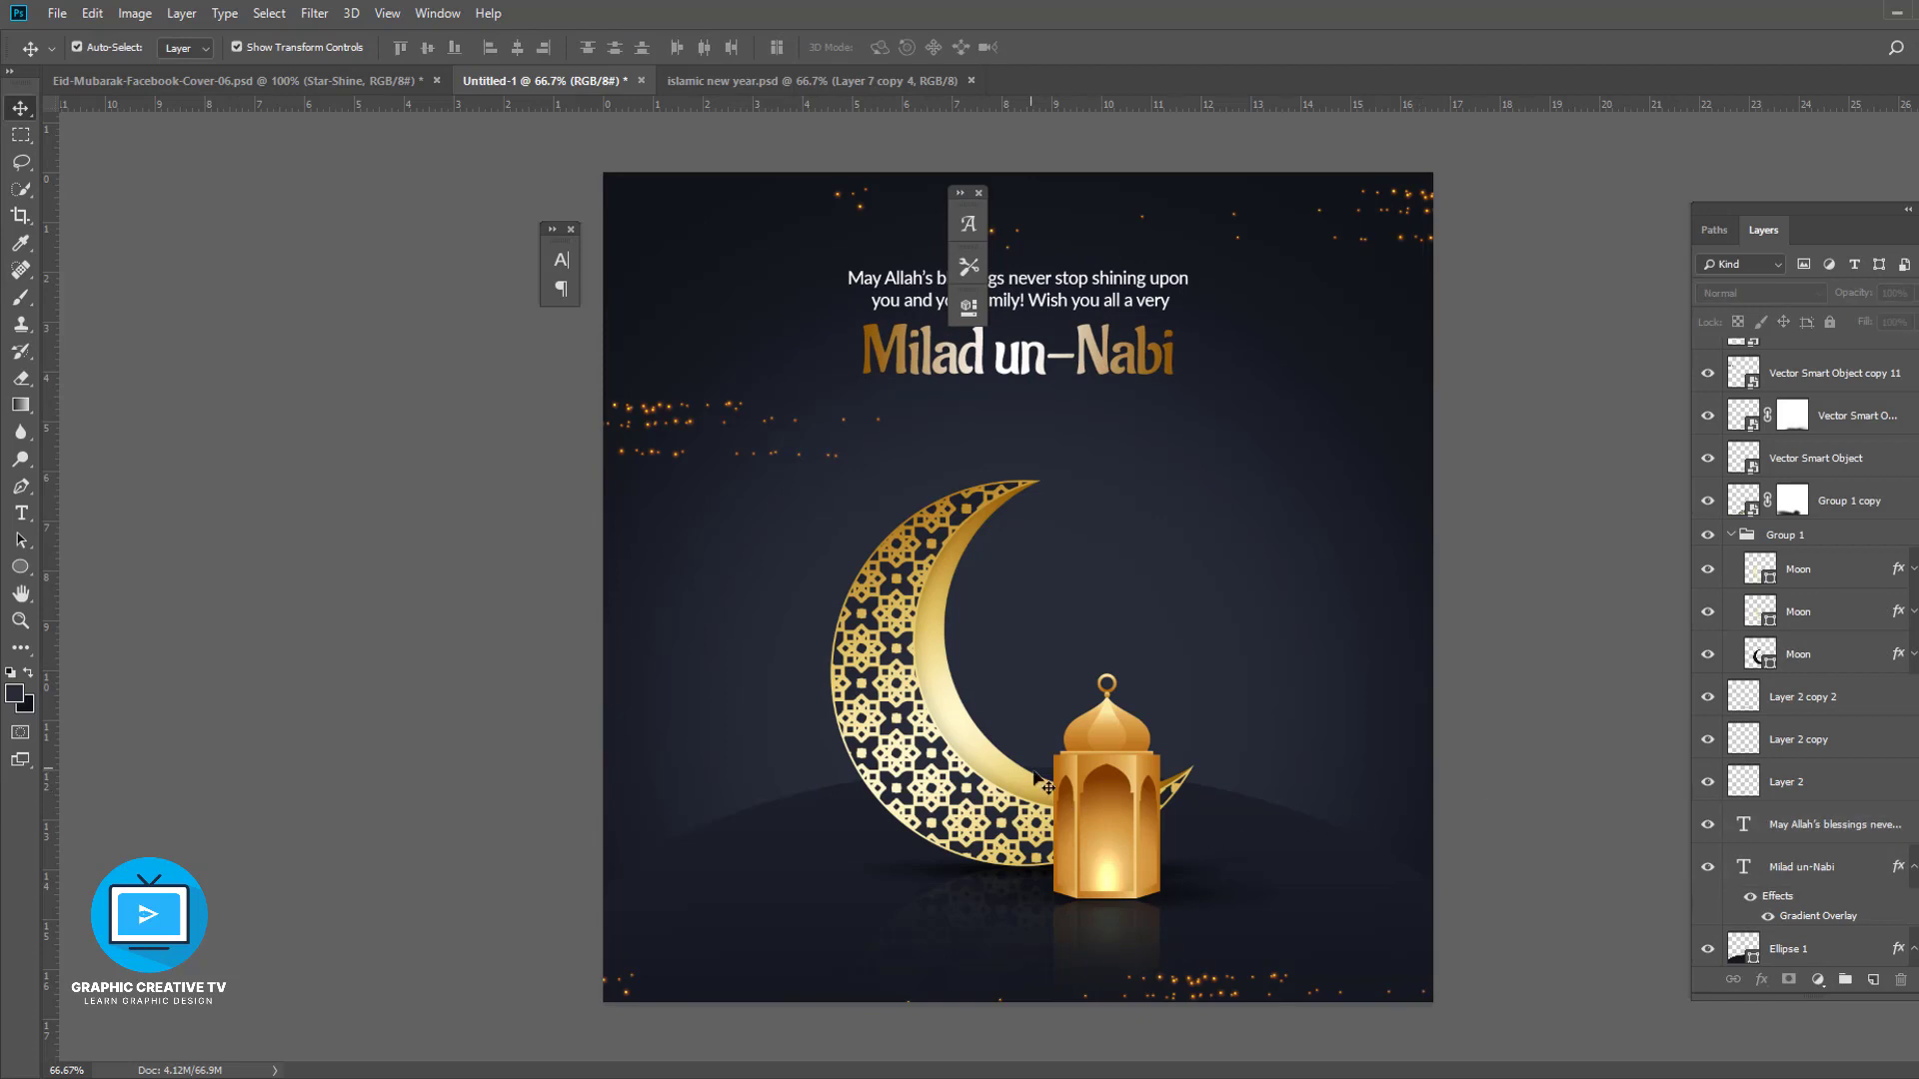
- Open the title's gradient overlay in the Gradient Editor and inspect its colour stops
click(1829, 825)
click(1825, 870)
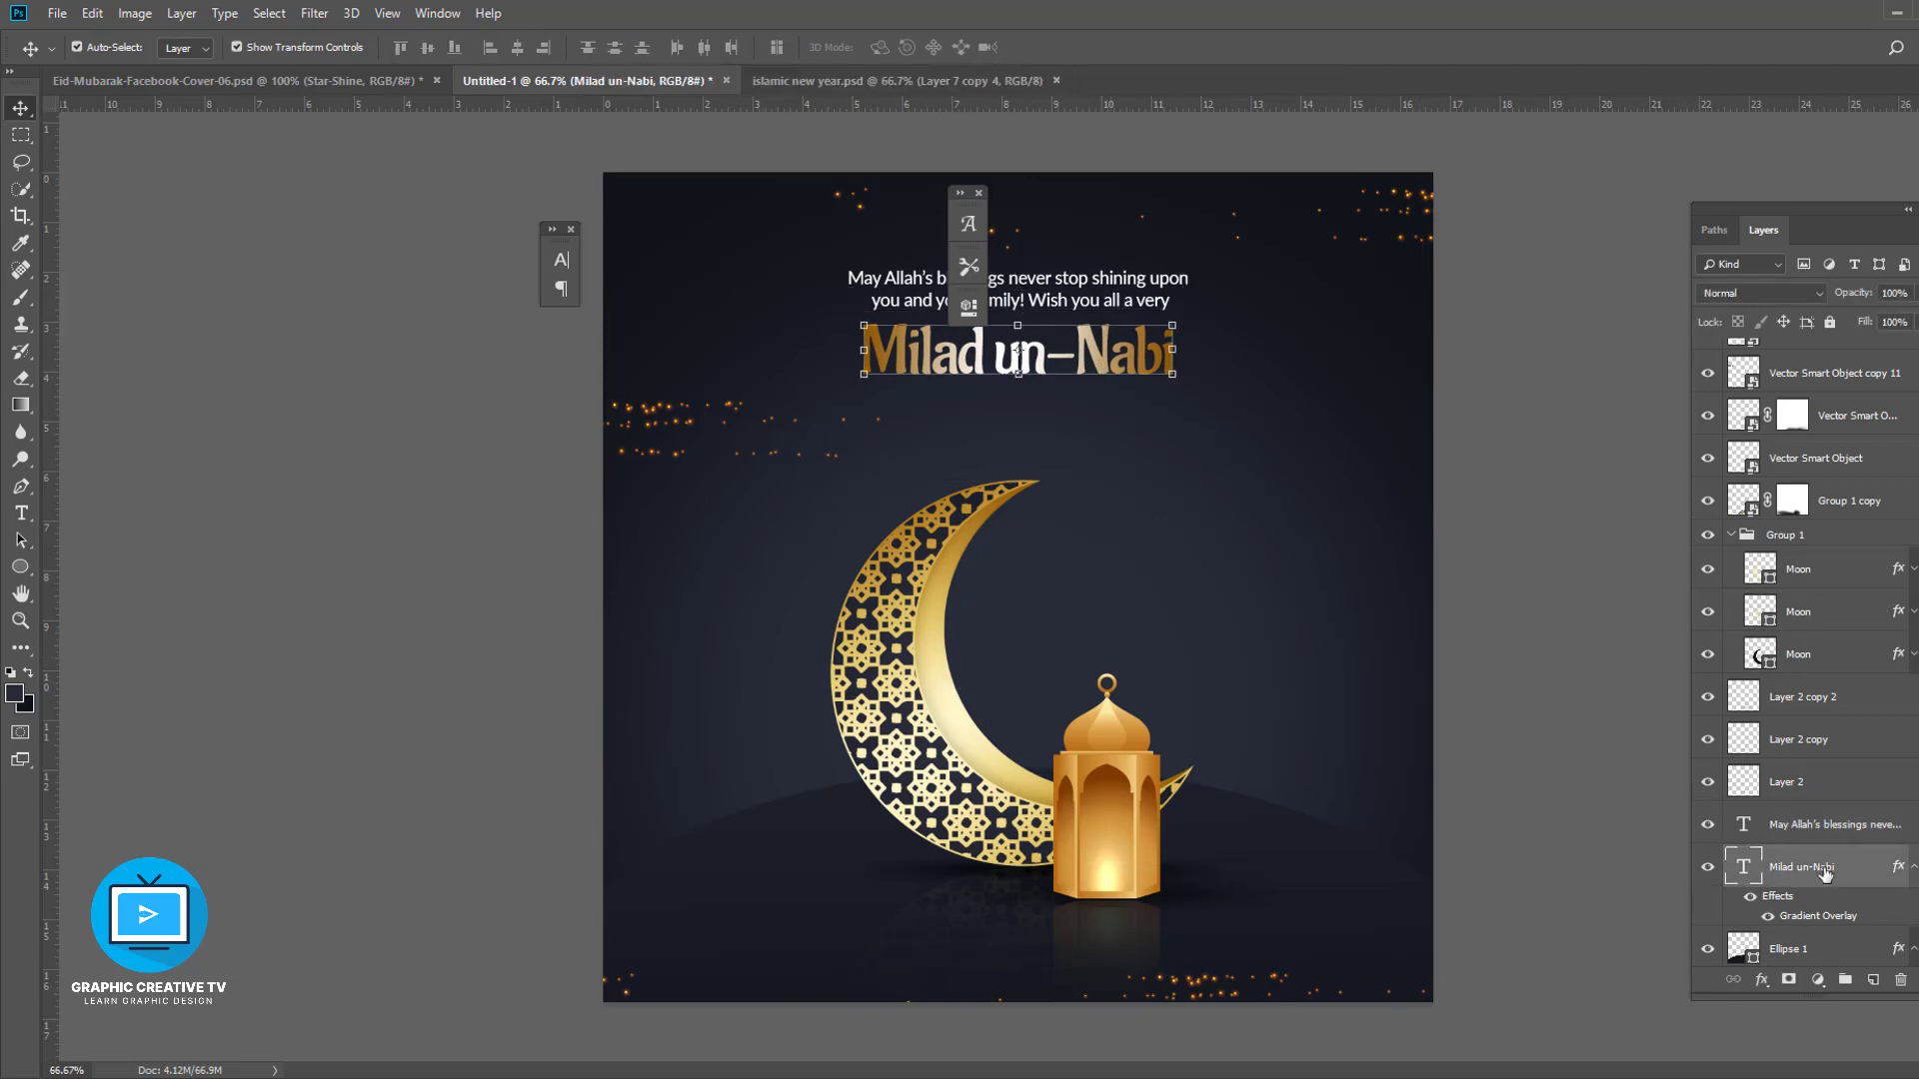
double_click(1809, 920)
click(1619, 395)
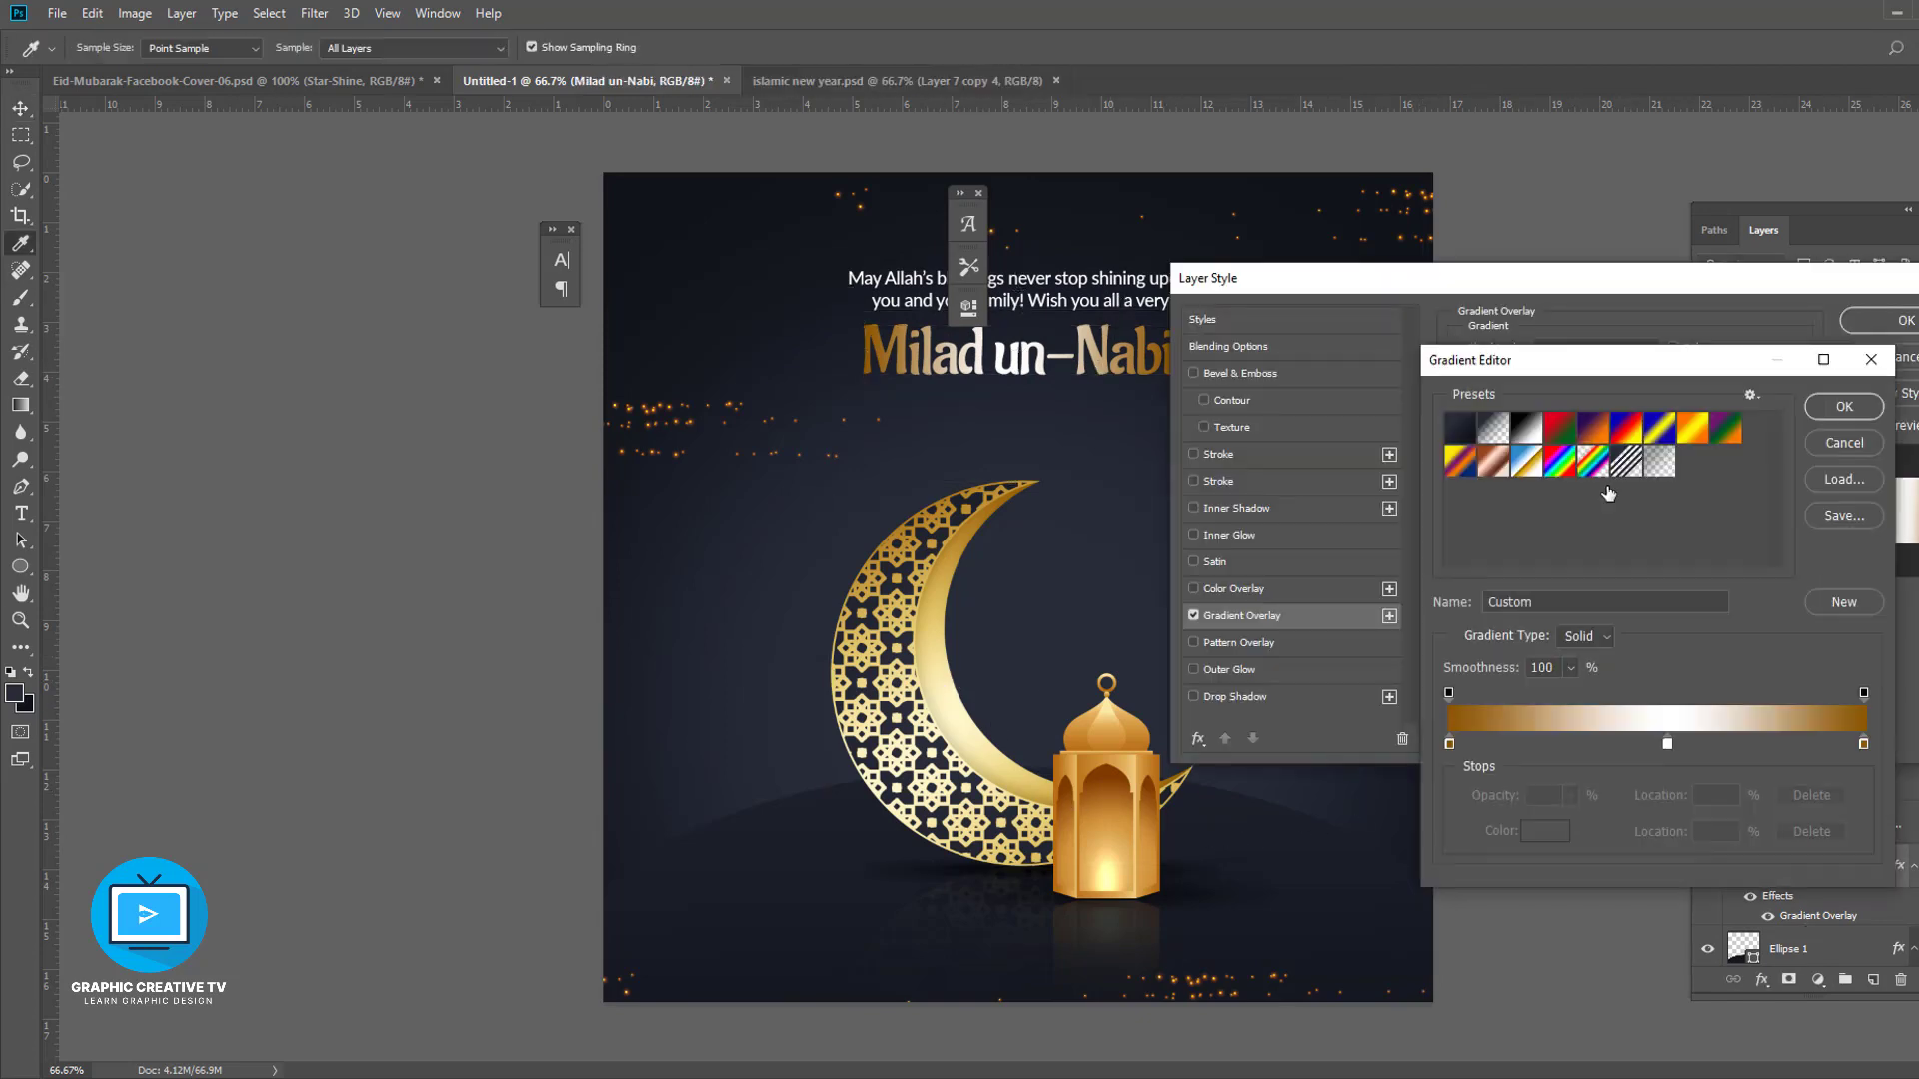
click(1667, 743)
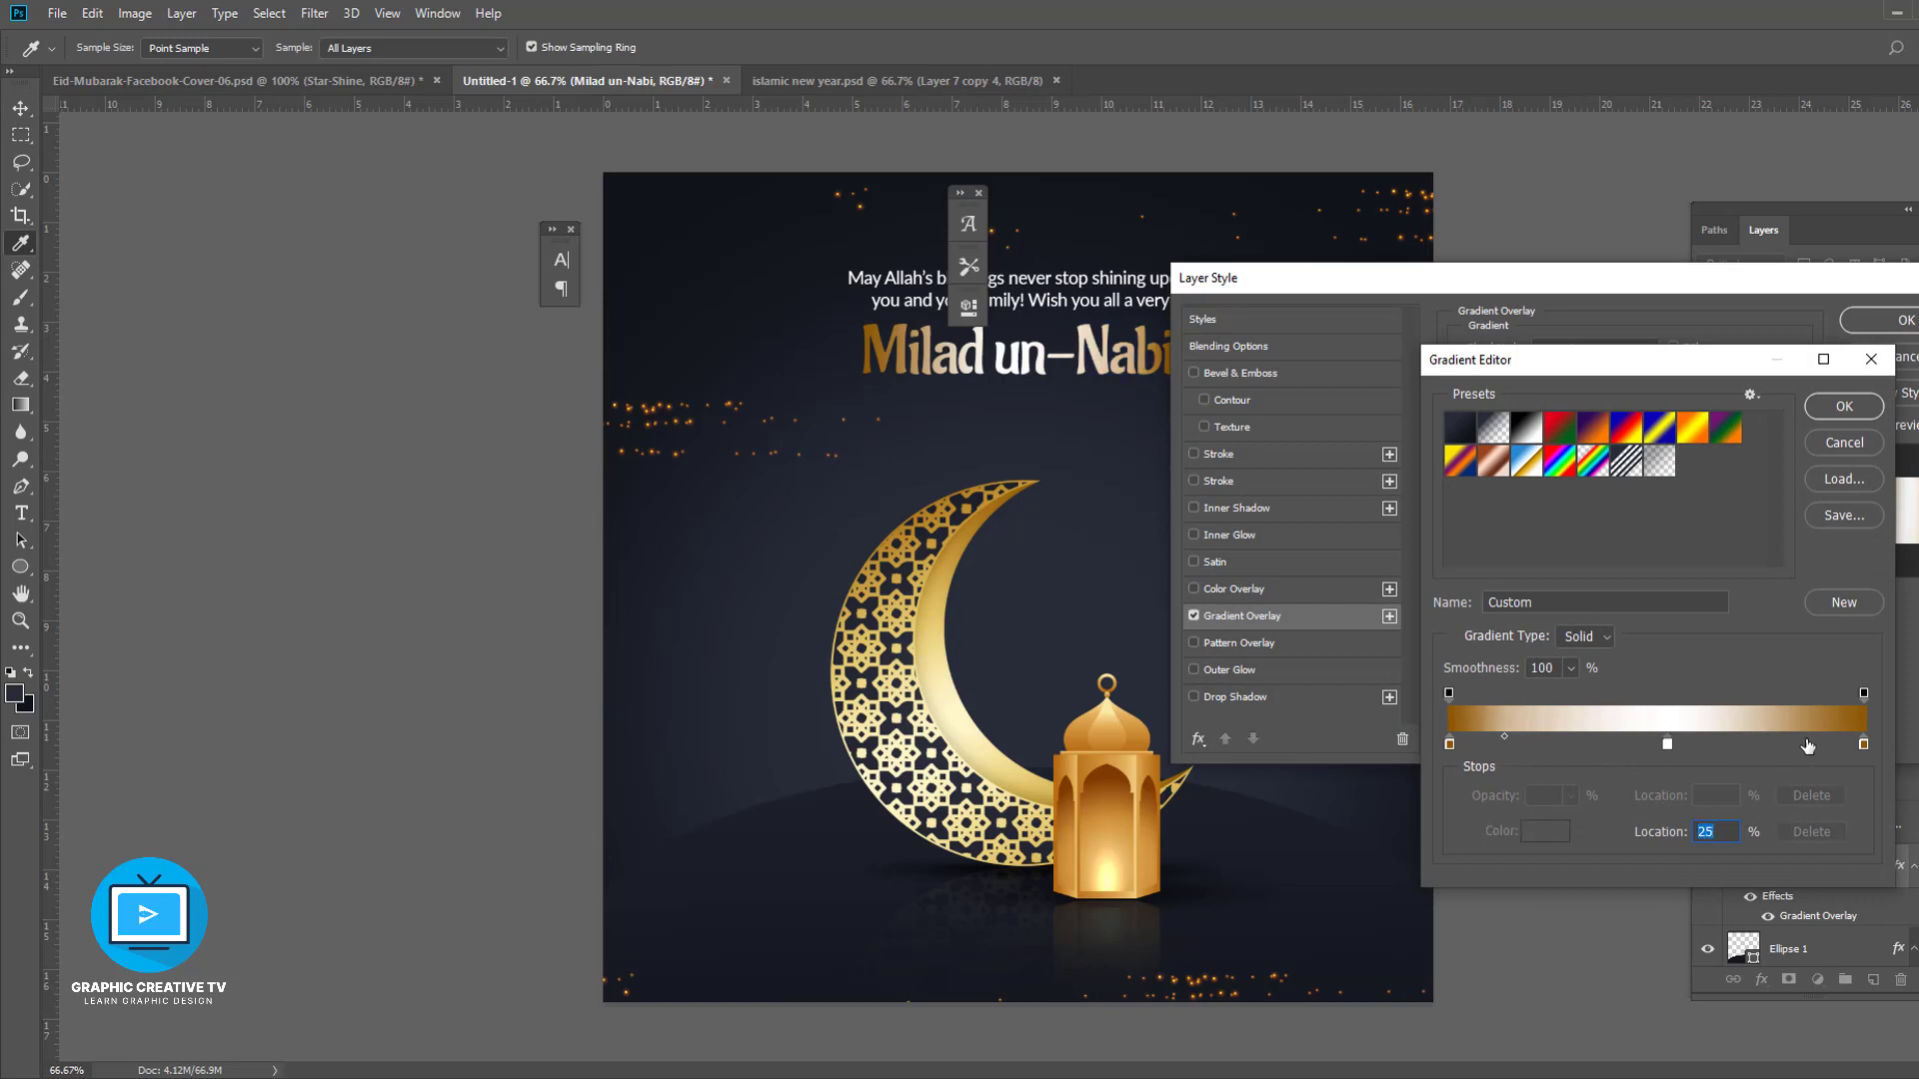
click(1863, 745)
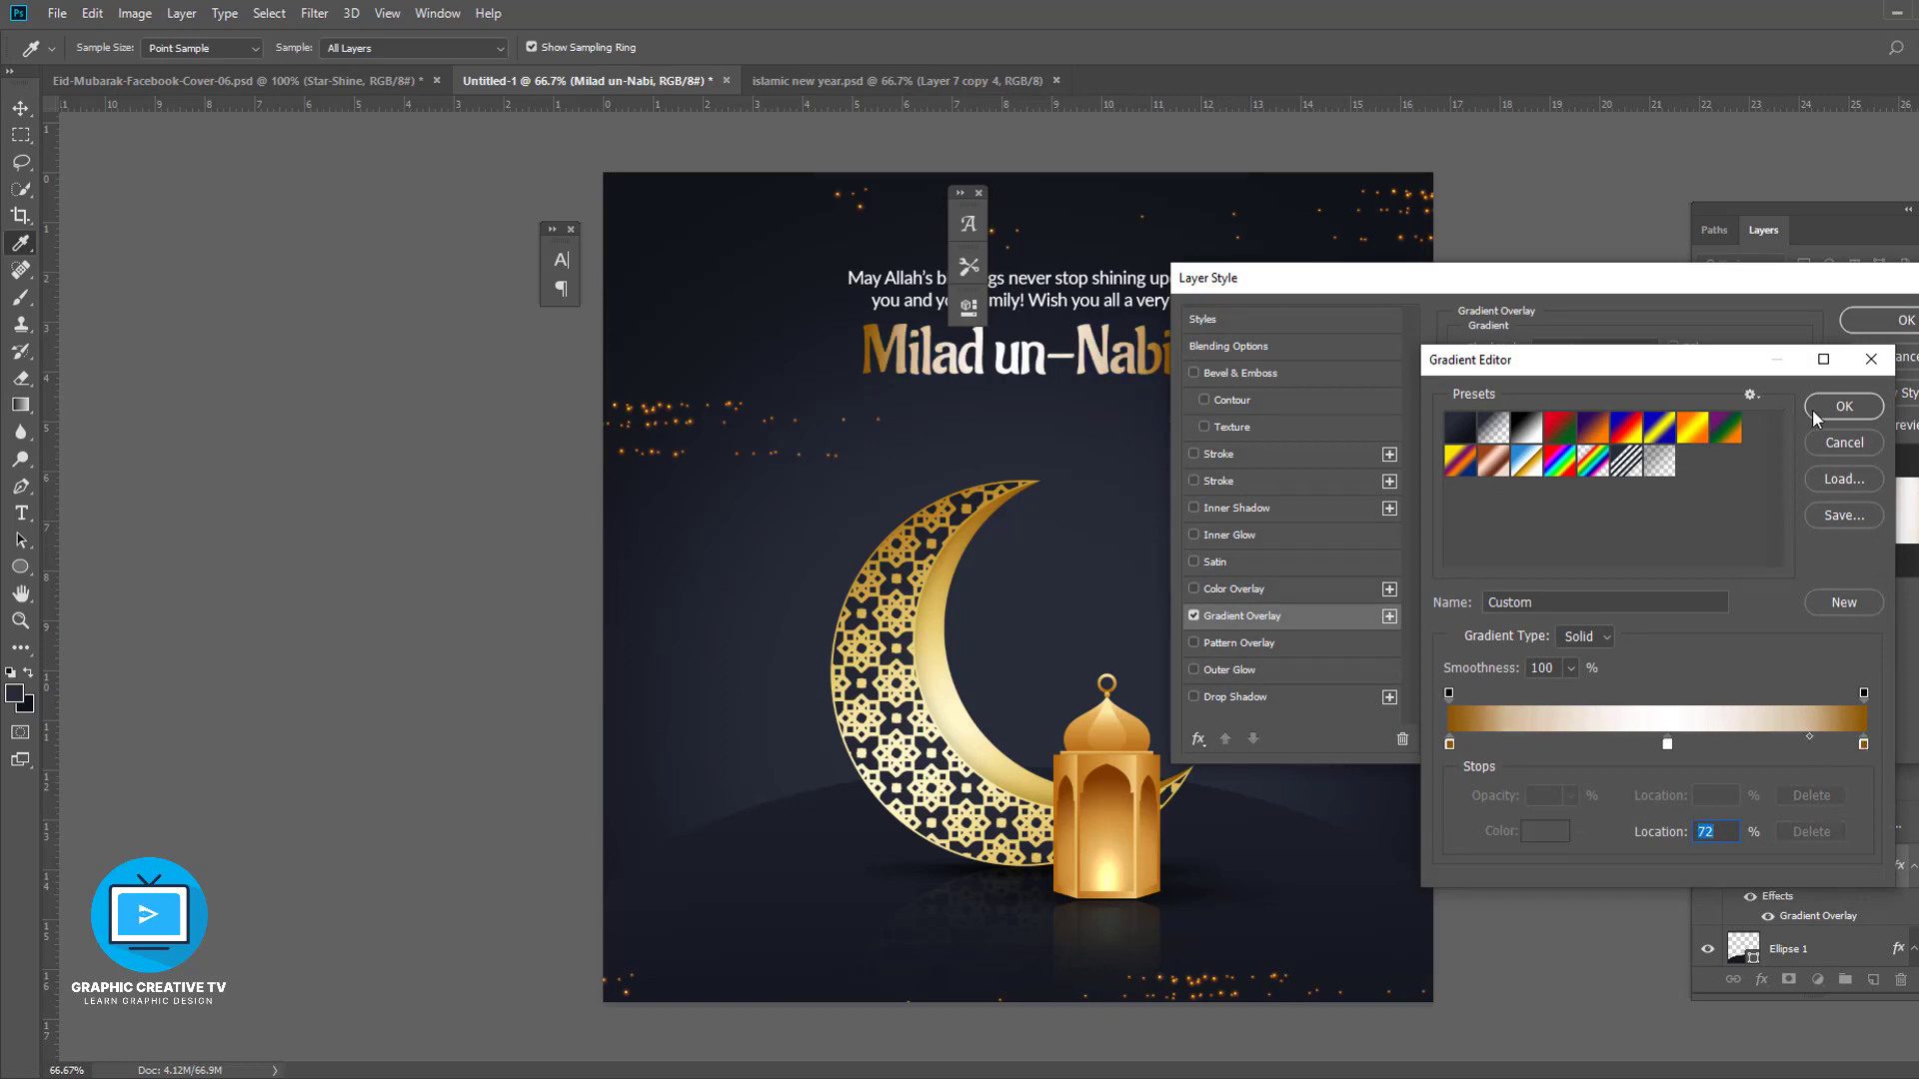
click(1844, 406)
click(1869, 320)
- Enlarge the title text slightly and lower the text block
shift+click(1131, 301)
drag(1131, 301, 1209, 304)
key(Return)
click(1496, 533)
click(1159, 395)
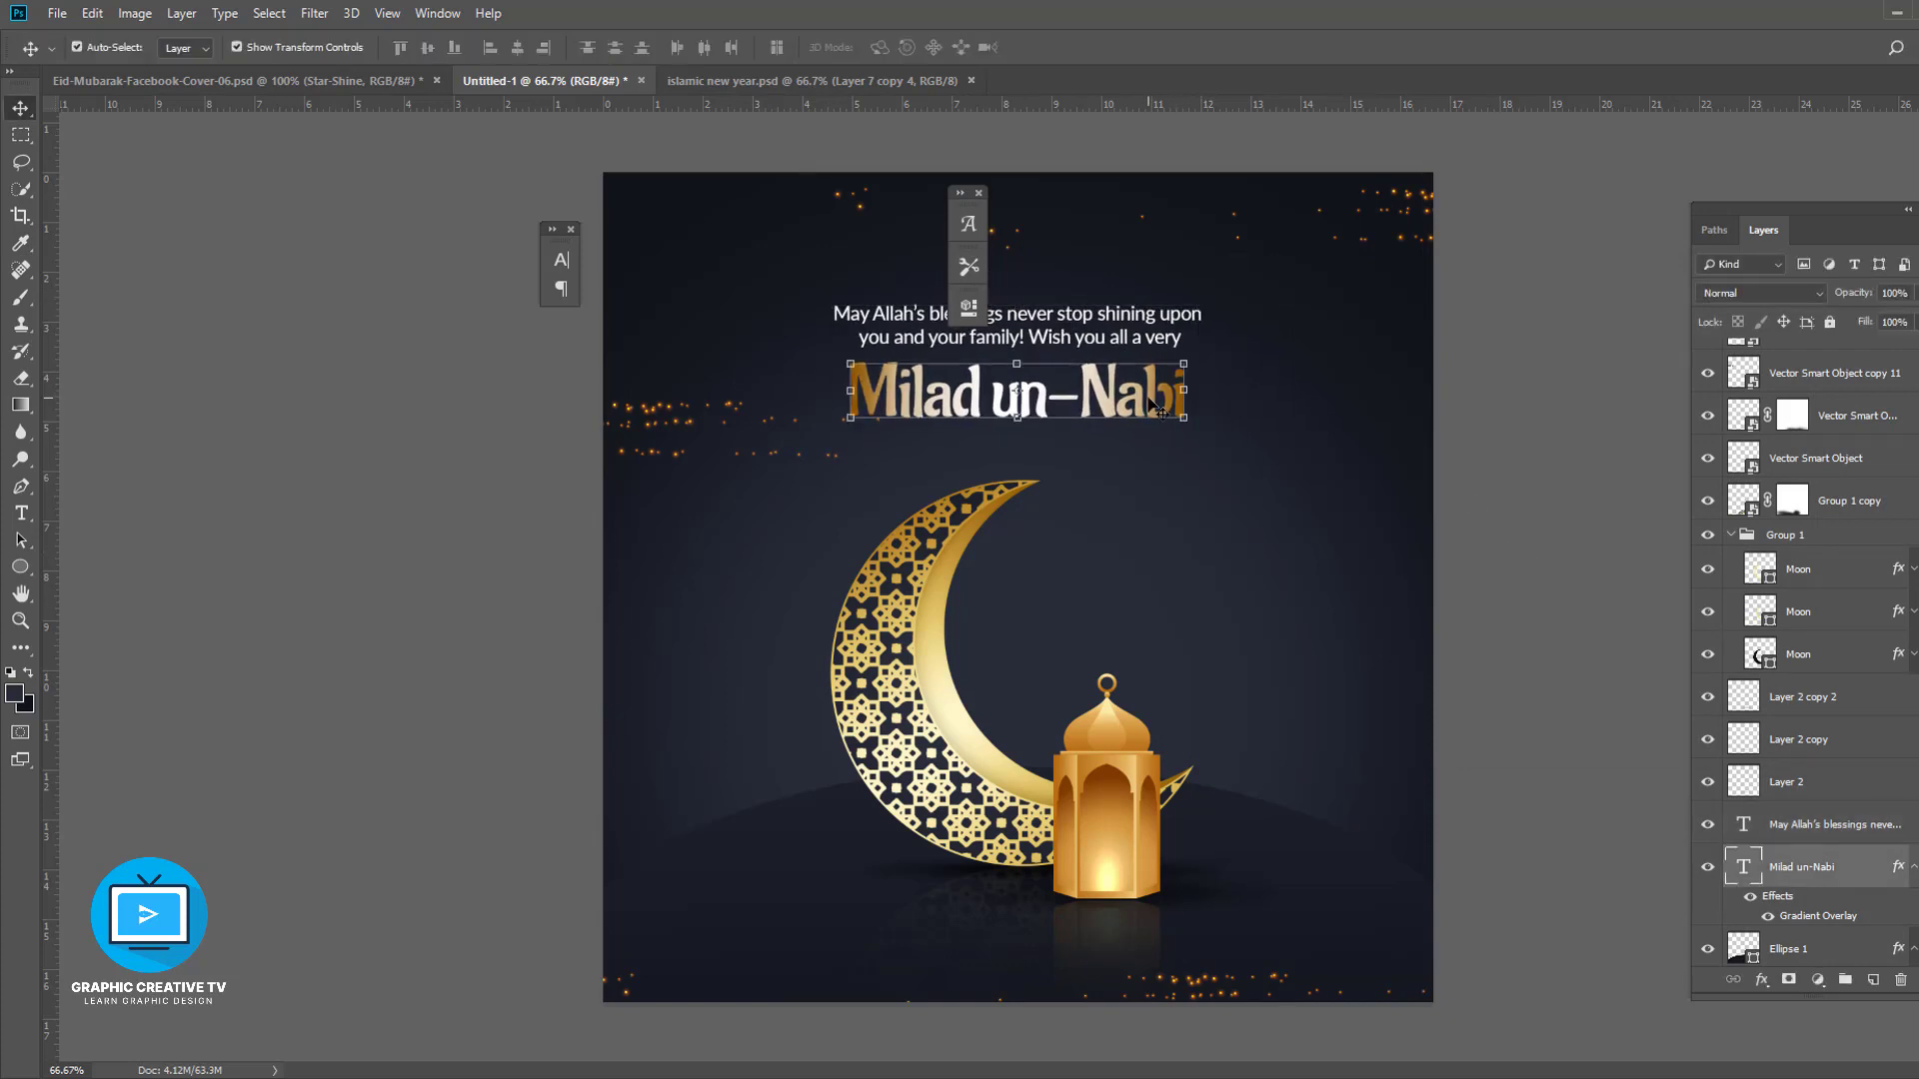
shift+click(1114, 309)
click(1510, 479)
click(1156, 392)
click(1516, 546)
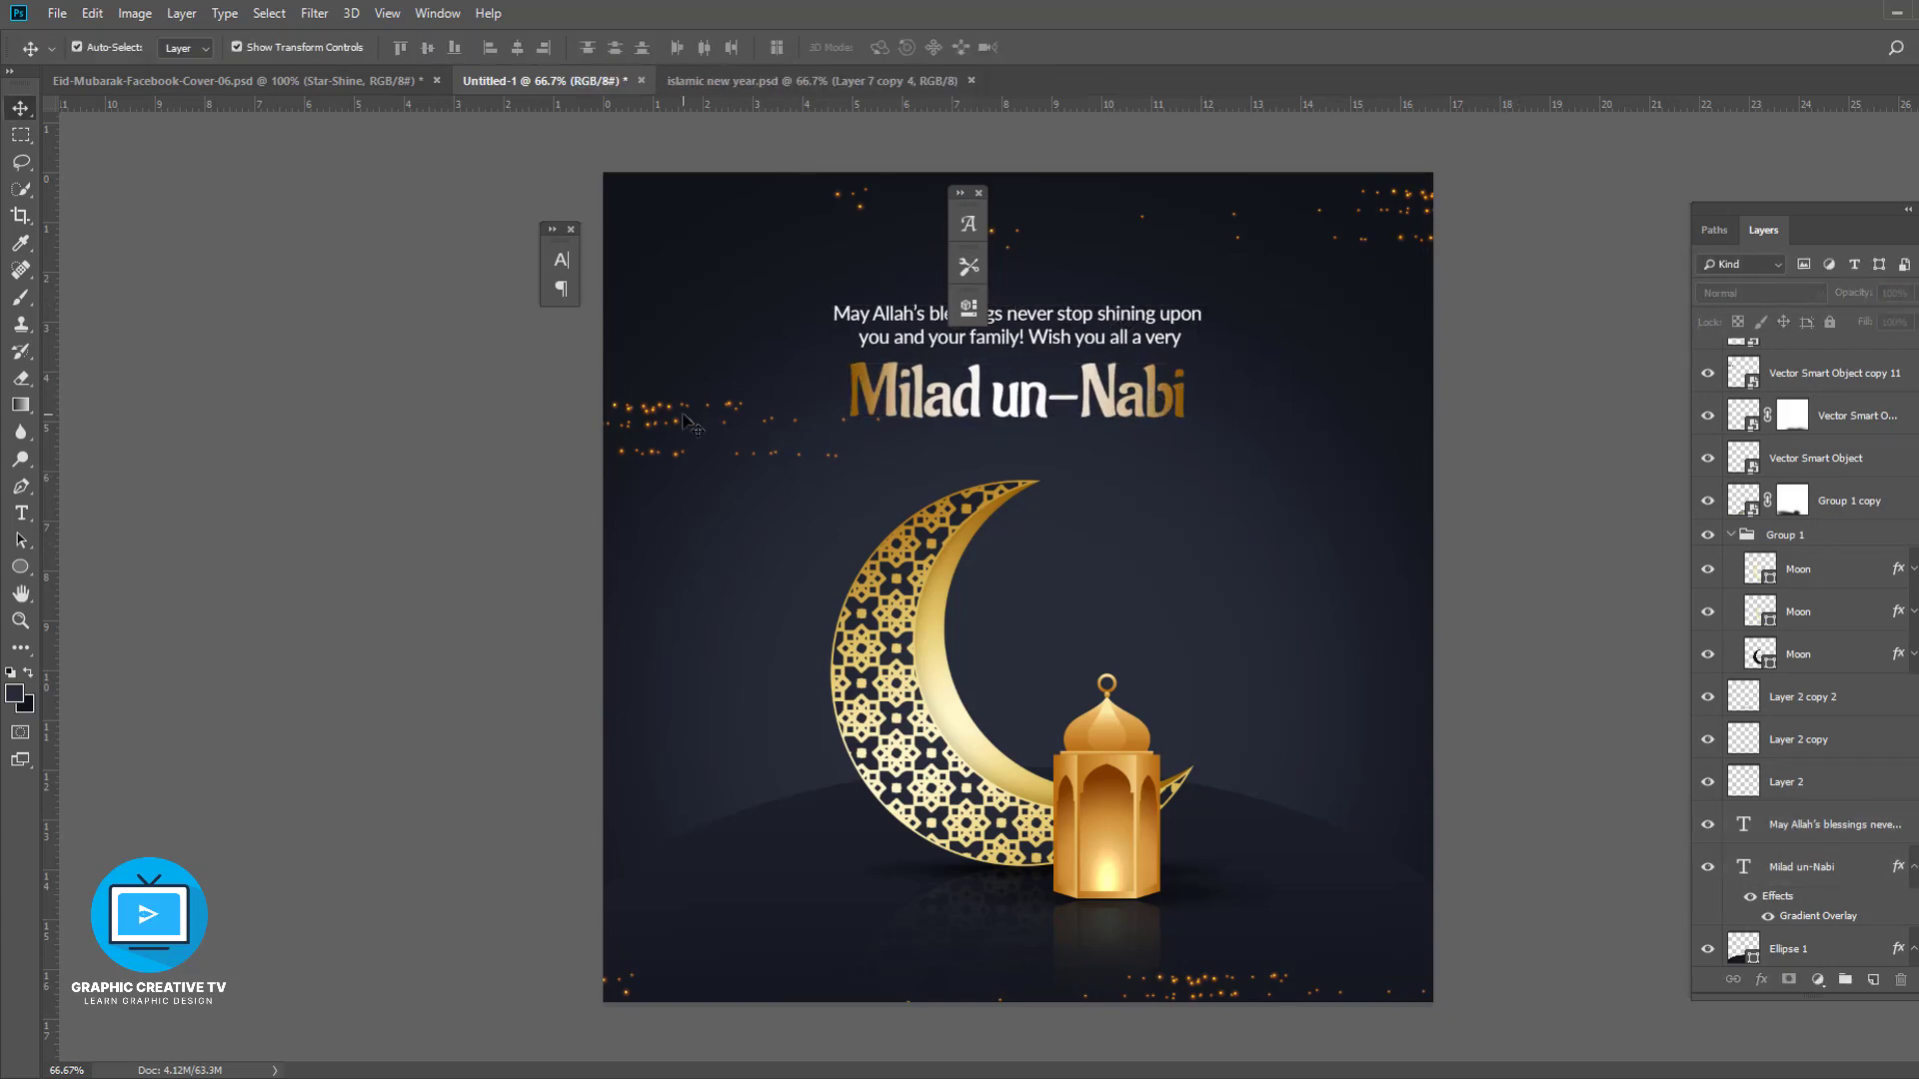
- Duplicate a sparkle cluster and place the copy in the right middle area of the canvas
click(661, 411)
drag(645, 412, 1675, 606)
drag(1112, 612, 1152, 625)
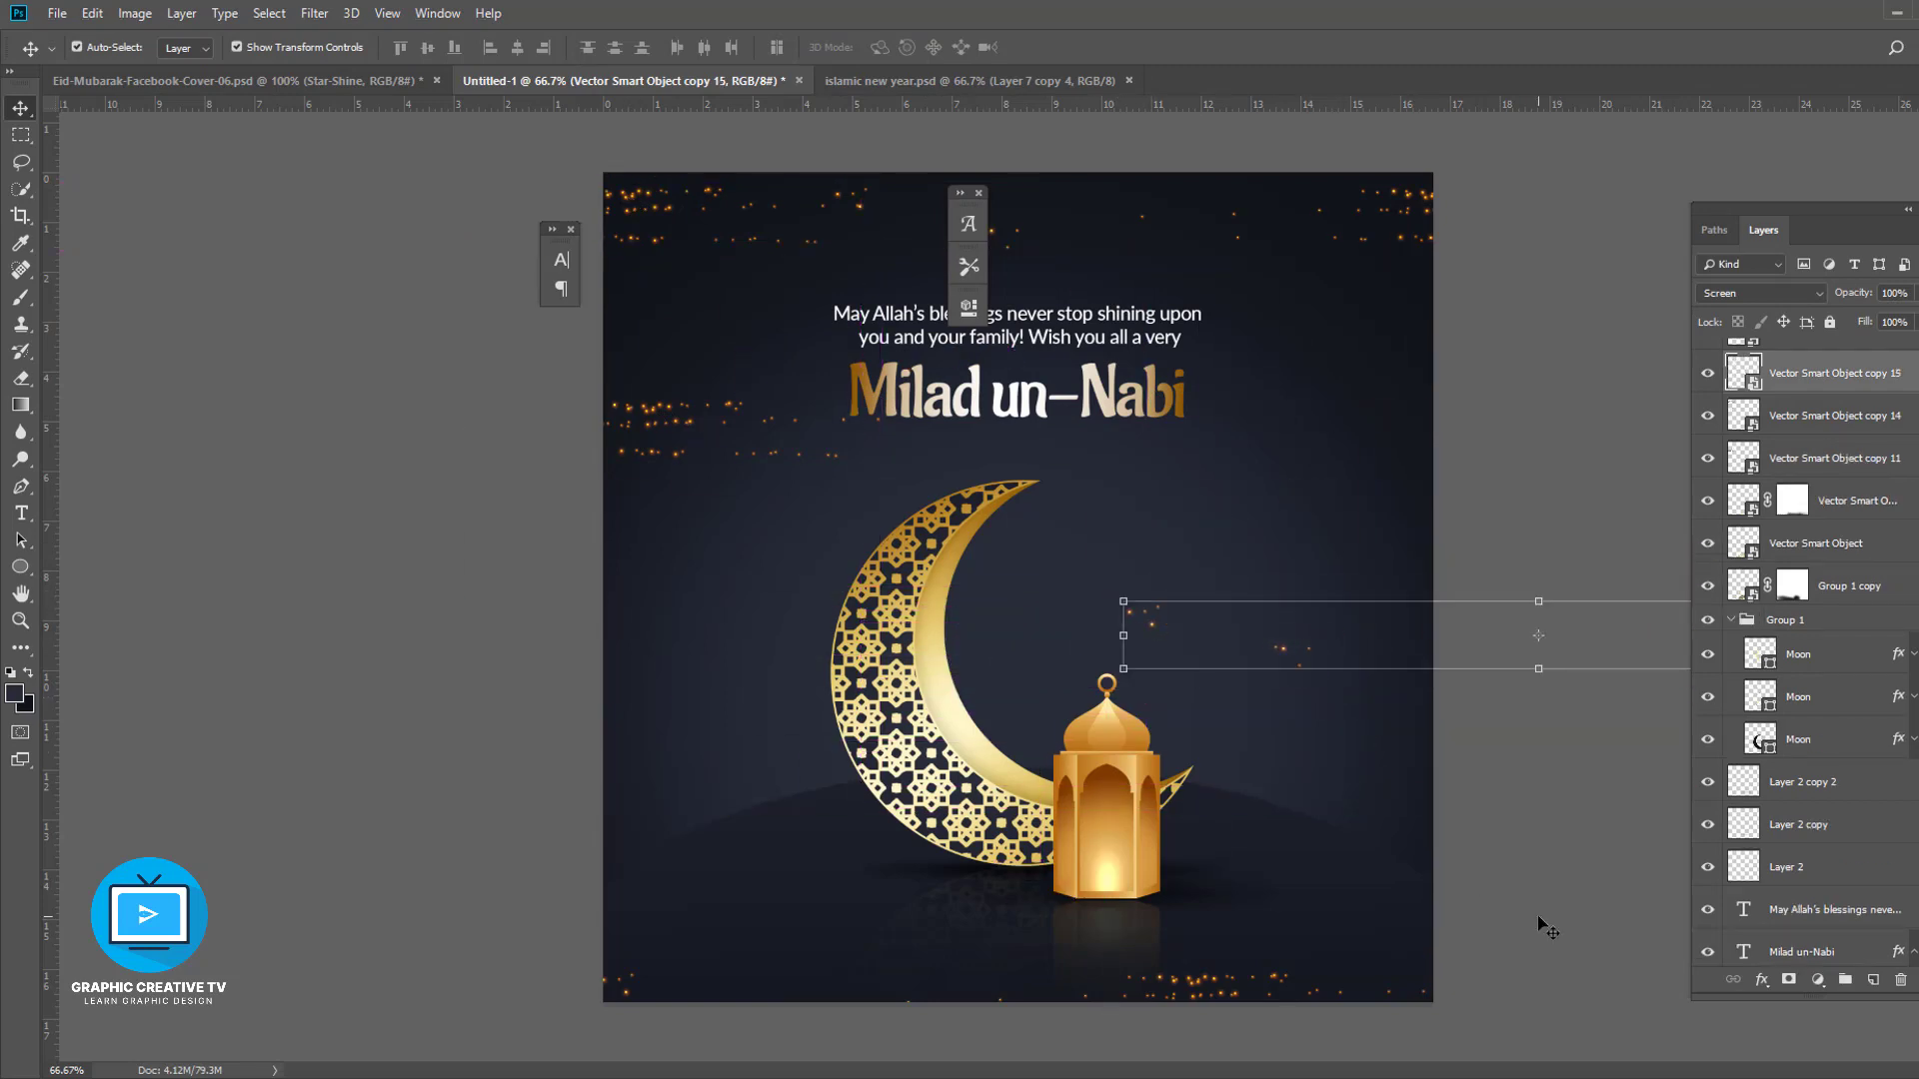
click(1539, 917)
scroll(1728, 610, down, 1)
click(1827, 1076)
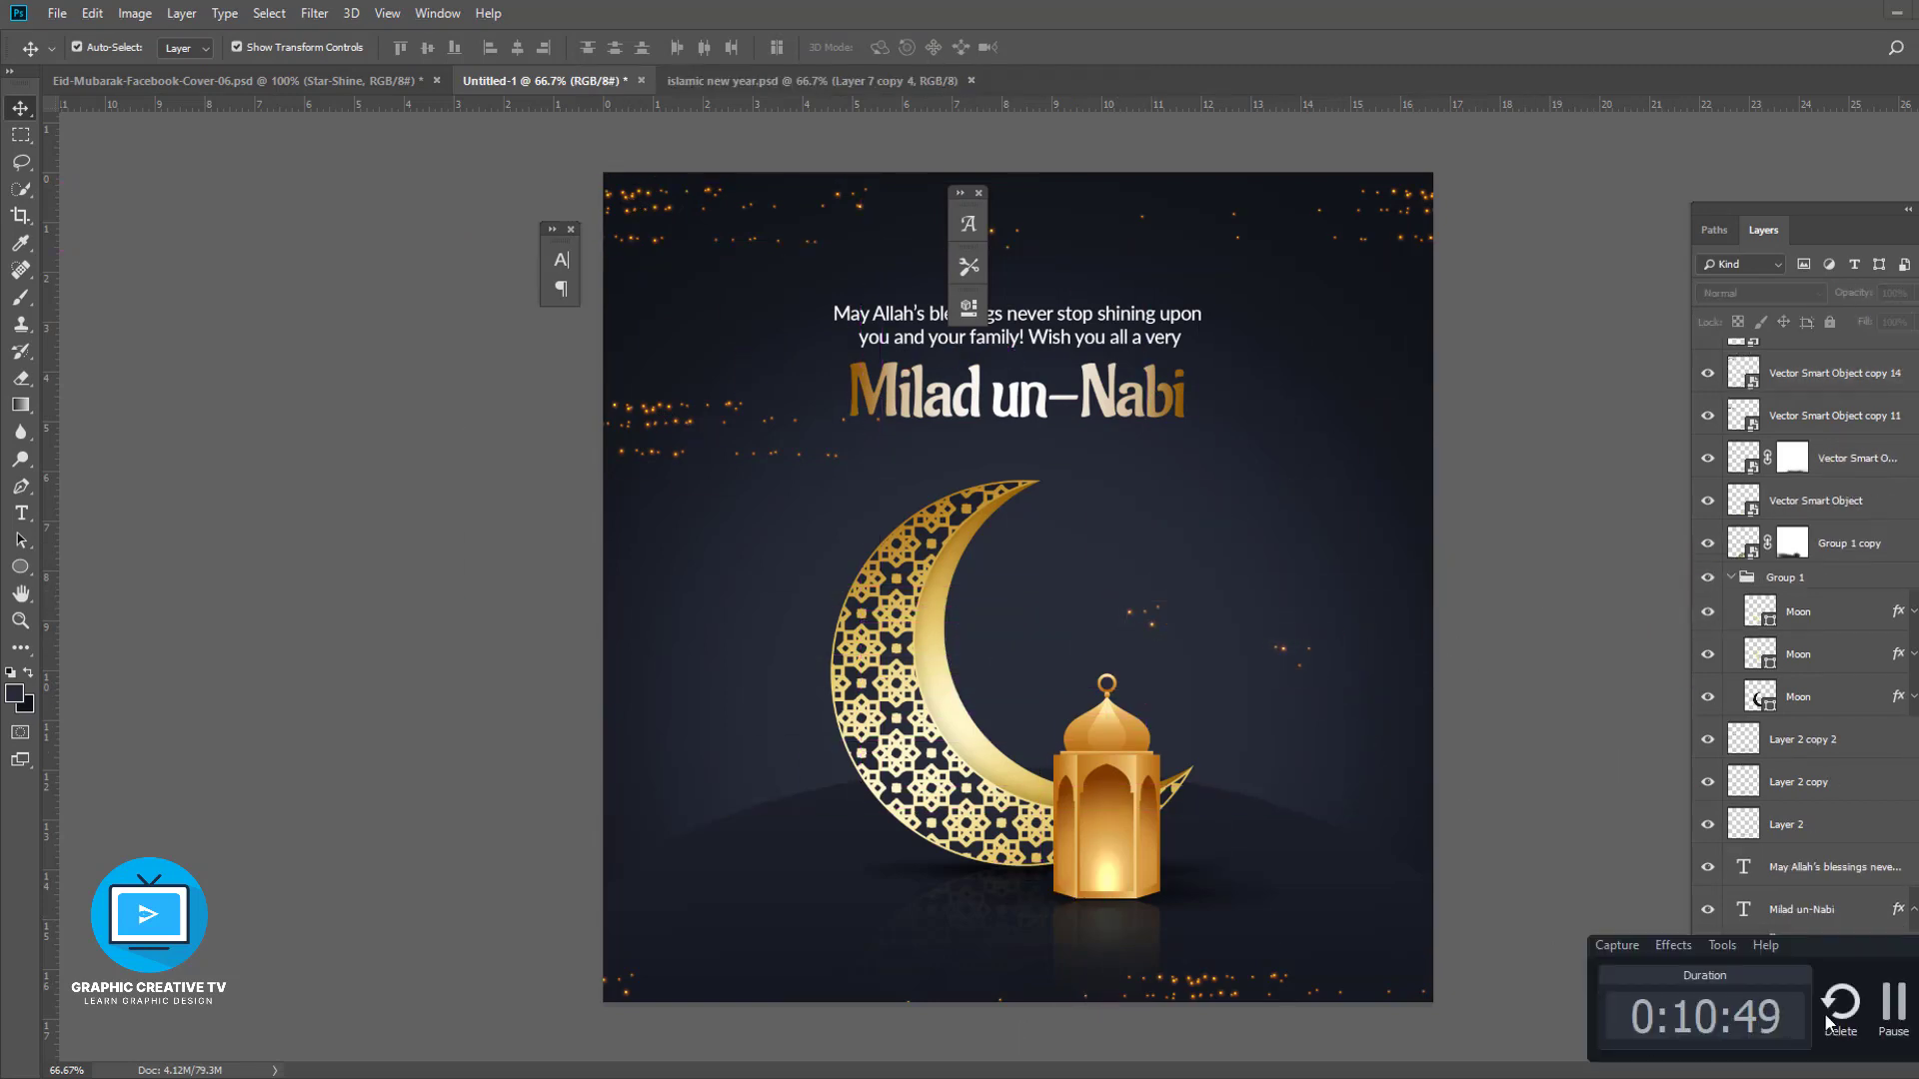
click(1899, 1011)
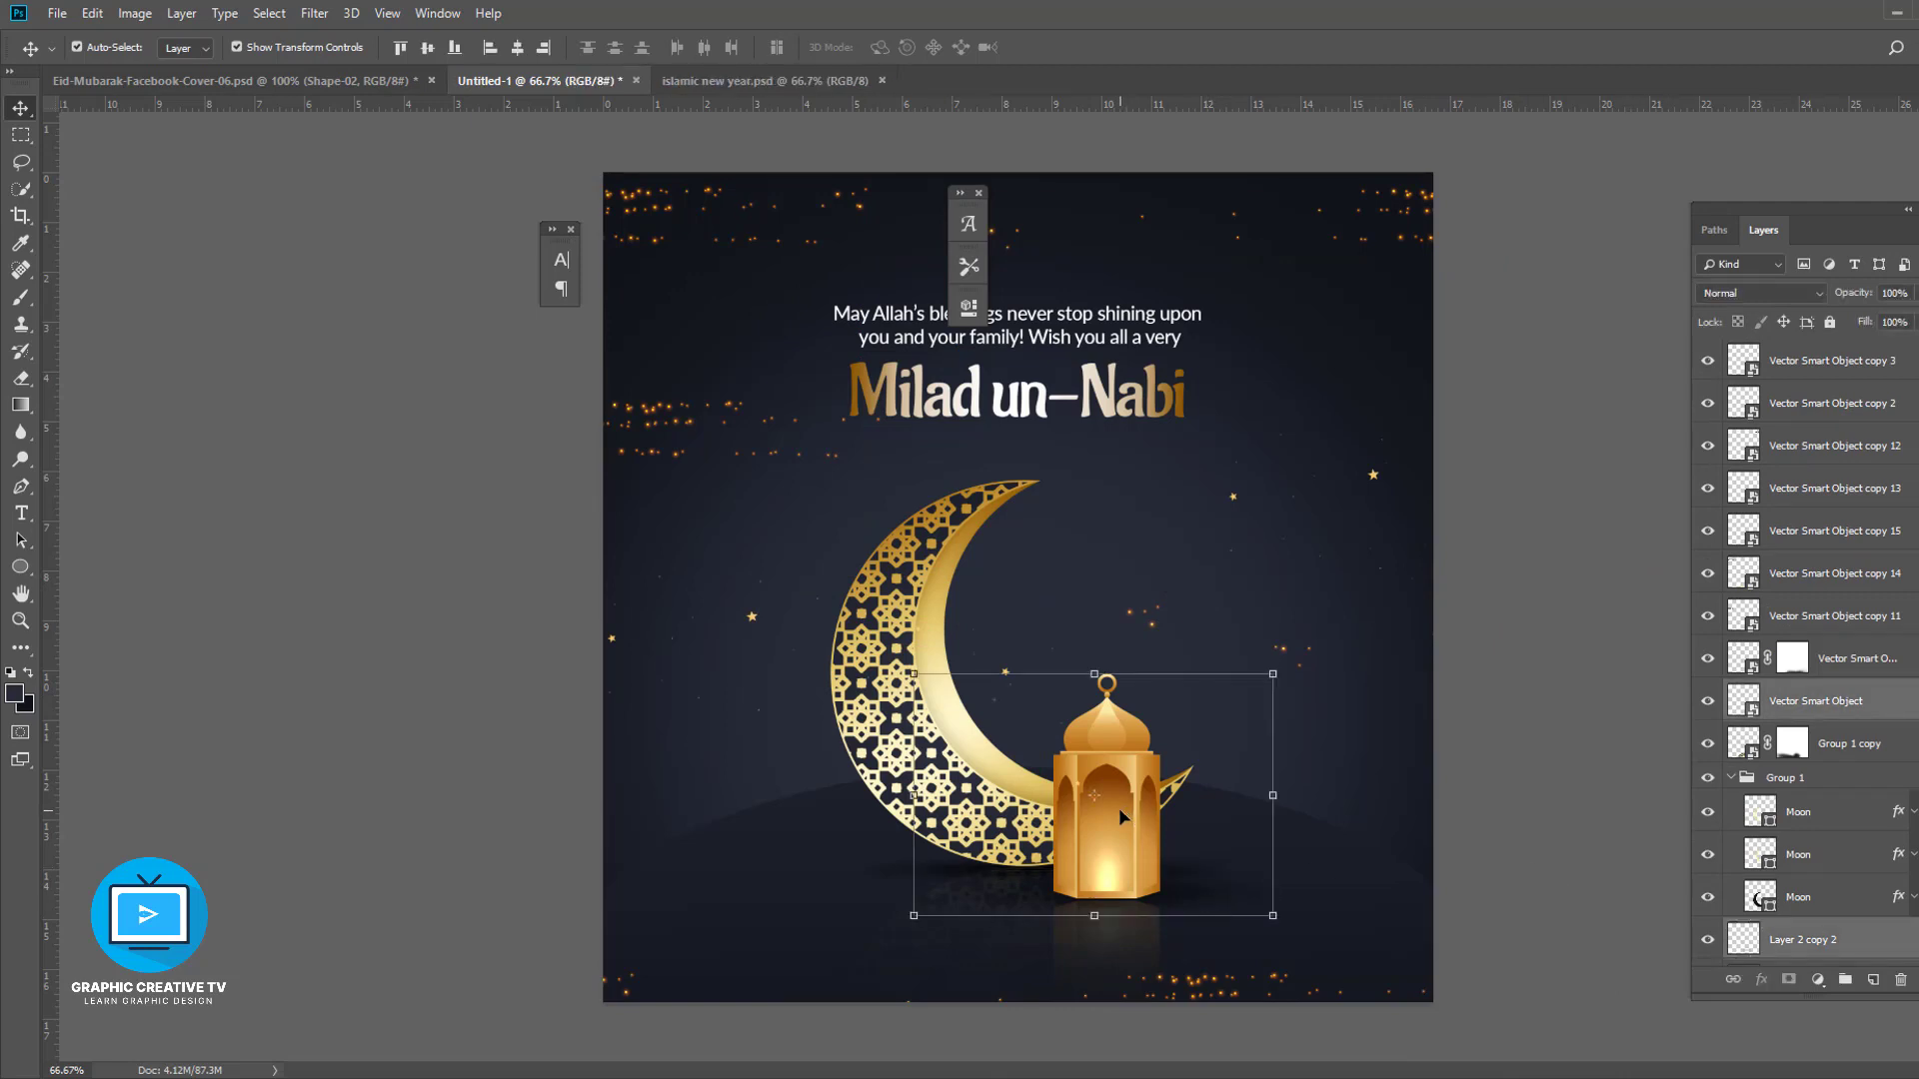
- Group the lantern with its shadow, duplicate the group, and place a smaller copy on the hill's left side
key(ctrl+g)
key(ctrl+j)
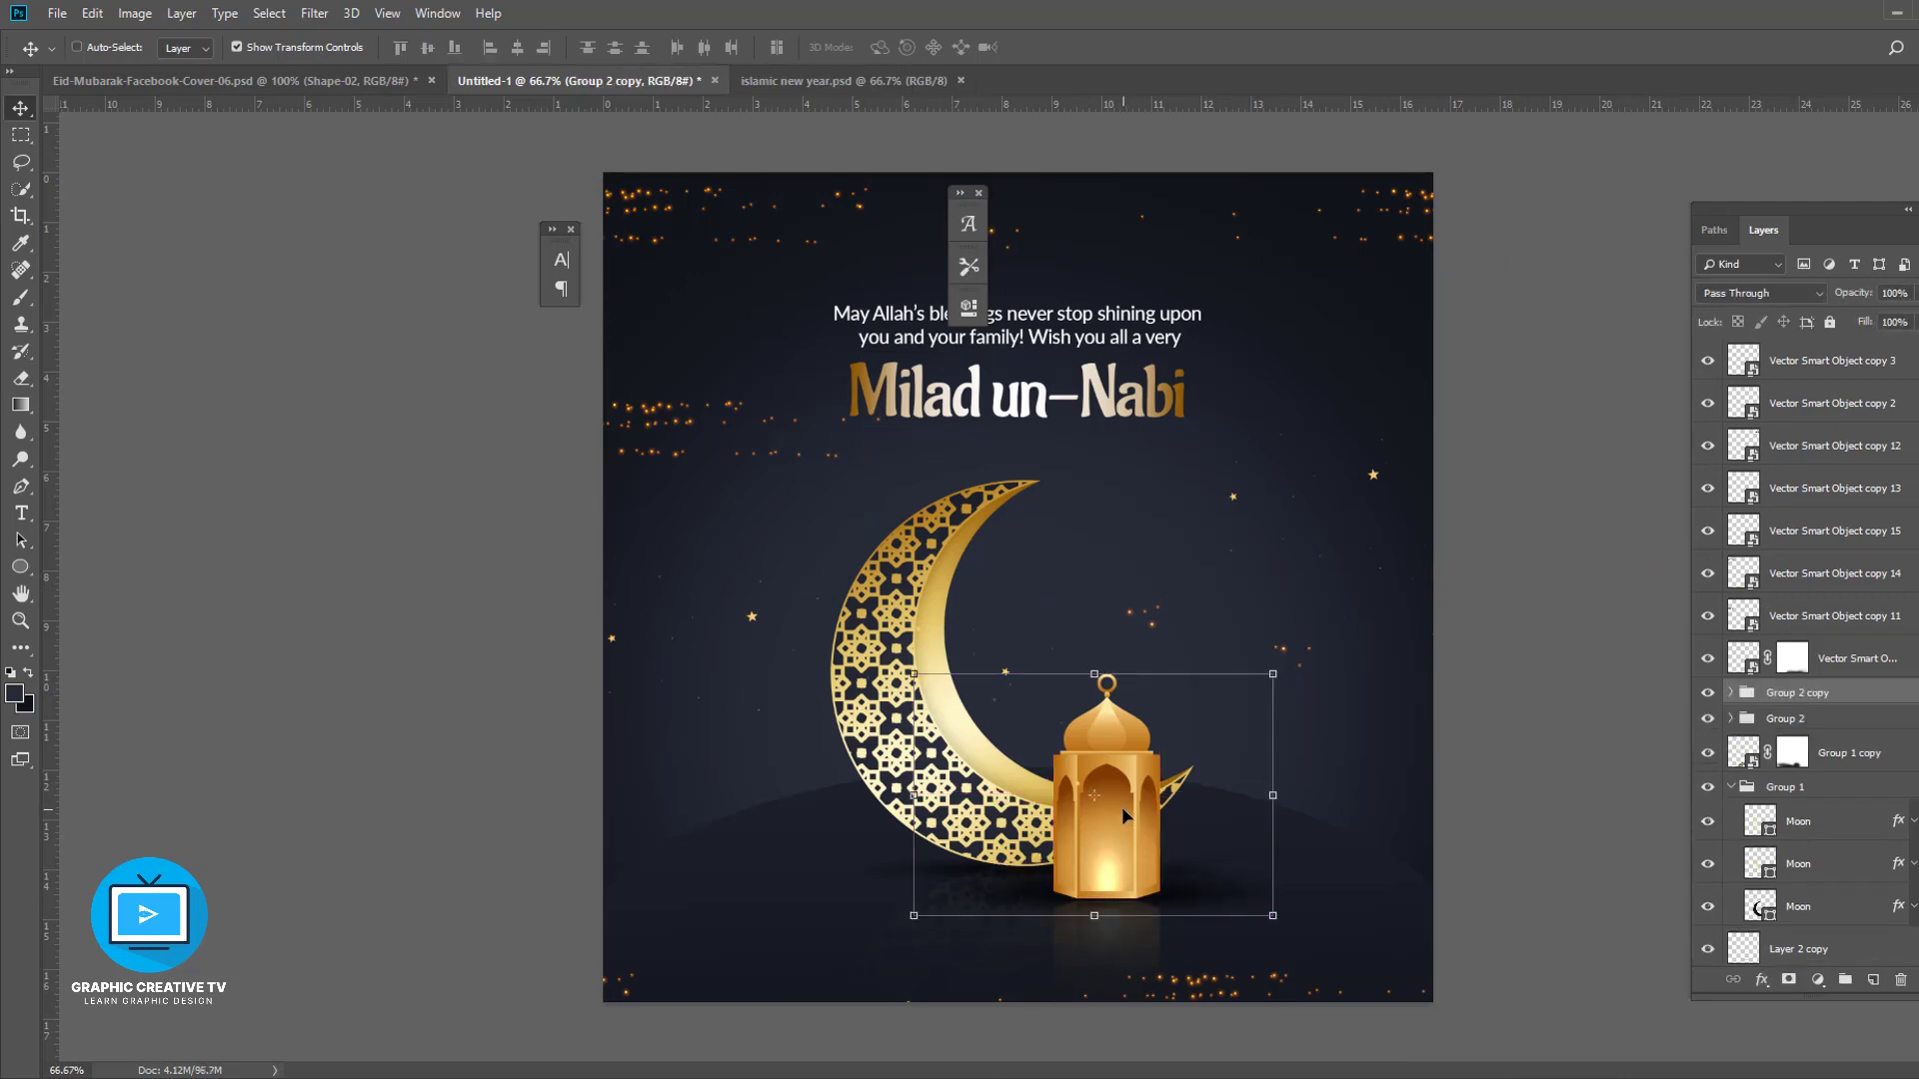
drag(1121, 807, 775, 753)
drag(931, 621, 855, 678)
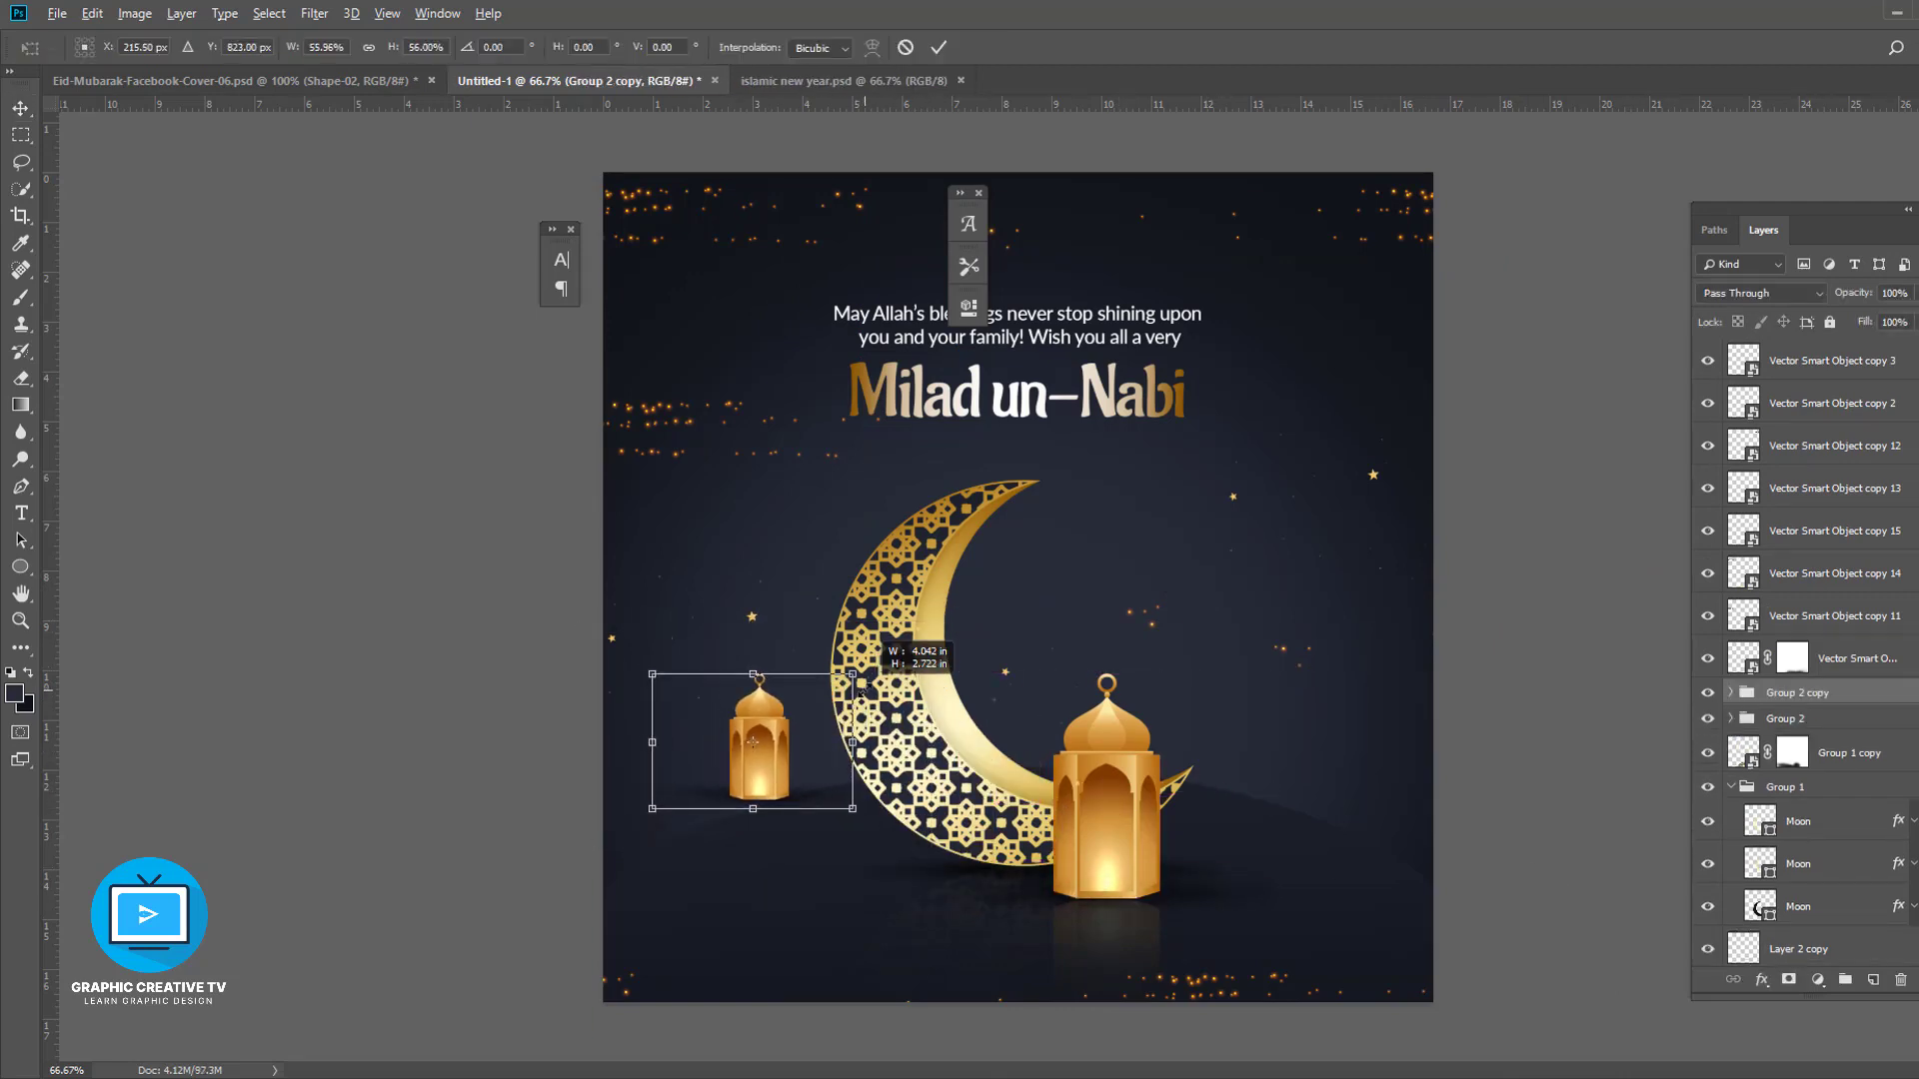
drag(764, 741, 760, 747)
drag(852, 682, 844, 689)
mouse_move(766, 744)
mouse_down()
mouse_move(780, 753)
mouse_move(728, 748)
mouse_up()
key(Return)
key(ctrl+z)
click(1526, 797)
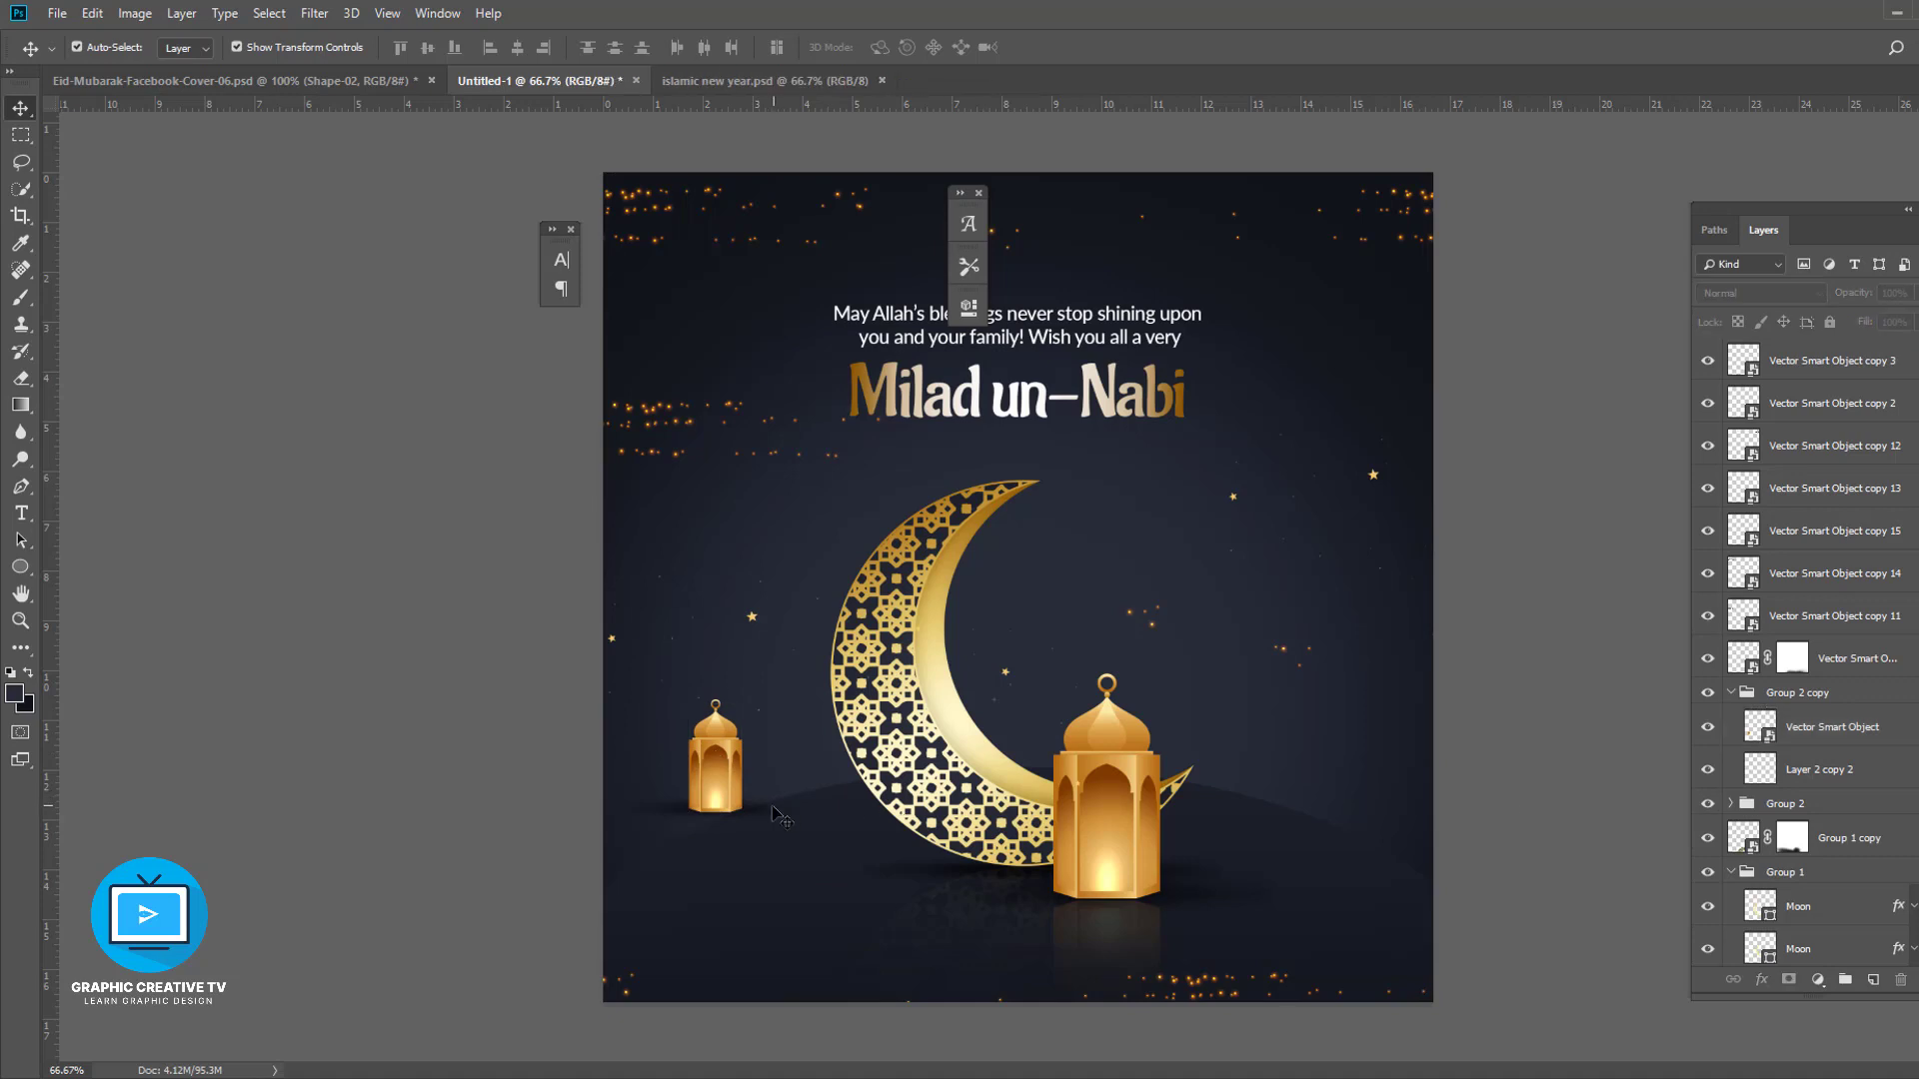
- Narrow the small lantern's shadow to fit under its base
click(774, 806)
drag(800, 811, 777, 811)
drag(619, 811, 644, 811)
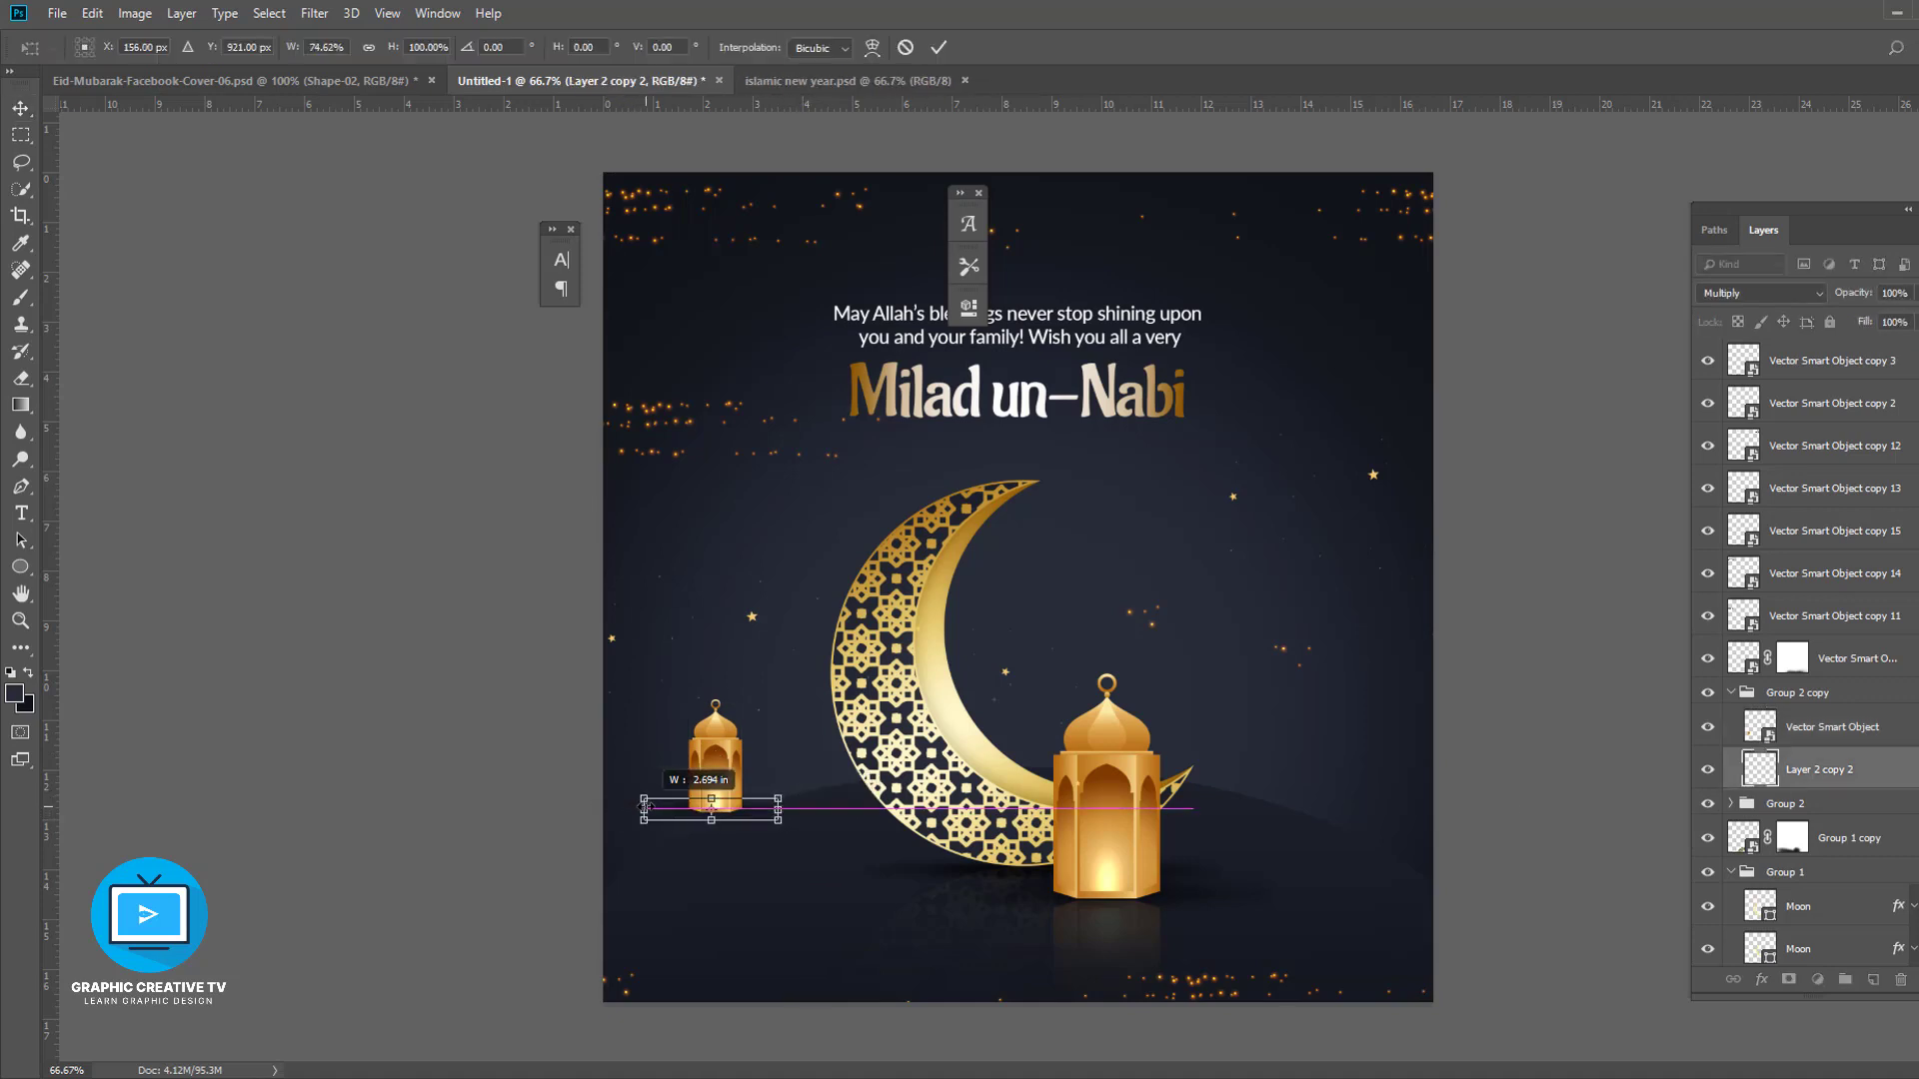
key(Return)
click(1449, 779)
- Duplicate the small lantern group and move the copy to the right side of the hill
click(1885, 770)
shift+click(1892, 737)
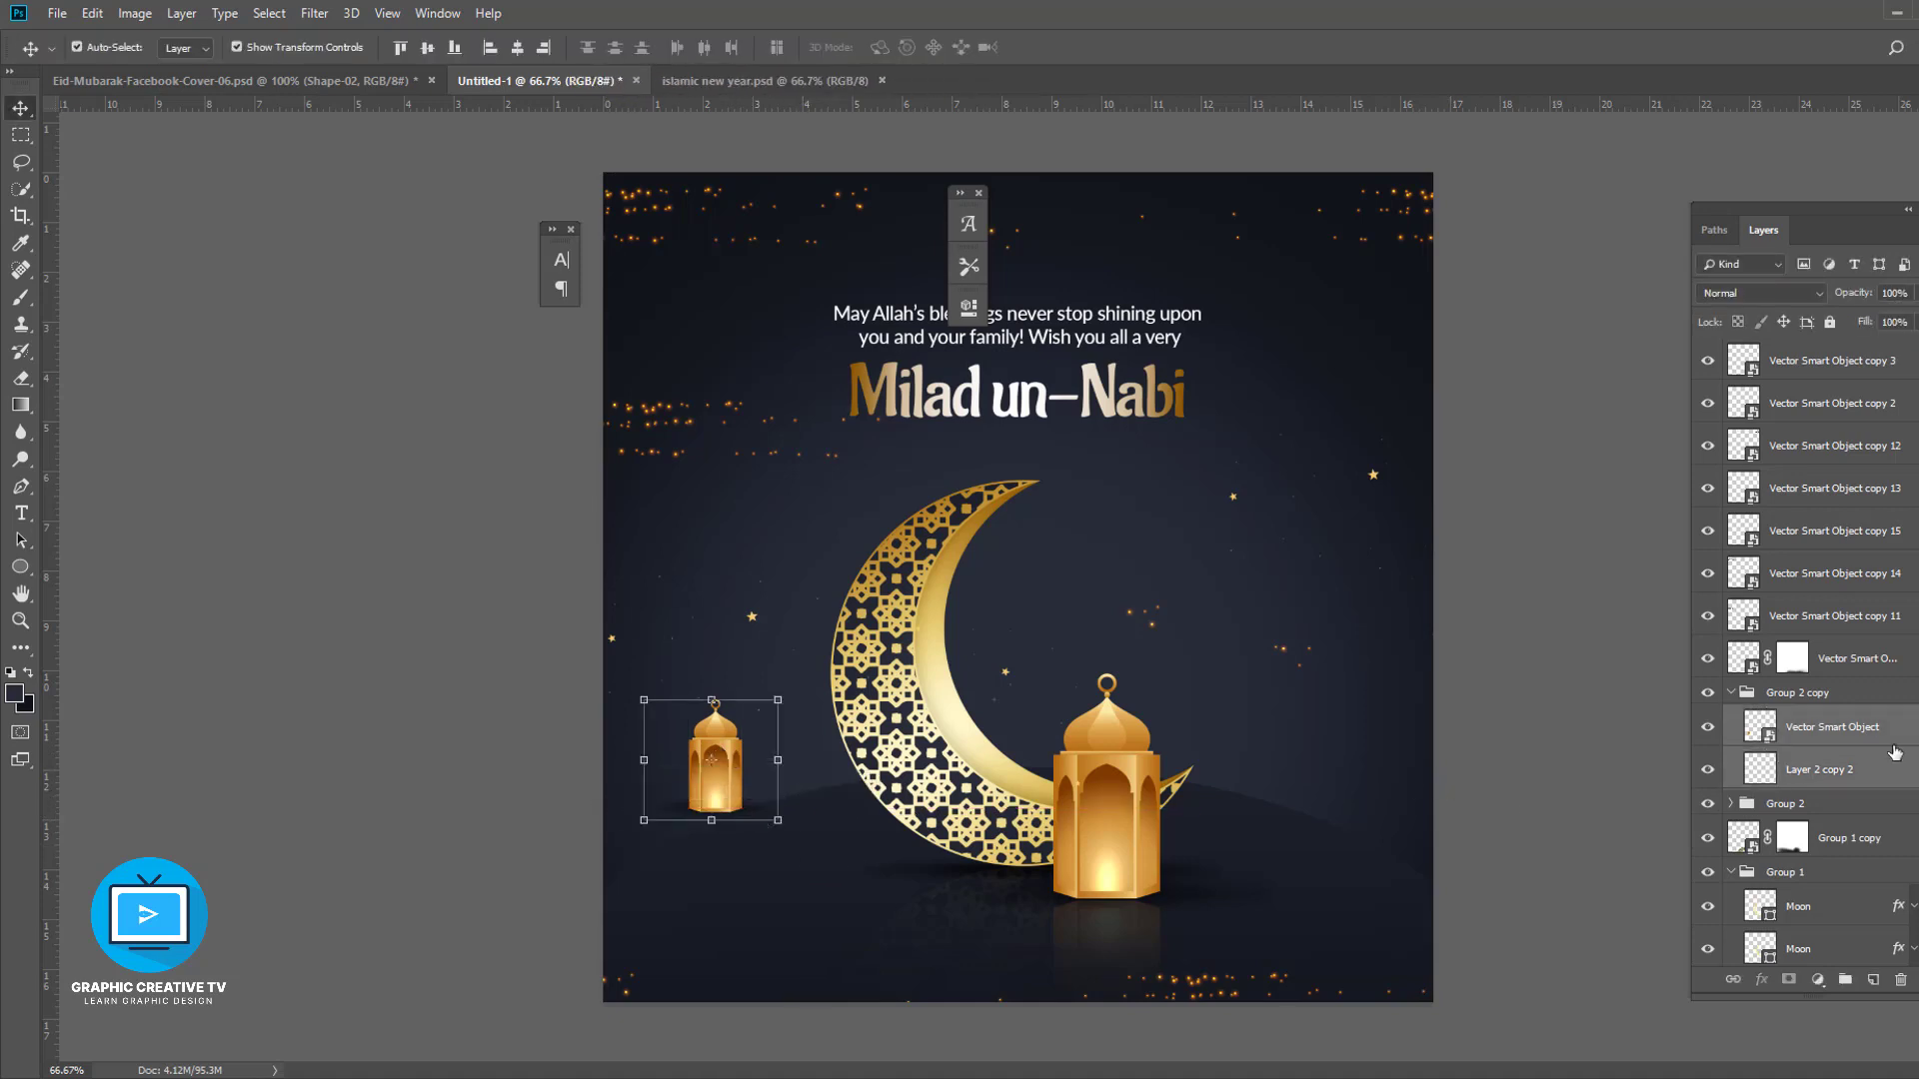
click(1734, 696)
key(ctrl+j)
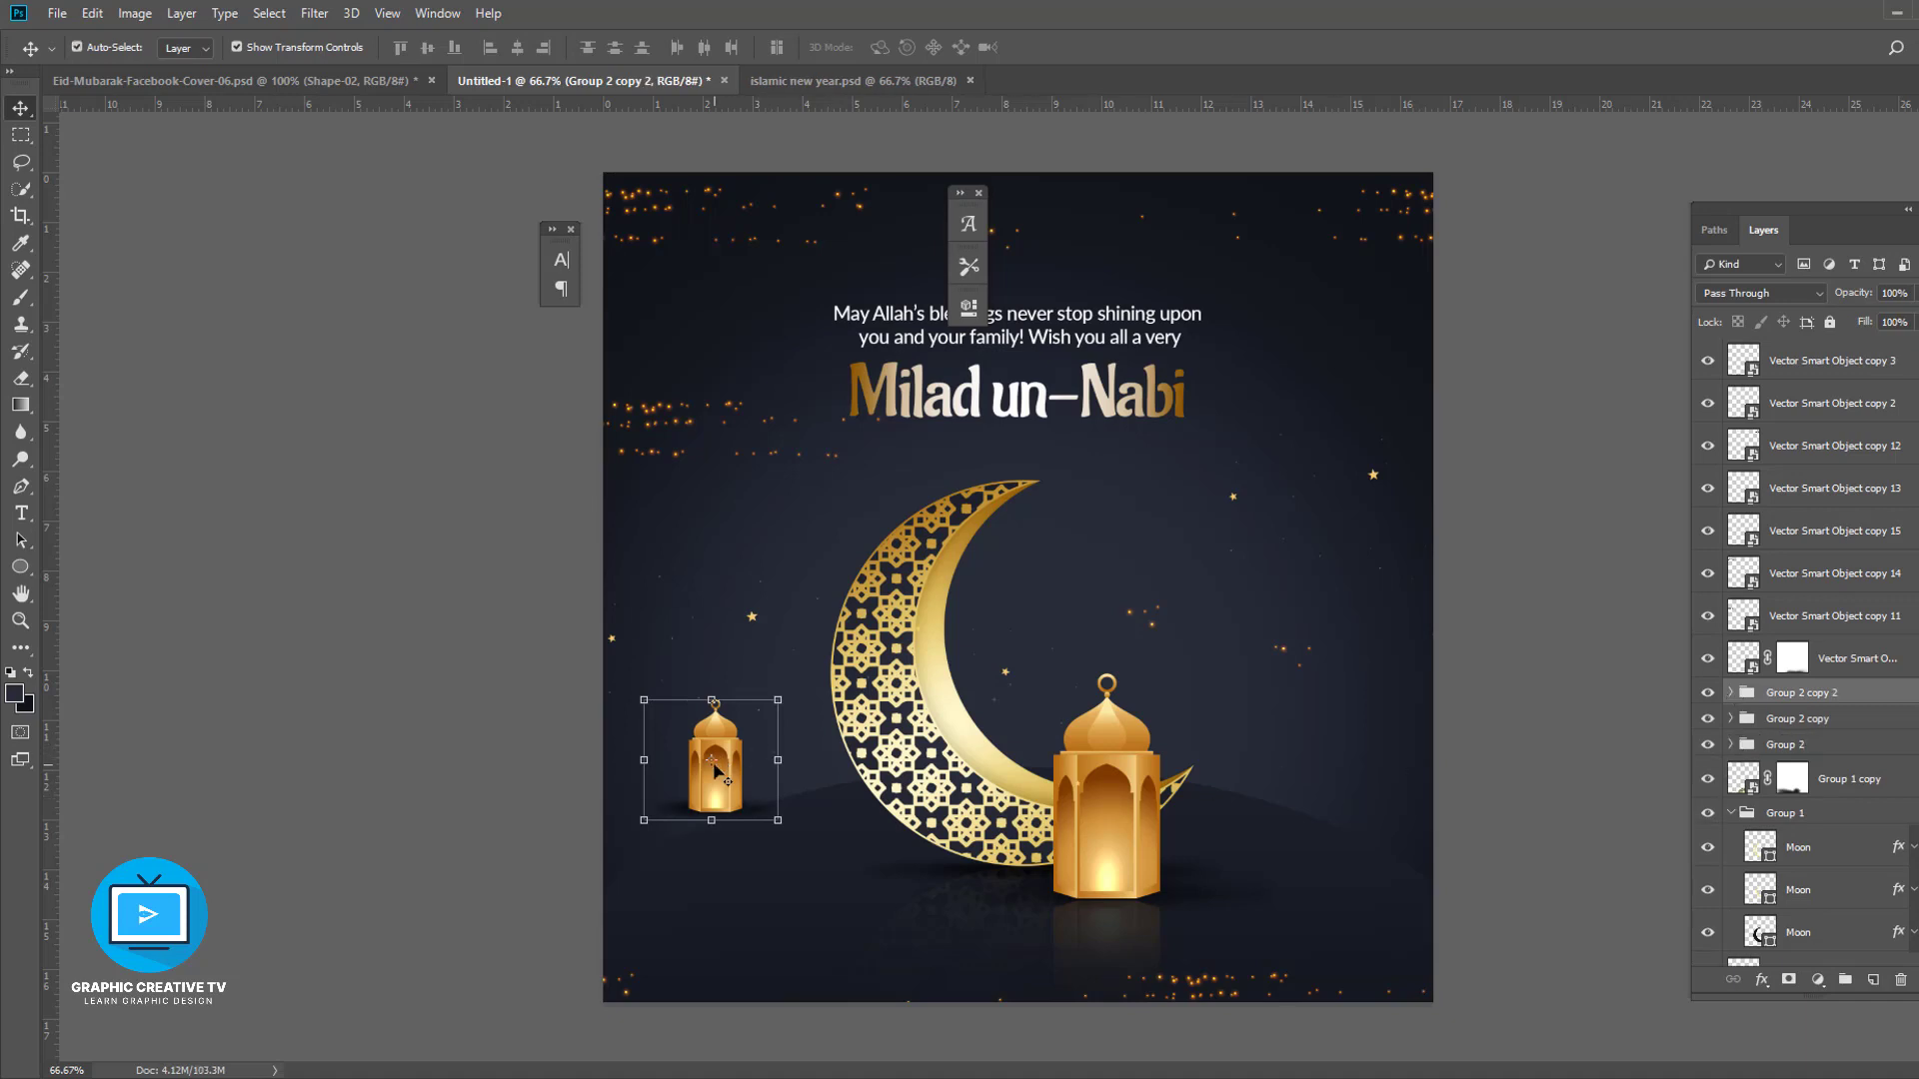
drag(719, 786, 1318, 907)
key(ctrl+z)
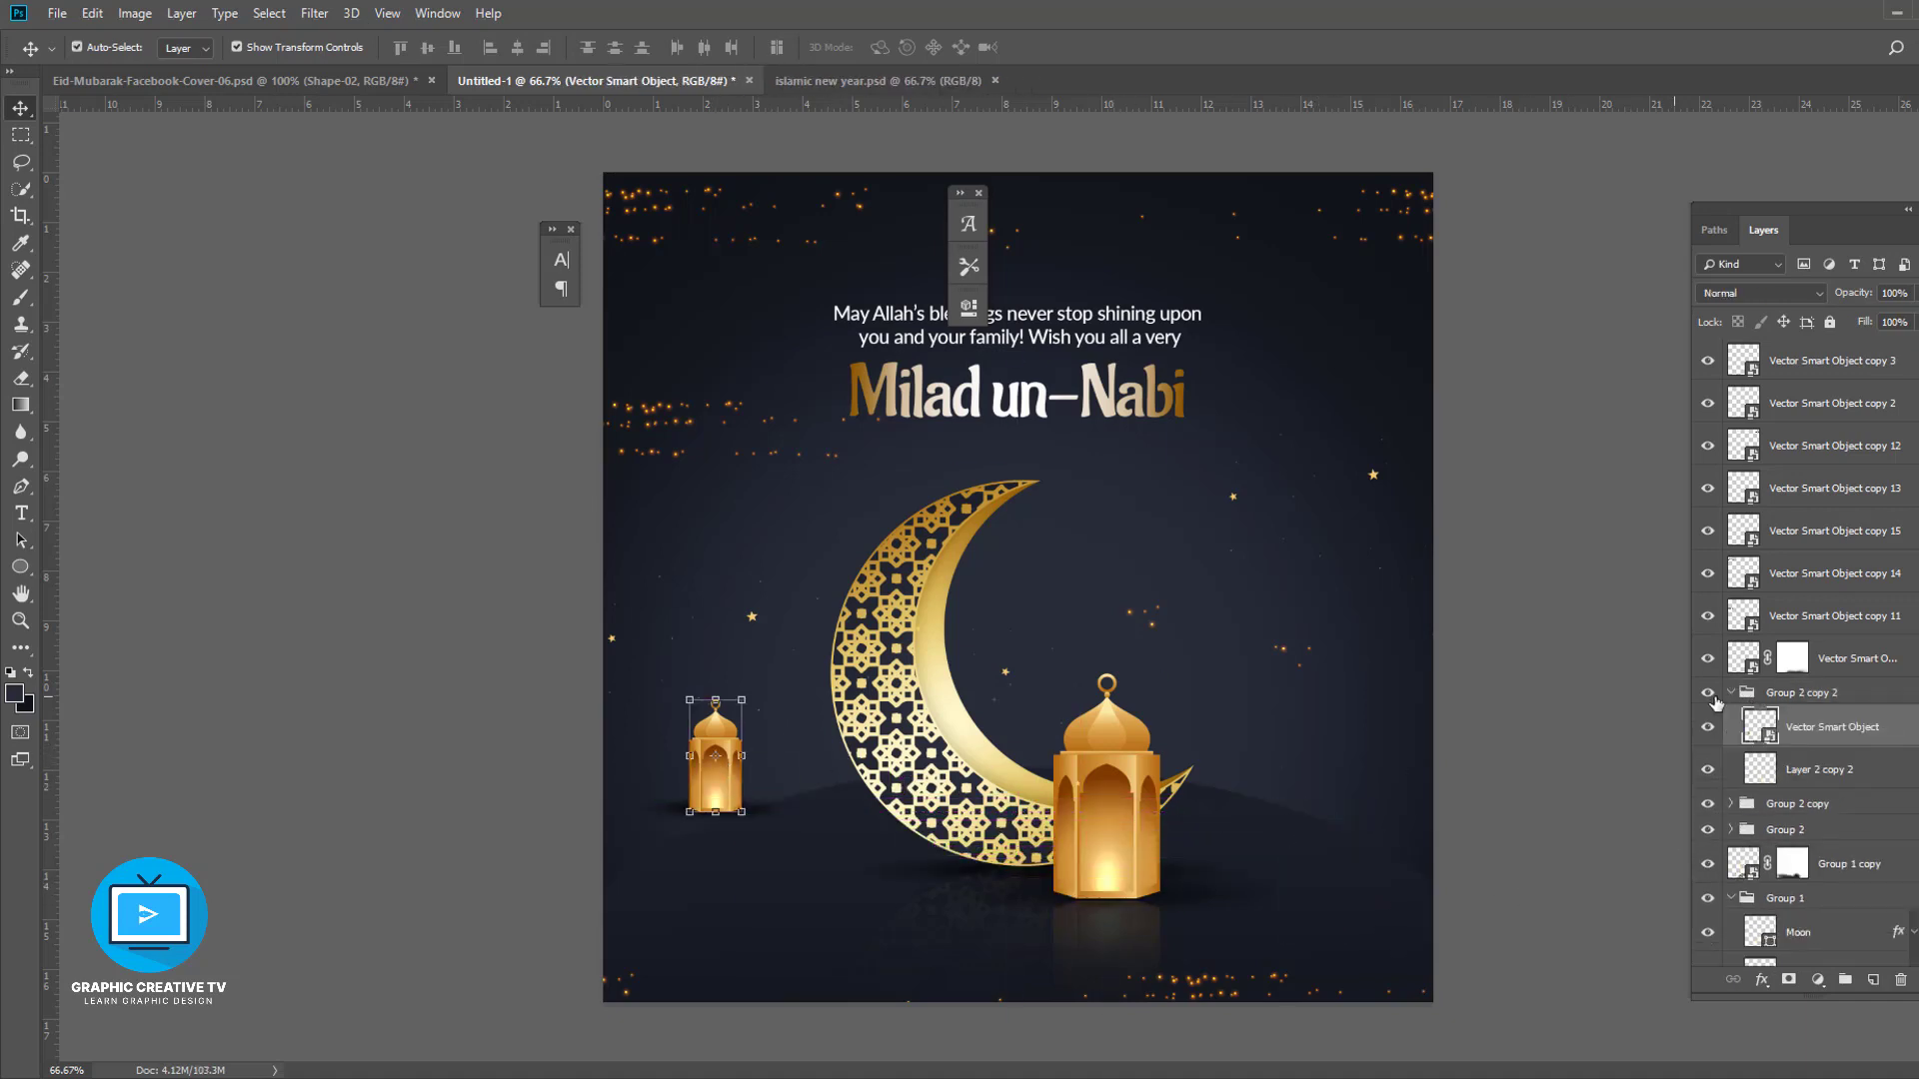
drag(709, 736, 1369, 793)
- Scale the right small lantern down slightly and reposition it
click(1732, 694)
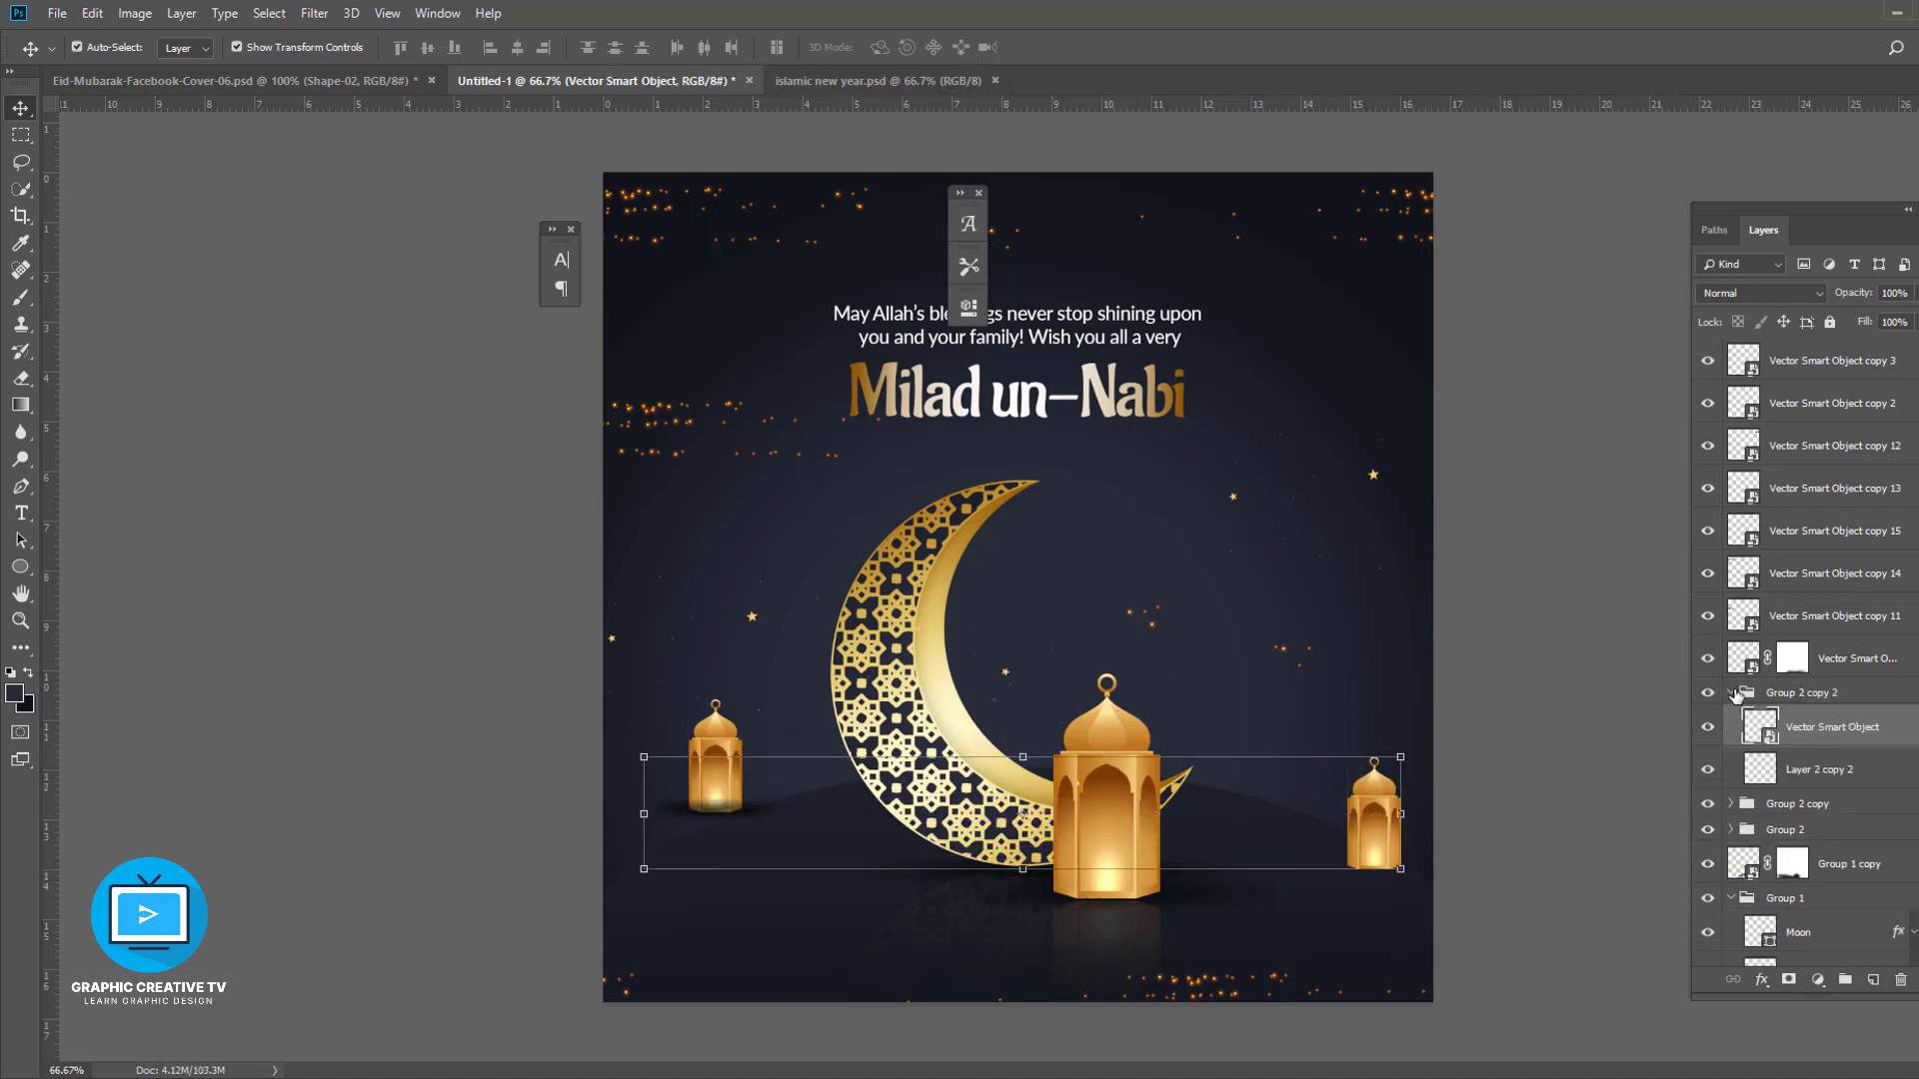
click(1374, 814)
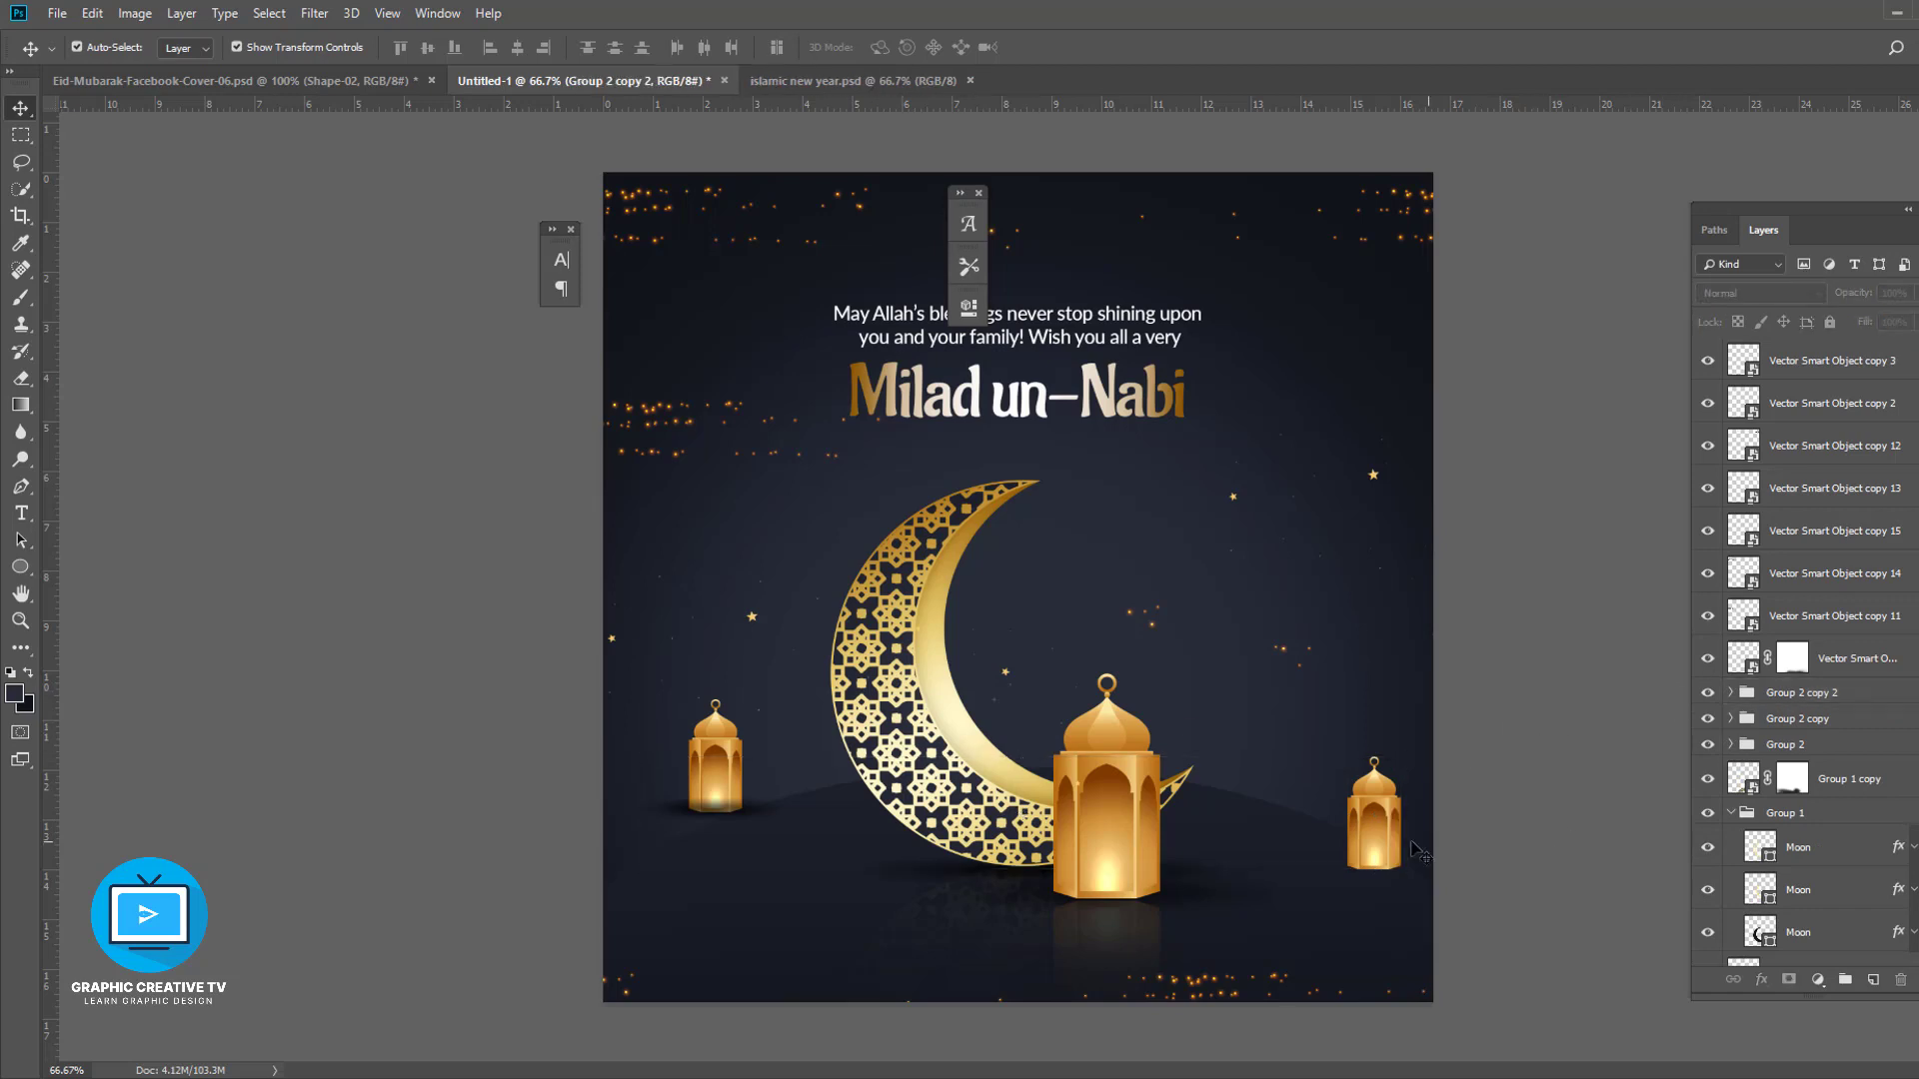
drag(671, 794, 1433, 756)
click(1387, 809)
shift+click(1388, 811)
shift+click(1407, 867)
shift+click(1385, 822)
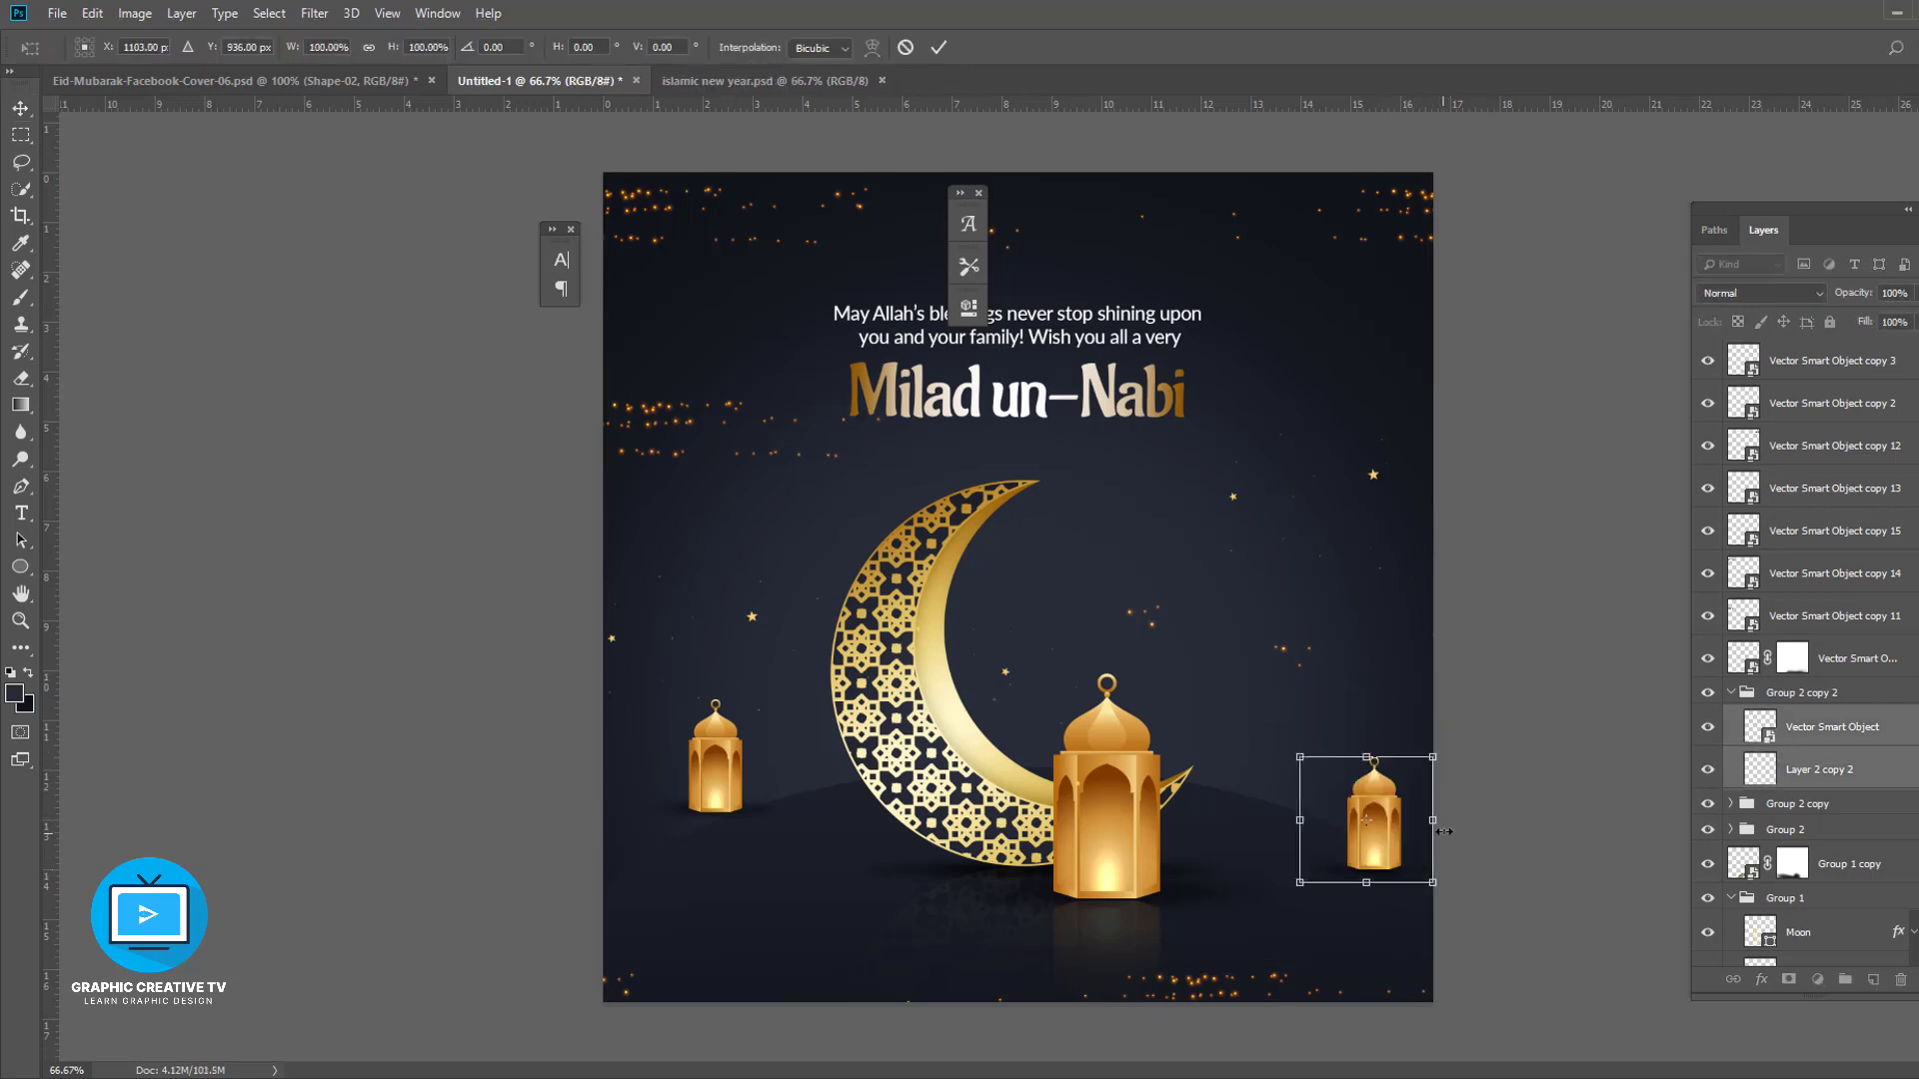
drag(1439, 889, 1369, 834)
key(Return)
mouse_move(1298, 738)
mouse_down()
mouse_move(1332, 768)
mouse_move(1316, 757)
mouse_up()
key(Return)
click(1244, 772)
- Resize and reposition the left small lantern slightly
click(730, 774)
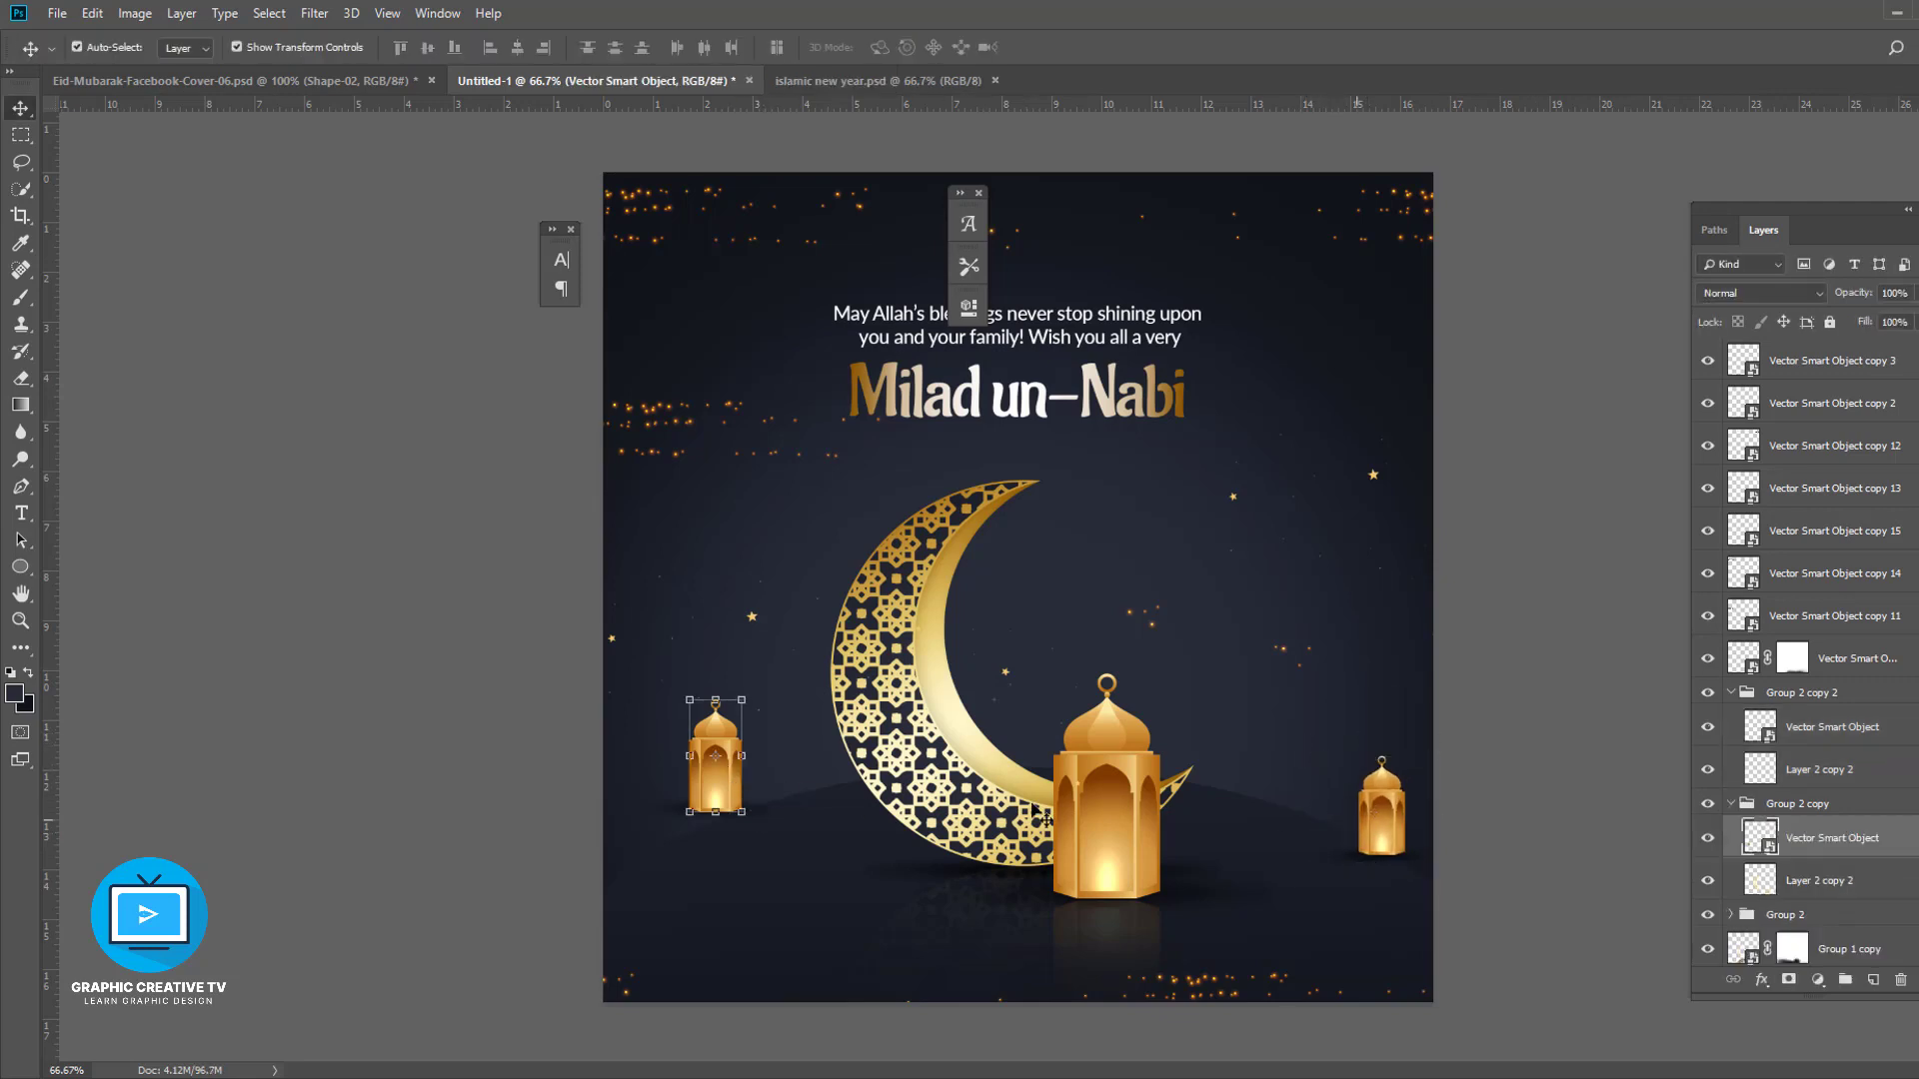
shift+click(1816, 879)
click(1731, 803)
drag(644, 701, 659, 715)
drag(713, 780, 869, 839)
drag(810, 804, 718, 787)
key(Return)
- Move the right small lantern down to the lower right corner
click(801, 769)
click(1731, 803)
click(1493, 838)
click(1384, 812)
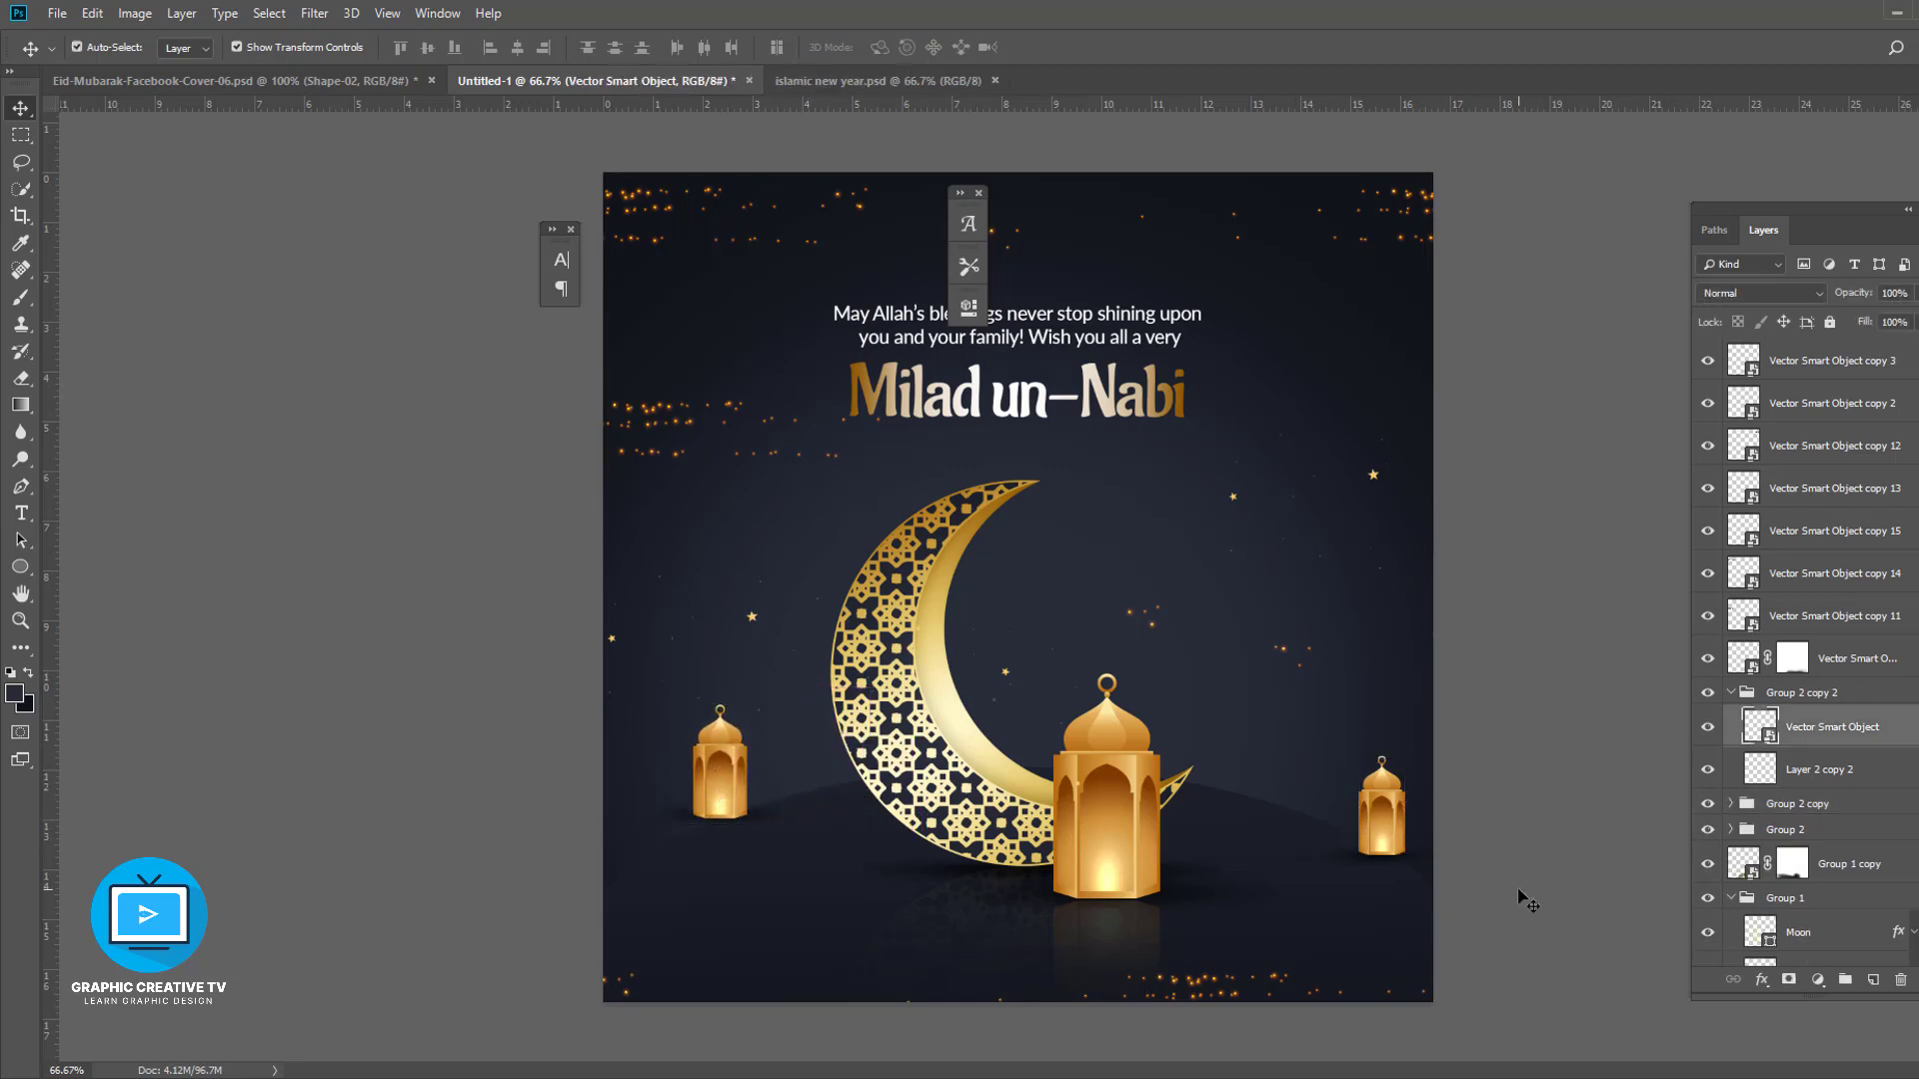
click(1521, 892)
click(1408, 857)
click(1732, 692)
drag(1393, 826, 1380, 950)
ctrl+click(1287, 668)
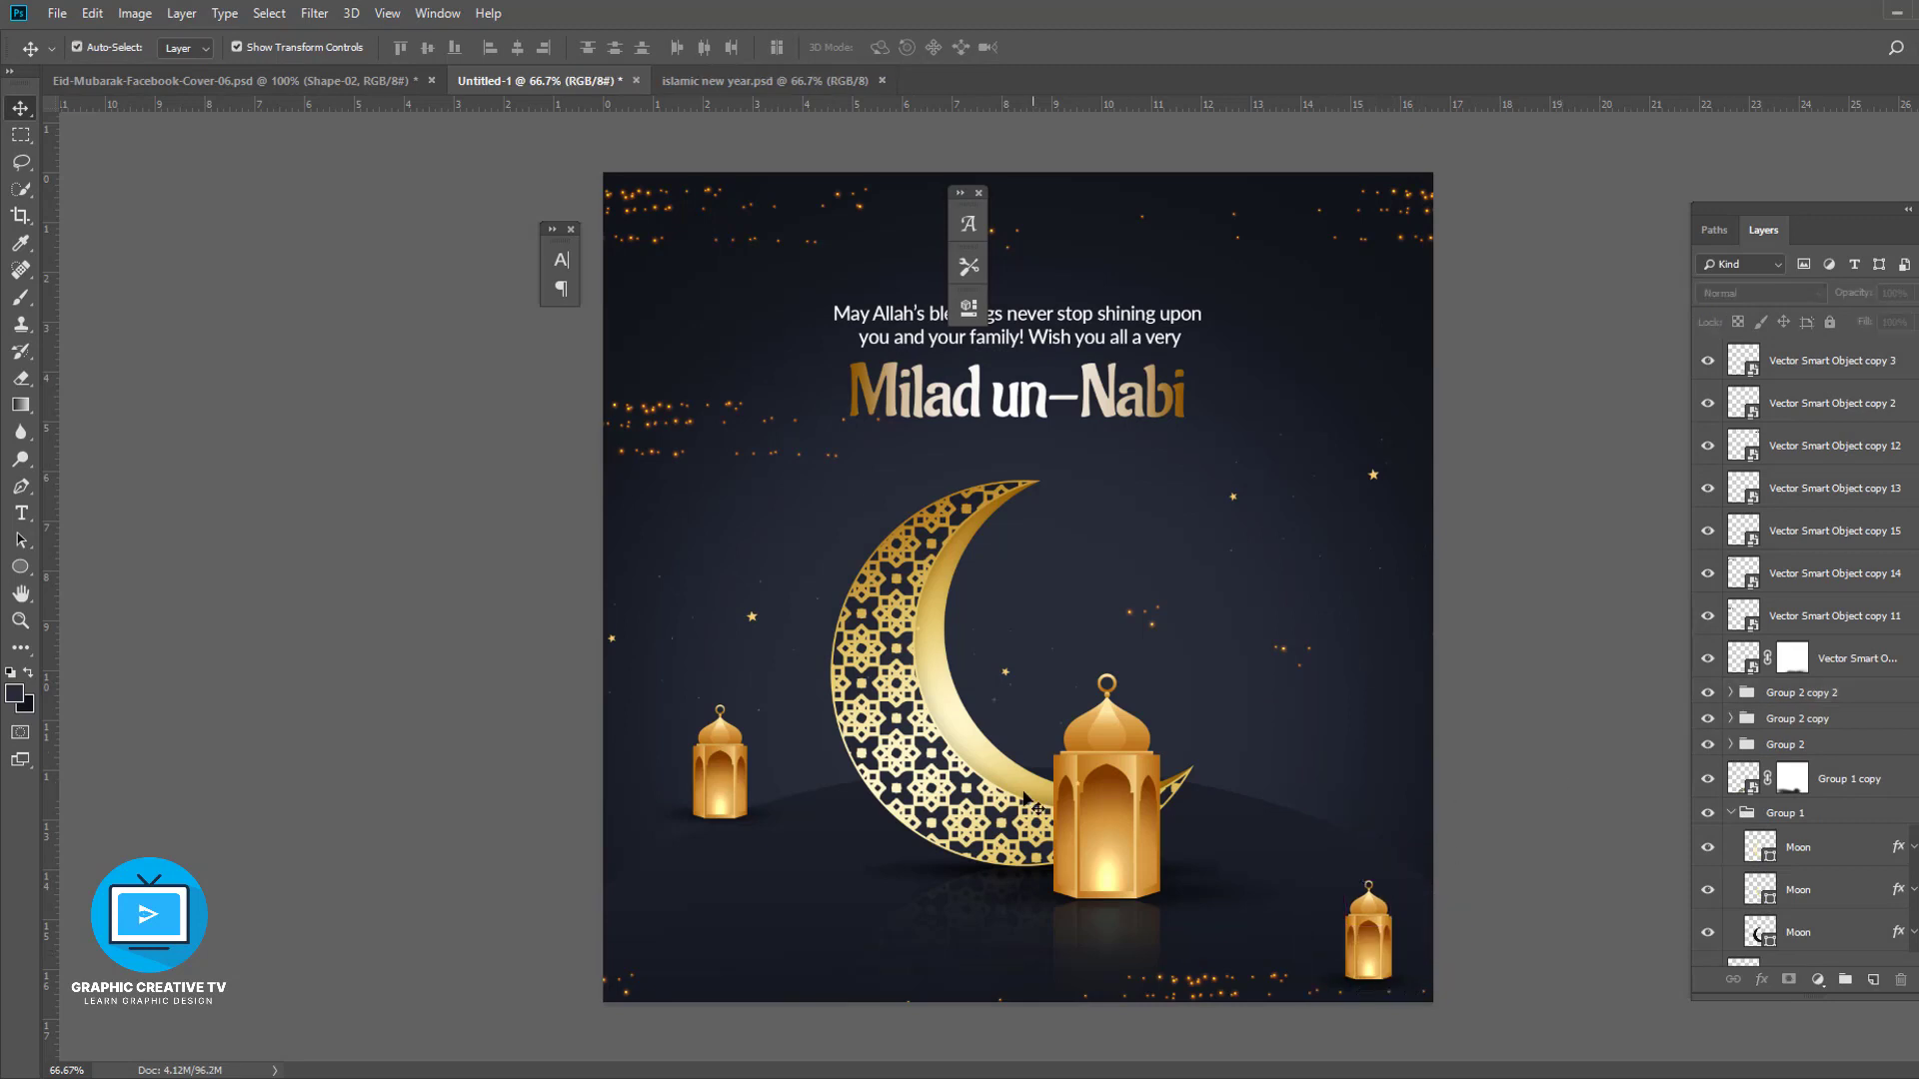
key(ctrl+u)
drag(1413, 541, 1302, 587)
drag(1502, 598, 1521, 597)
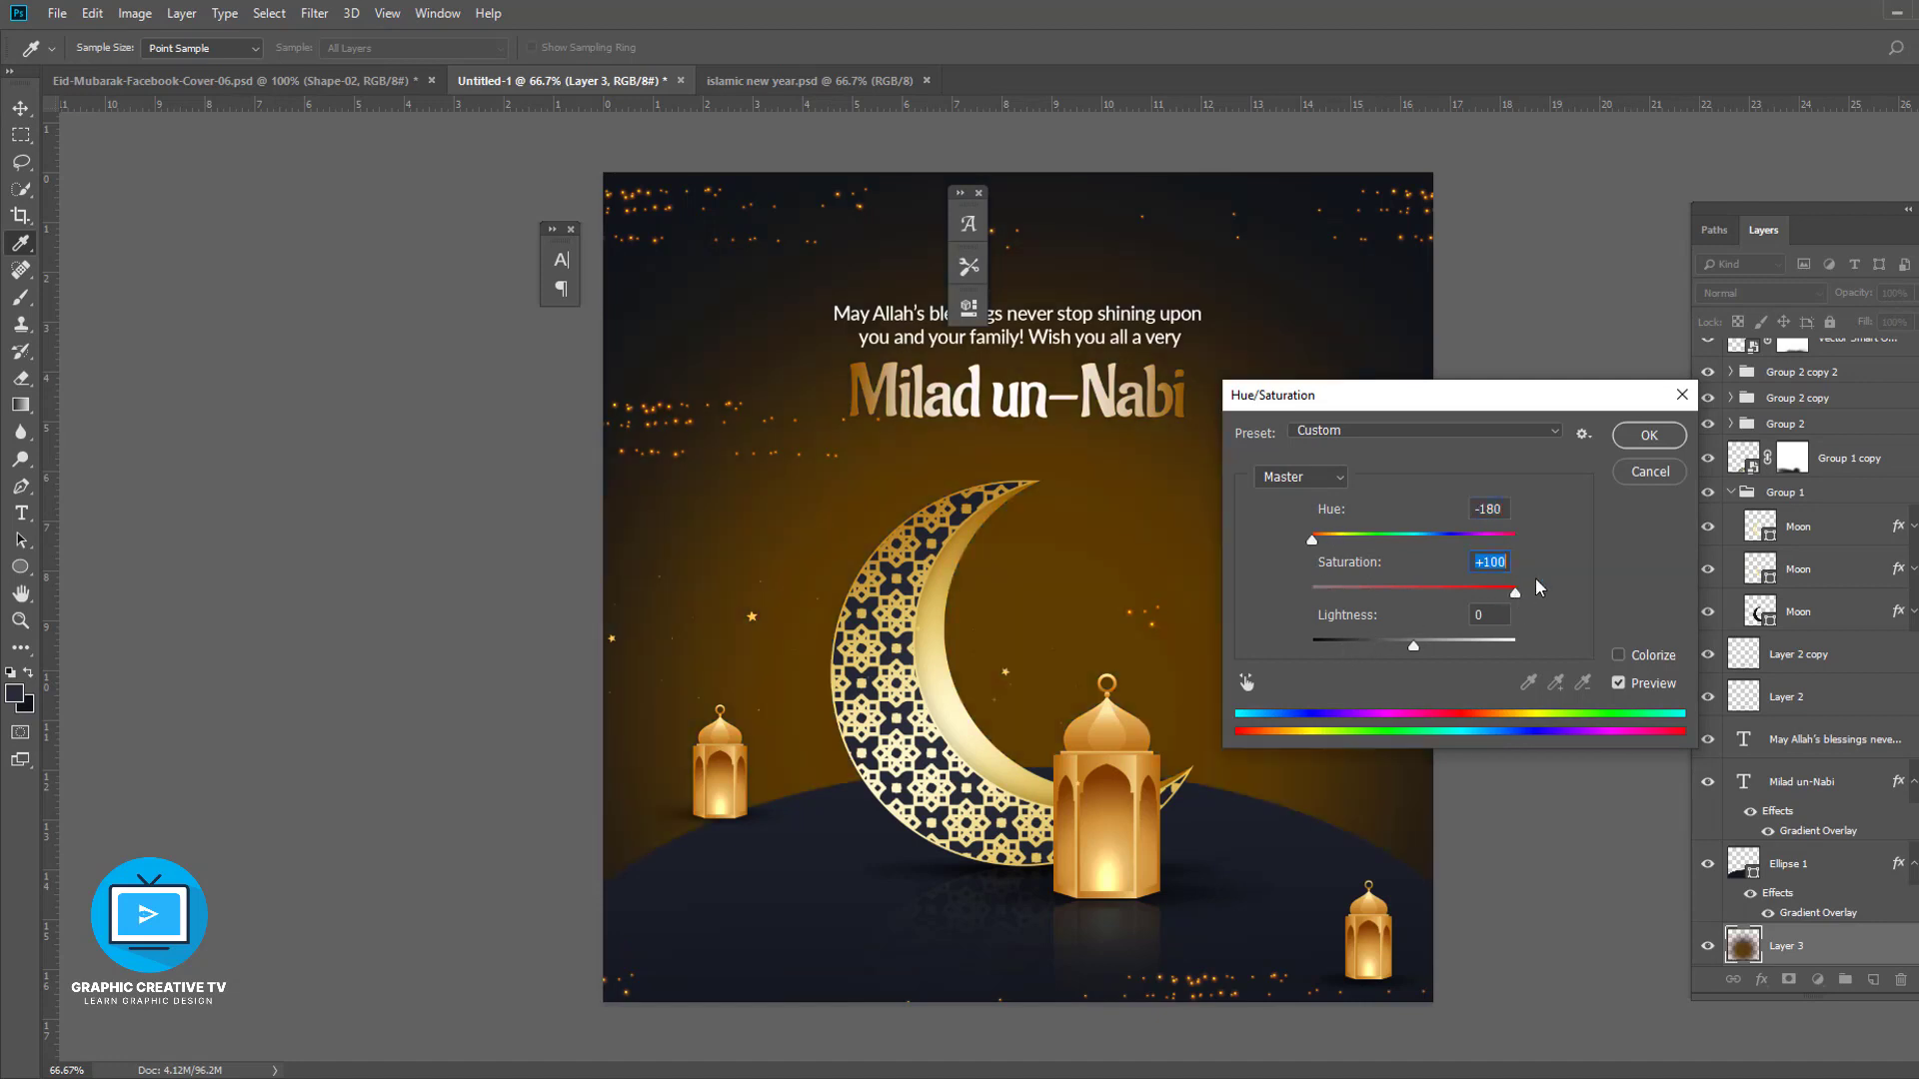
click(1650, 472)
- Merge the glow layer into the background layer
scroll(1828, 872, down, 1)
scroll(1827, 873, down, 1)
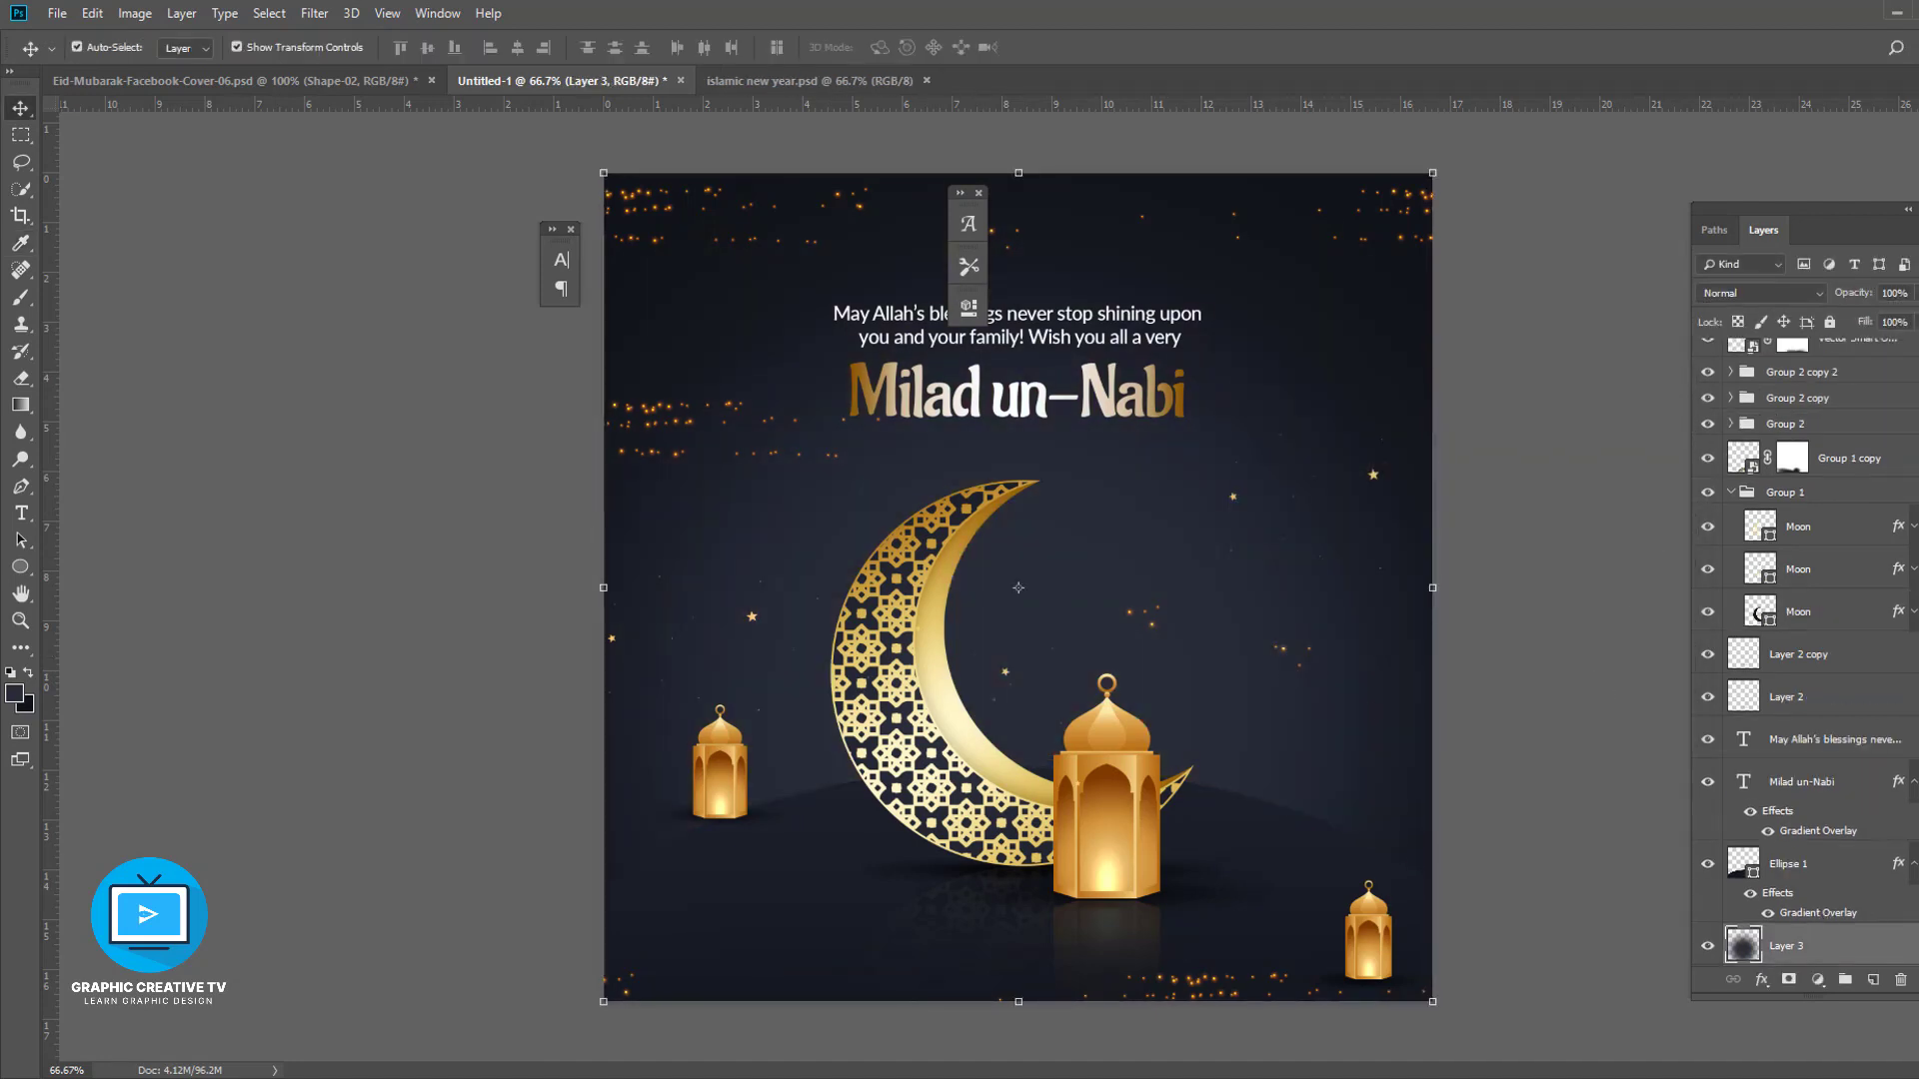
ctrl+click(1789, 948)
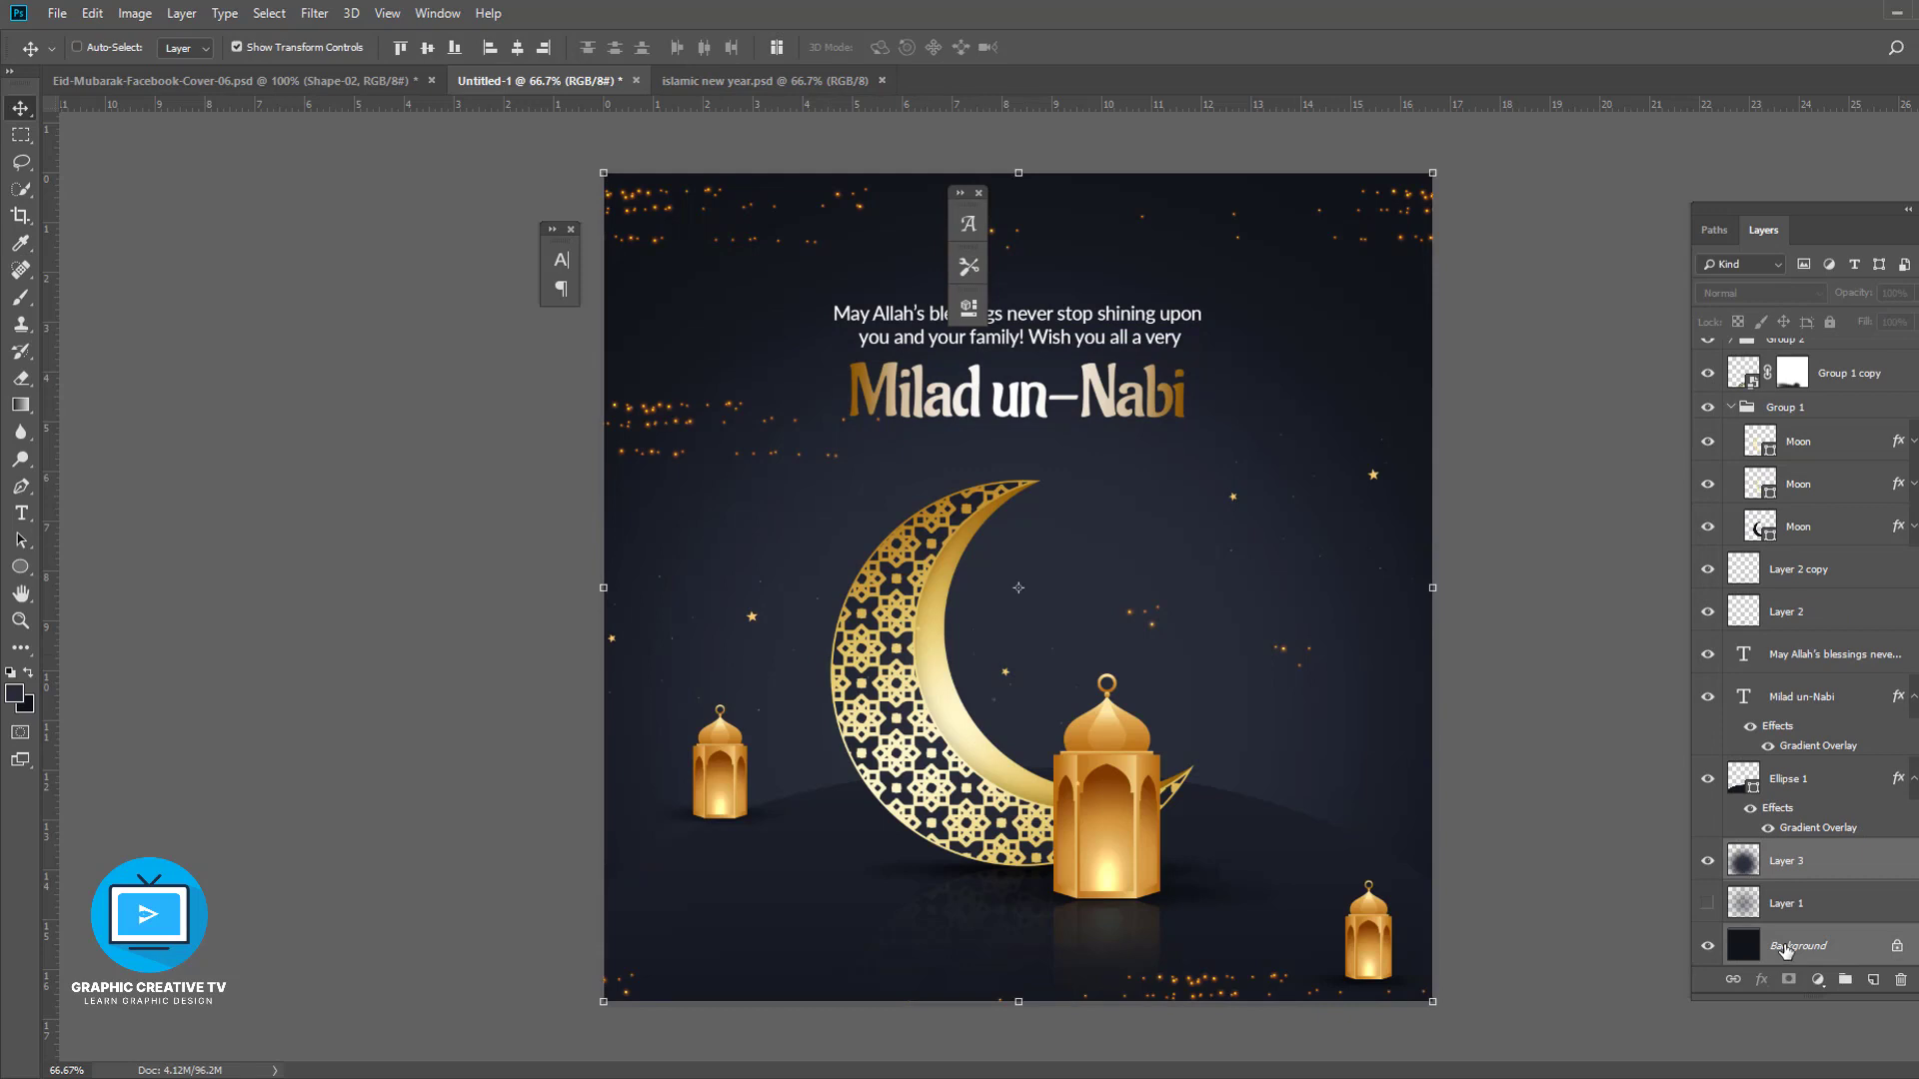
key(ctrl+e)
key(ctrl+u)
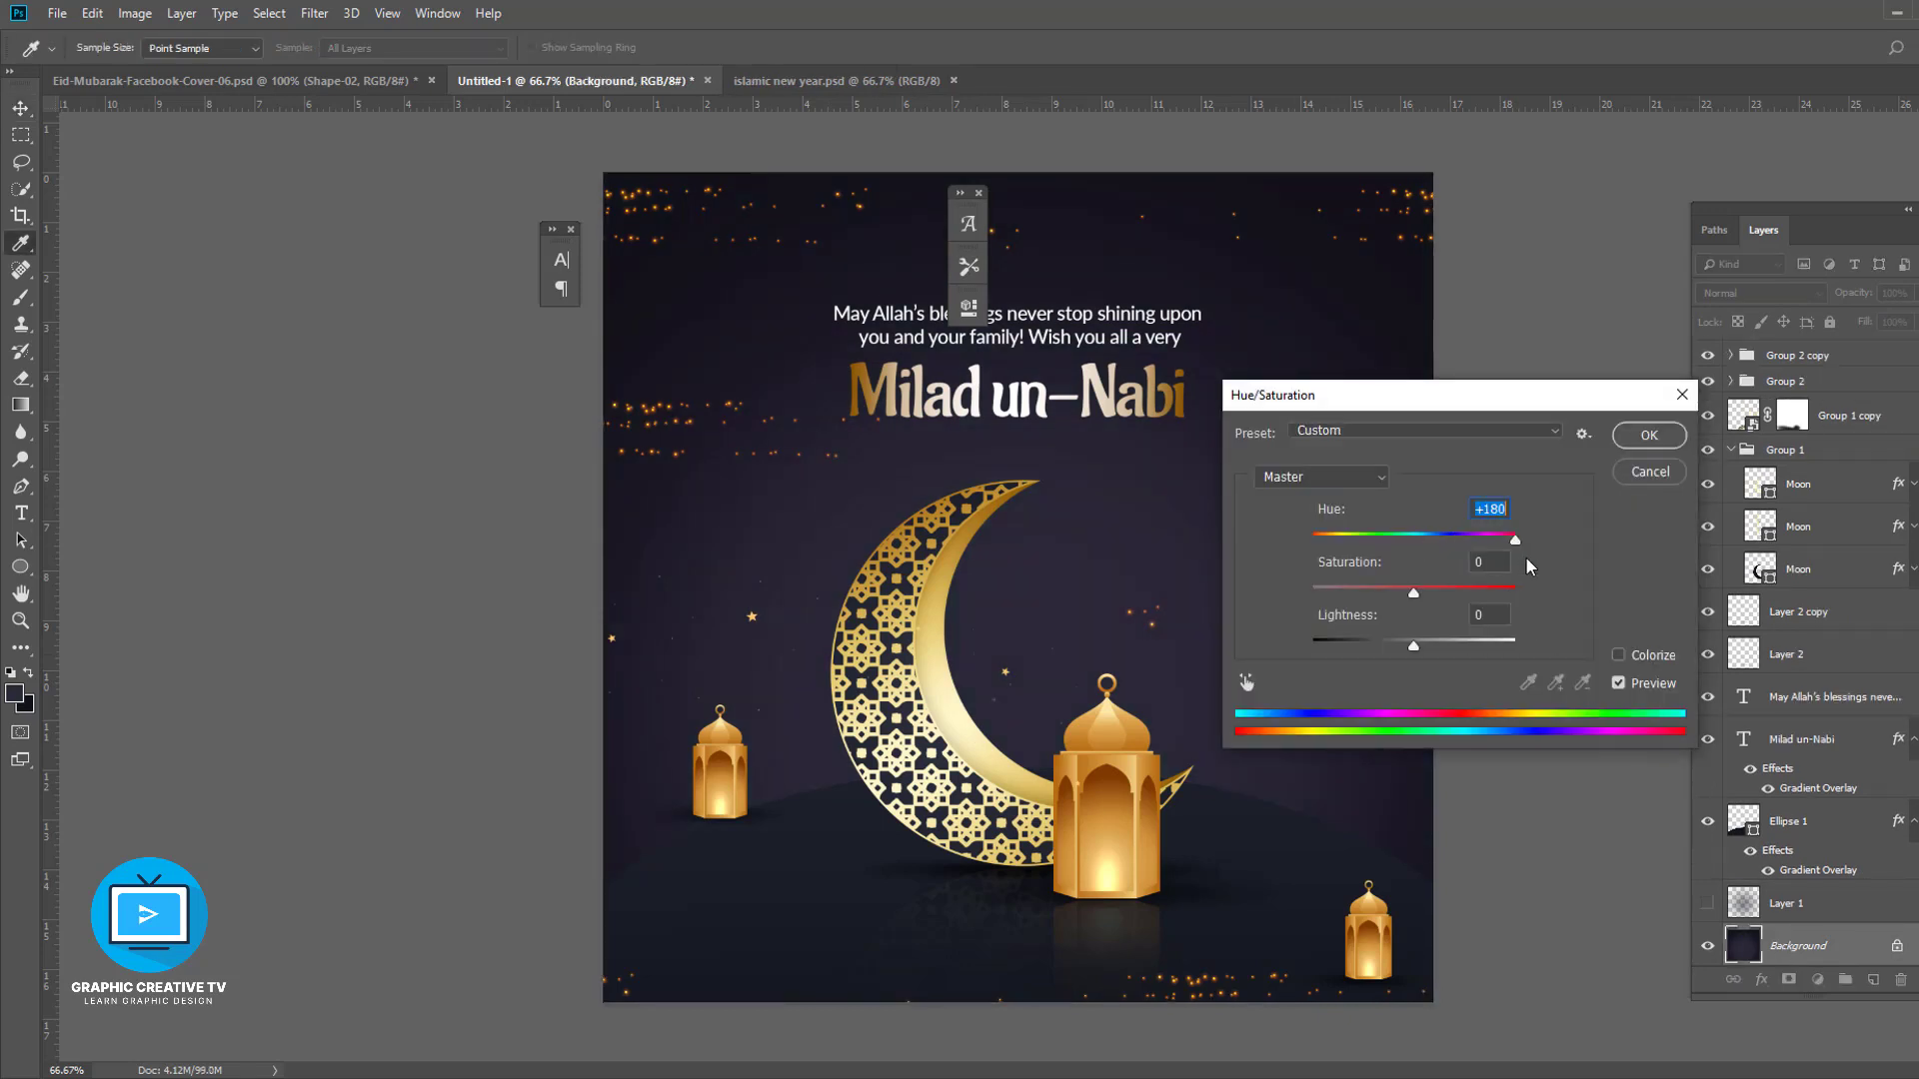
drag(1526, 559, 1410, 517)
click(1623, 476)
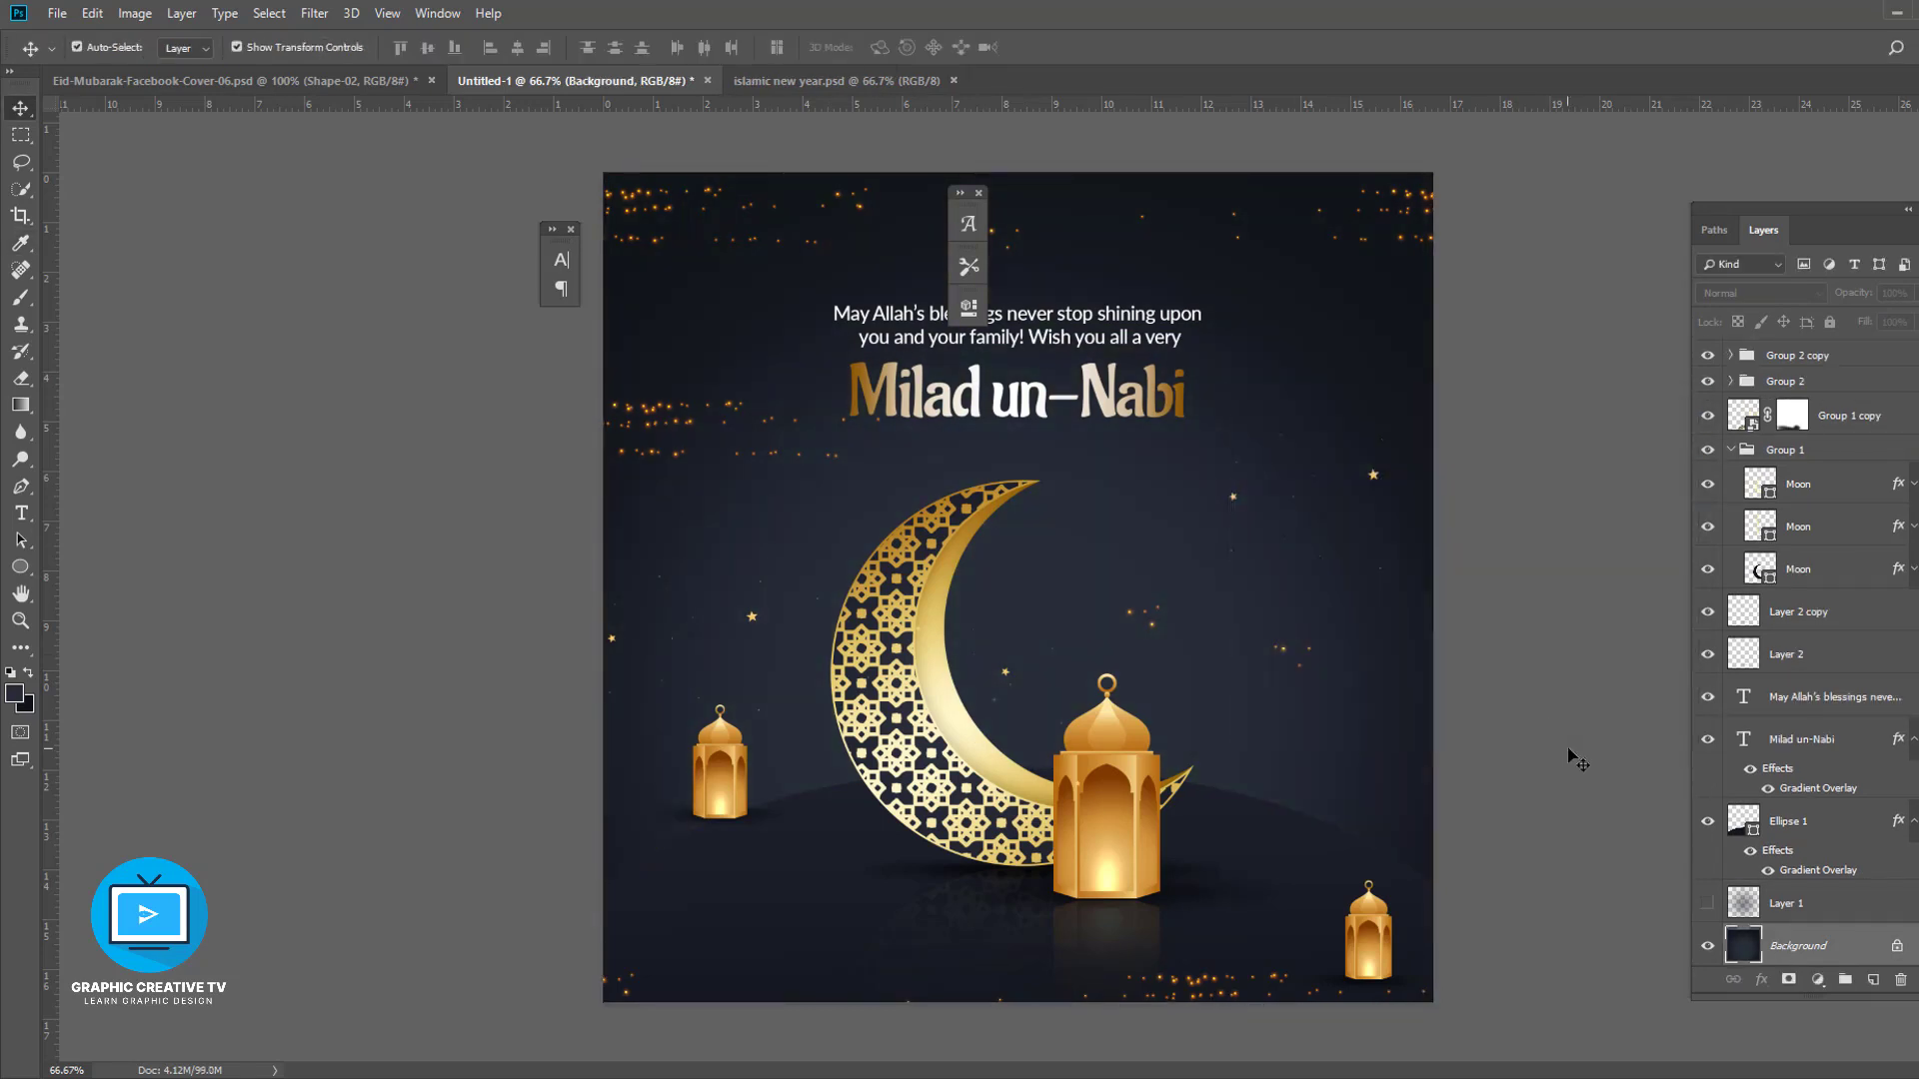
- Undo the last several steps, including the glow merge into the background
key(ctrl+alt+z)
key(ctrl+alt+z)
key(ctrl+alt+z)
key(ctrl+alt+z)
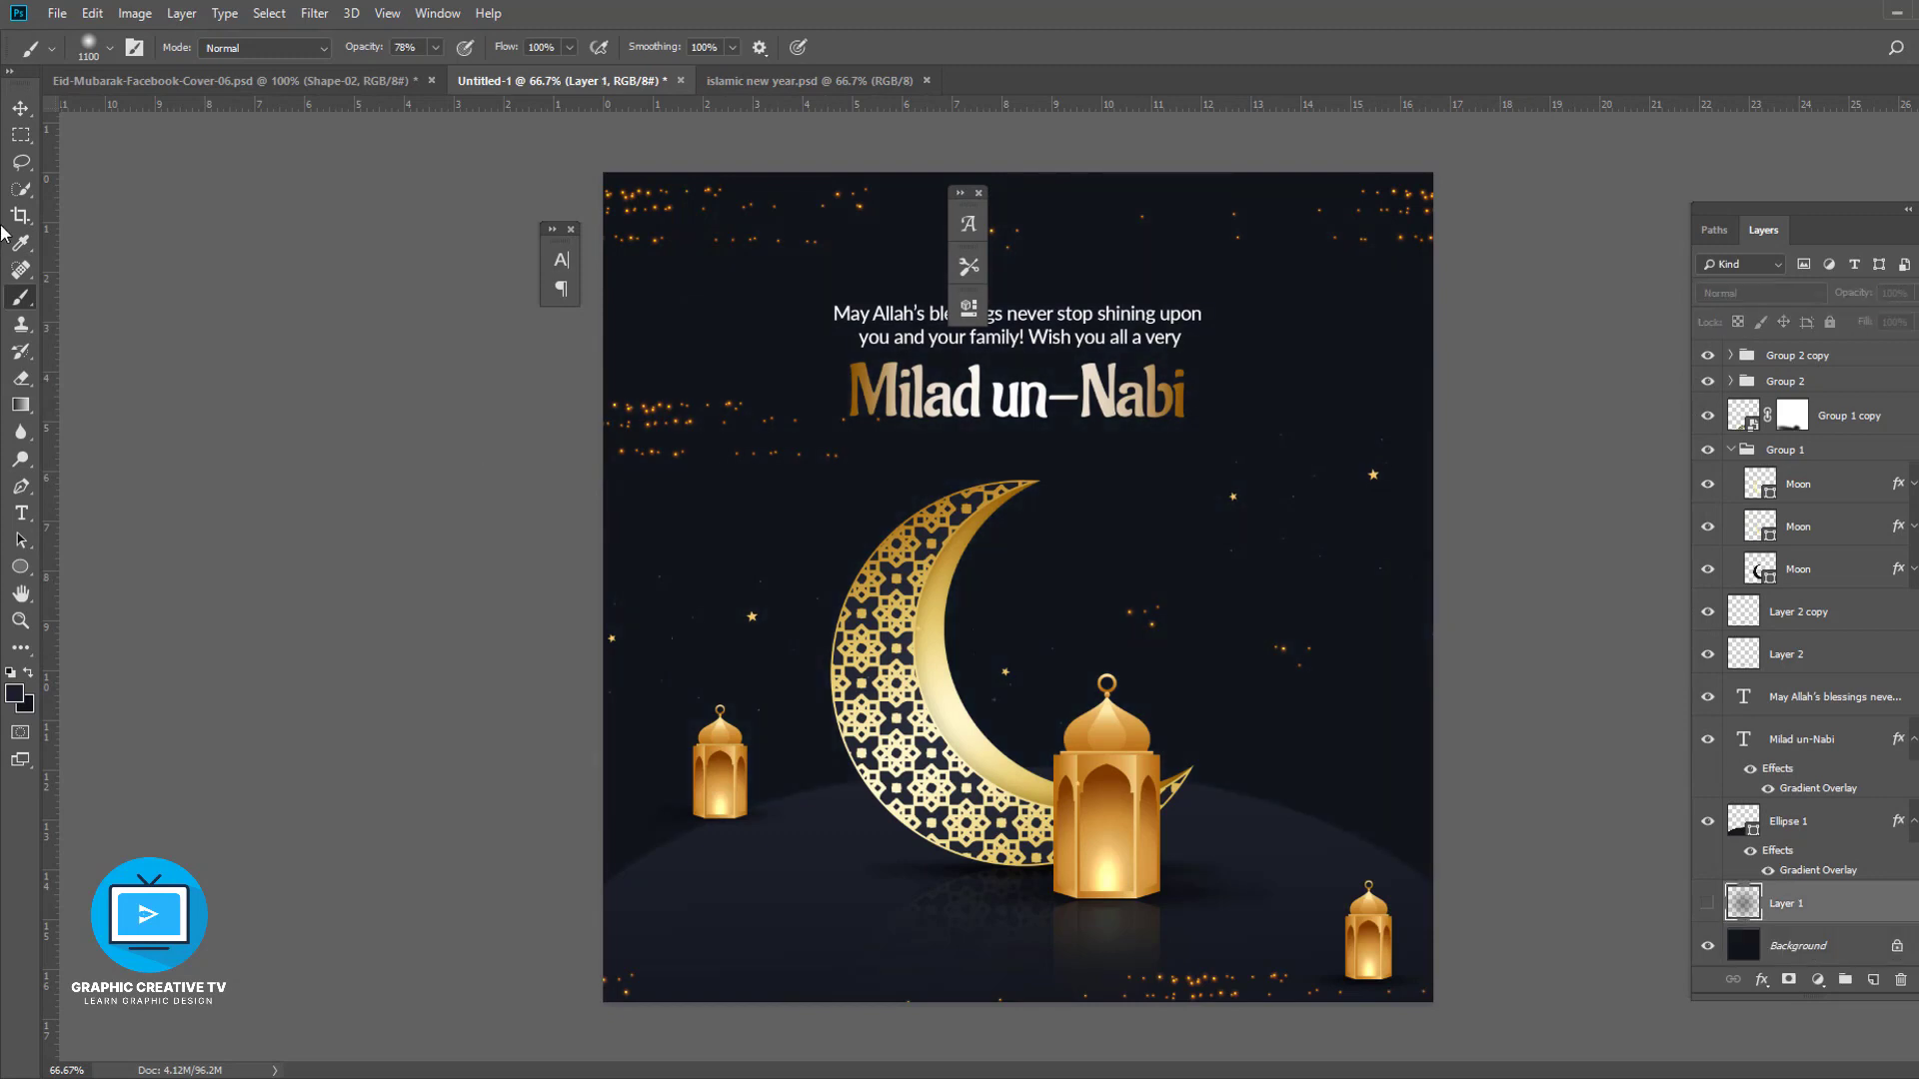
key(ctrl+alt+z)
key(ctrl+alt+z)
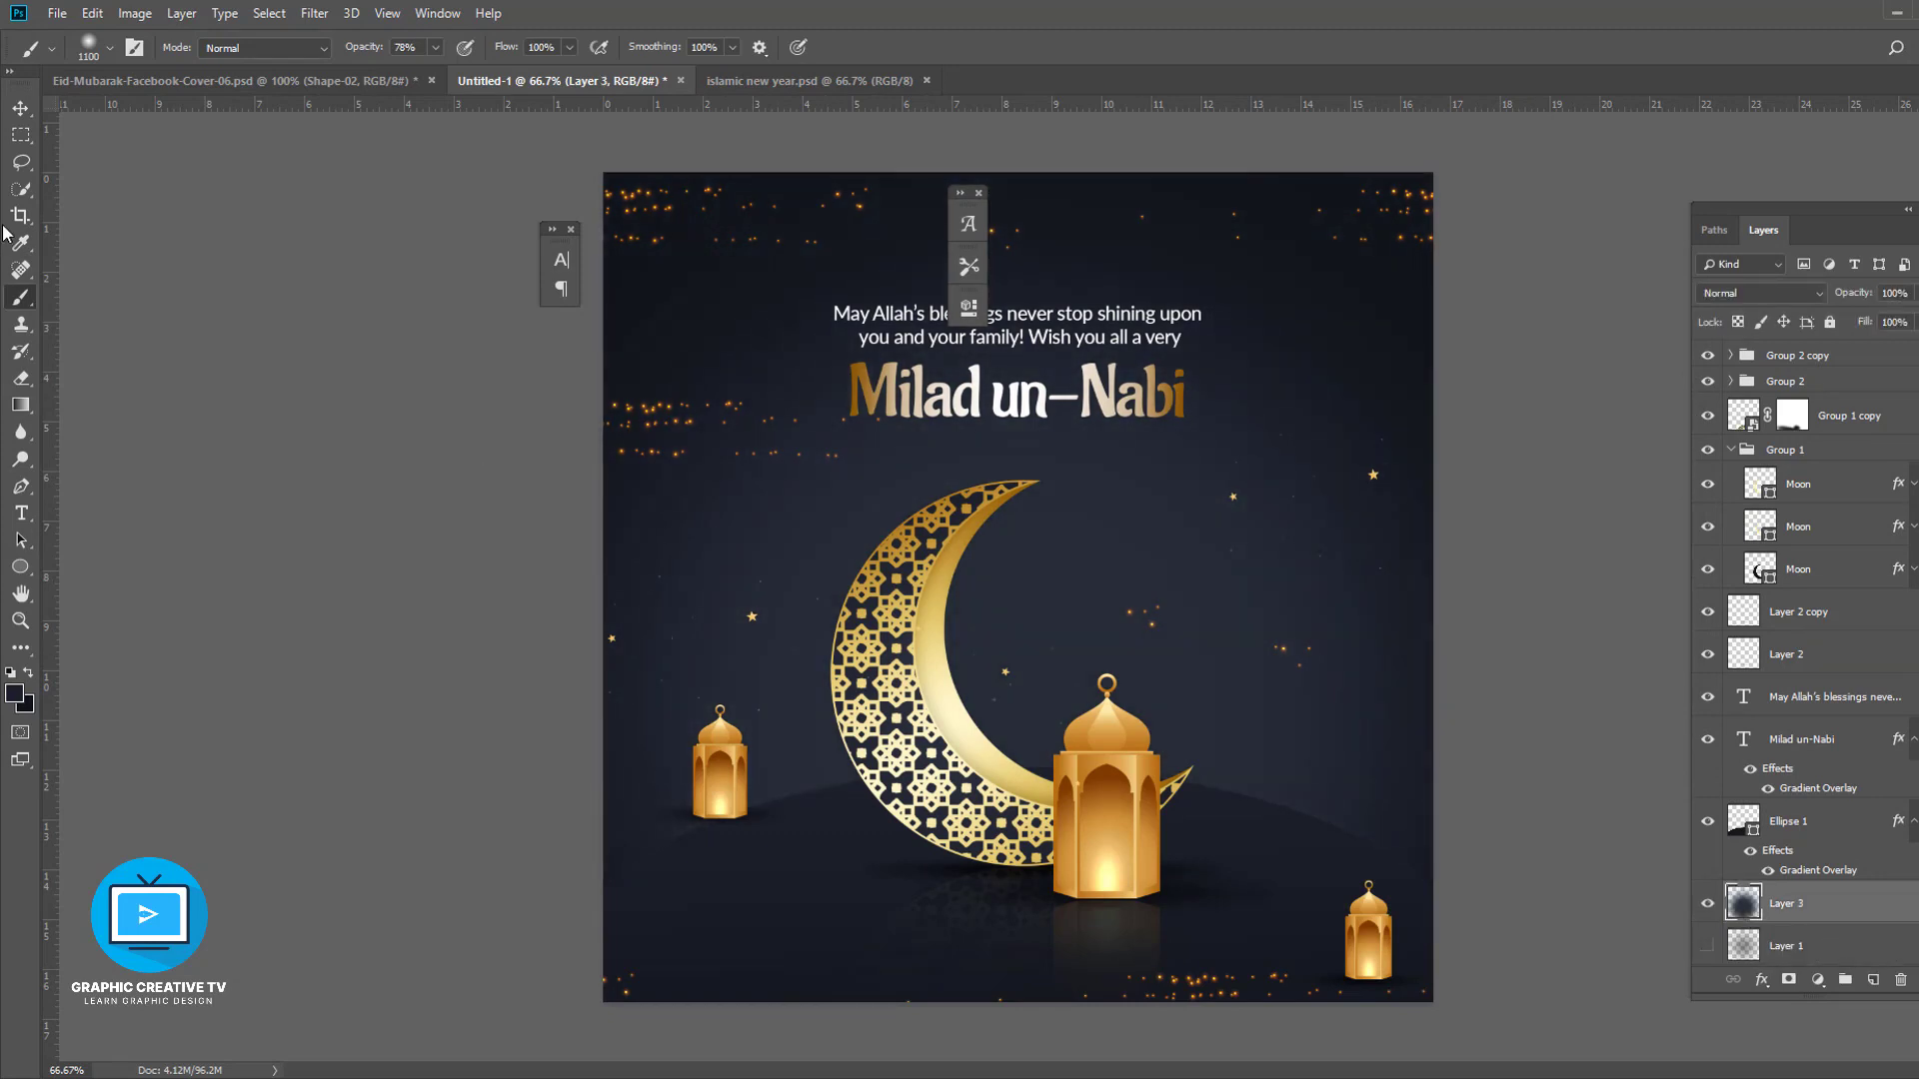
- Pick a darker near-black background colour and fill the Background layer with it
click(20, 109)
click(585, 339)
scroll(1796, 944, up, 1)
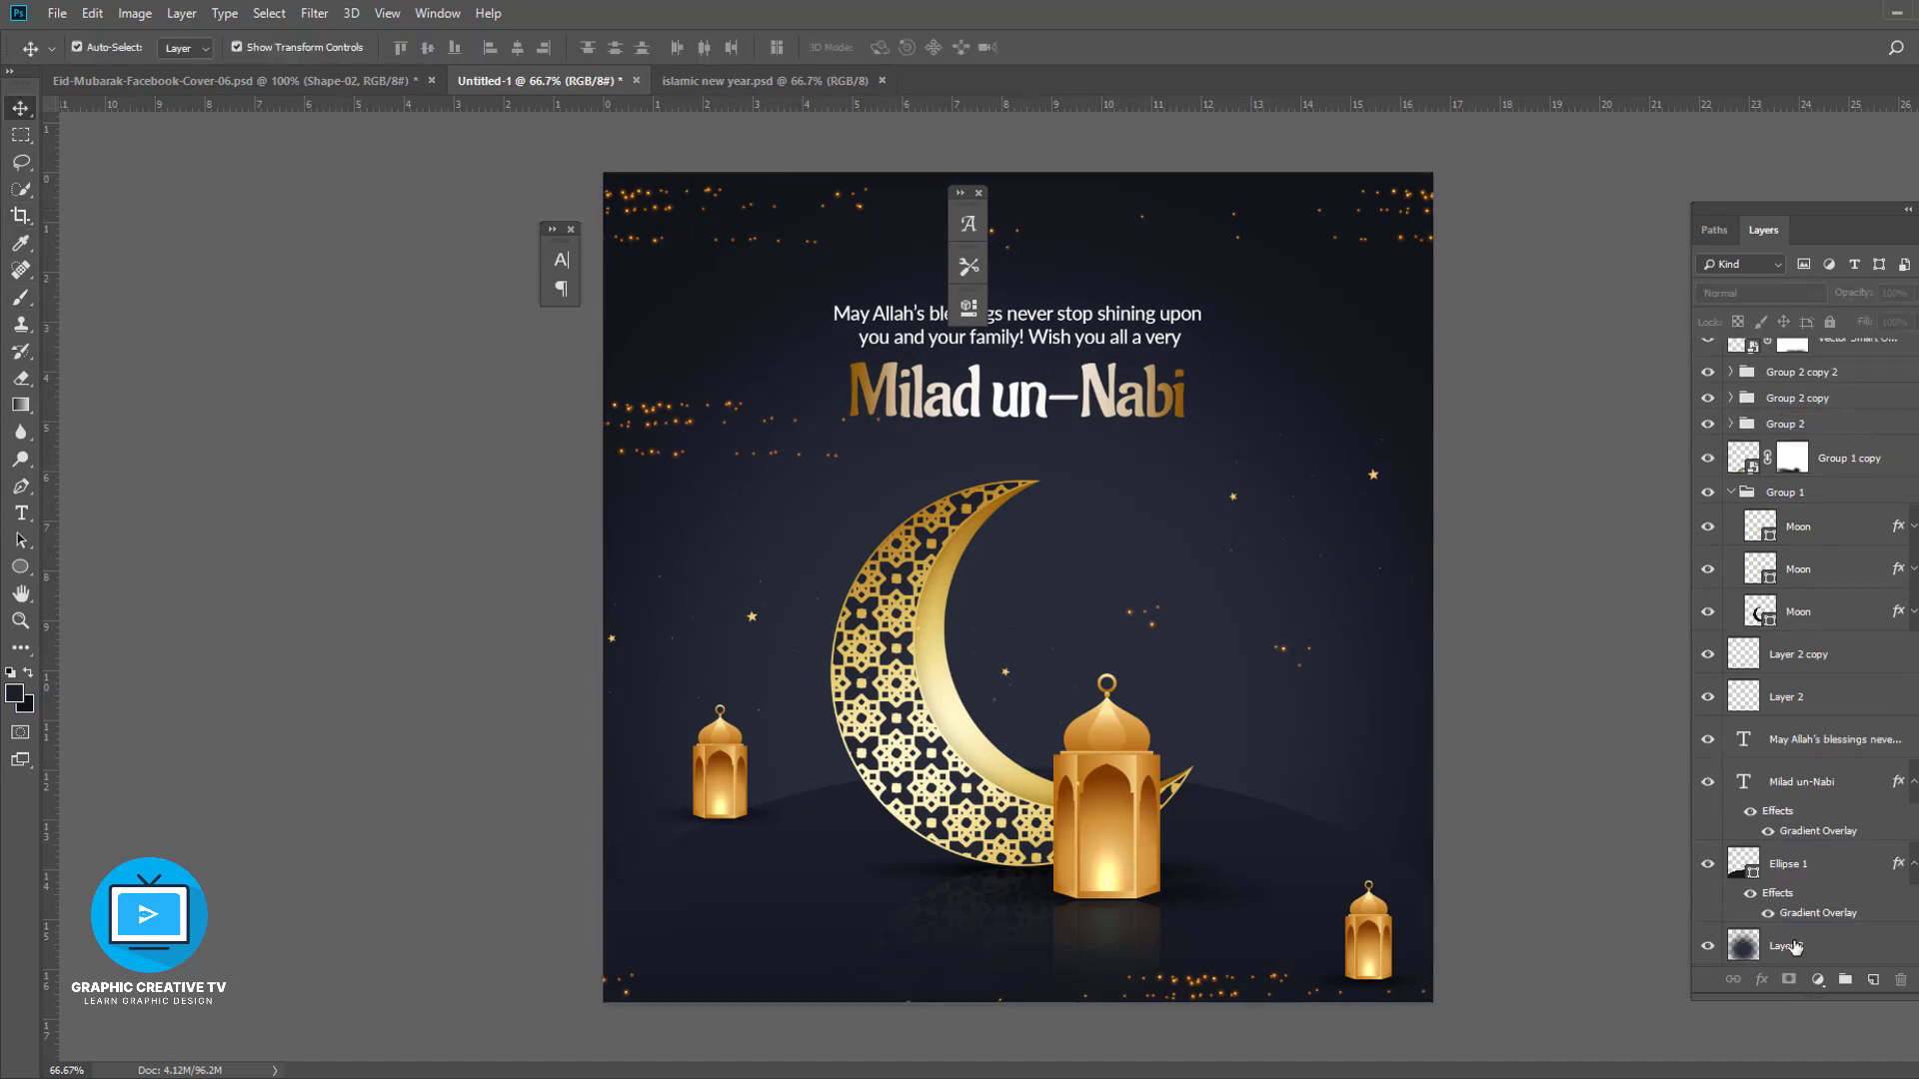
scroll(1821, 946, down, 2)
click(1821, 946)
click(26, 706)
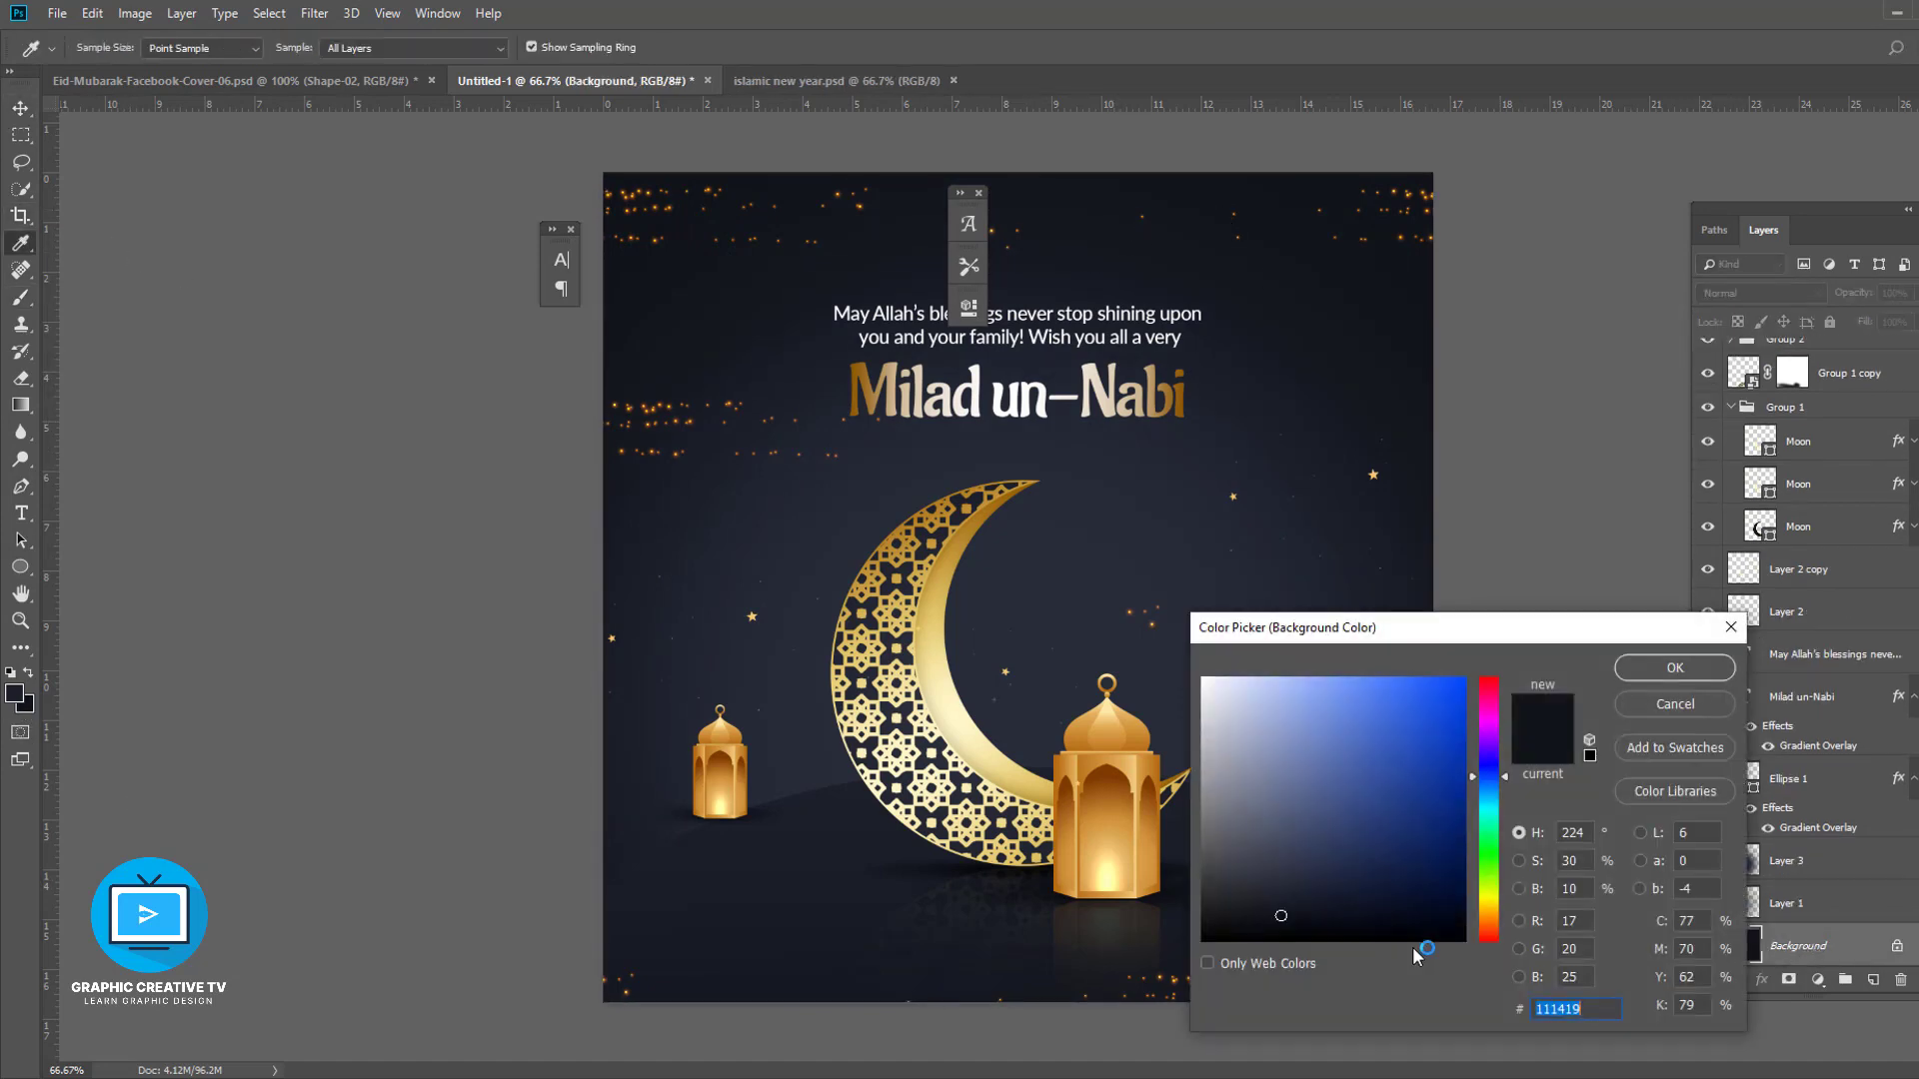
drag(1431, 928, 1399, 938)
key(ctrl+BackSpace)
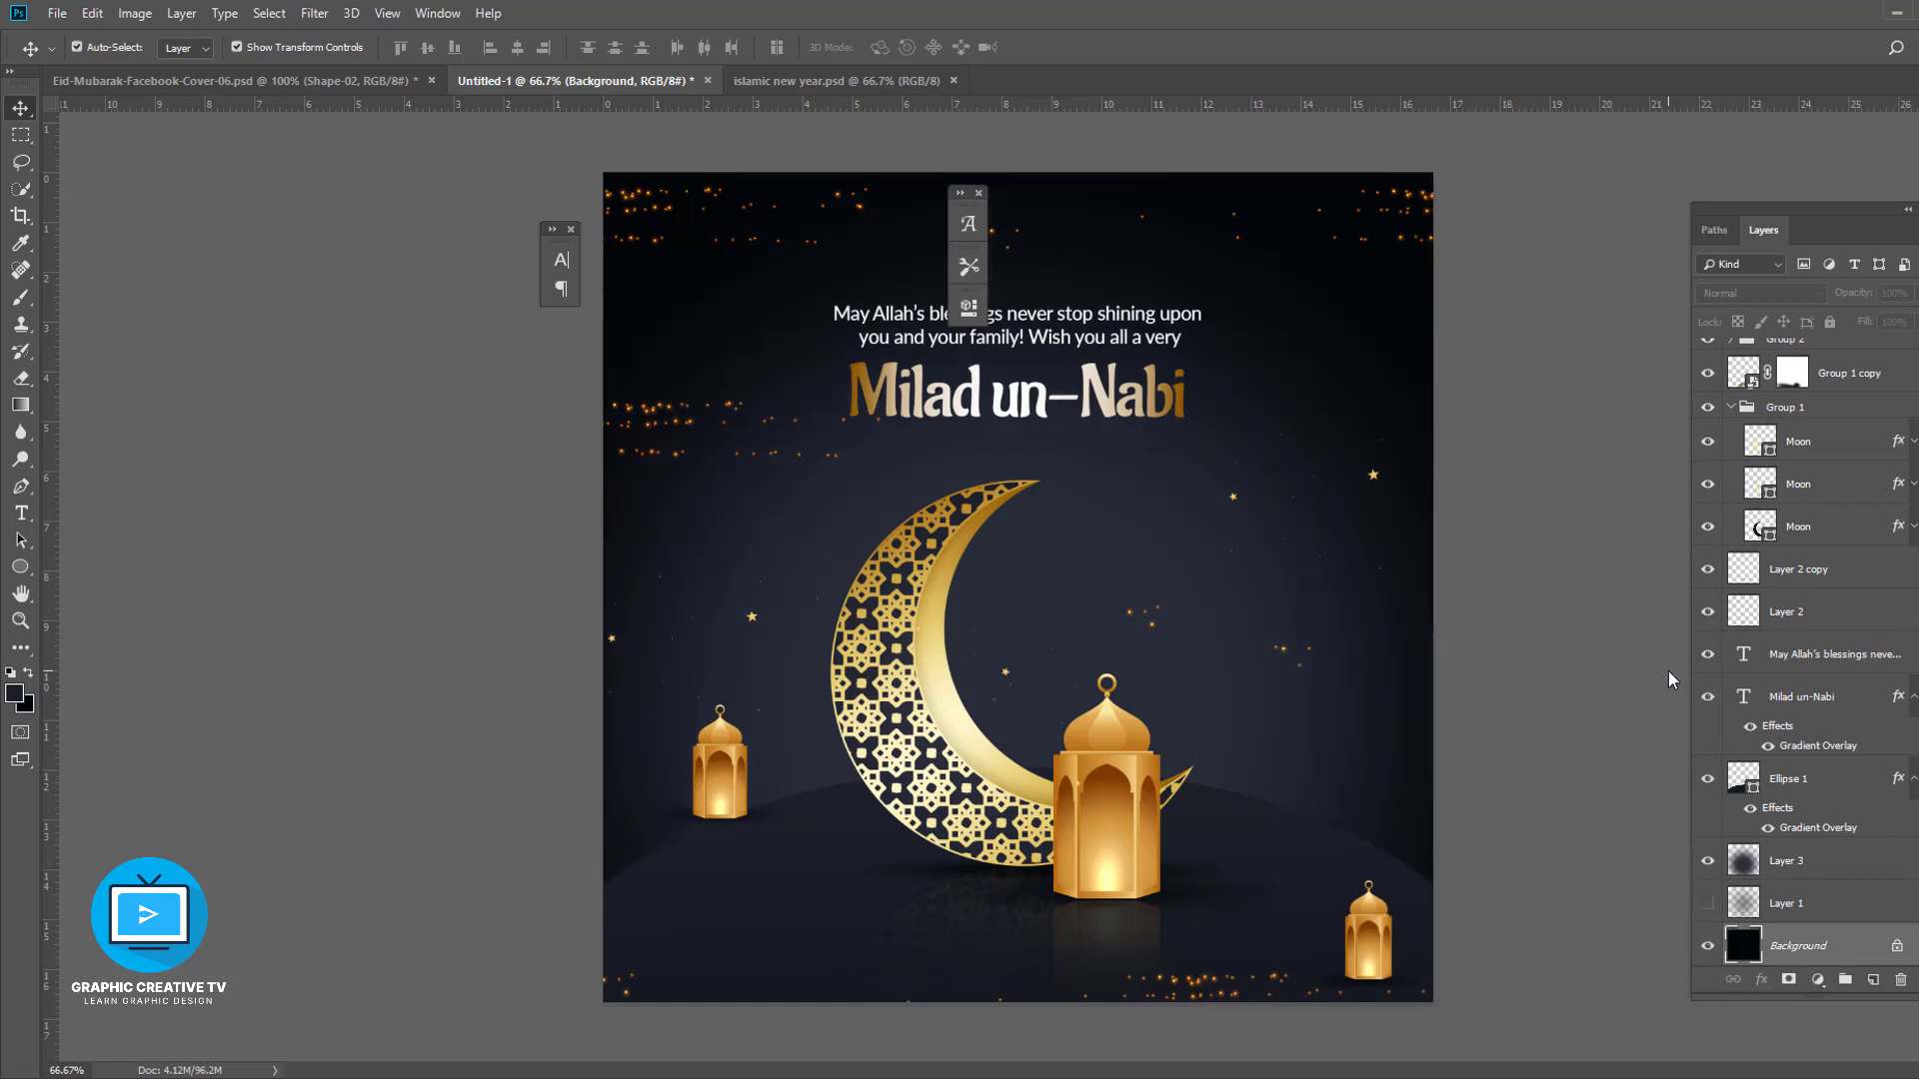
- Nudge and move the lower-left sparkle cluster up and slightly to the left
click(1362, 699)
click(717, 455)
click(989, 395)
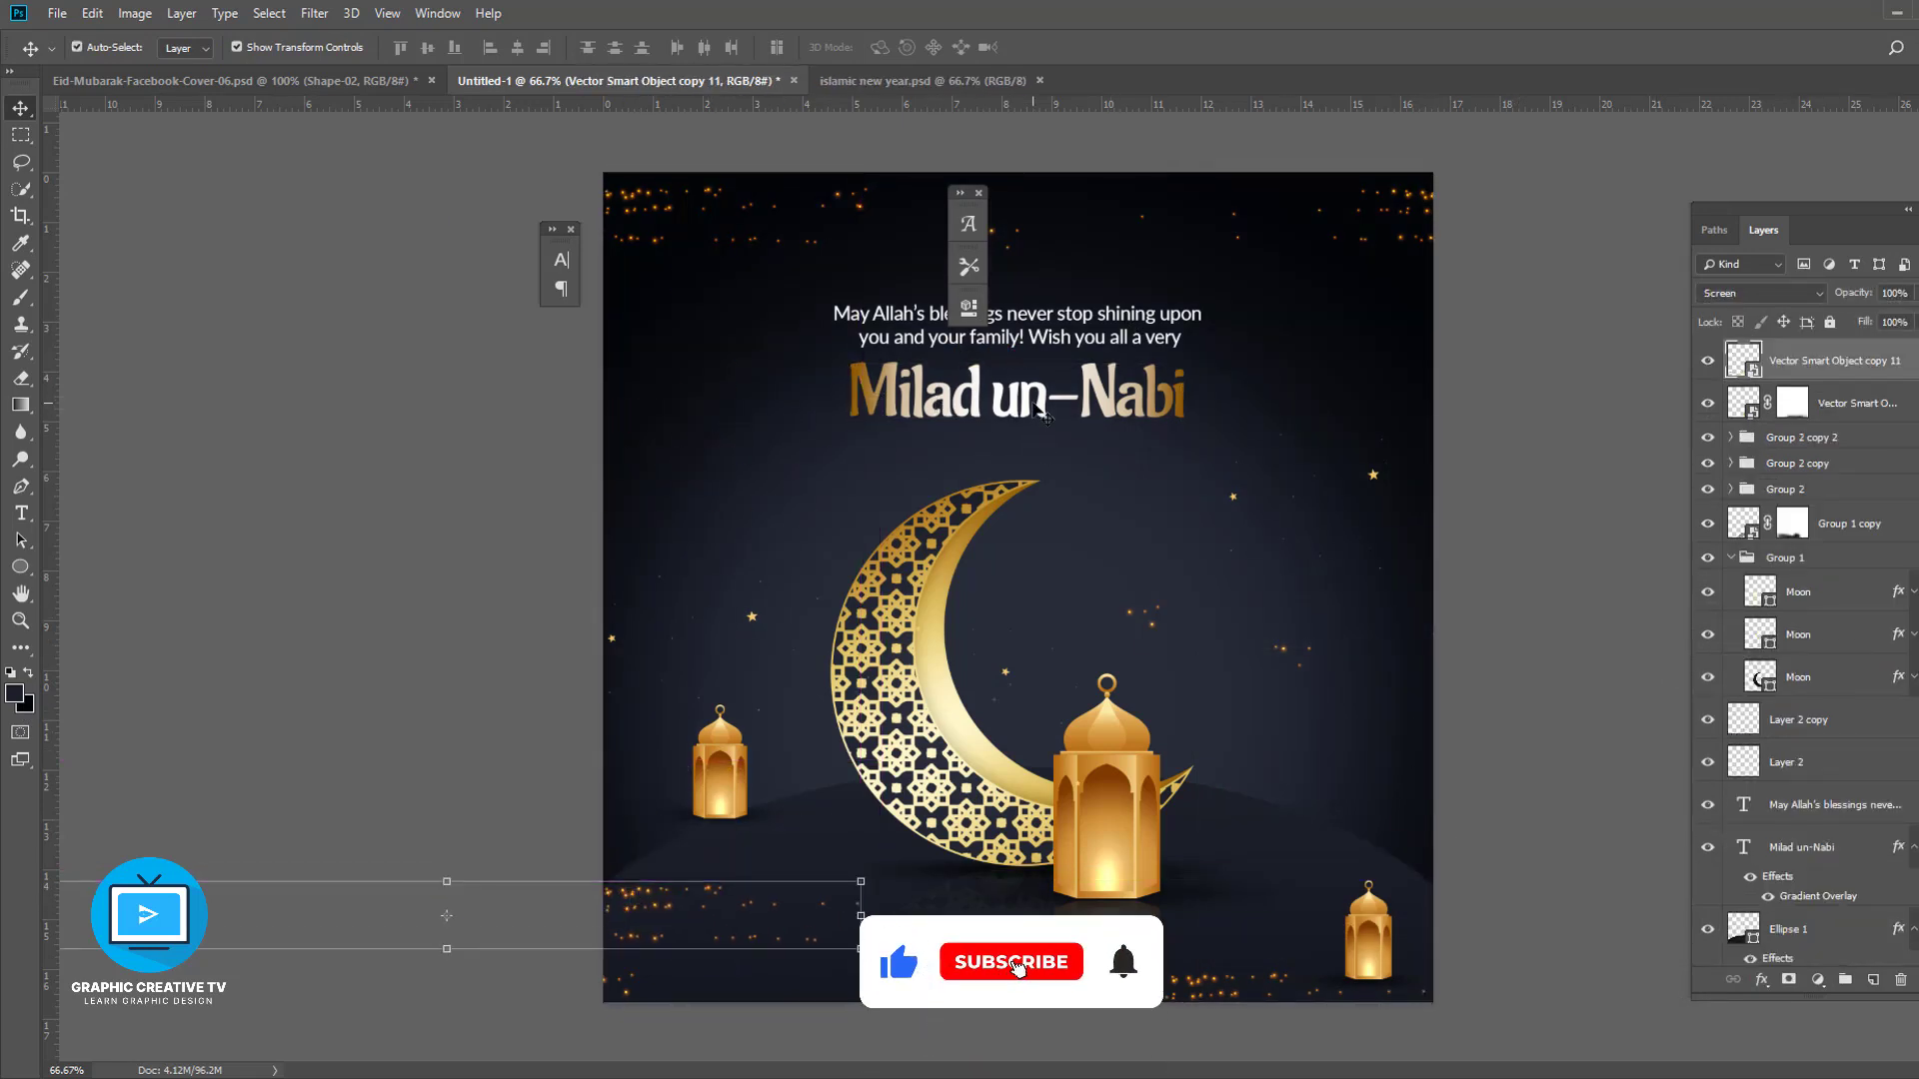
shift+click(1082, 319)
key(Up)
key(Up)
key(Up)
key(Up)
click(1495, 636)
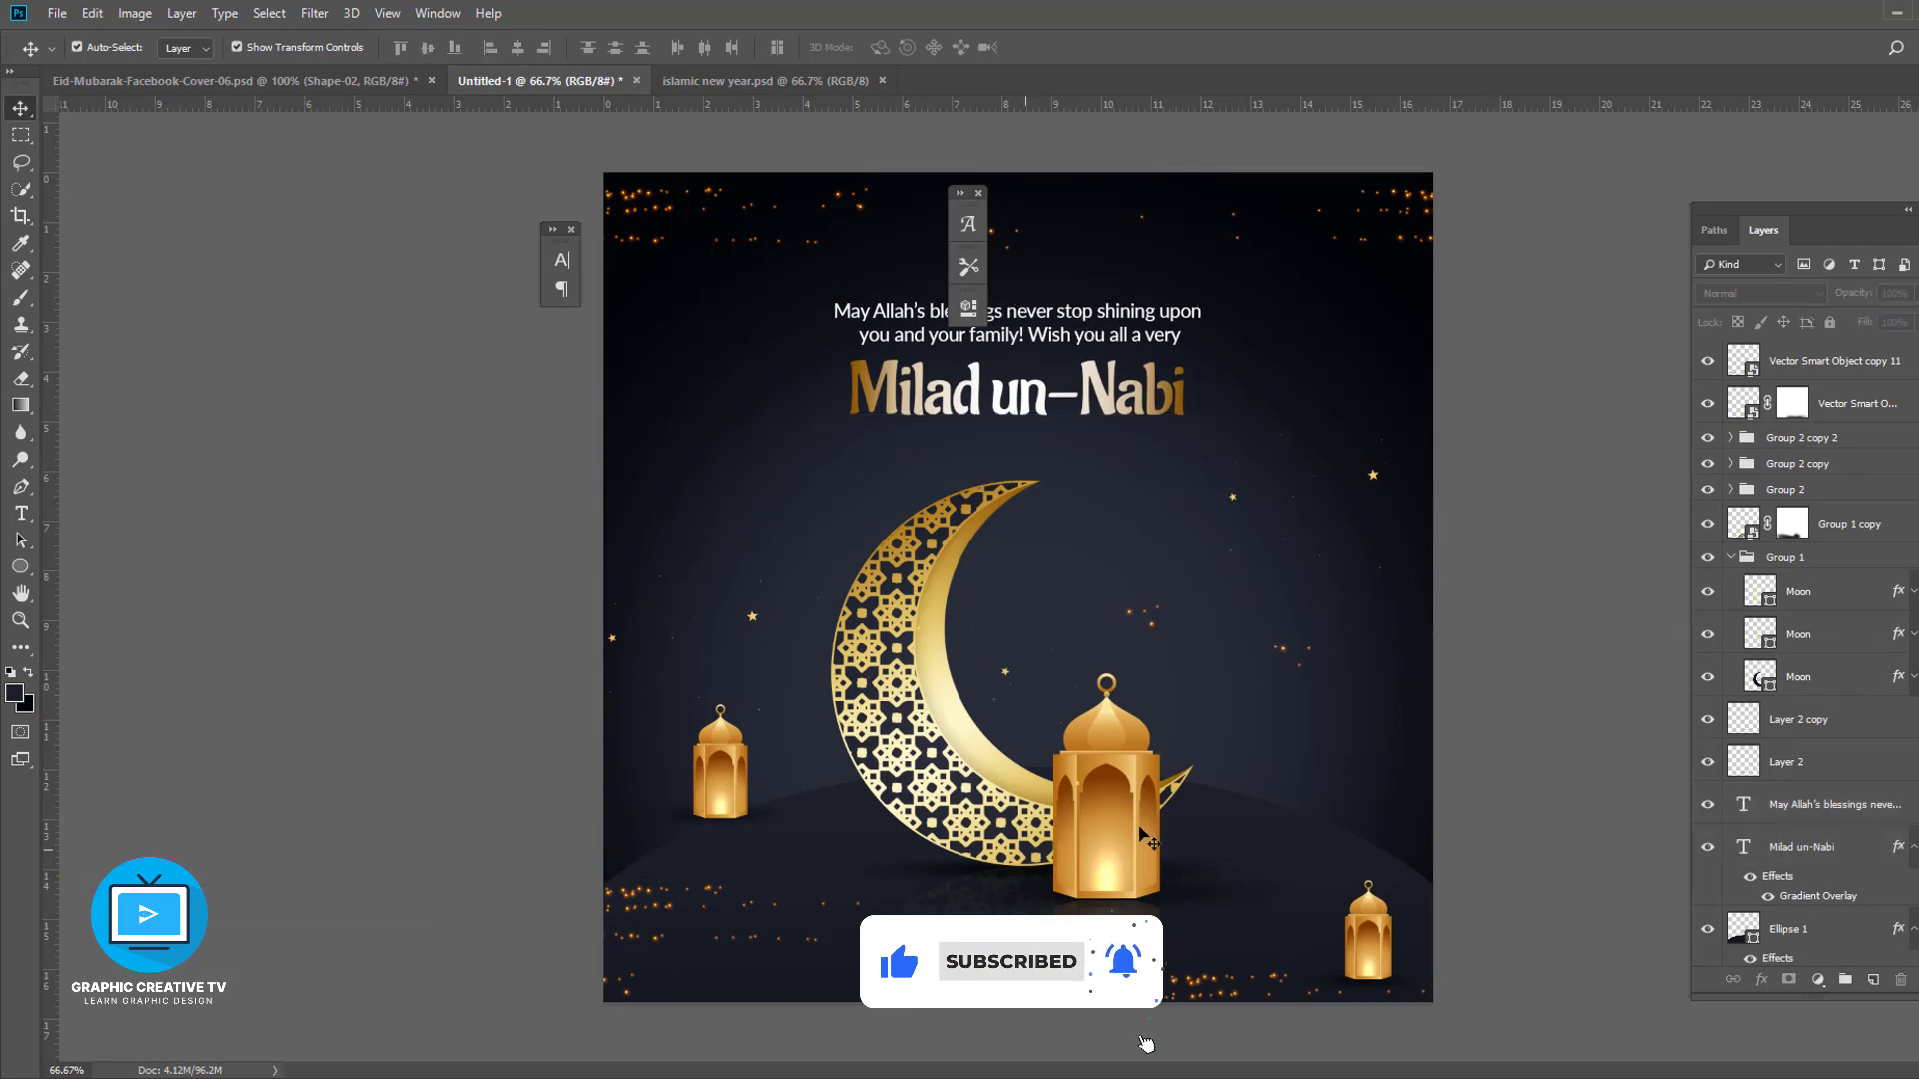
drag(634, 899, 550, 848)
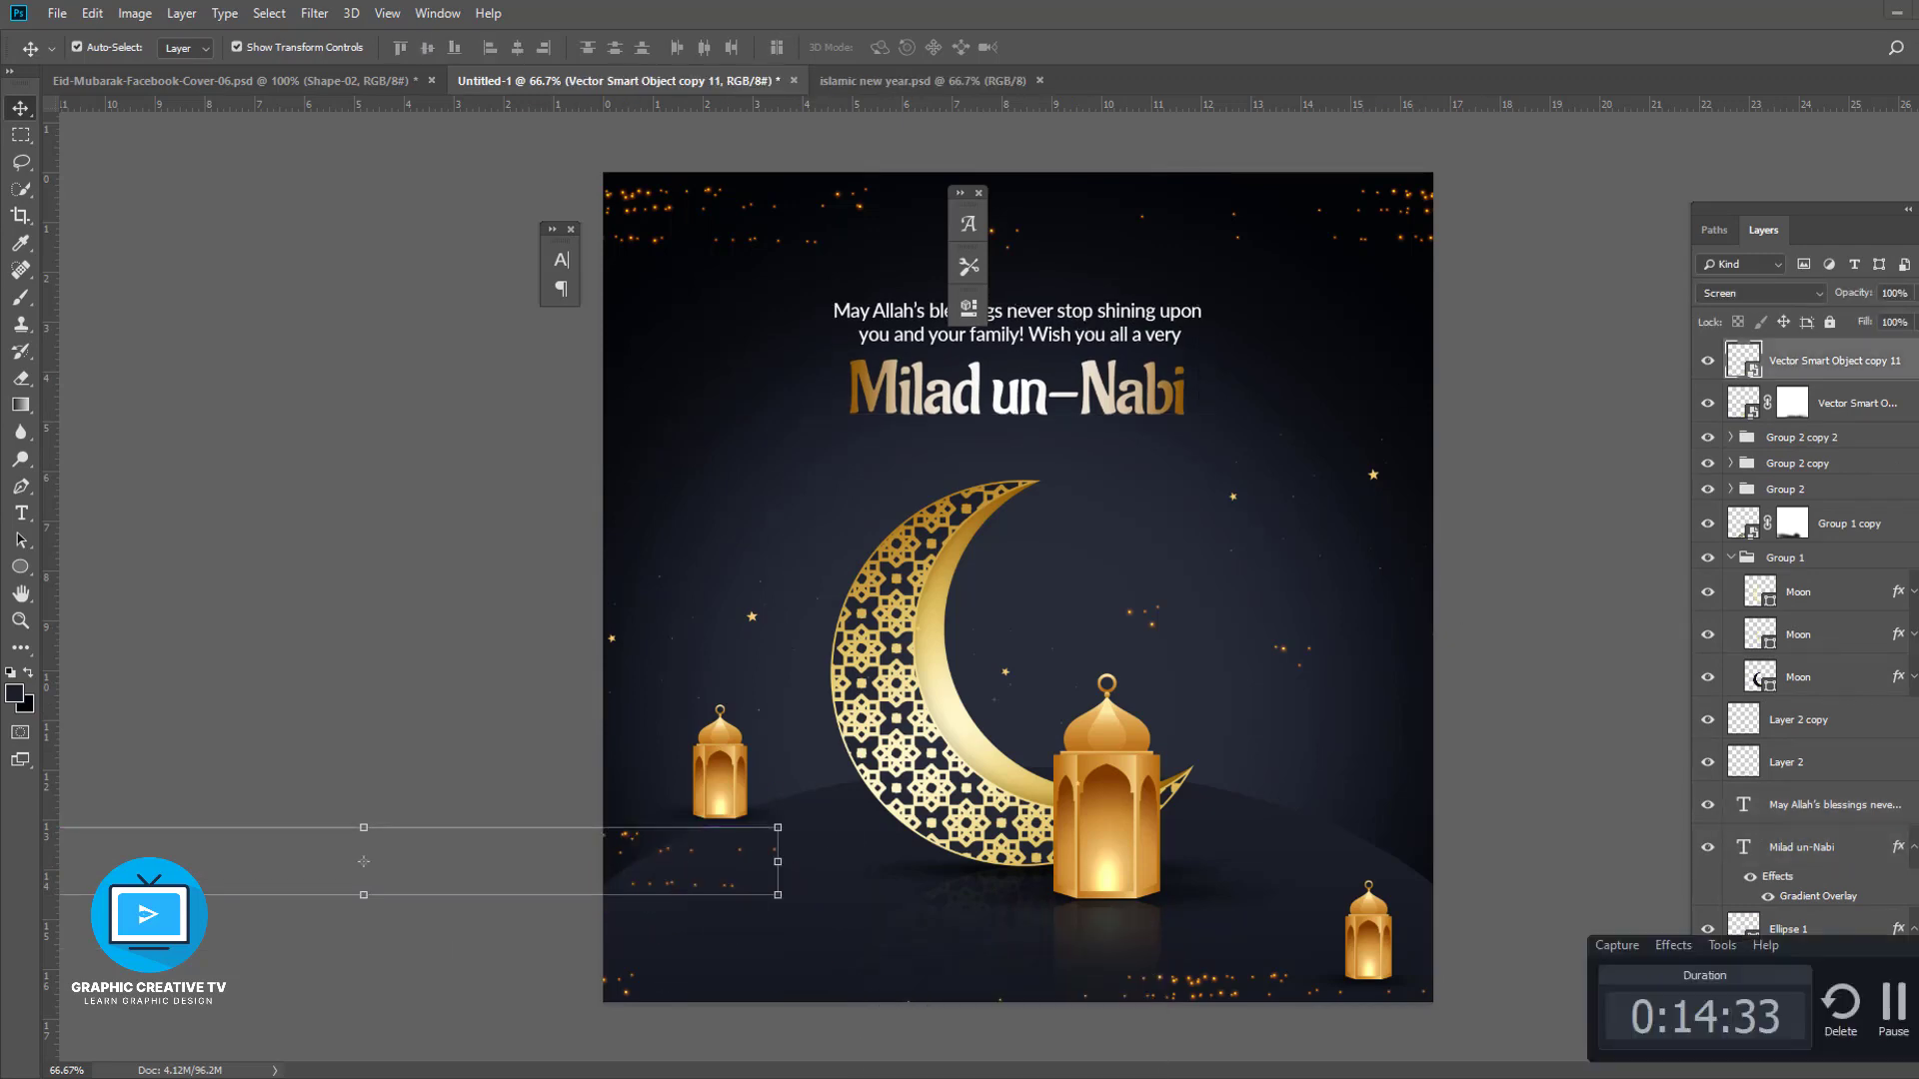
- Move the geometric star pattern layer down the stack to sit just above the glow layer
click(1892, 1011)
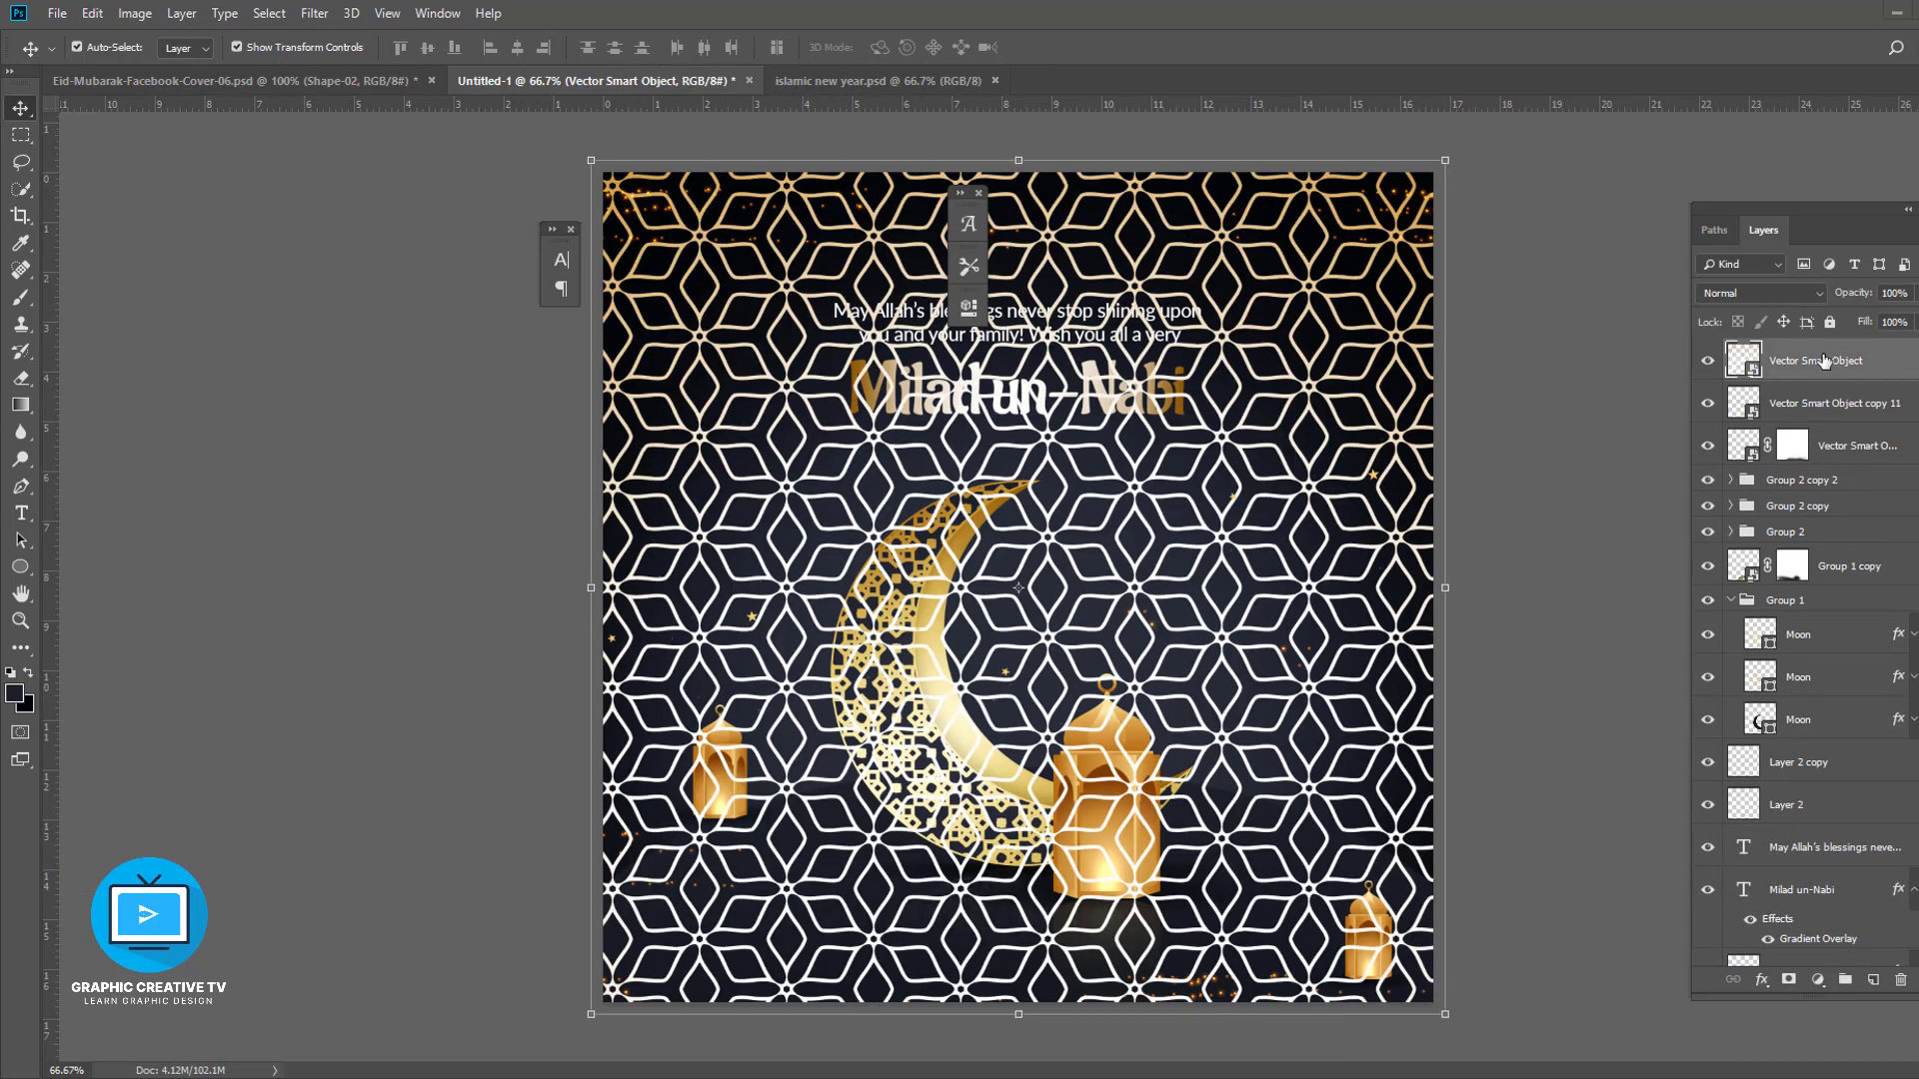
drag(1759, 360, 1751, 832)
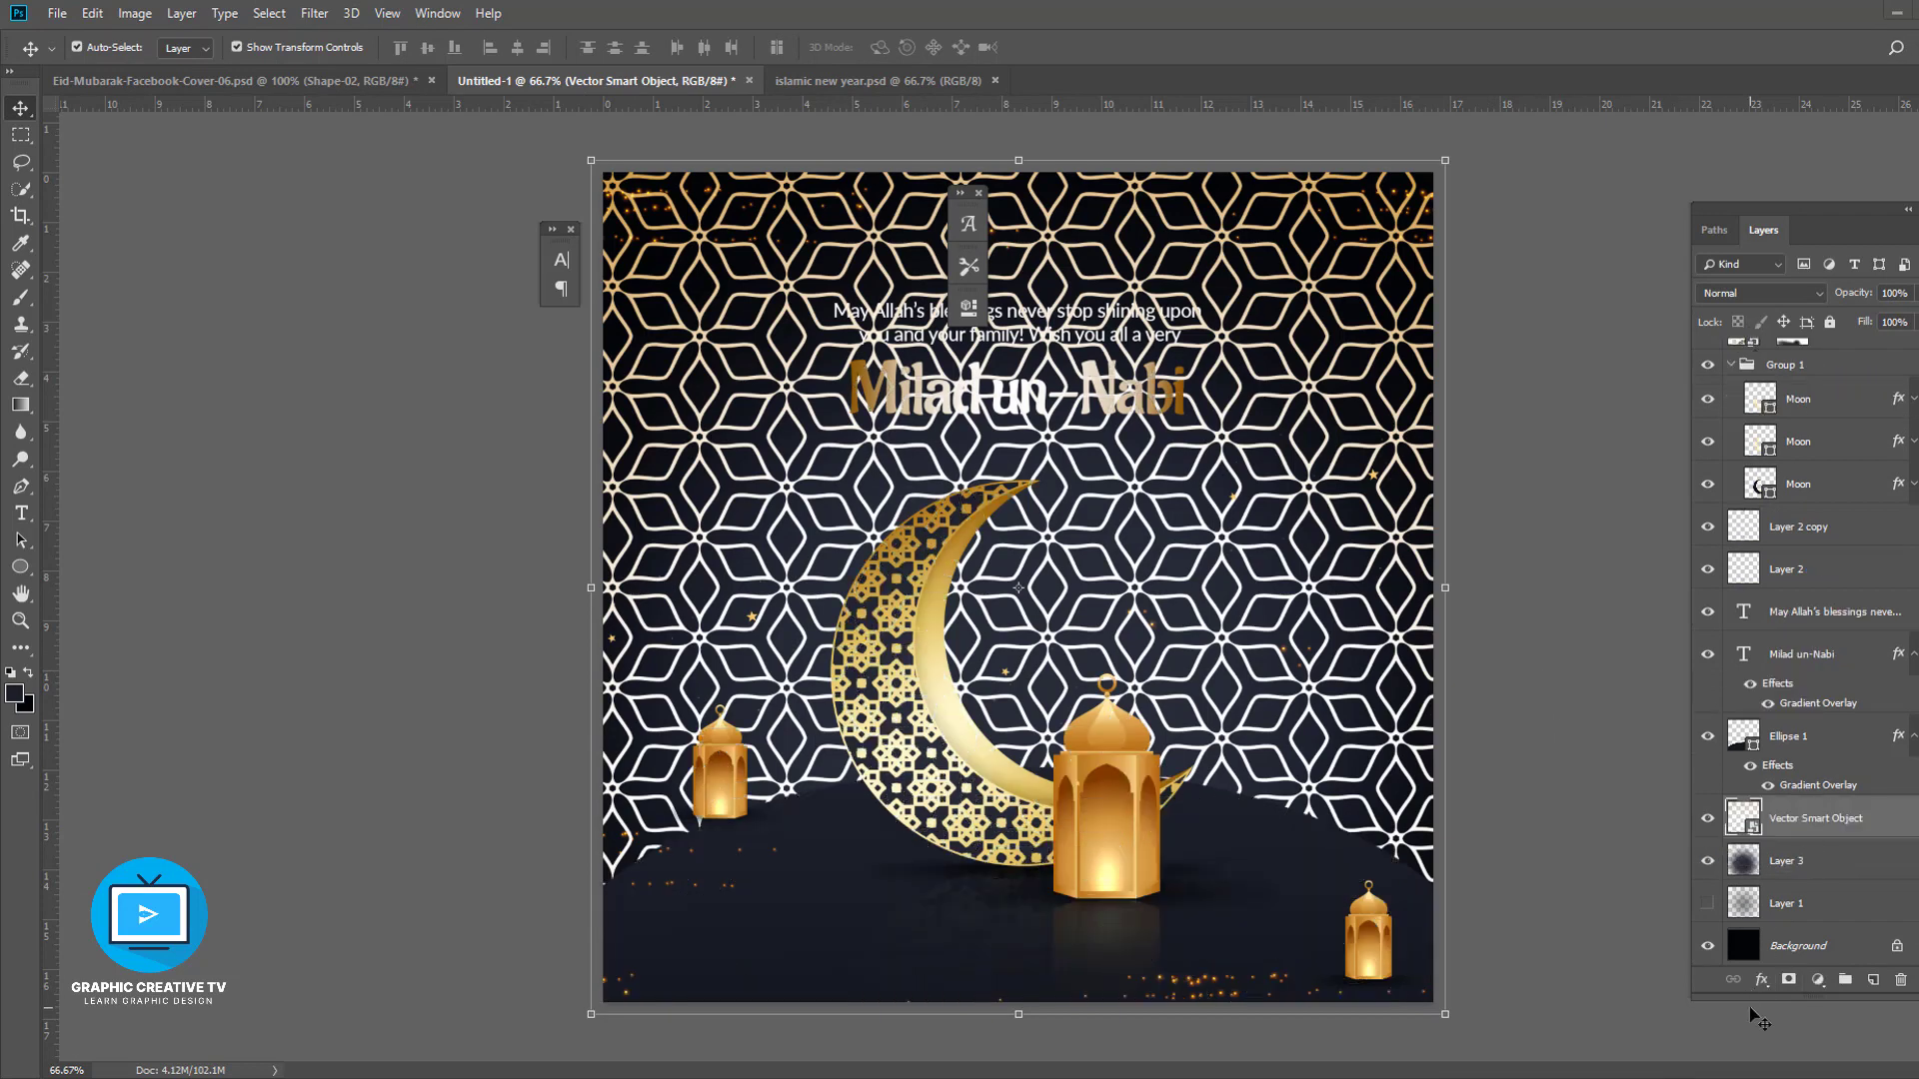
- Add a Gradient Overlay to the pattern layer and choose the Foreground to Background gradient
click(1761, 981)
click(1789, 932)
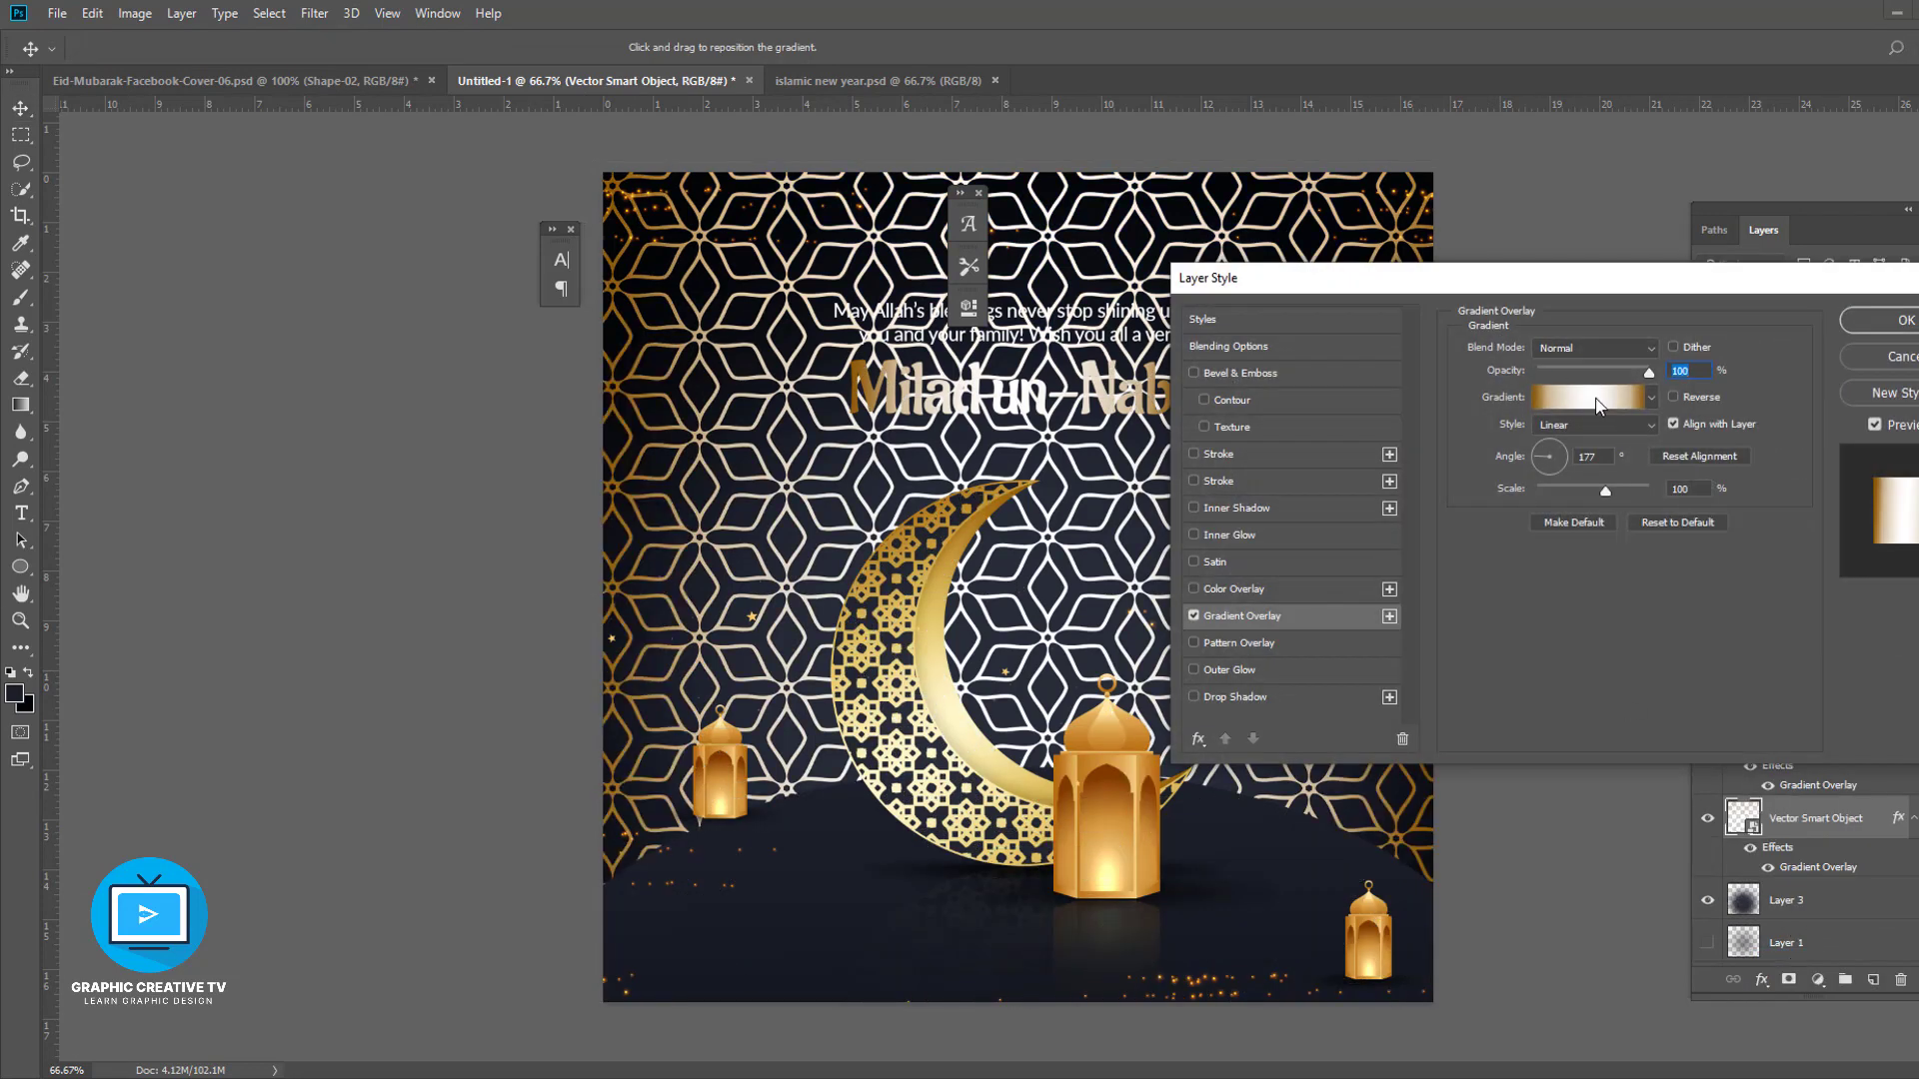
click(1596, 399)
click(1465, 431)
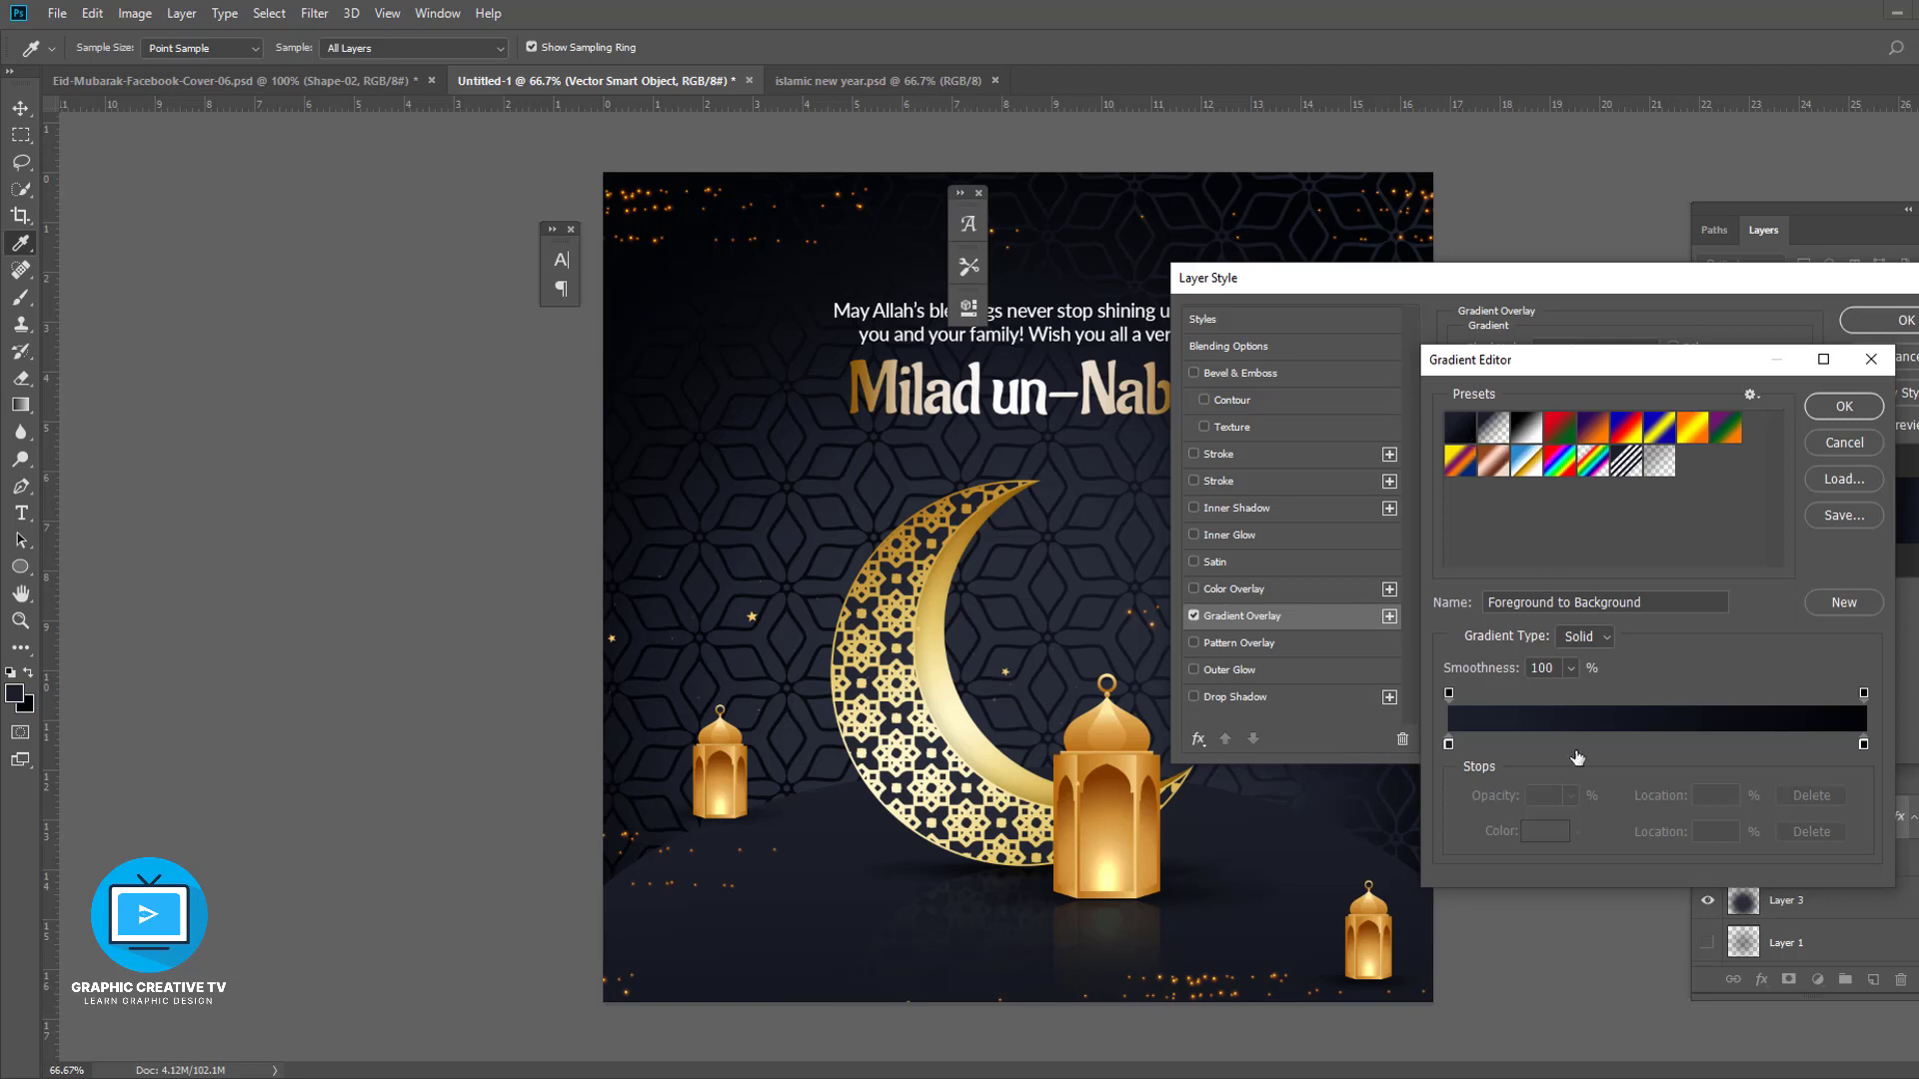
- Move the gradient's first colour stop to 37% location and apply the overlay
drag(1449, 744, 1602, 744)
click(1842, 412)
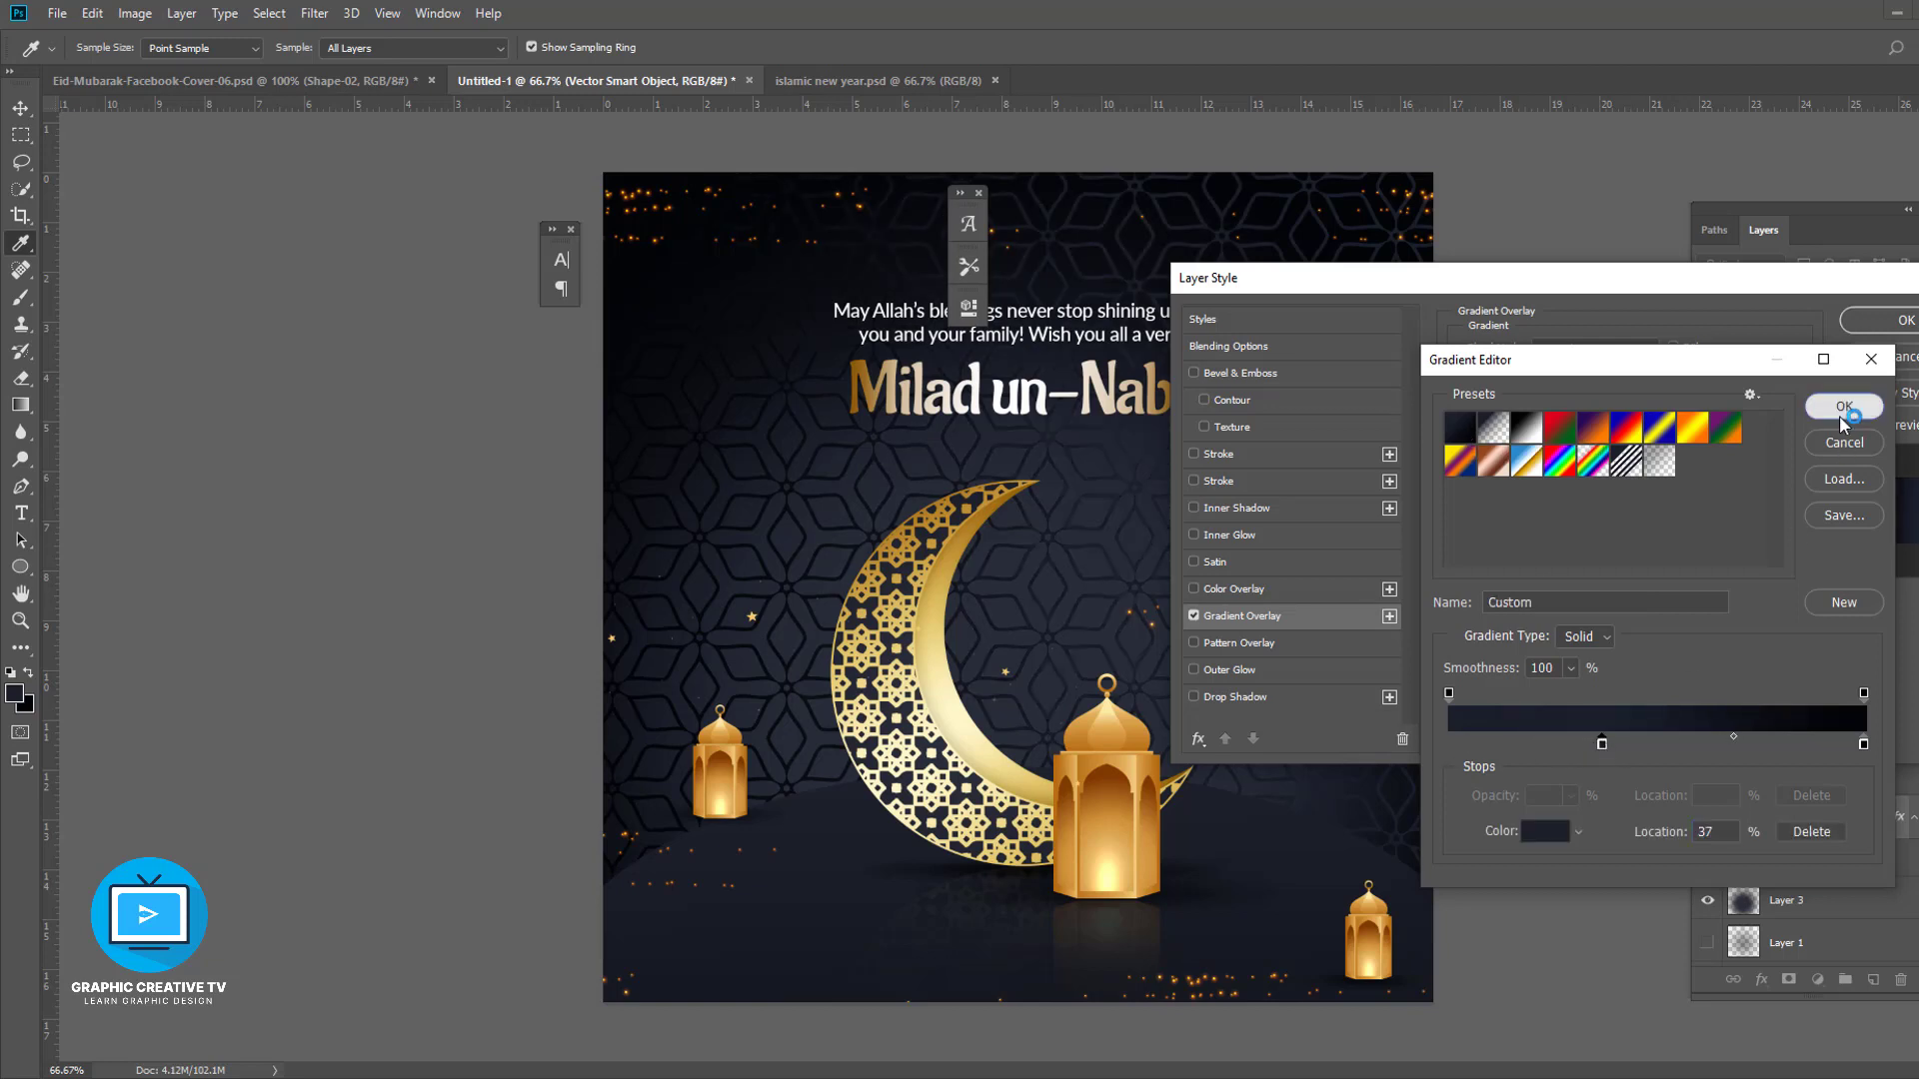
click(1672, 399)
click(1672, 400)
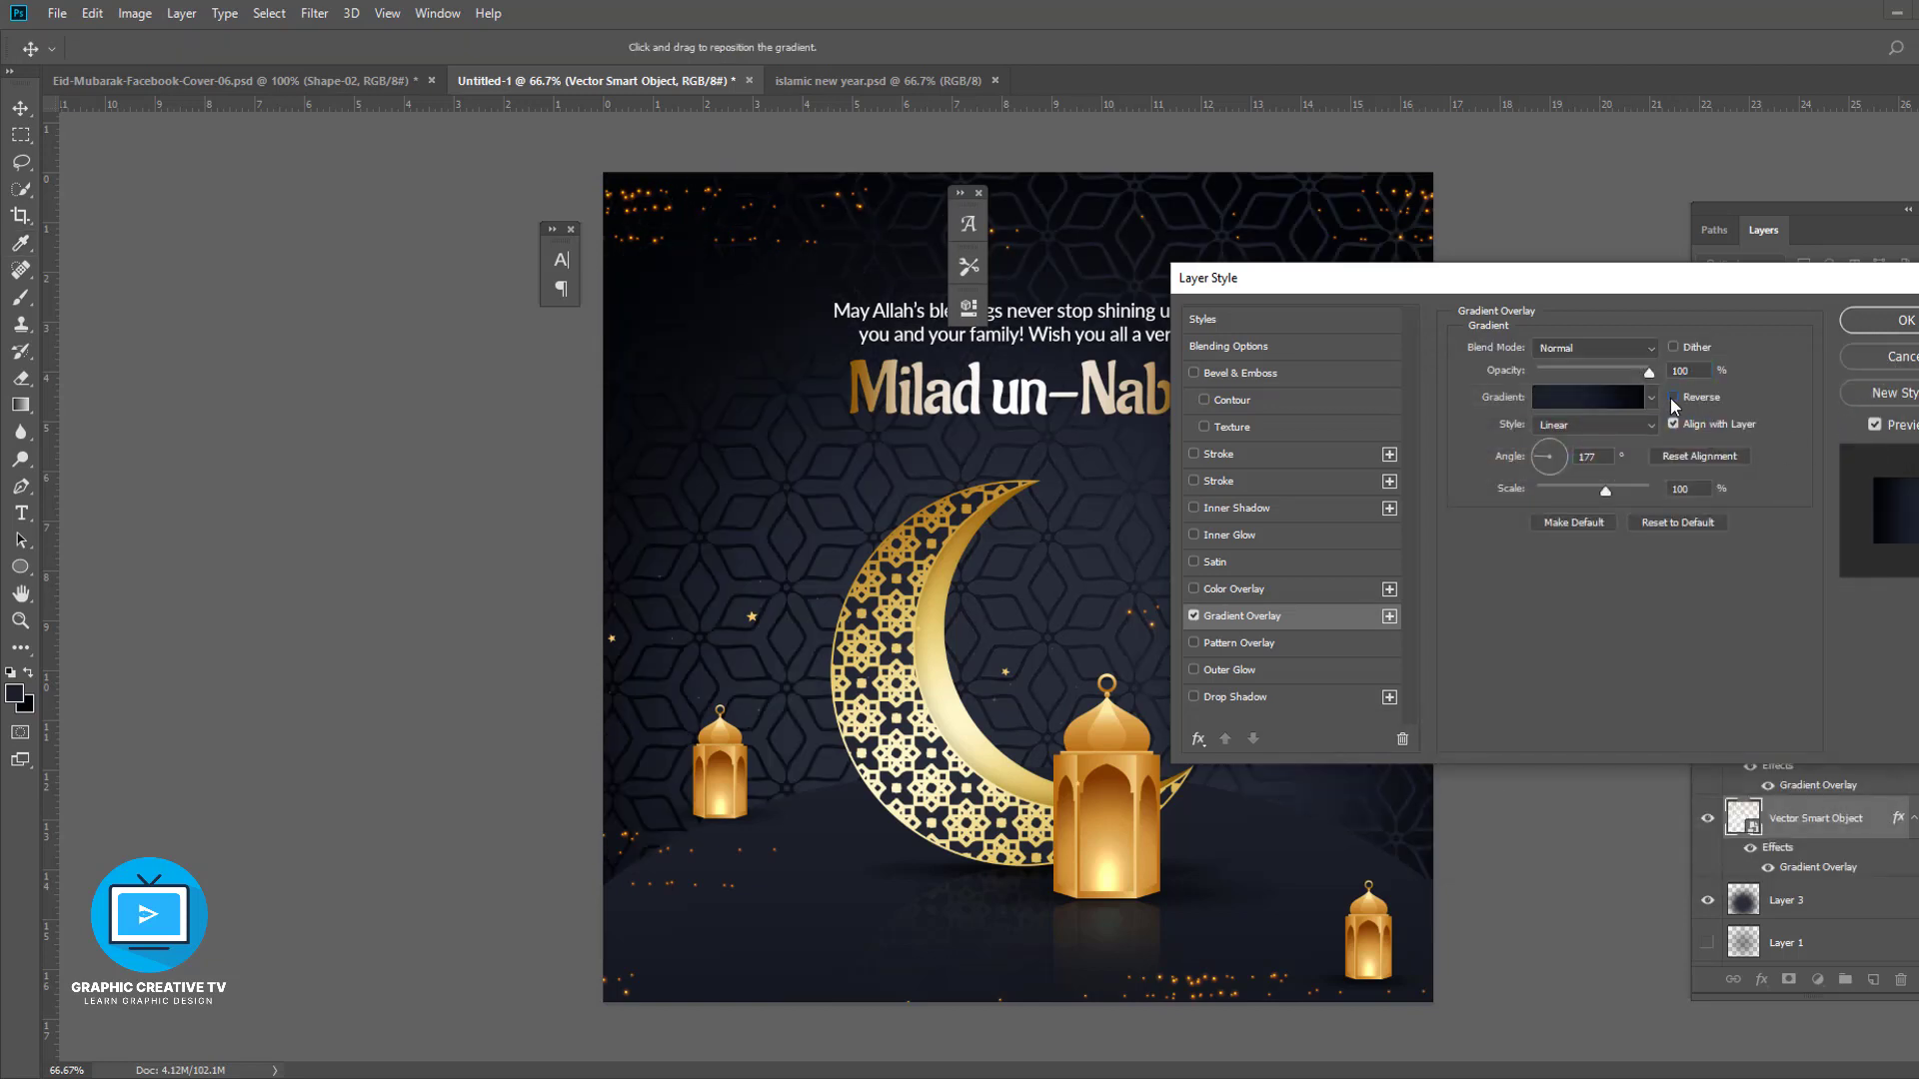
click(1892, 362)
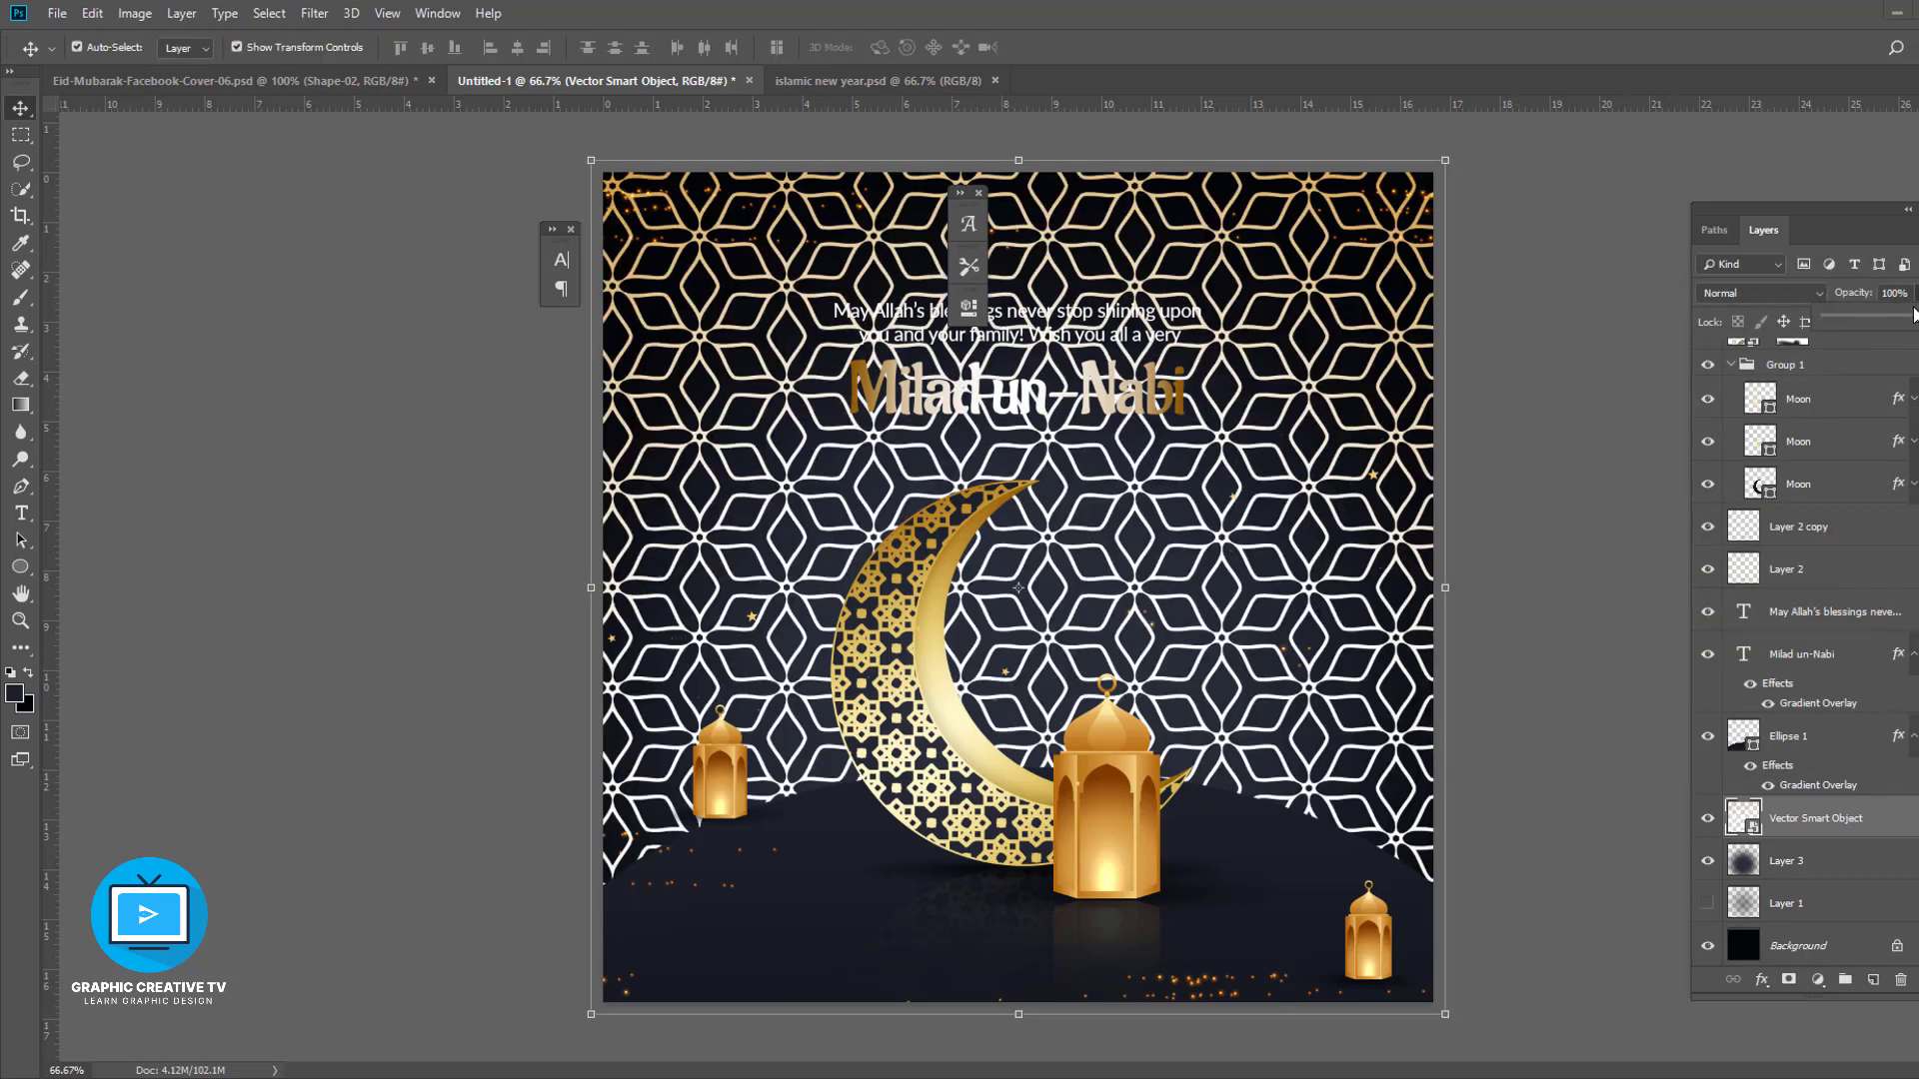
- Lower the pattern layer's opacity to 2%
drag(1913, 315, 1827, 326)
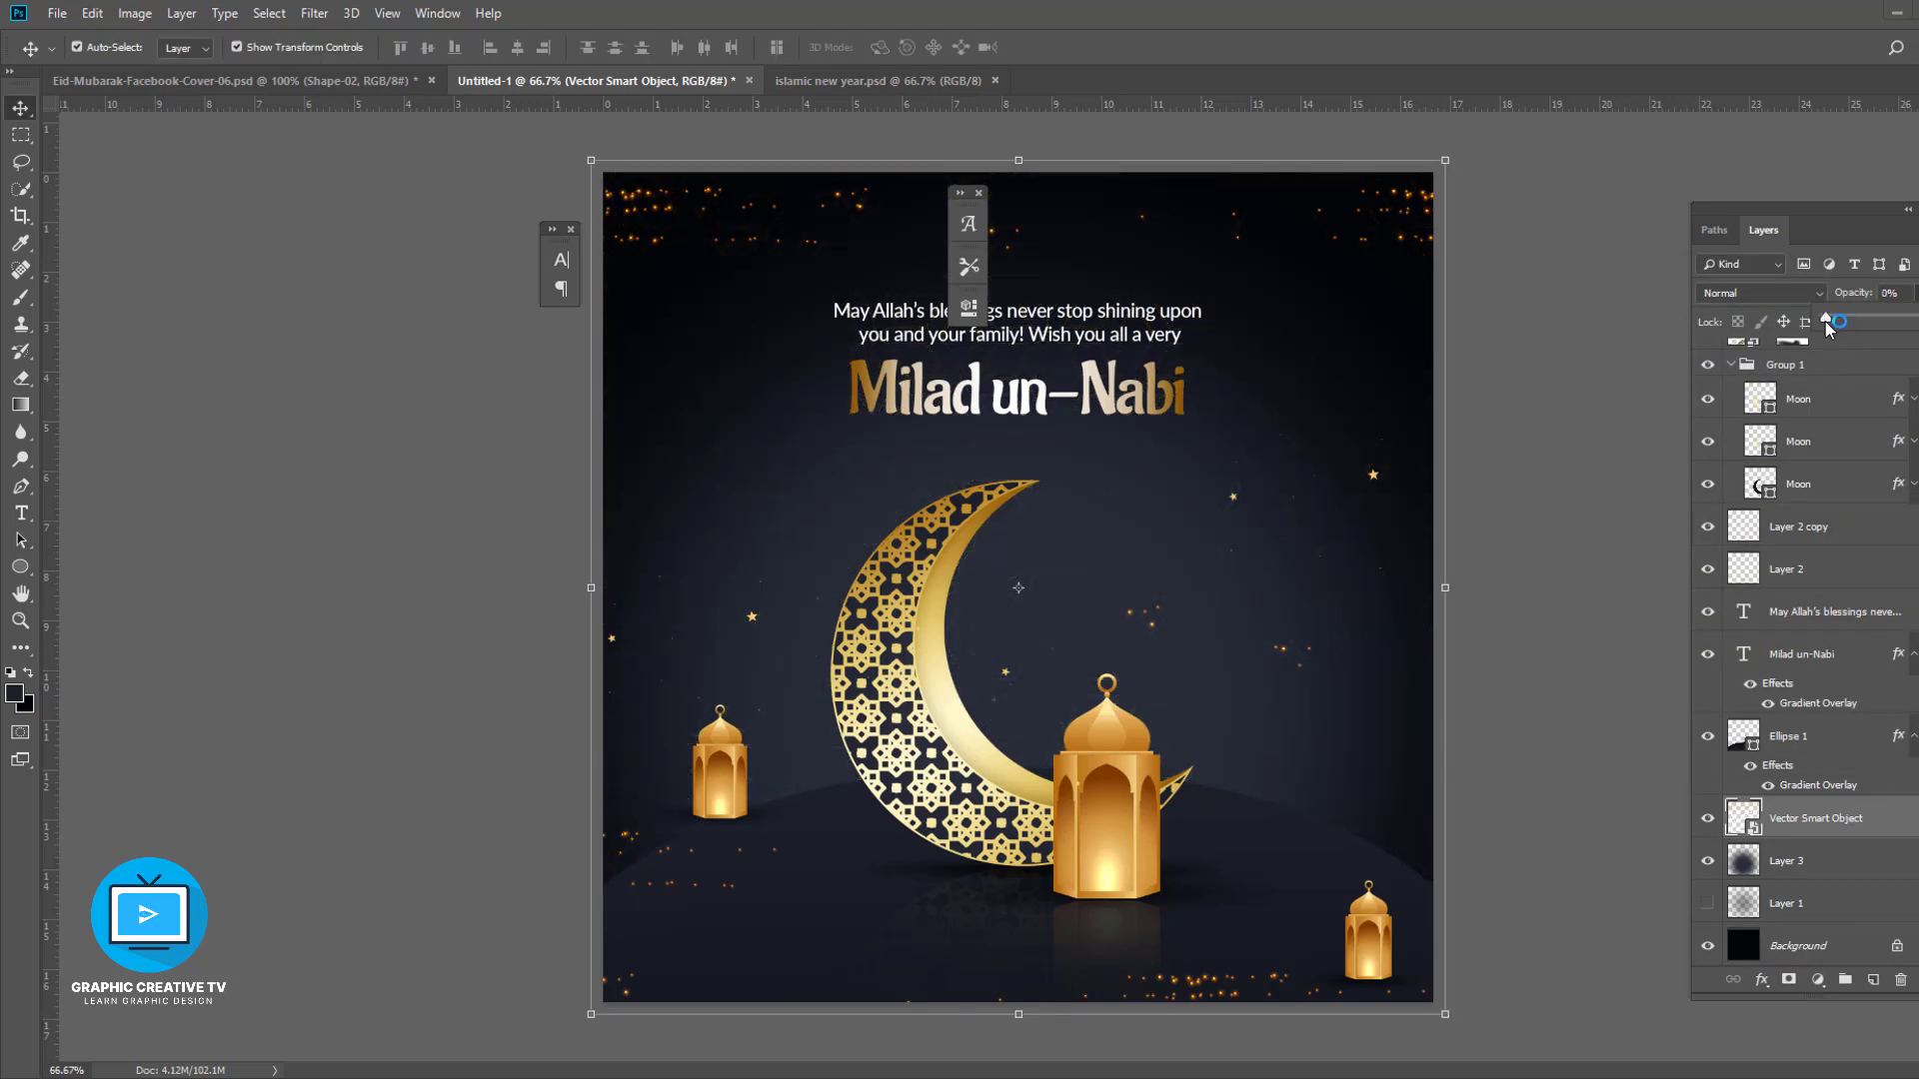
click(1514, 675)
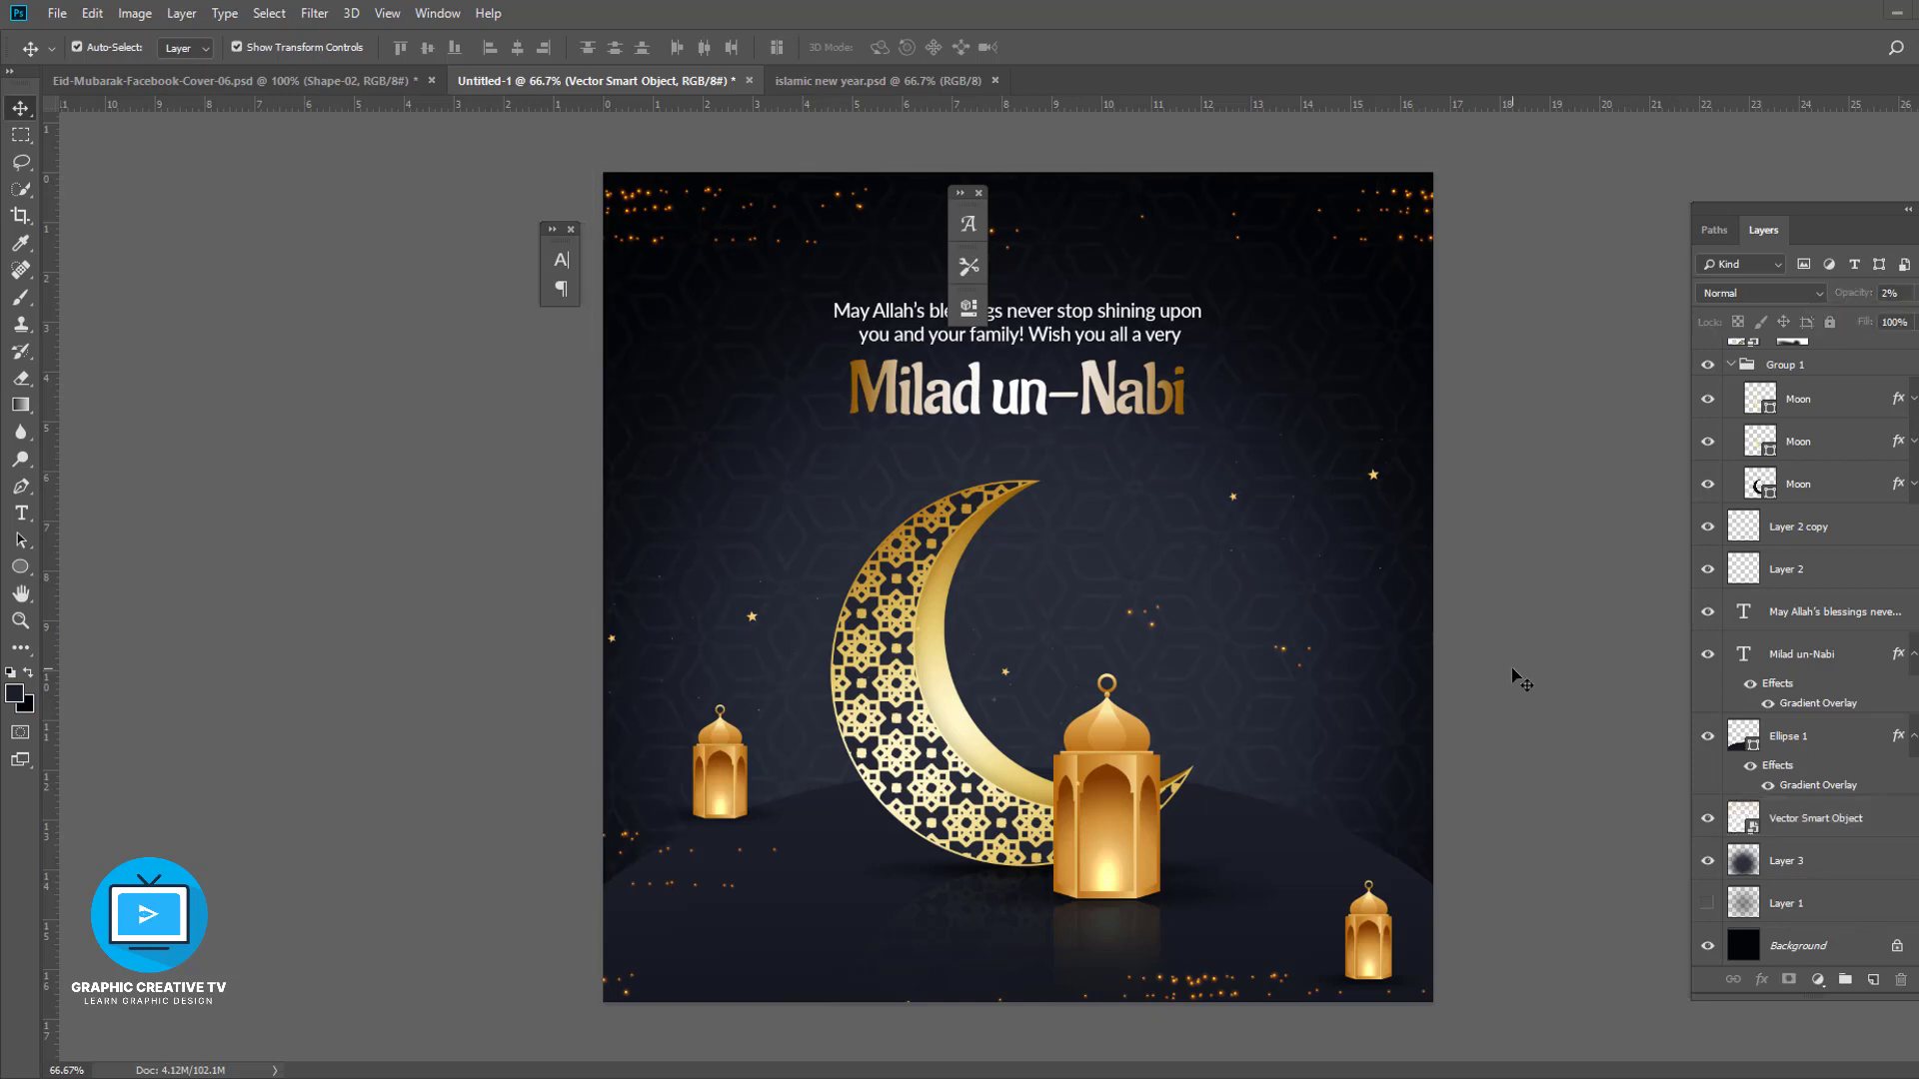
- Add a layer mask to the pattern layer and brush over it with a large soft brush to fade it
click(1315, 440)
drag(1104, 637, 1099, 630)
click(1789, 818)
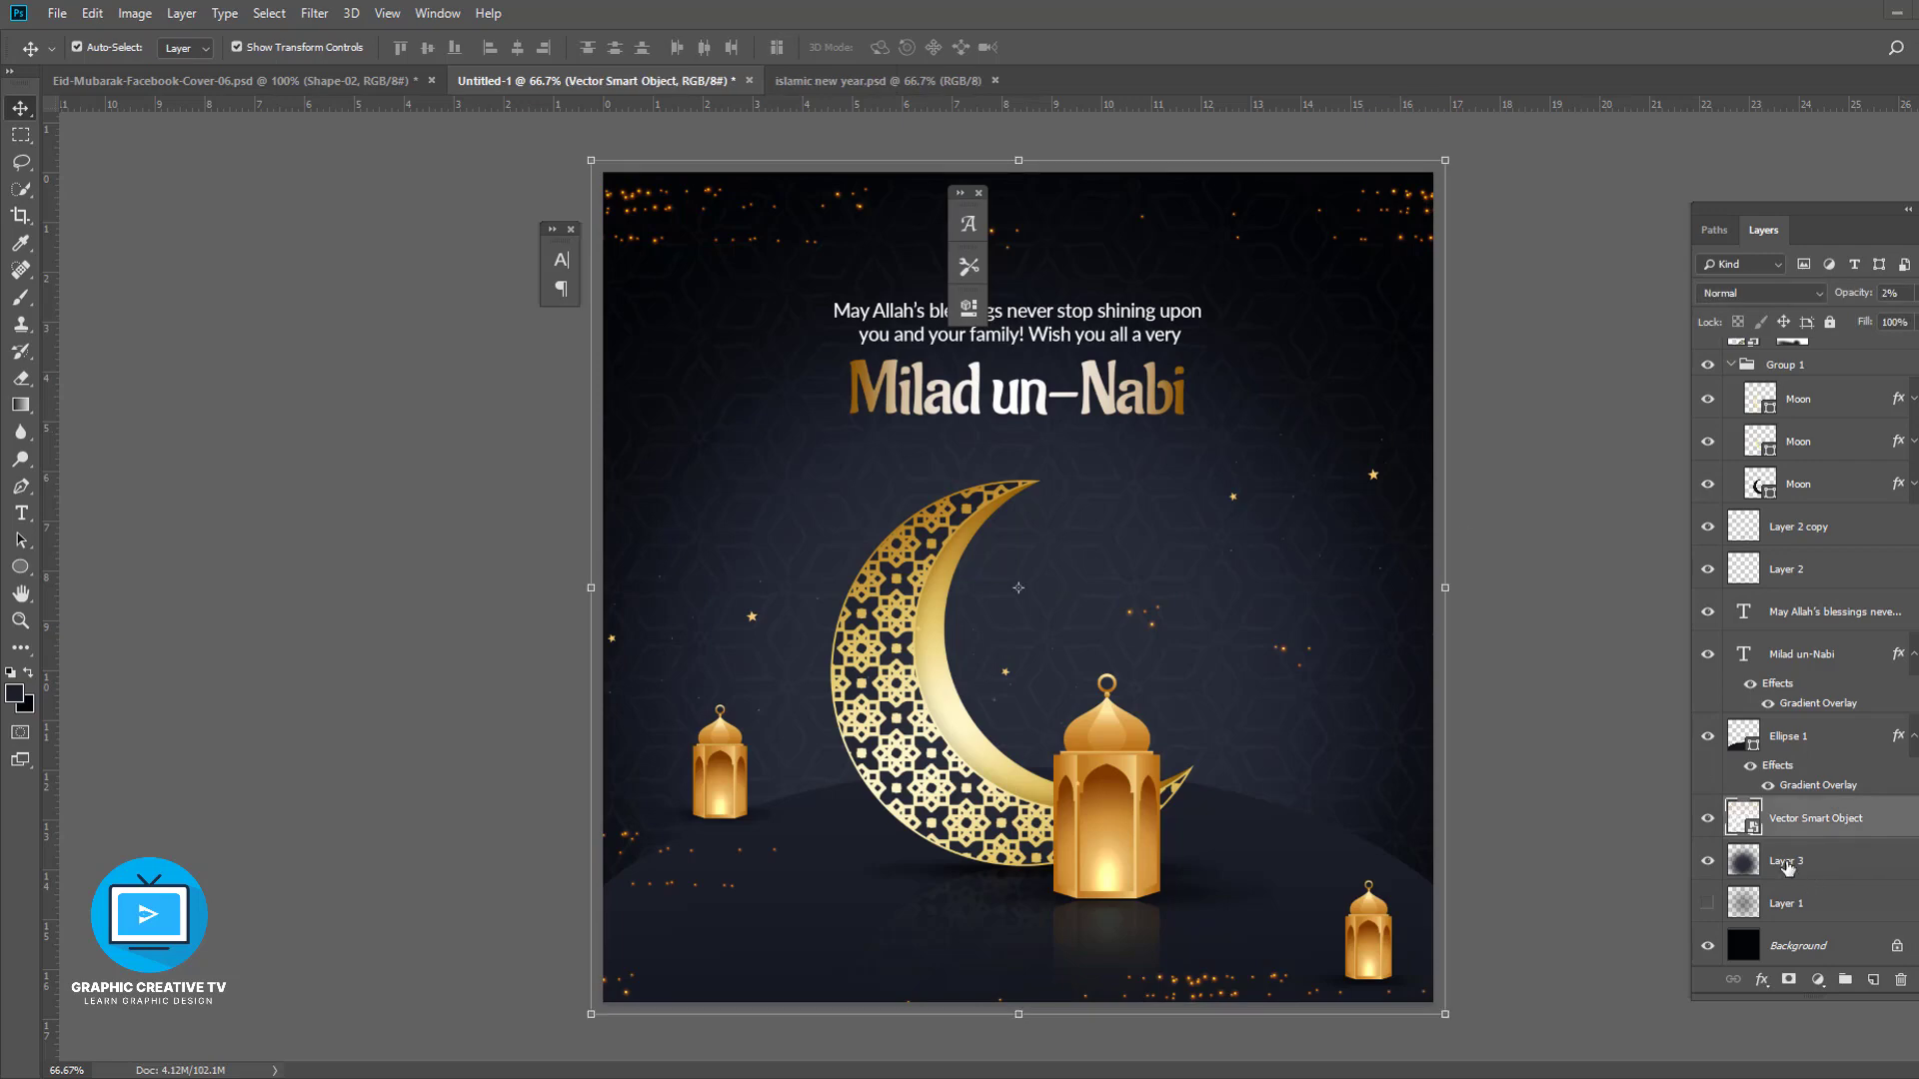
click(1790, 980)
click(20, 297)
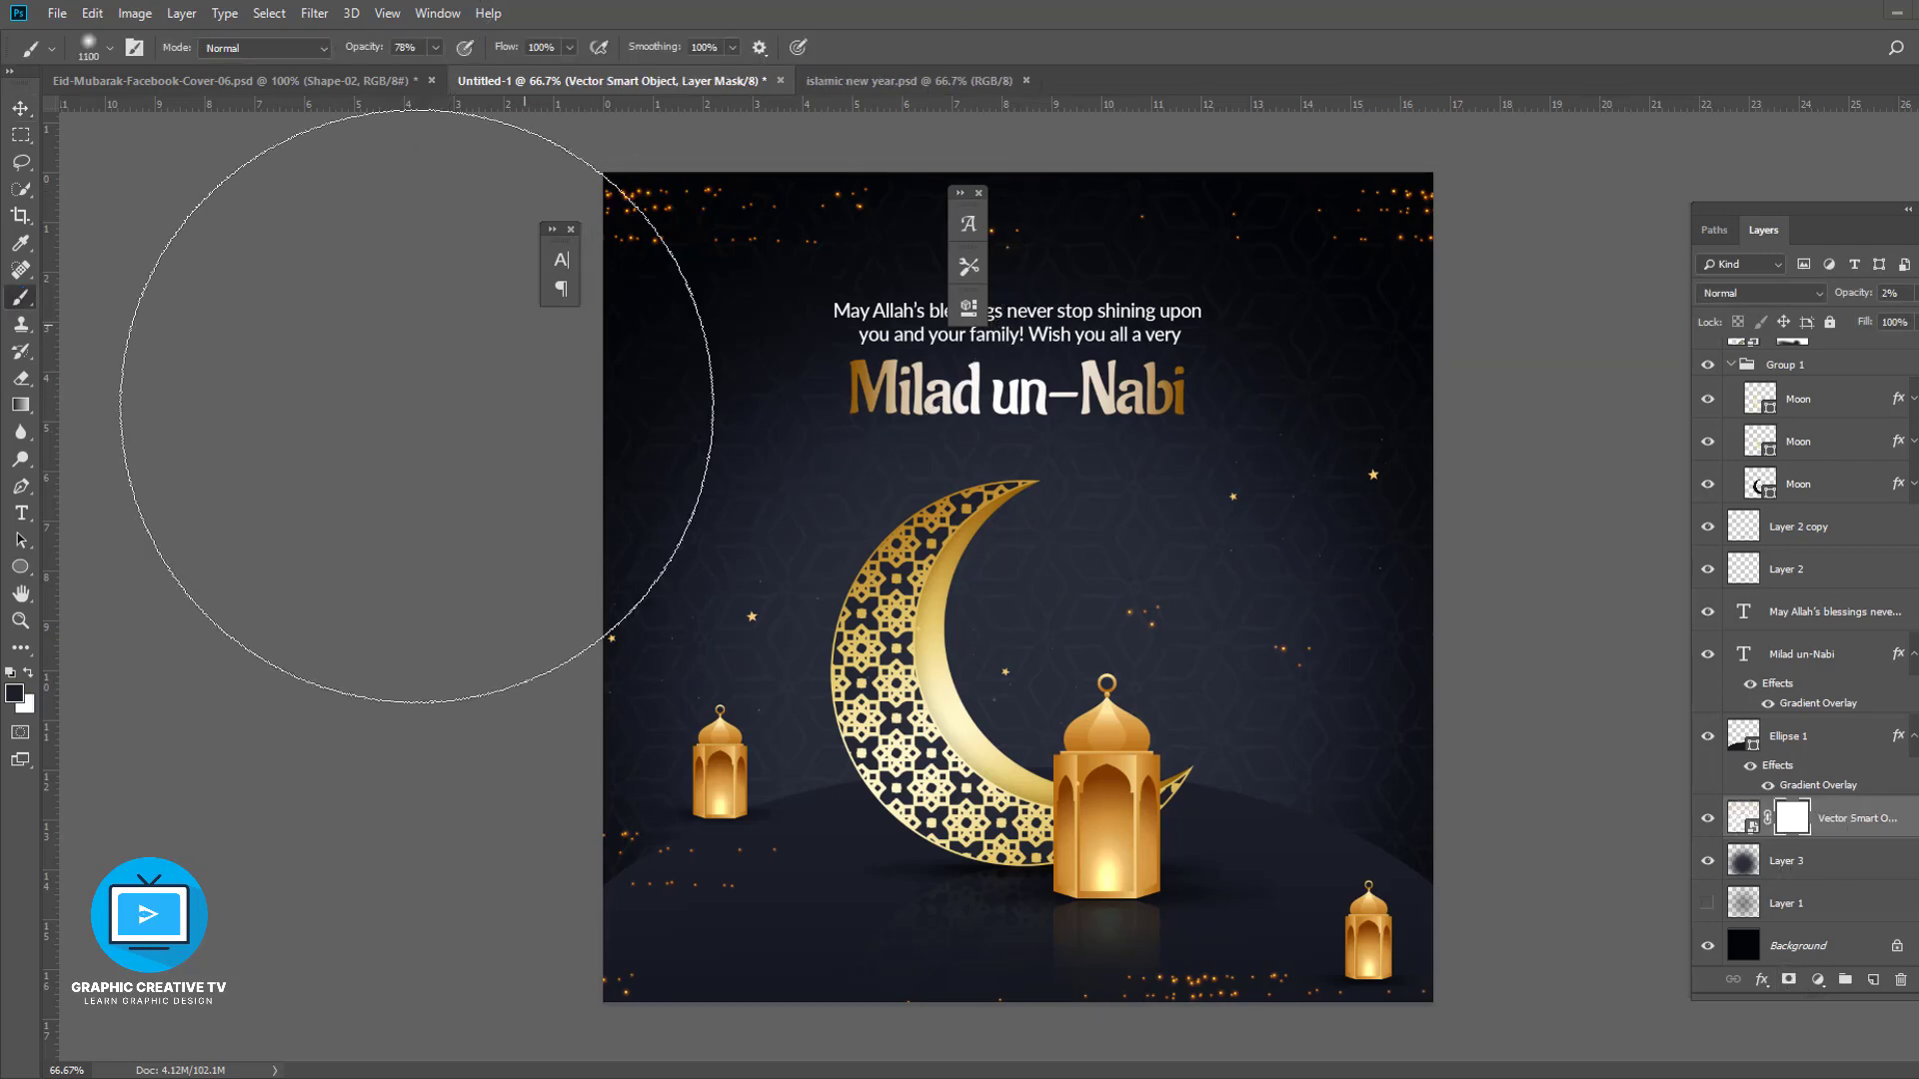
drag(386, 399, 351, 845)
mouse_move(1440, 338)
mouse_down()
mouse_move(1015, 239)
mouse_move(506, 500)
mouse_move(1278, 389)
mouse_move(1566, 813)
mouse_up()
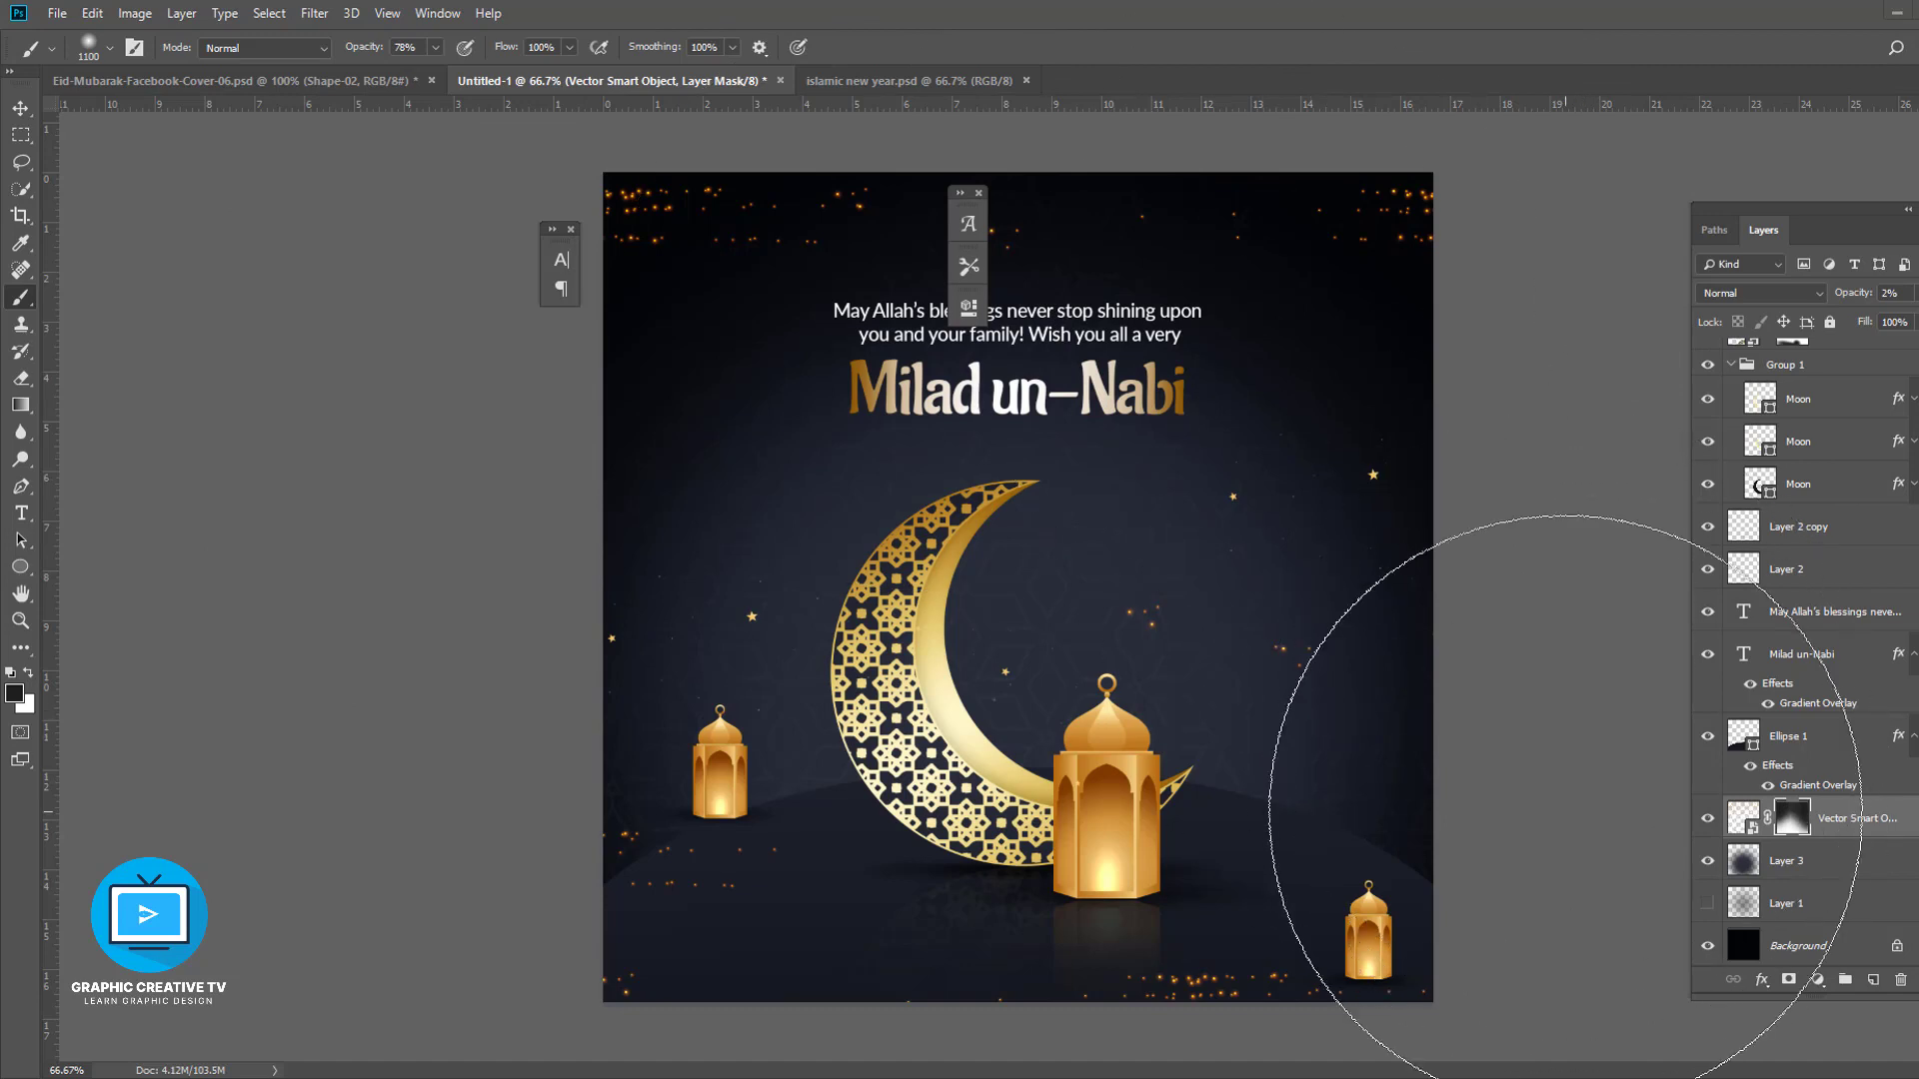
- Recolour the greeting text to pale gold f9e9a9
click(19, 108)
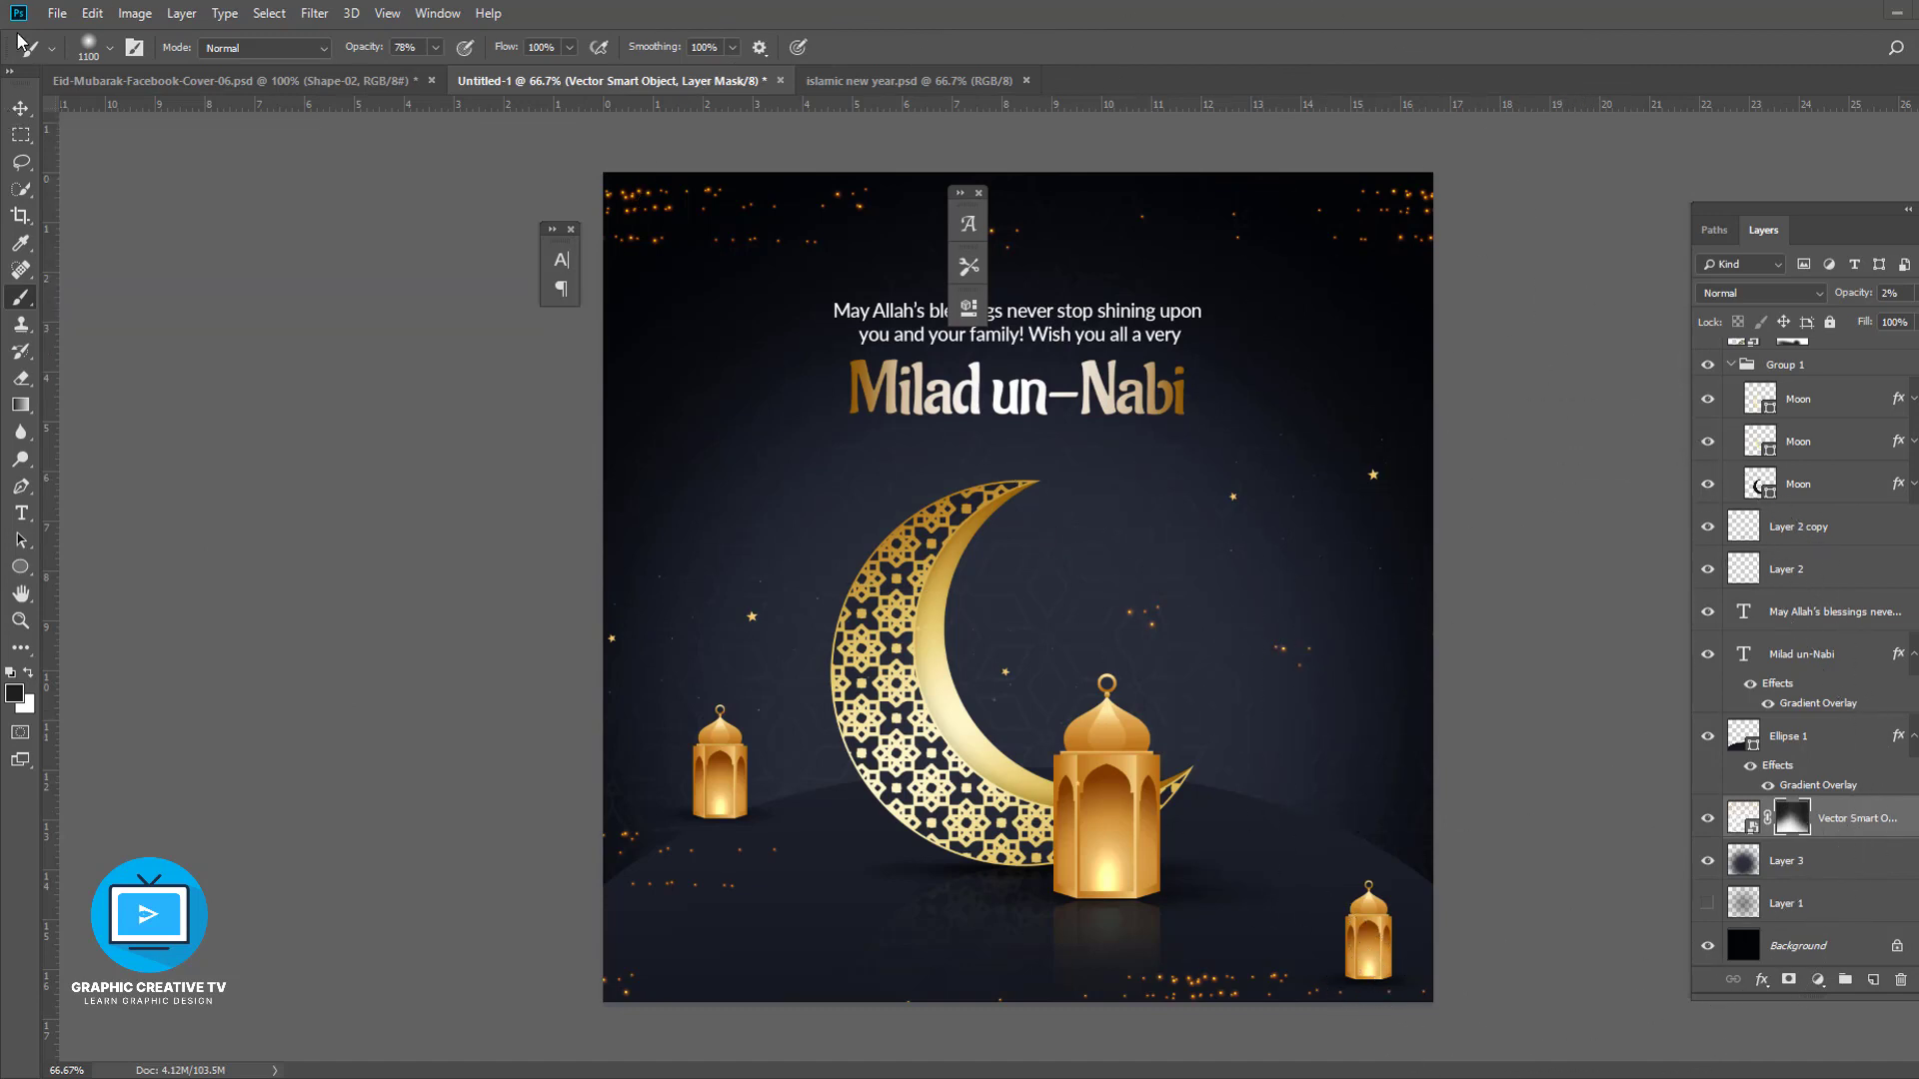
click(218, 300)
drag(678, 205, 677, 239)
click(1129, 332)
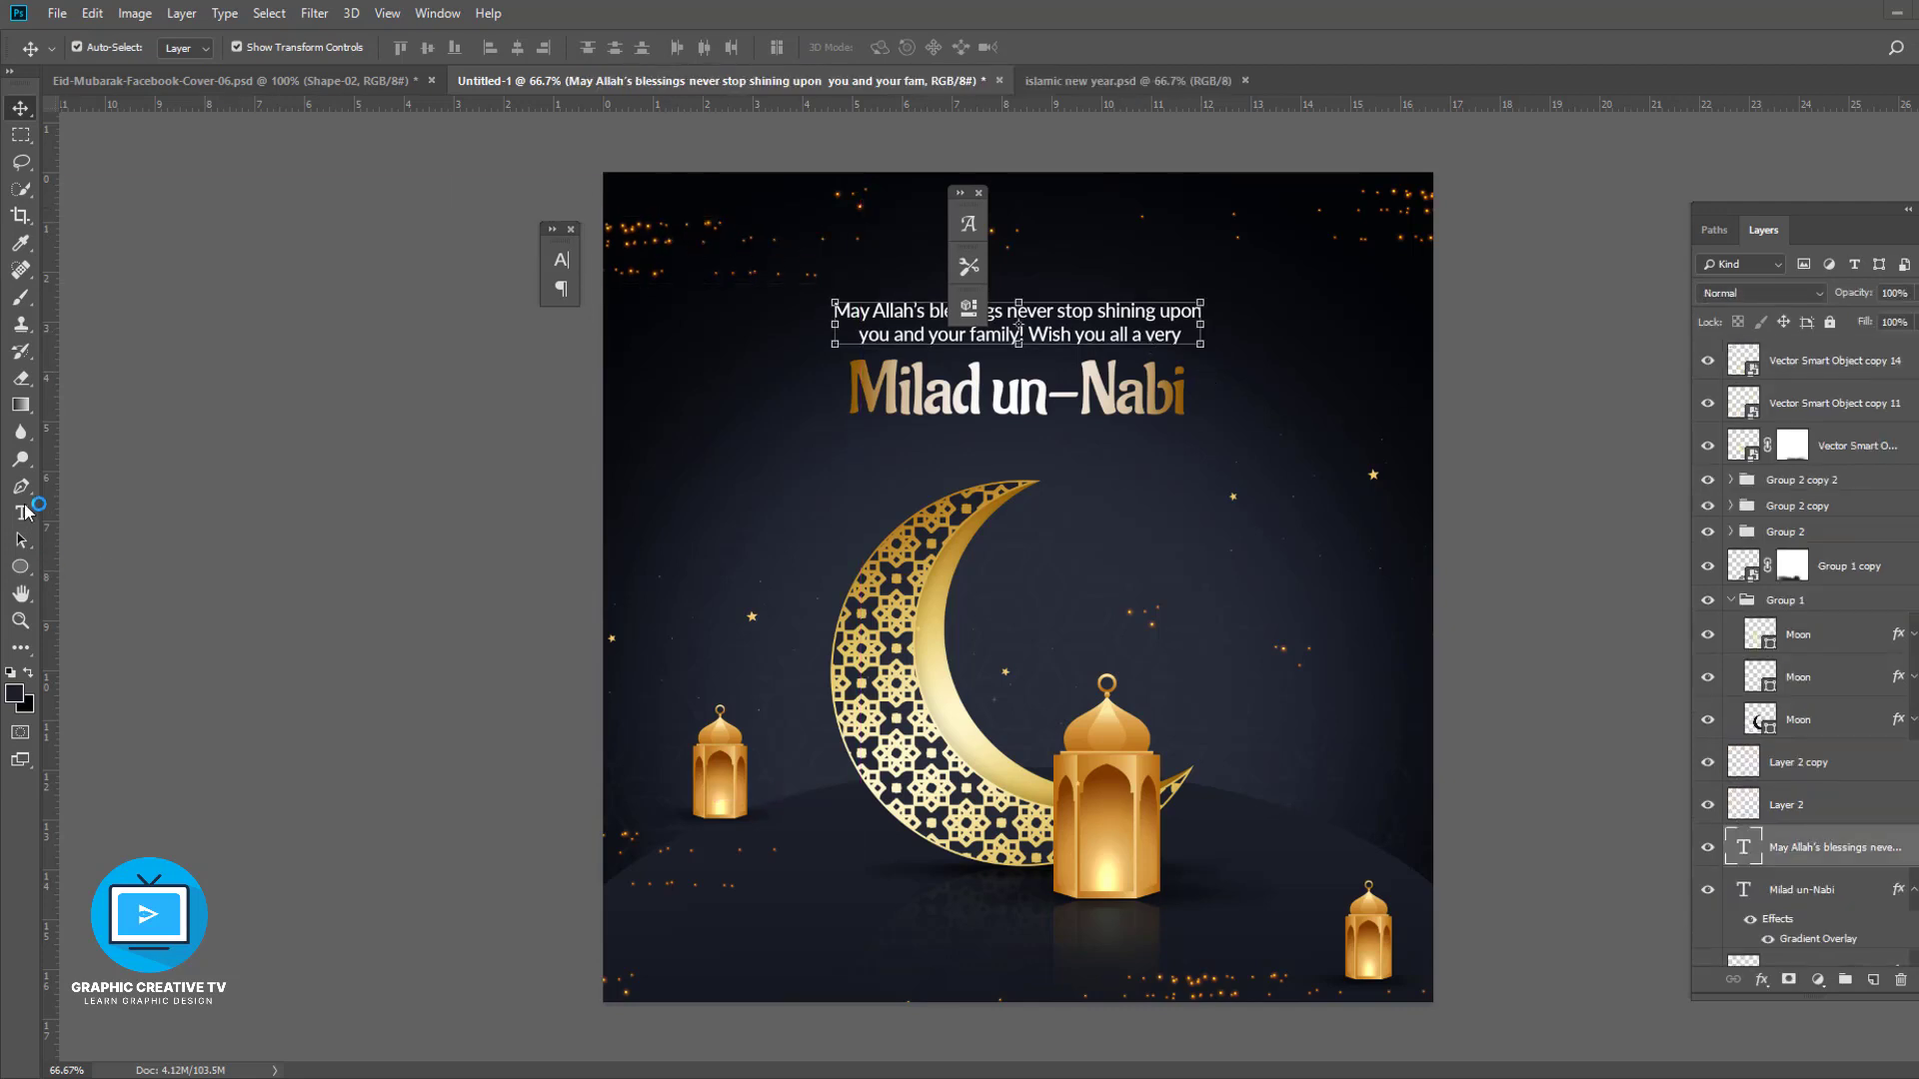
click(22, 511)
click(796, 48)
click(1488, 906)
click(1286, 683)
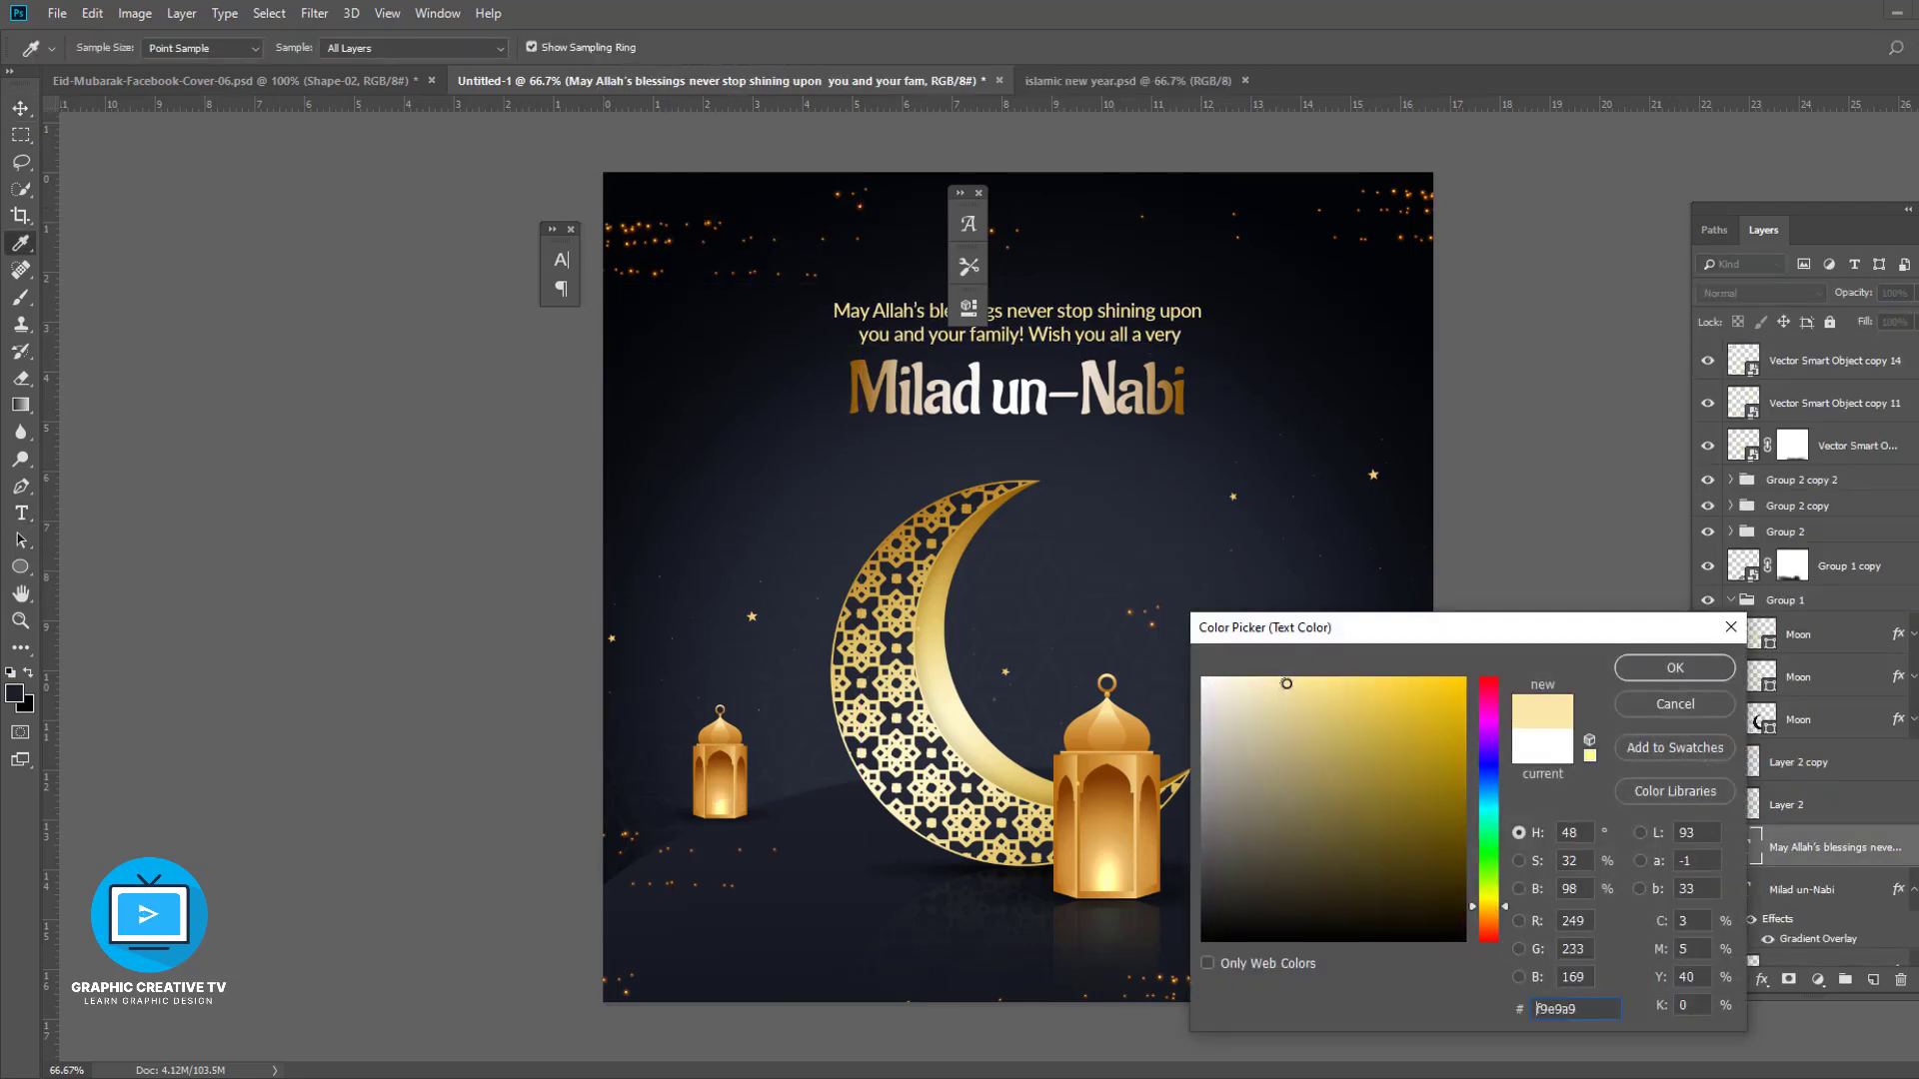
click(1676, 667)
- Nudge the greeting text and title down slightly
click(30, 116)
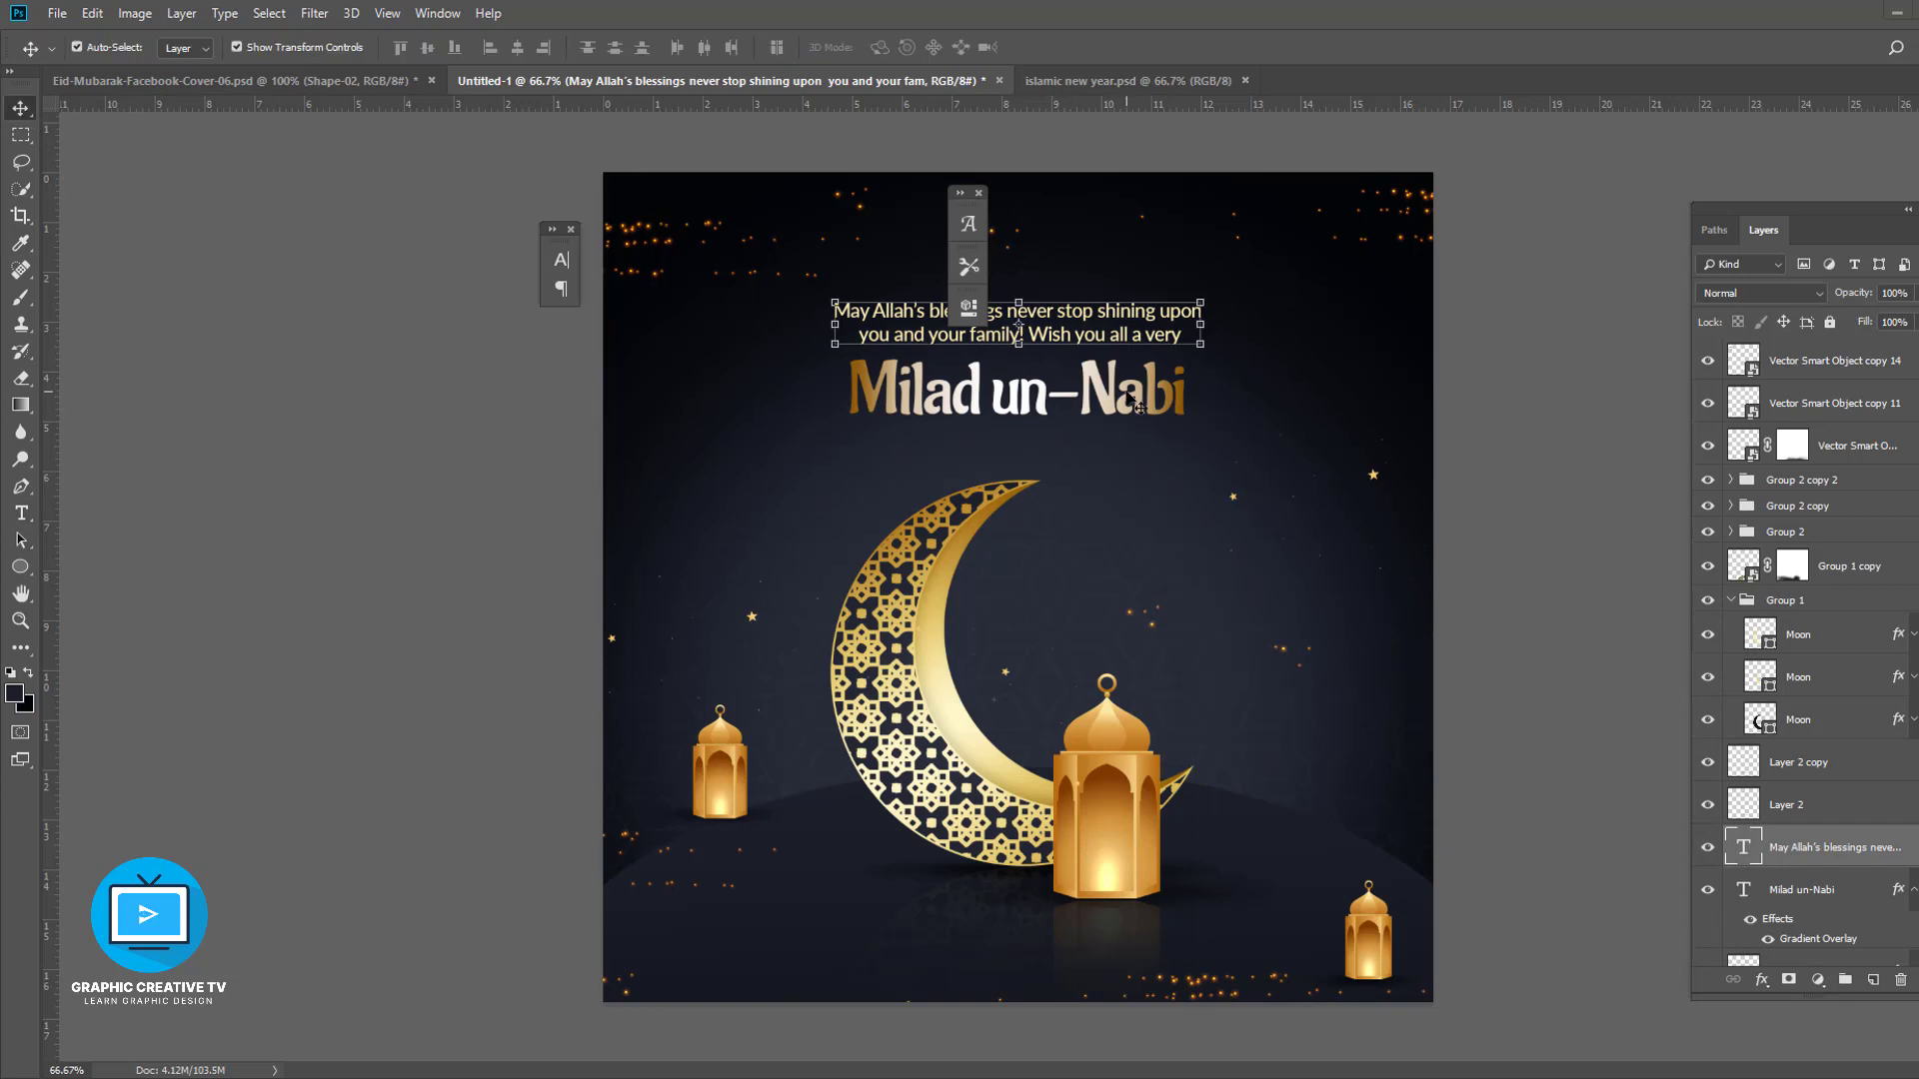
shift+click(1107, 400)
key(shift+Down)
key(shift+Down)
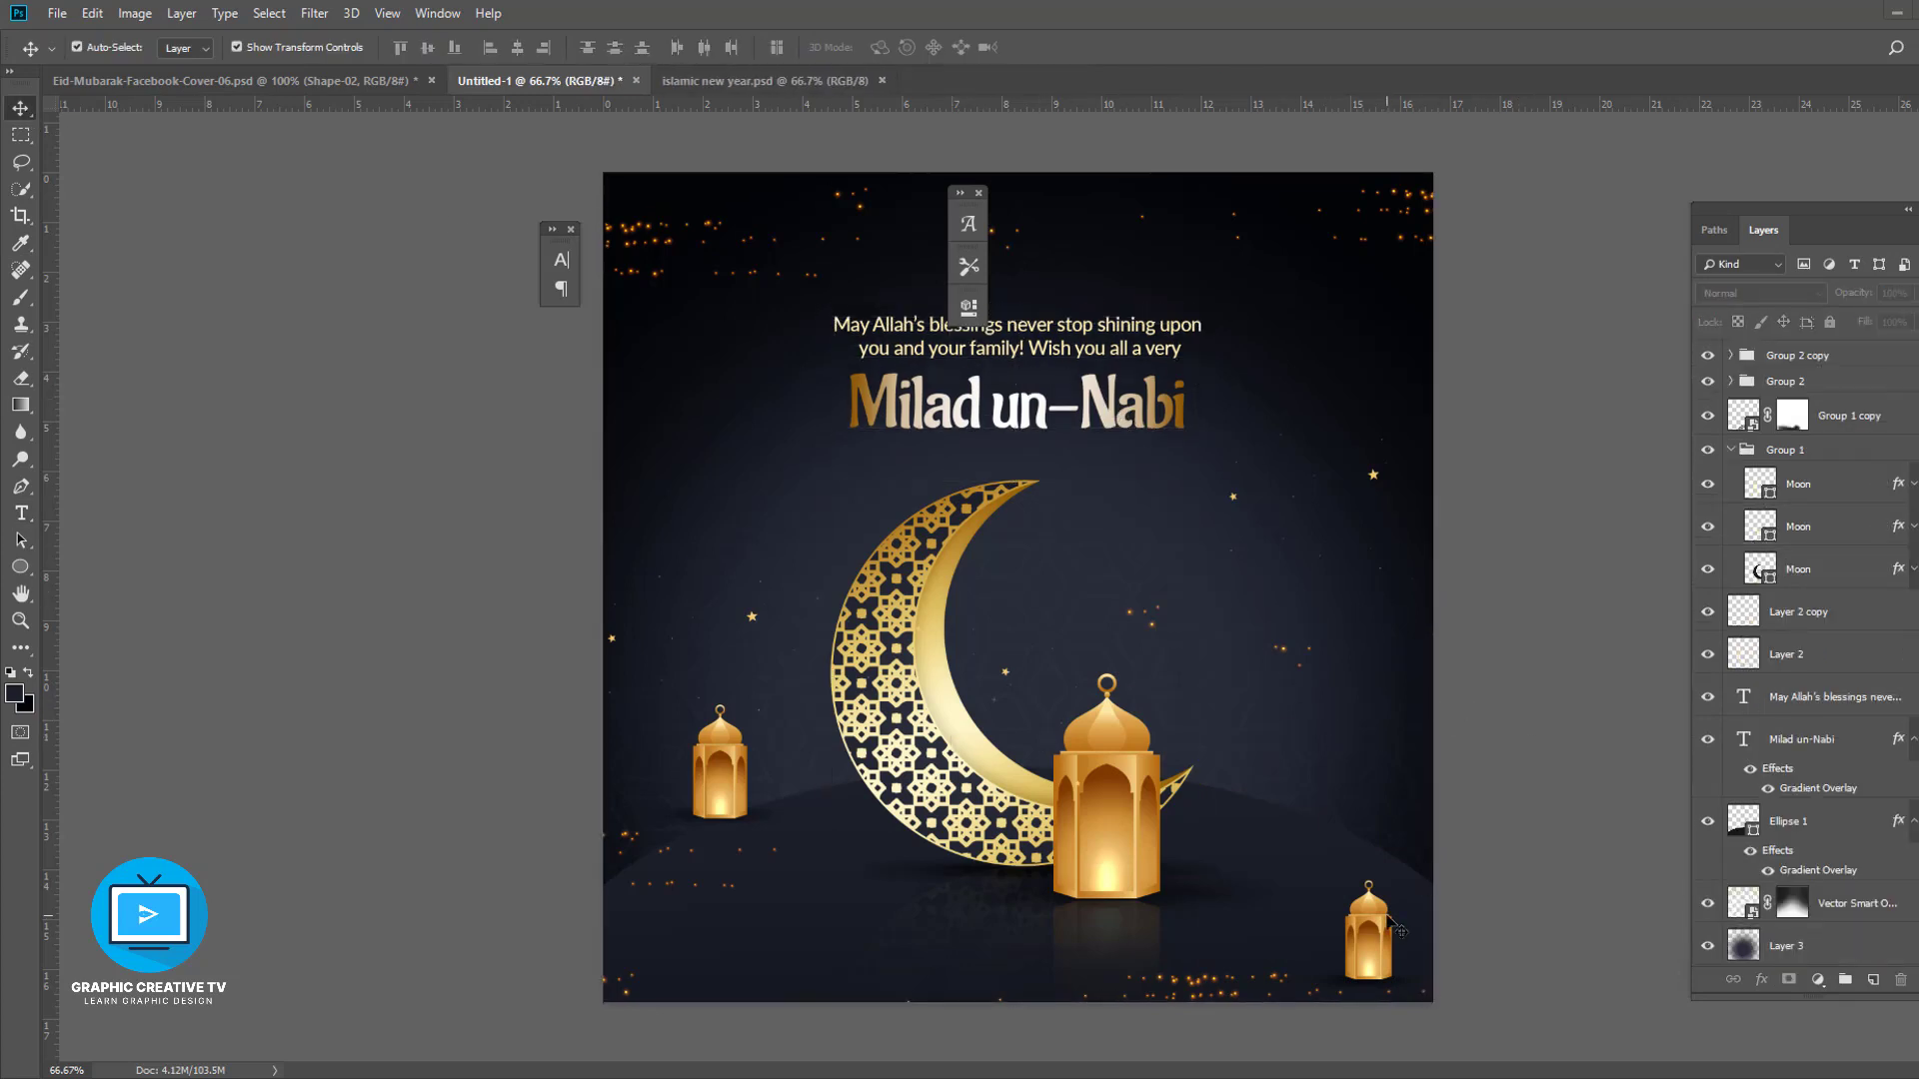
click(1369, 915)
drag(1374, 915, 1040, 516)
key(Delete)
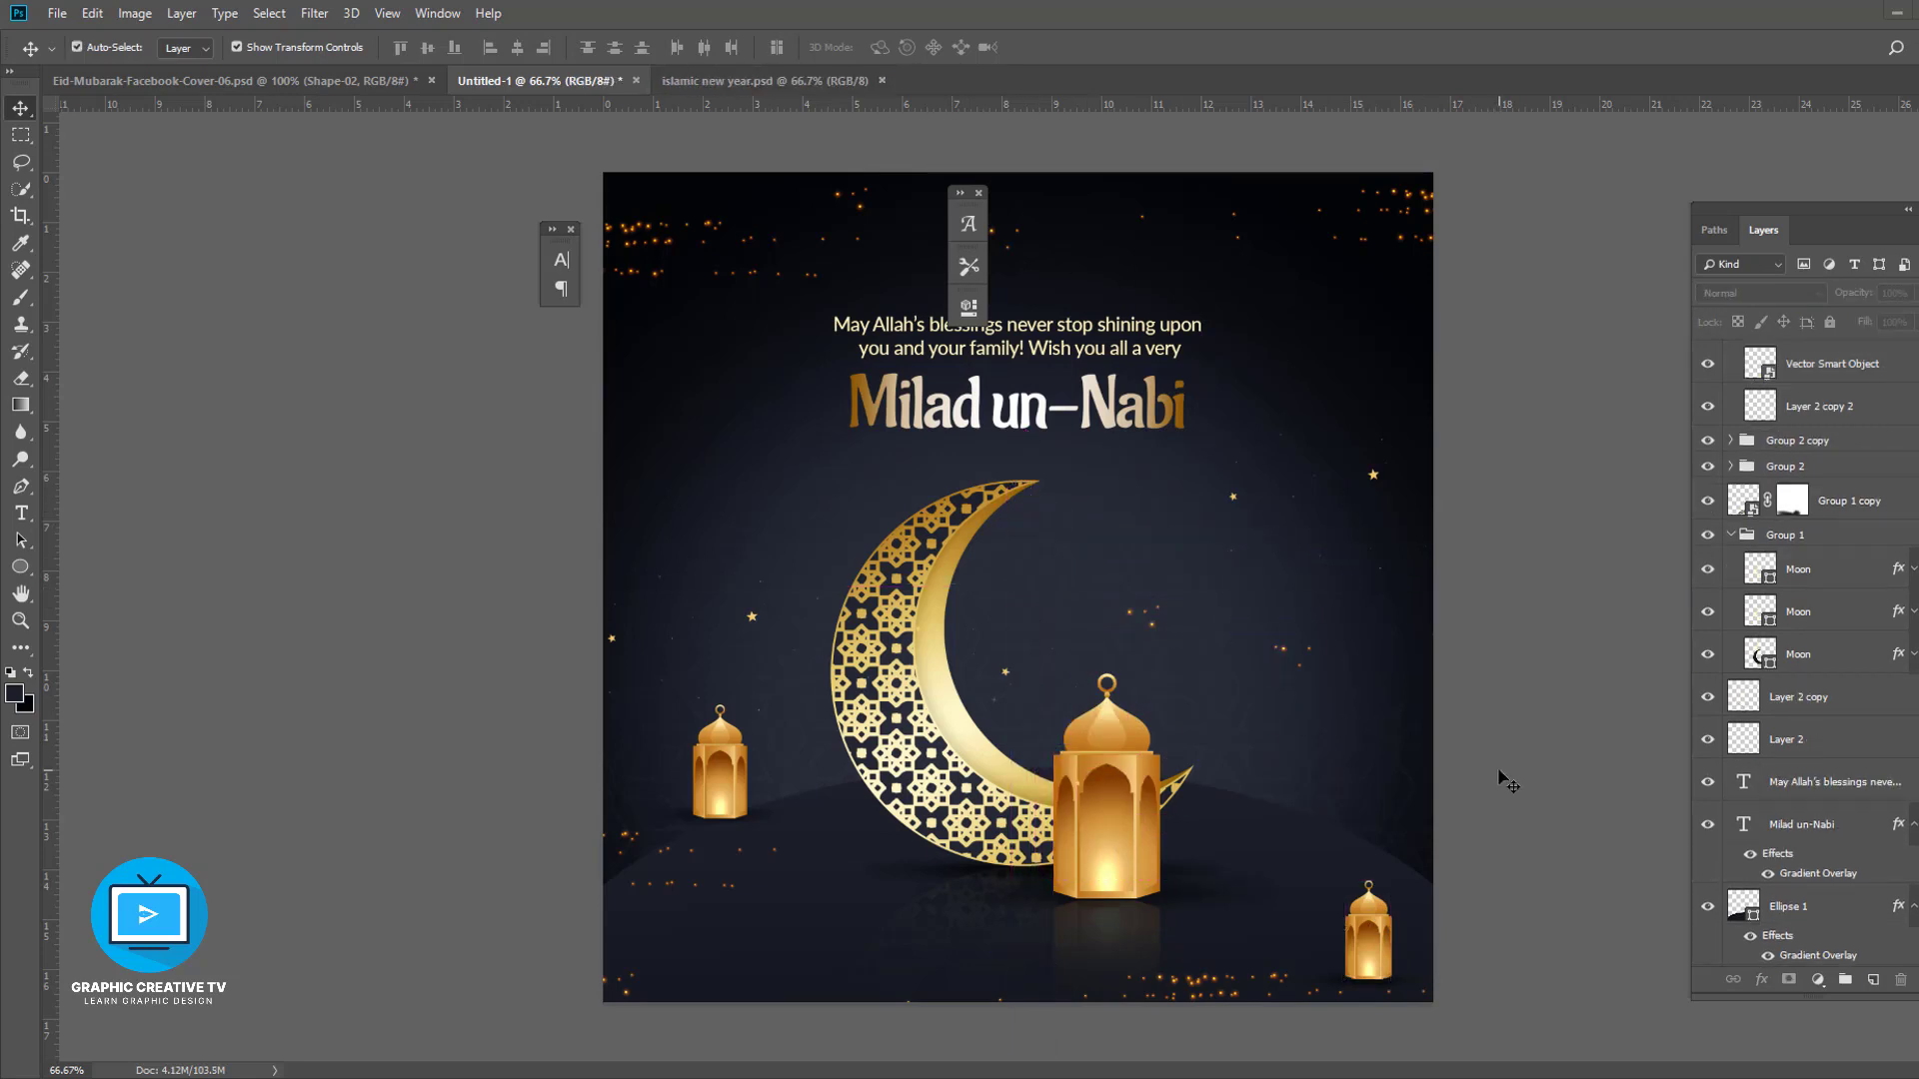
- Close the small floating tool panel over the canvas
click(1064, 536)
click(1605, 658)
click(1130, 332)
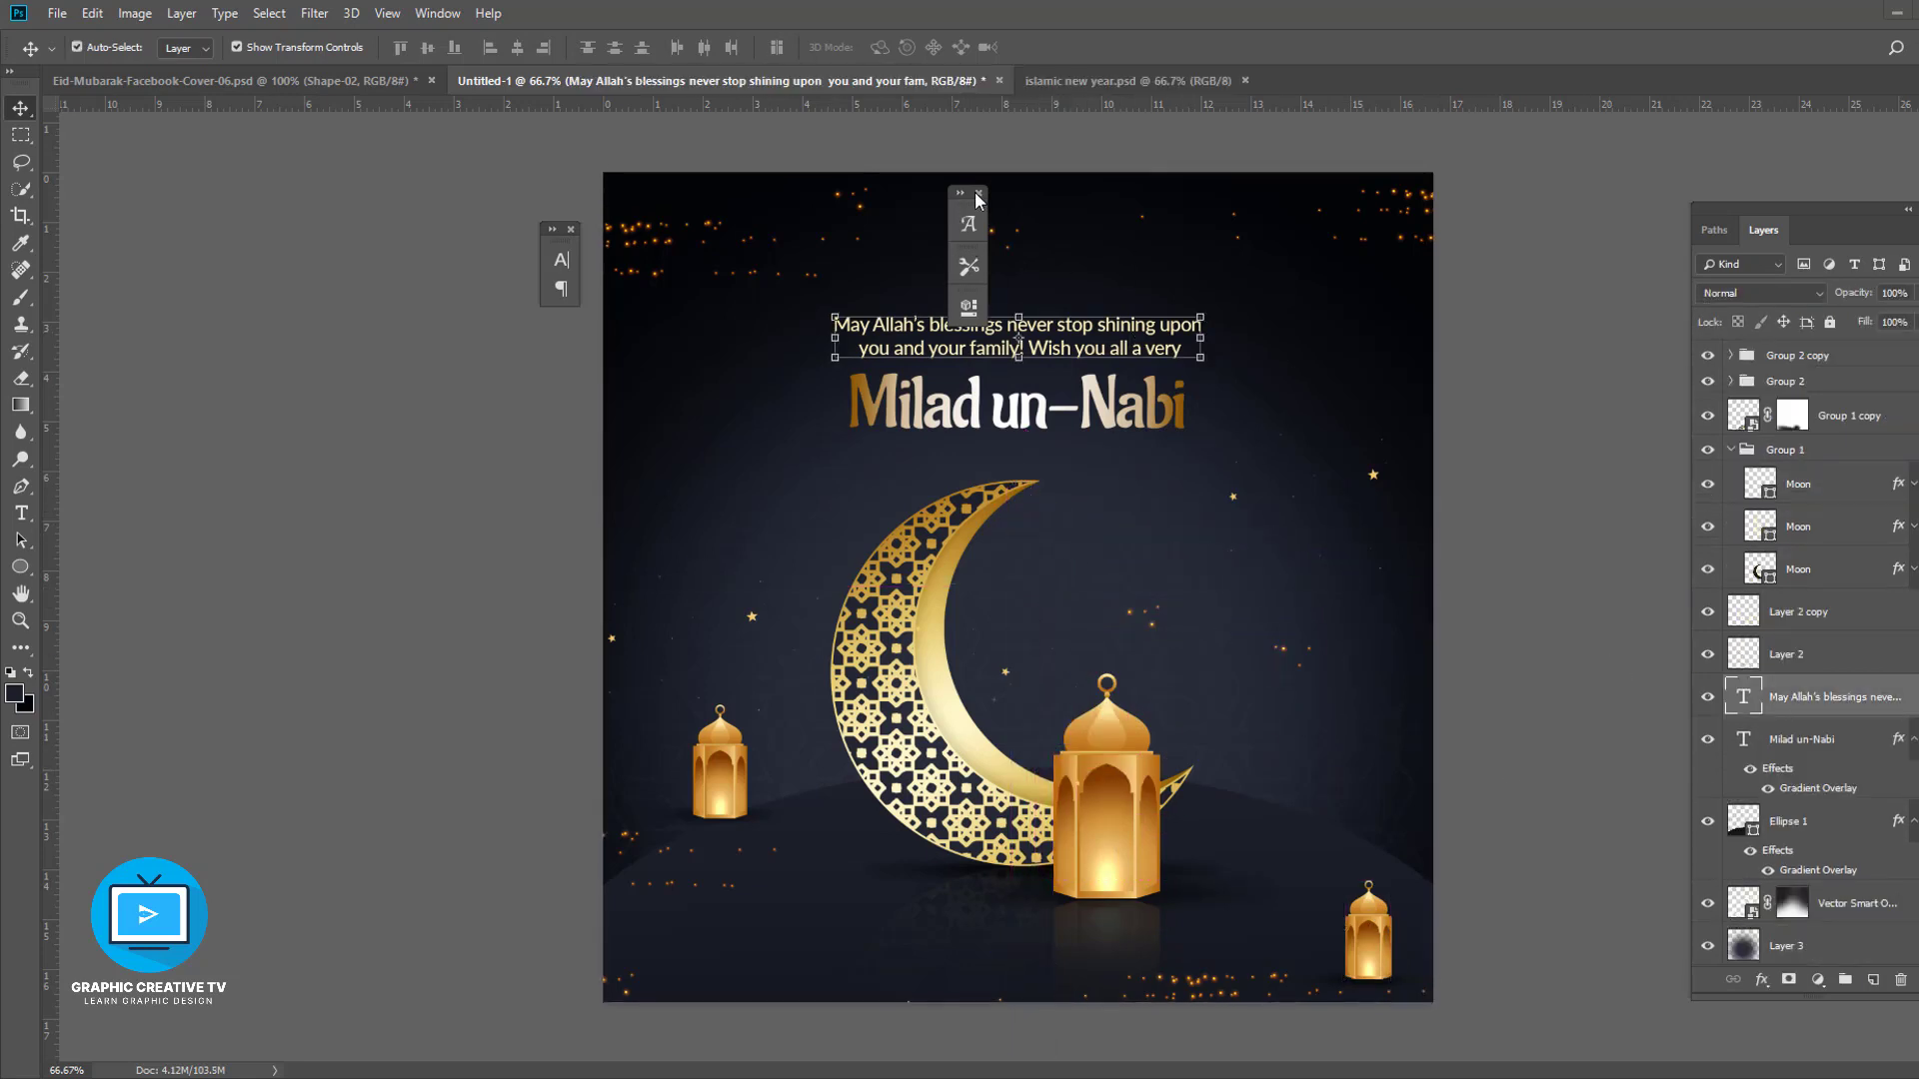
click(979, 193)
click(1478, 612)
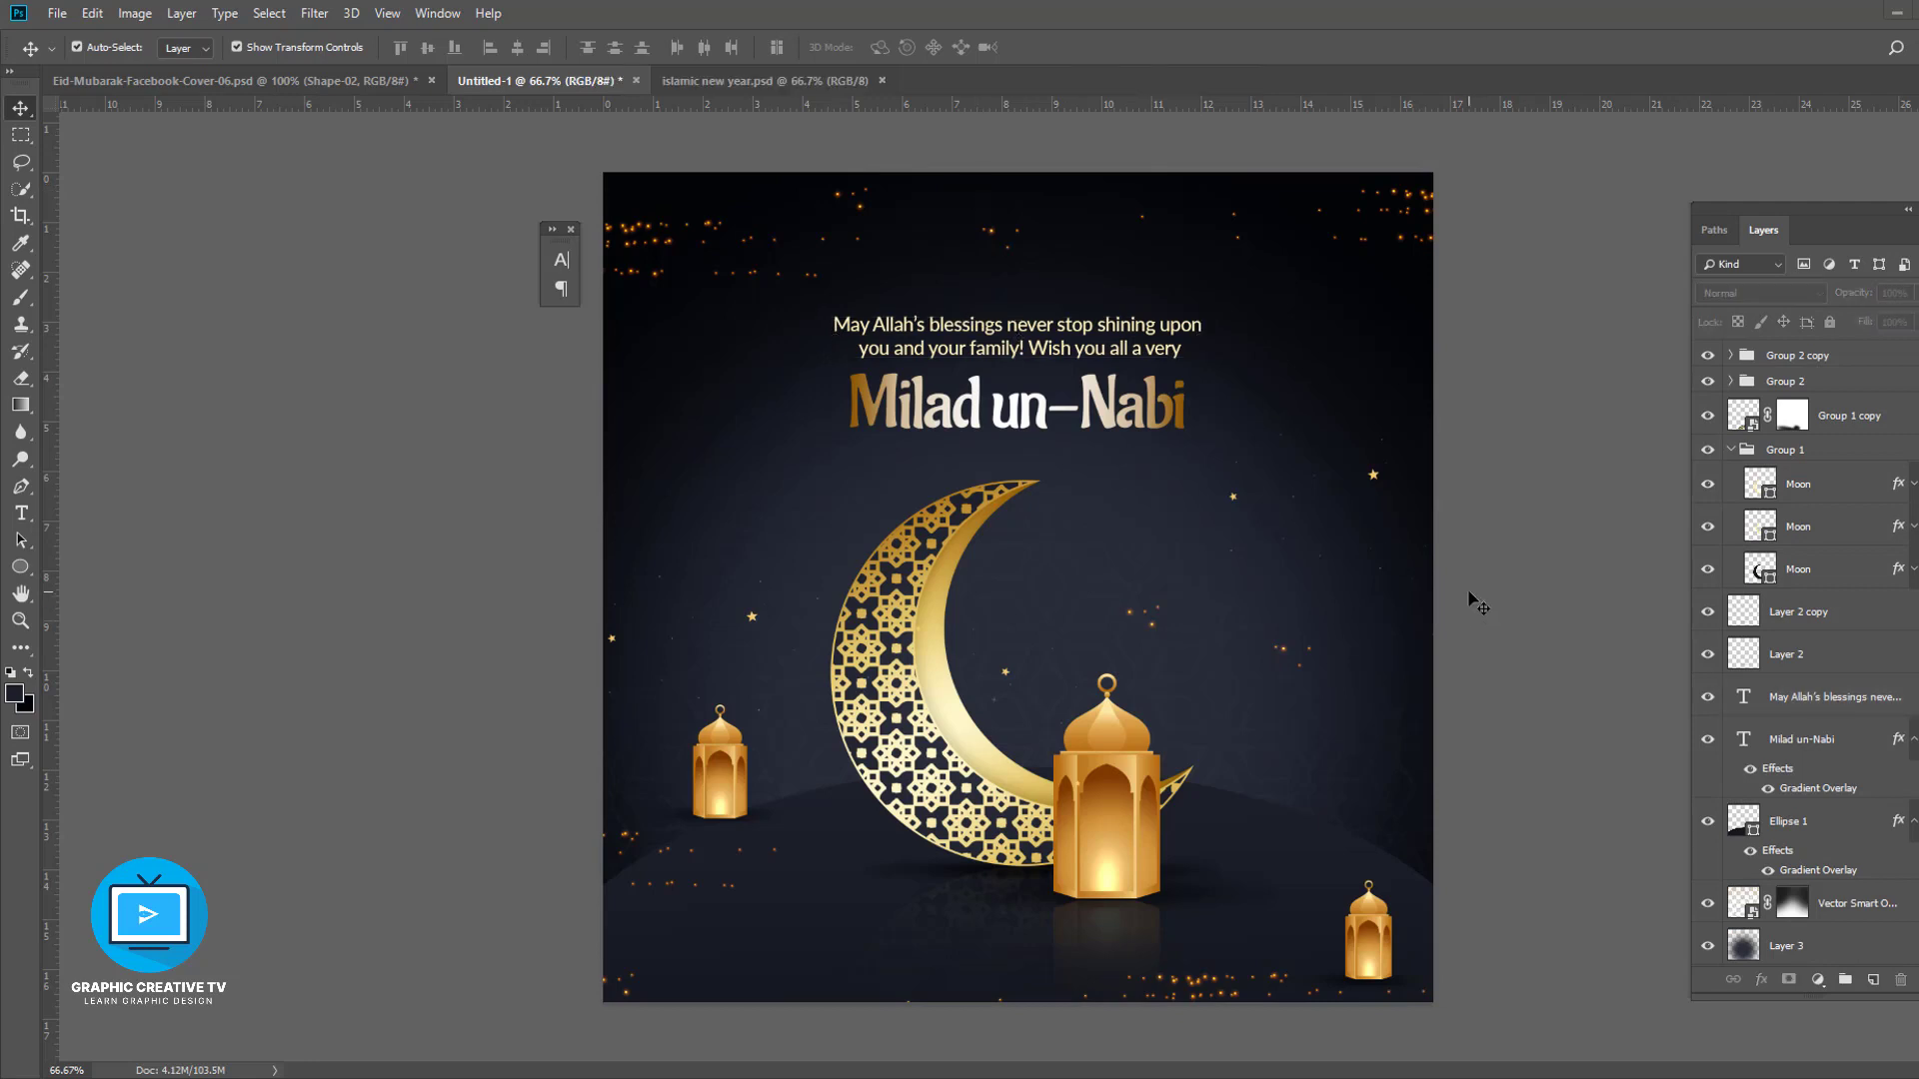
- Add a Drop Shadow effect to the Milad un-Nabi title
click(1279, 893)
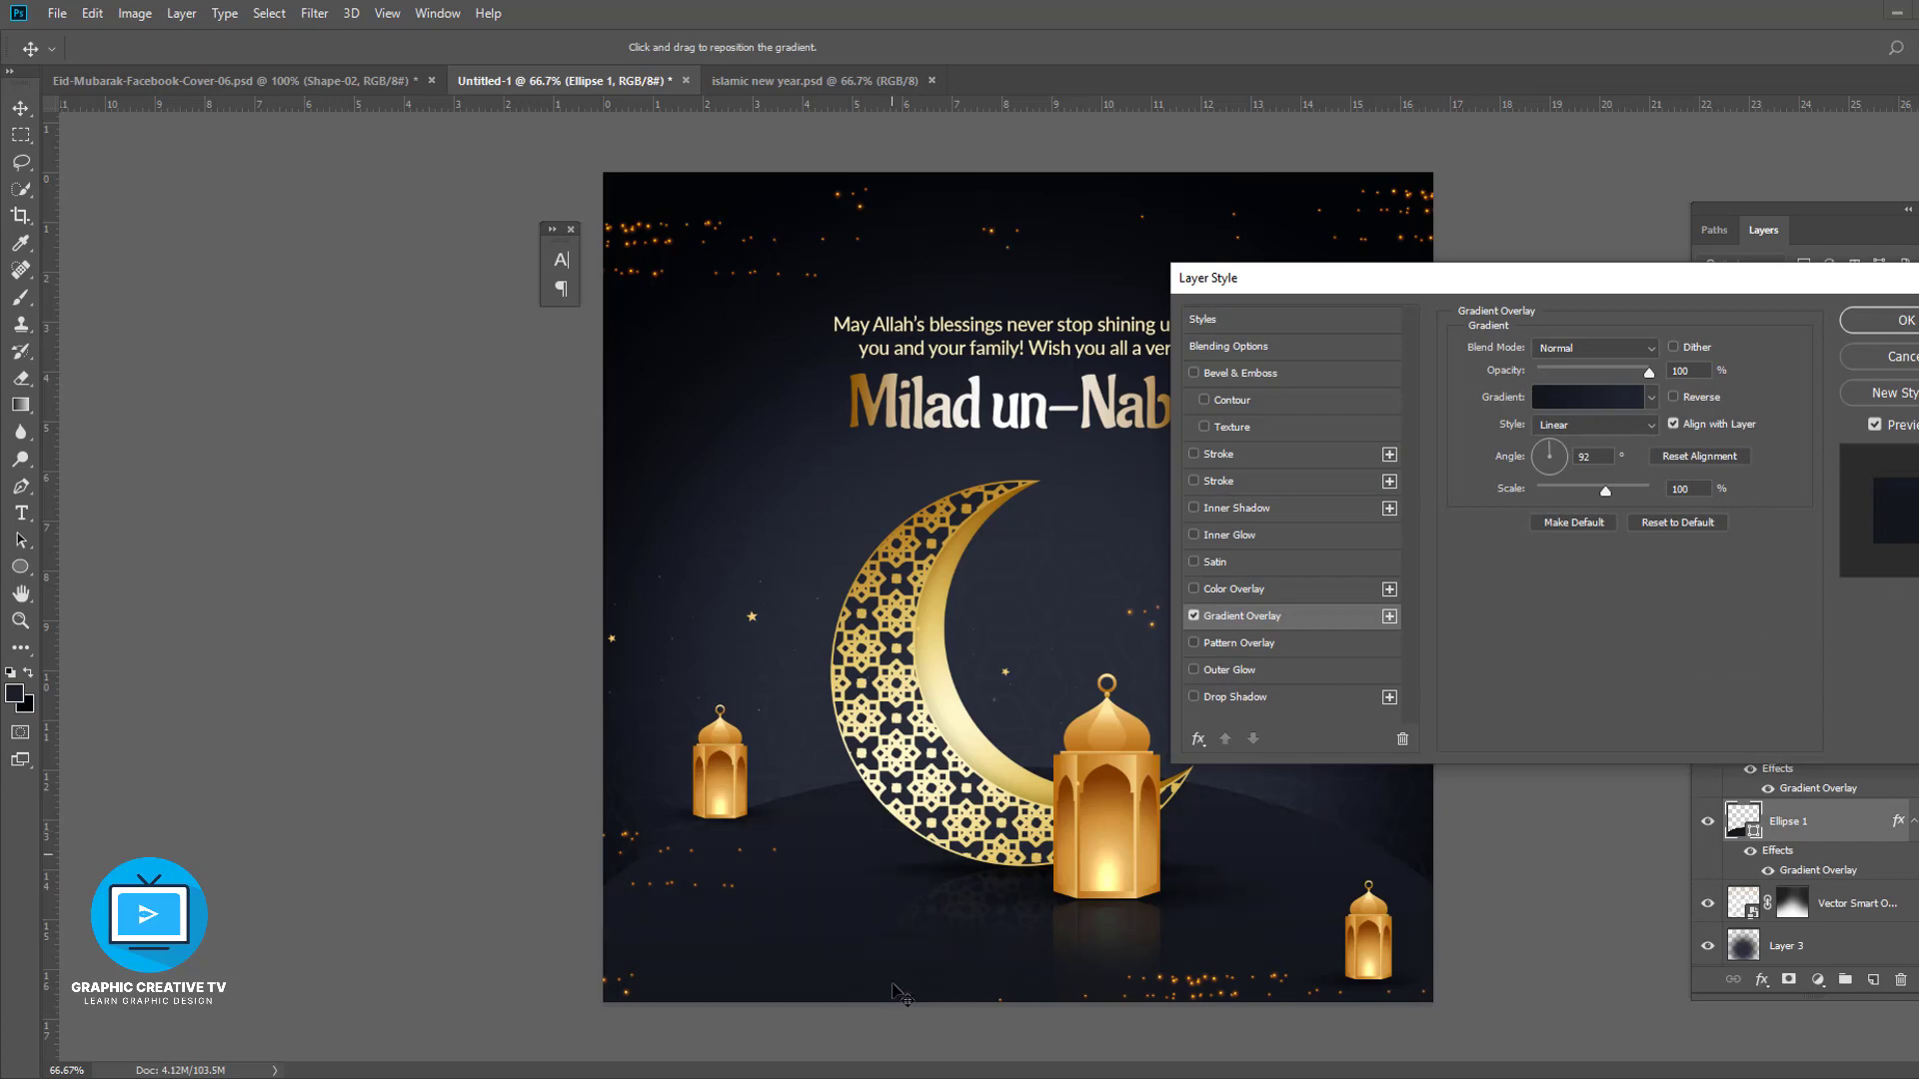
key(Escape)
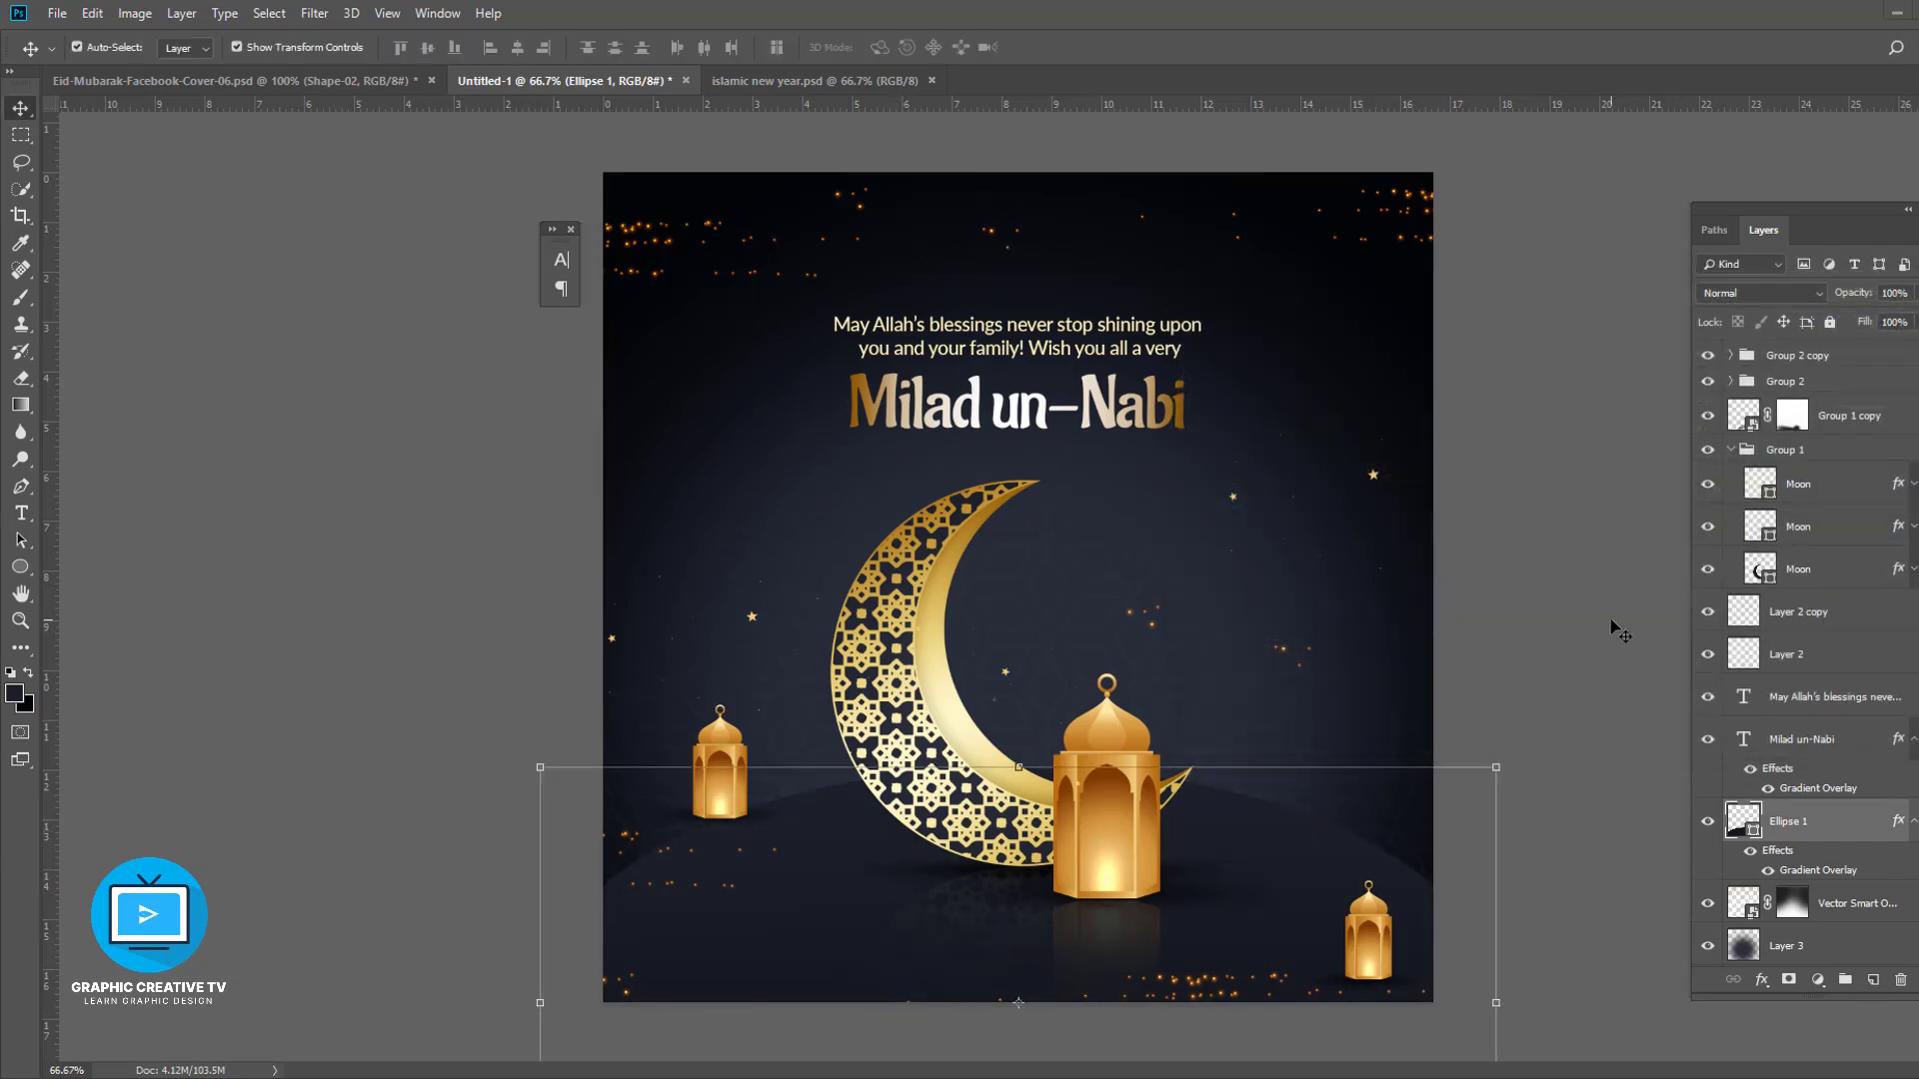
click(1616, 627)
click(1093, 408)
click(1763, 981)
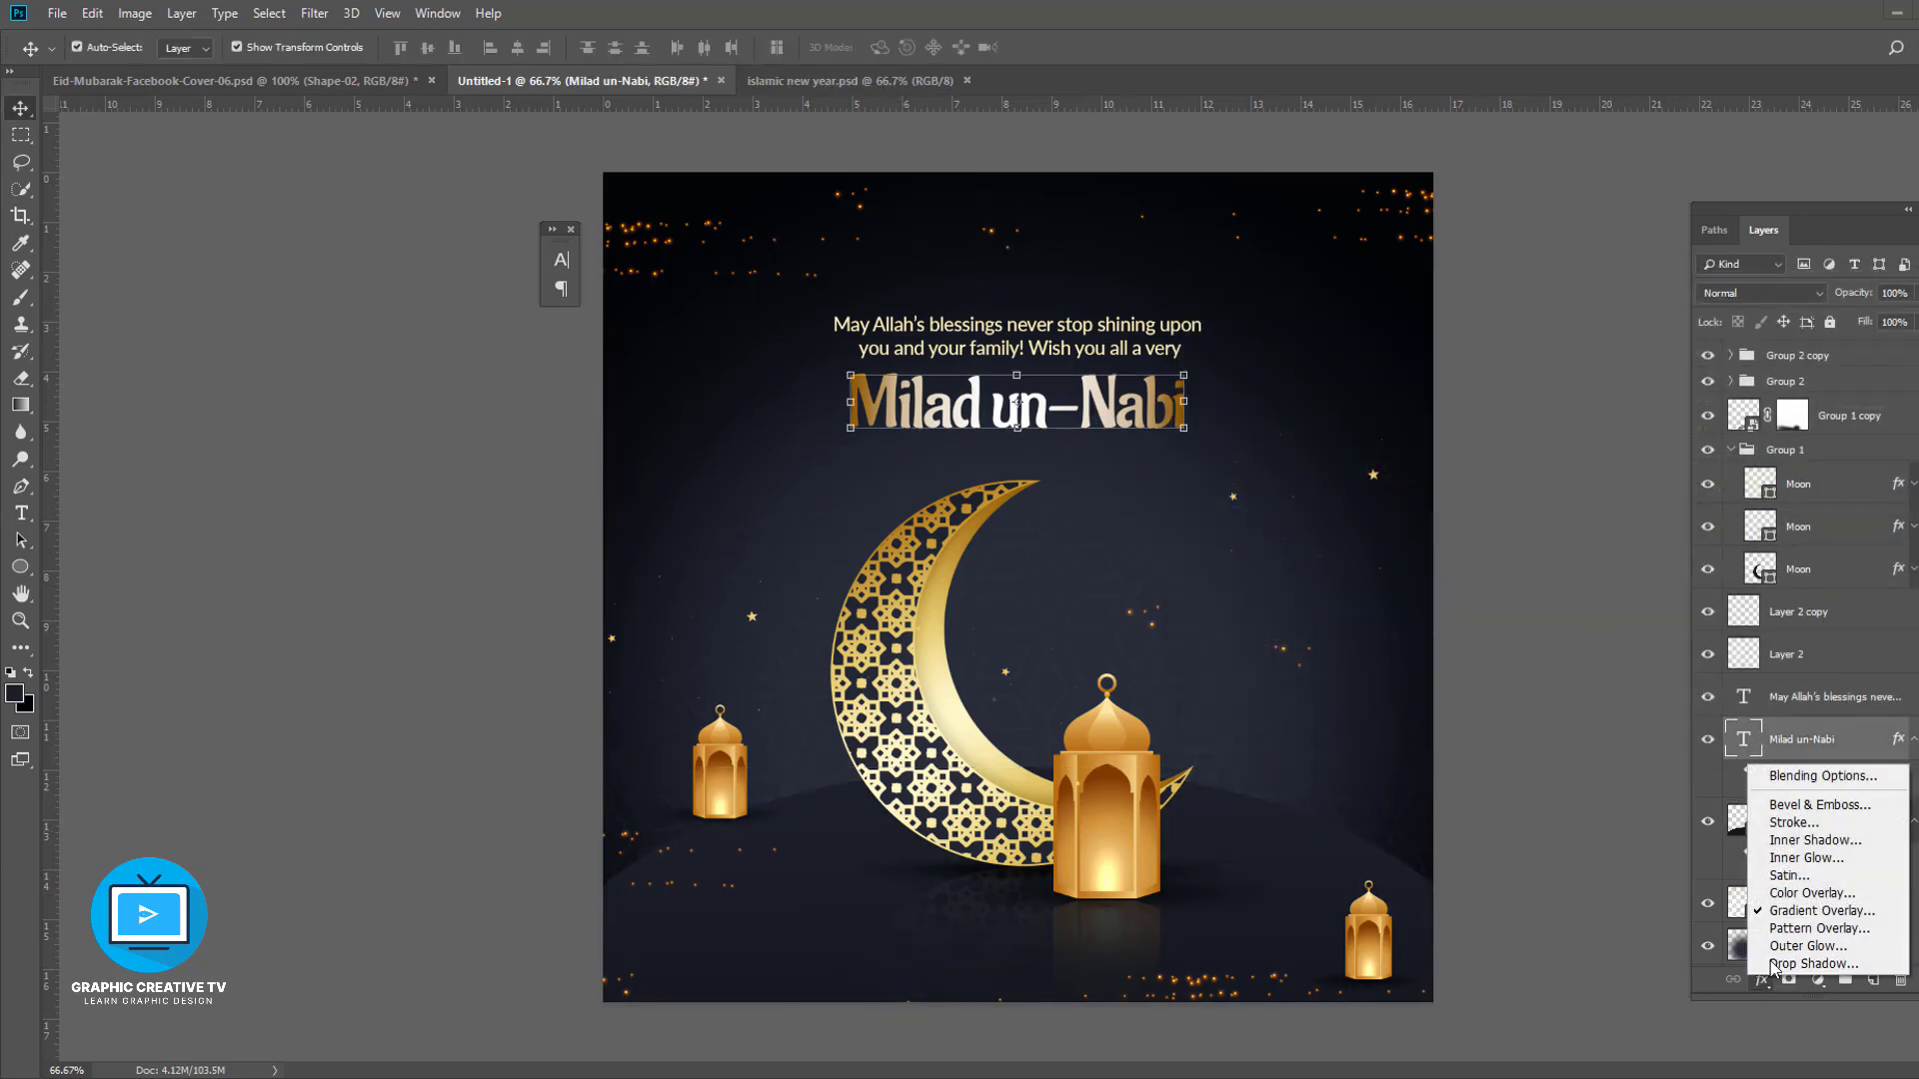
click(1789, 1039)
click(1847, 322)
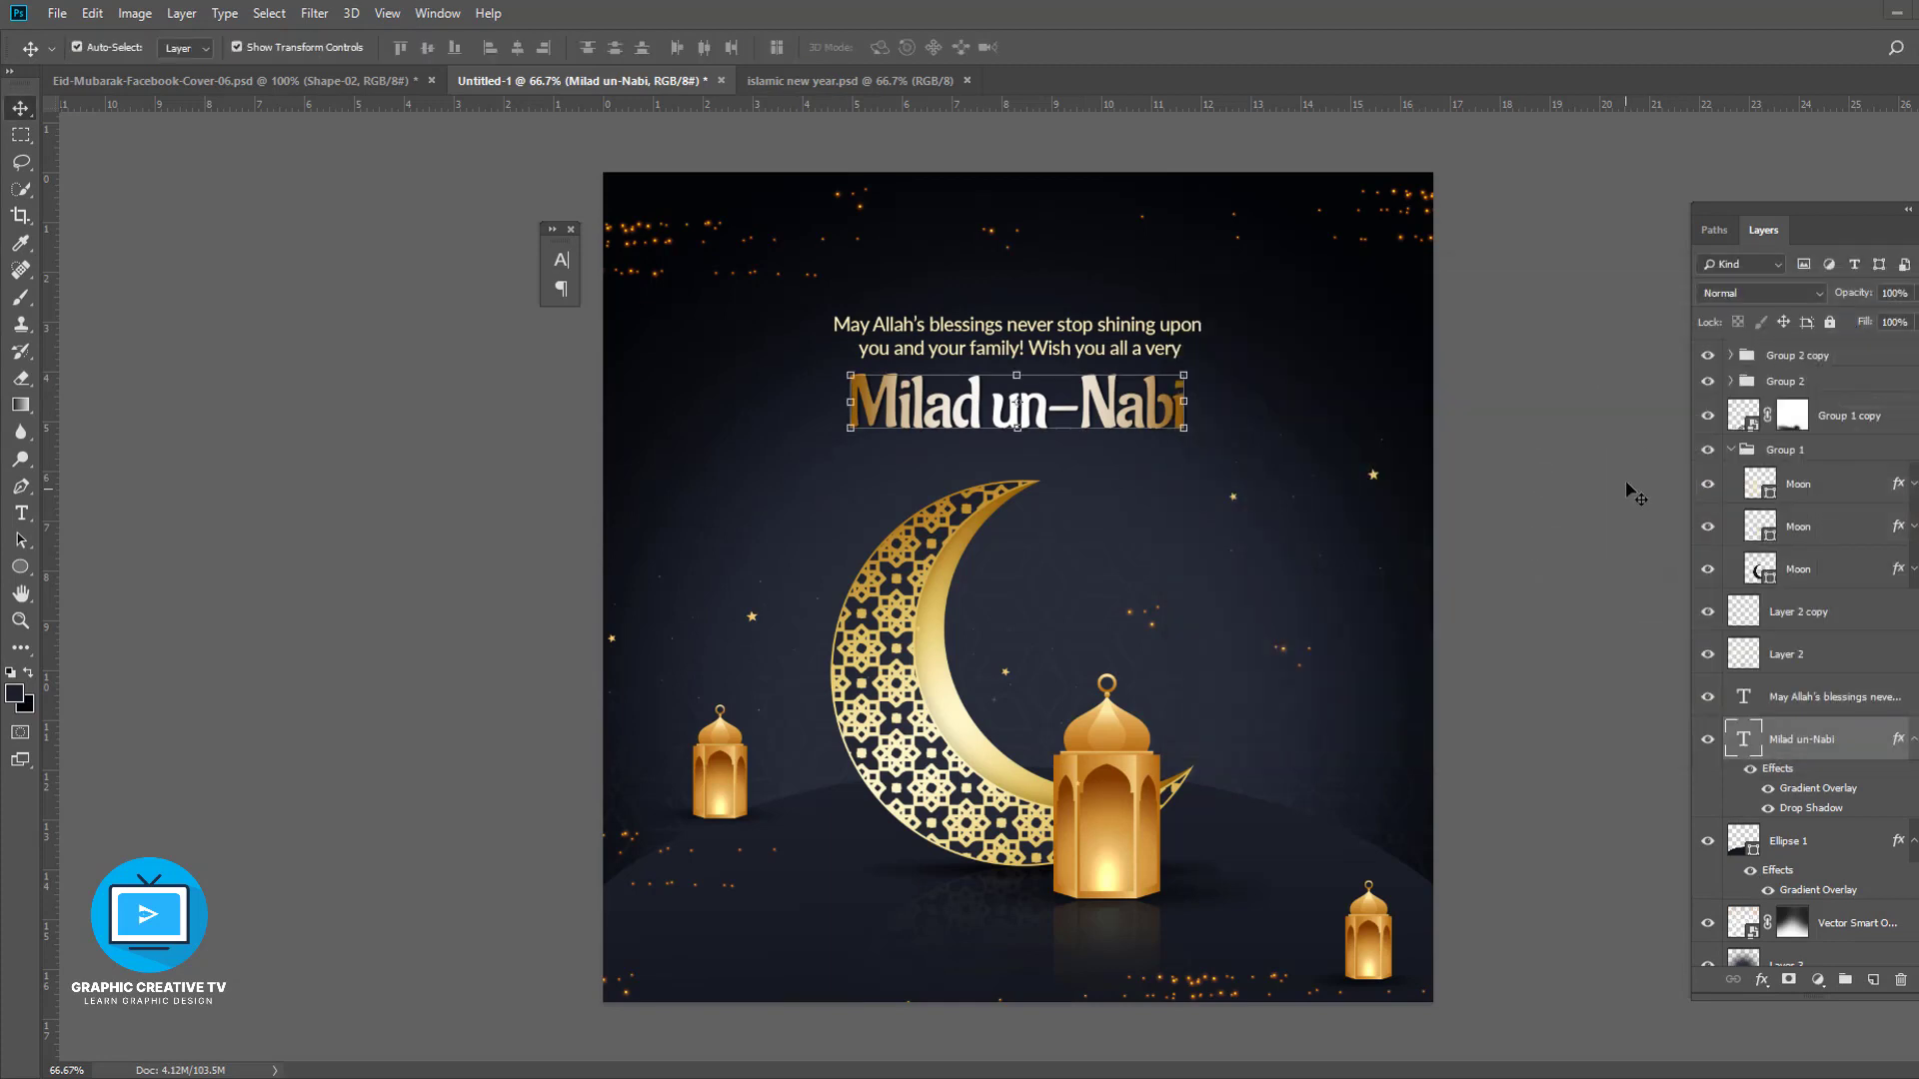
click(1524, 570)
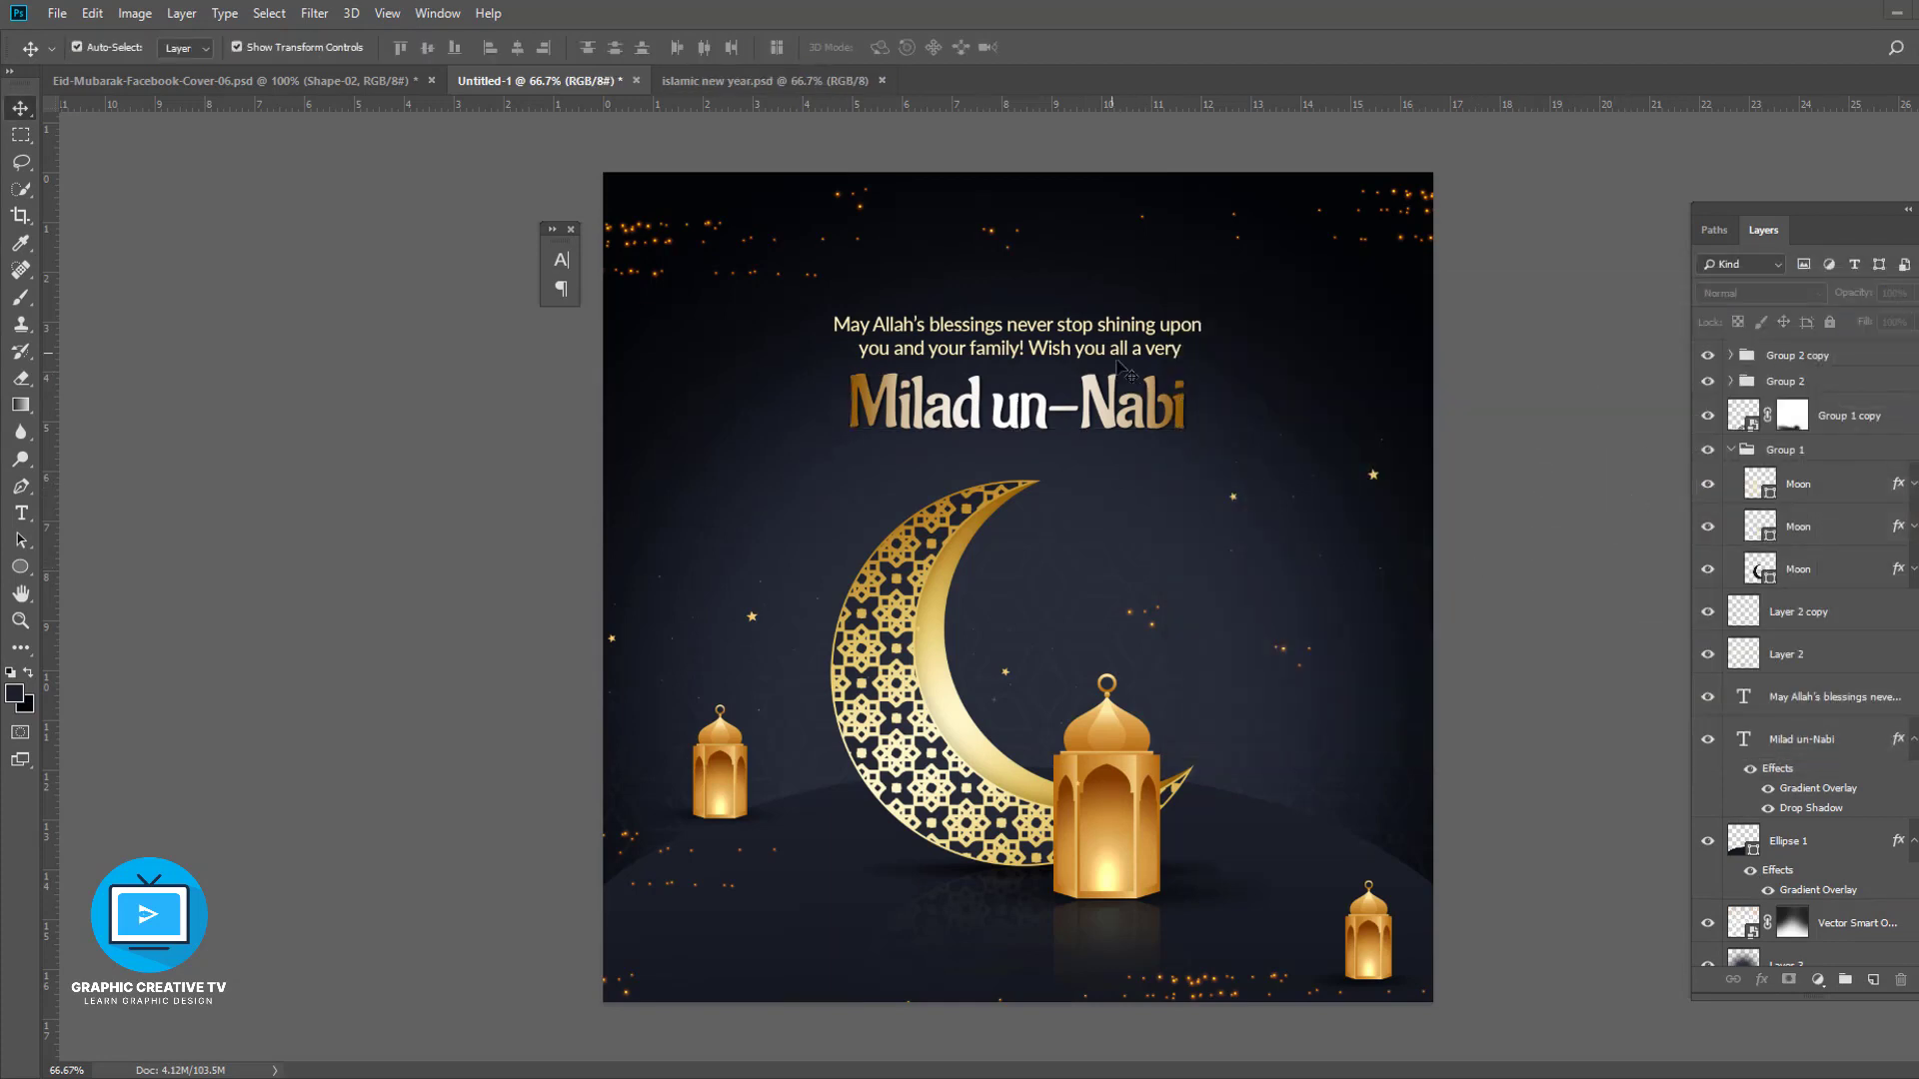
- Add the Graphic Creative TV logo and tagline, moving the GRAPHIC DESIGN | CONCEPT | POSTER line to the bottom centre
click(1016, 336)
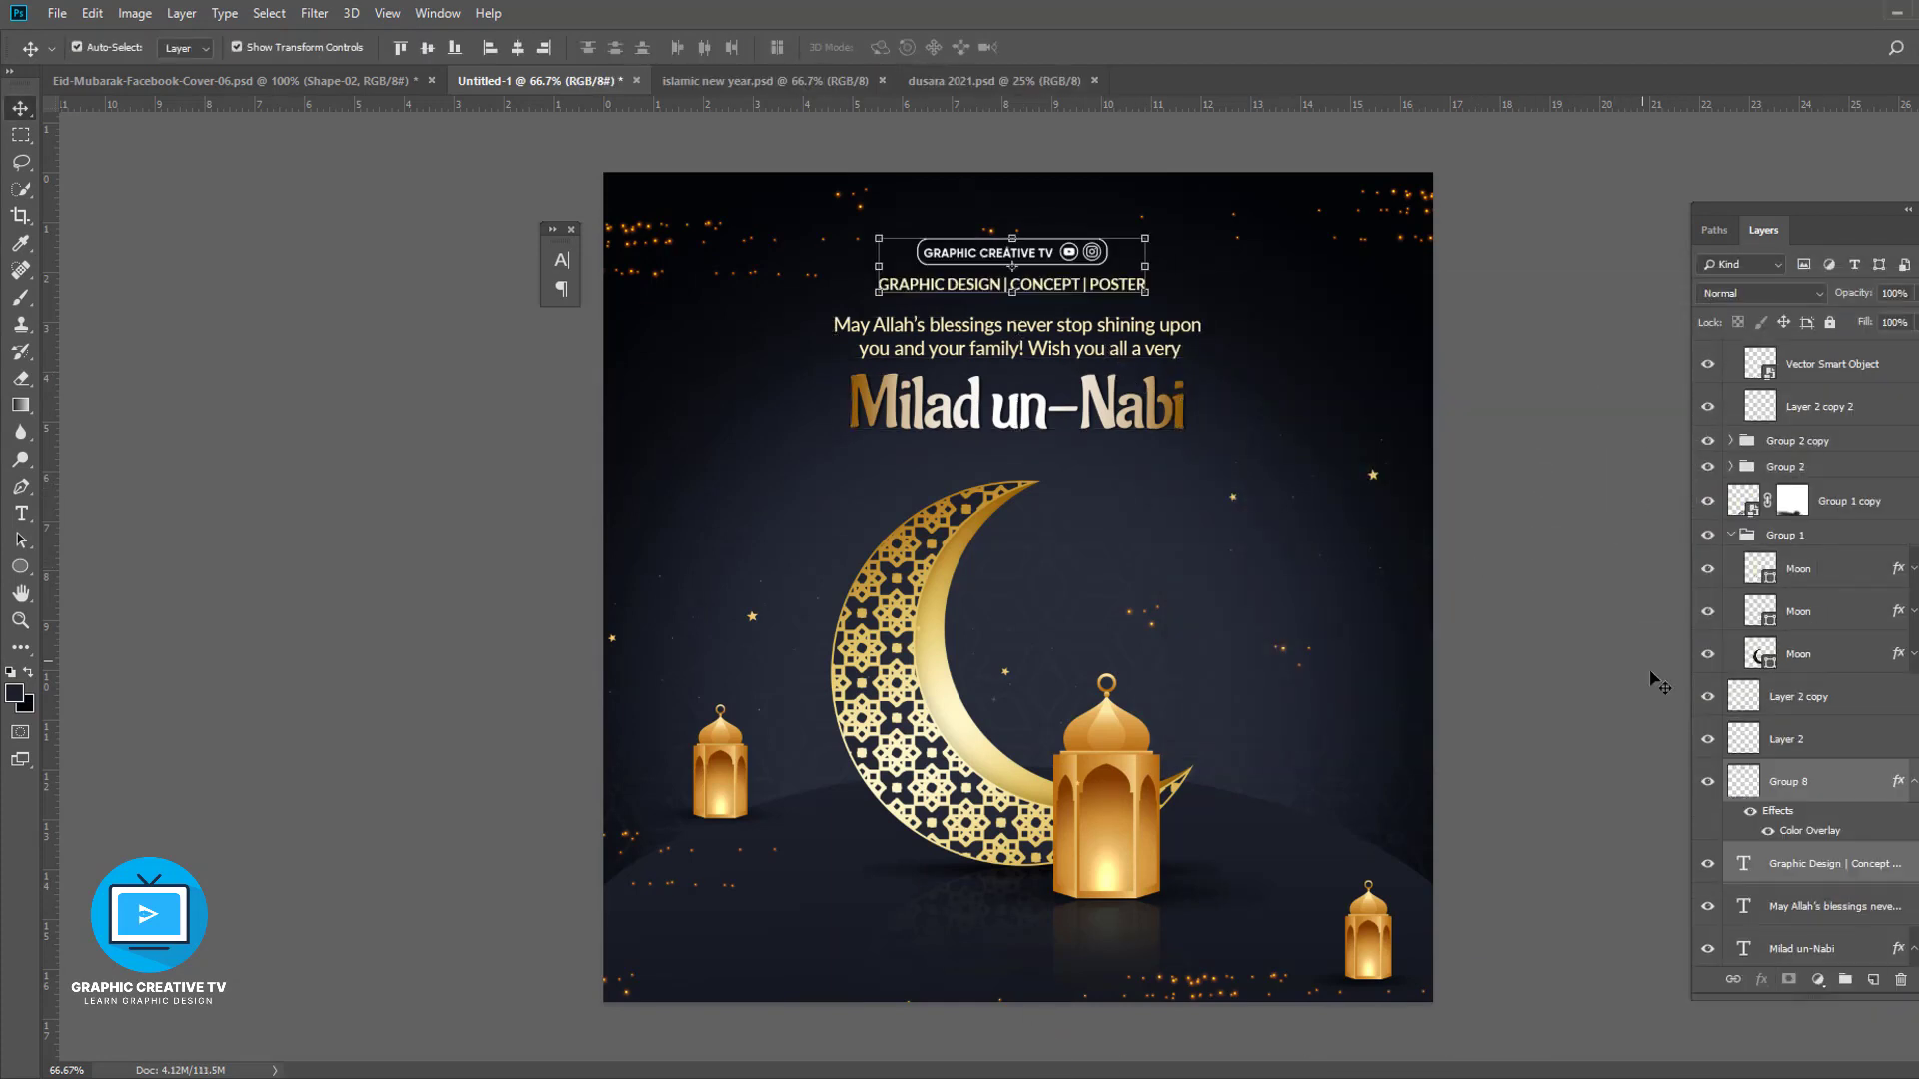
click(1652, 680)
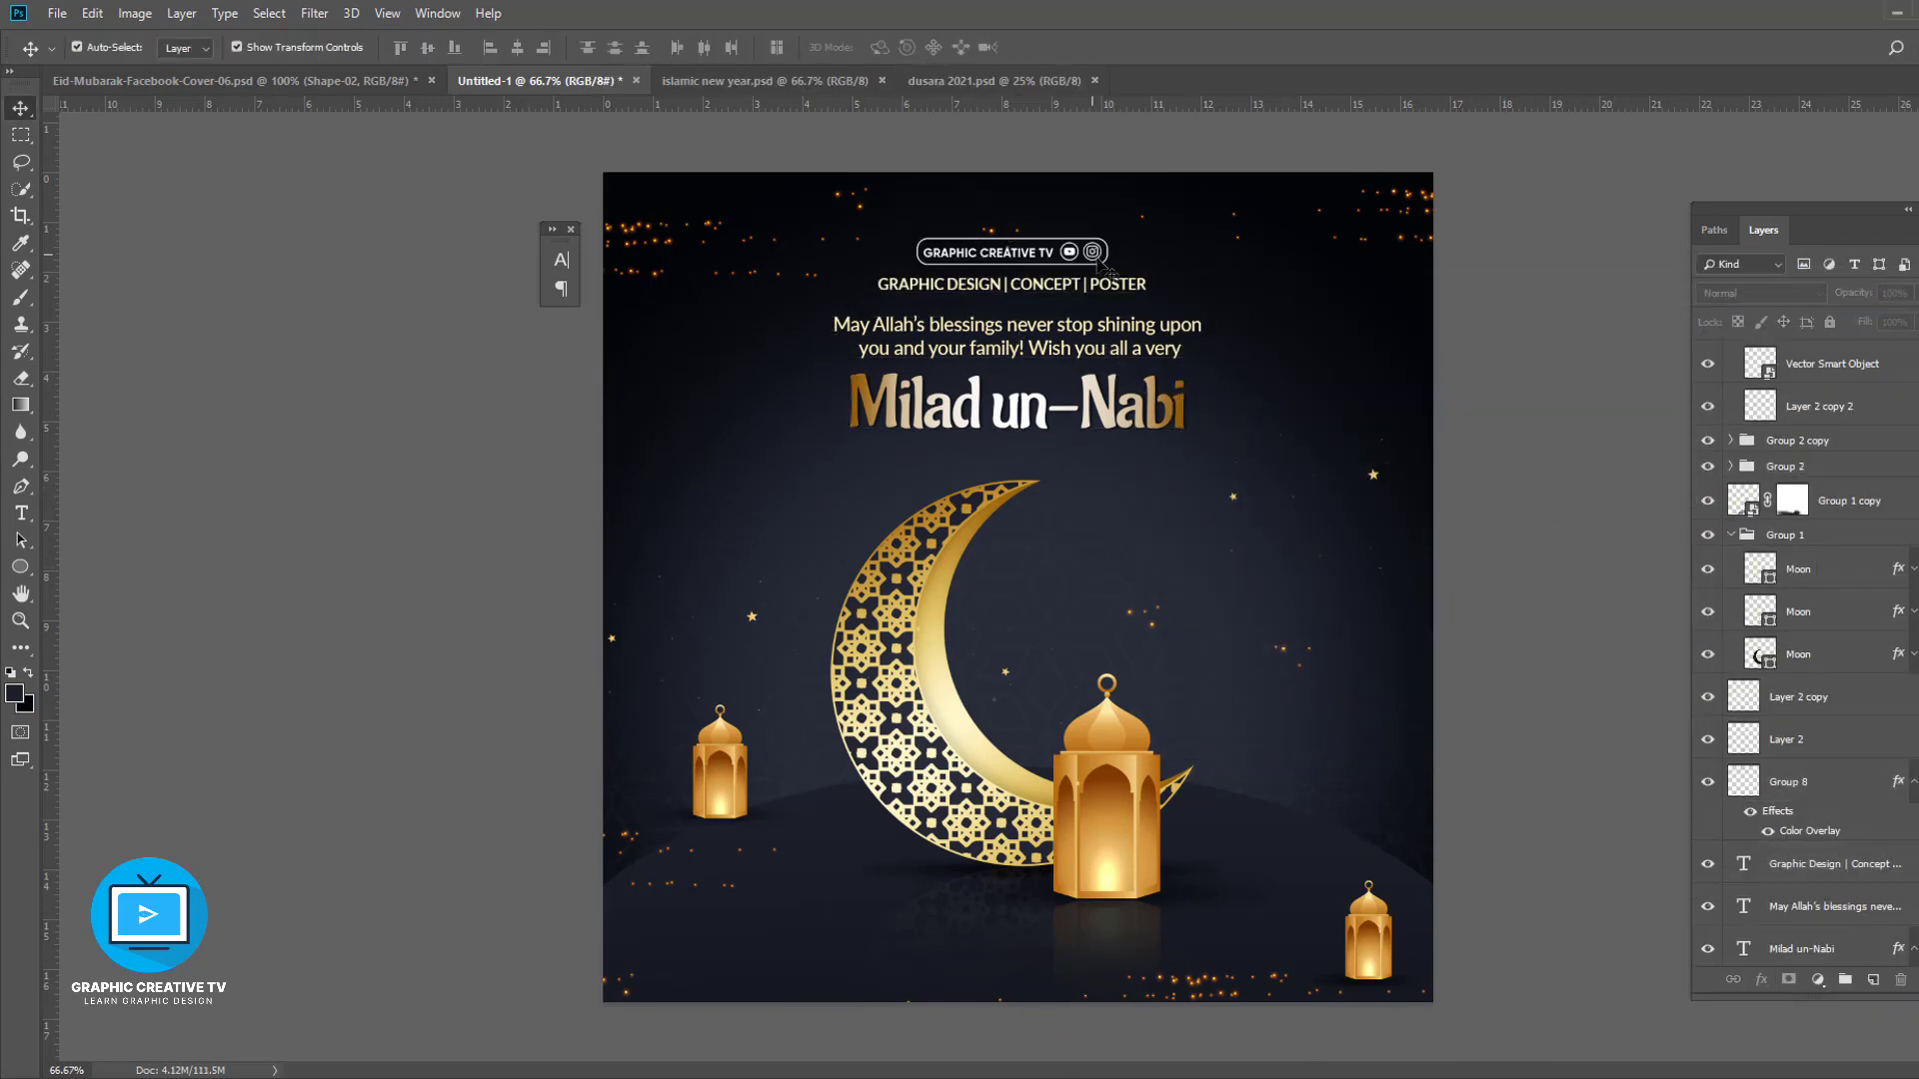
drag(1066, 292, 1063, 950)
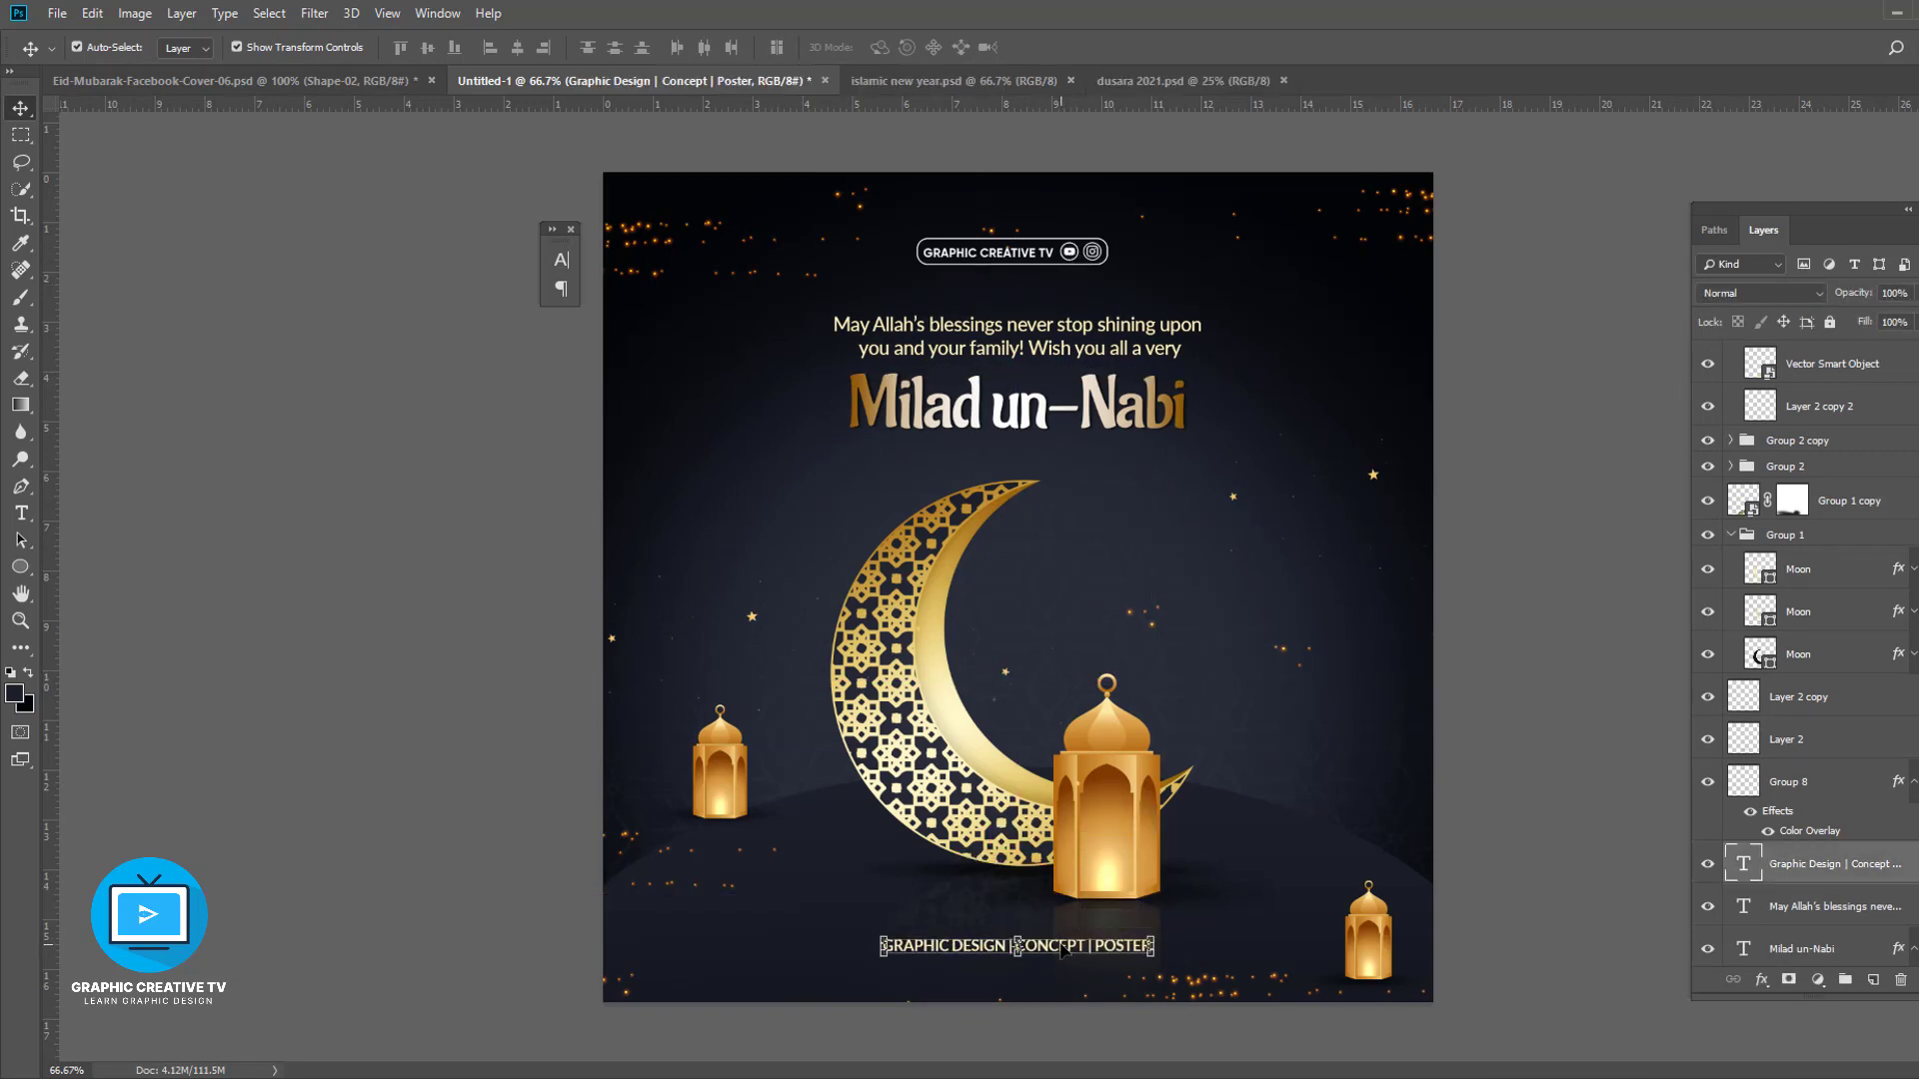
click(516, 48)
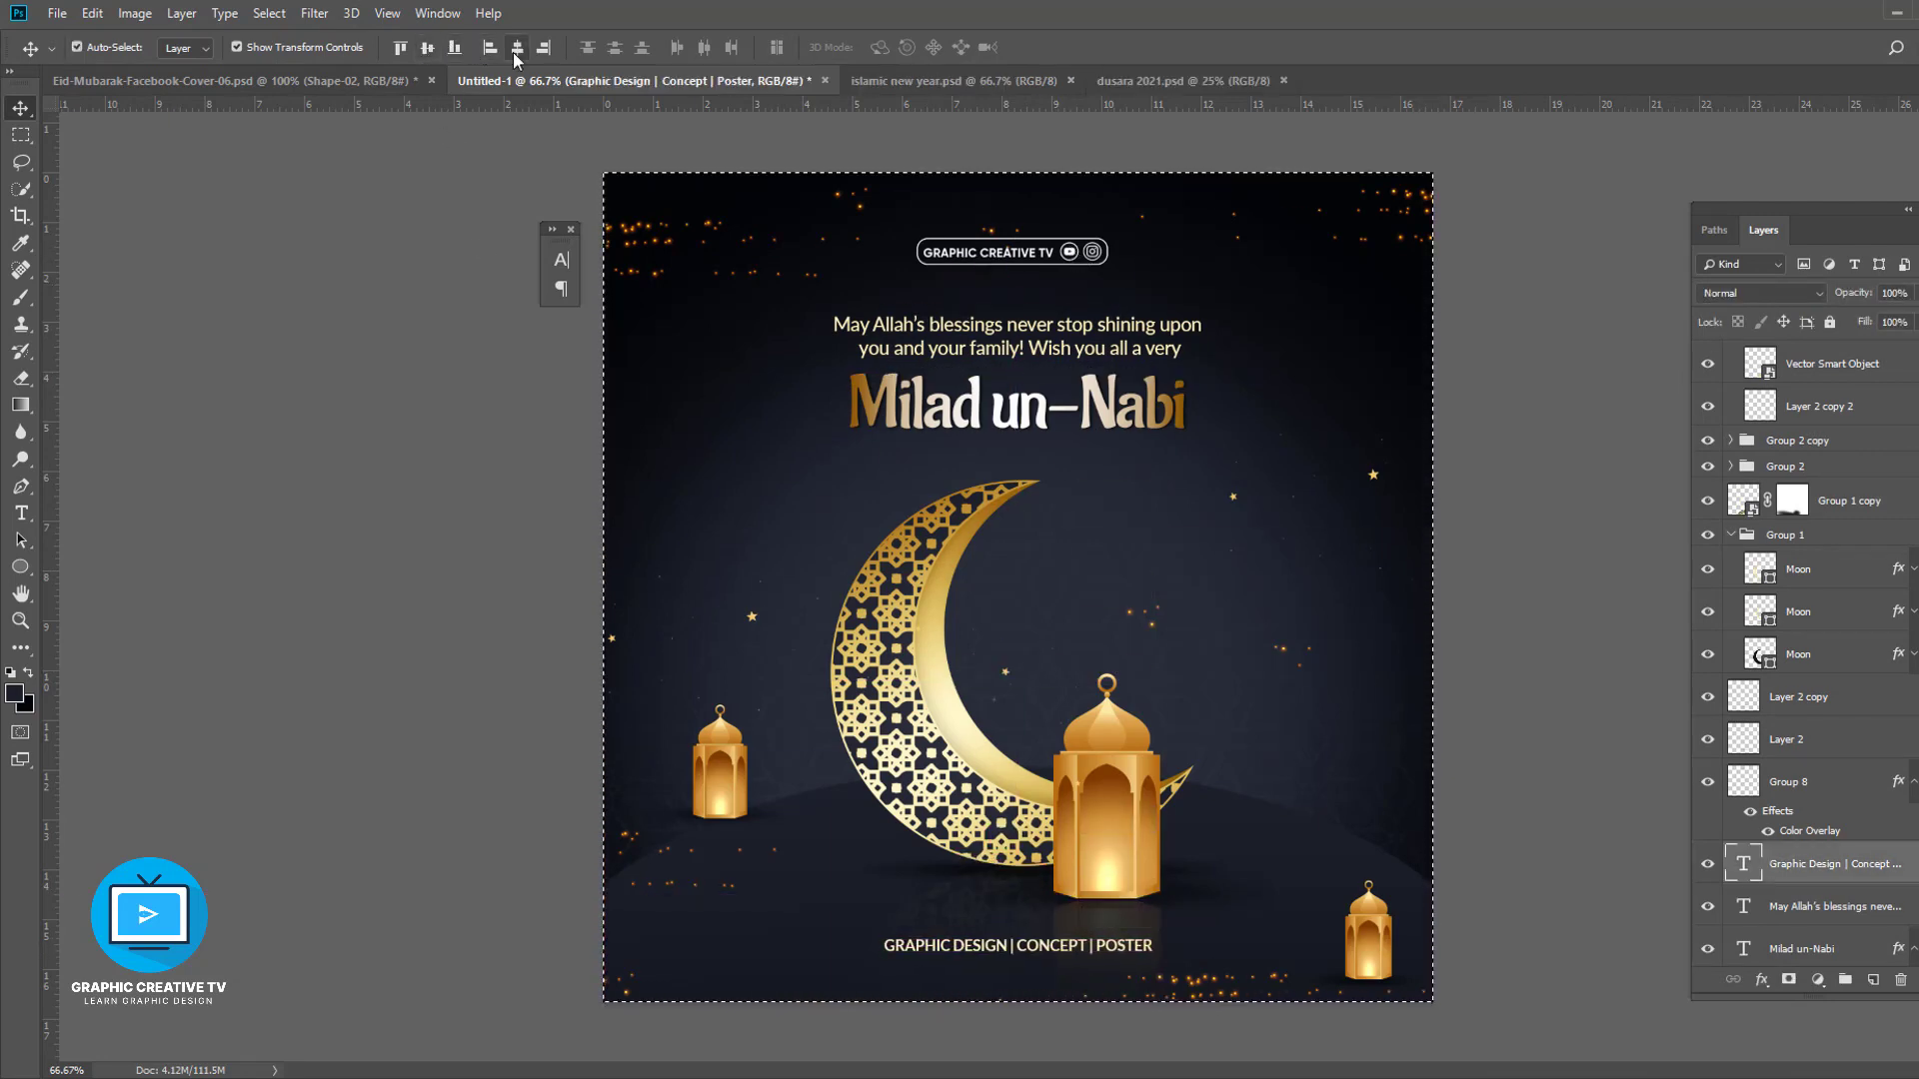
- Enlarge the channel logo badge, then centre it horizontally with the greeting and title on the canvas
key(ctrl+d)
click(1054, 430)
click(1069, 250)
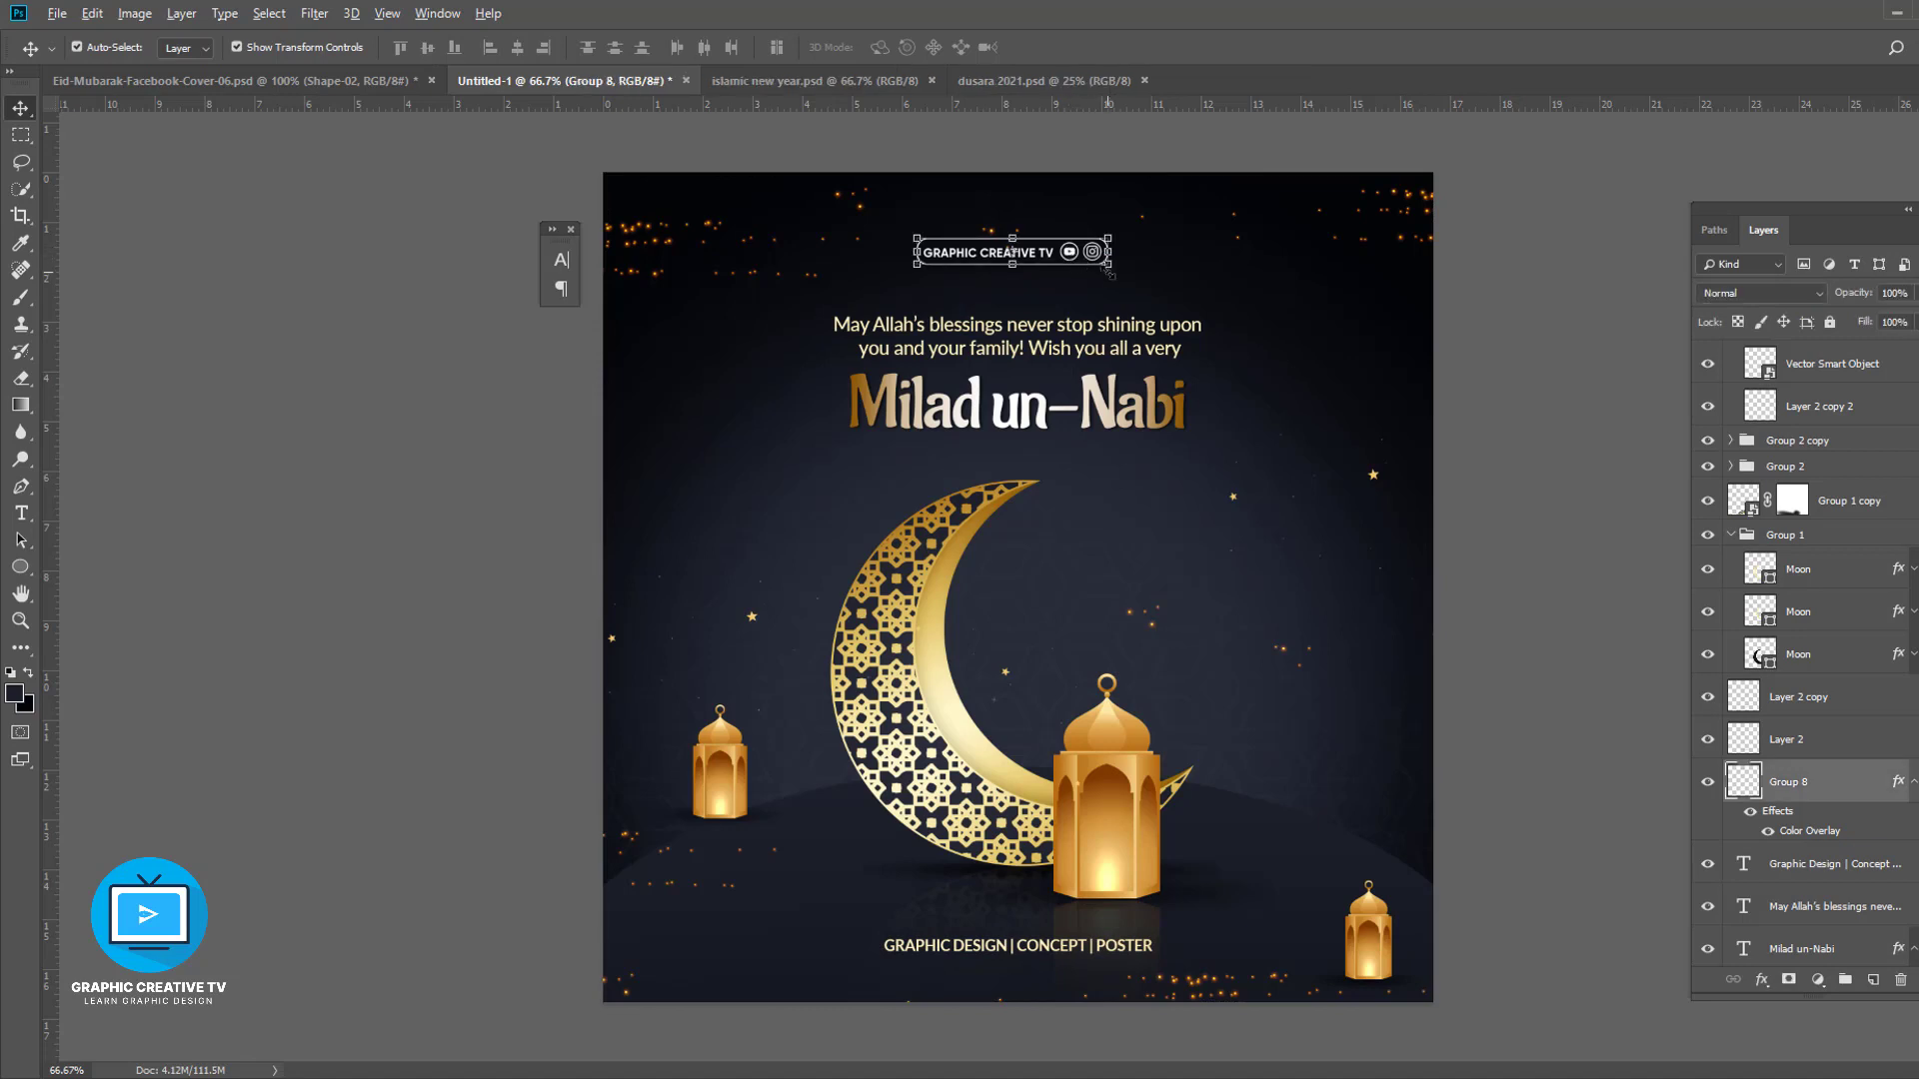
drag(1108, 266, 1146, 288)
key(Return)
key(Return)
shift+click(1092, 337)
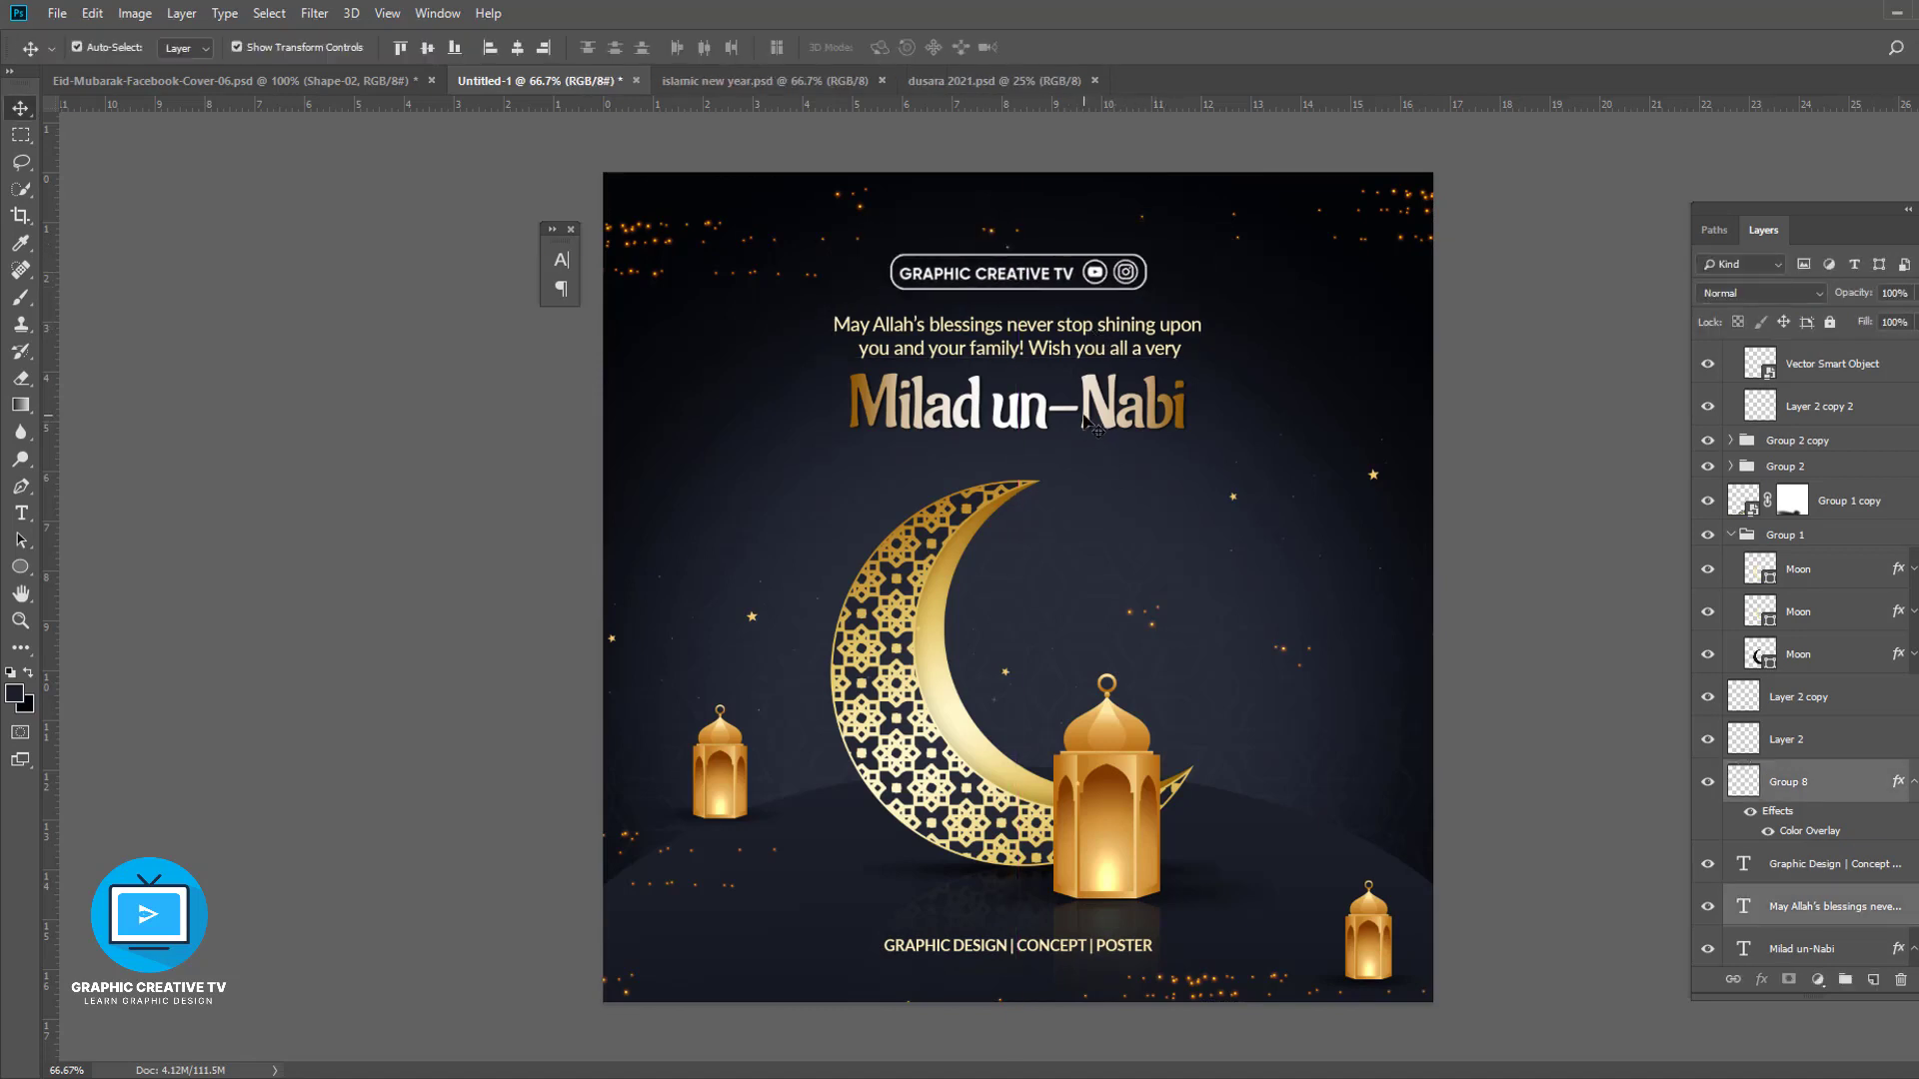
shift+click(1095, 424)
key(ctrl+a)
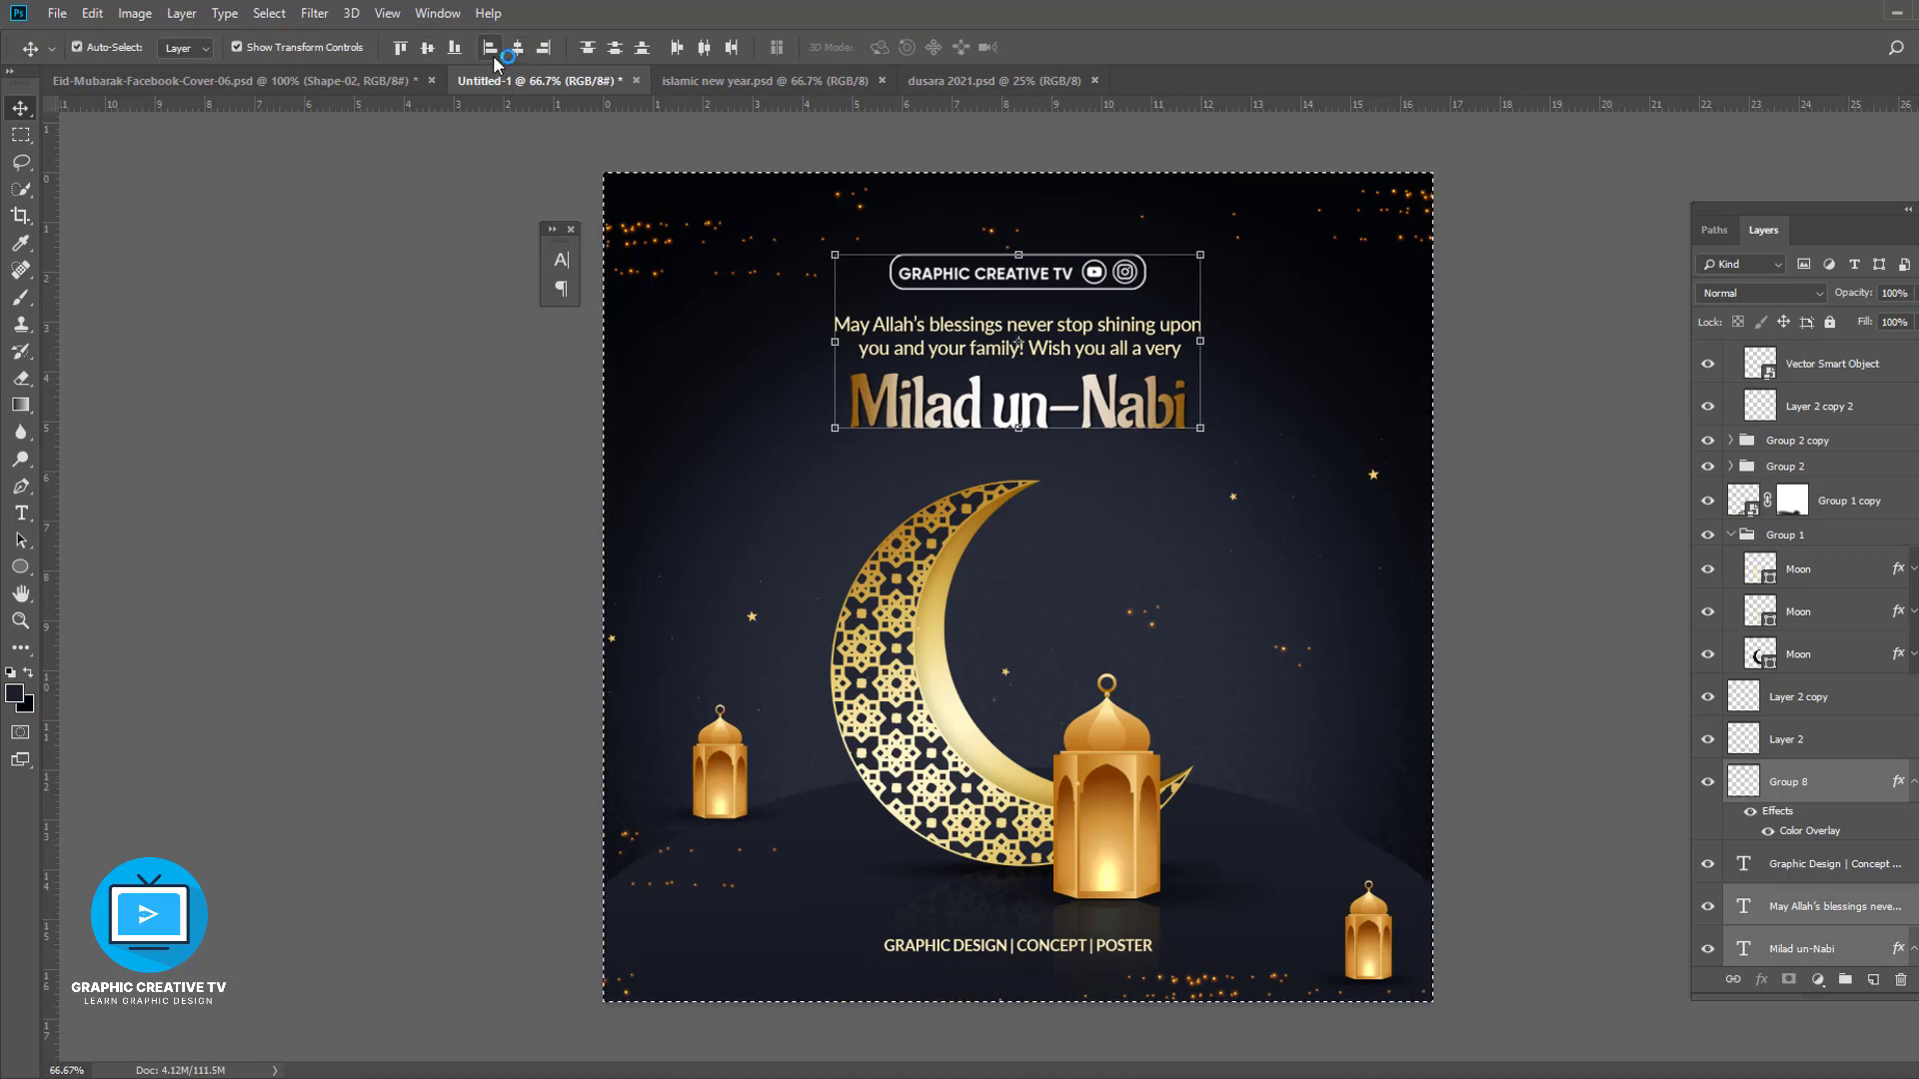
key(ctrl+d)
- Try placing the channel logo in the top-right corner and the tagline at the bottom-left
ctrl+click(992, 280)
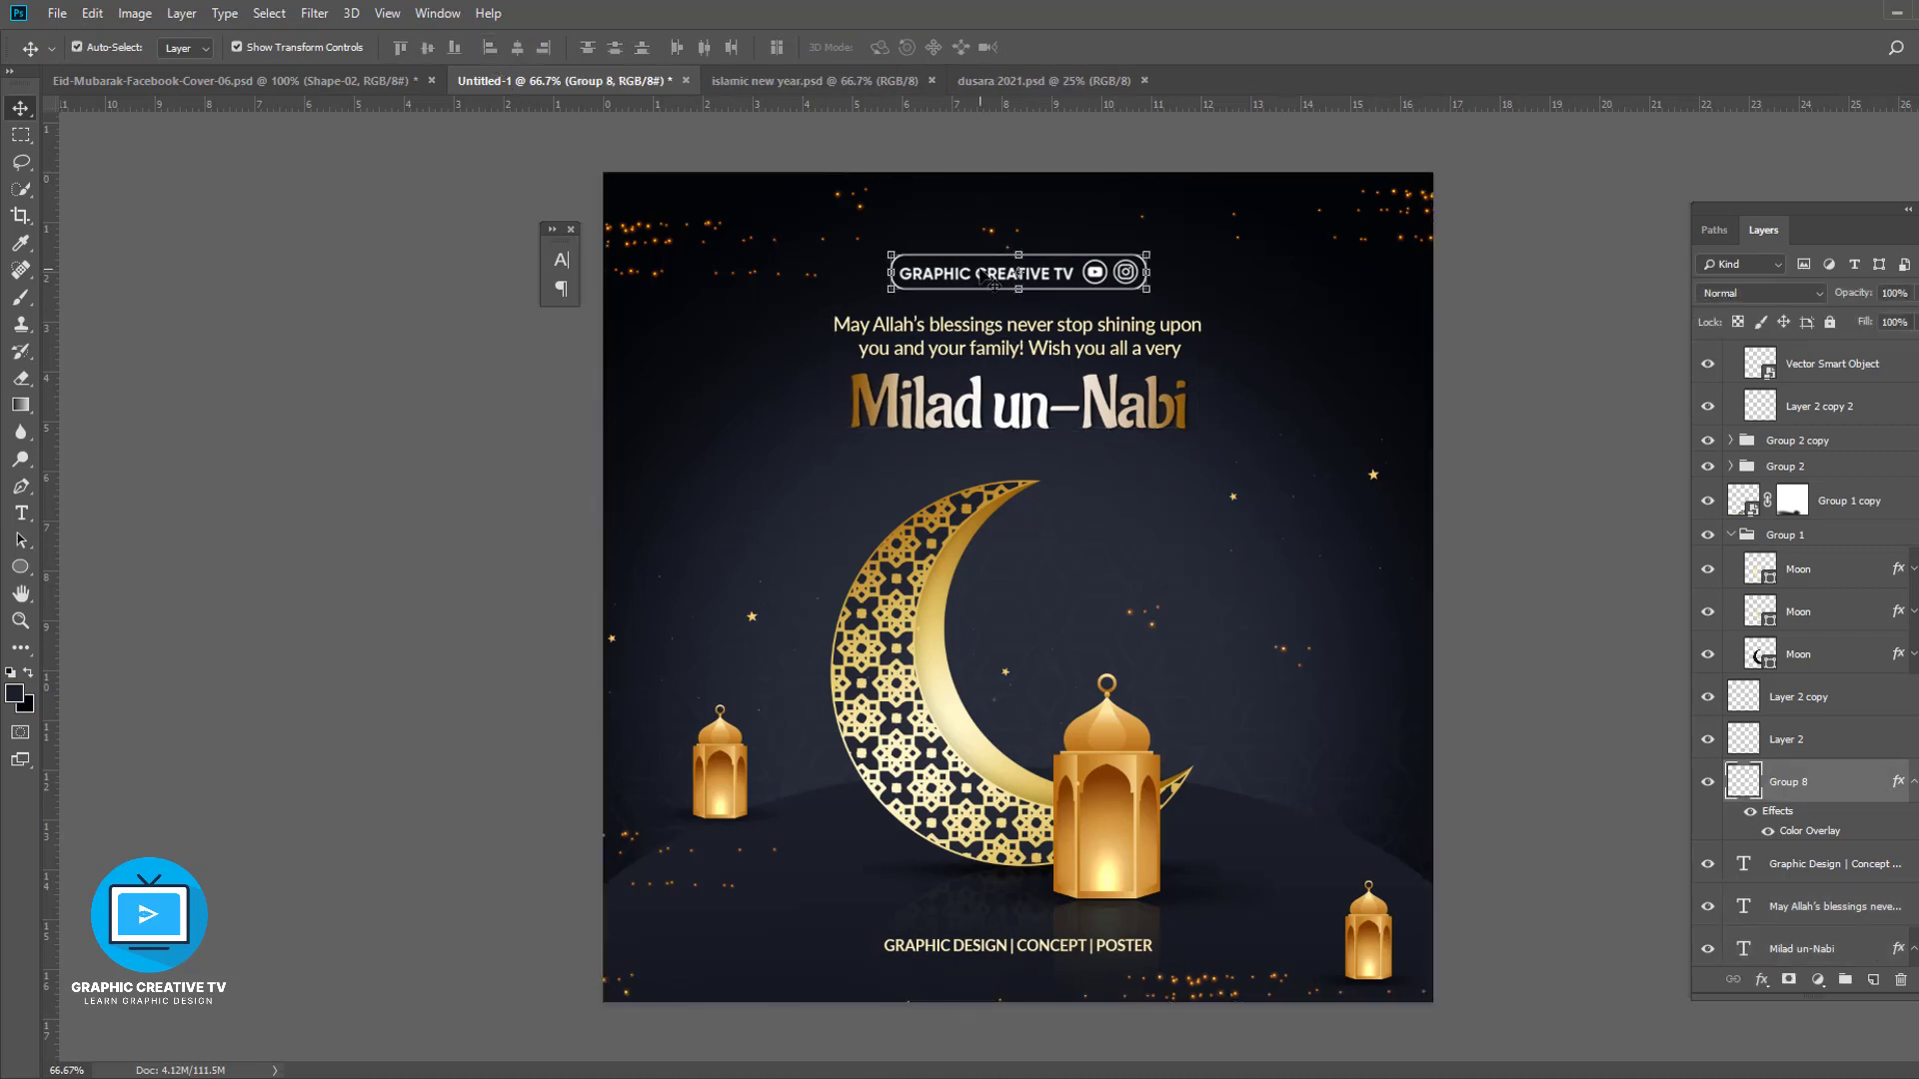
drag(992, 279, 1251, 241)
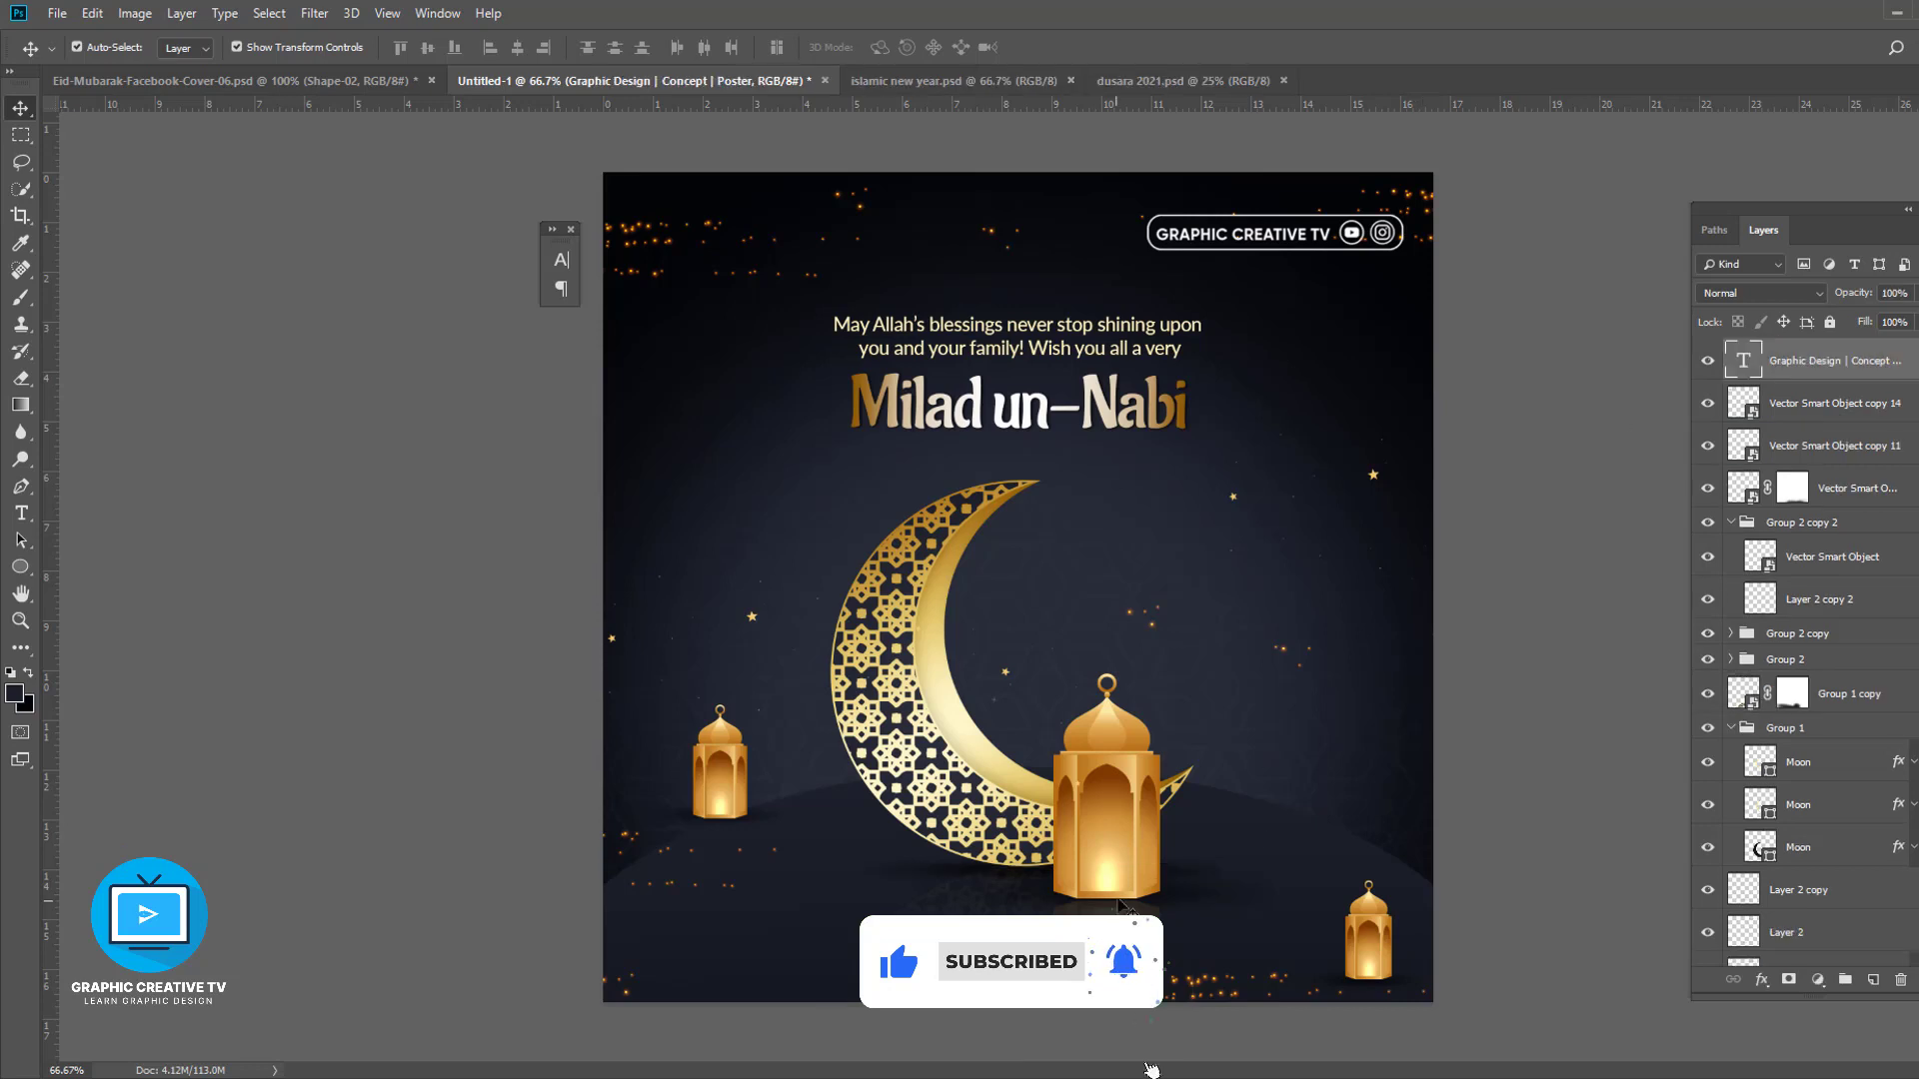
drag(1076, 947, 825, 977)
- Shrink the channel logo to about 87.6 % and return it to the top centre above the greeting
click(1335, 245)
drag(1148, 251, 1179, 256)
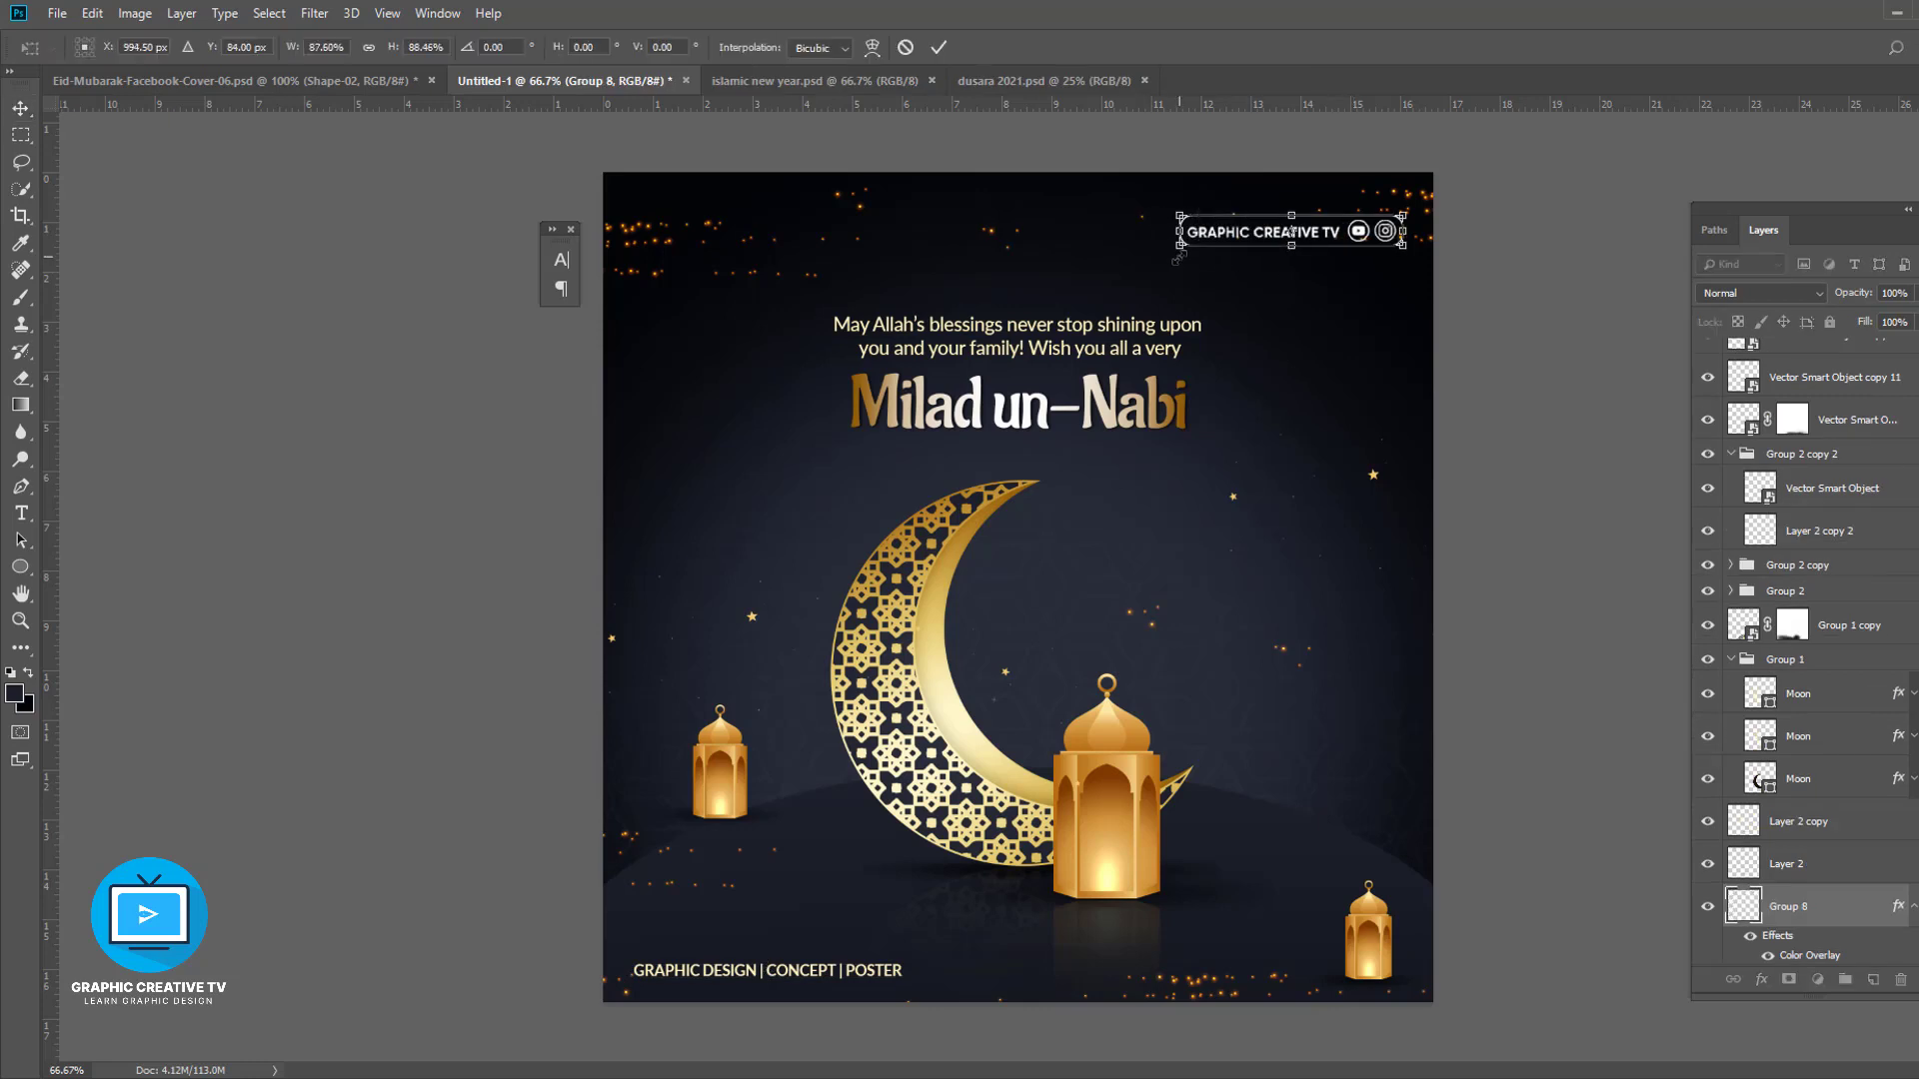
key(Return)
drag(1427, 194, 1412, 459)
key(Escape)
drag(1364, 236, 1102, 372)
key(ctrl+d)
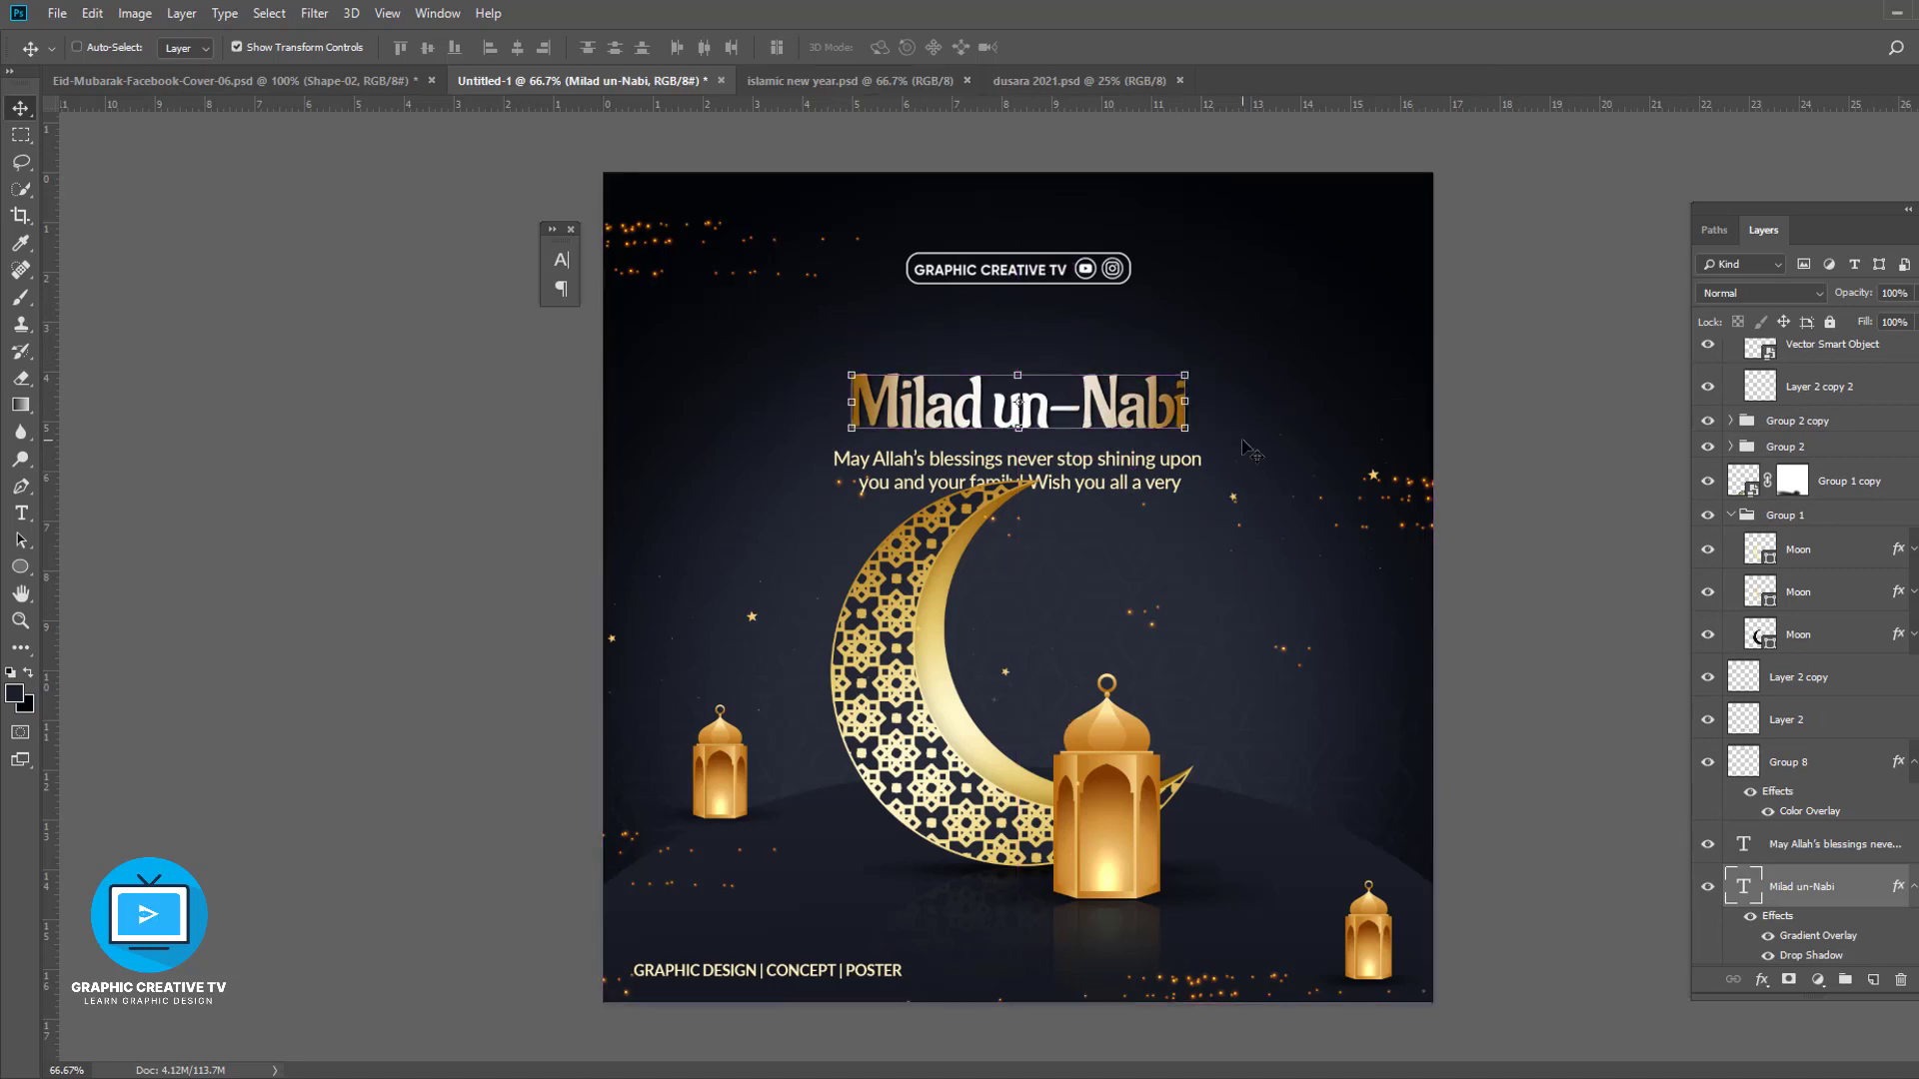
key(ctrl+z)
key(ctrl+z)
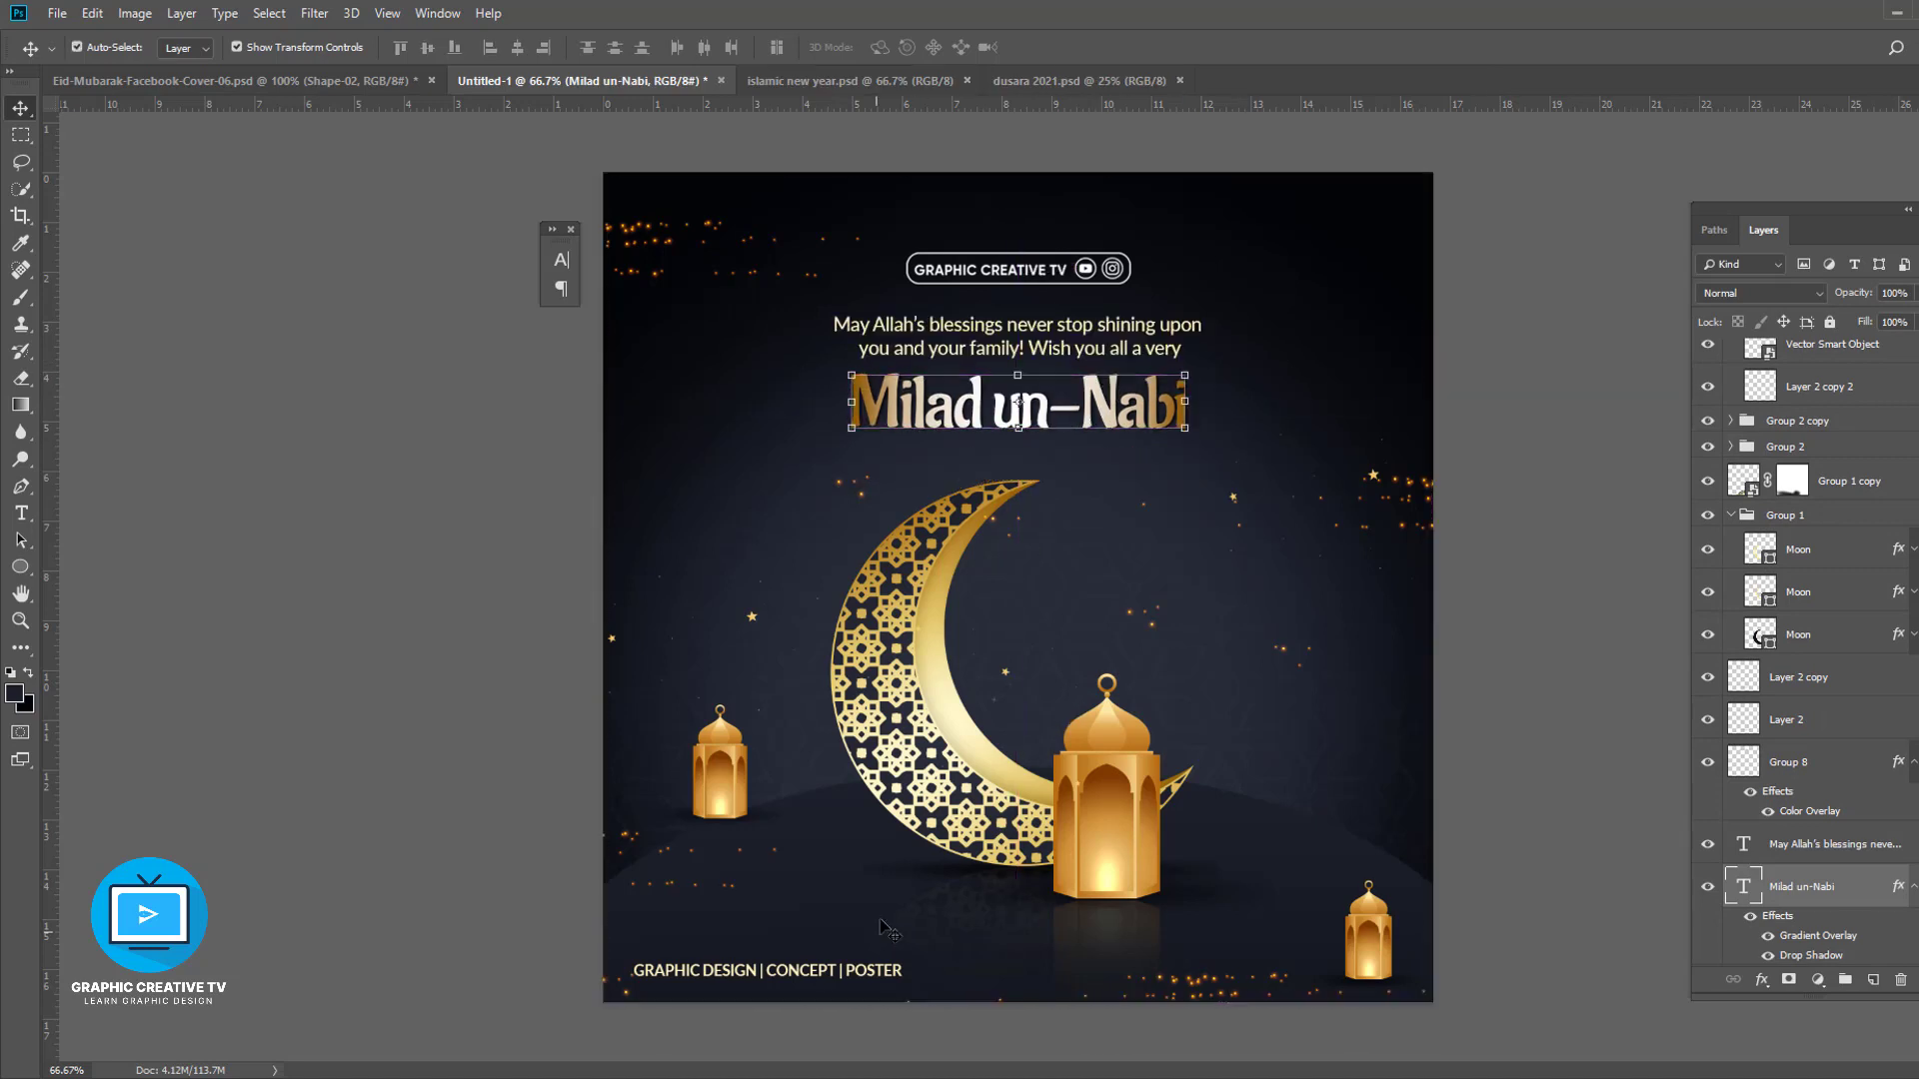
- Centre the GRAPHIC DESIGN | CONCEPT | POSTER line horizontally and nudge it up slightly
drag(879, 972, 1169, 961)
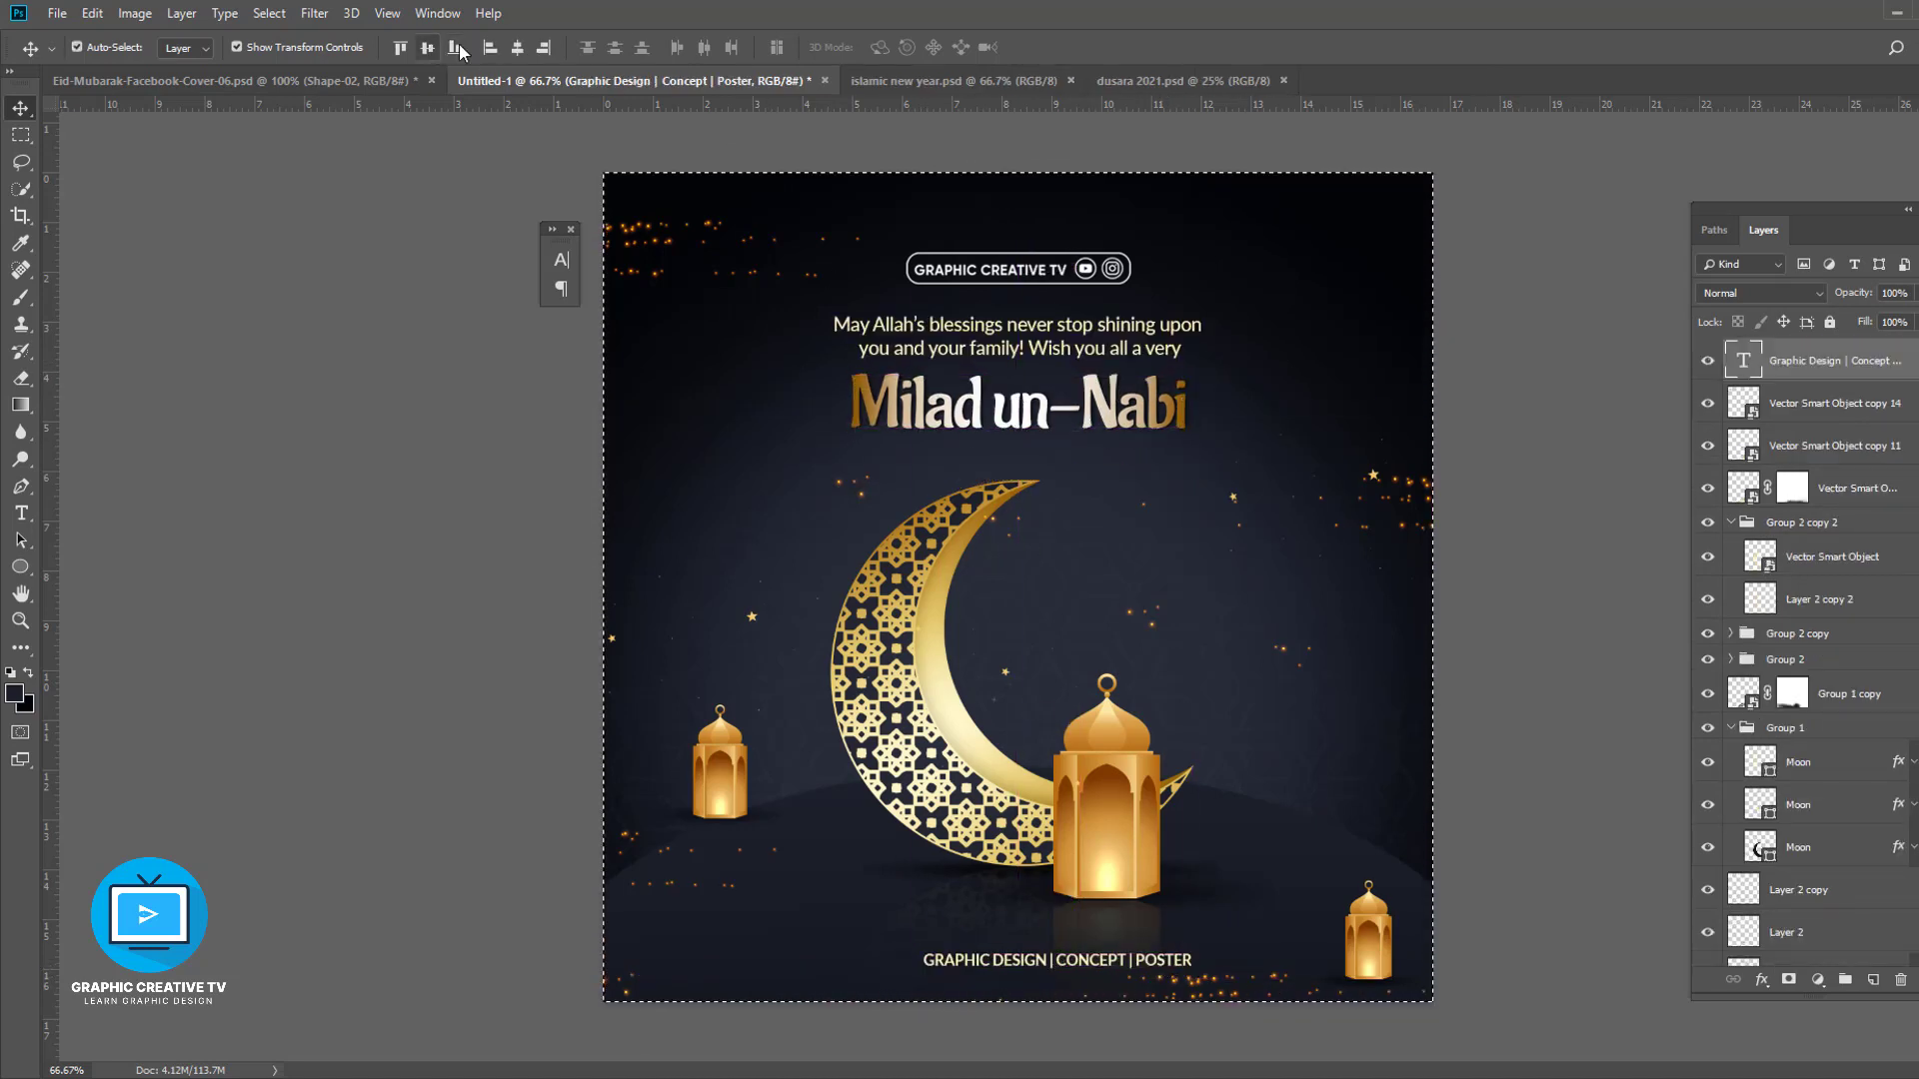
click(518, 48)
key(ctrl+d)
key(Up)
key(Up)
key(Up)
key(Up)
key(Up)
key(Up)
key(Up)
key(Up)
key(Up)
key(Up)
key(Up)
key(Up)
key(Up)
key(Up)
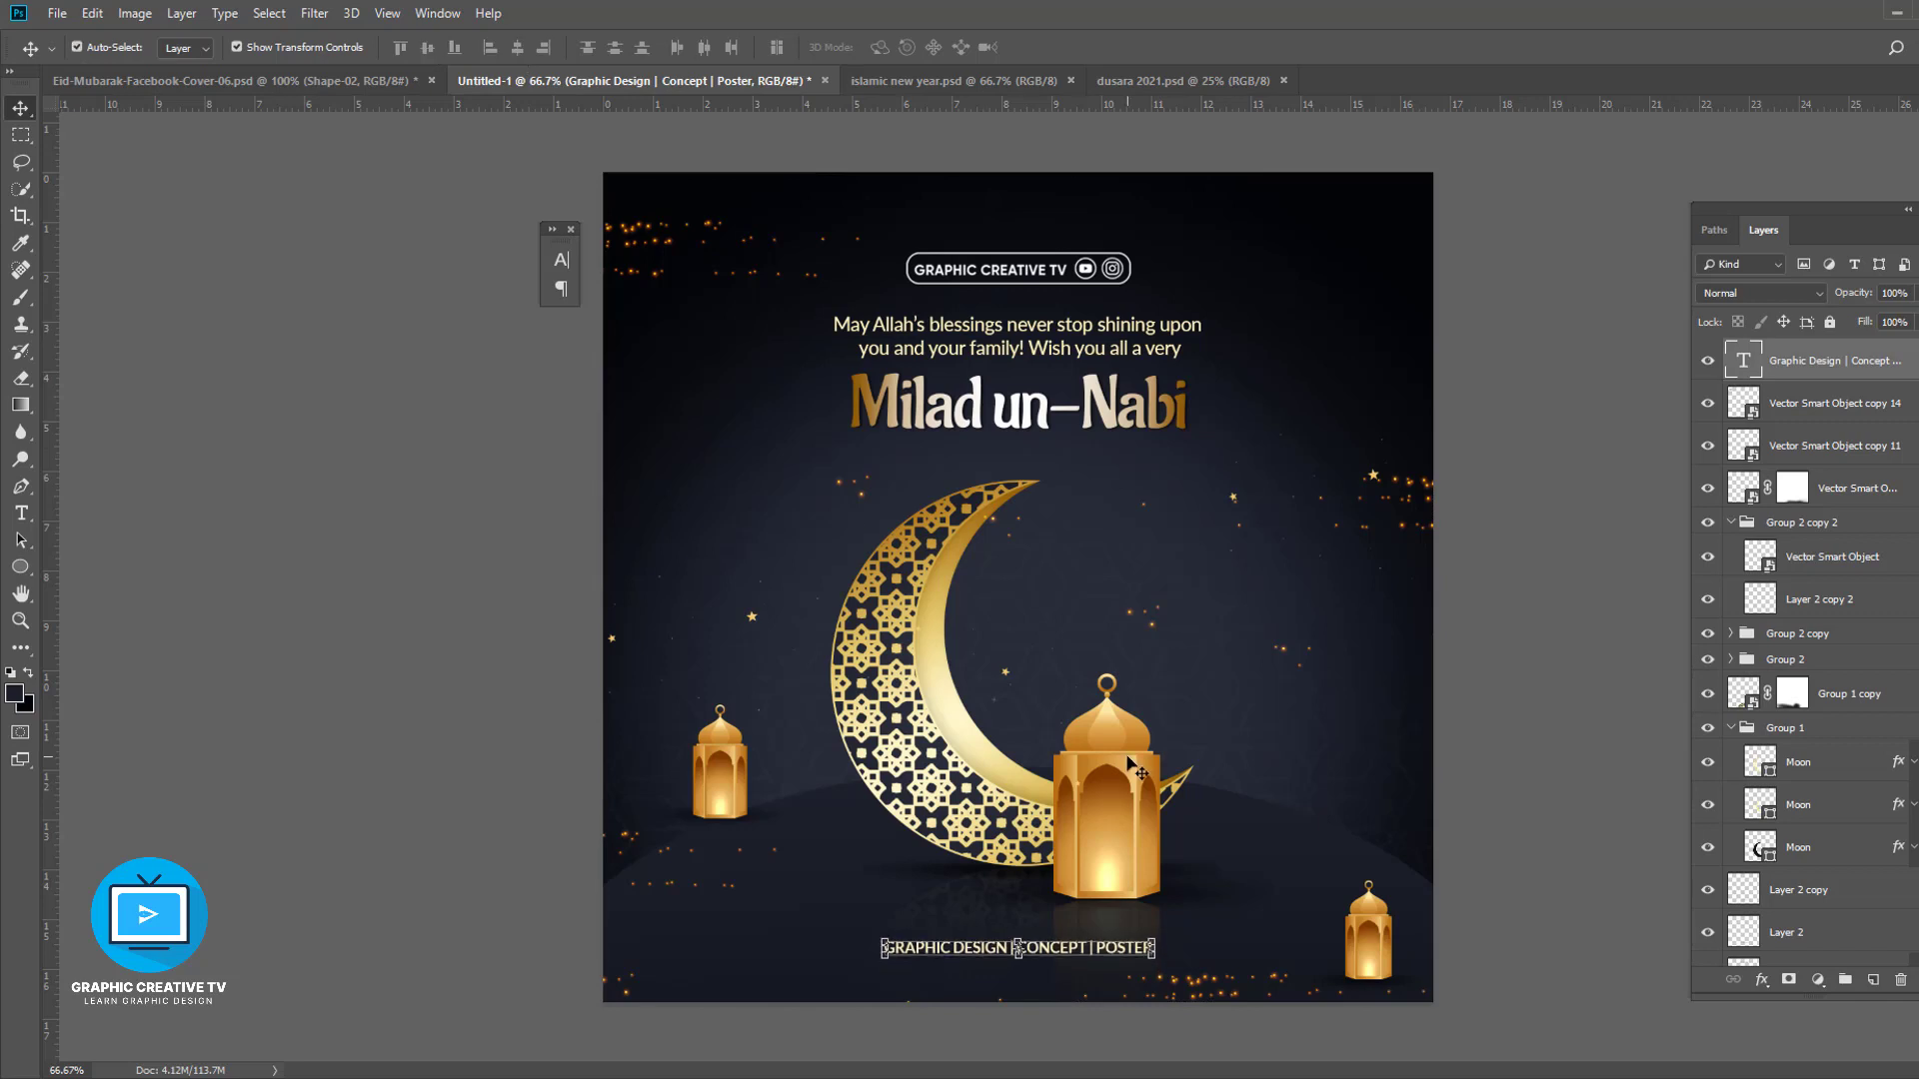
- Align the logo, greeting, title and crescent group to the canvas's horizontal centre
shift+click(1107, 421)
shift+click(1063, 328)
shift+click(1019, 271)
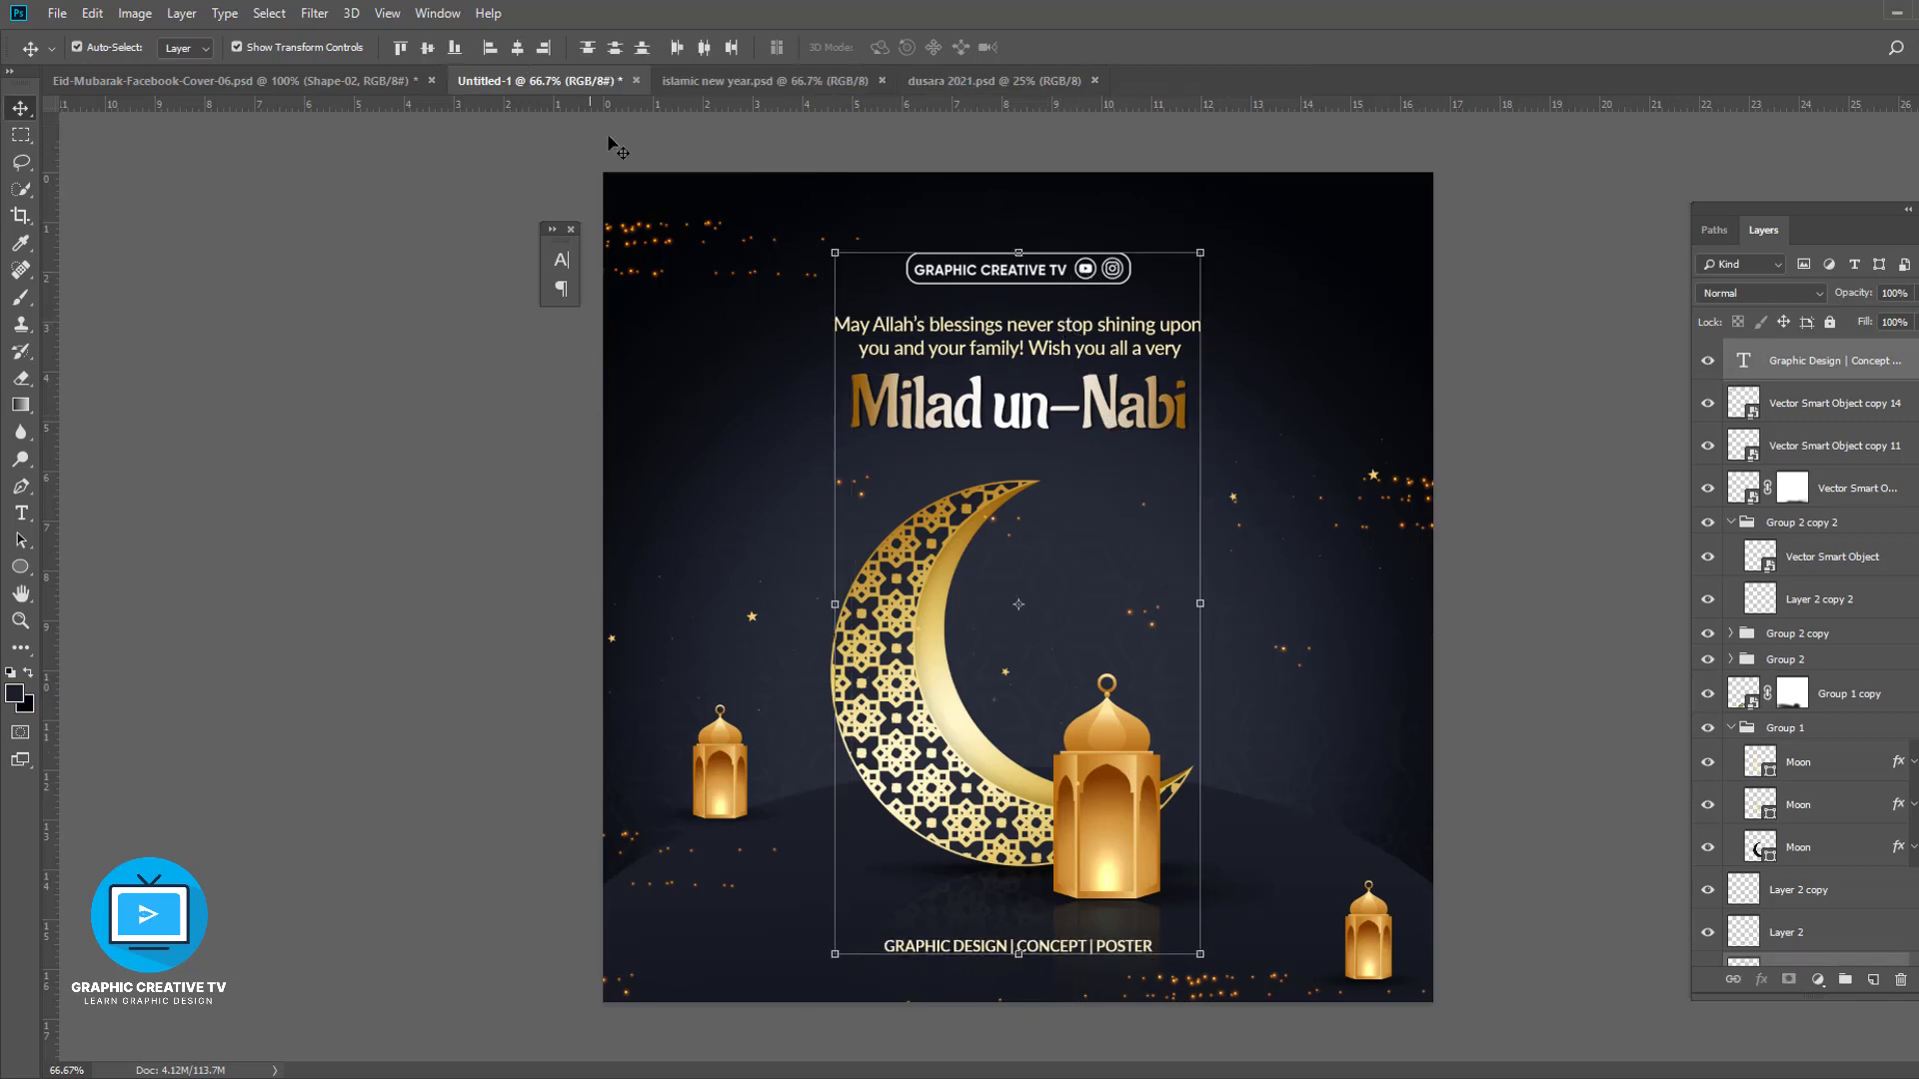
click(517, 48)
click(1335, 535)
click(939, 673)
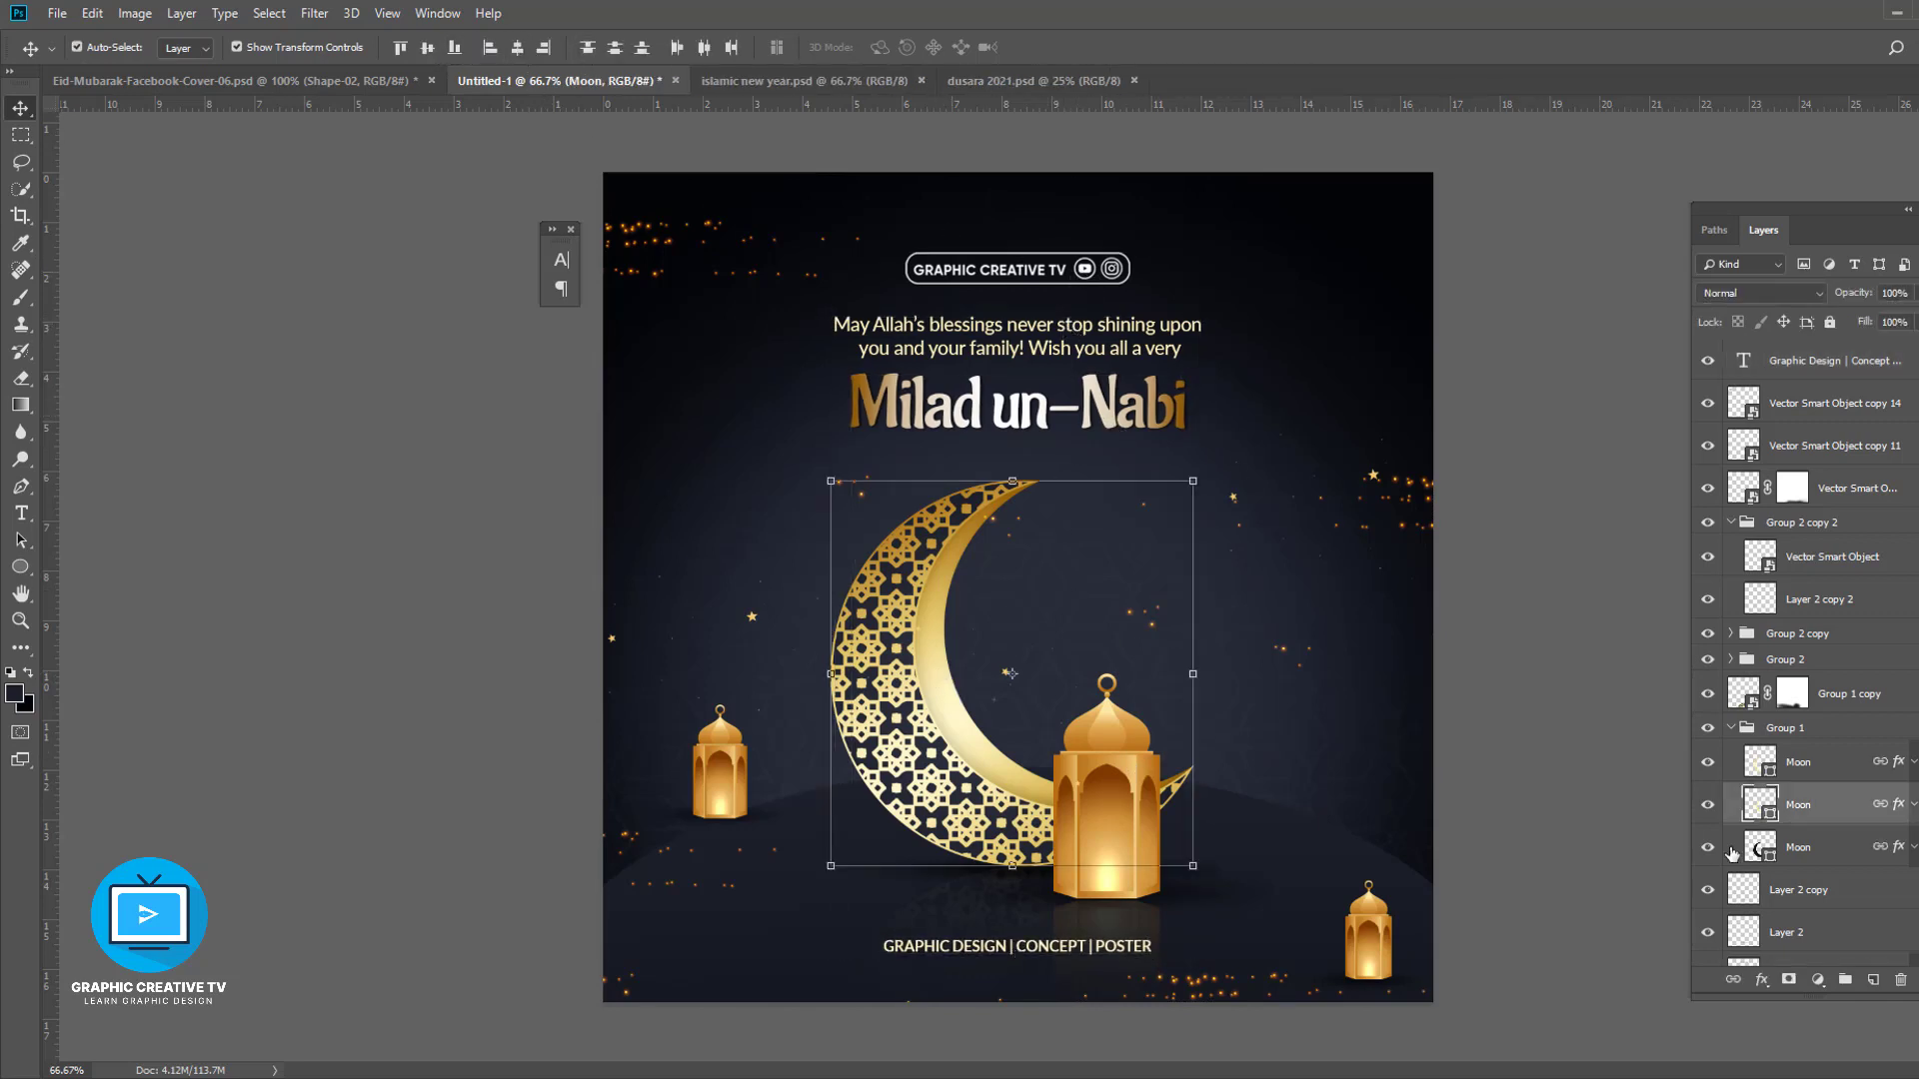
click(1733, 727)
click(517, 48)
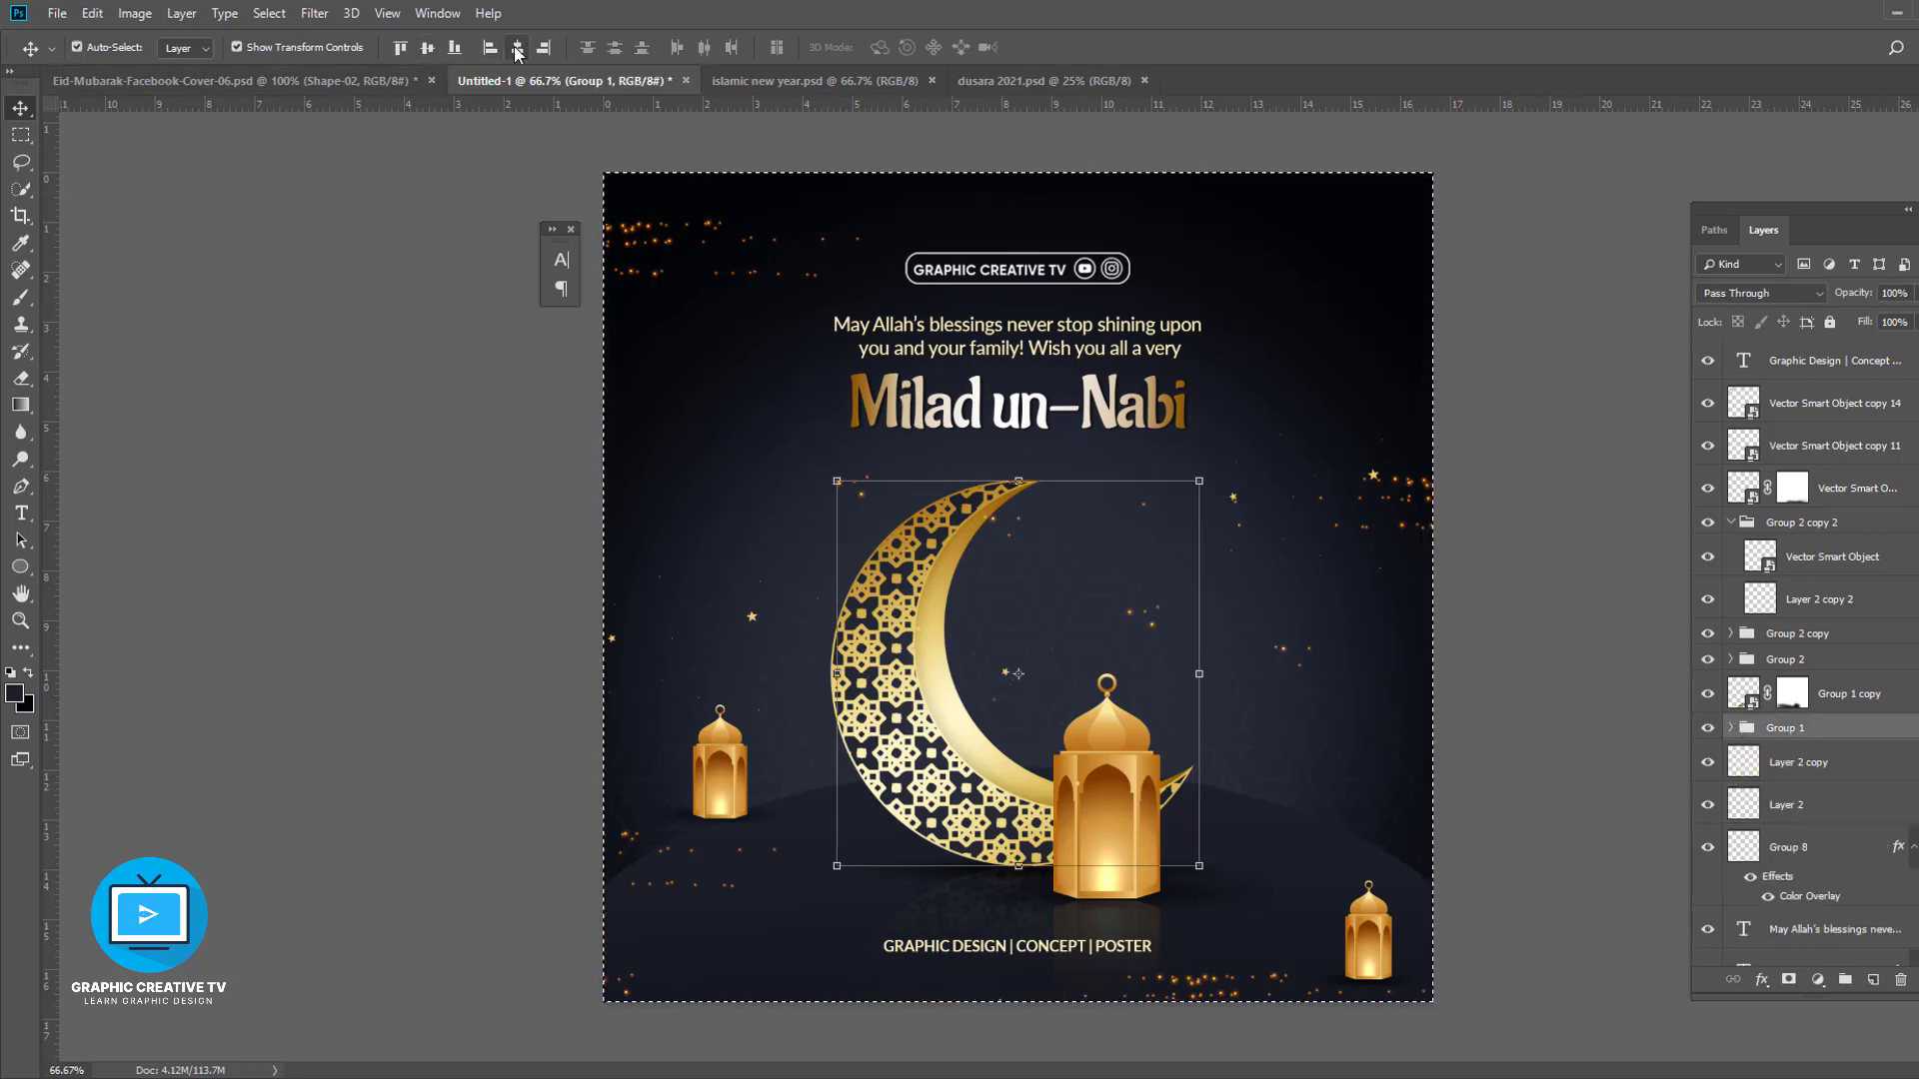
key(ctrl+d)
- Nudge the small left lantern down slightly
click(1451, 642)
click(1129, 819)
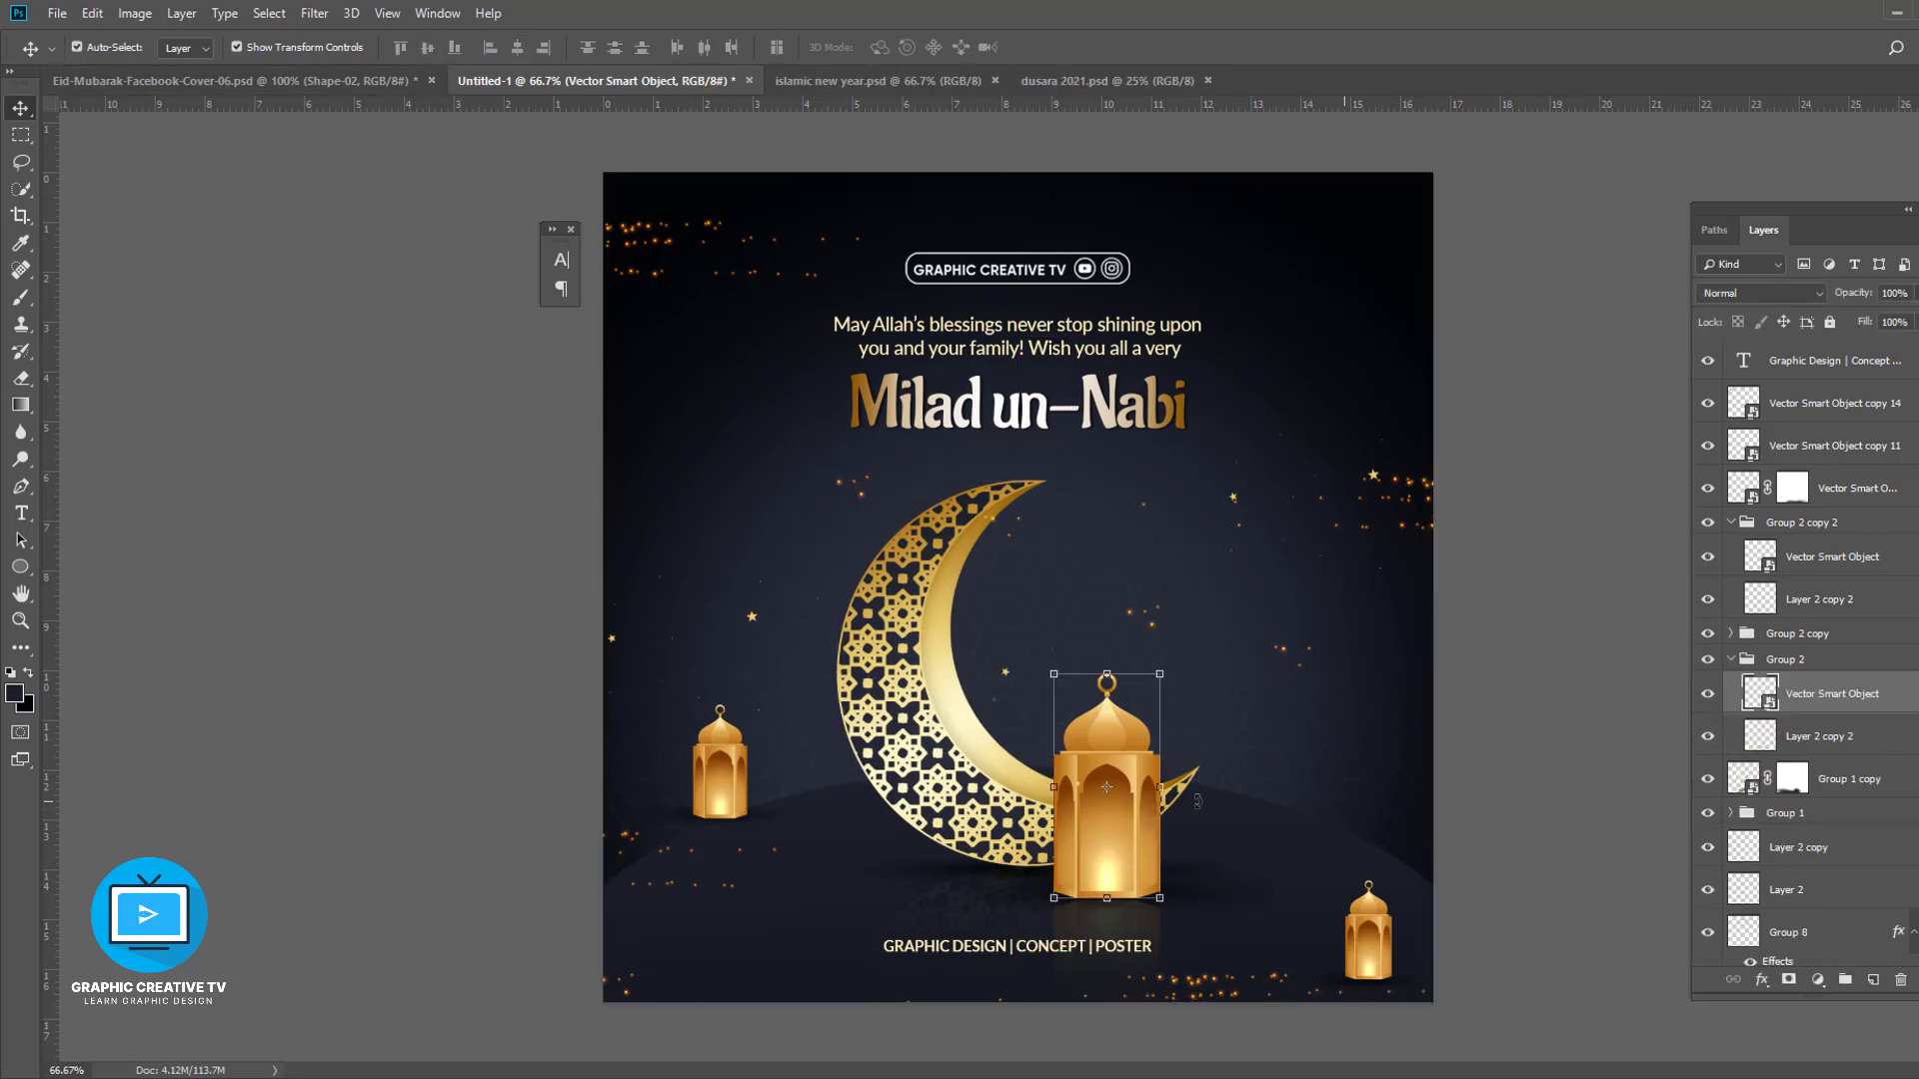
click(740, 789)
drag(742, 784, 743, 794)
- Set the GRAPHIC DESIGN | CONCEPT | POSTER text colour to white (#ffffff)
click(1542, 871)
click(1066, 954)
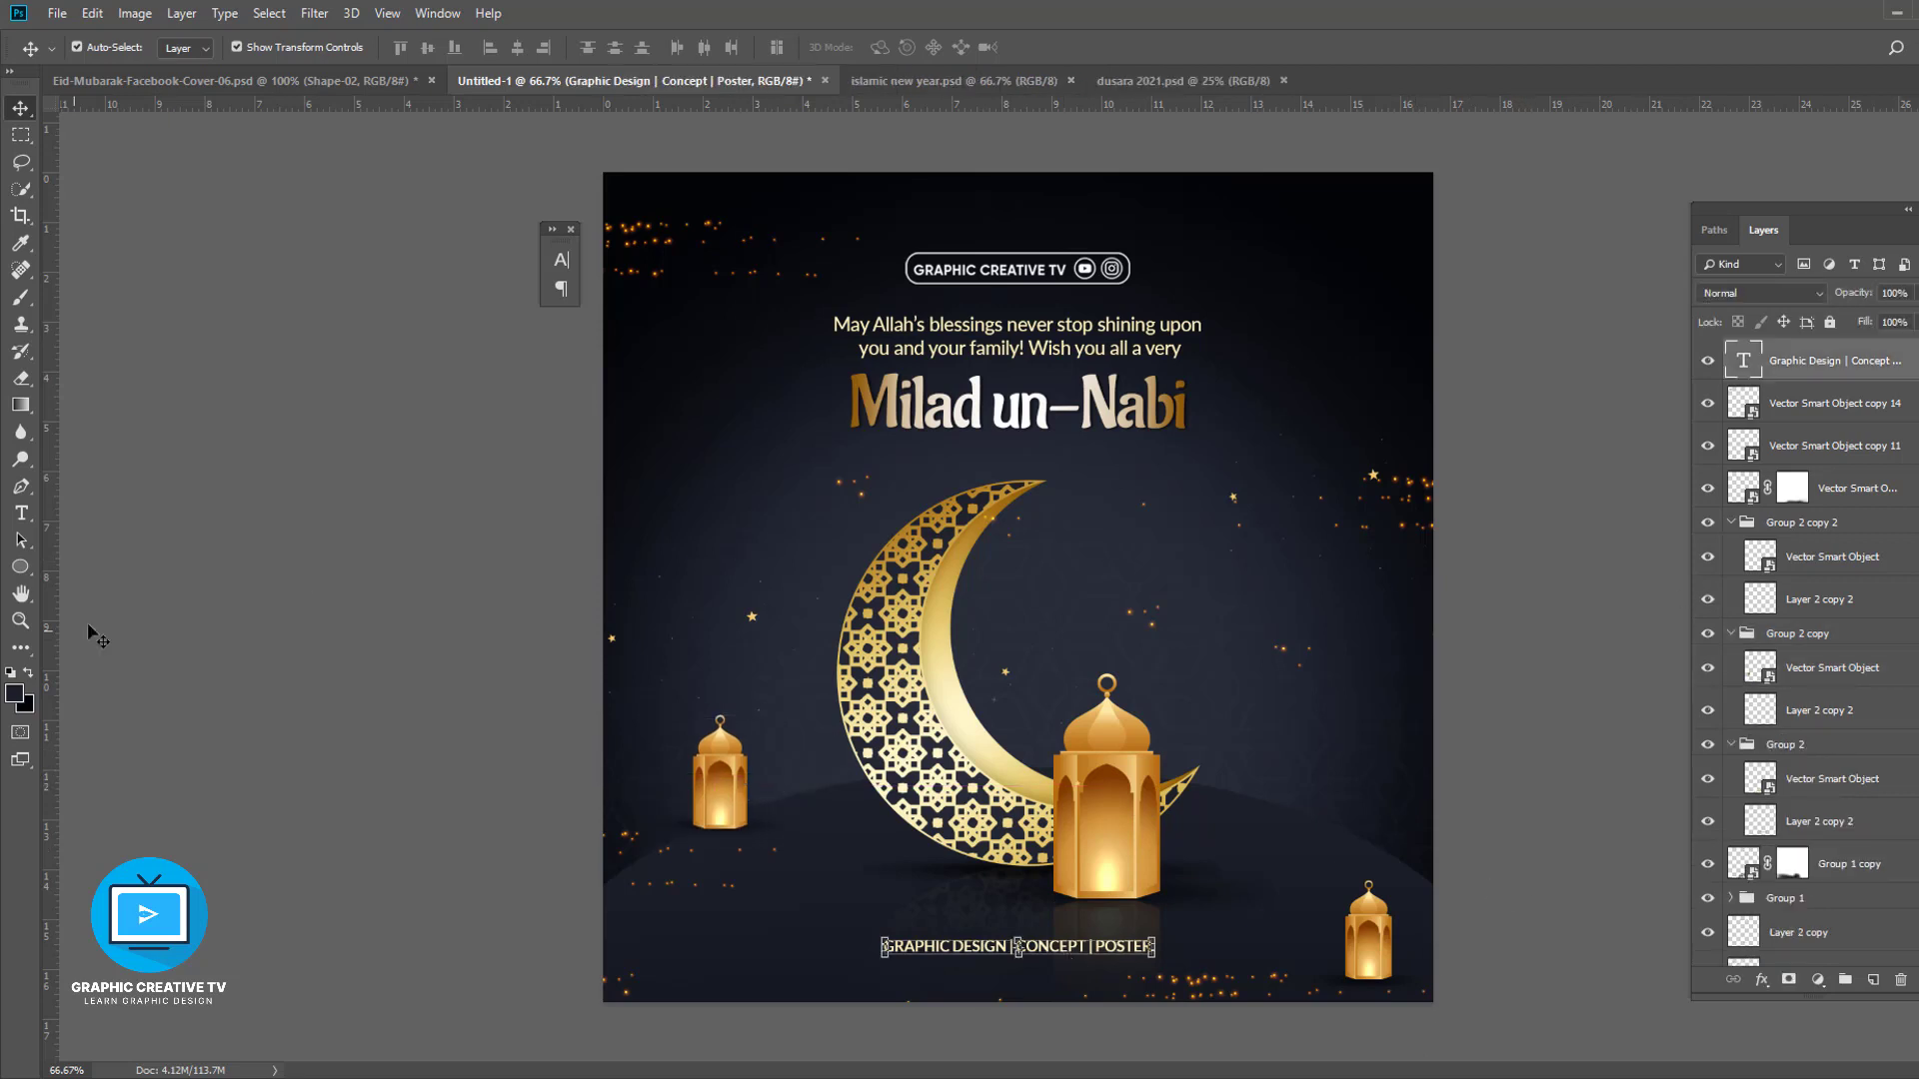
click(20, 514)
click(794, 47)
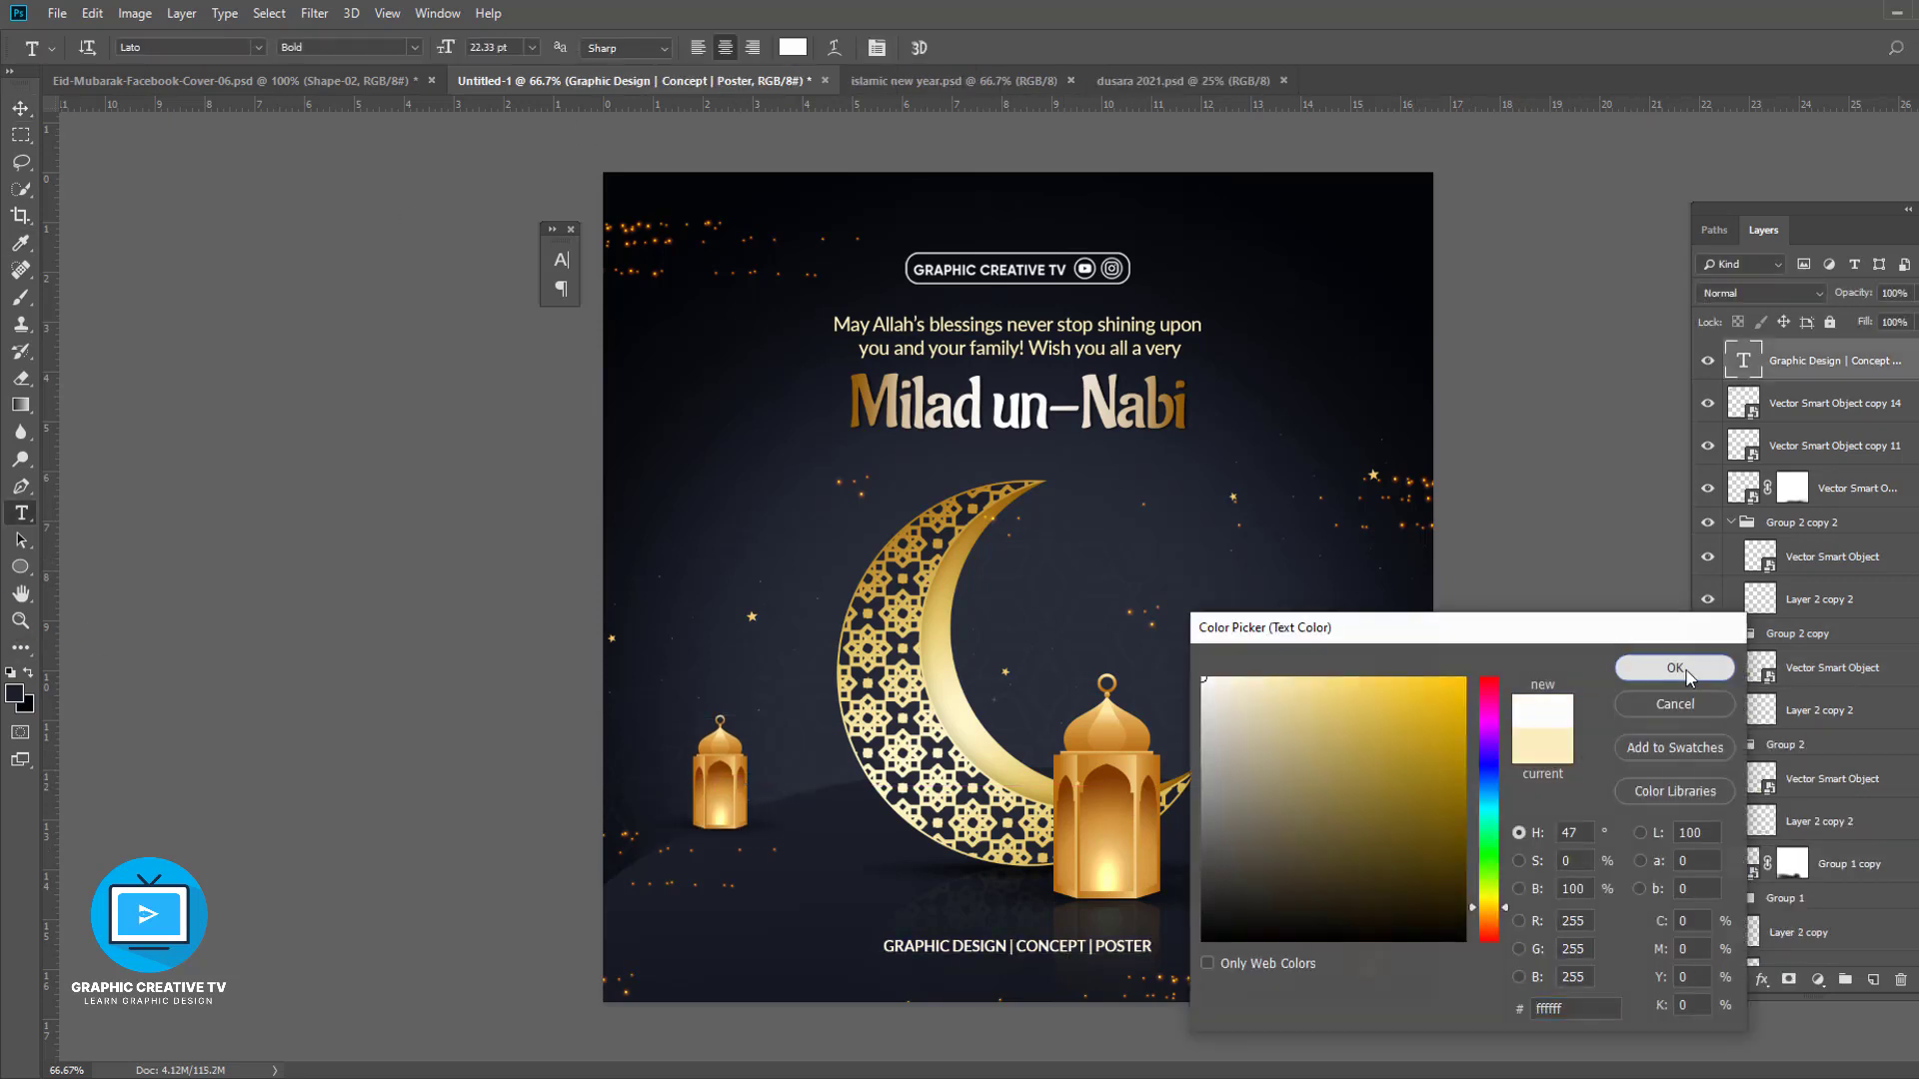
click(1679, 668)
- Switch to full-screen mode to preview the finished poster
click(21, 108)
key(ctrl+a)
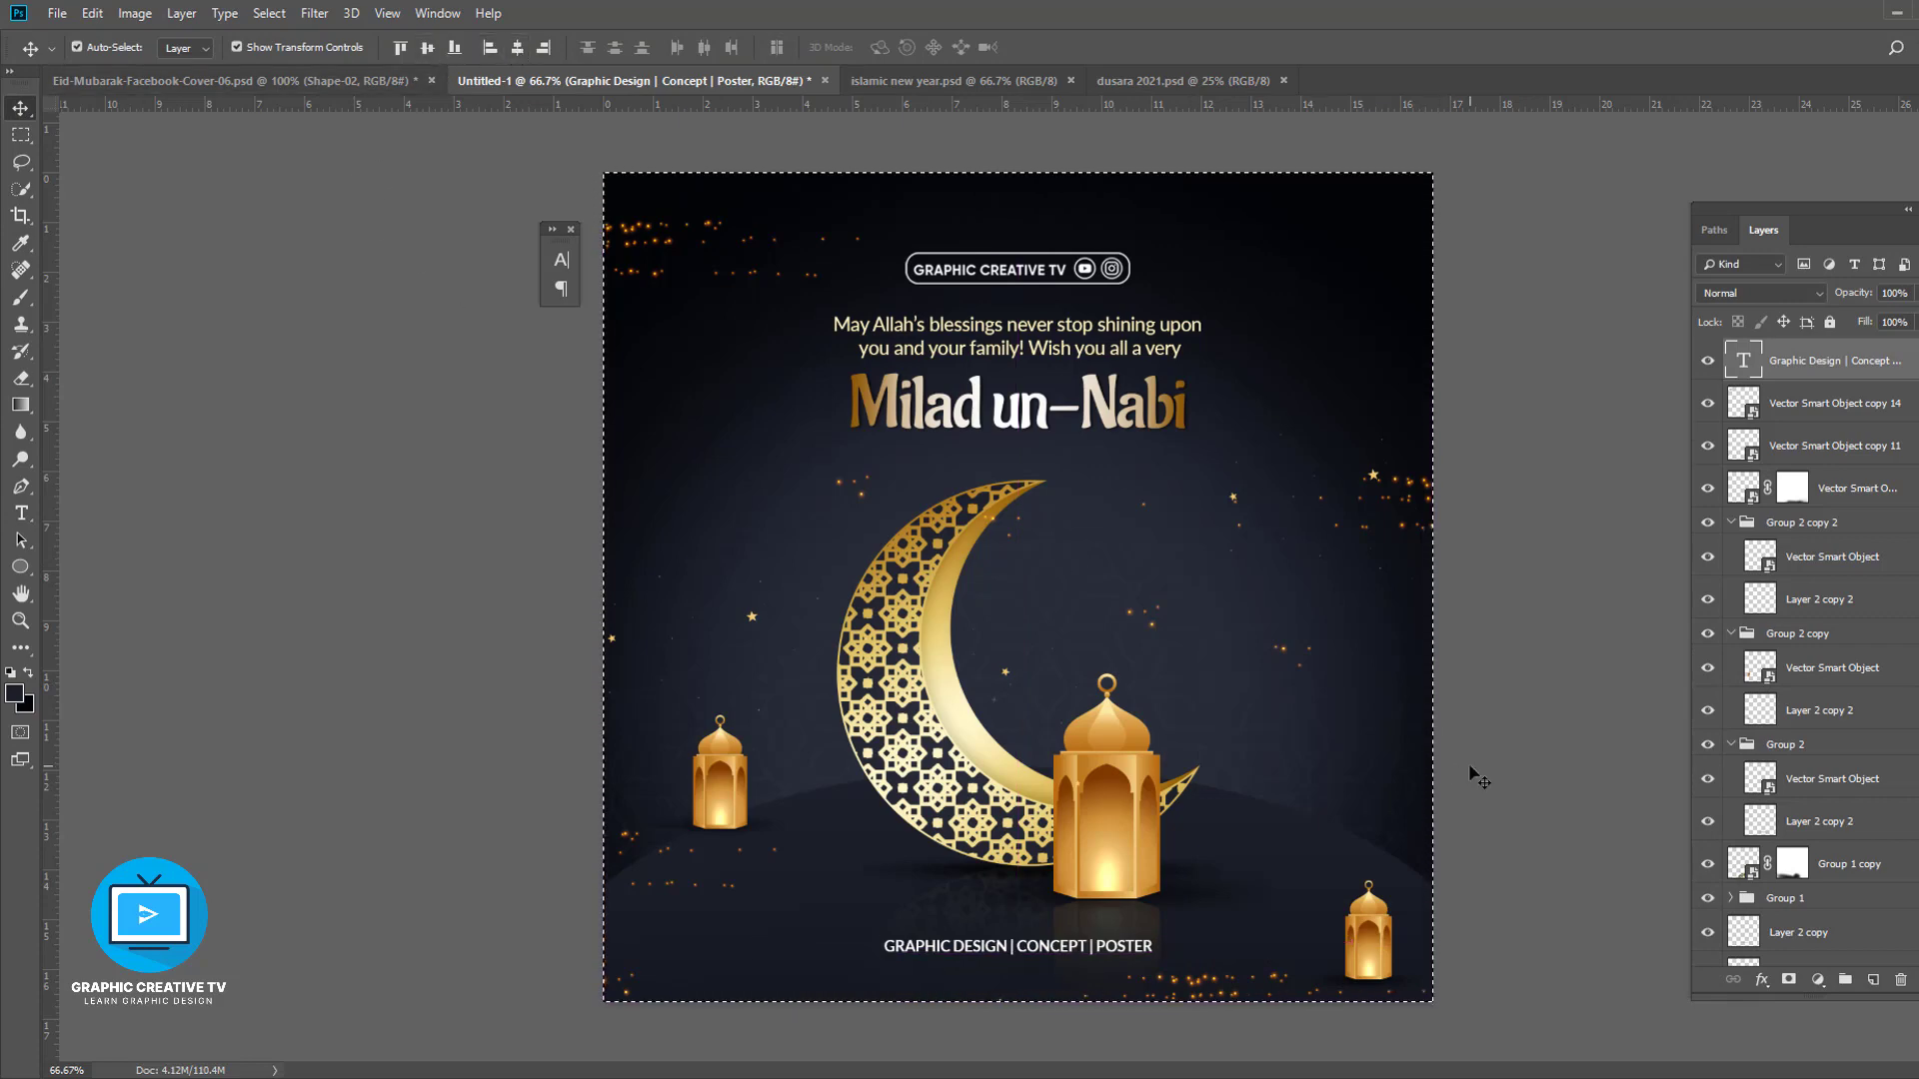
key(f)
key(f)
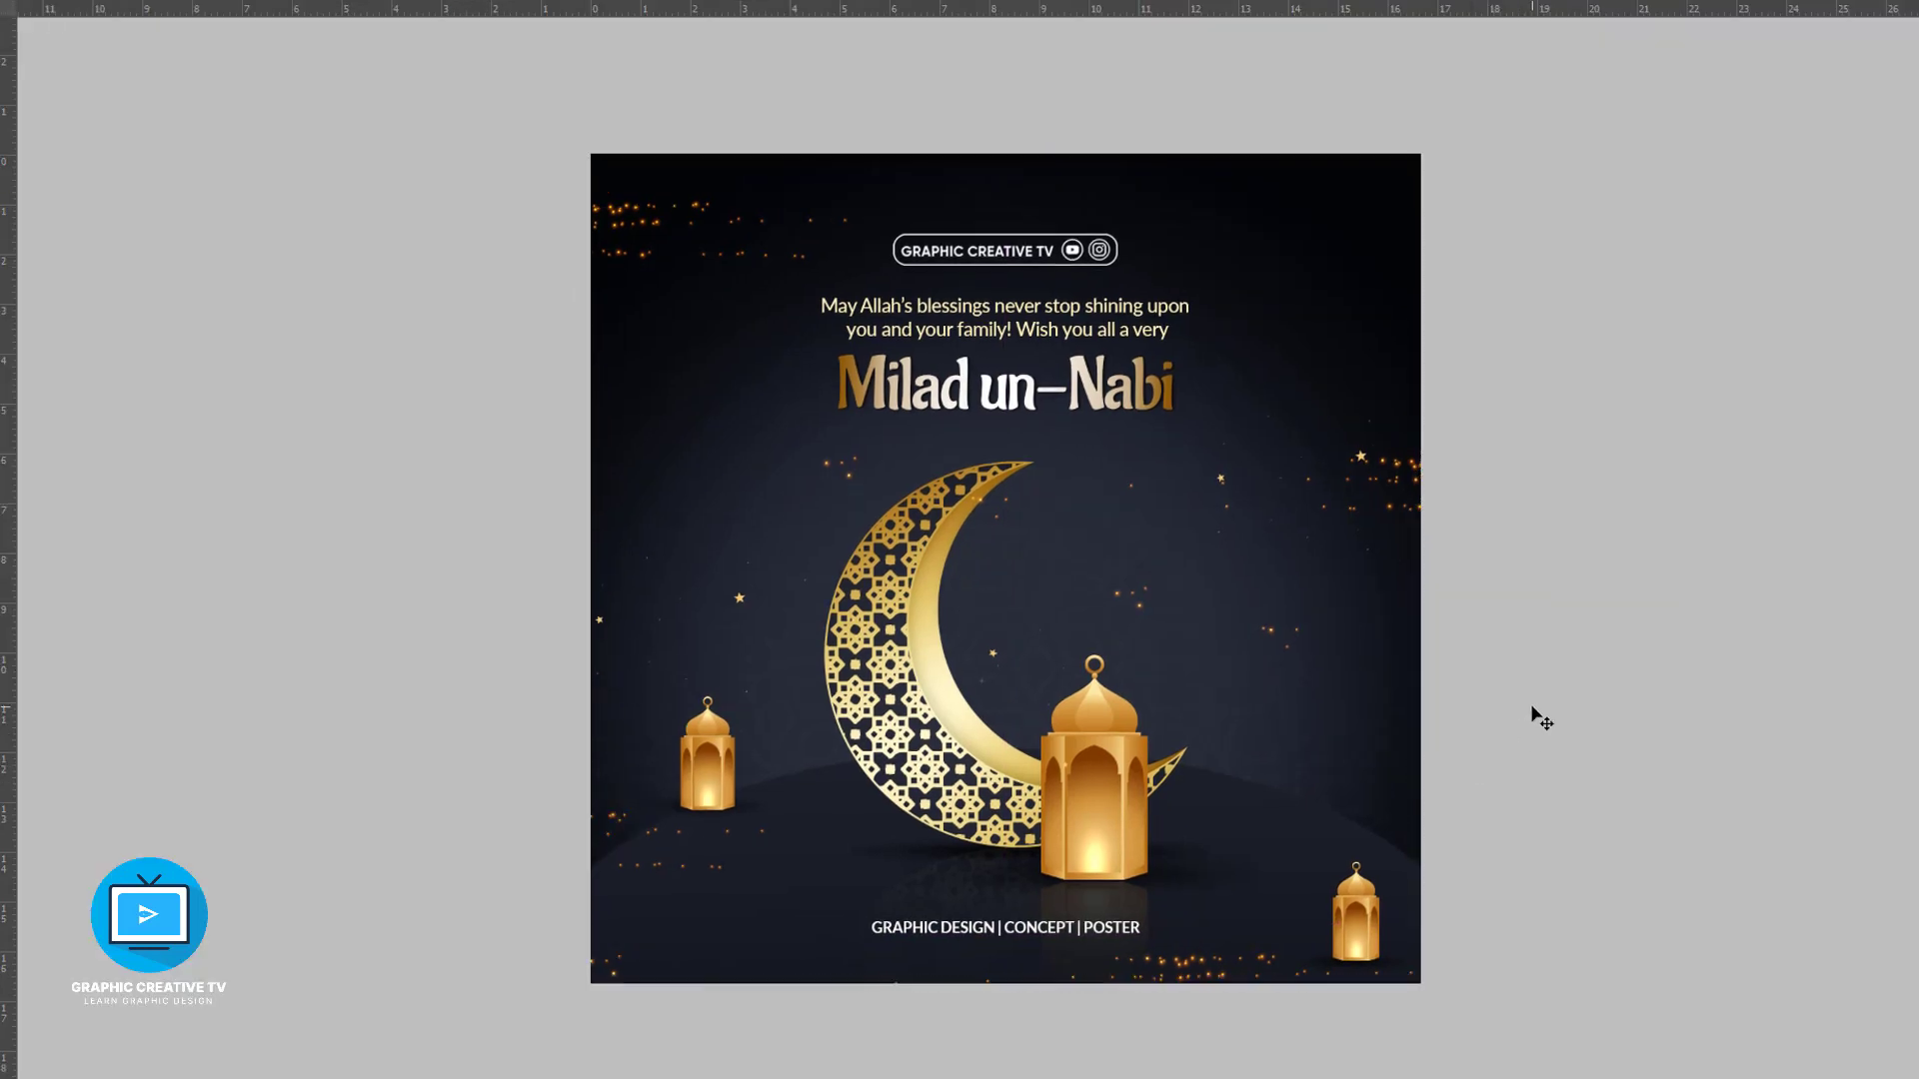